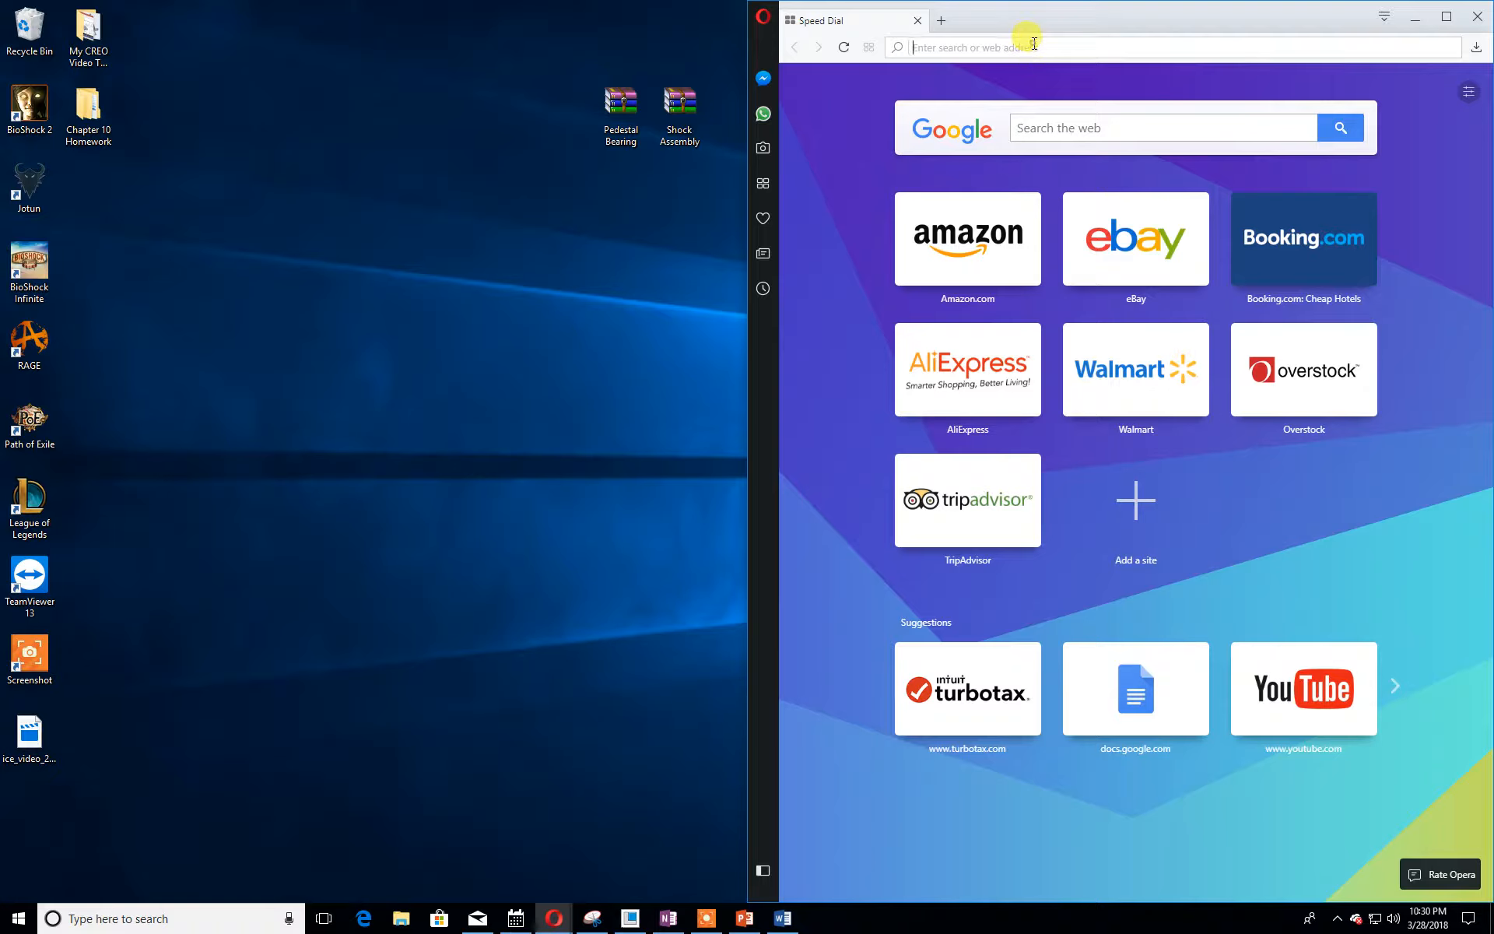
- Search the web for "njit moodle", open the NJIT Moodle site and point out the two archives on the desktop
type("njit")
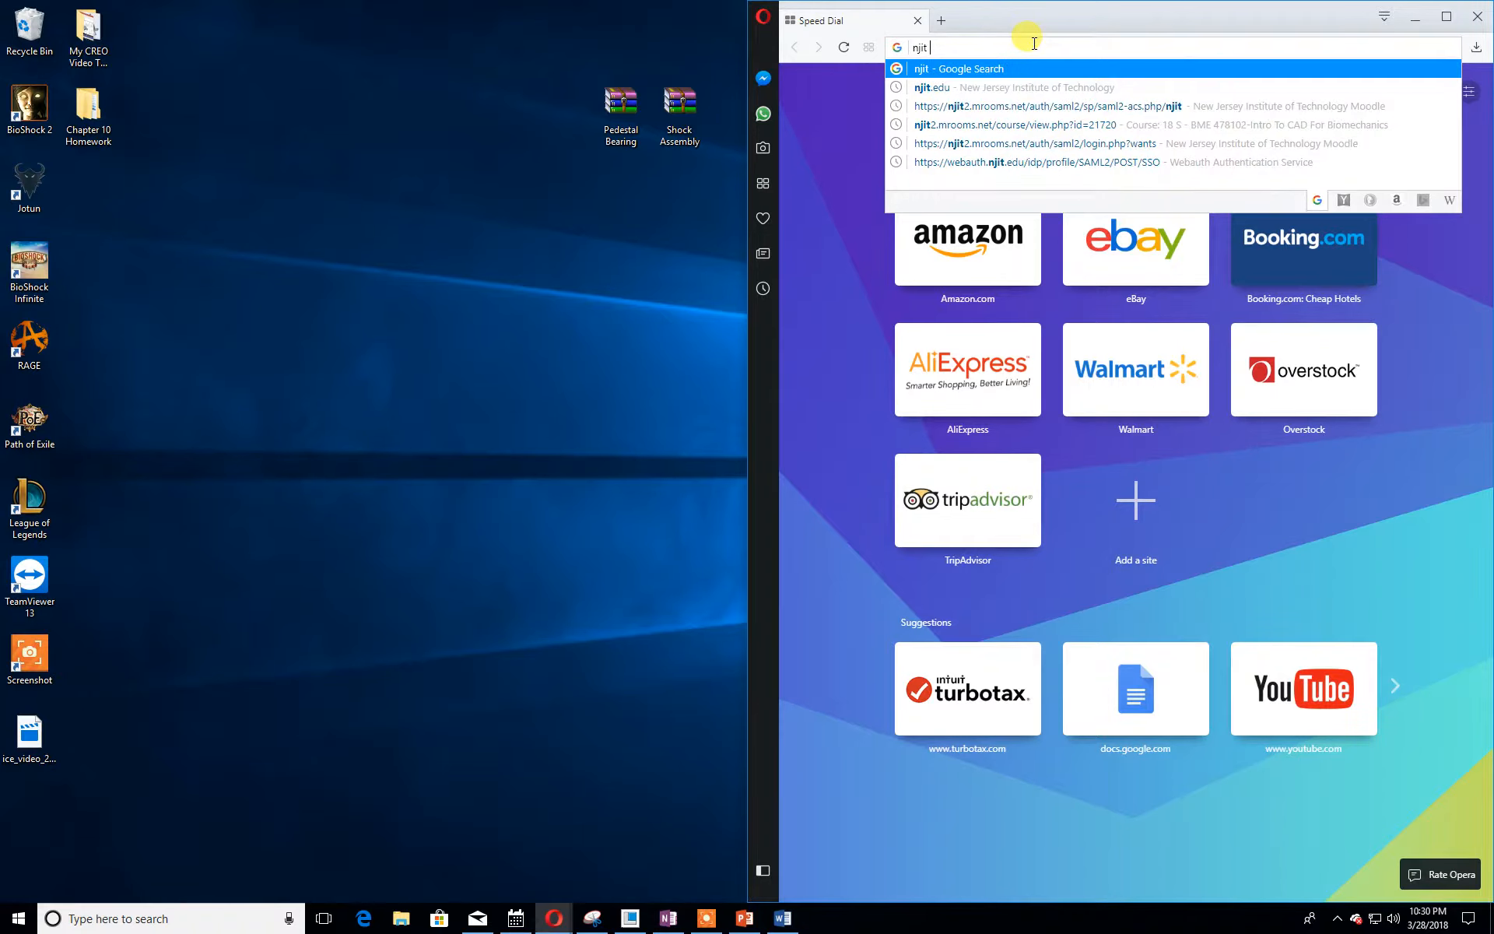
type(" moodle")
key("Return")
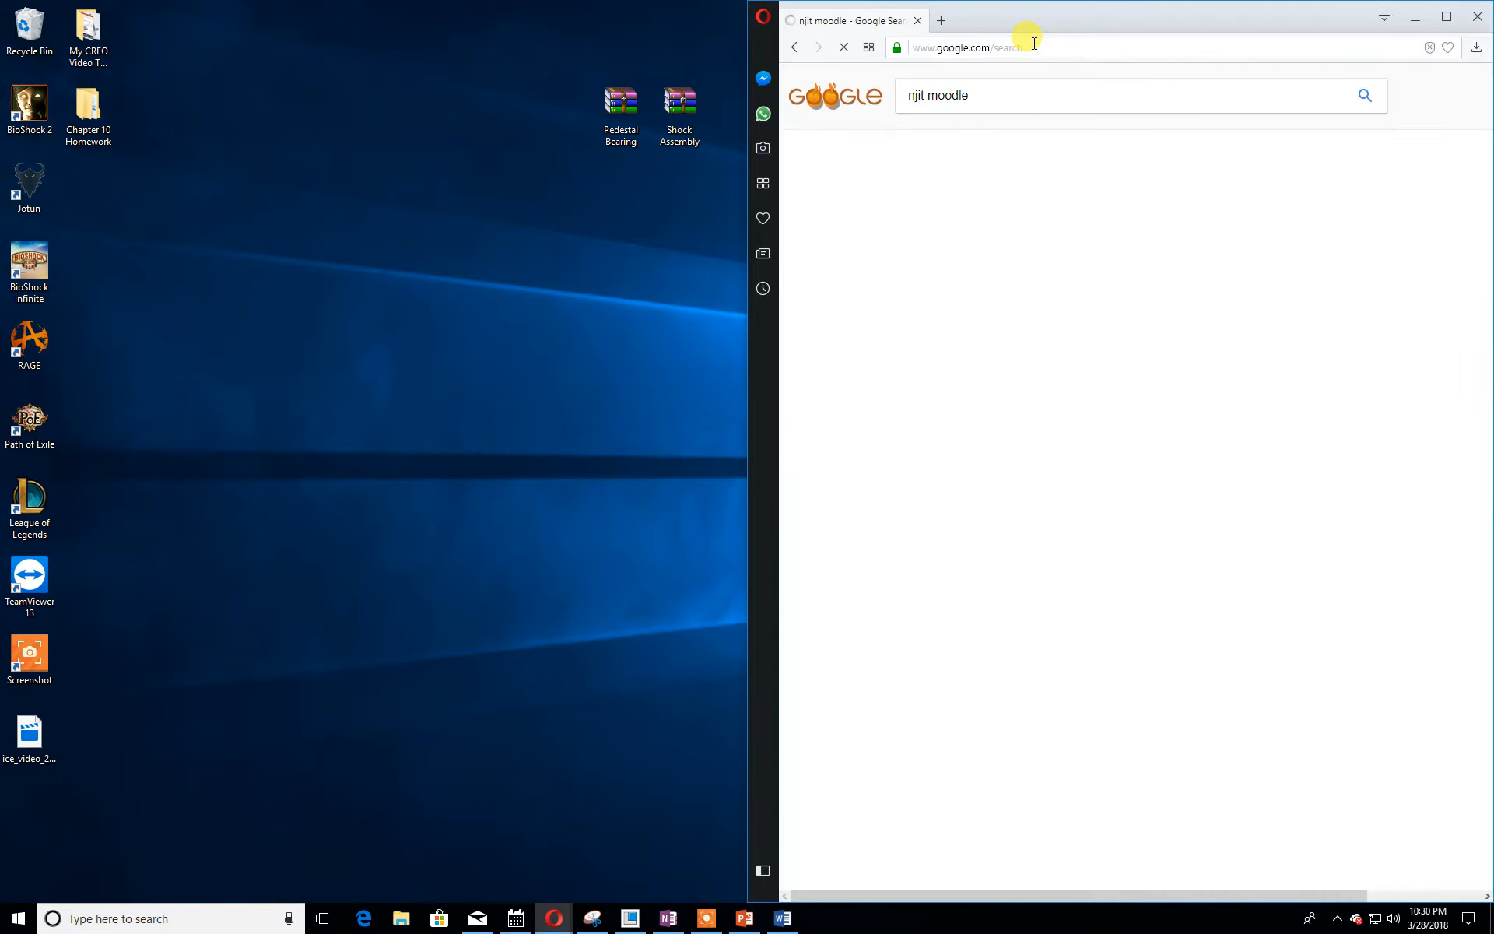
left_click(965, 208)
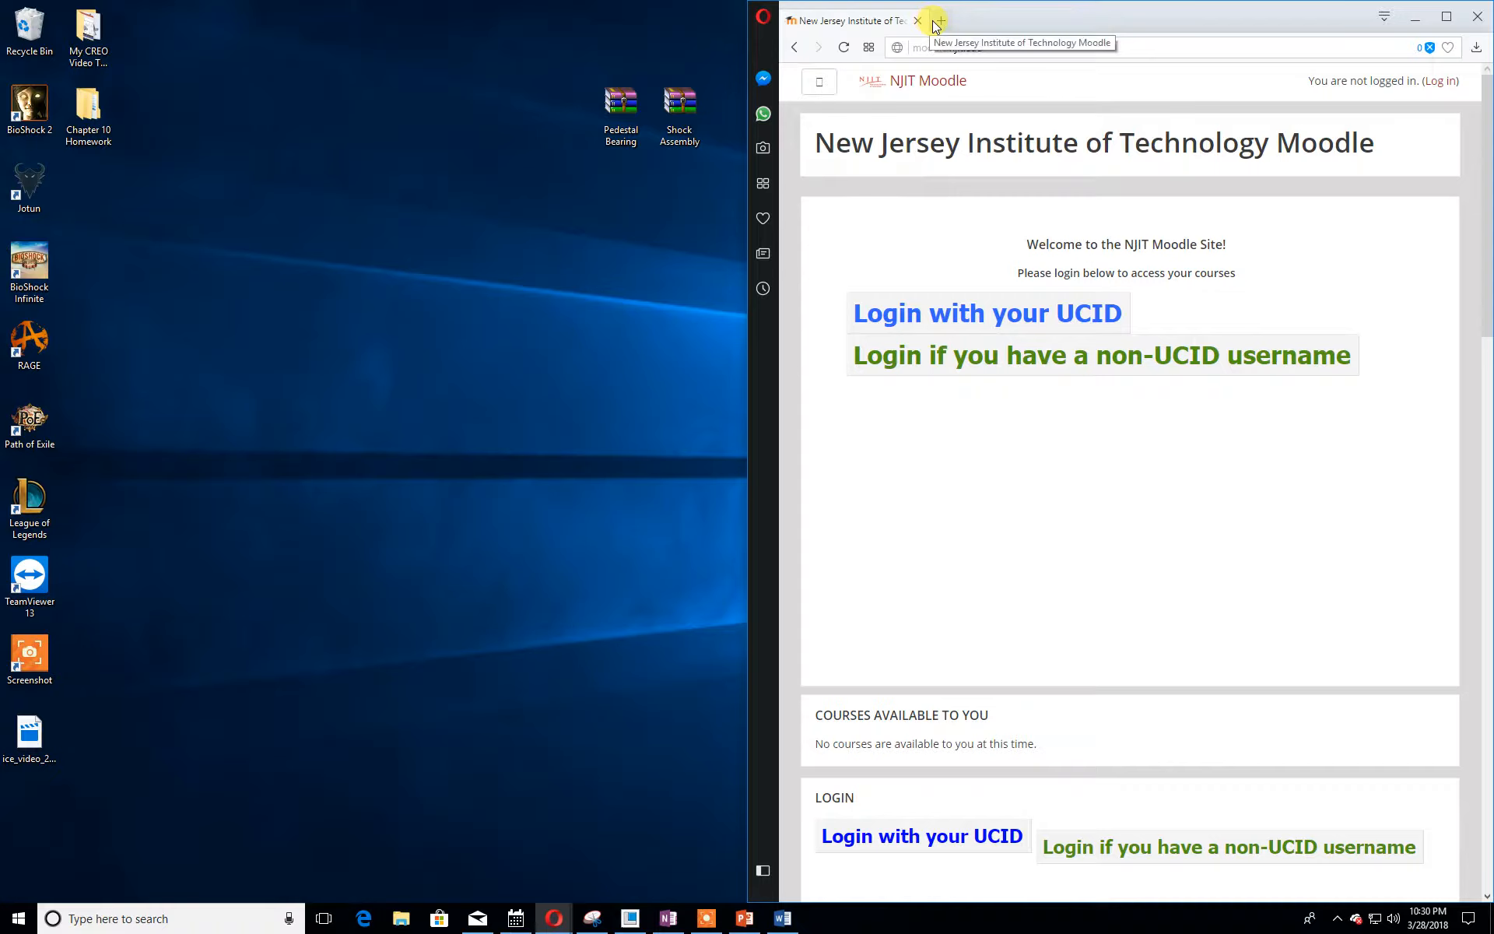
left_click_drag(578, 75, 716, 190)
left_click(613, 217)
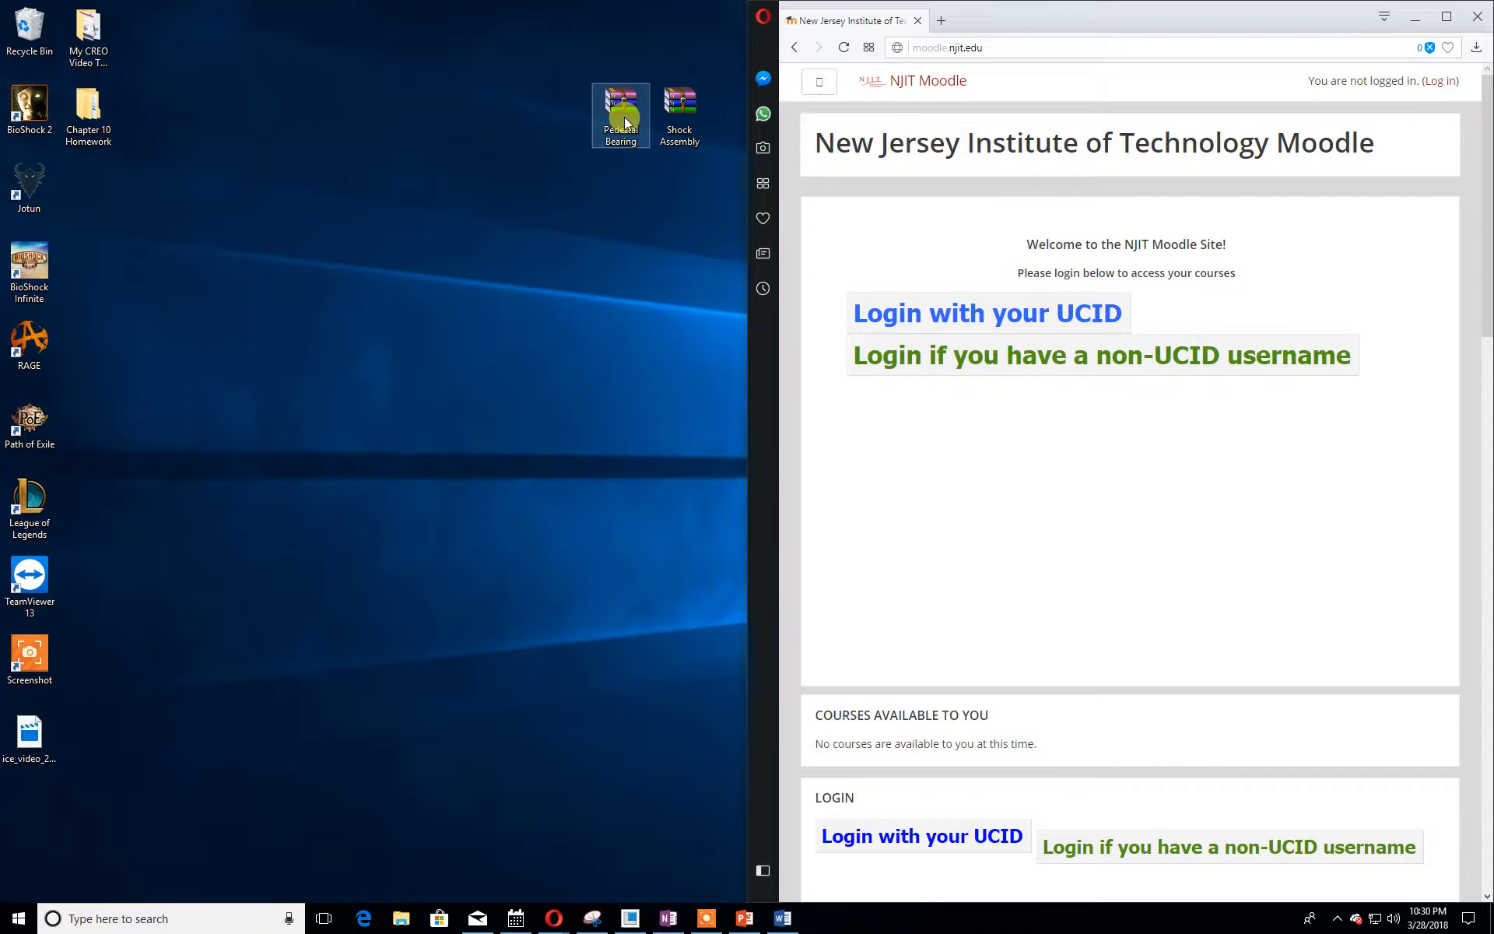
- Search the web for "windrar" and open RARLAB's WinRAR download page
left_click(951, 52)
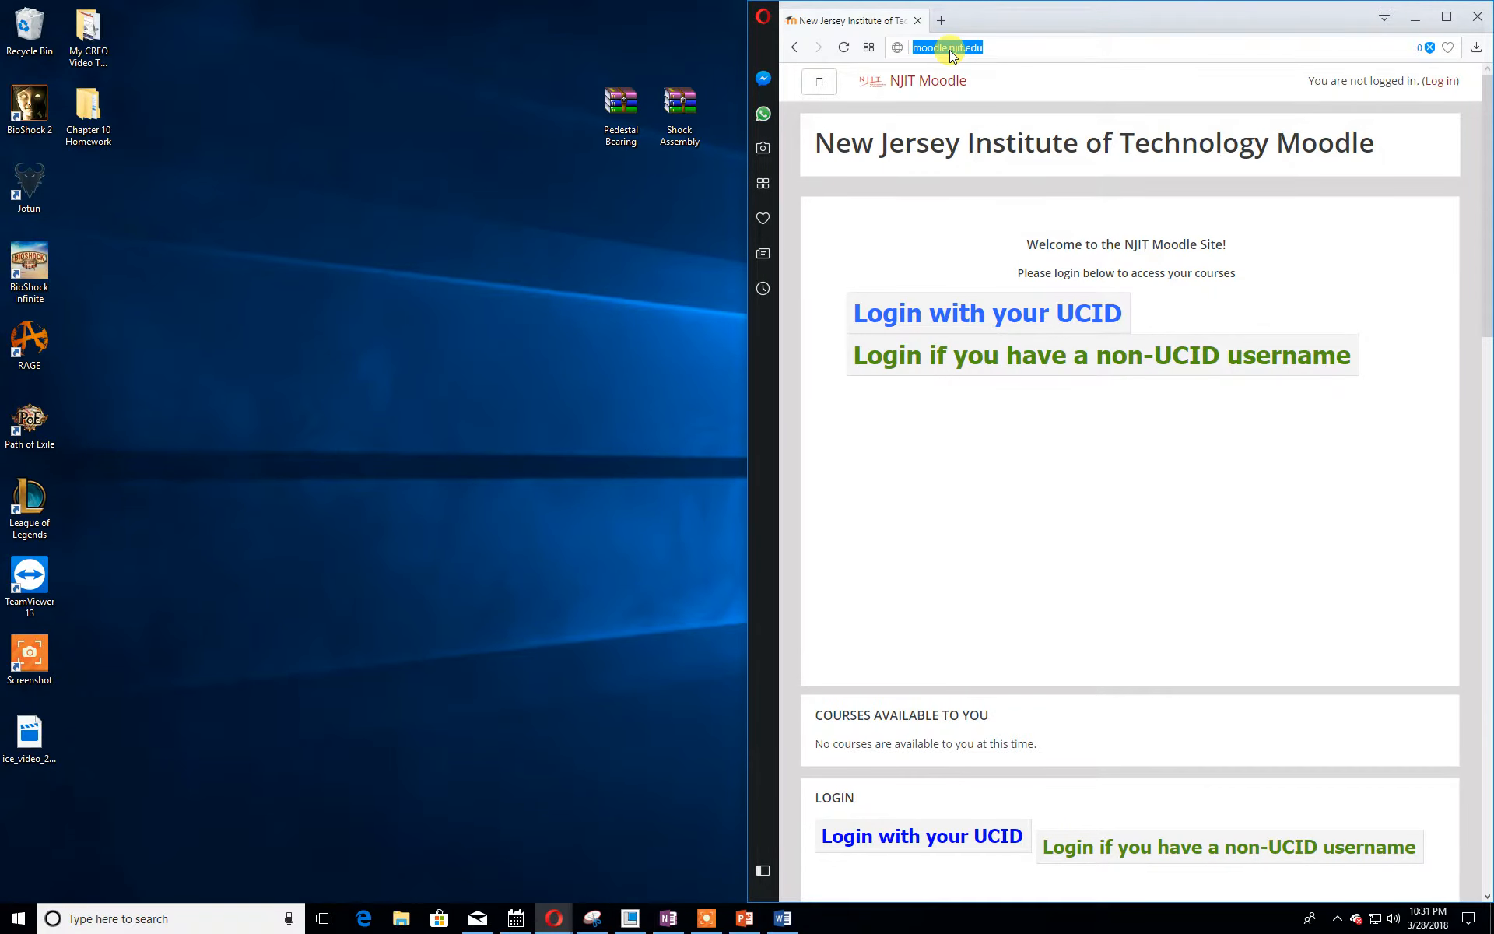
type("windrar")
key("Return")
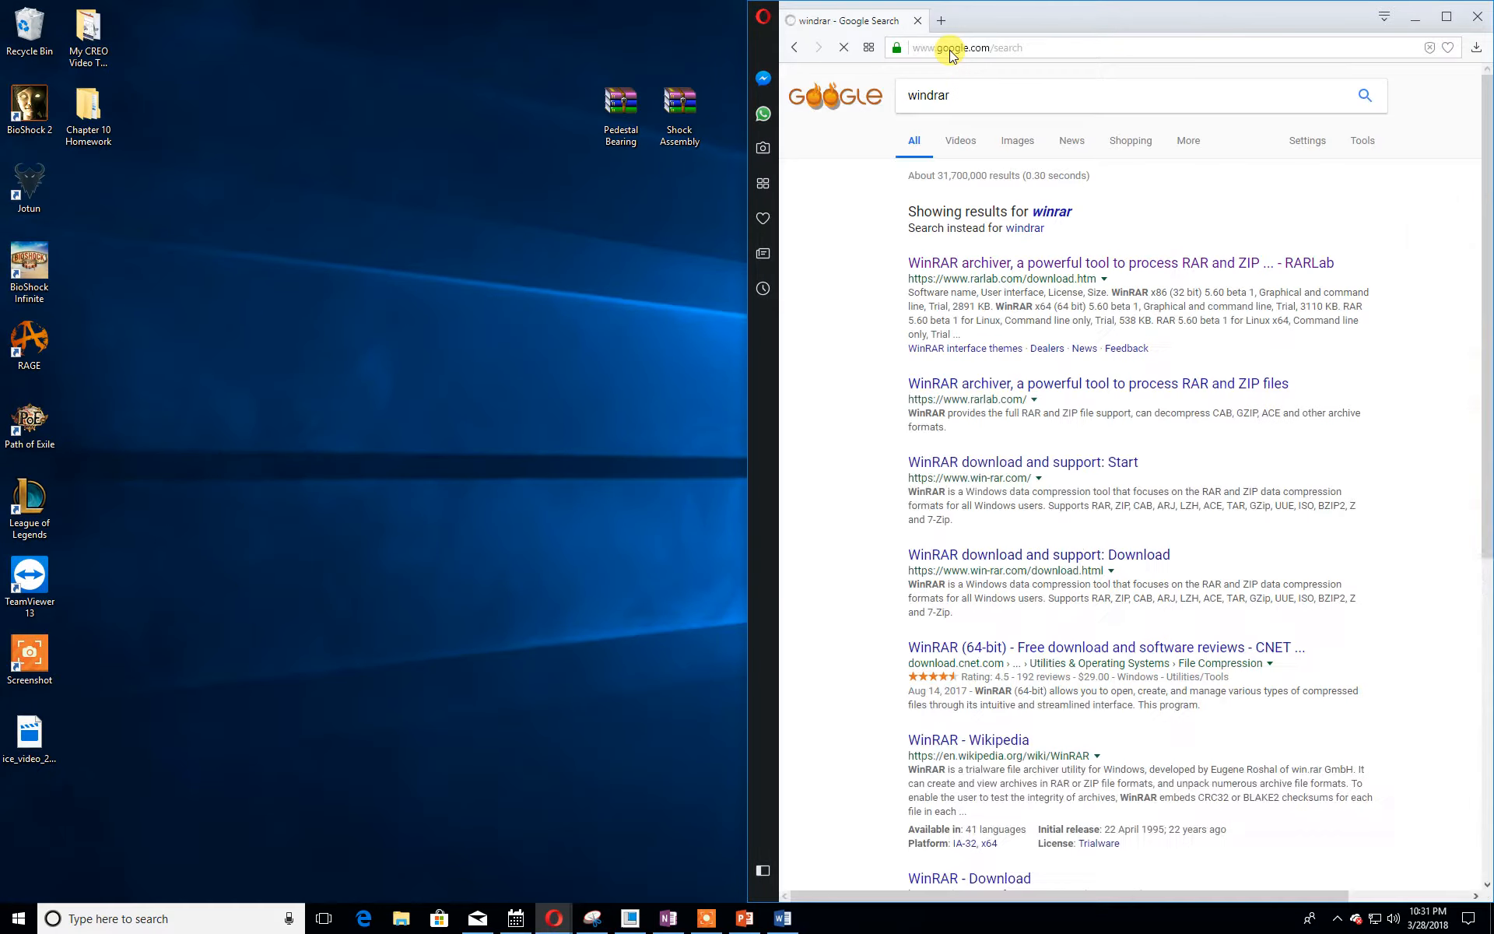
left_click(1035, 206)
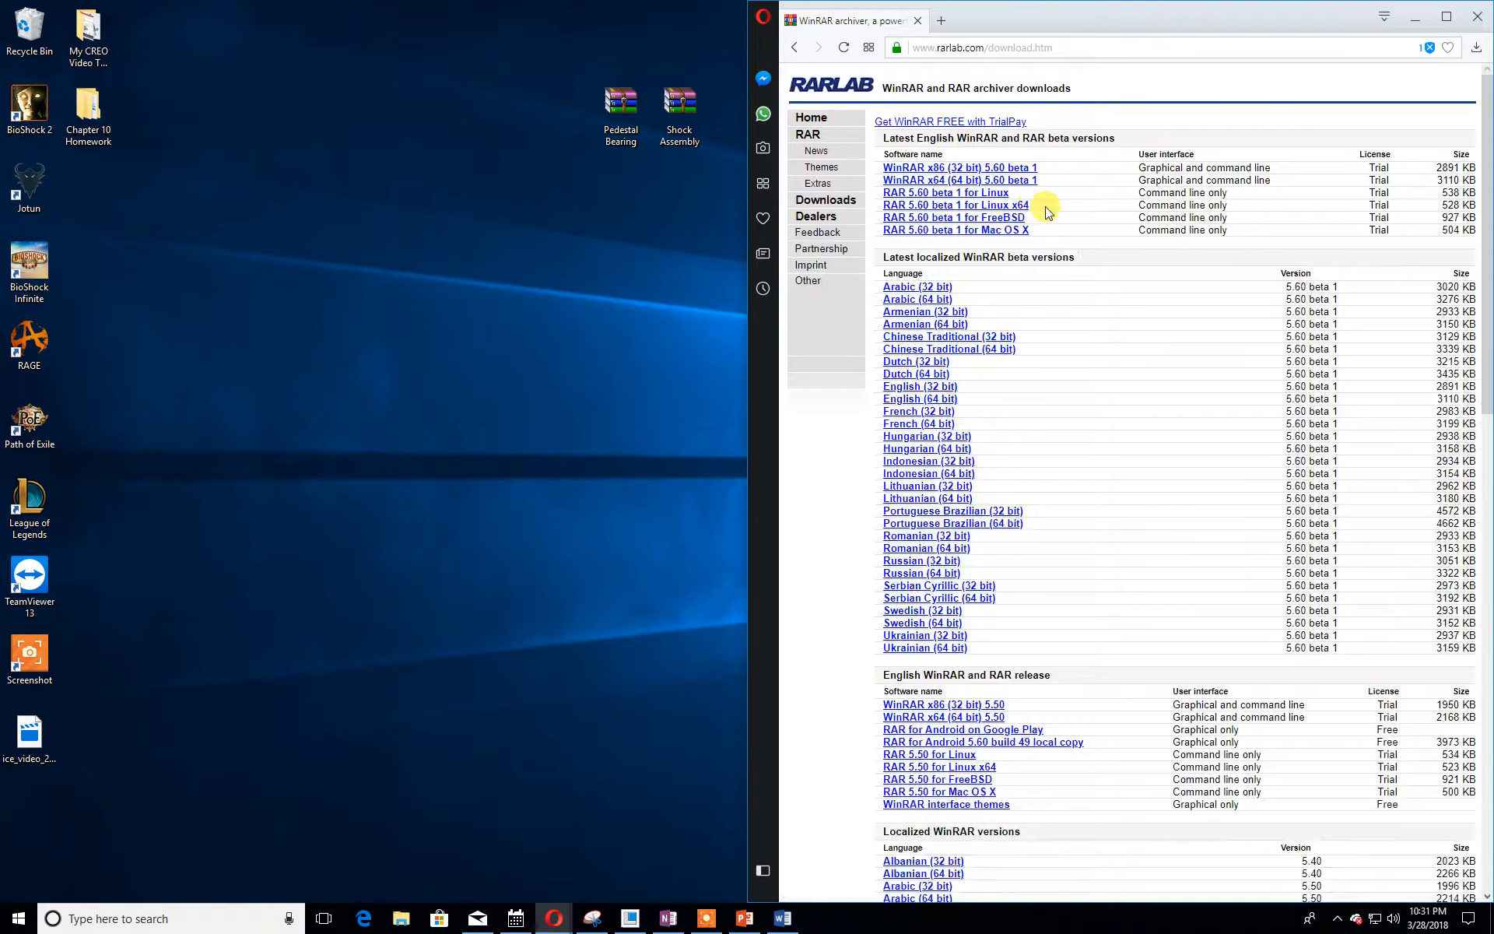
- Start downloading WinRAR x64 (64 bit) 5.60 beta 1 and cancel saving the installer
left_click(1006, 181)
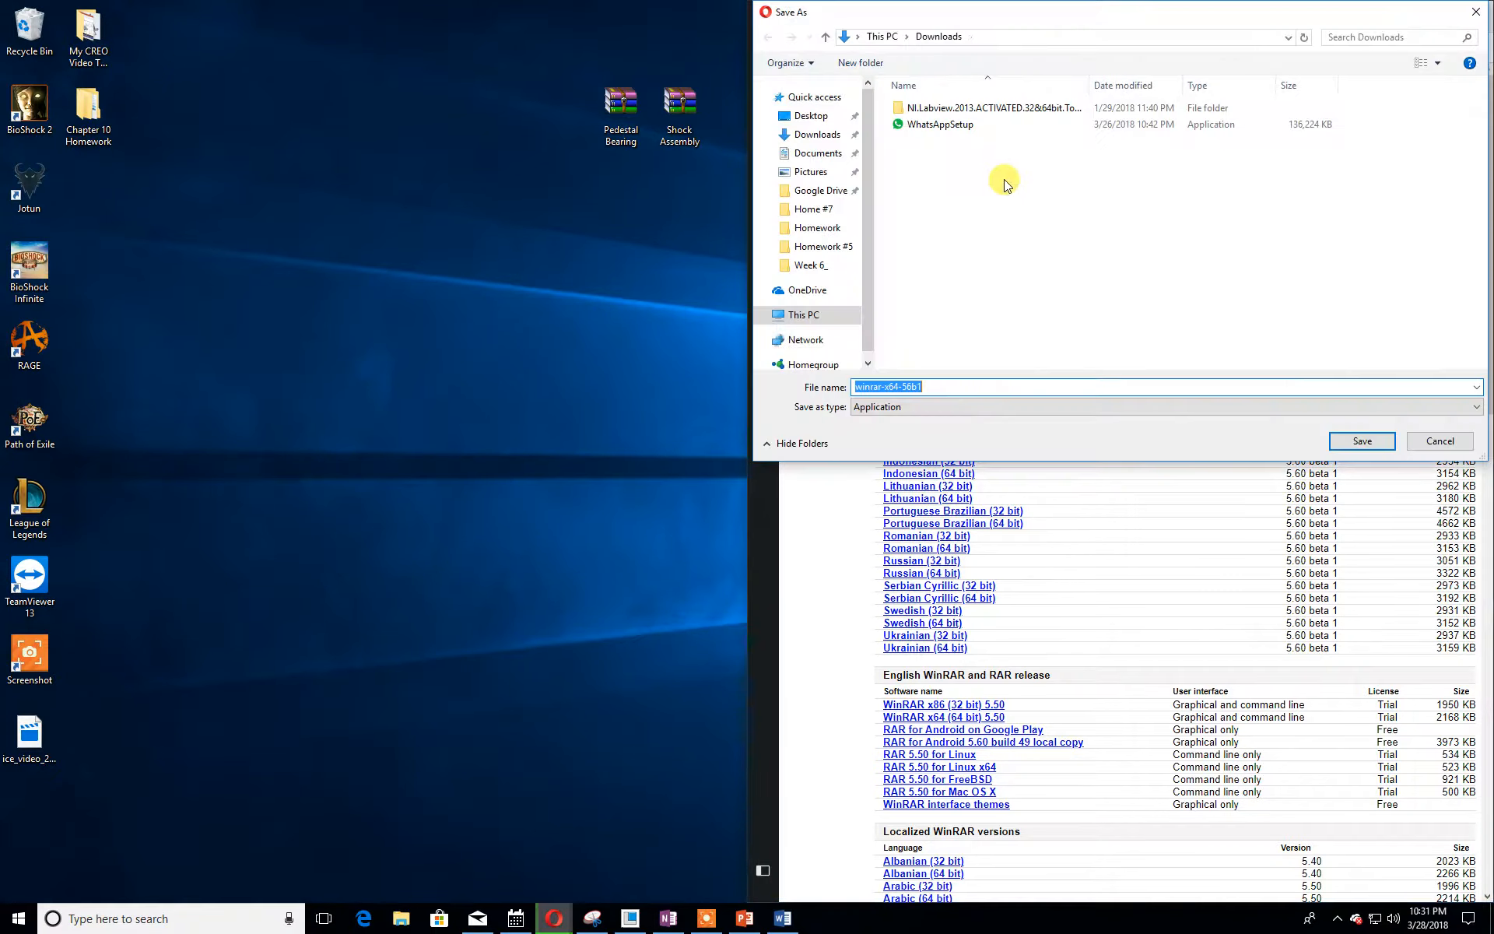
left_click(1434, 441)
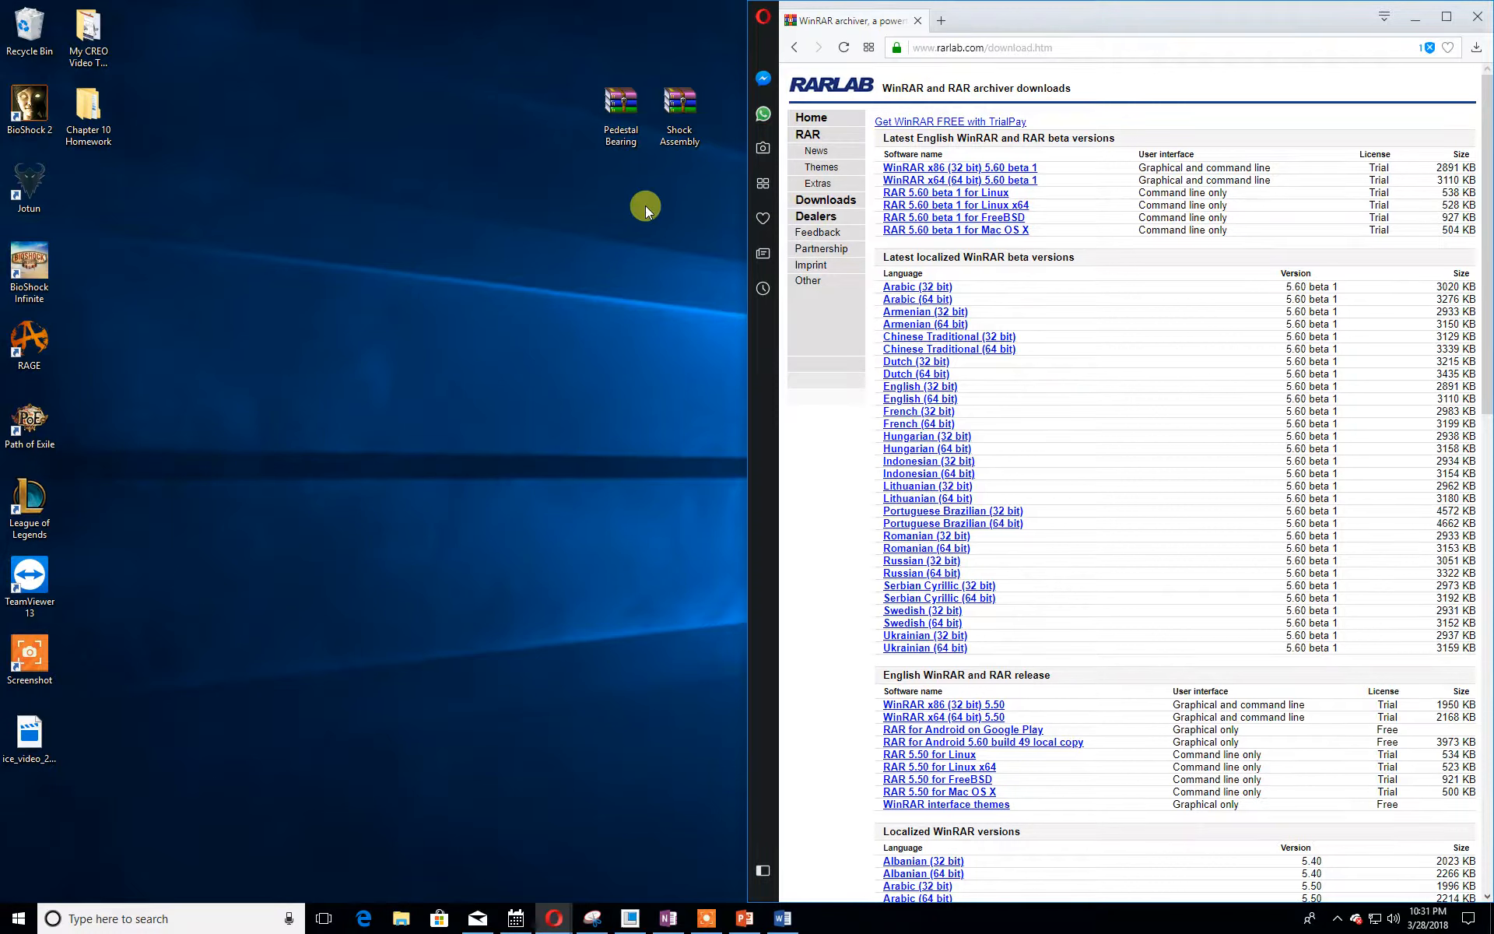
left_click(675, 191)
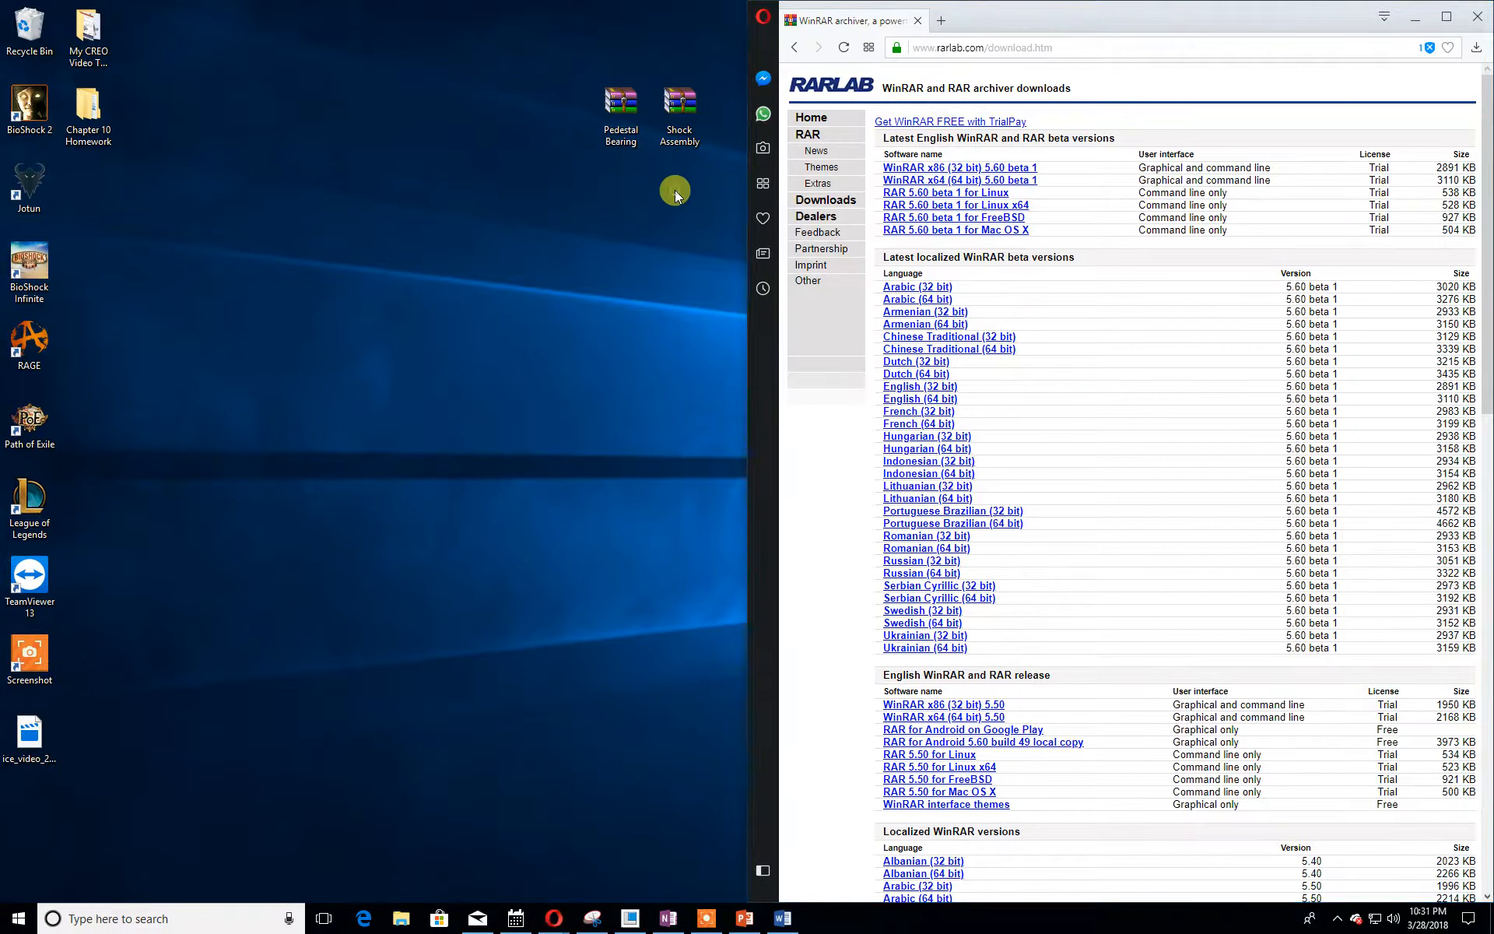
- Open the Pedestal Bearing archive, extract its Pedestal Bearing folder onto the desktop and close WinRAR
double_click(625, 109)
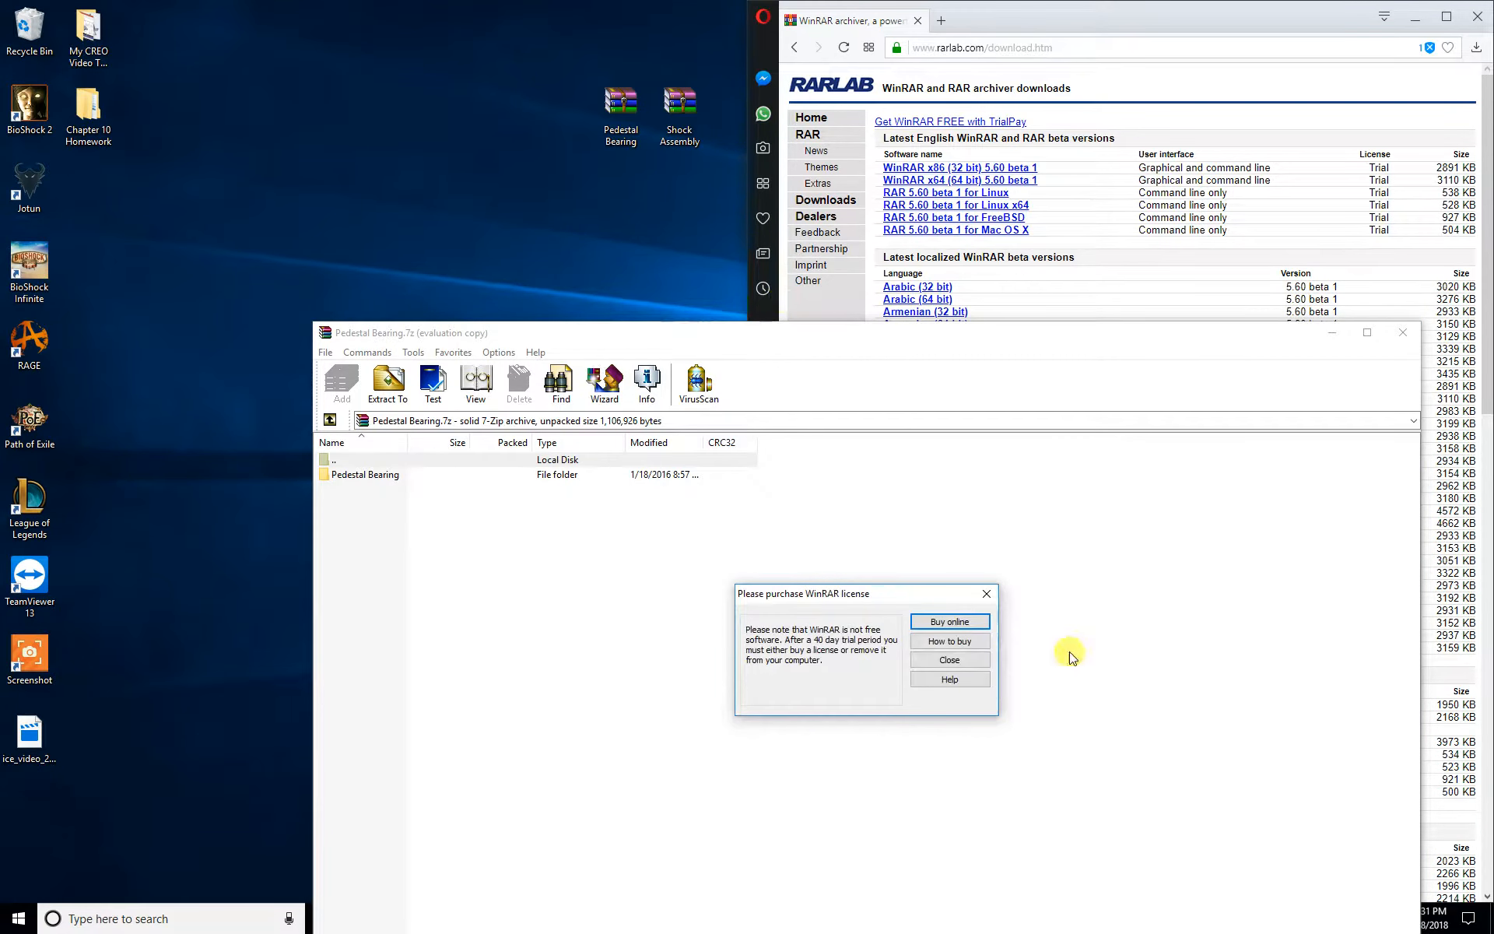
left_click(950, 659)
left_click_drag(705, 333, 844, 298)
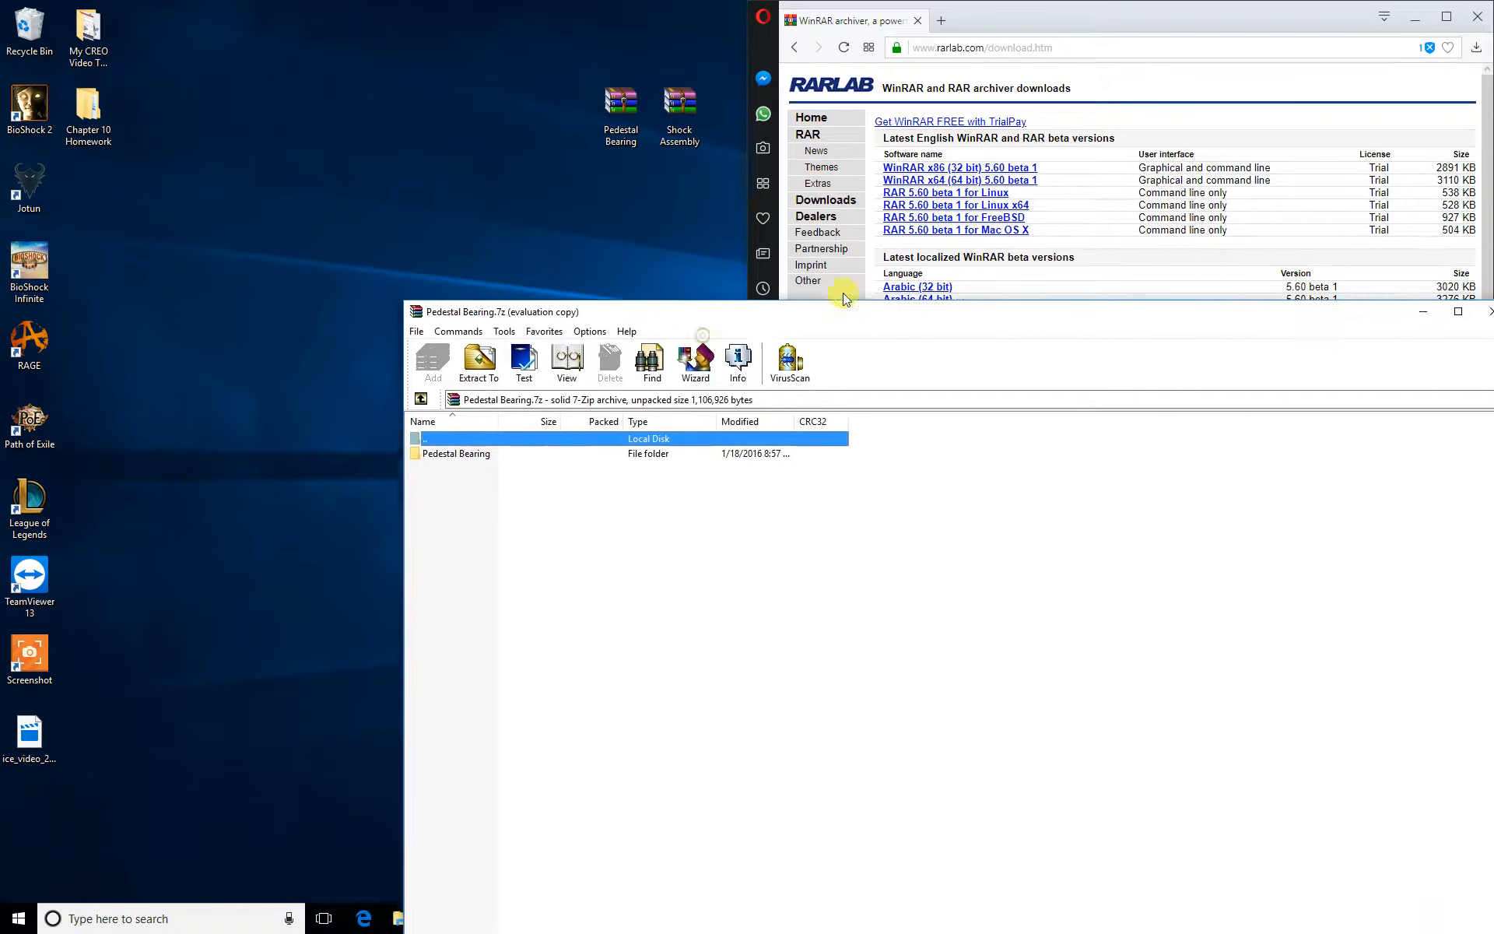
left_click(627, 357)
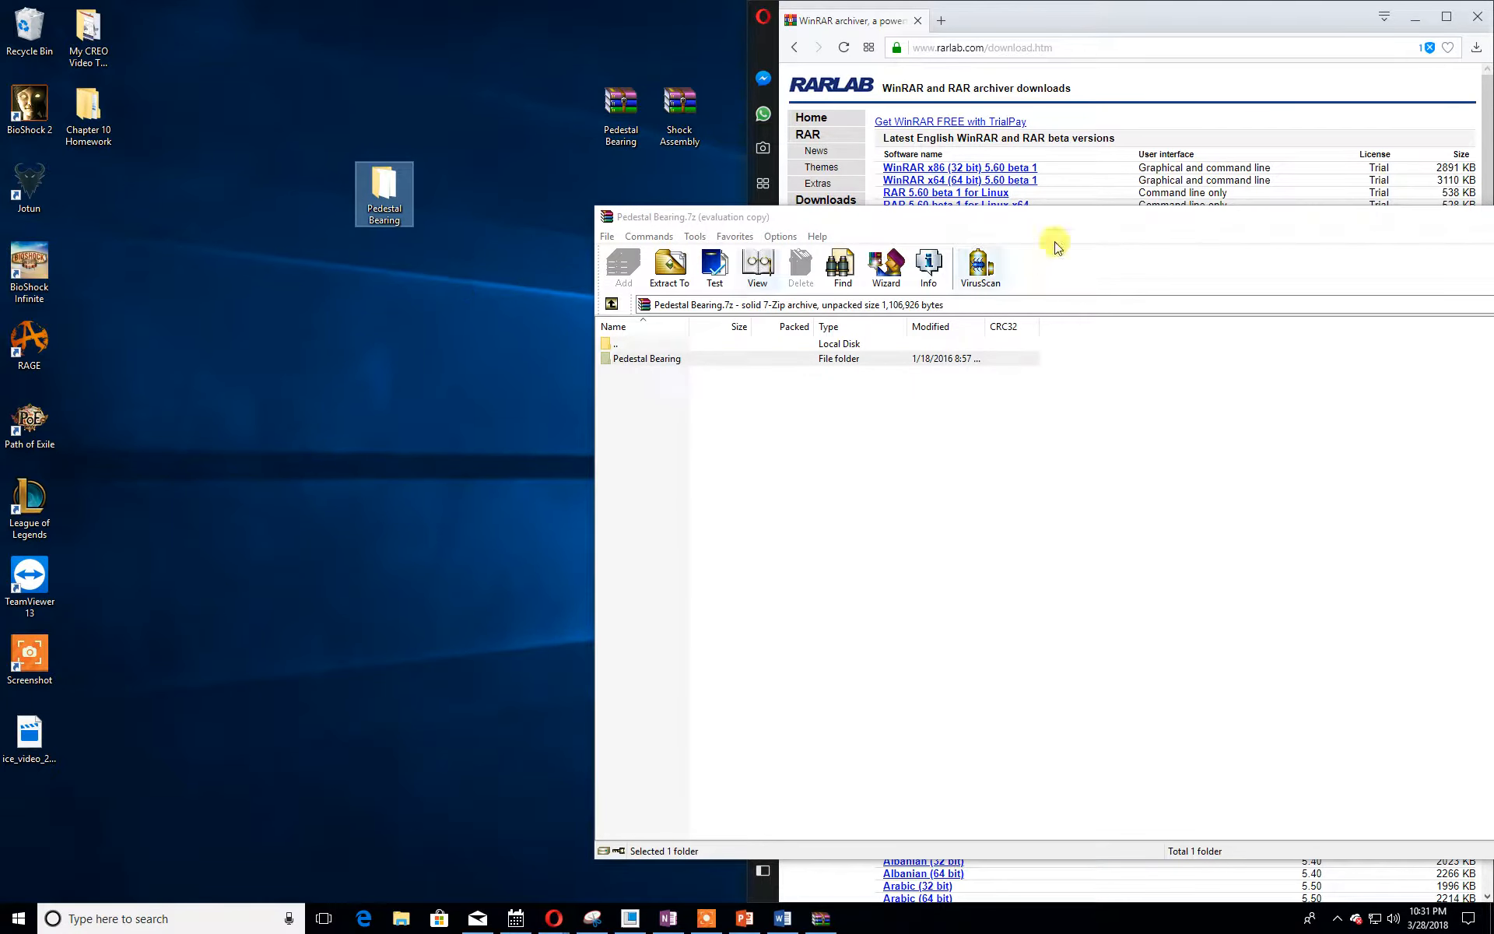
left_click(1090, 228)
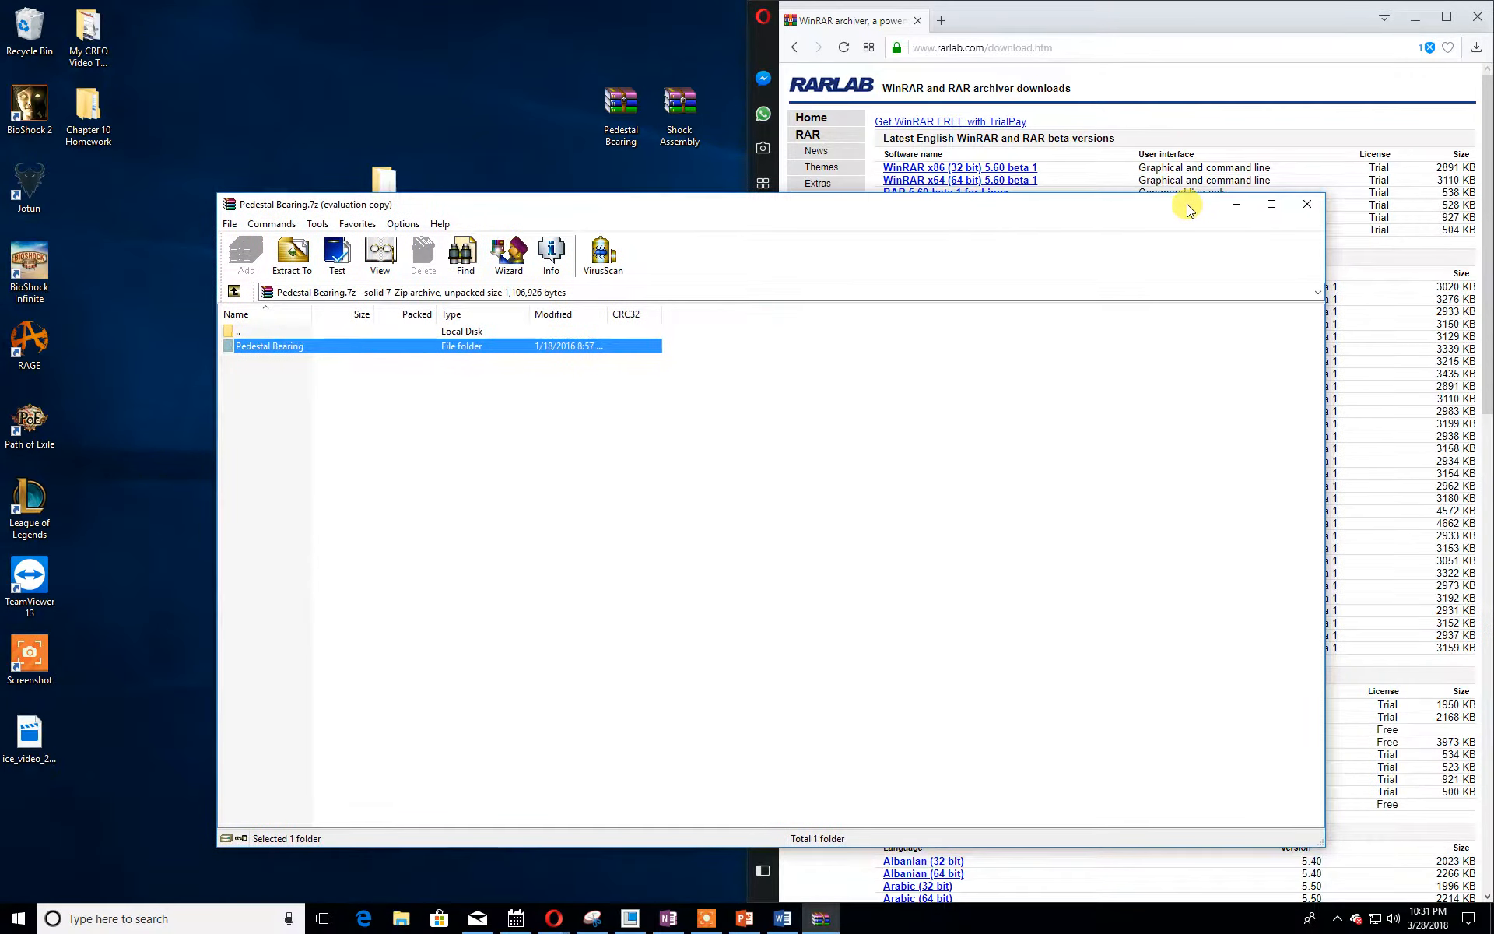
left_click(1304, 201)
- Minimize the browser, view the subfolders of the Chapter 10 Homework folder on the desktop and close it
left_click(1418, 15)
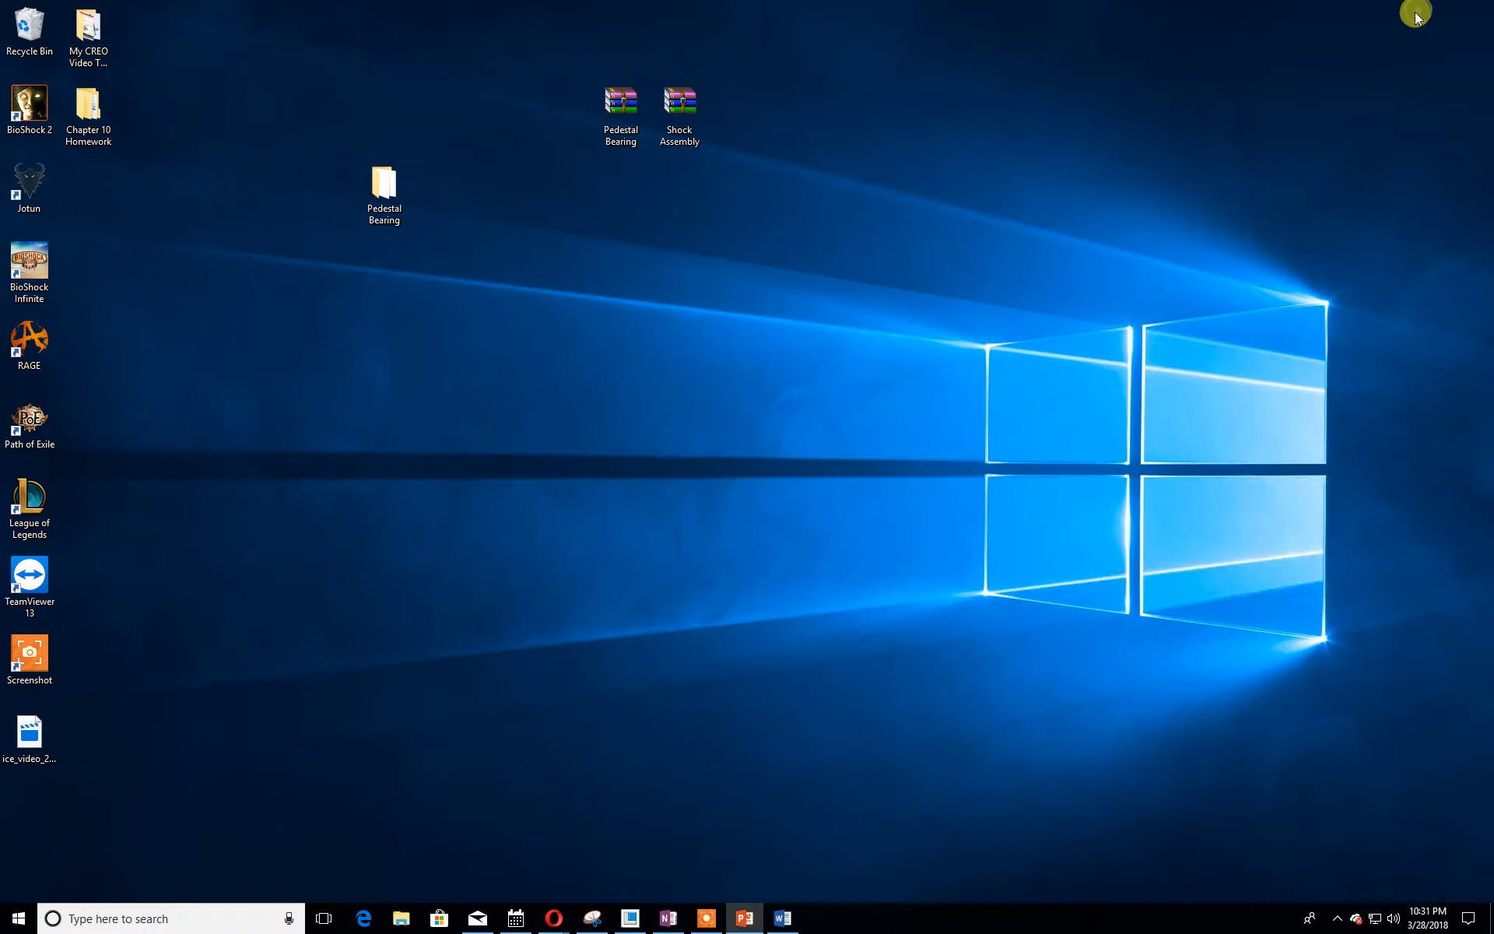
double_click(96, 123)
left_click_drag(600, 251, 898, 304)
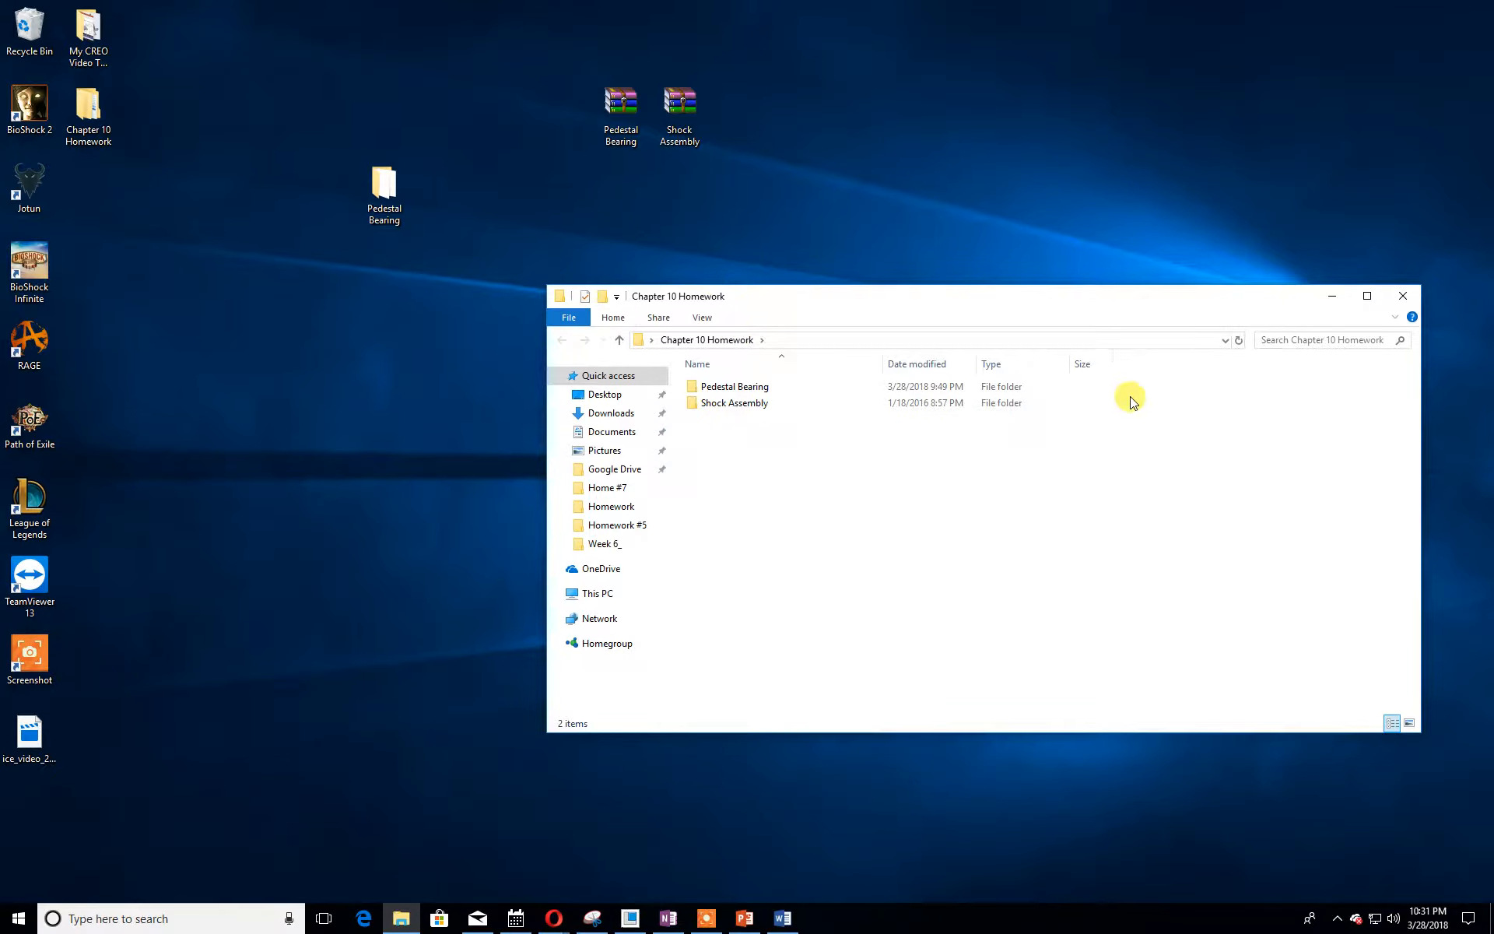
left_click(1415, 294)
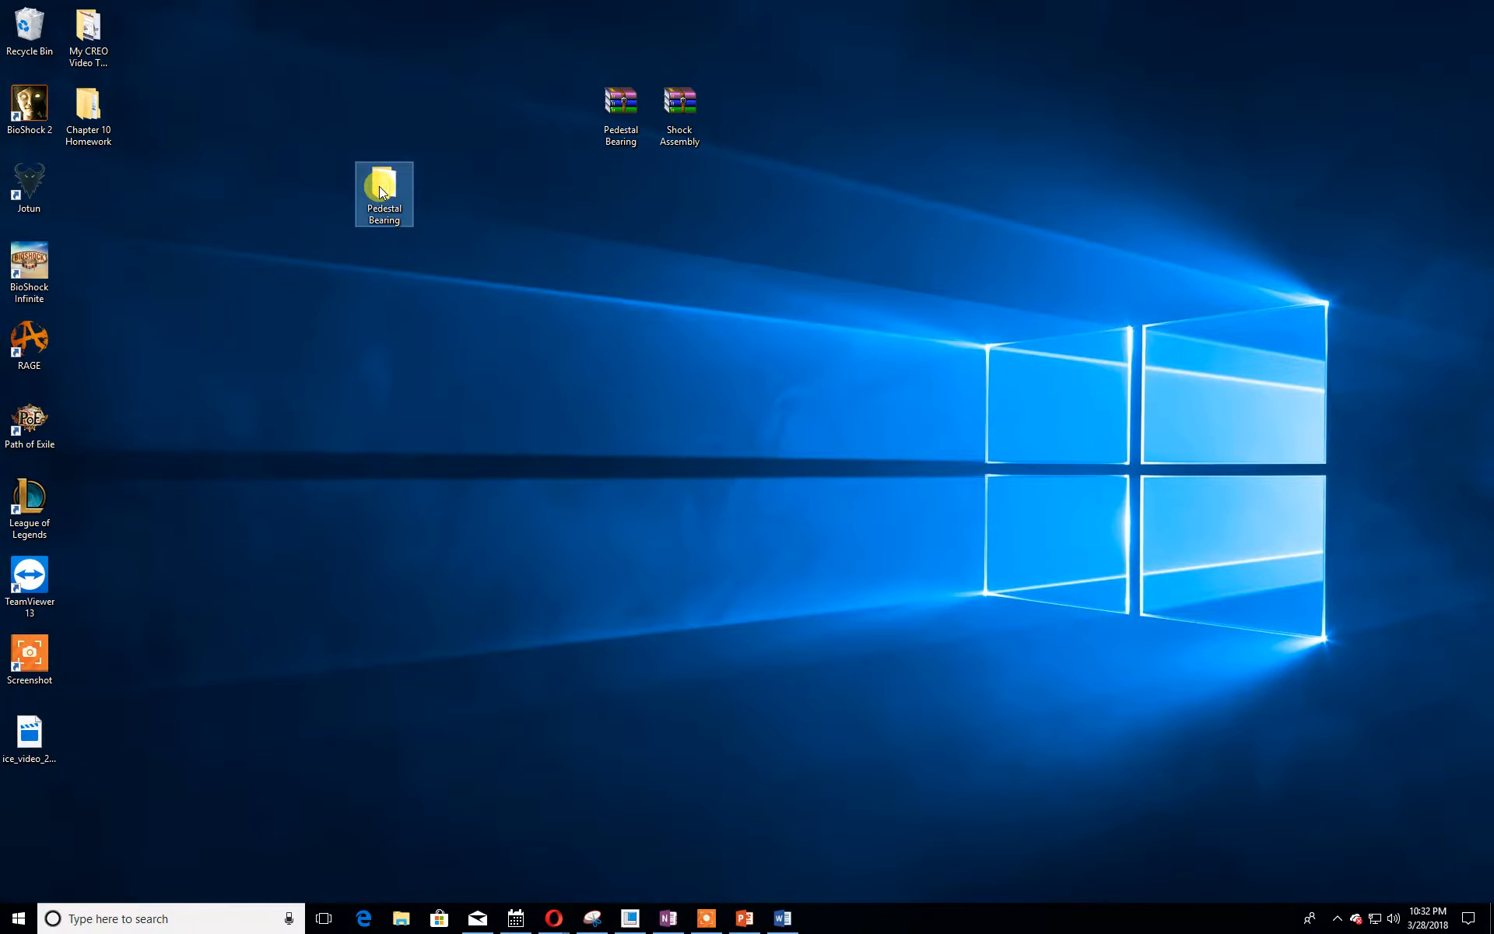
- Reopen the Chapter 10 Homework folder and the Pedestal Bearing archive to compare their contents, and close both
double_click(88, 109)
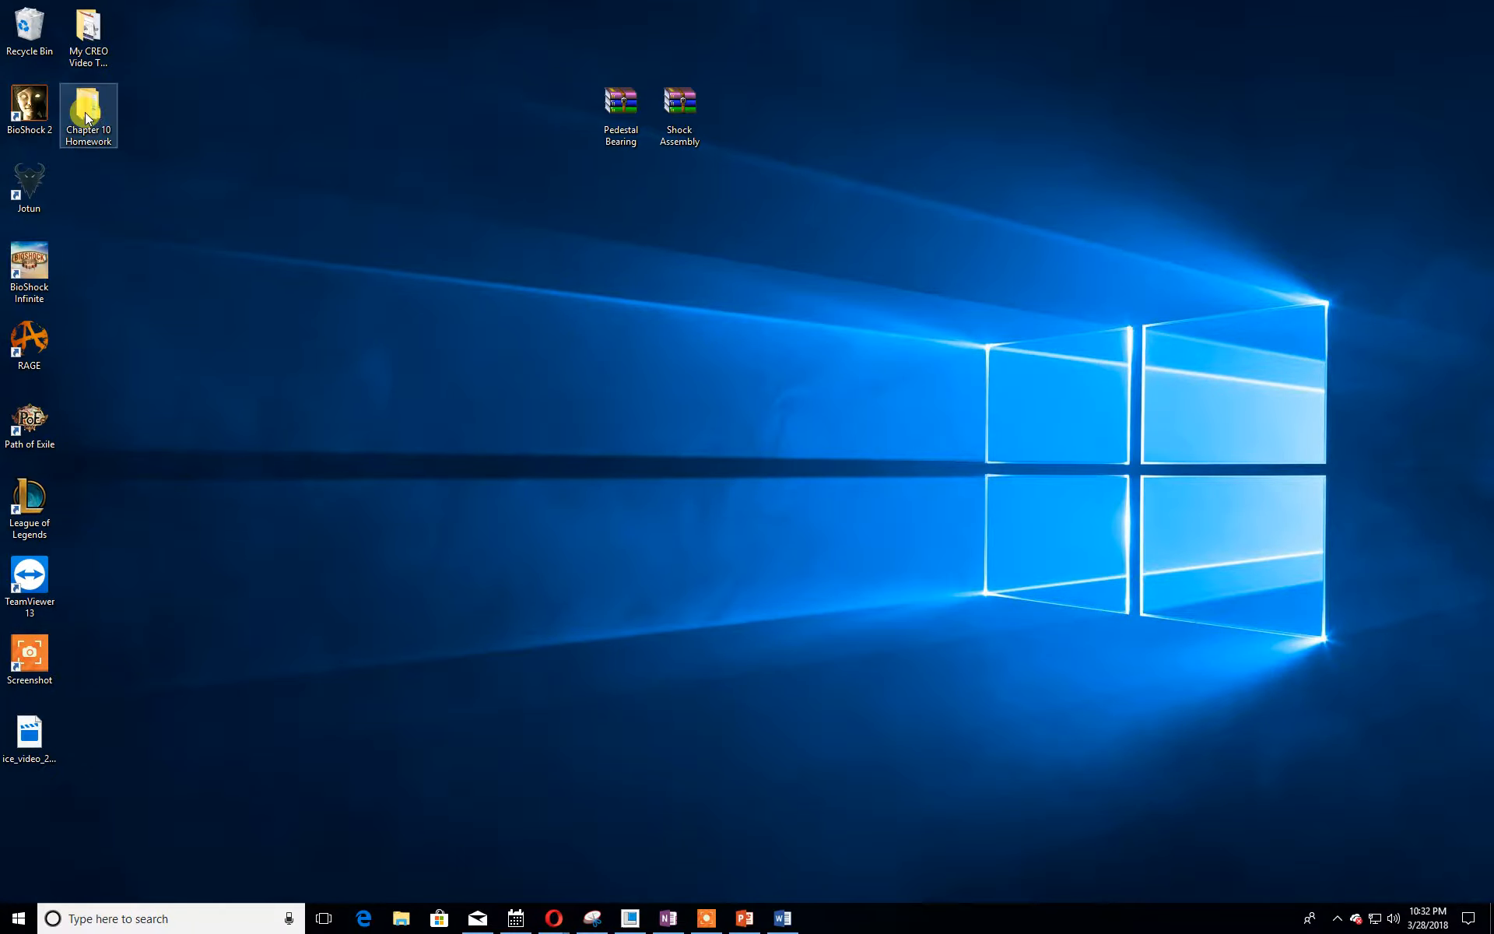
double_click(621, 125)
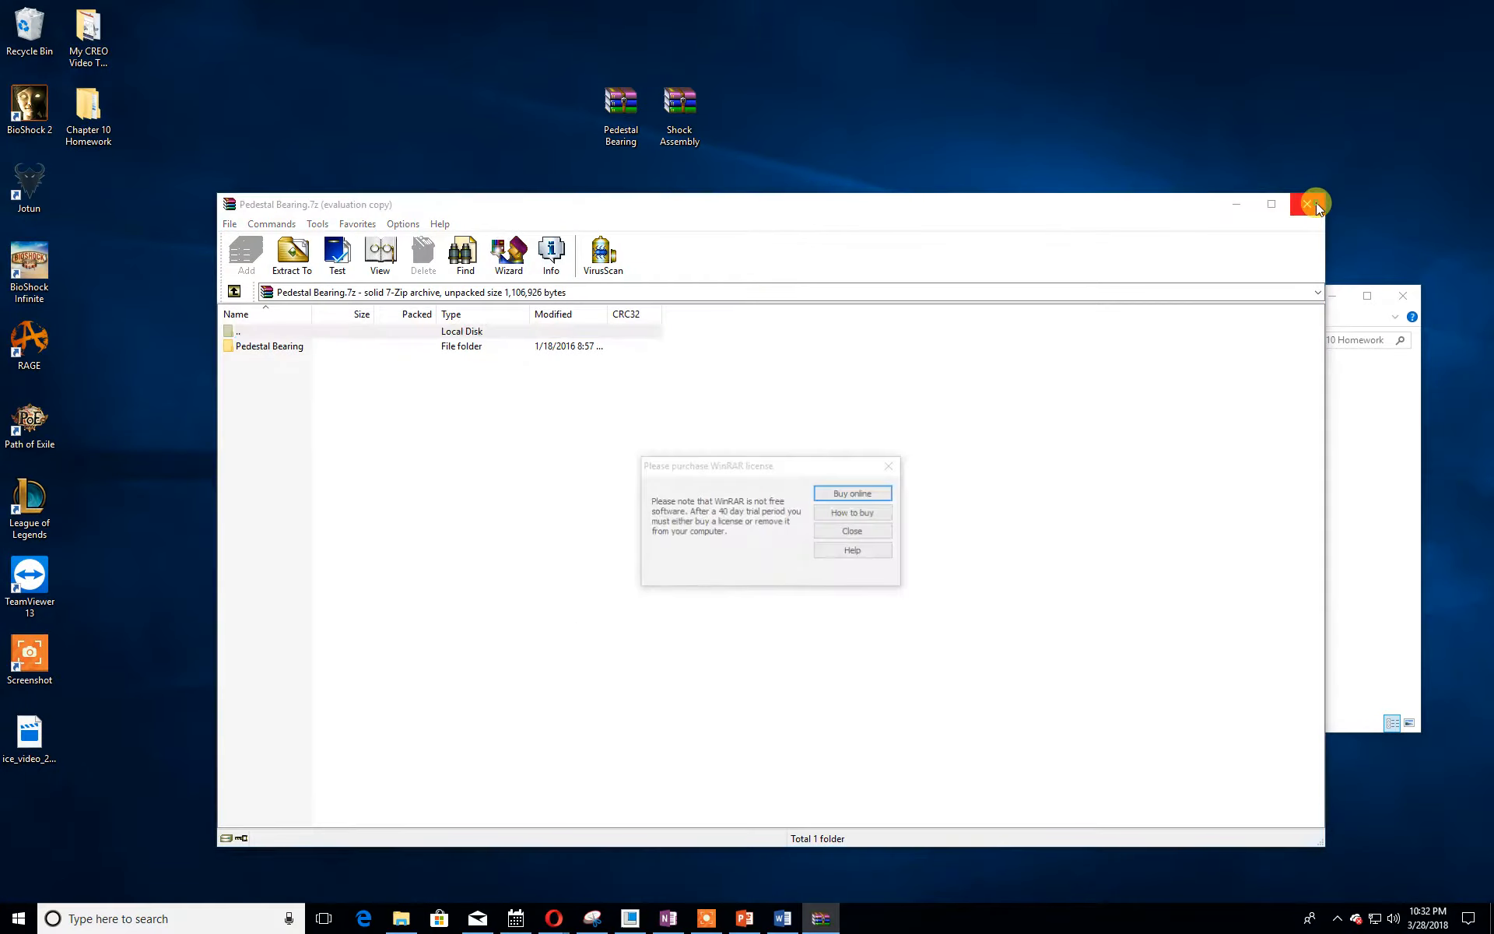
left_click(838, 530)
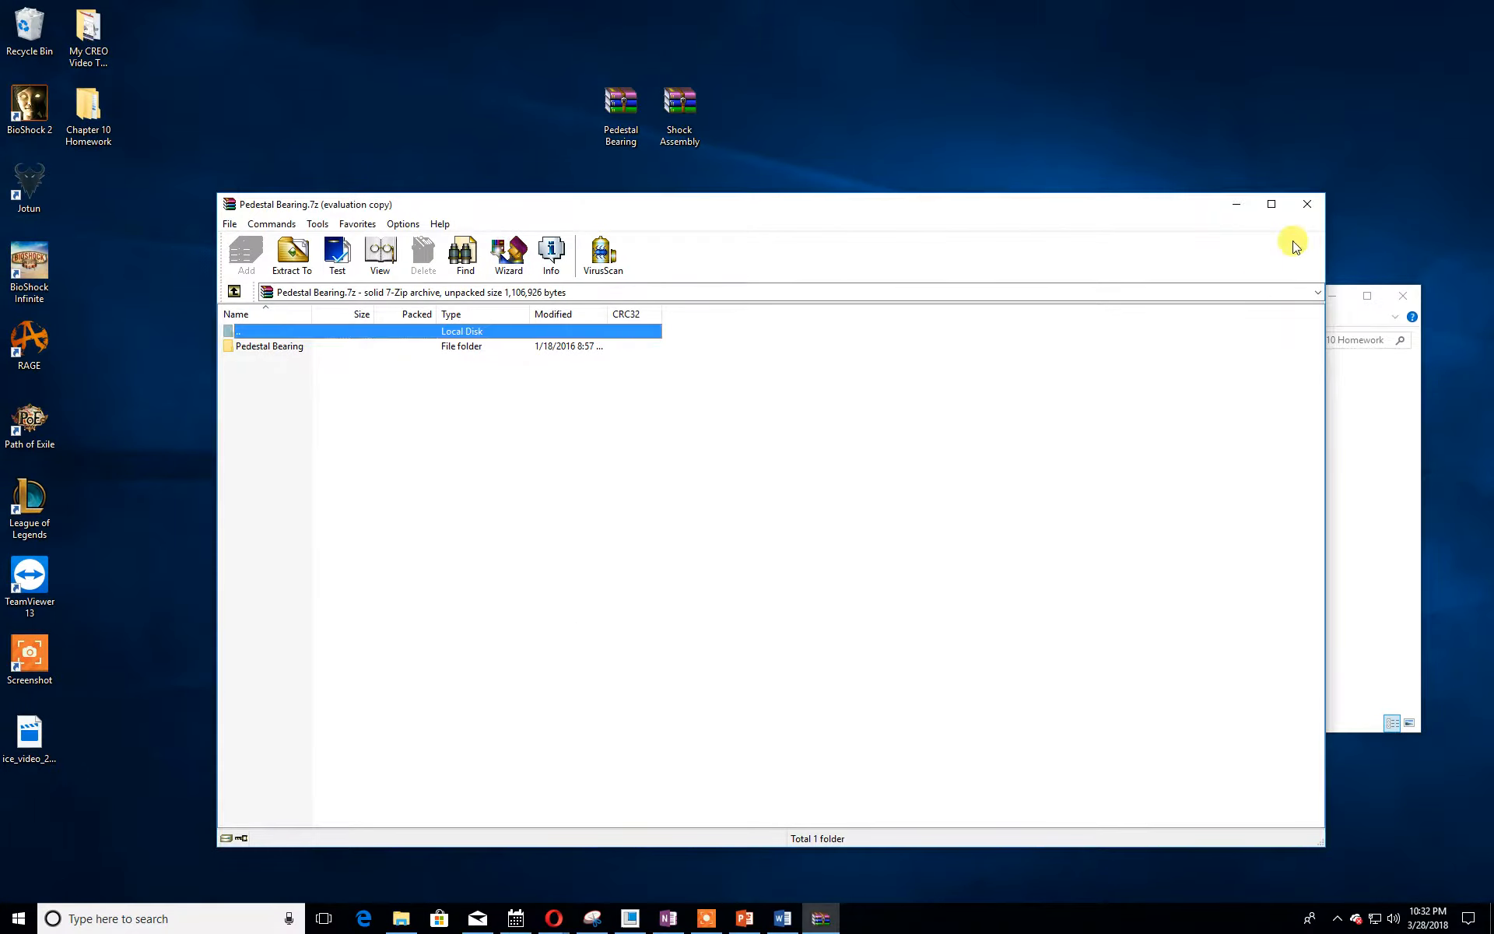
left_click(1308, 204)
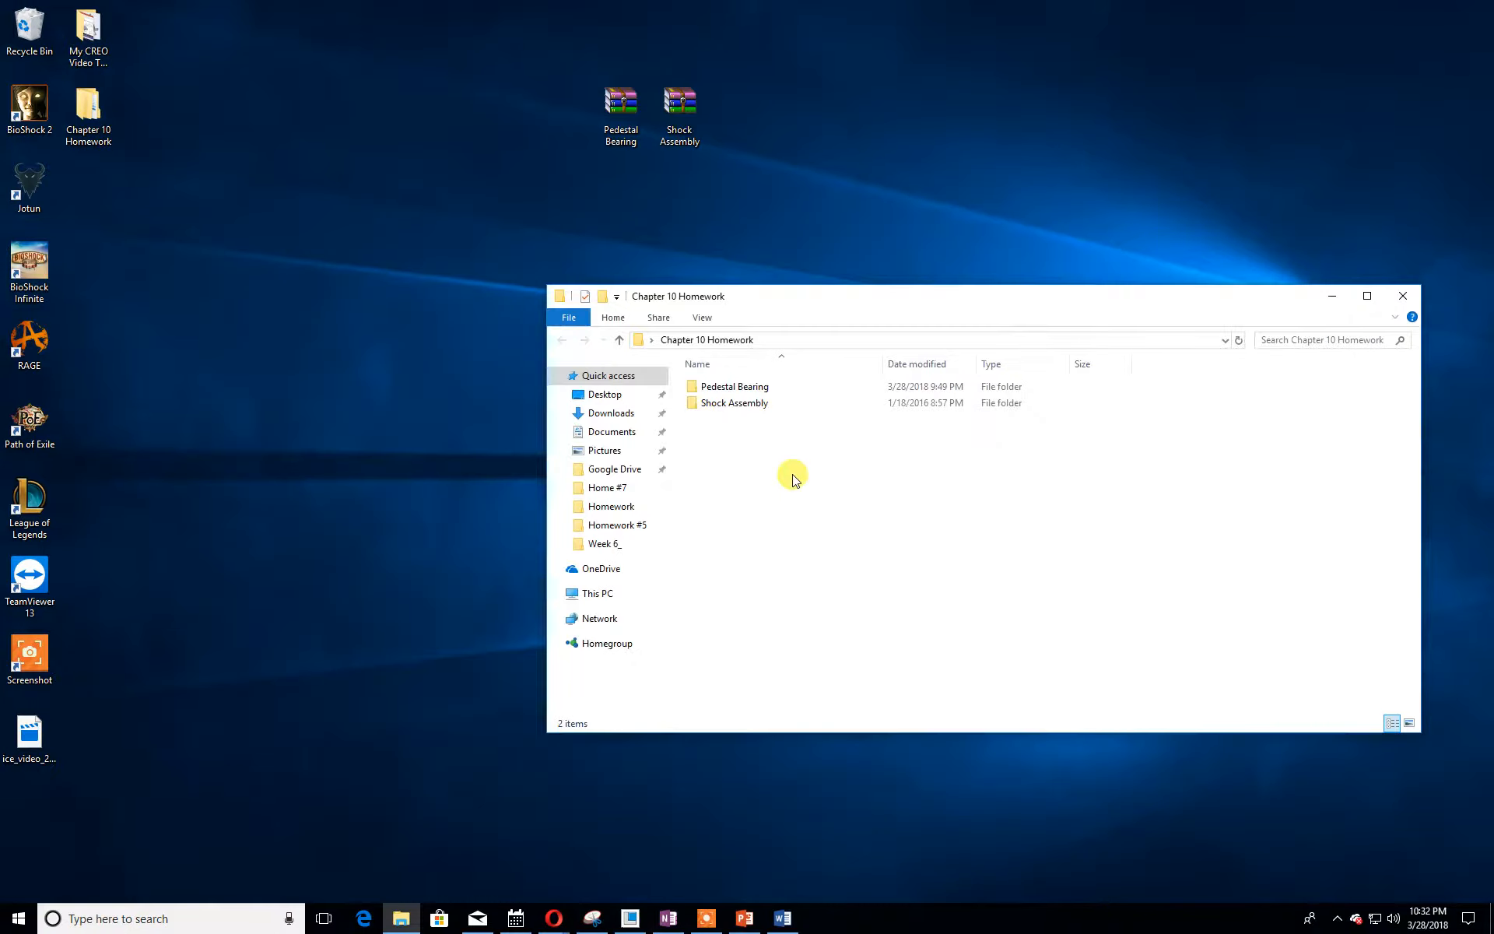
left_click(108, 136)
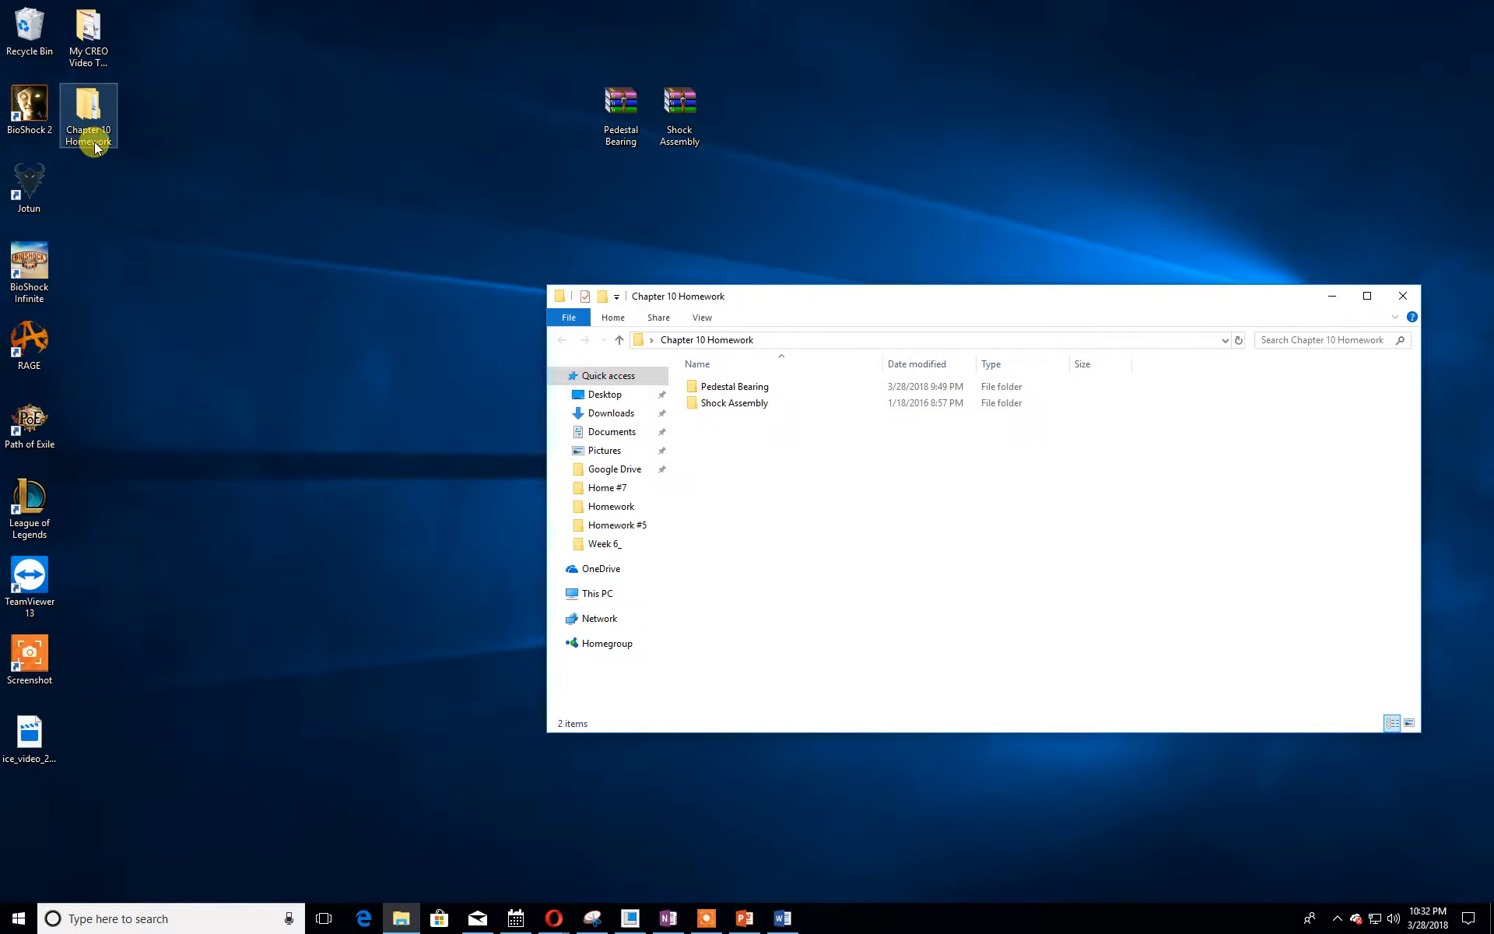
left_click(1400, 296)
- Switch to Creo Parametric, maximize it and inspect the exploded CHAPTER10_TUTORIAL2 assembly from another angle
left_click(632, 920)
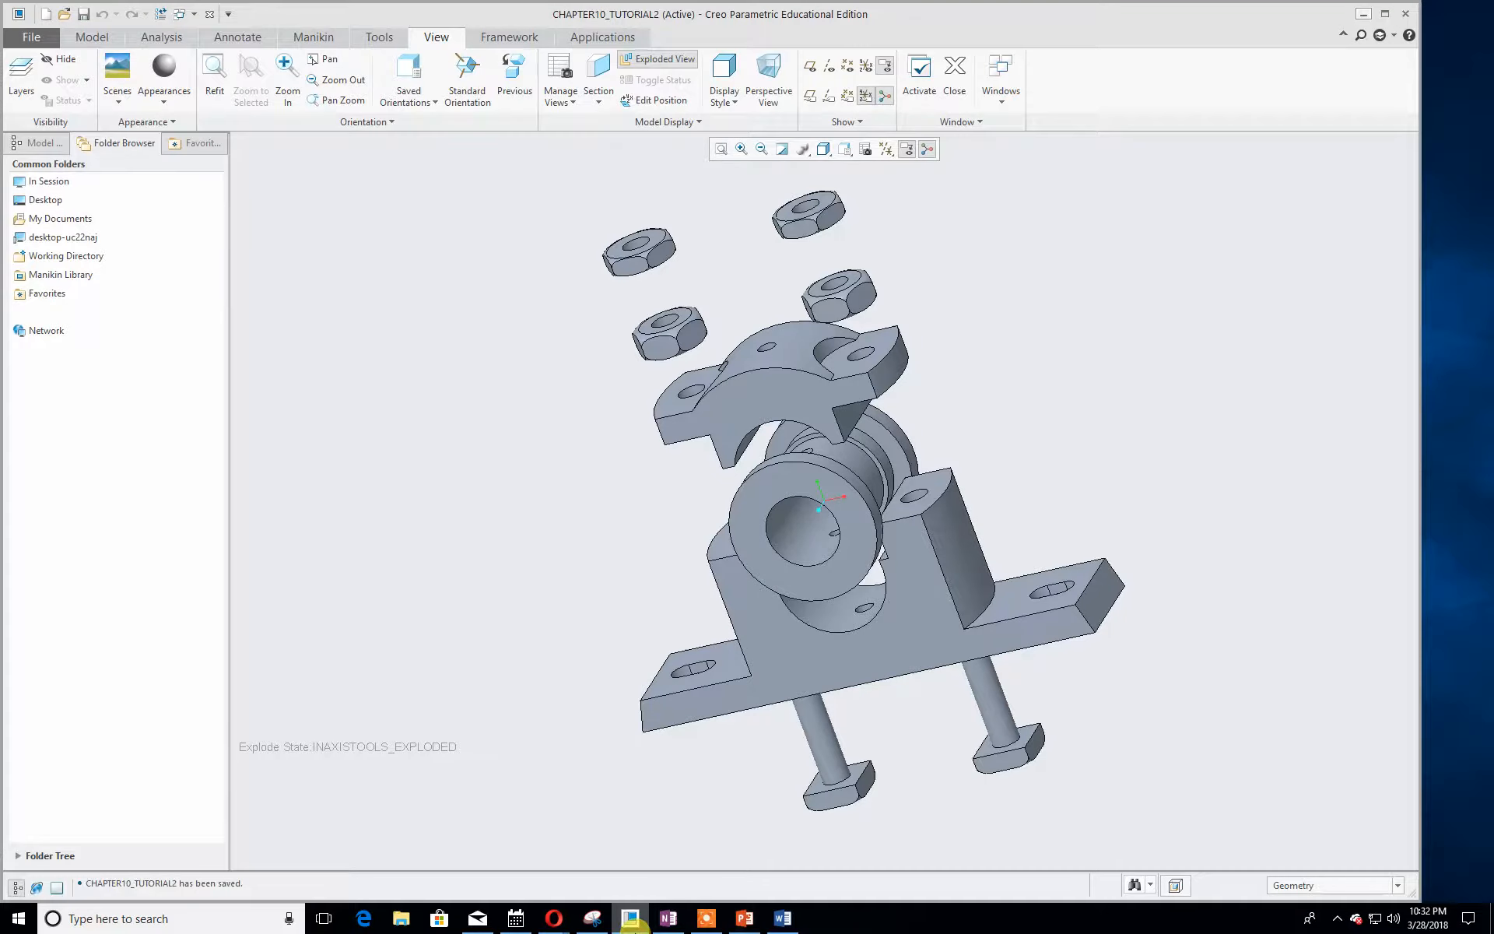
left_click_drag(712, 12, 790, 6)
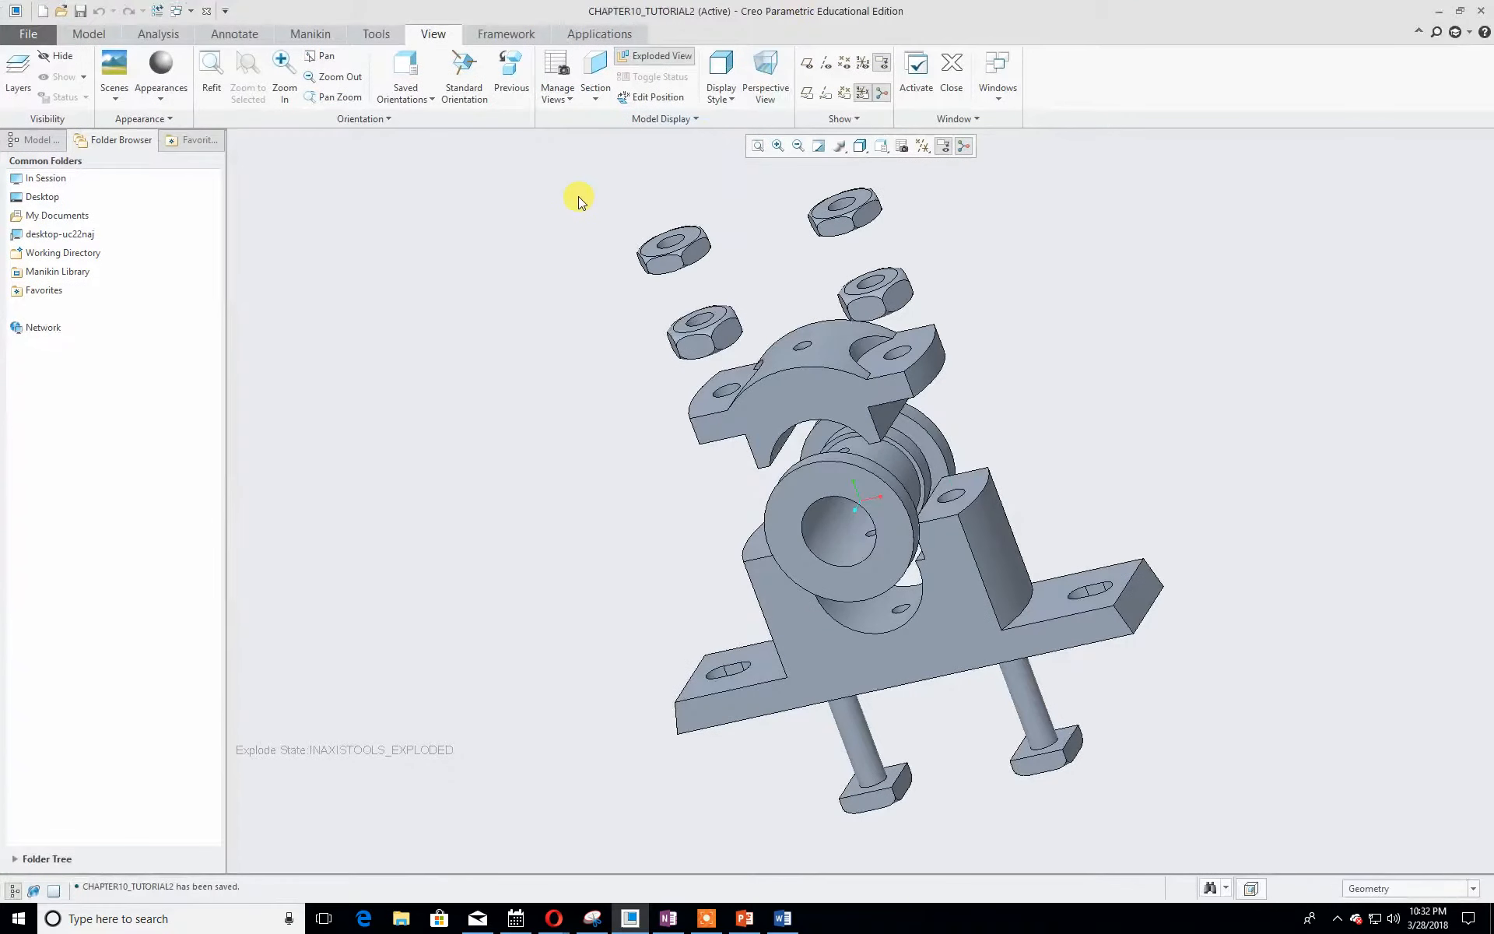
mouse_move(1227, 477)
middle_mouse_down()
mouse_move(1121, 572)
mouse_move(1194, 454)
mouse_move(1244, 460)
middle_mouse_up()
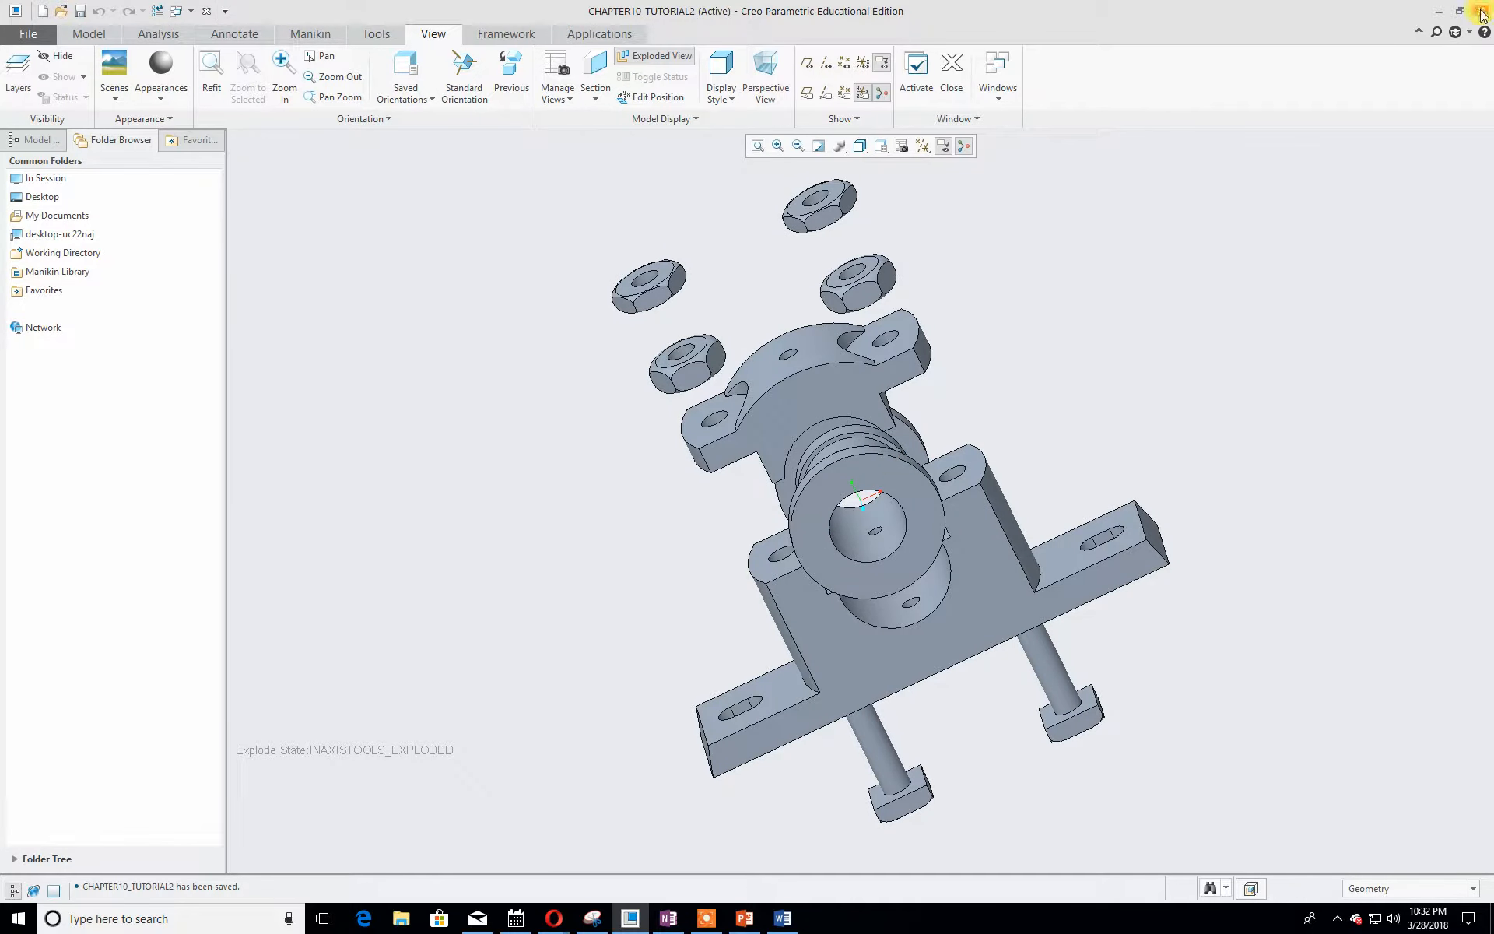
- Save the CHAPTER10_TUTORIAL2 assembly and exit Creo Parametric
key("ctrl+s")
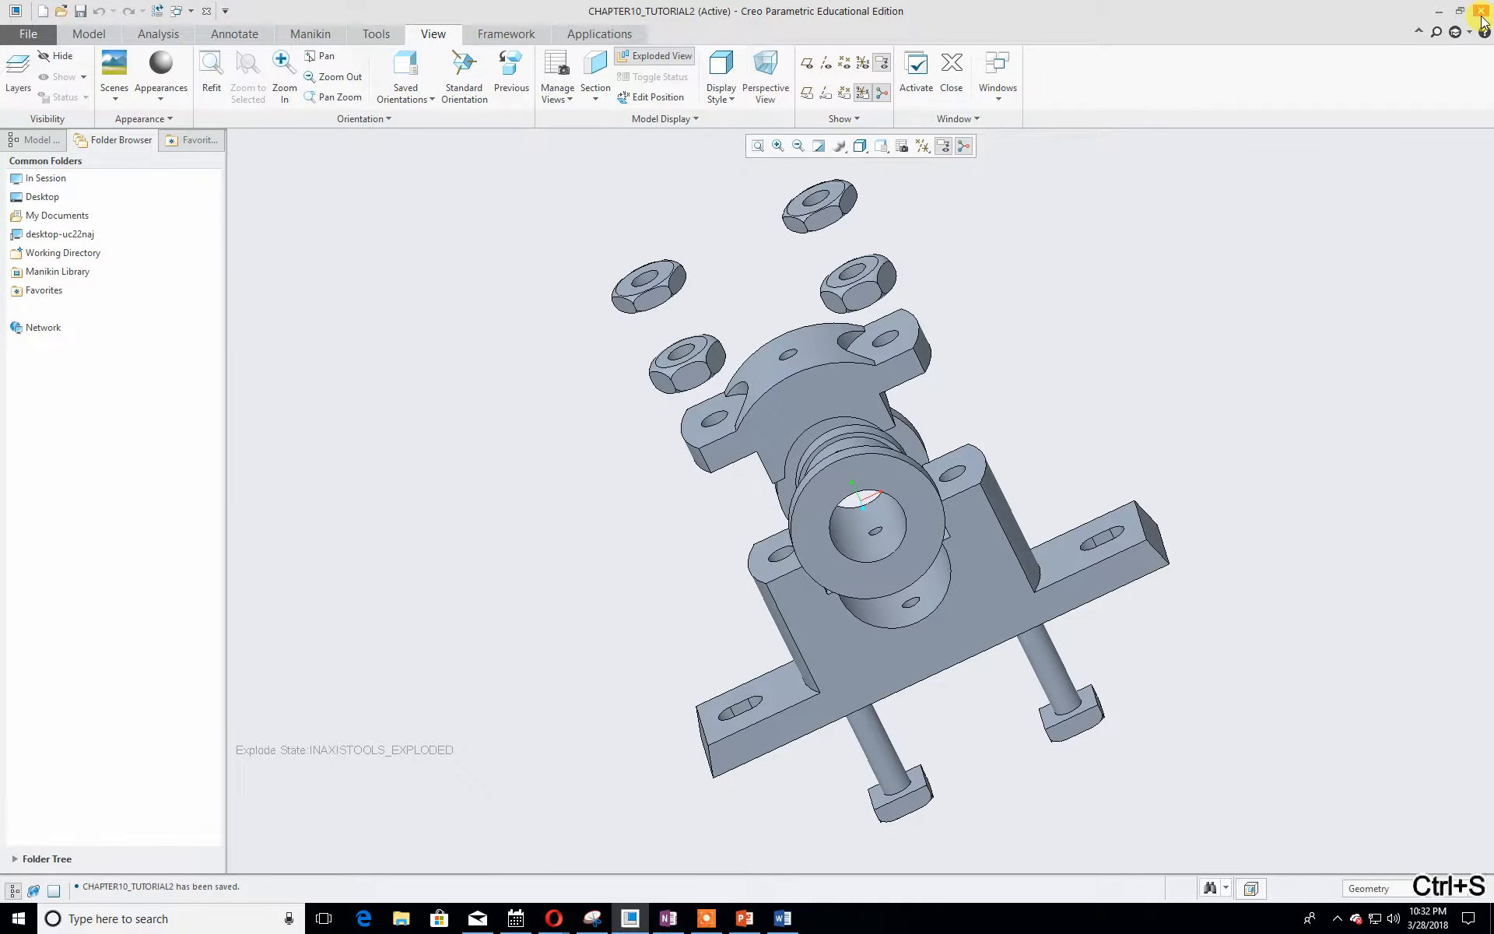
left_click(1481, 17)
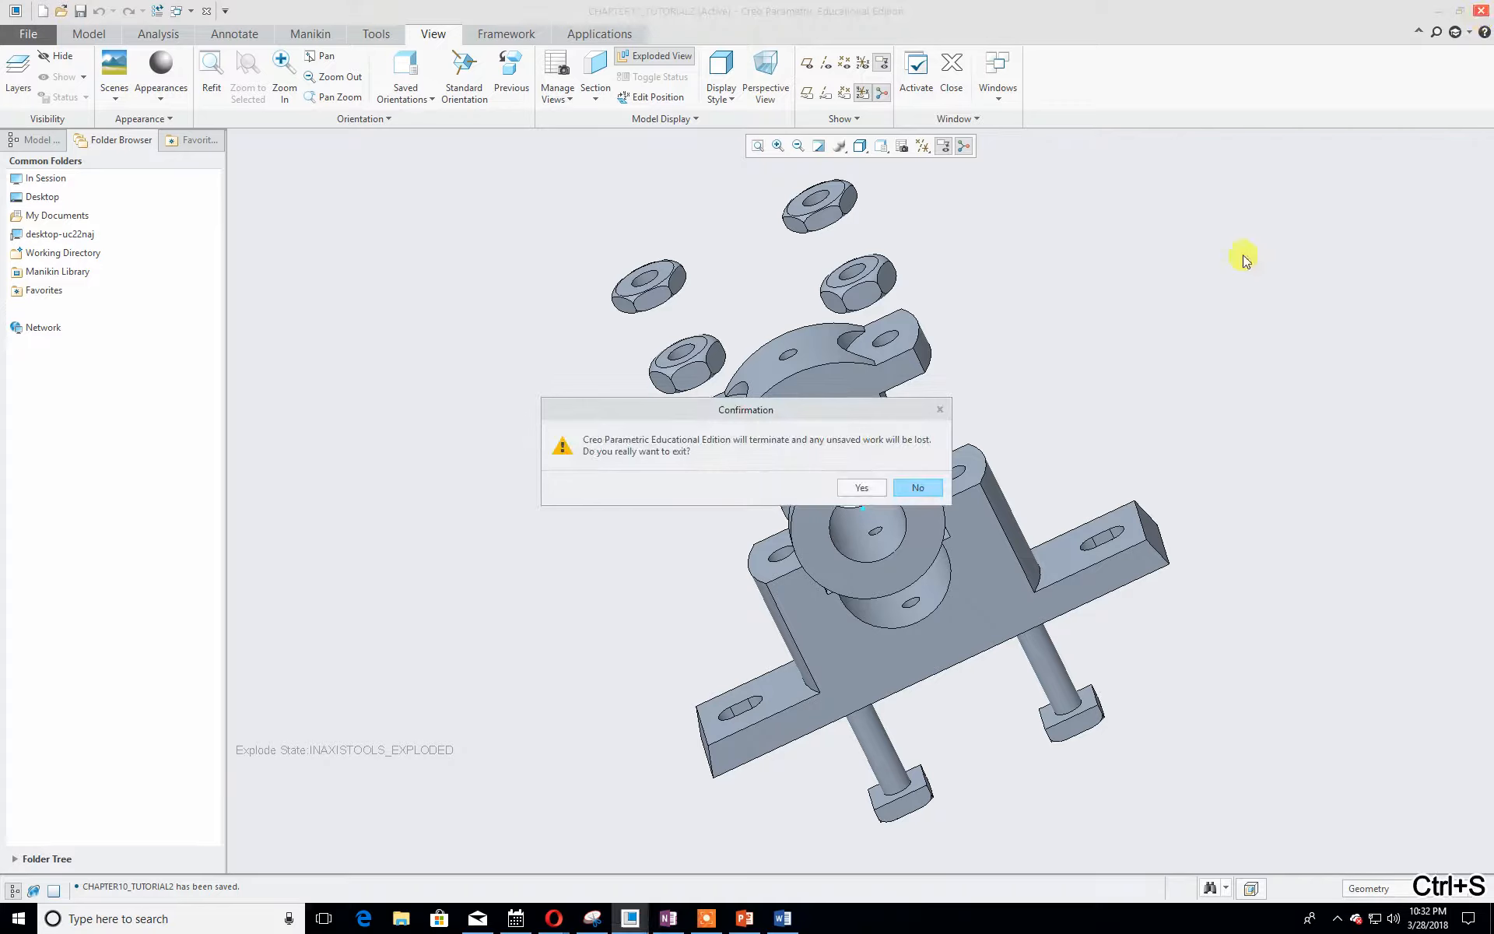
left_click(857, 487)
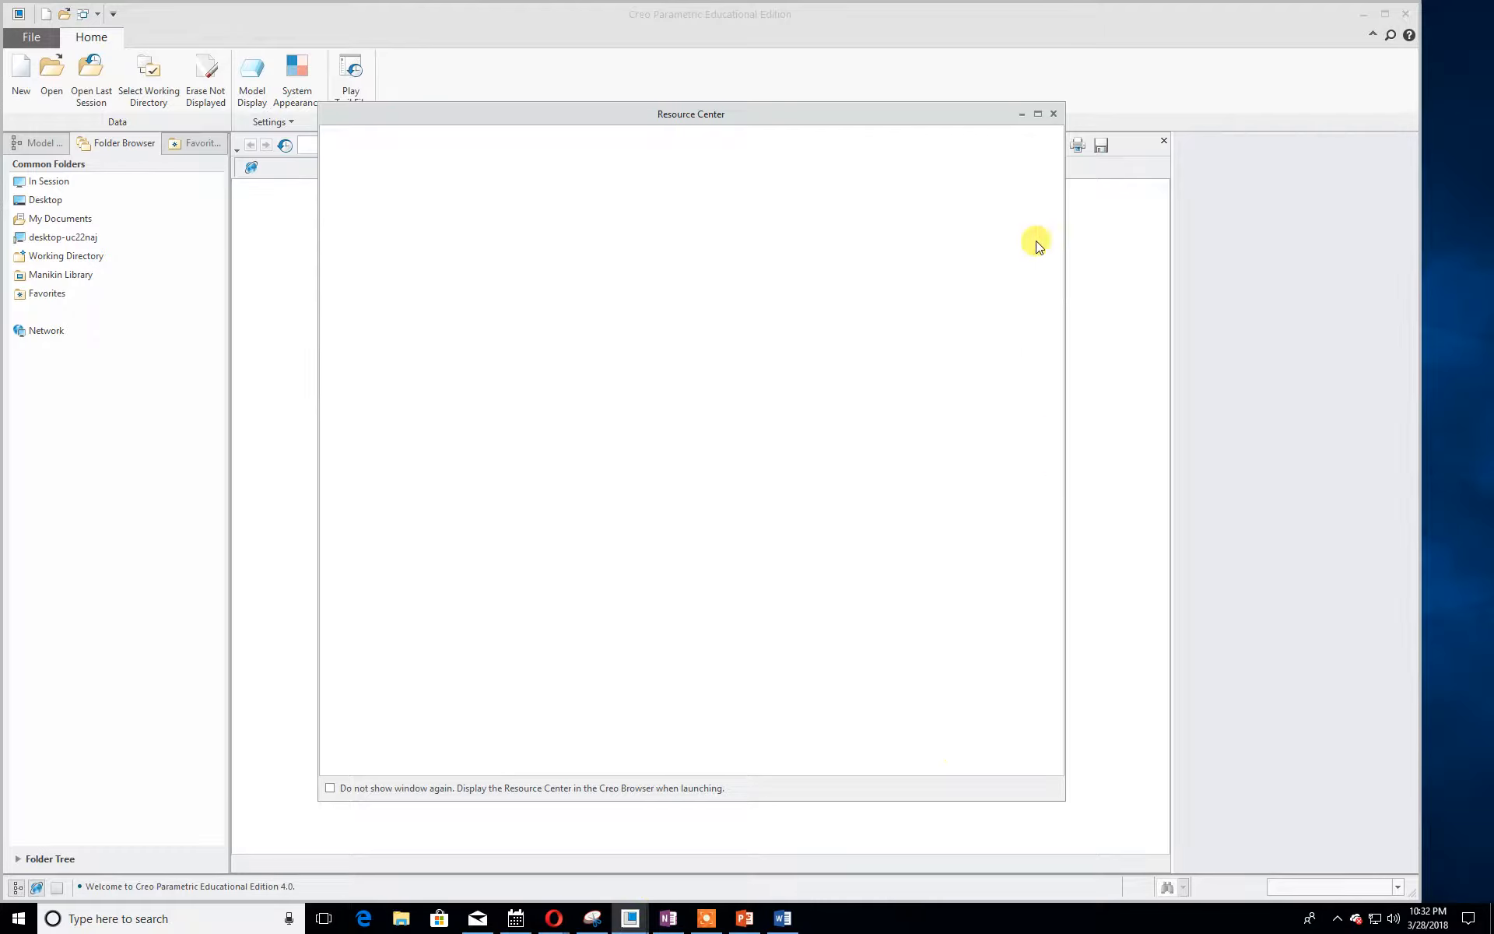
- Dismiss the Resource Center and the getting-started prompt, and snap the Creo window to half of the screen
left_click(1053, 115)
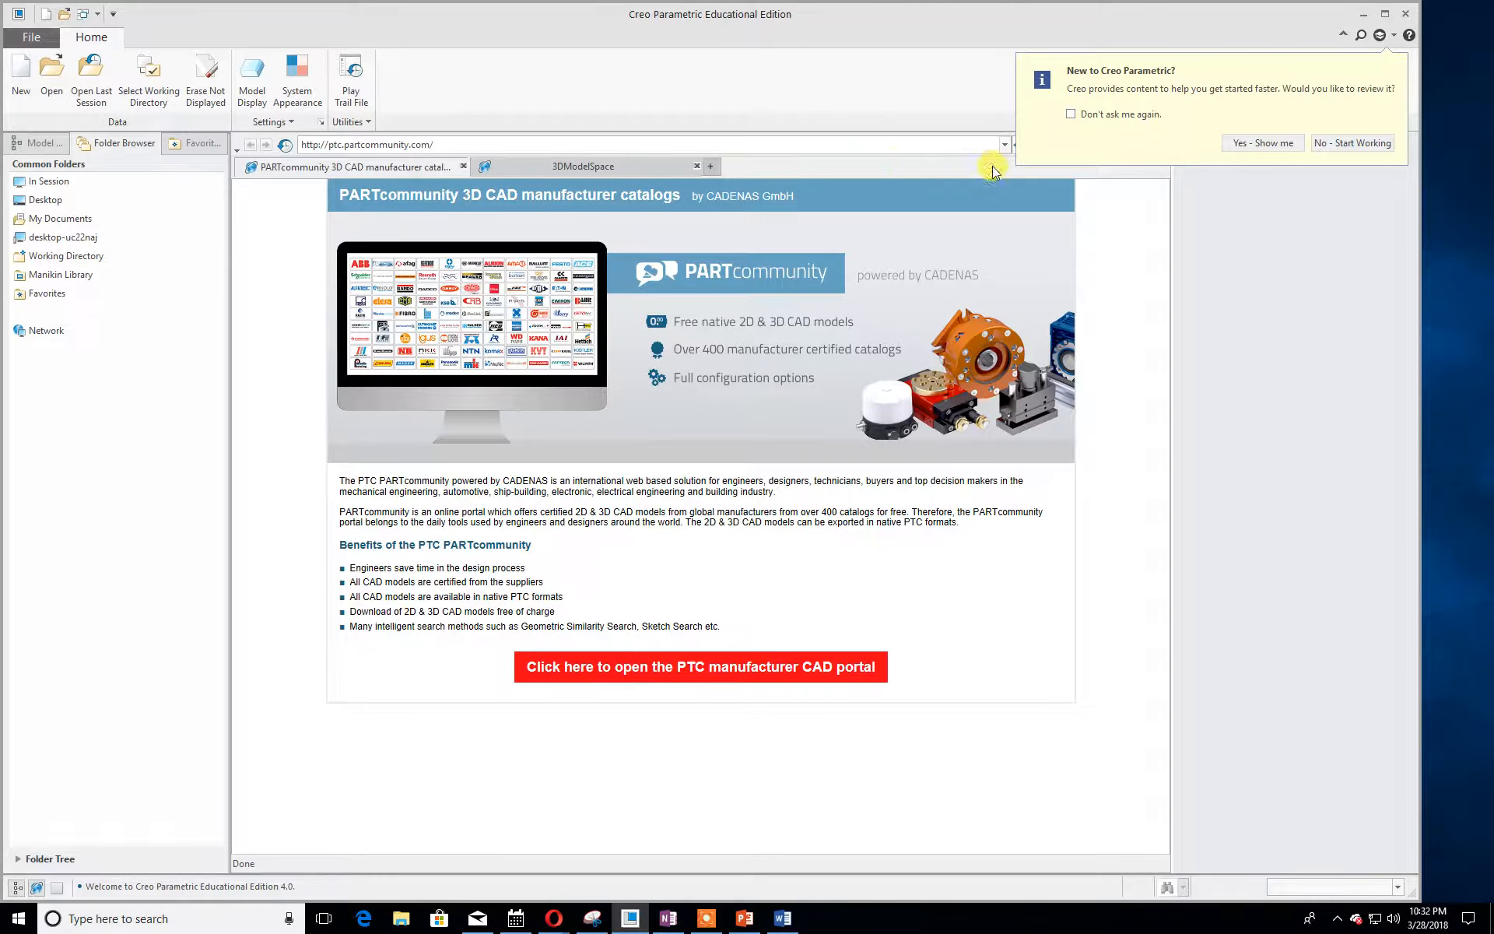
left_click(1334, 148)
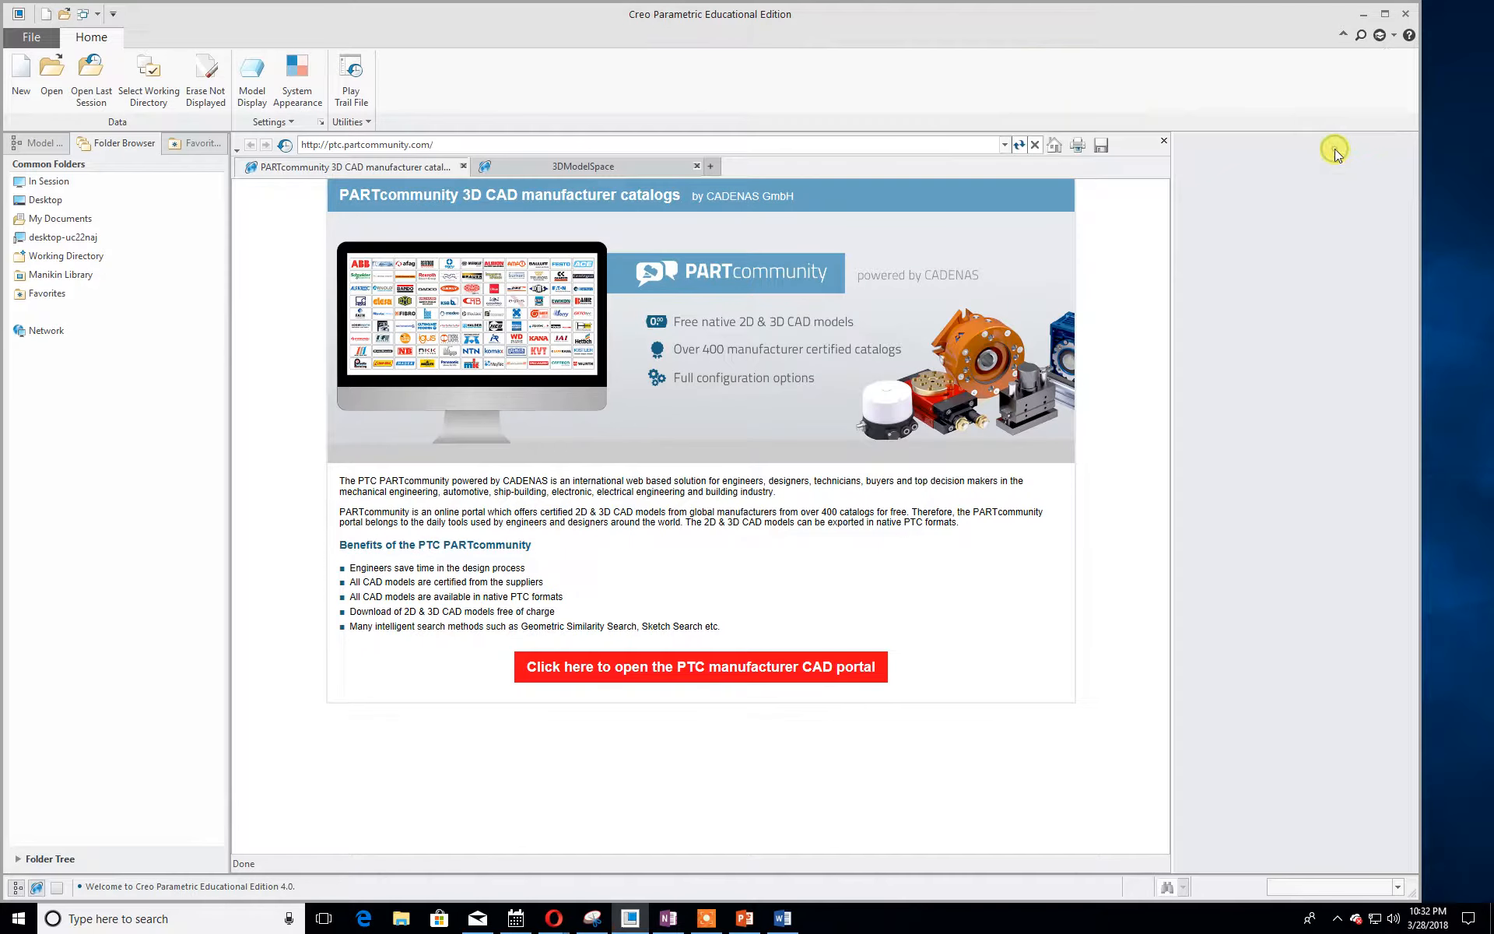
left_click_drag(658, 14, 1493, 186)
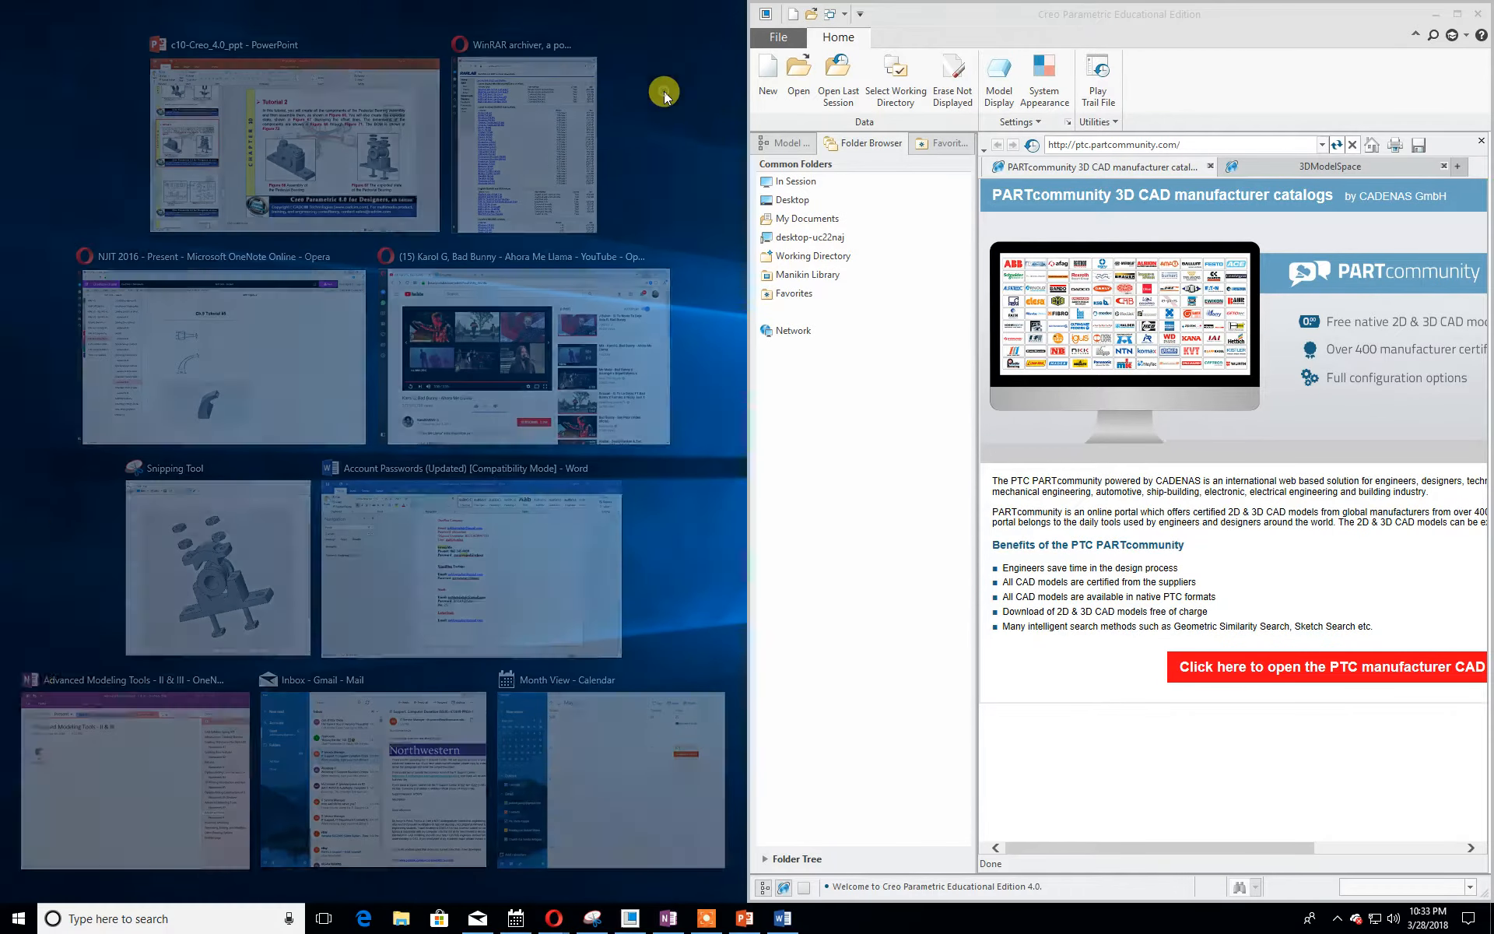
left_click(665, 97)
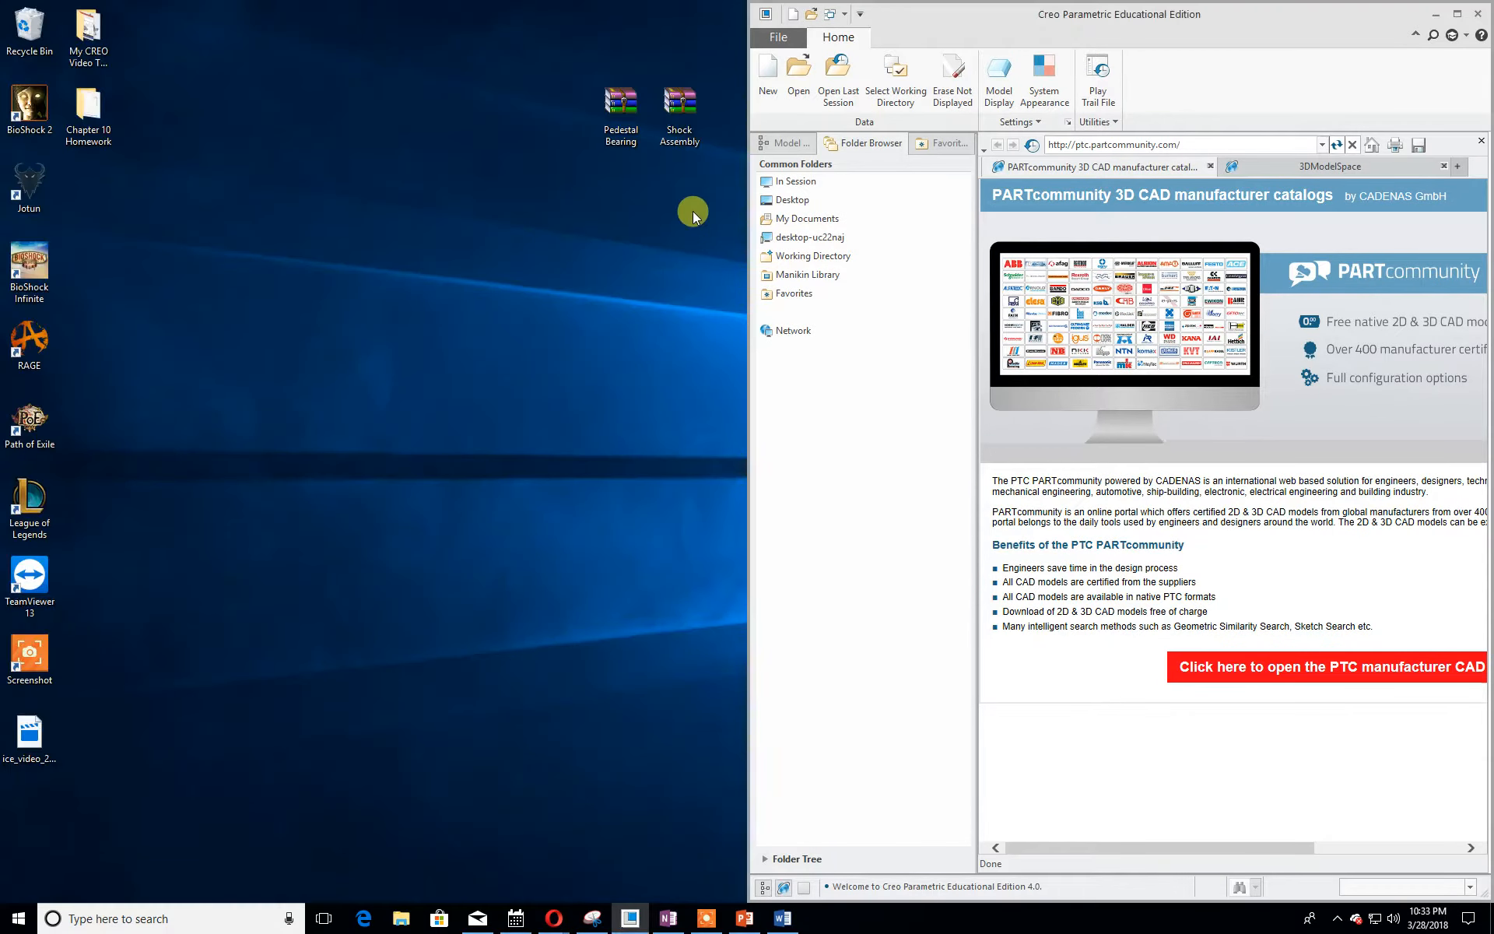
- Set the working directory to the Pedestal Bearing folder inside Chapter 10 Homework on the Desktop
left_click(883, 82)
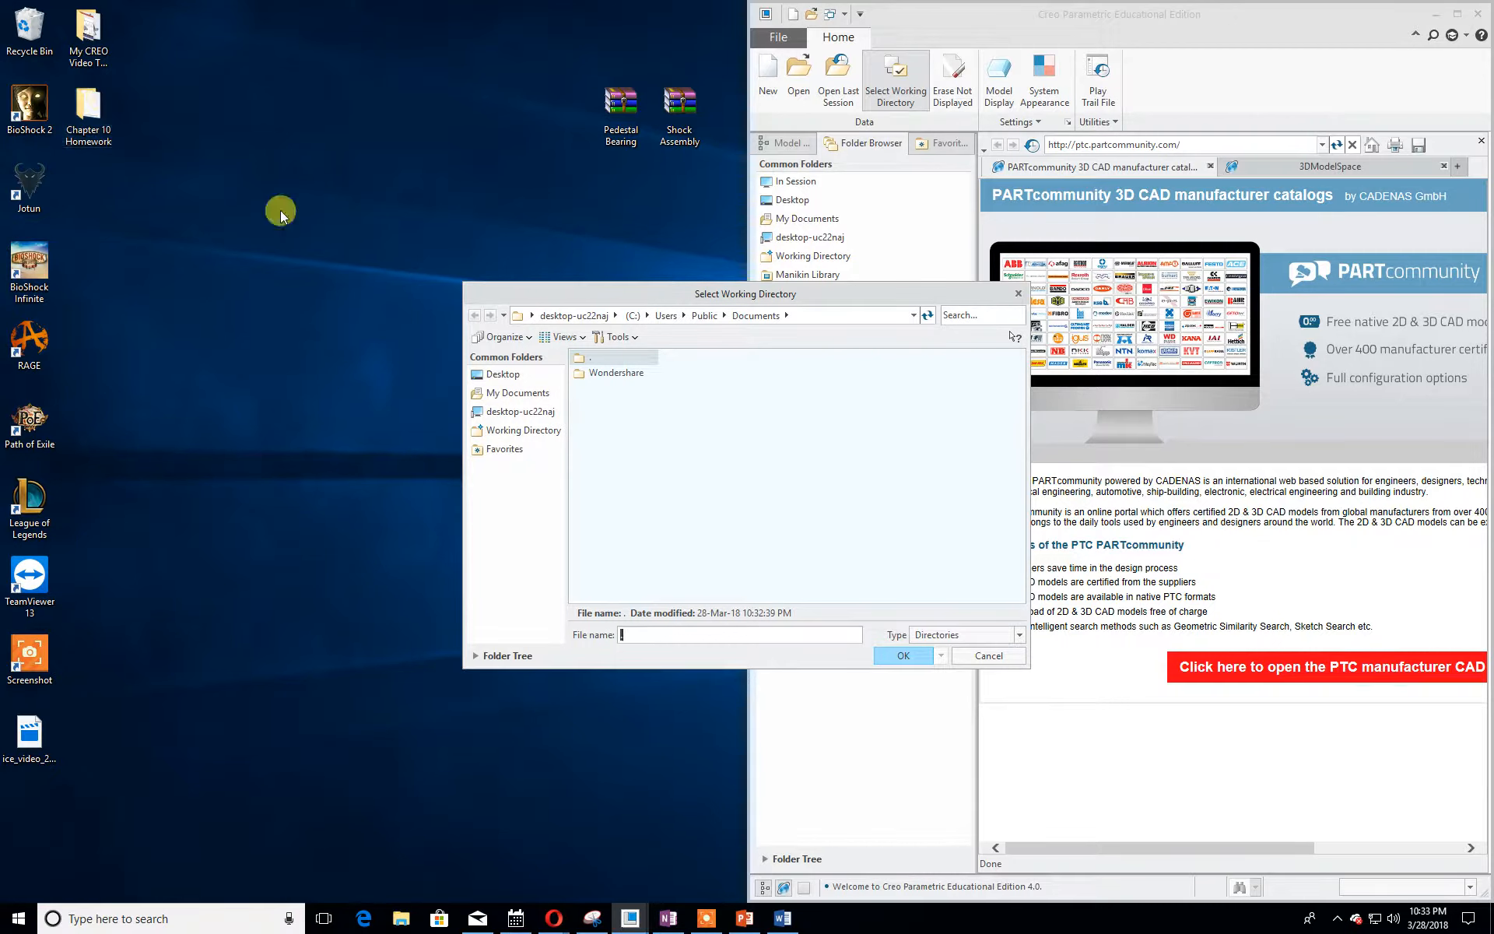
left_click(498, 375)
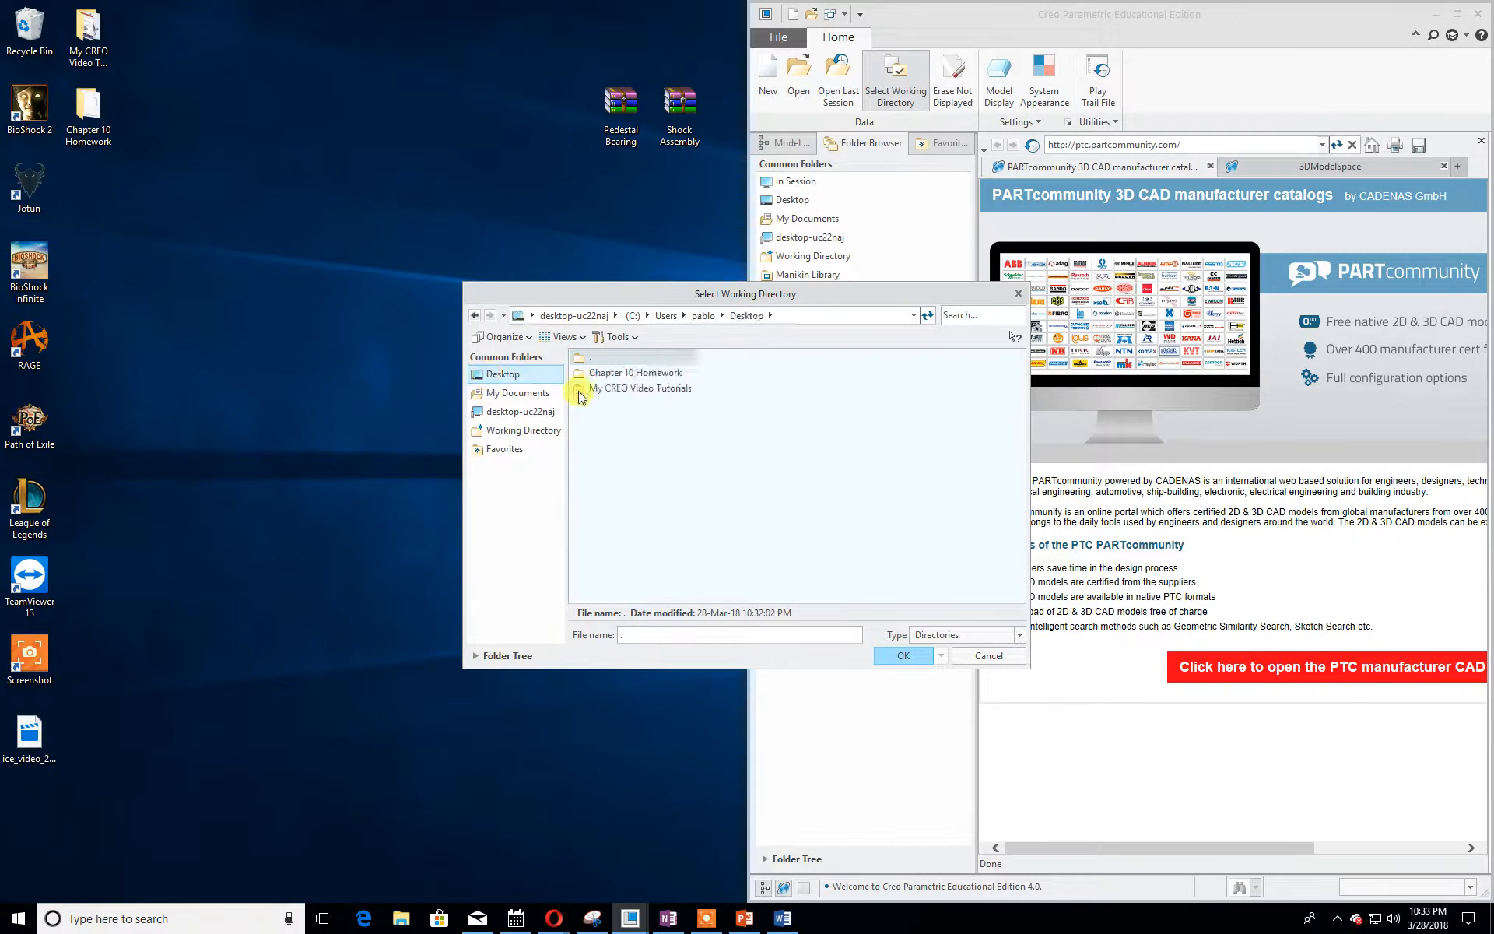
double_click(622, 373)
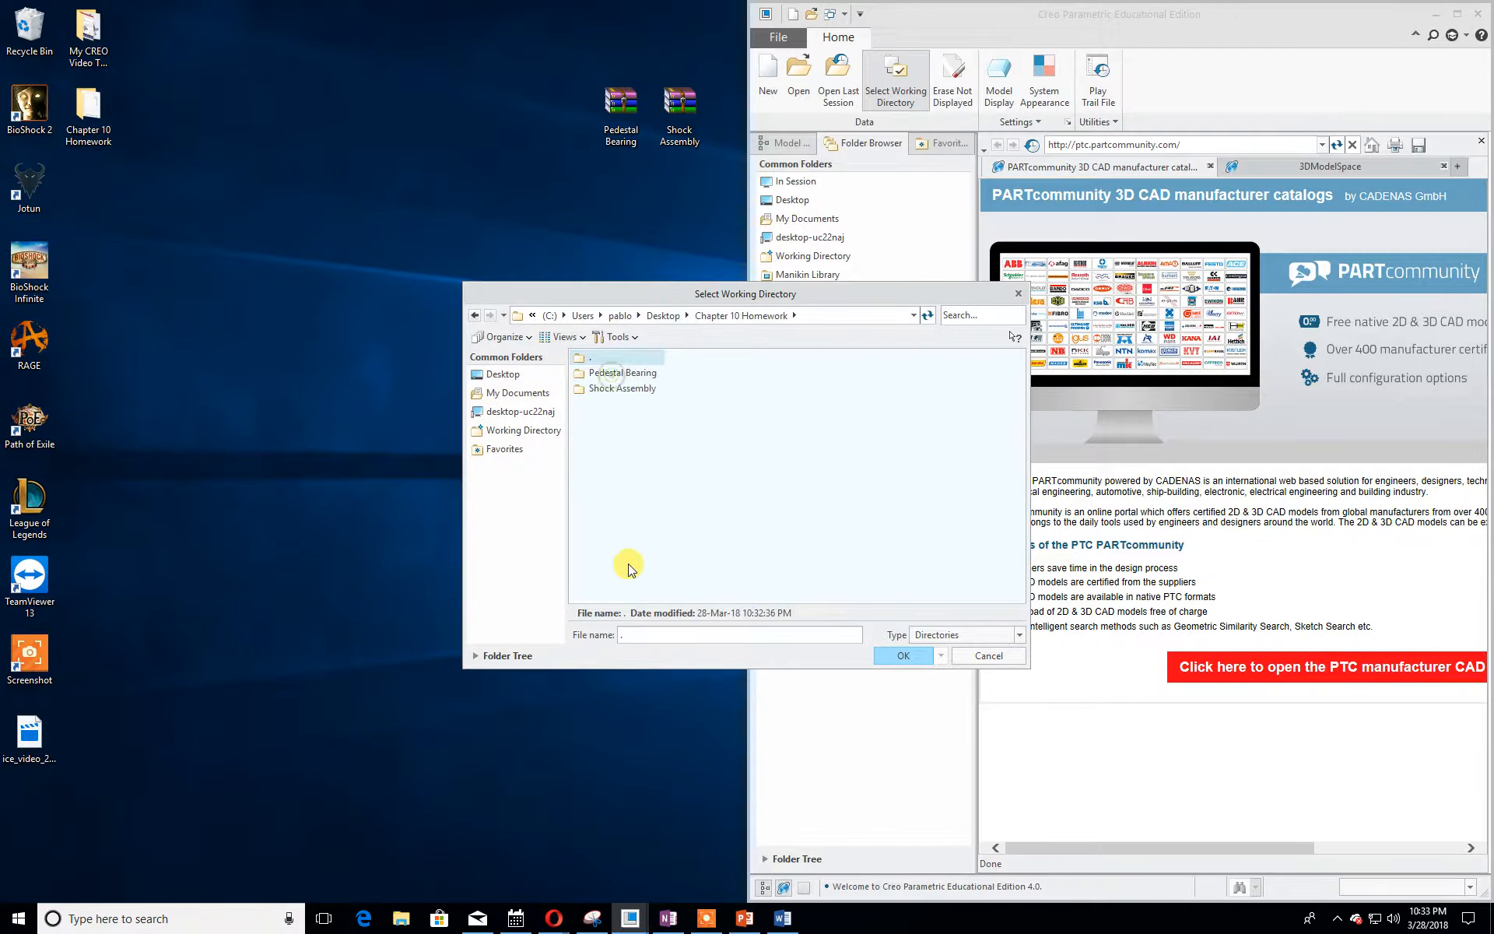
left_click(644, 375)
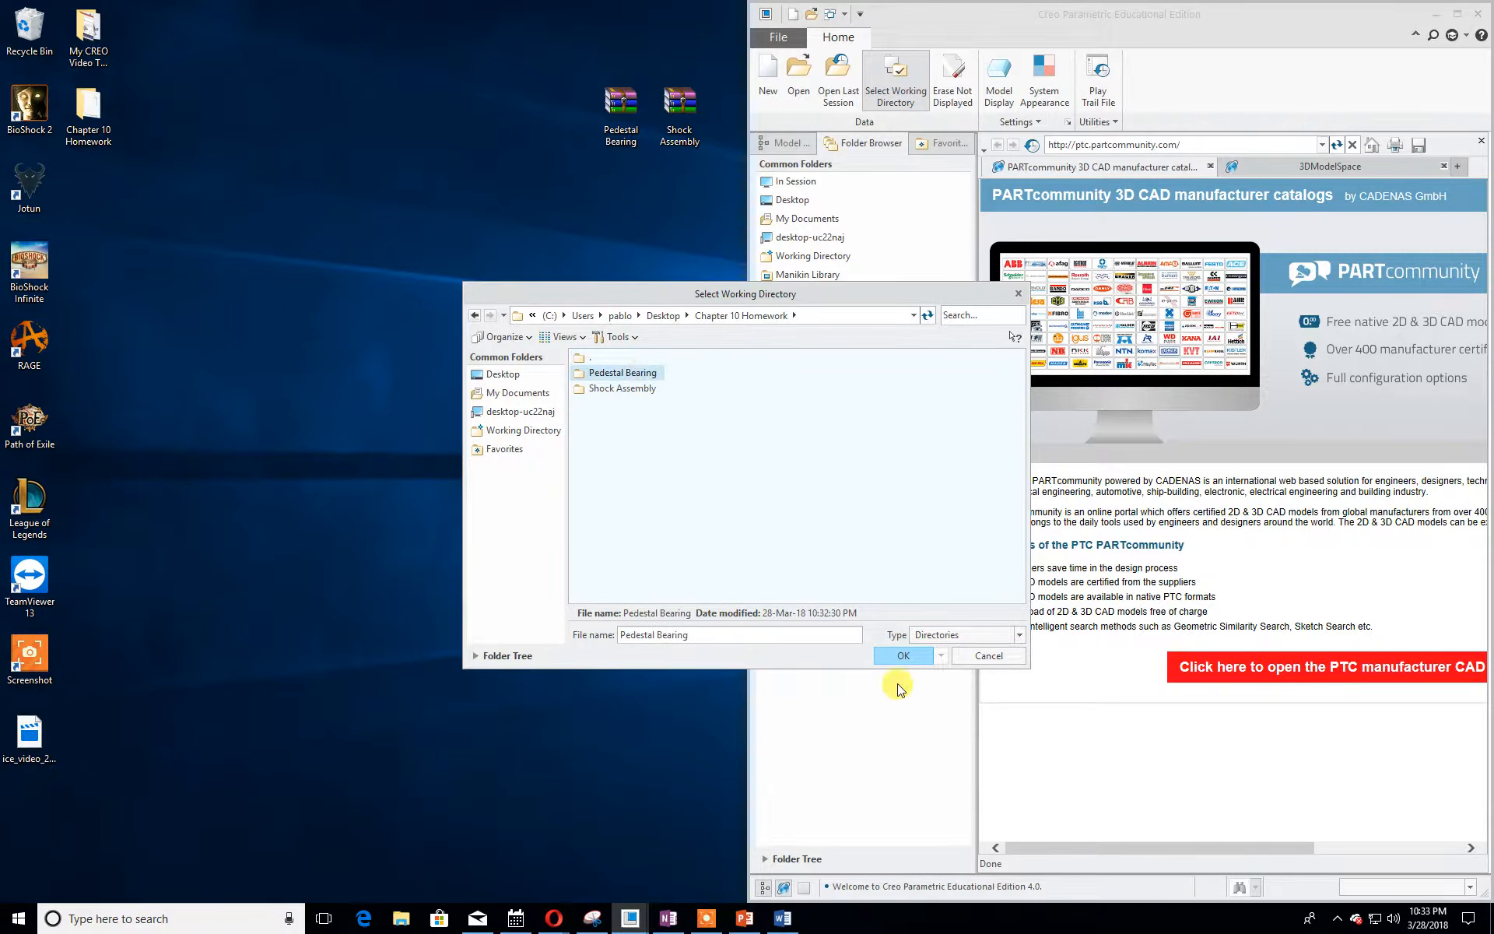
left_click(902, 656)
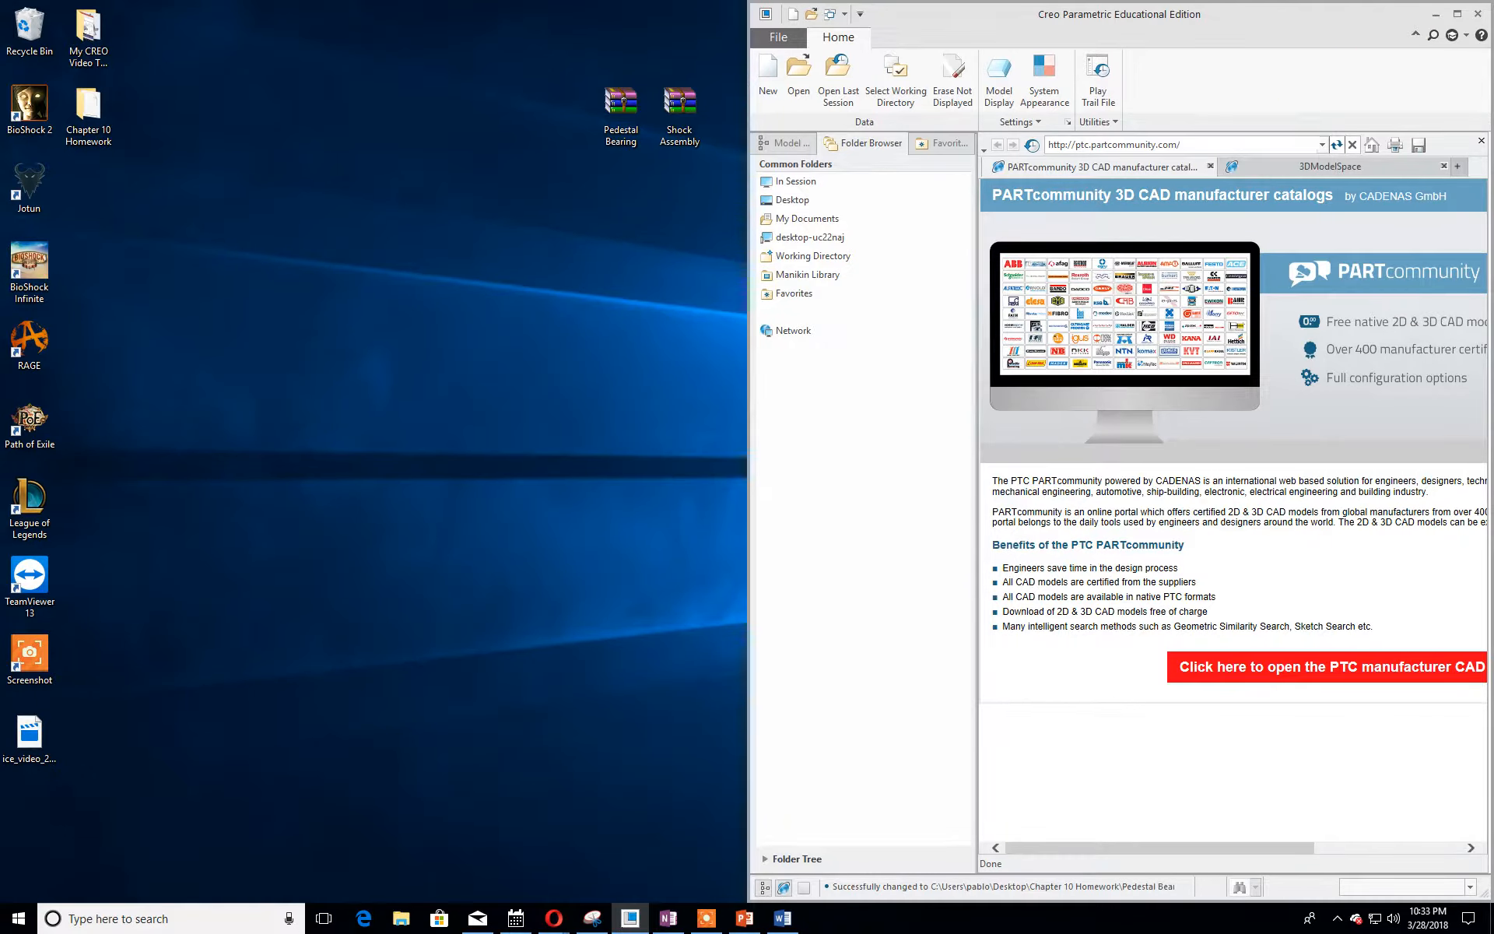
- Maximize the Creo window and create a Design assembly named Chapter10_Tutorial1 with the default template
left_click(1458, 15)
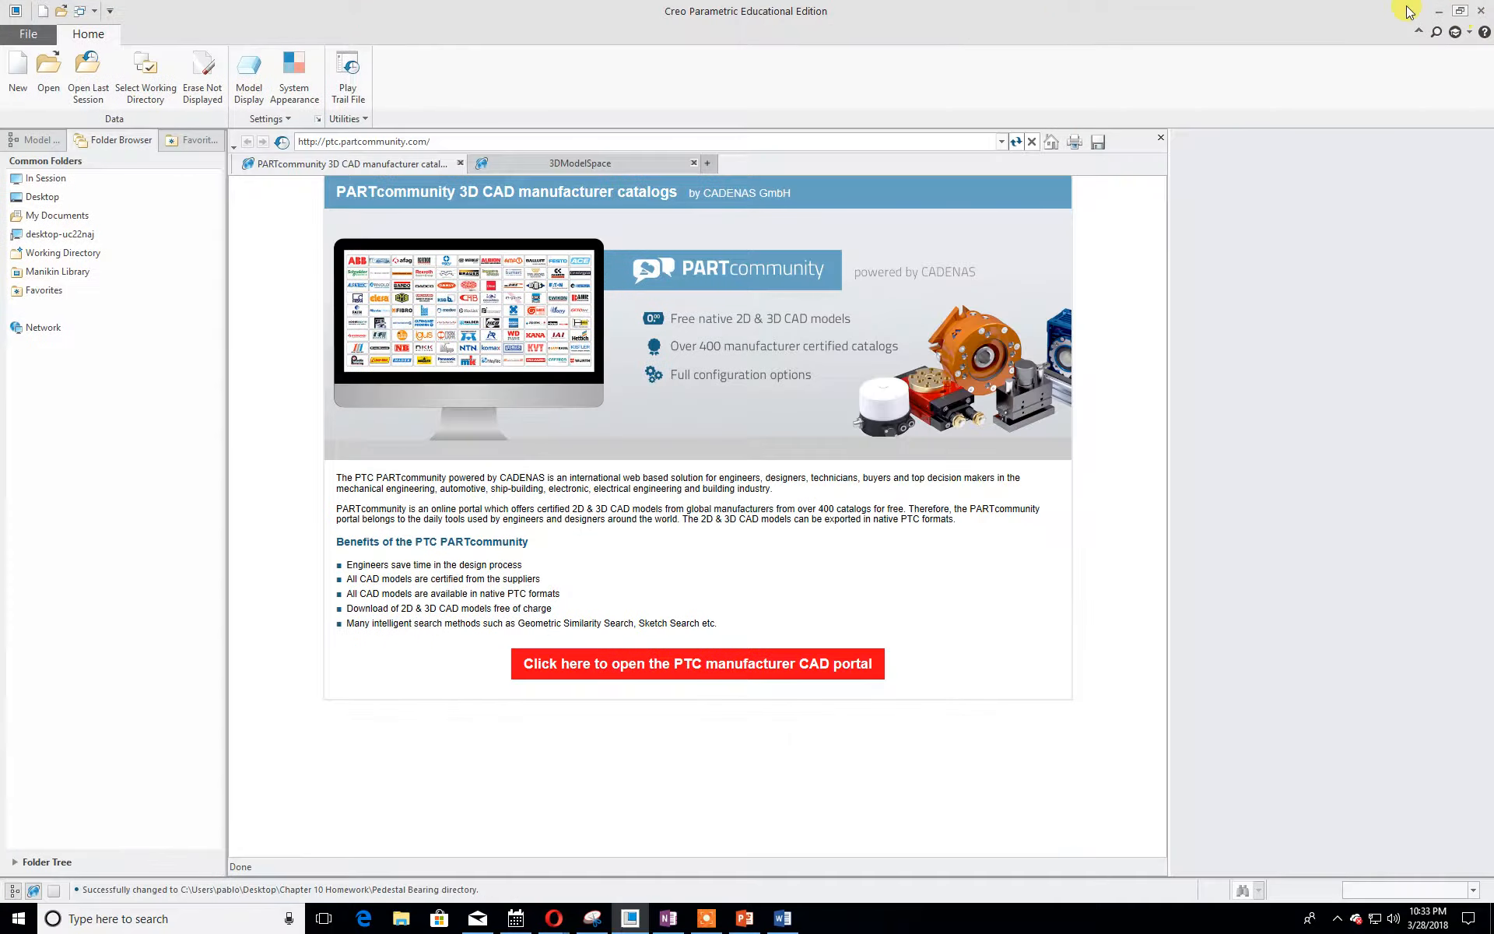
left_click(21, 78)
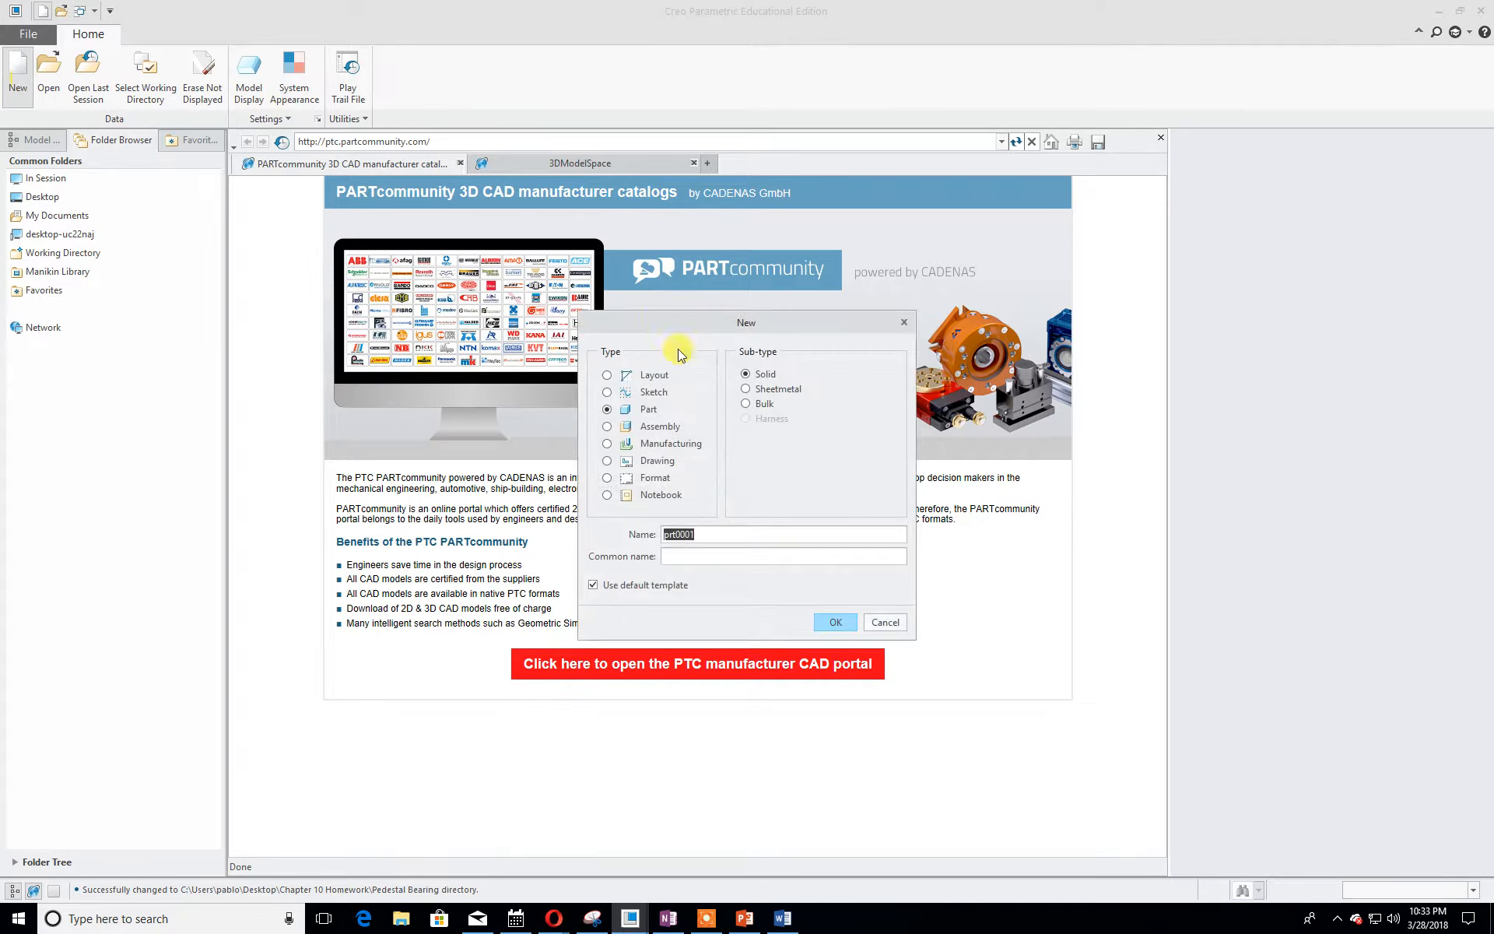
left_click(645, 428)
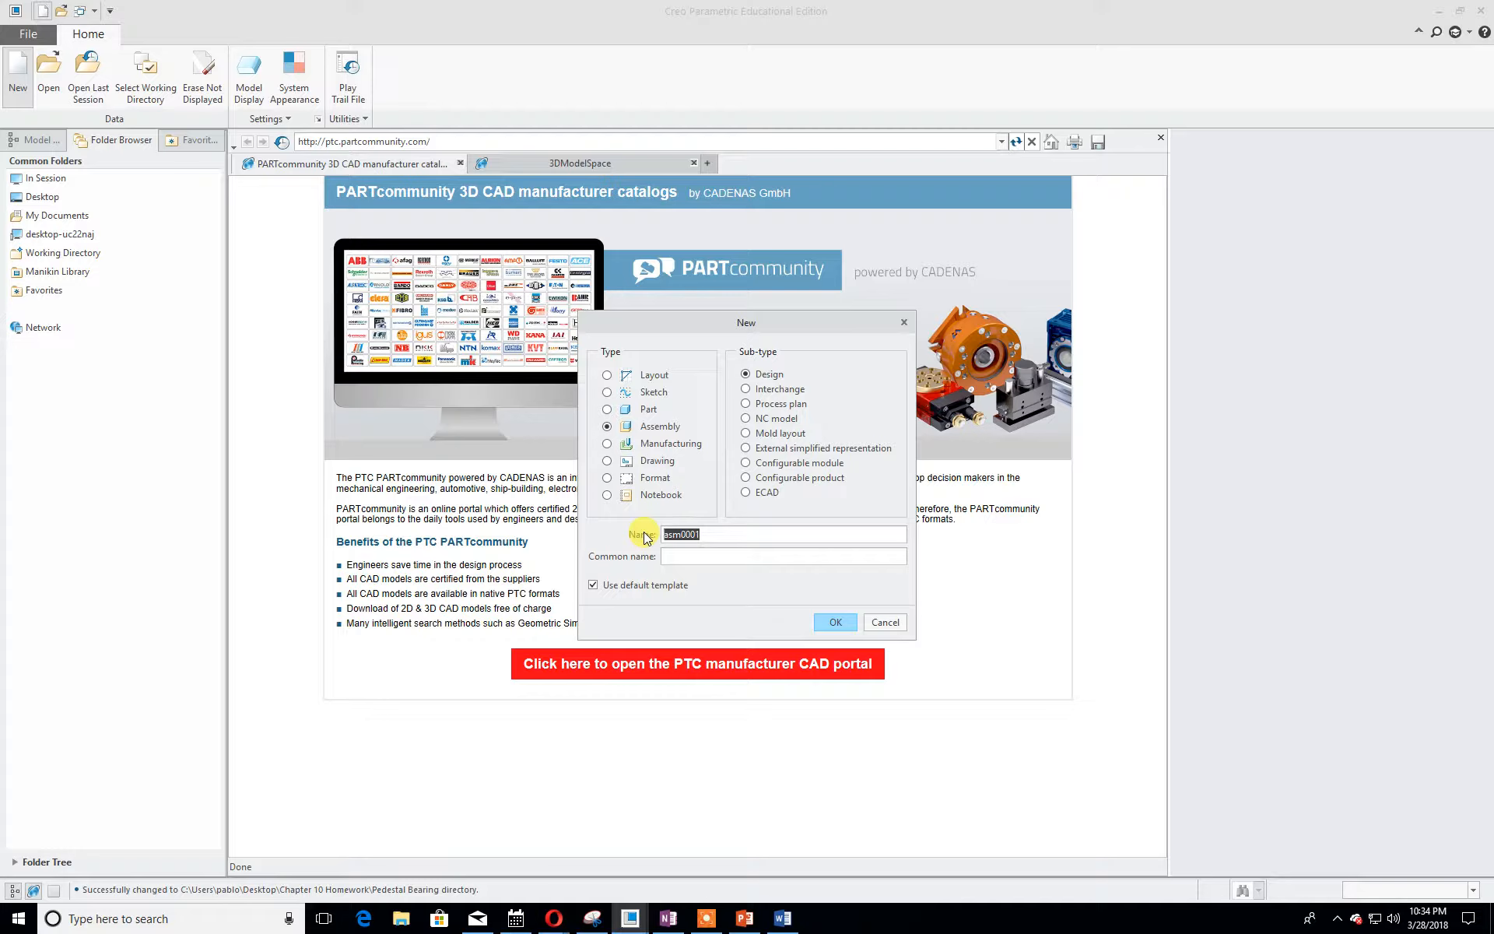
type("CH")
type("hapter")
type("10")
type("_T")
type("utorial")
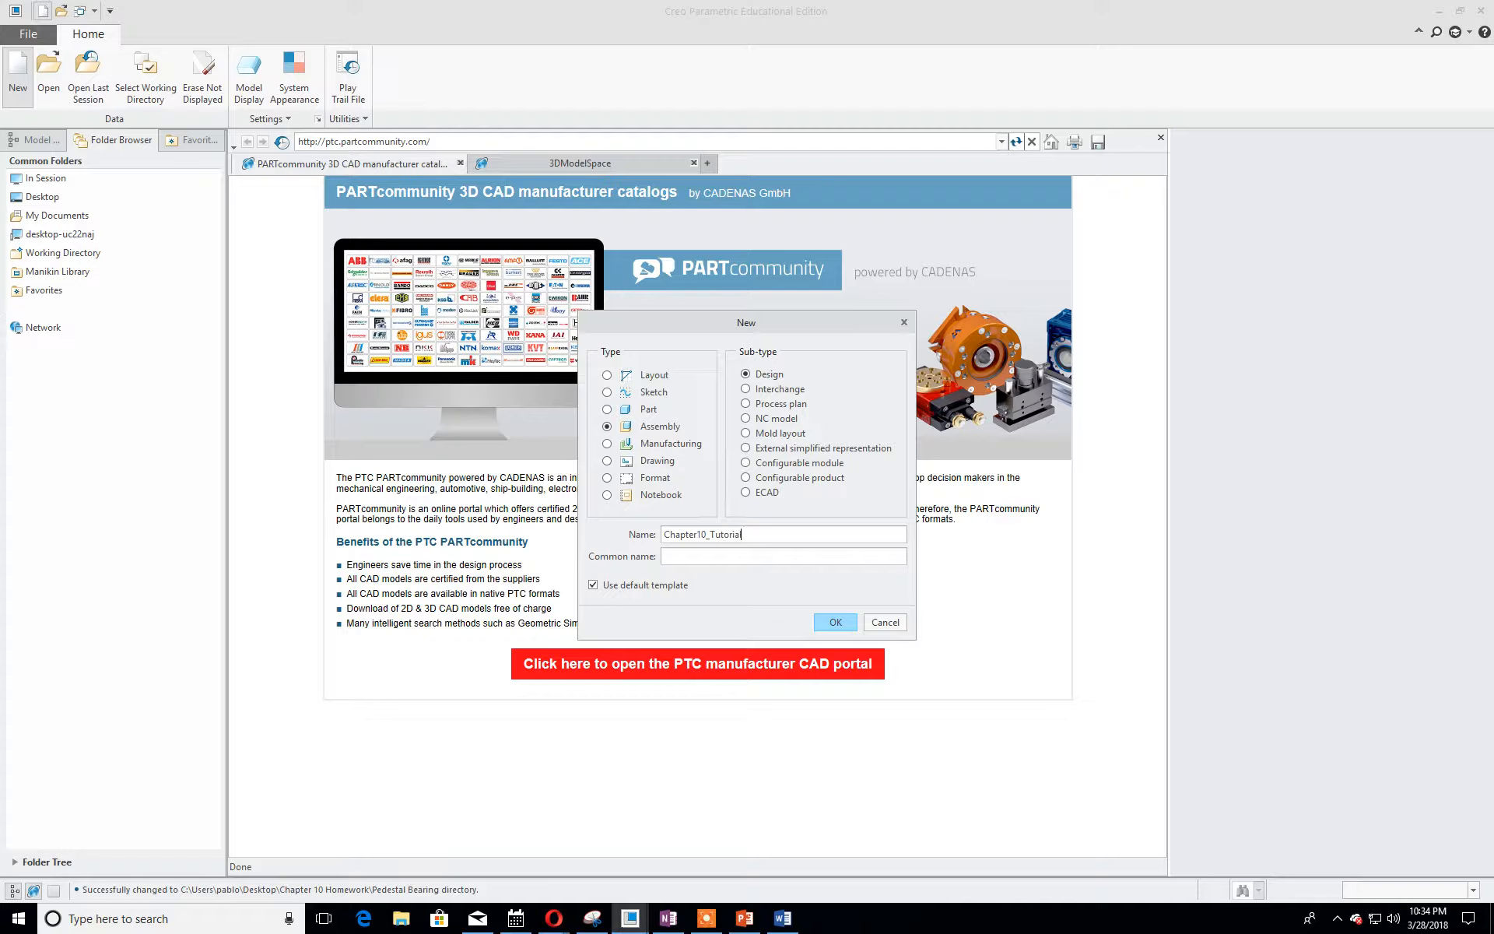
type("1")
key("Return")
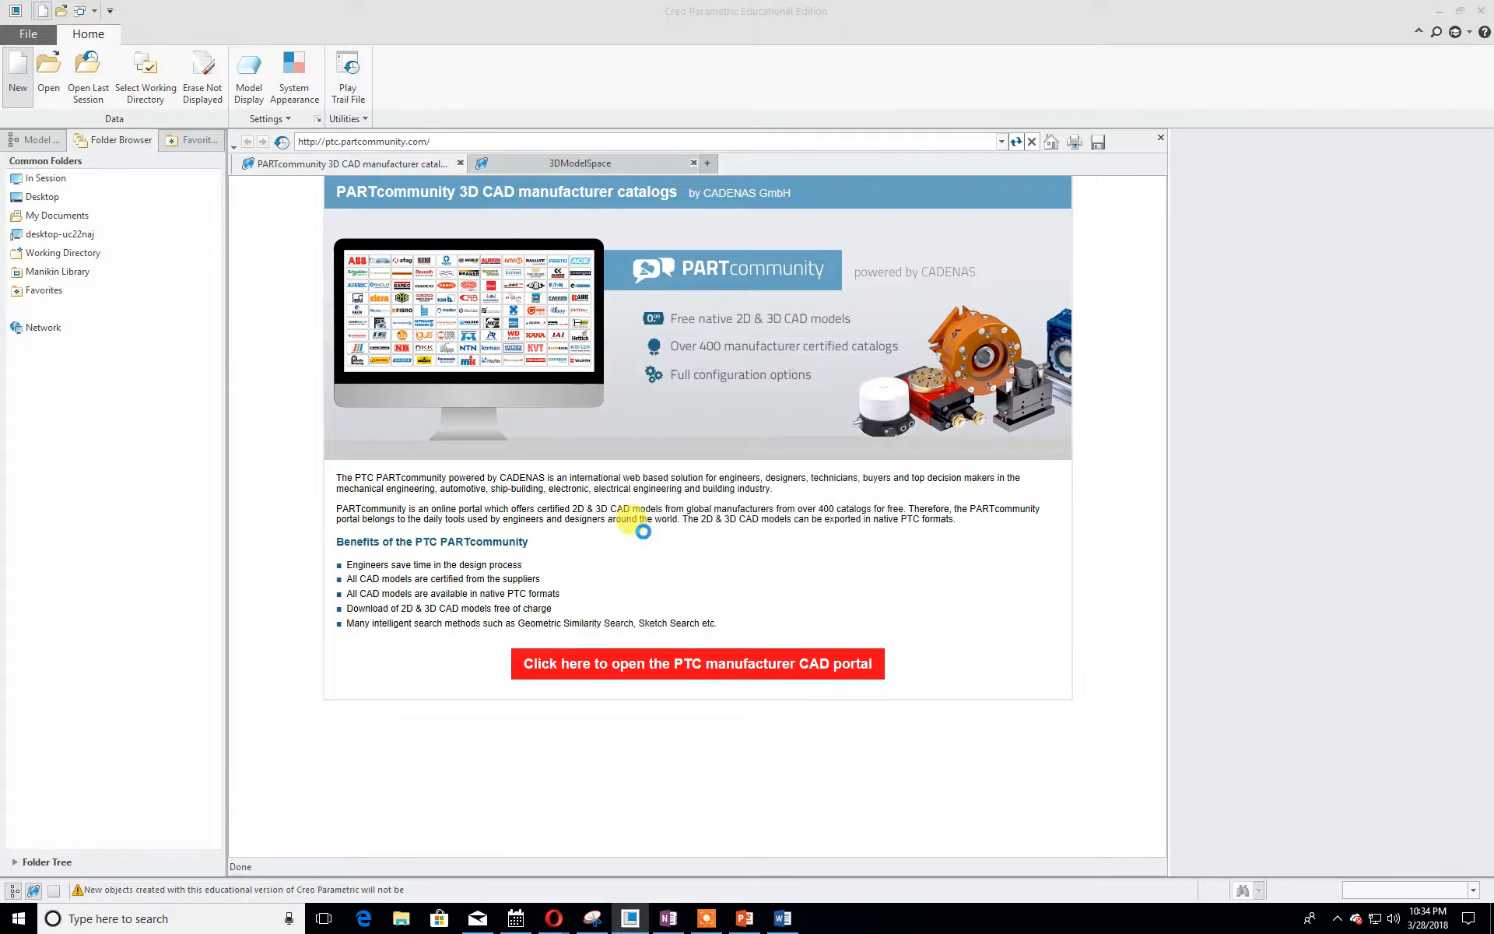
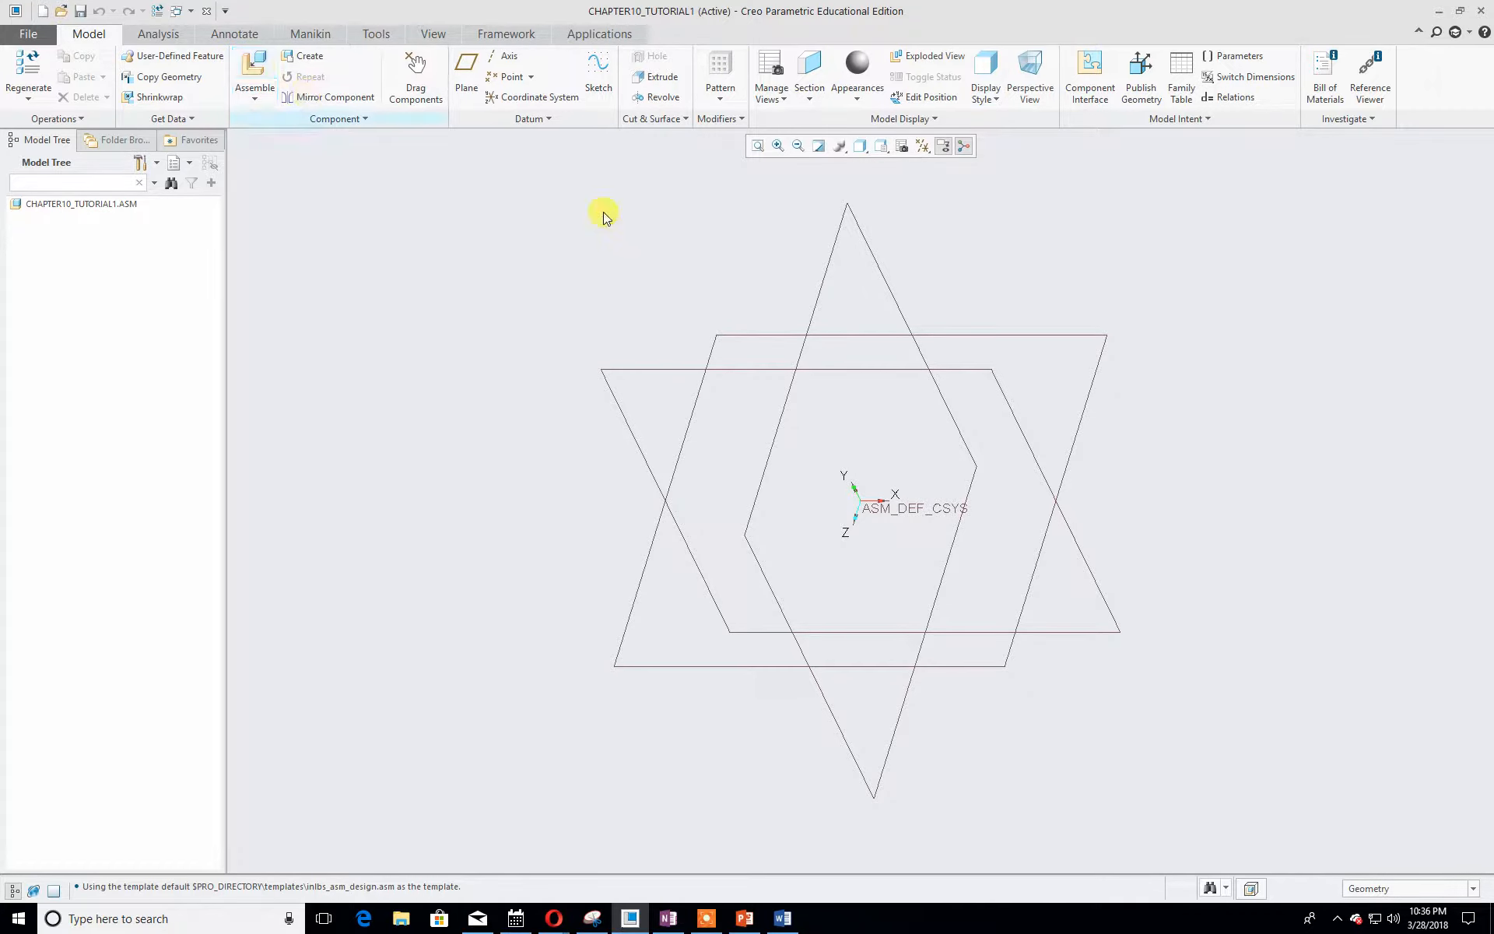
- Start assembling a component and browse from the Desktop through Chapter 10 Homework to the Pedestal Bearing folder
left_click(257, 68)
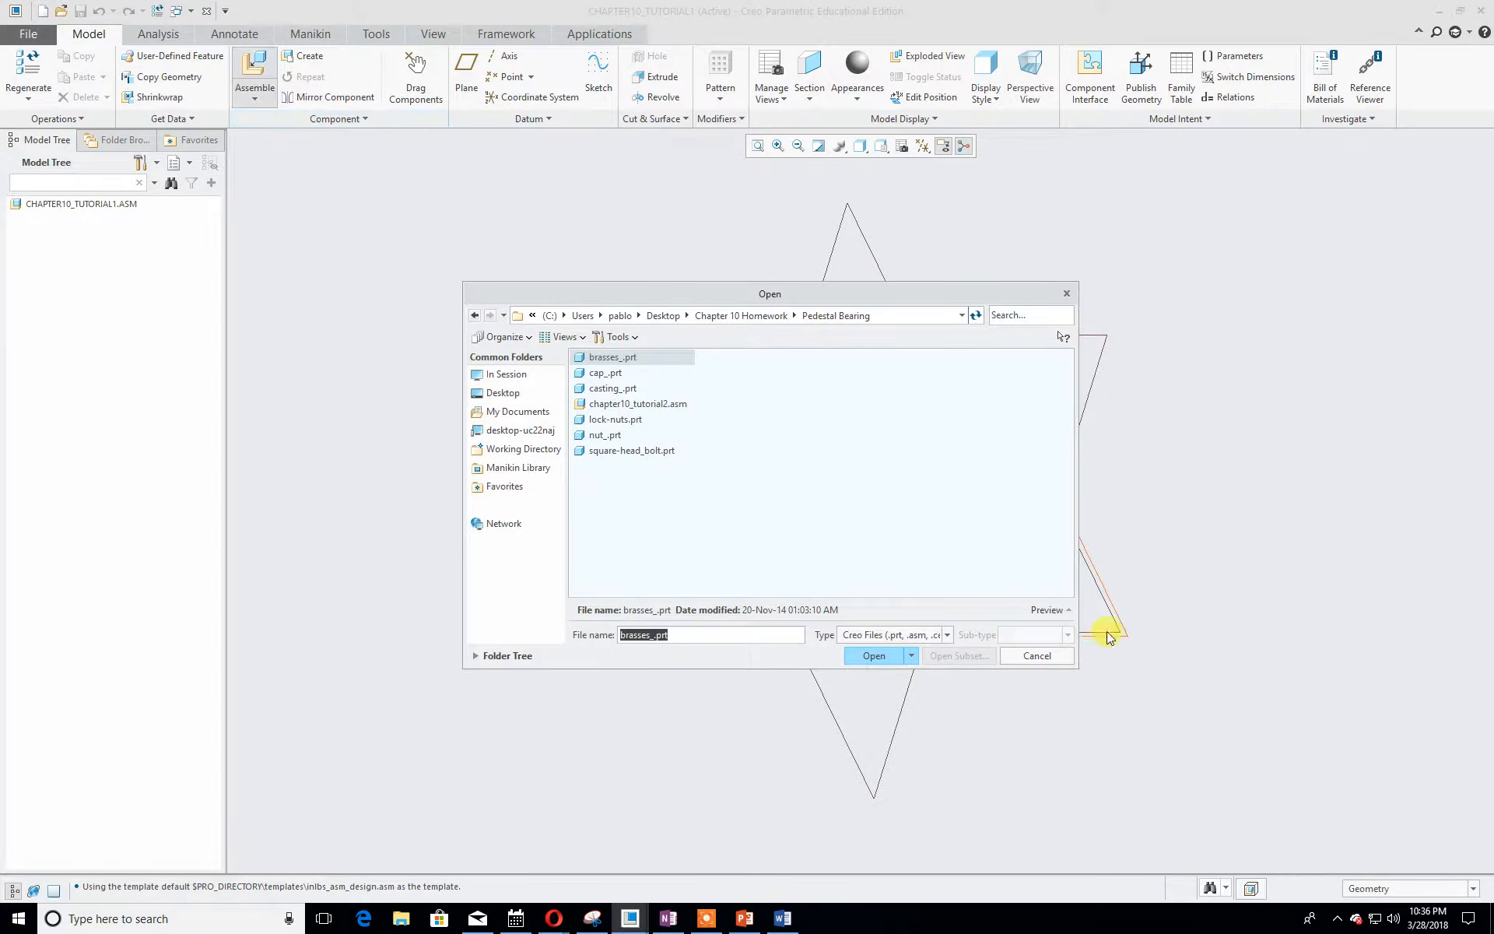
left_click(1045, 656)
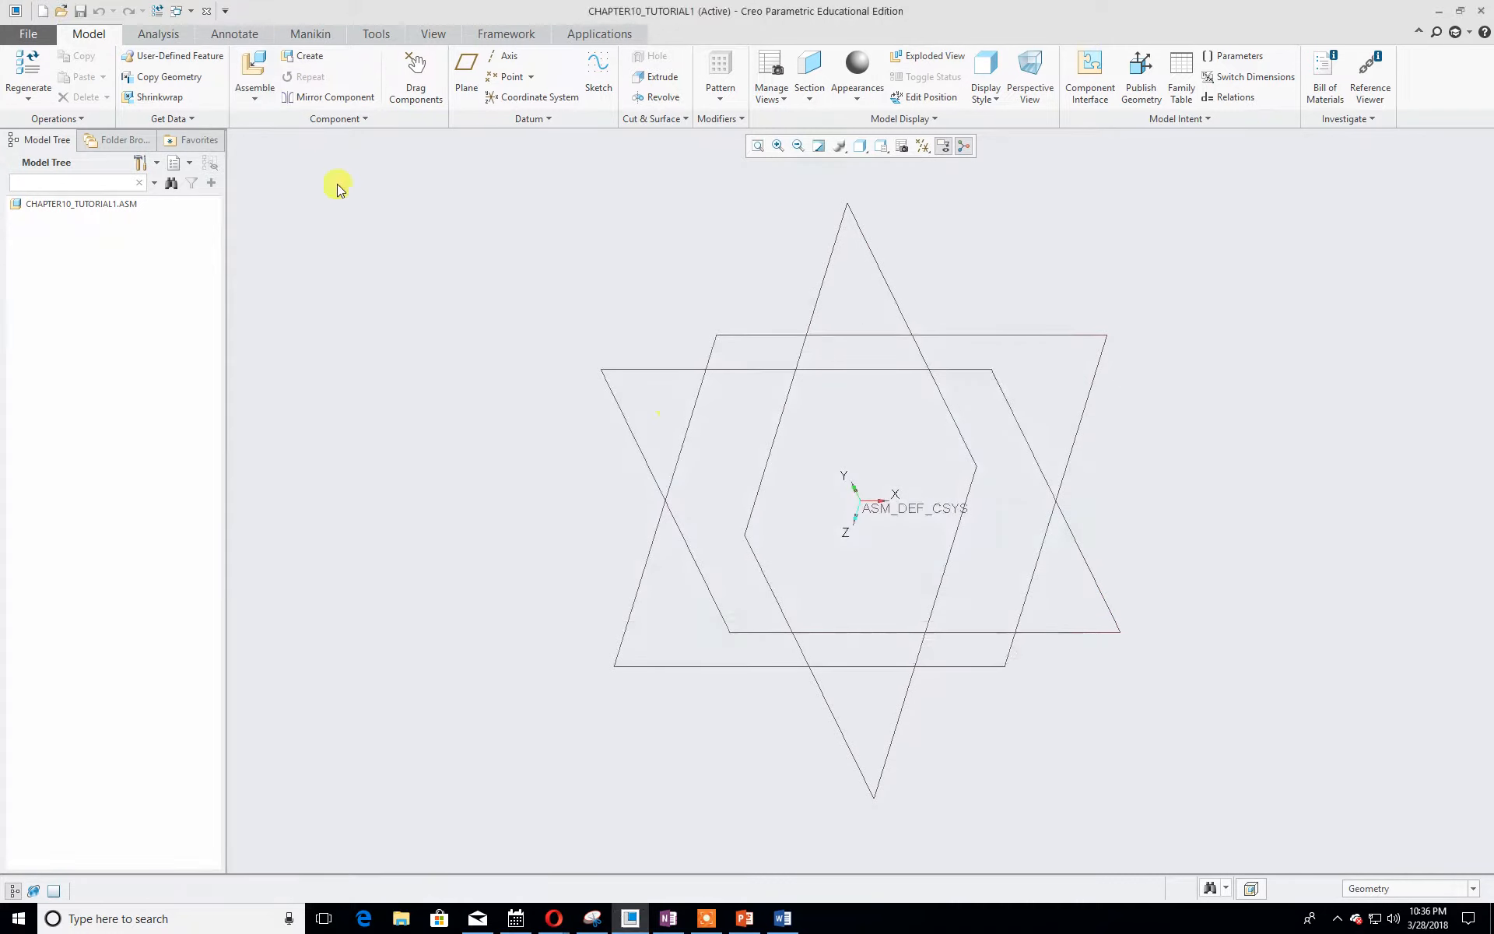
left_click(259, 64)
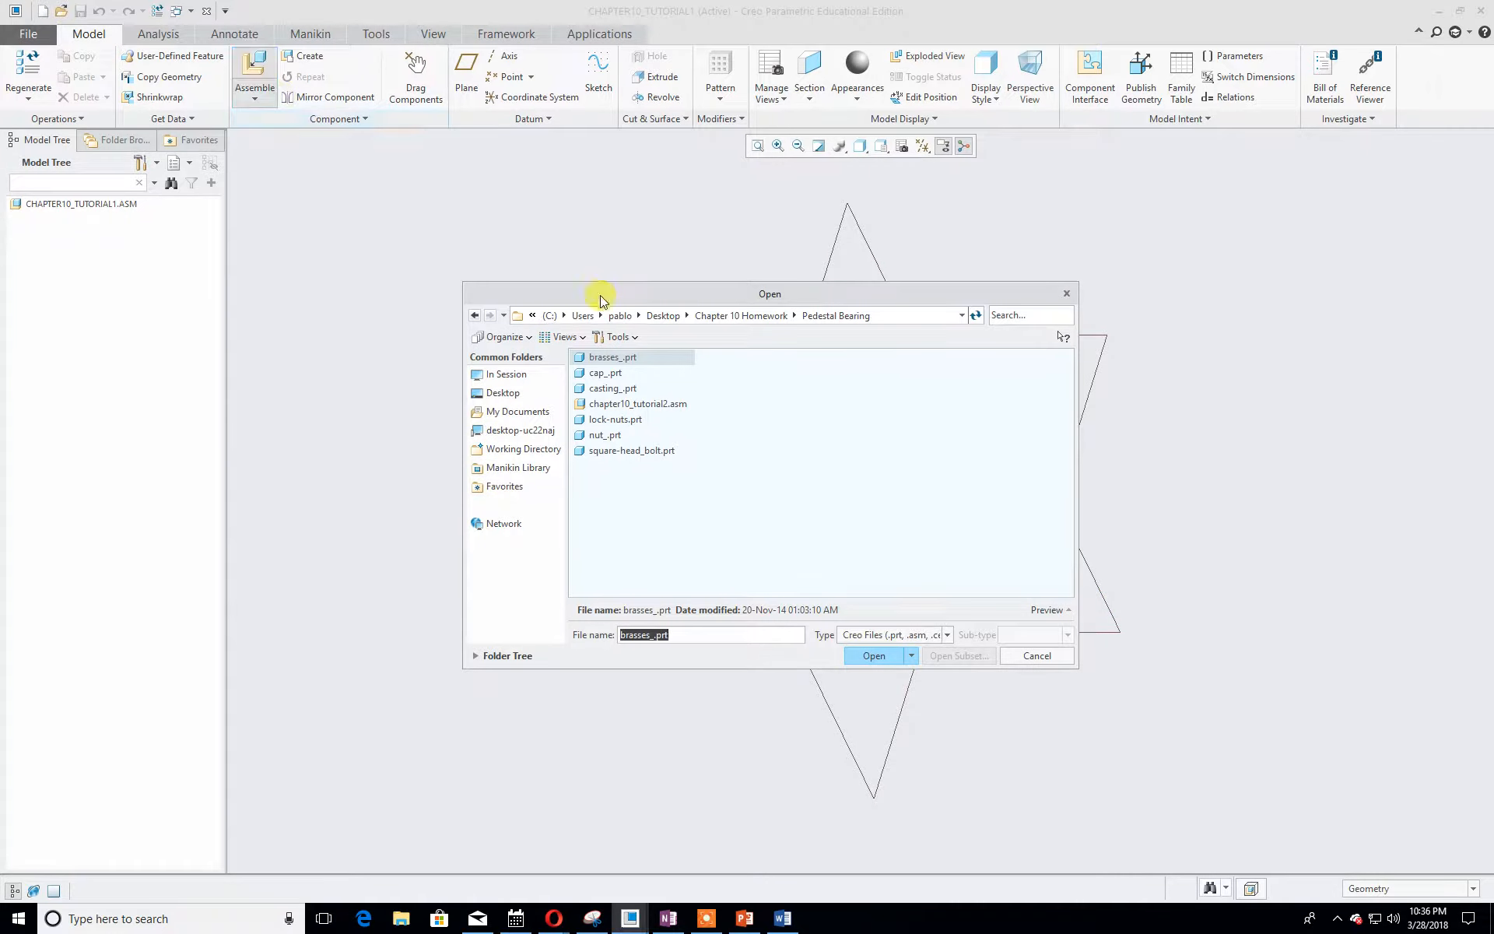
left_click(530, 395)
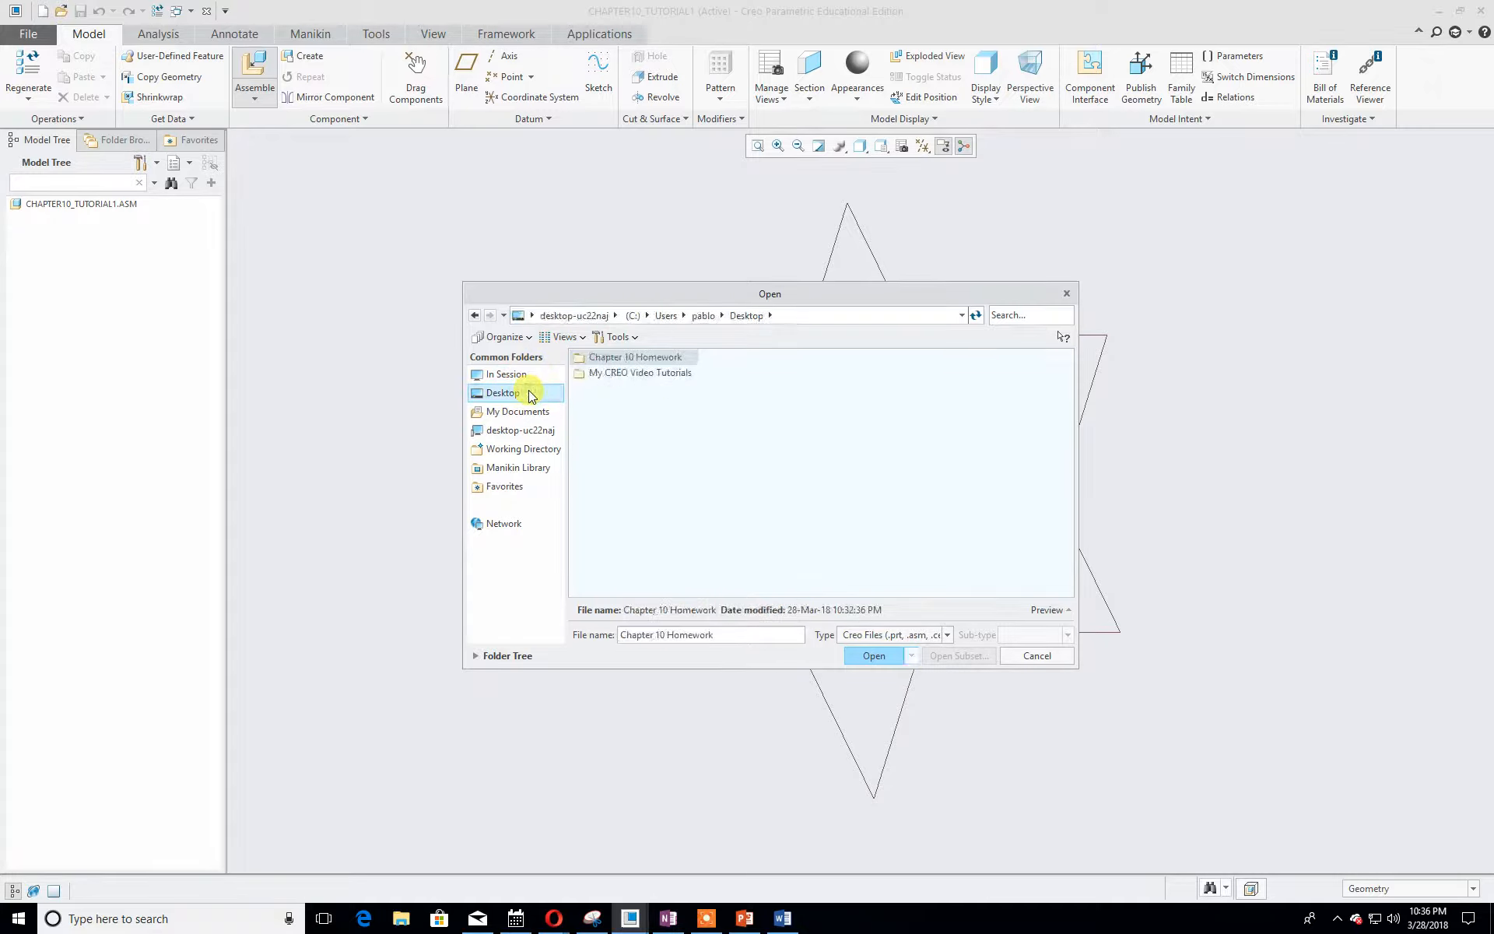
double_click(638, 360)
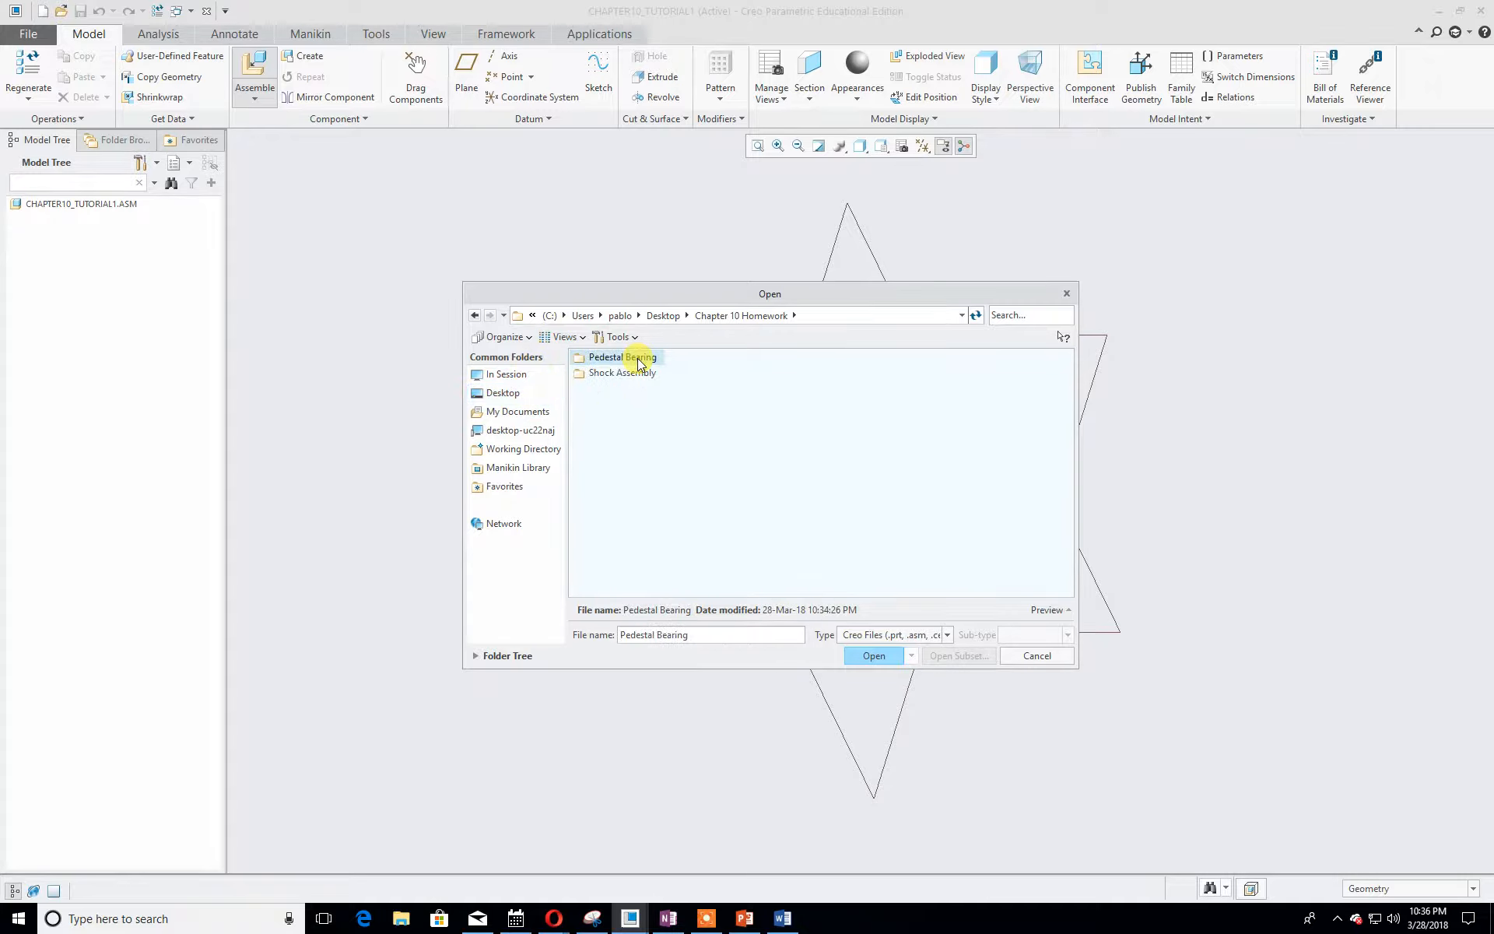
double_click(637, 358)
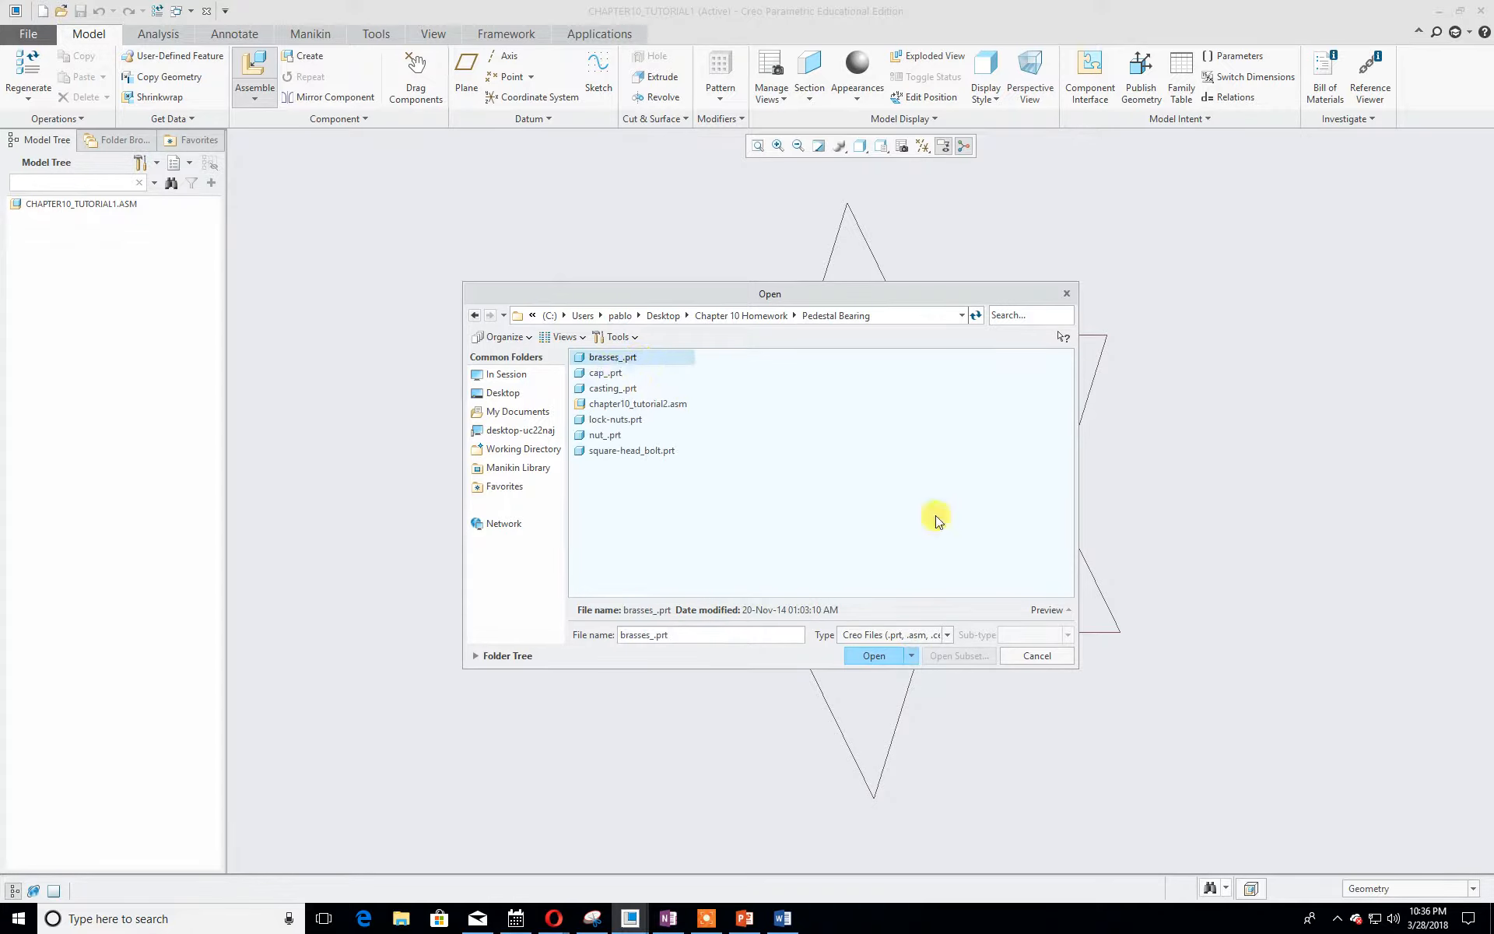
- Turn on the model preview in the Open dialog and enlarge the dialog to show it better
left_click_drag(722, 297, 719, 249)
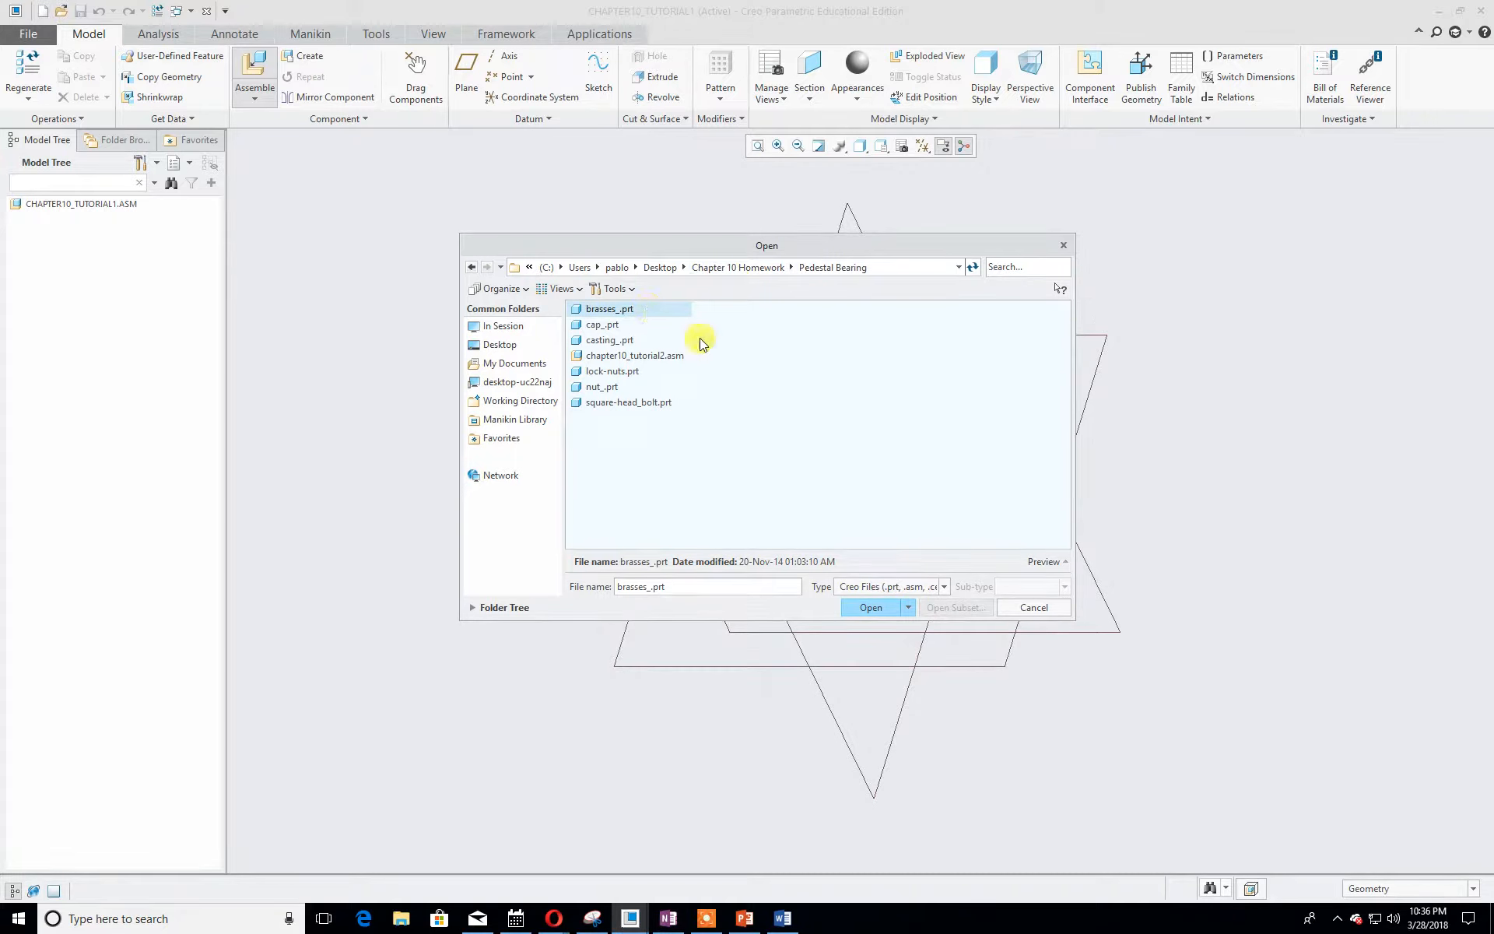
left_click(1040, 563)
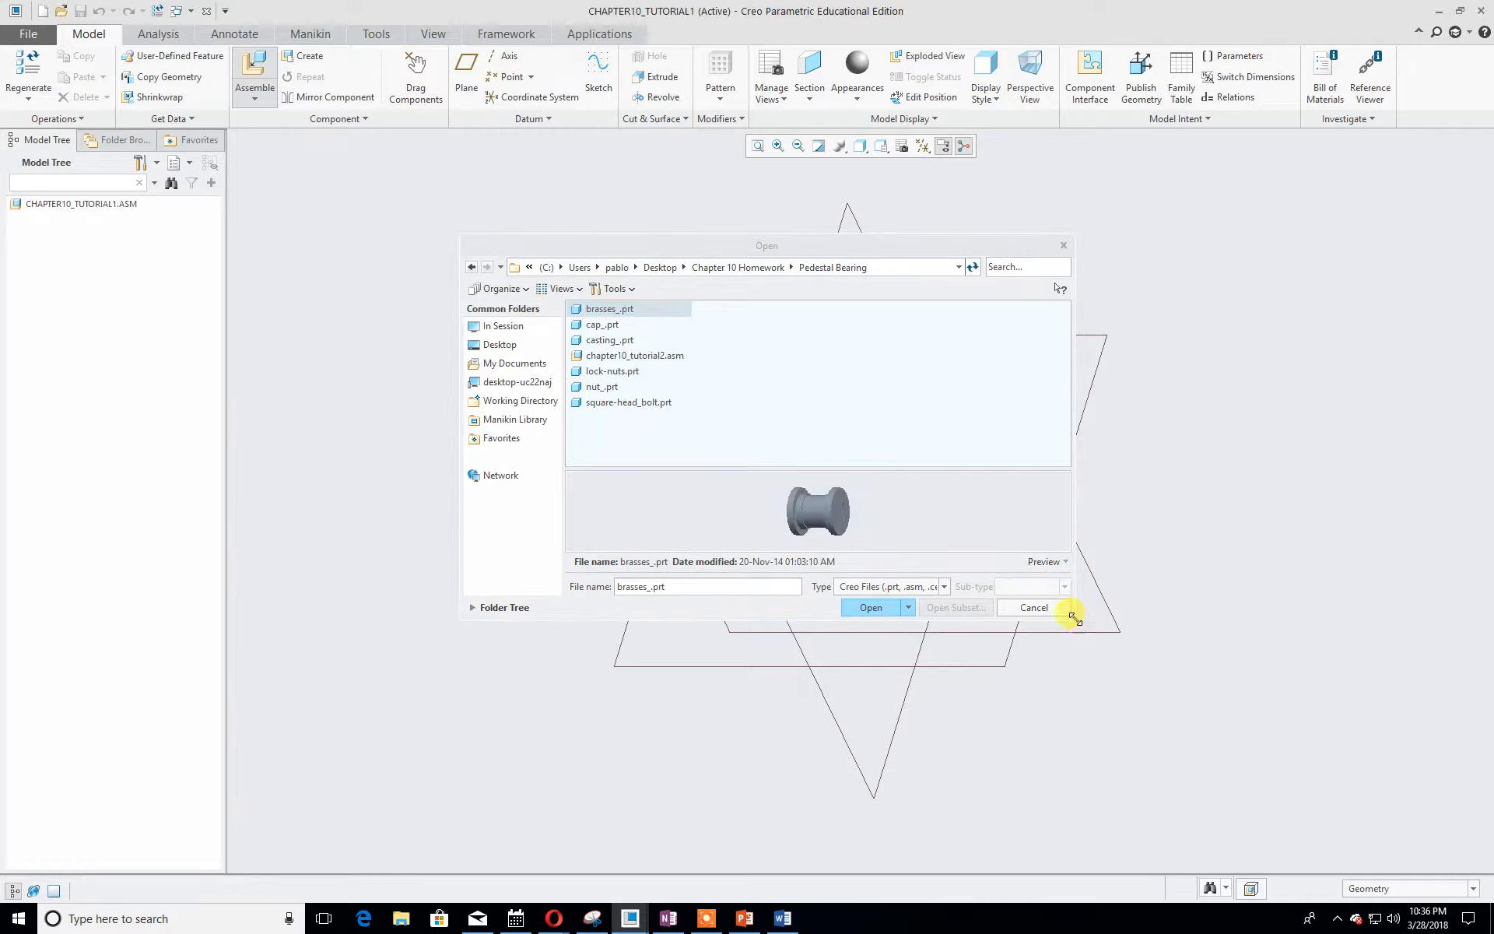
left_click_drag(1072, 620, 1253, 744)
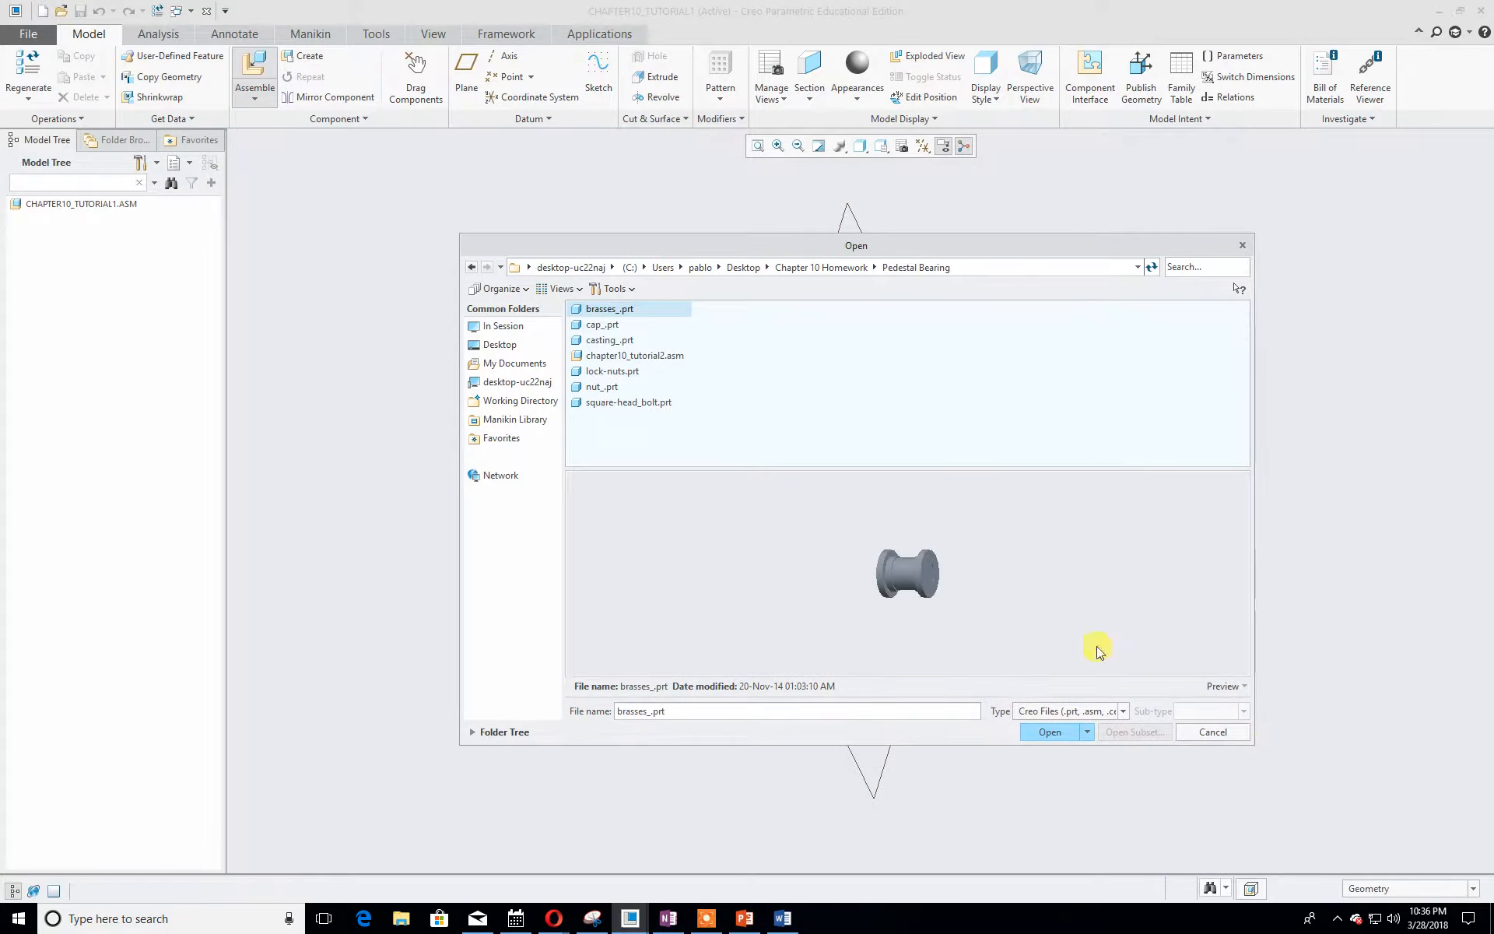
- Preview the tutorial assembly, lock nut, brasses and cap, and insert casting_.prt as the first component
left_click(634, 358)
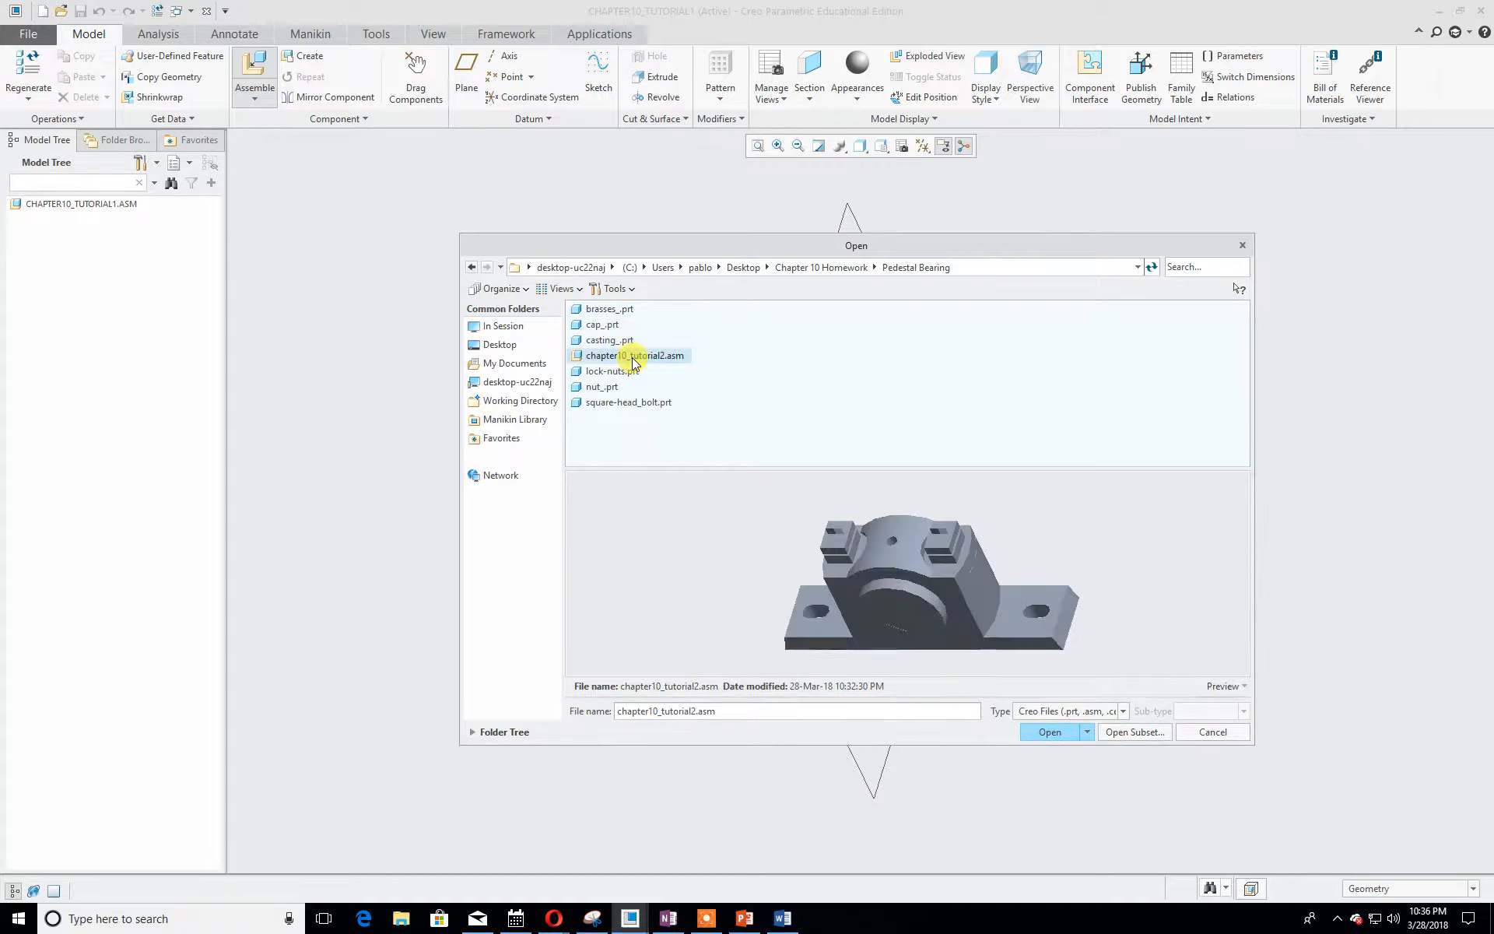
left_click(619, 372)
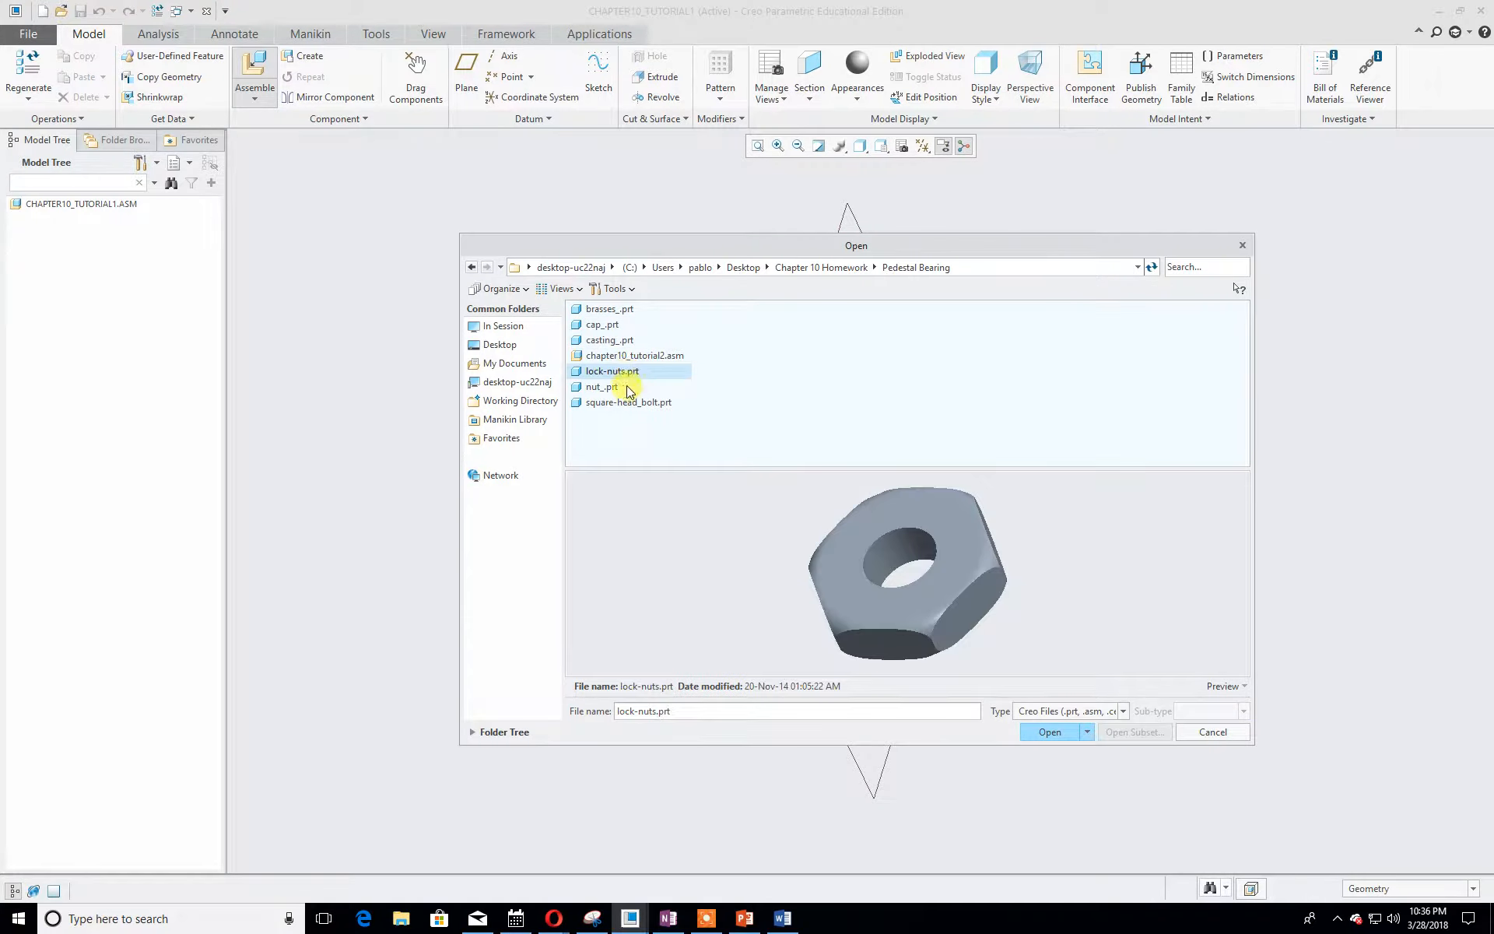
left_click(598, 310)
left_click(606, 325)
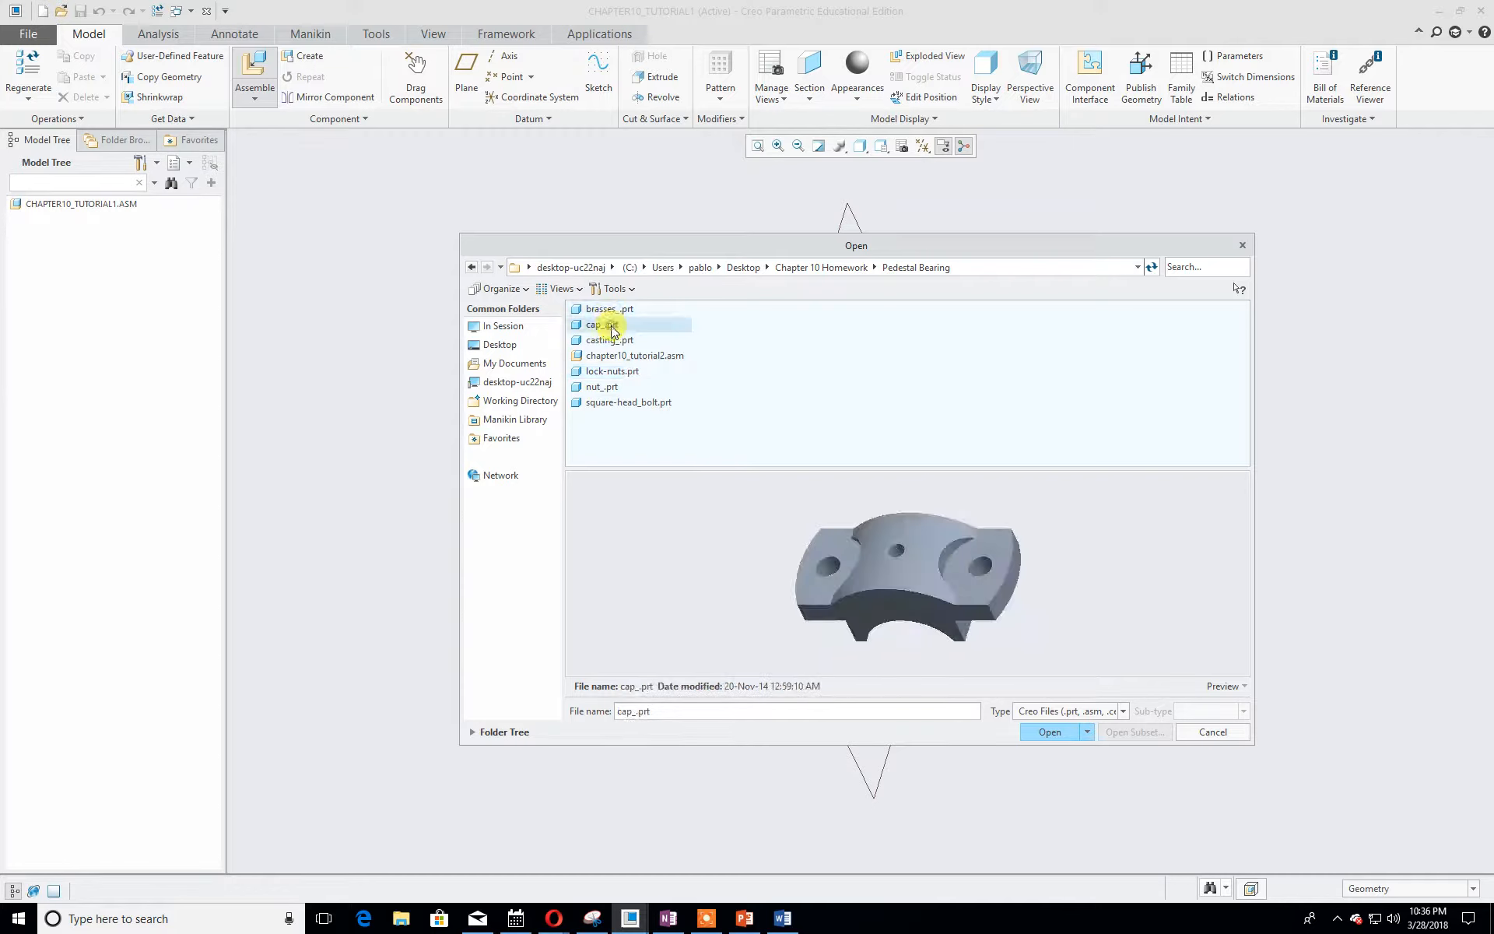
left_click(616, 340)
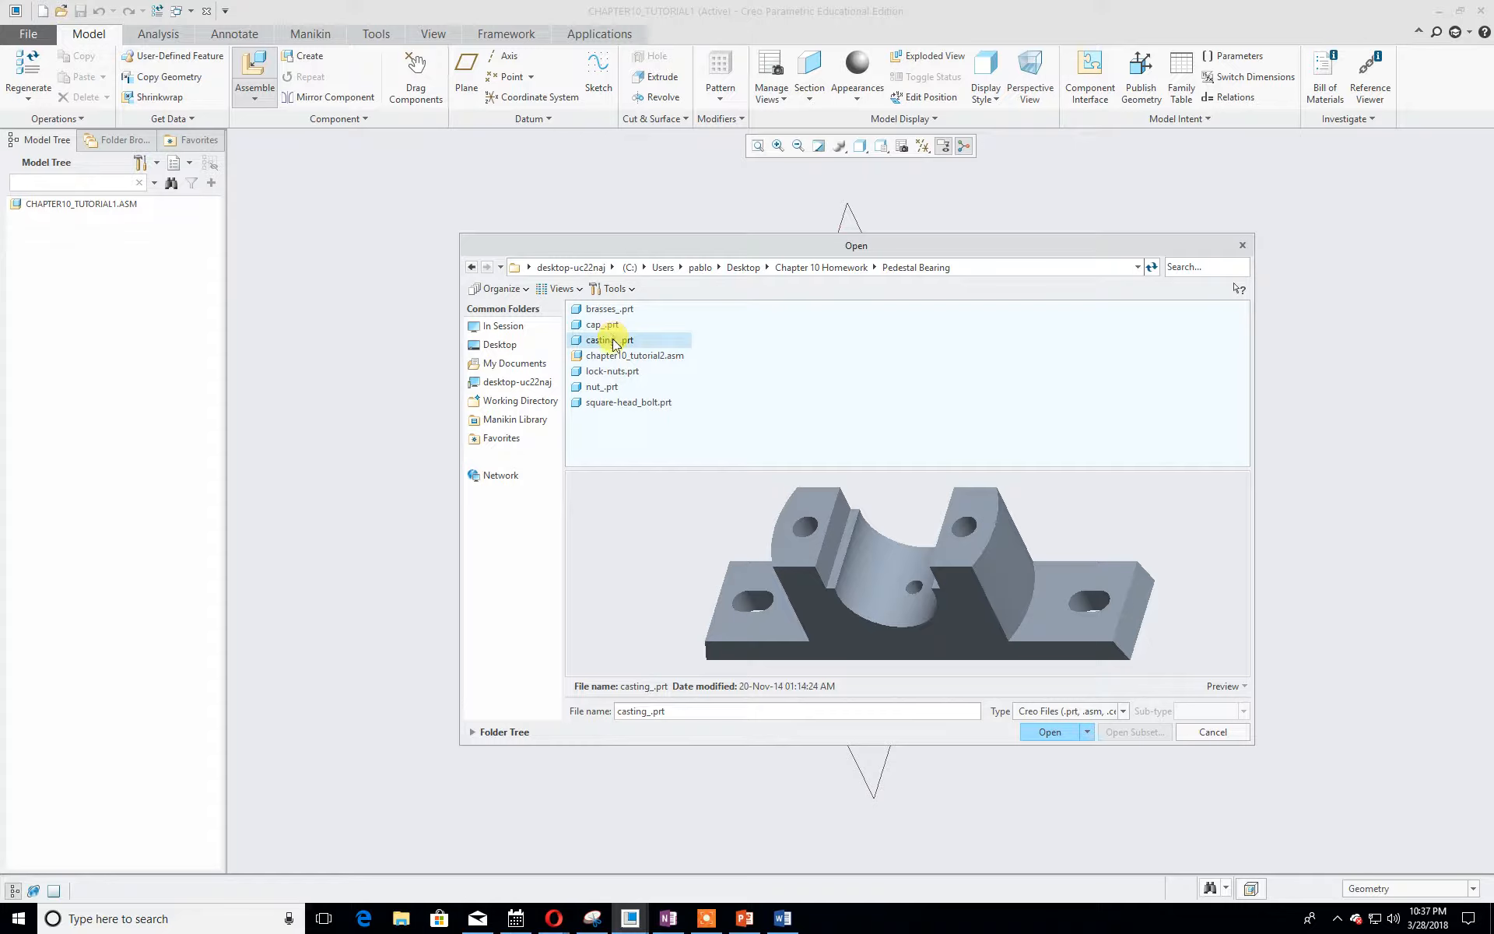
left_click(1063, 733)
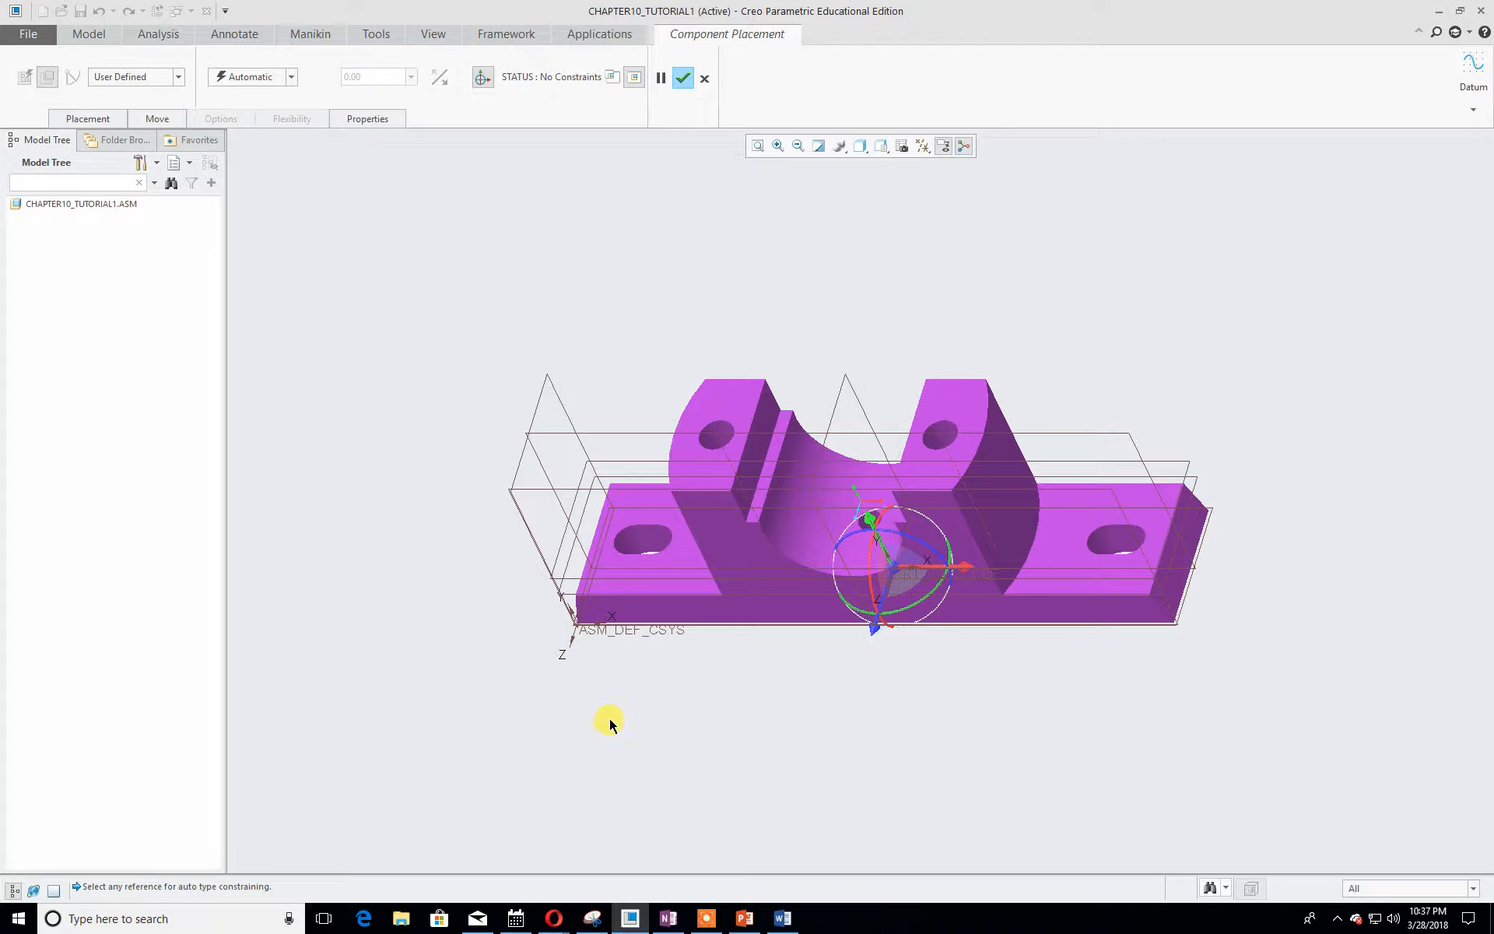
- Place the casting by making its coordinate system coincident with ASM_DEF_CSYS, and restore the standard orientation
scroll(587, 730, "down", 3)
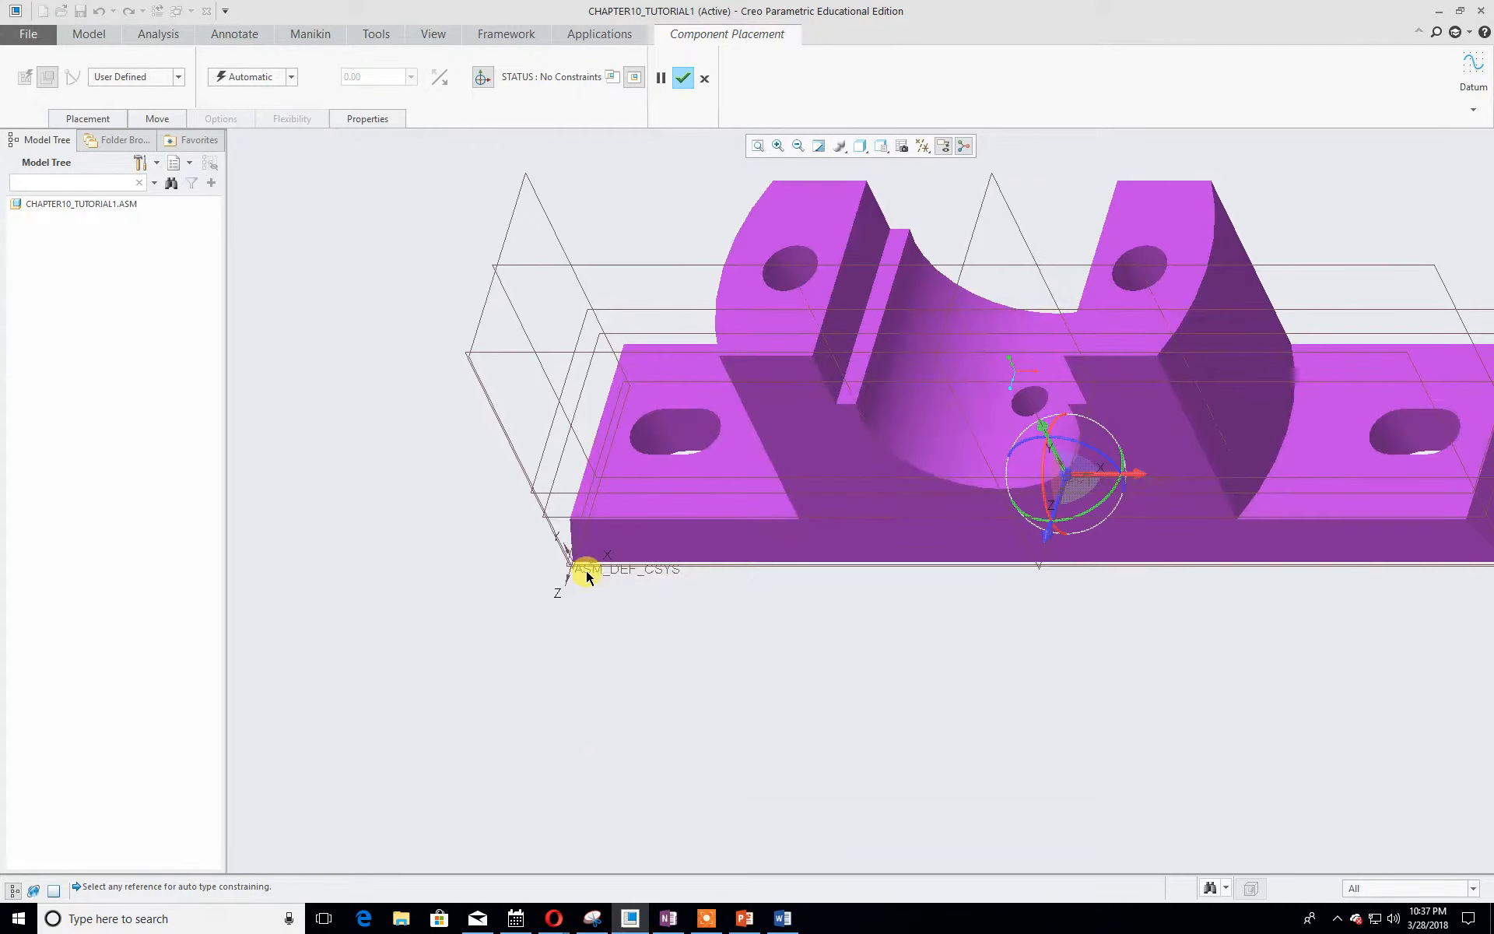
scroll(576, 661, "up", 3)
middle_click_drag(573, 680, 567, 633)
scroll(569, 633, "down", 3)
left_click(467, 625)
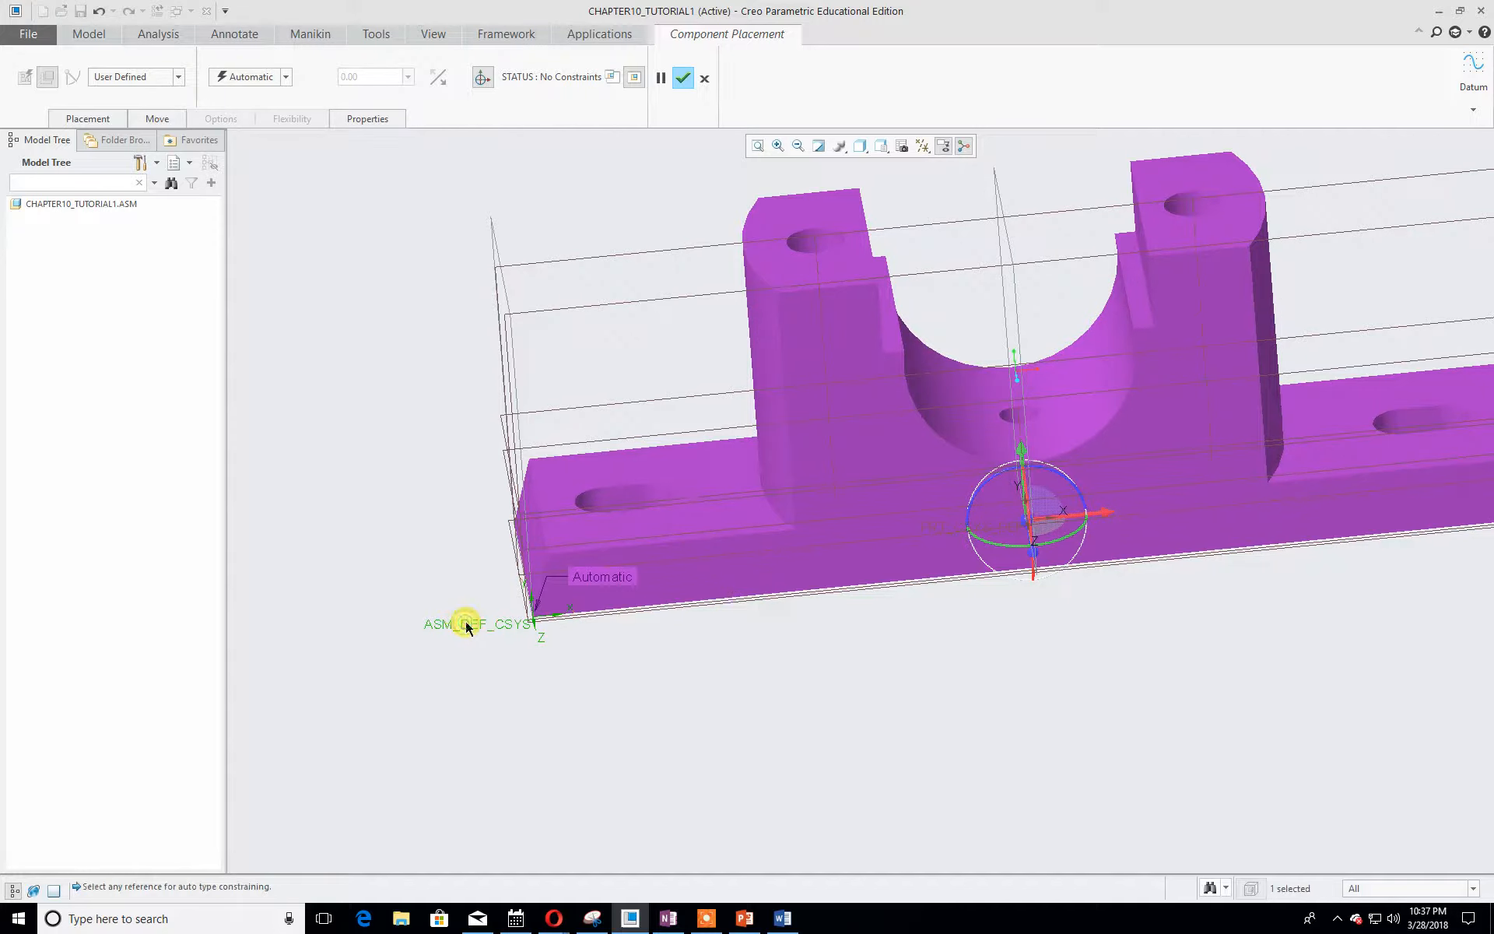
scroll(1101, 667, "up", 3)
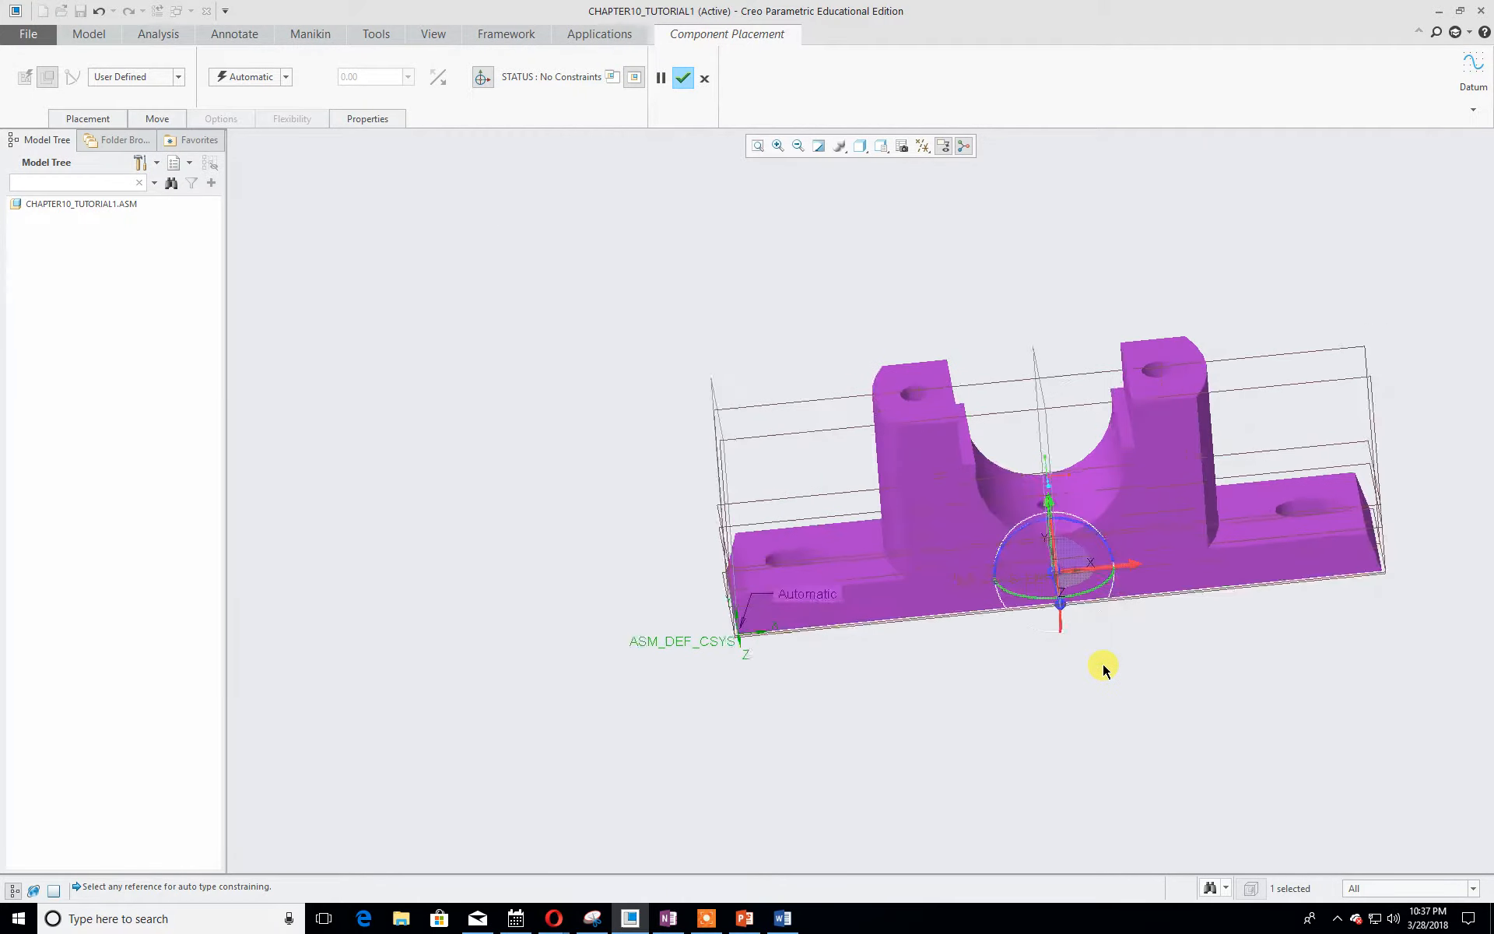
scroll(1101, 667, "down", 6)
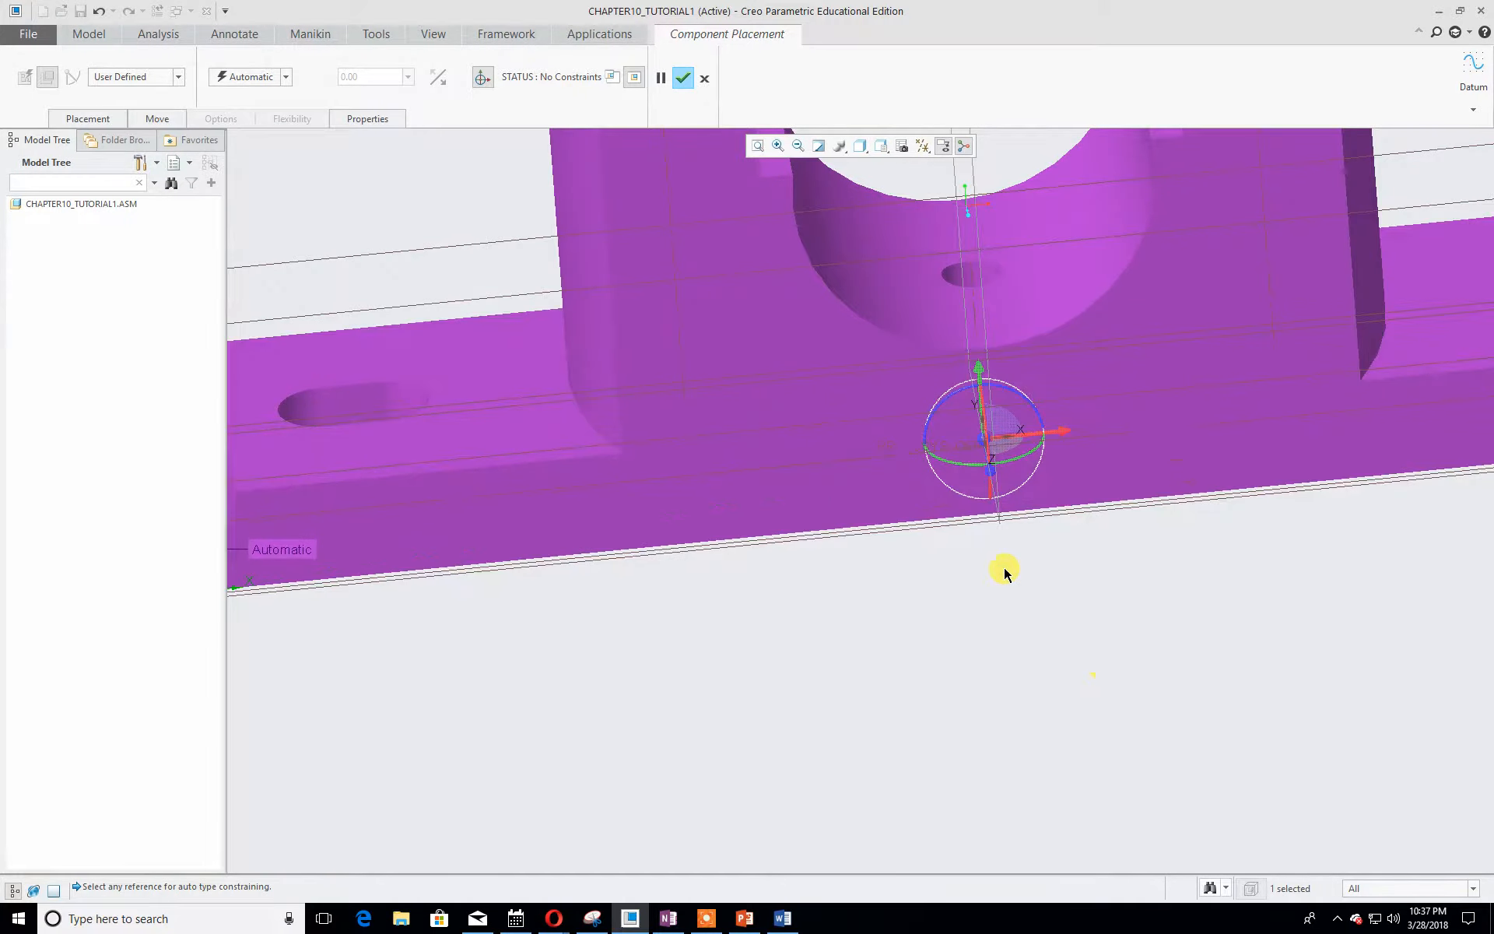
left_click(888, 452)
scroll(733, 593, "up", 3)
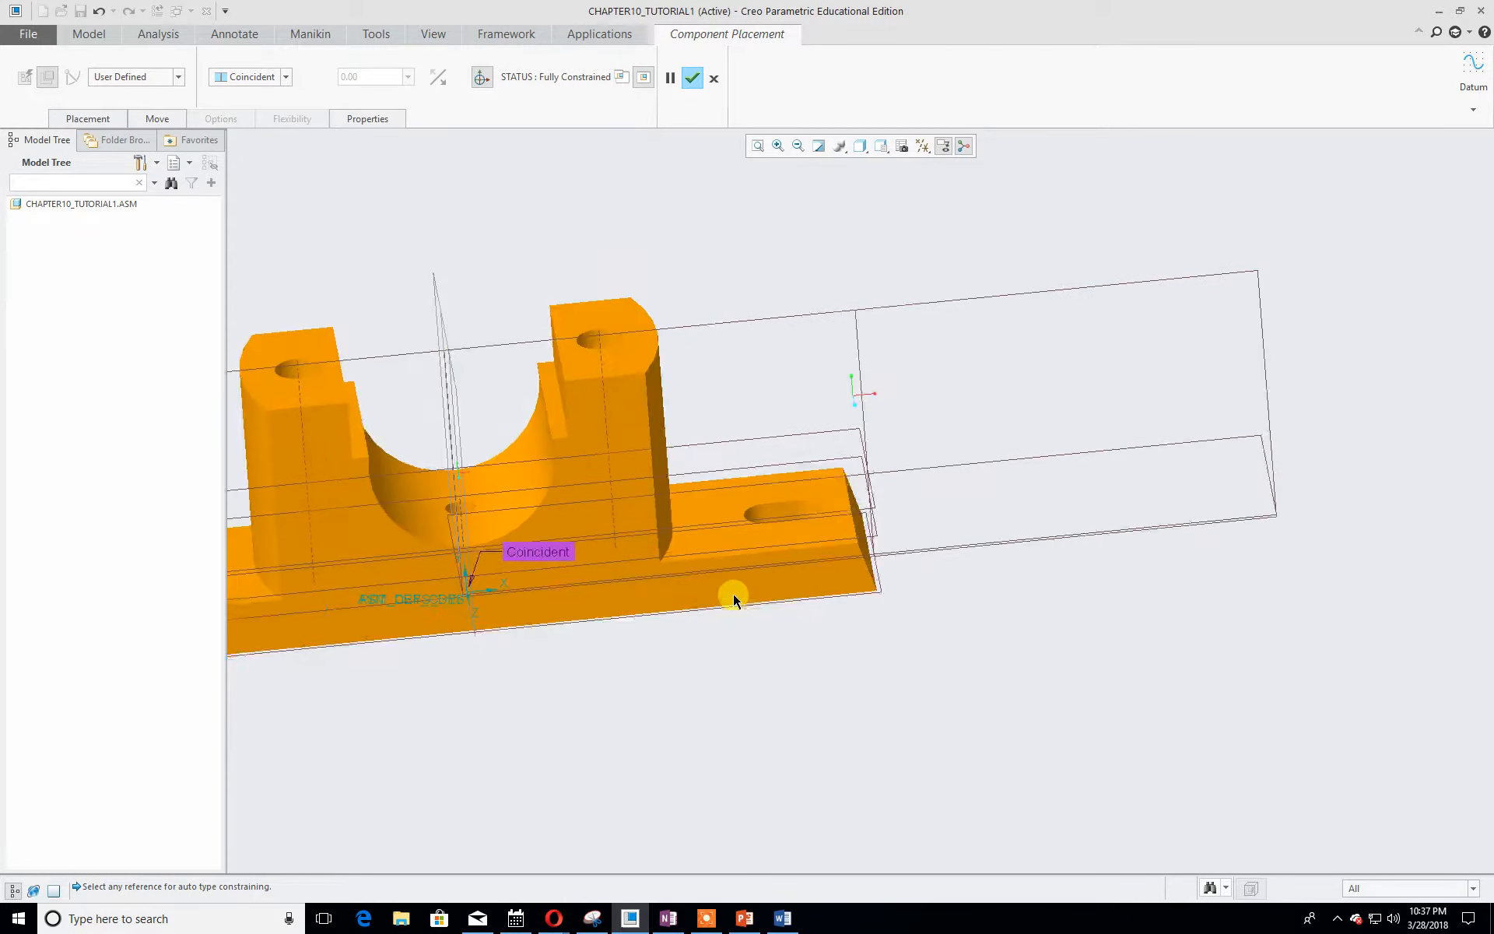
scroll(590, 548, "up", 1)
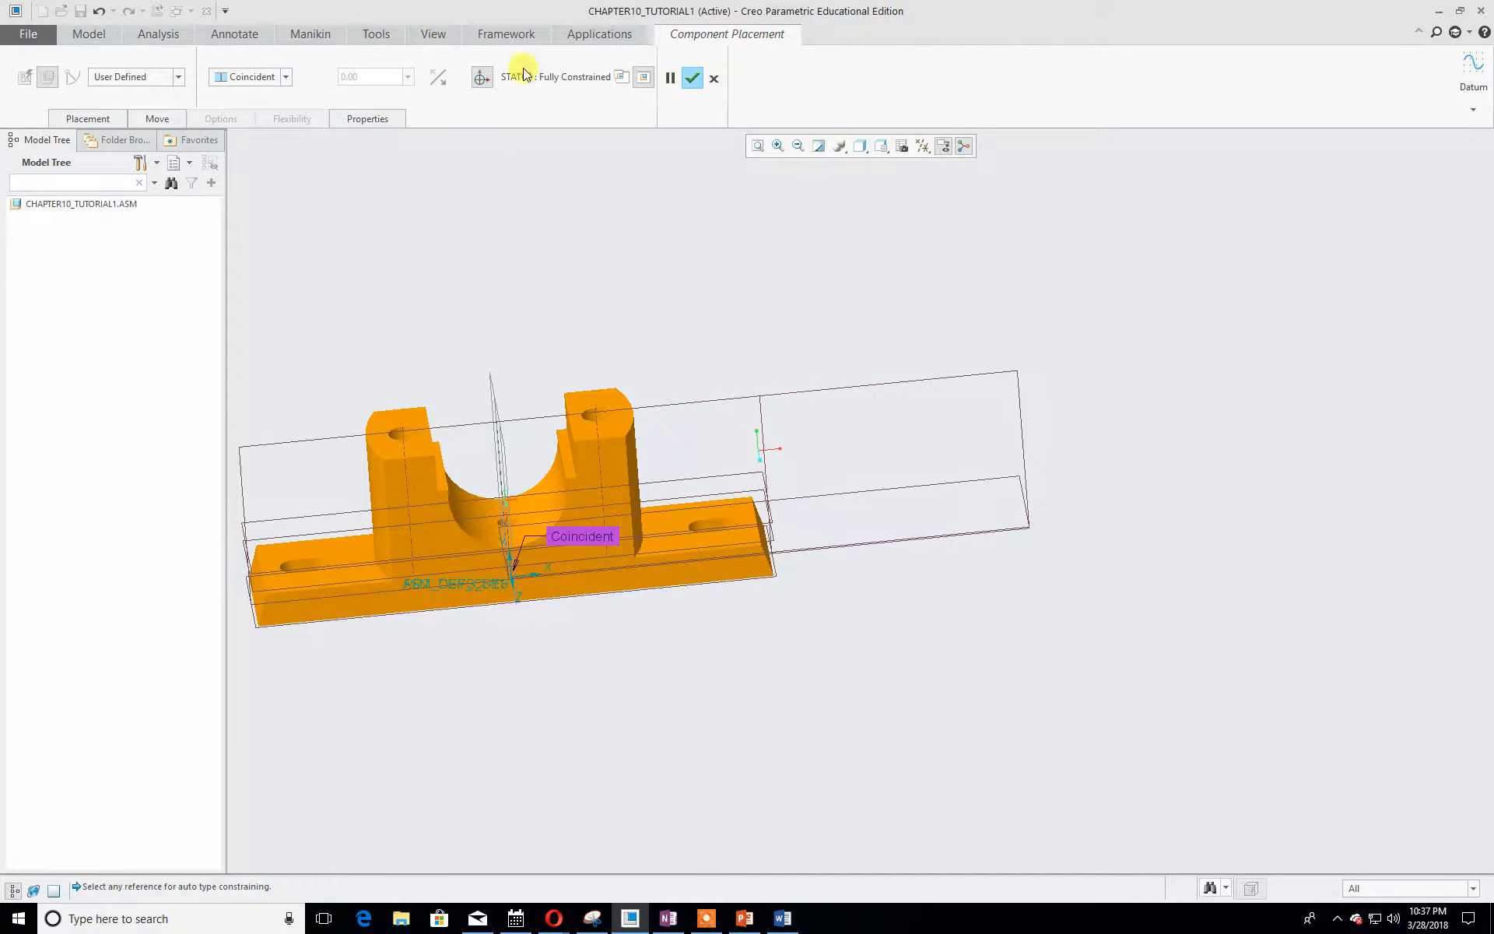
middle_click_drag(590, 236, 997, 365, "shift")
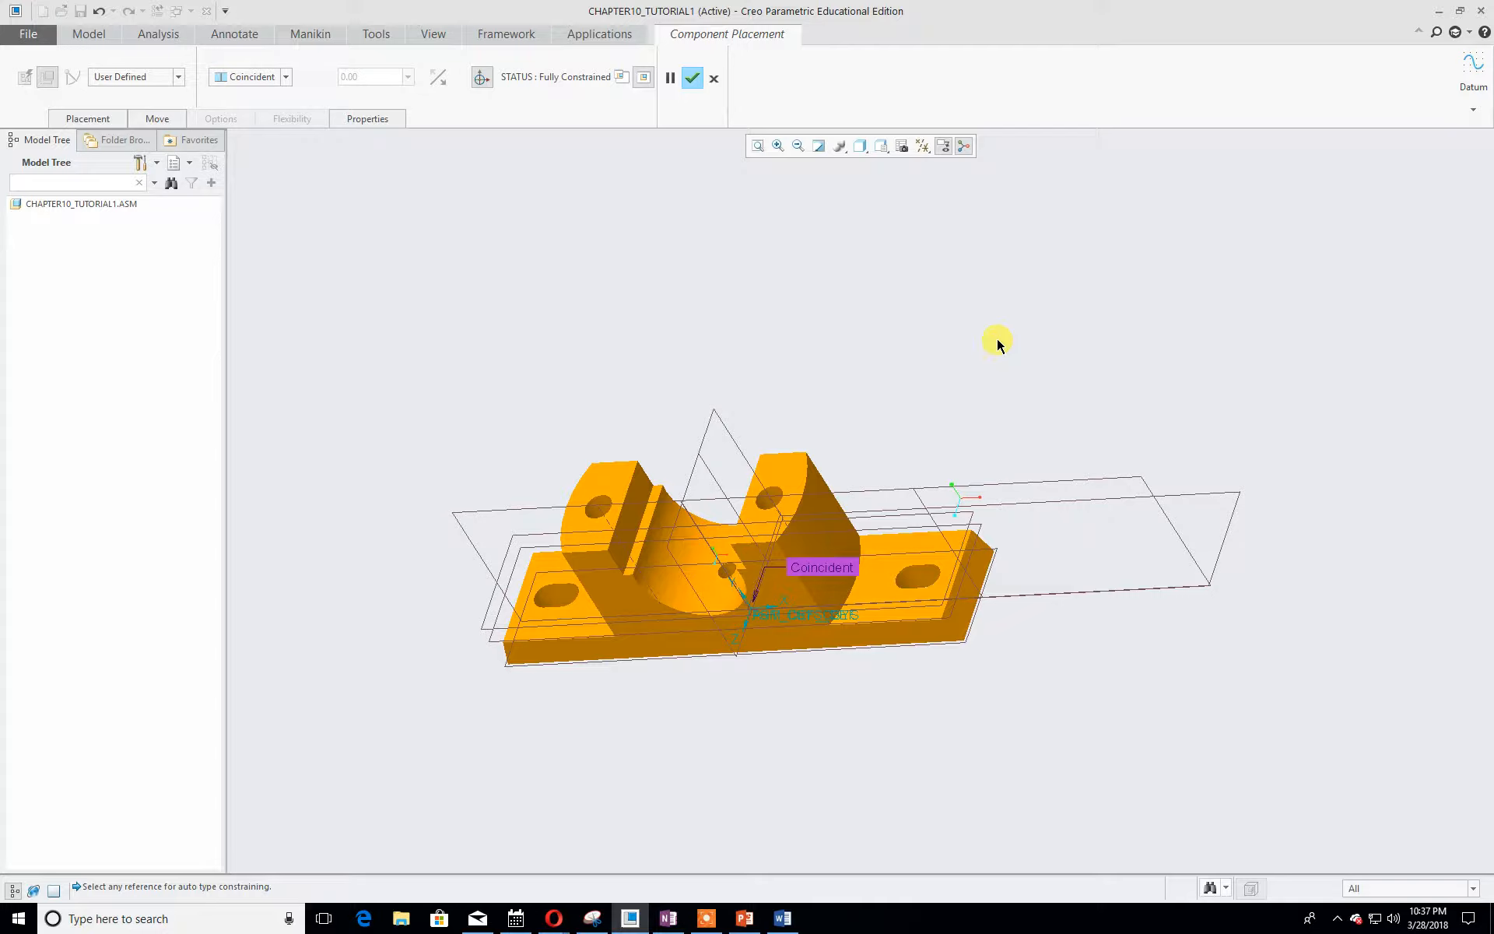
left_click(690, 79)
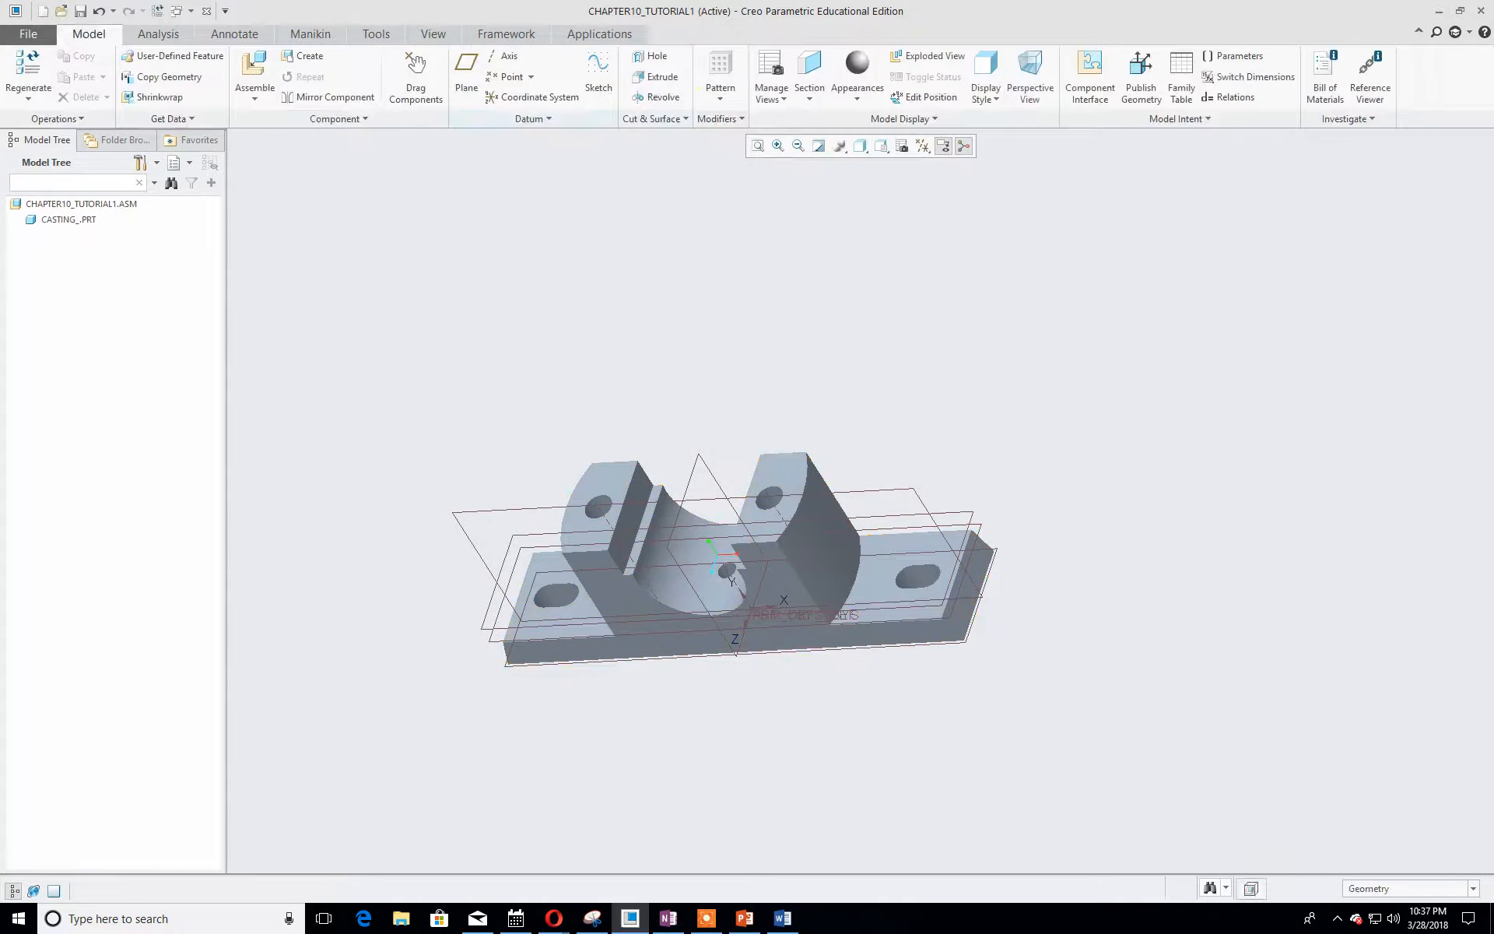
left_click(882, 146)
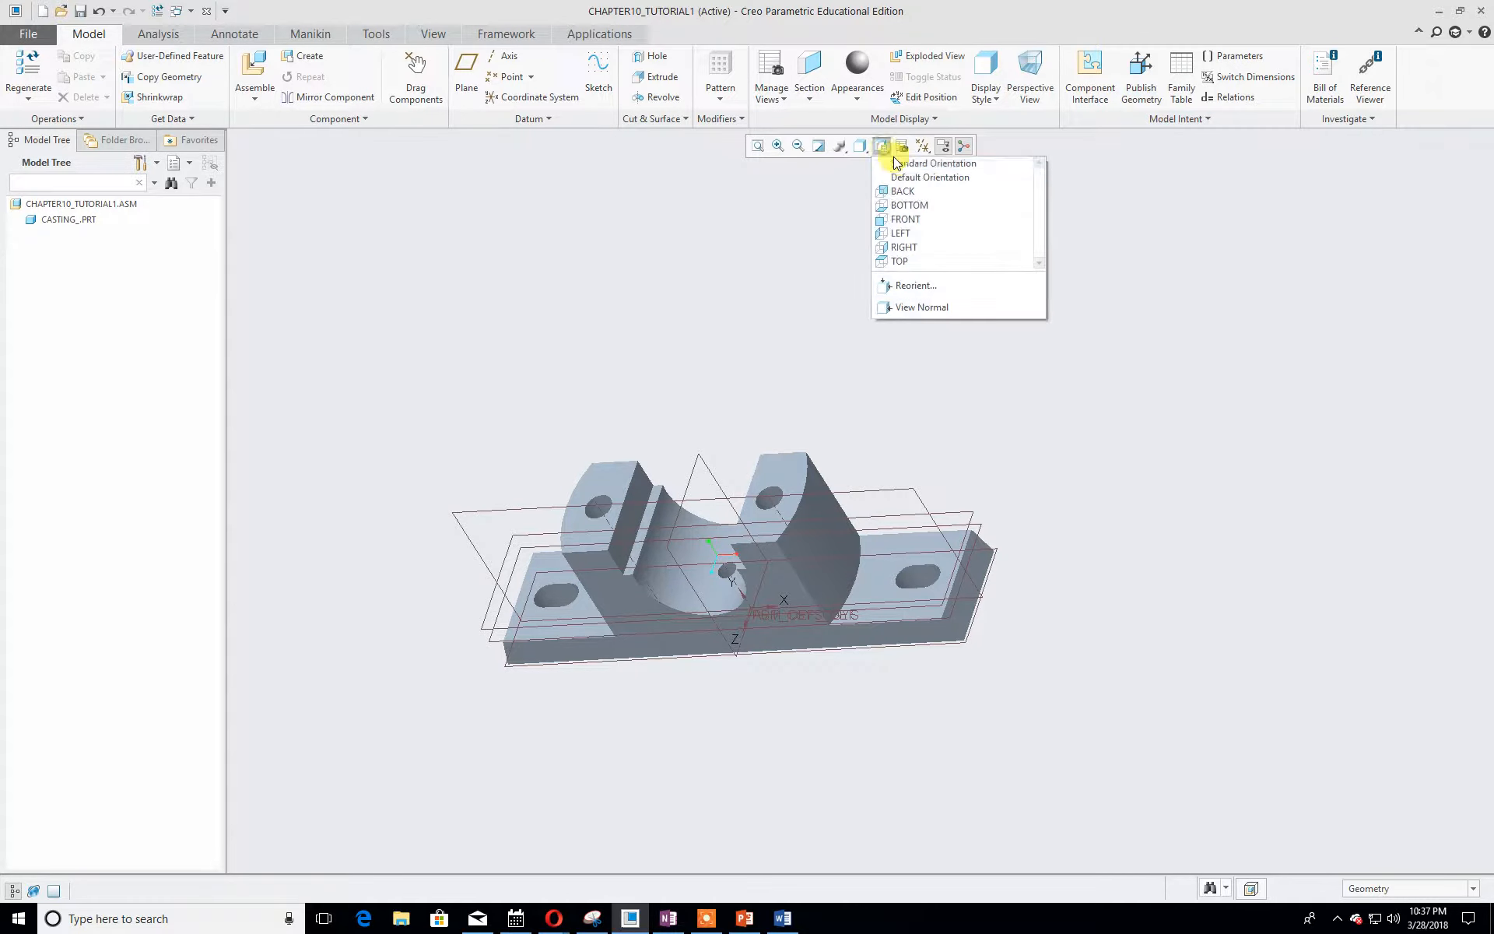
left_click(898, 158)
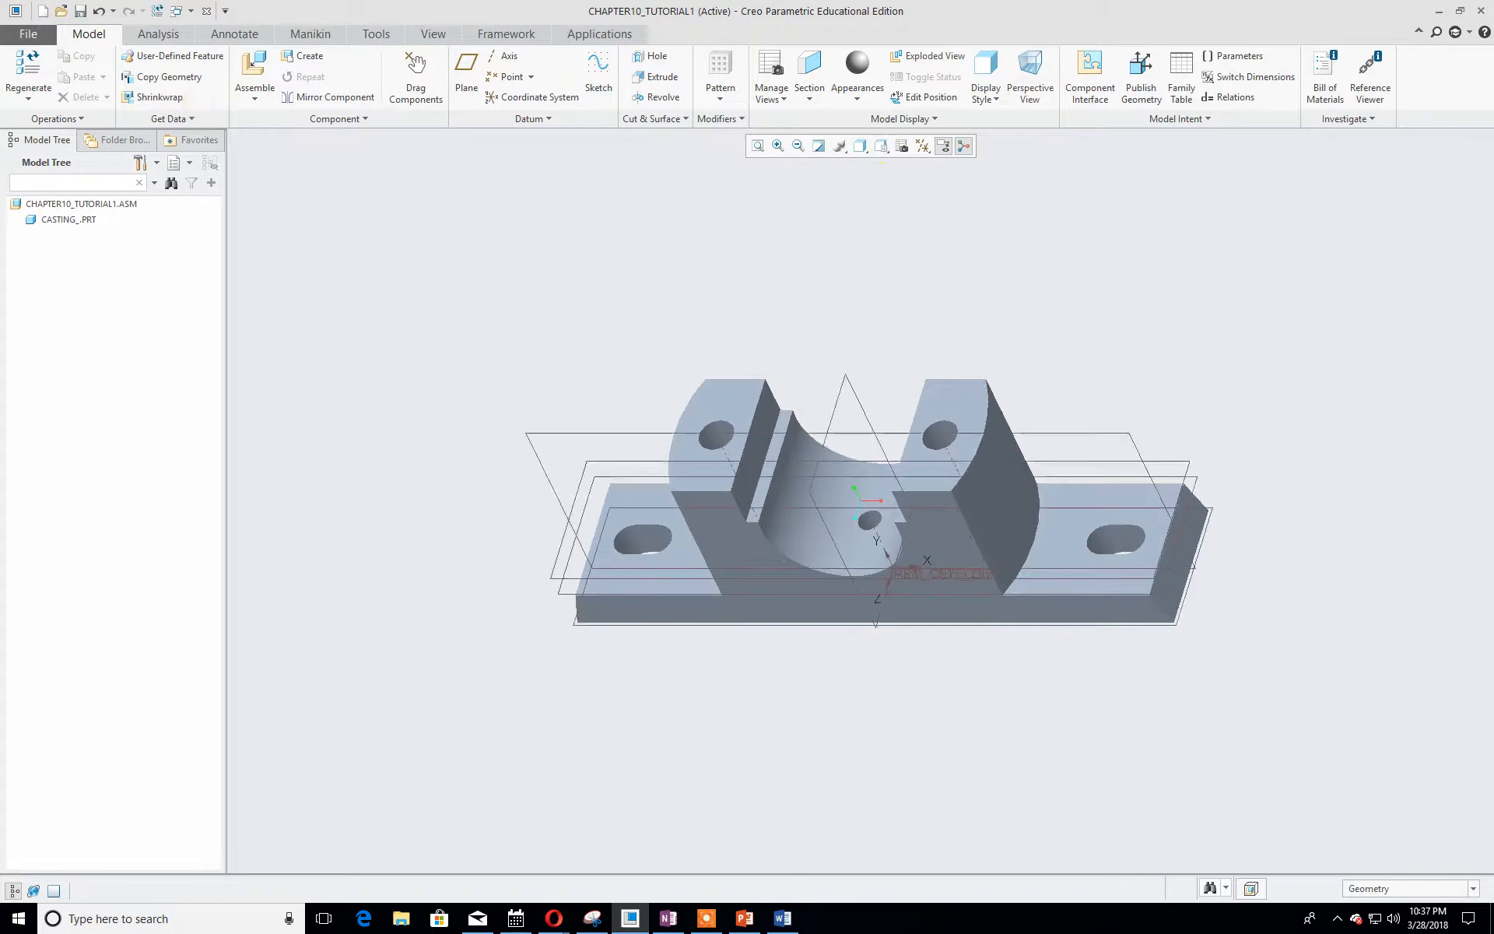
- Check the Pedestal Bearing figures in the PowerPoint slides, and insert brasses_.prt as the next component in Creo
left_click(745, 919)
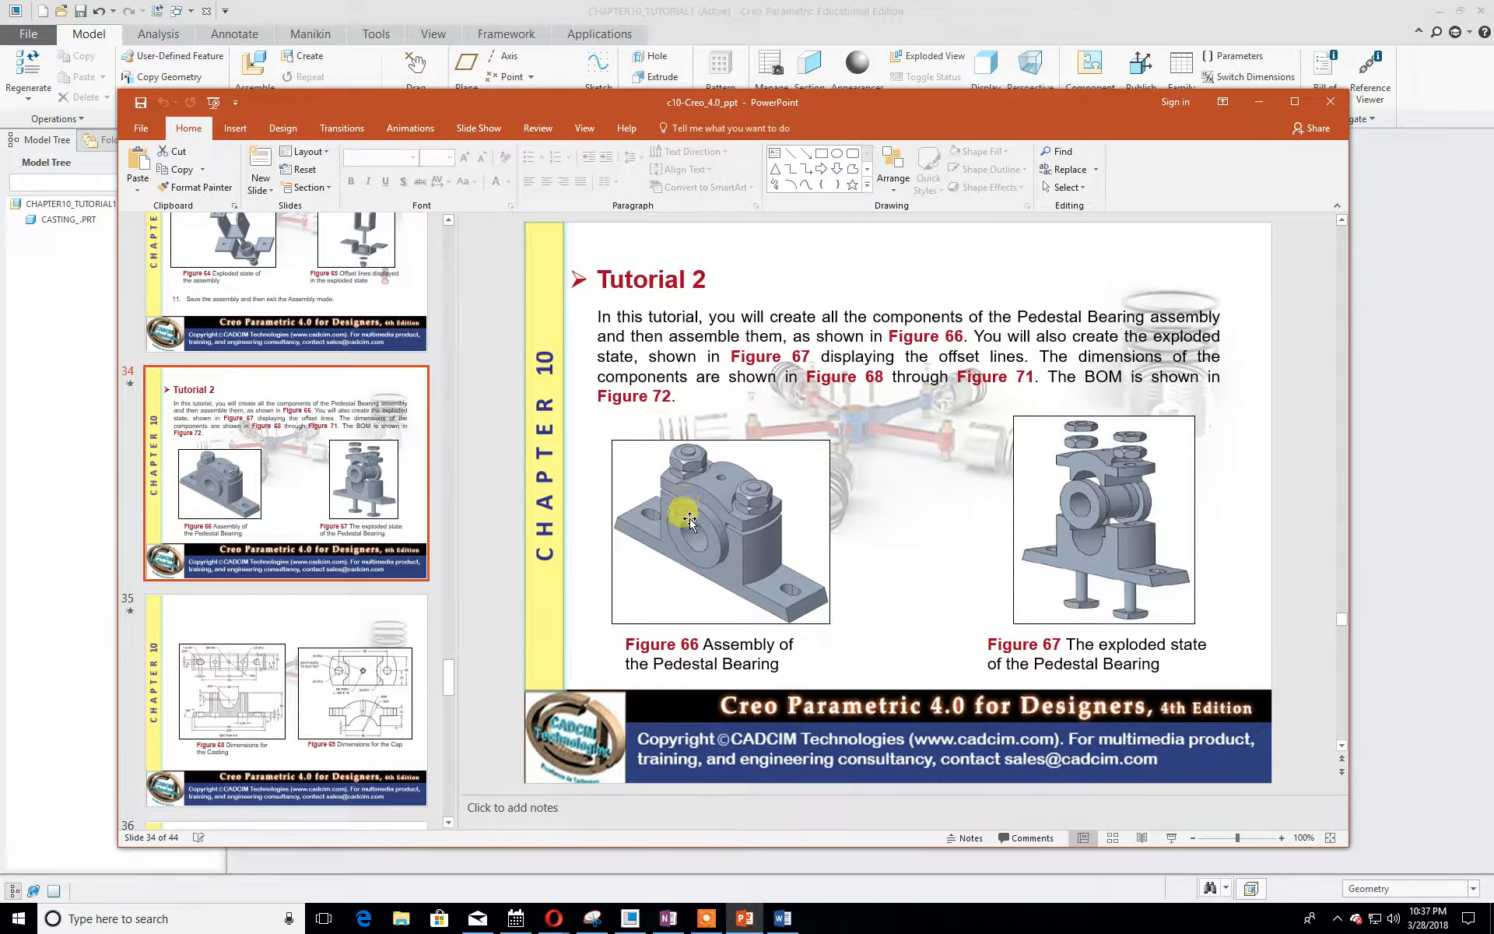
left_click_drag(722, 99, 0, 104)
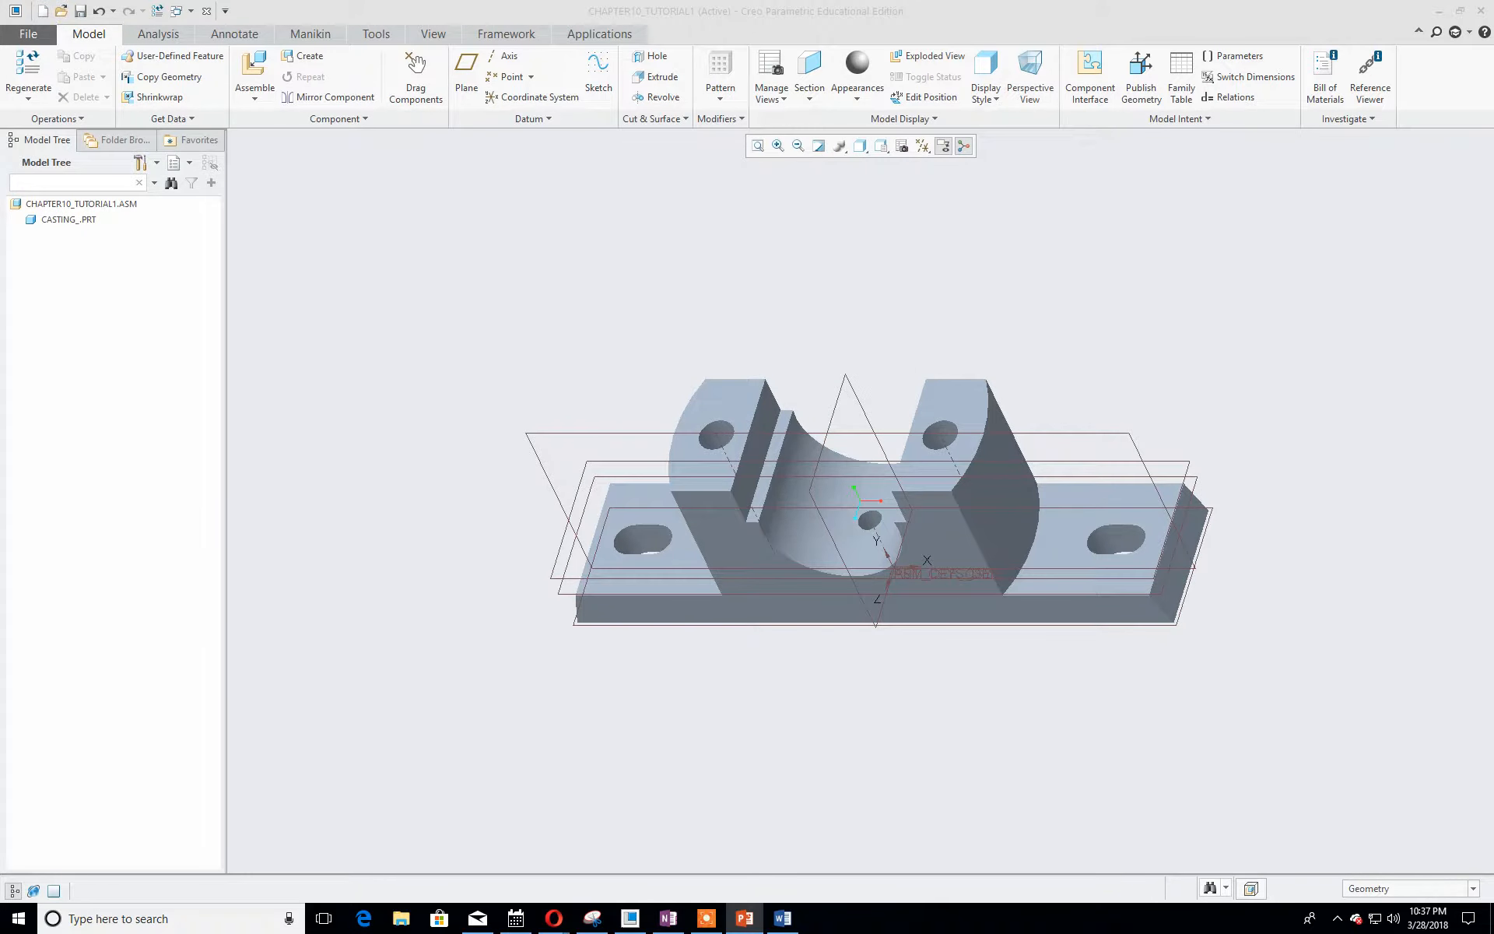
left_click(251, 65)
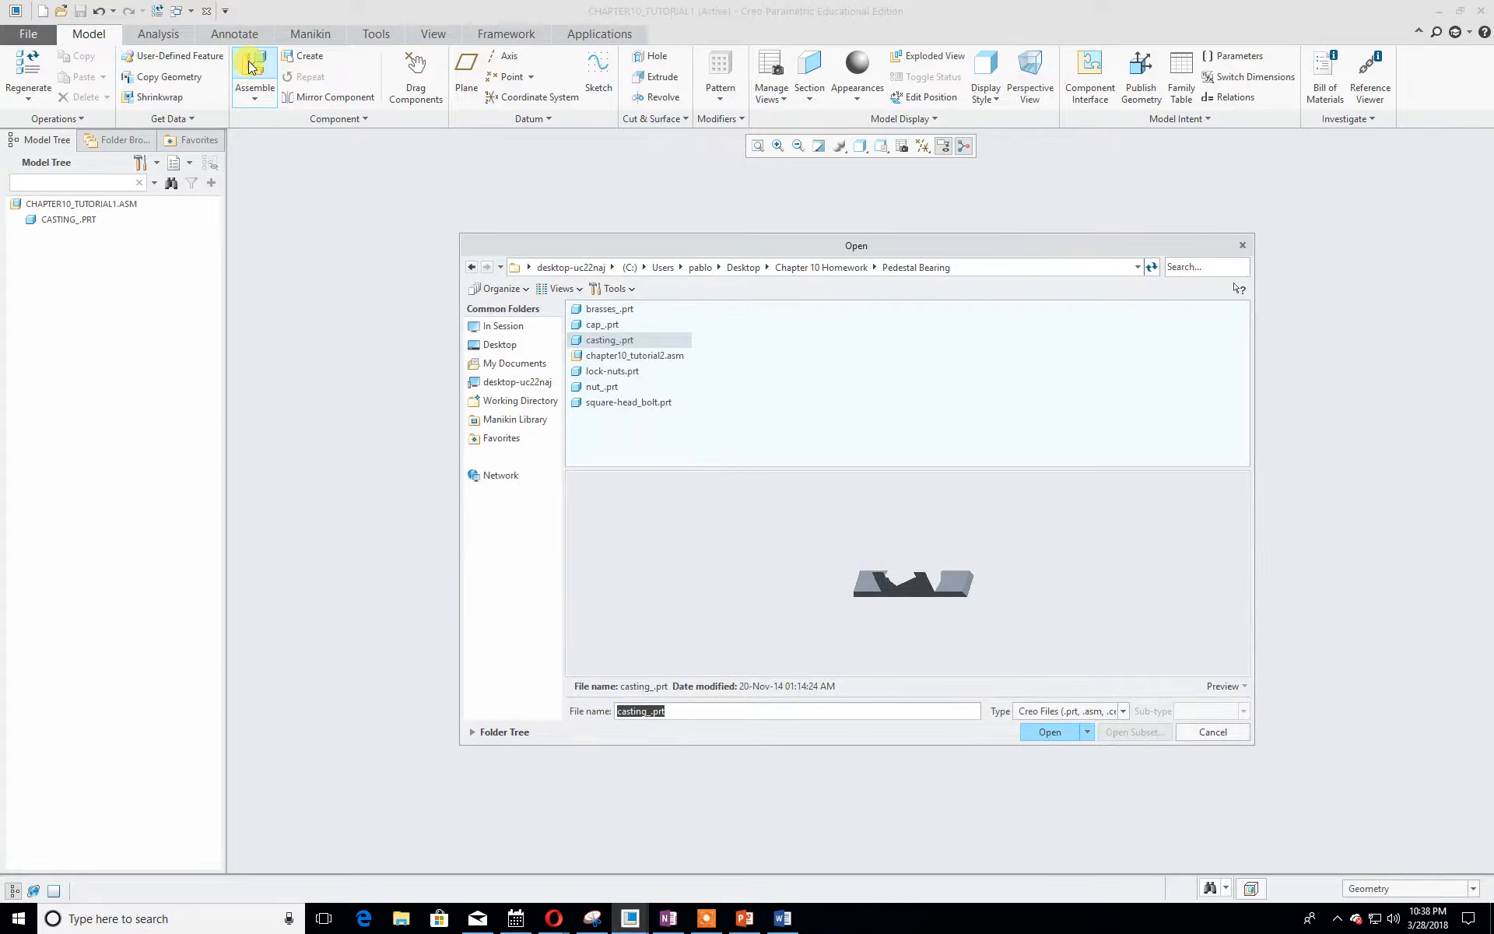
left_click(601, 329)
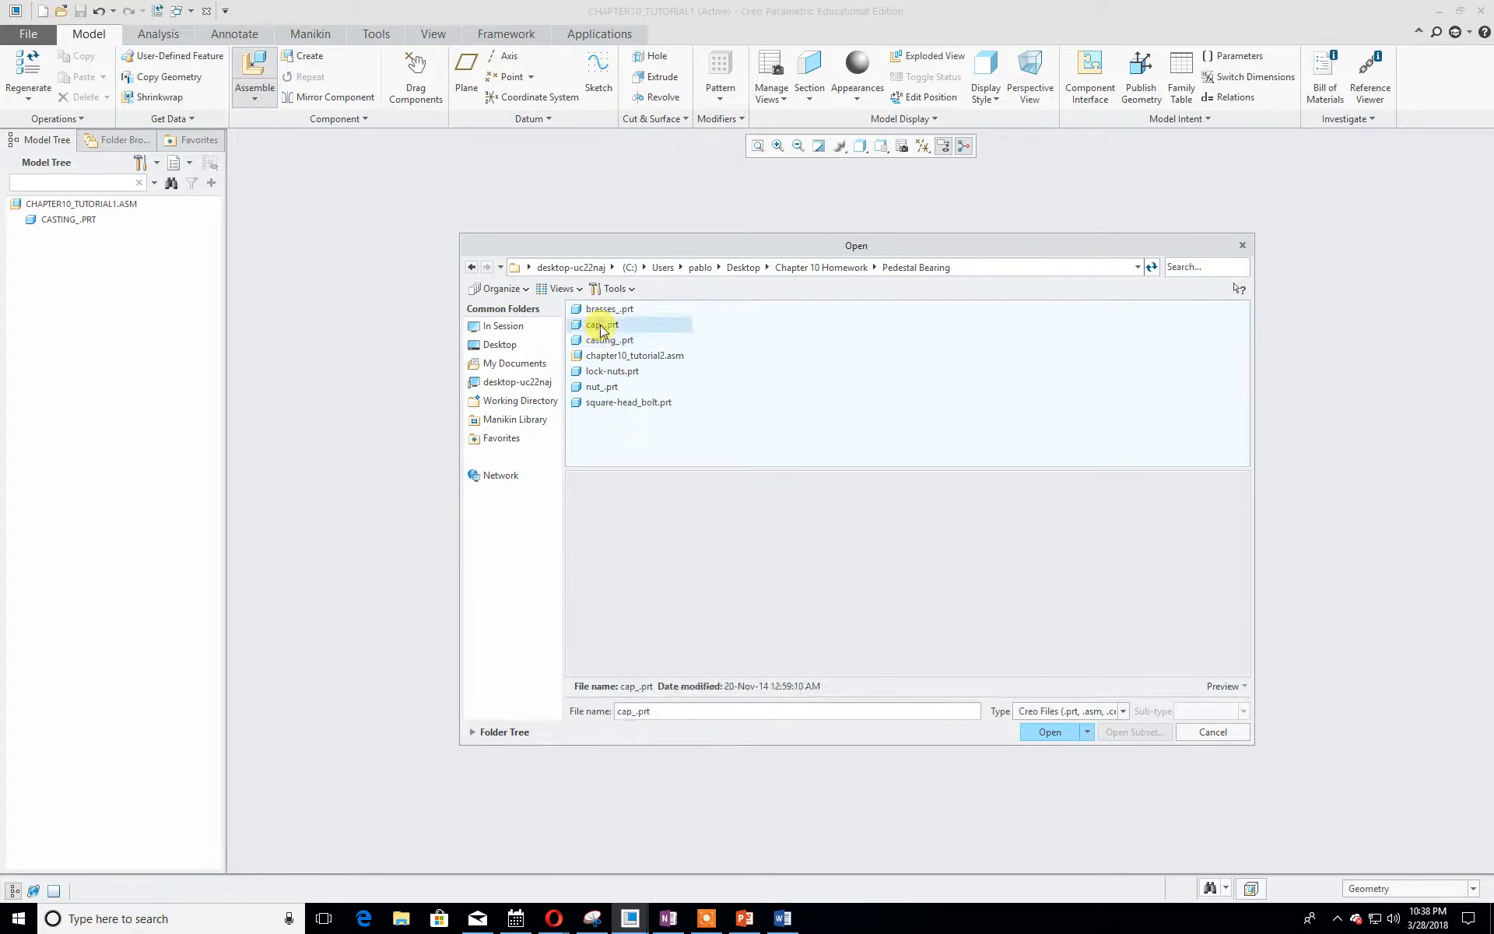
left_click(612, 311)
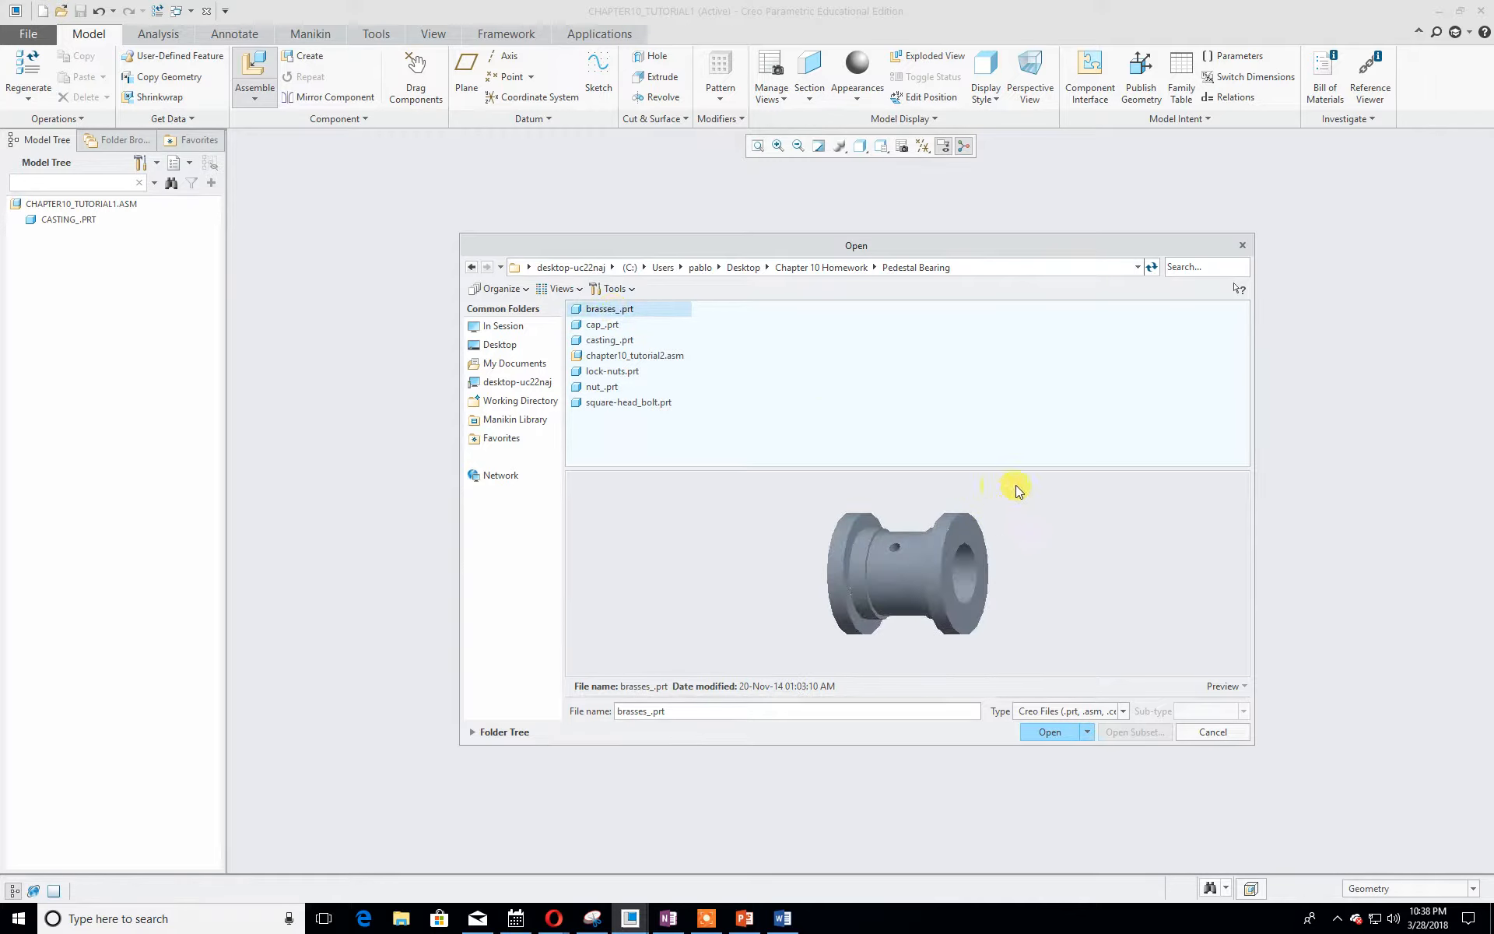
left_click(1049, 732)
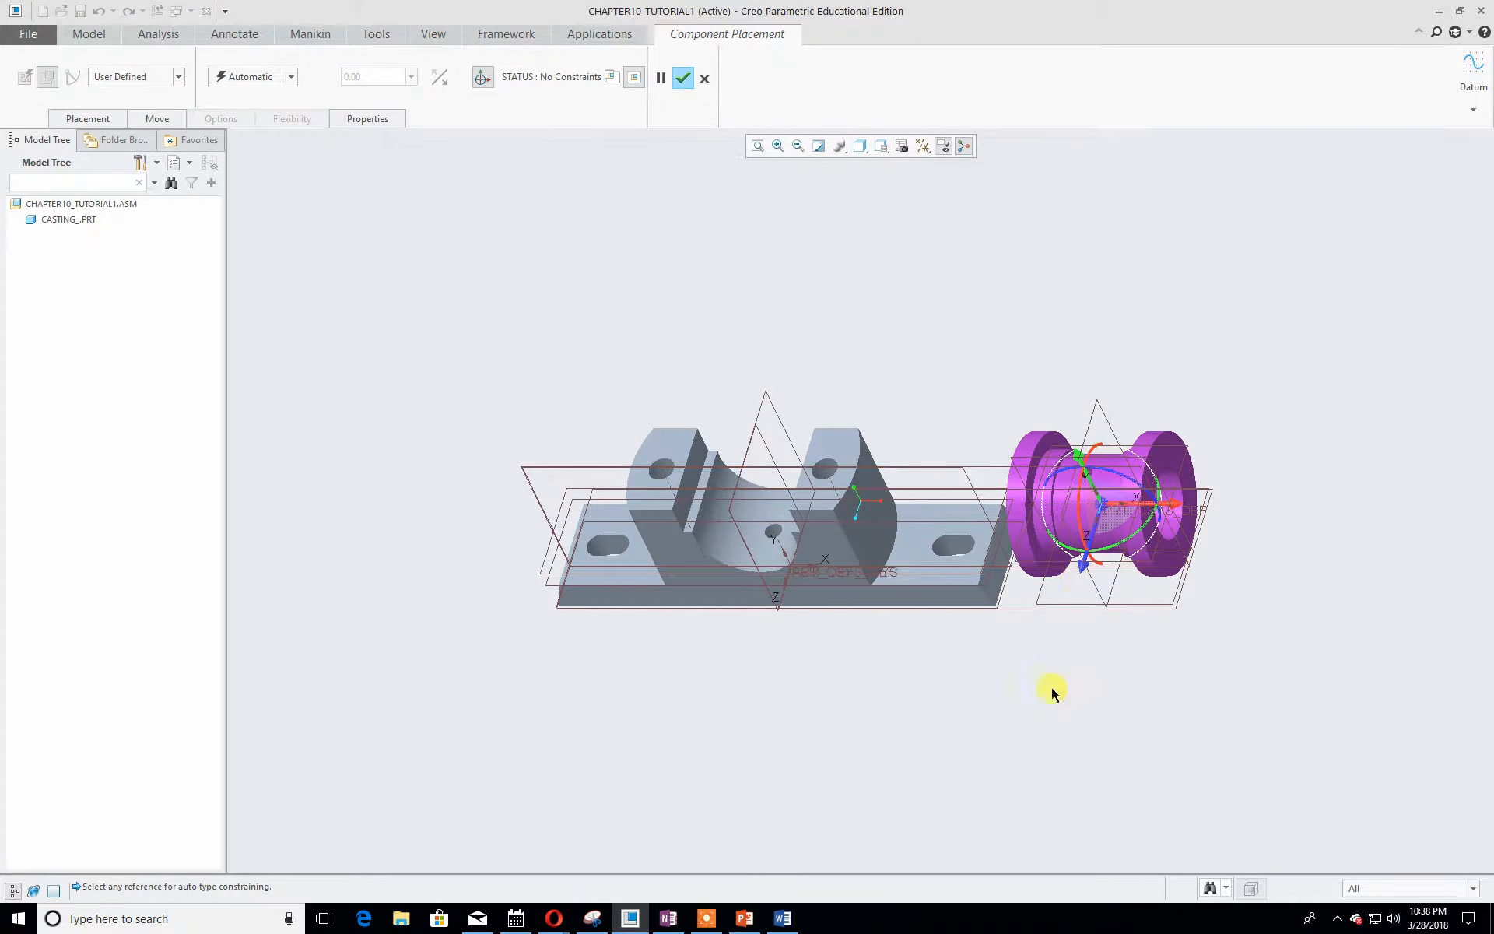
- Compare with the assembly figure in the slides, and move the unconstrained brasses to a position above the casting
mouse_move(1045, 695)
middle_mouse_down()
mouse_move(1035, 633)
mouse_move(1001, 614)
mouse_move(1030, 634)
mouse_move(1035, 670)
middle_mouse_up()
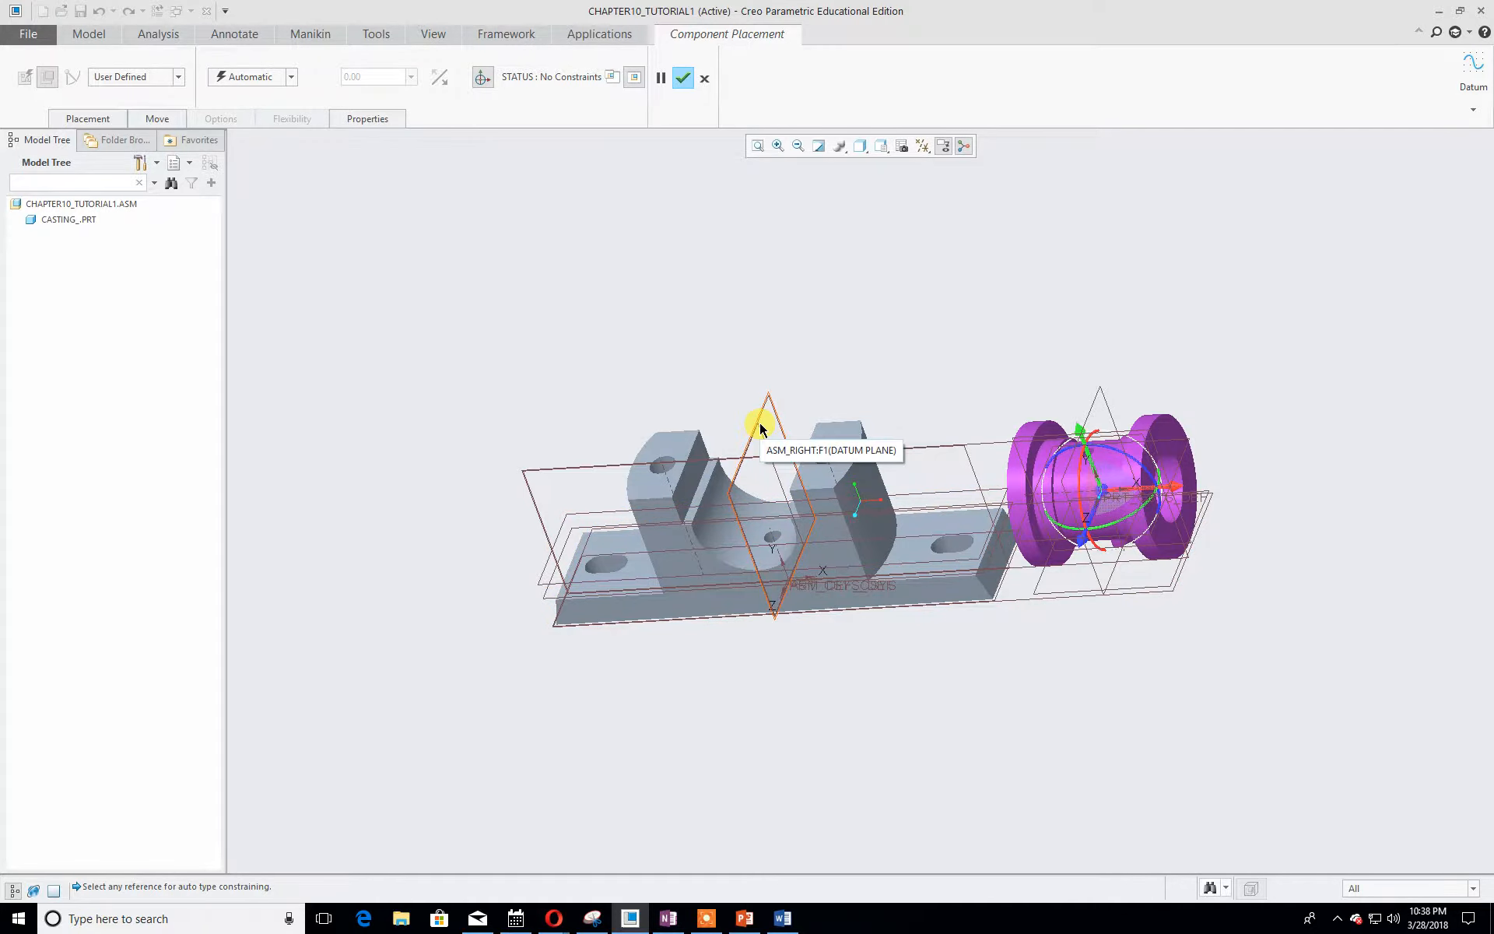
left_click_drag(0, 59, 823, 75)
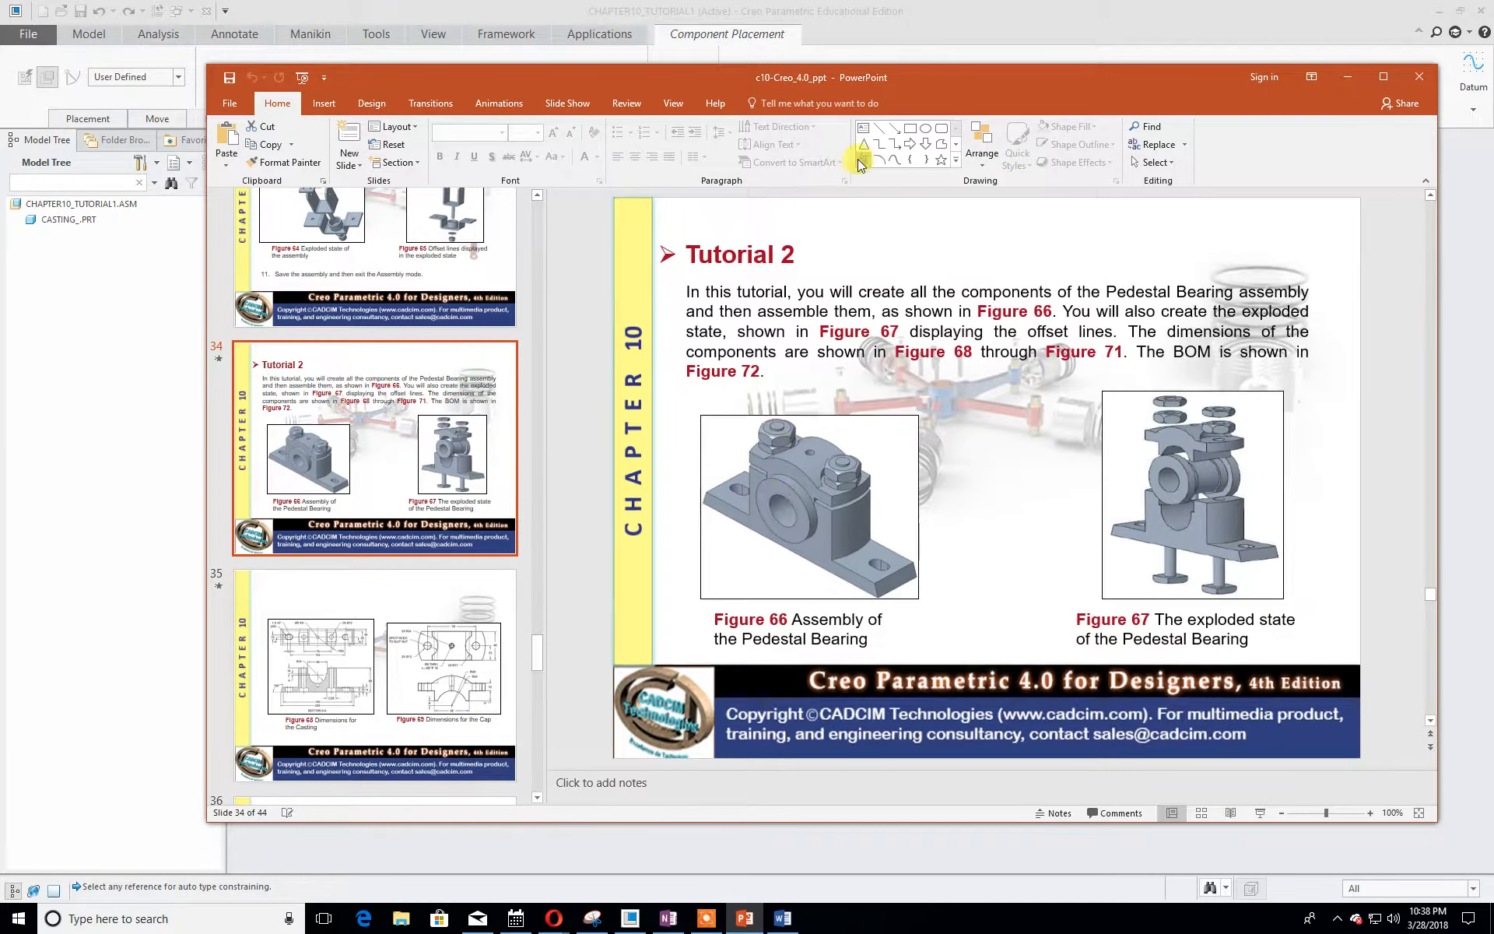
left_click_drag(871, 83, 0, 171)
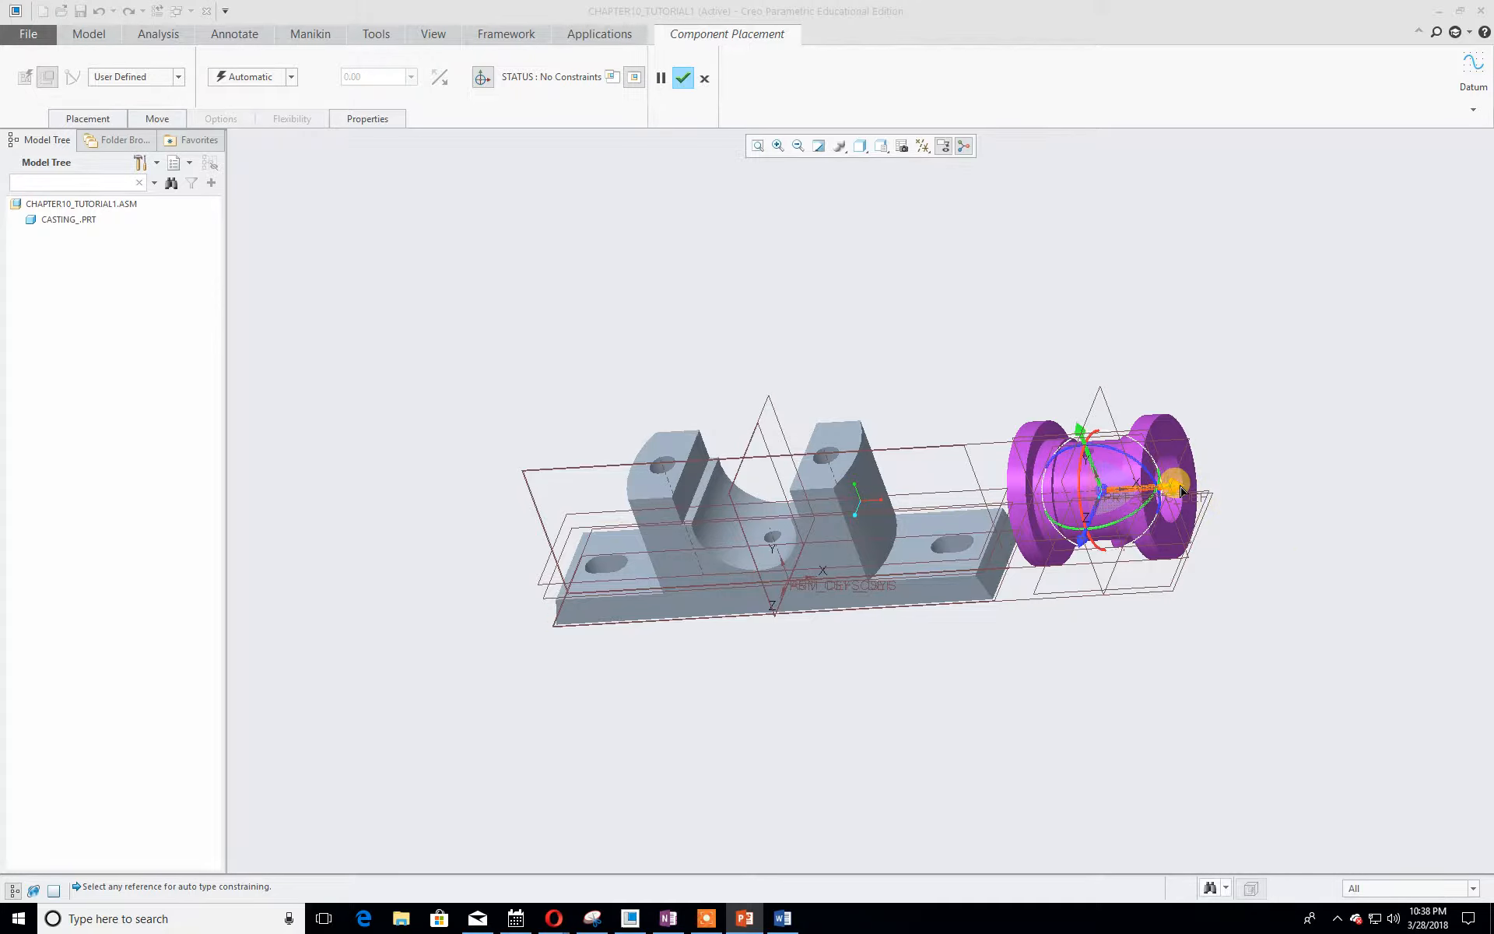
left_click_drag(1179, 492, 854, 539)
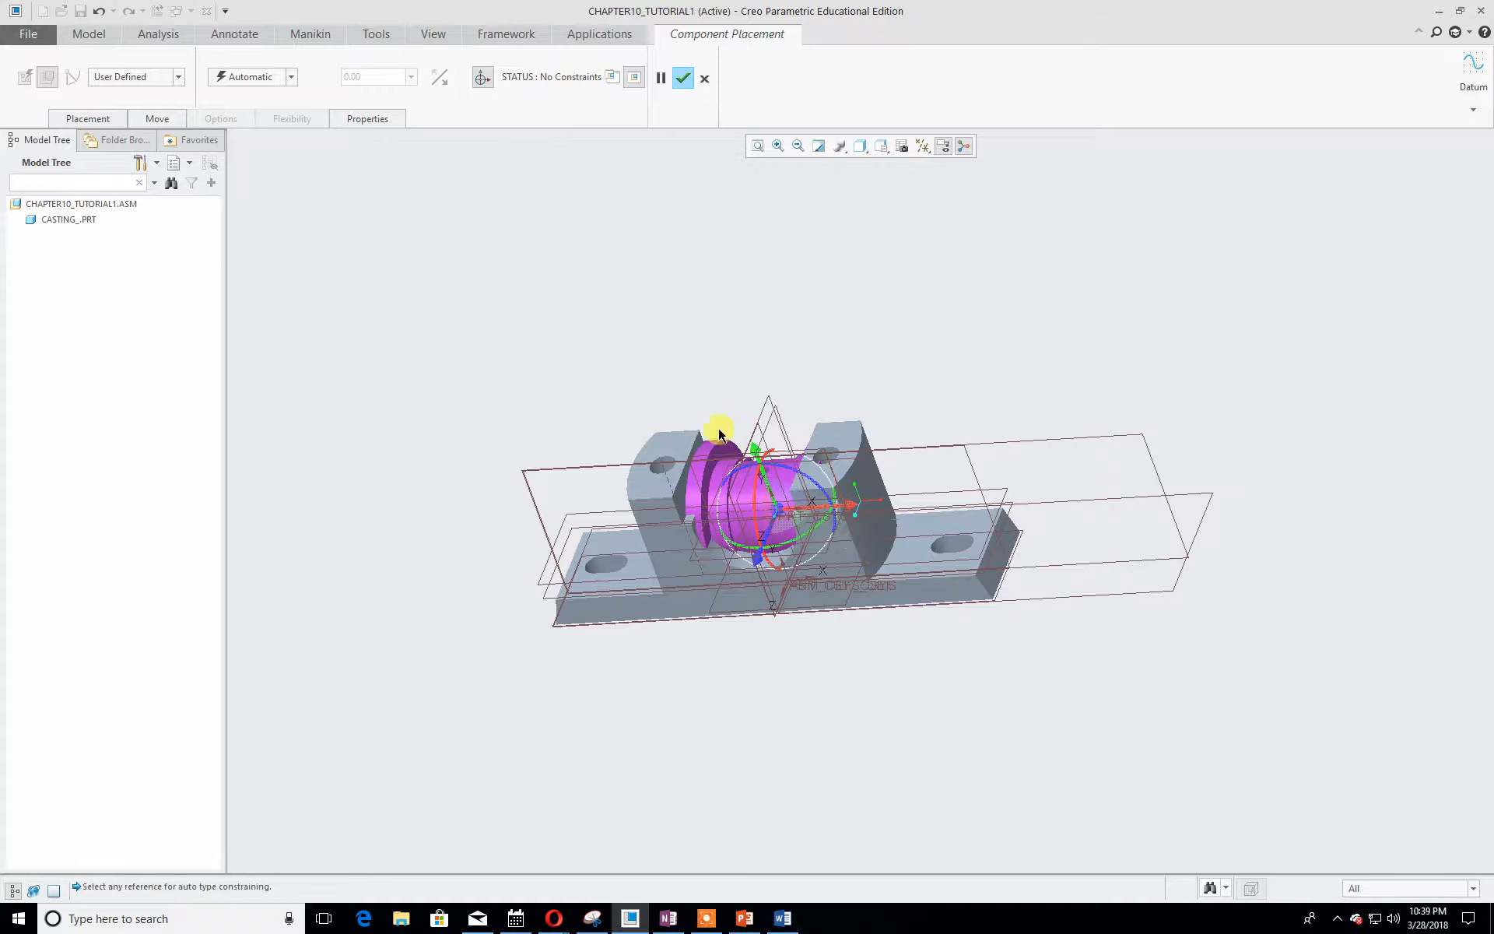
left_click_drag(758, 451, 658, 207)
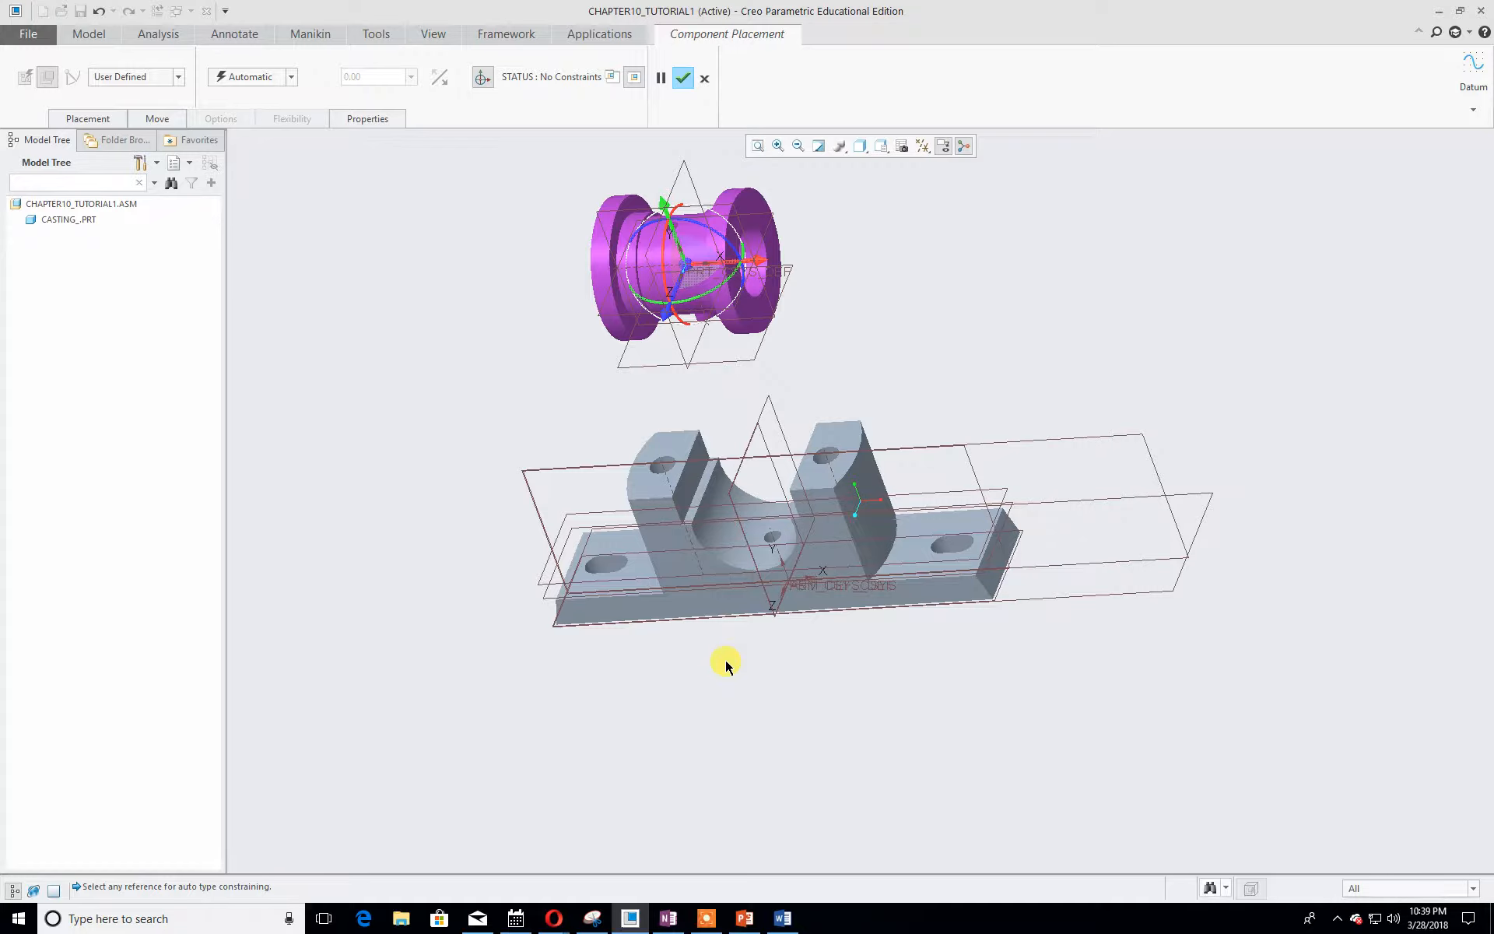
scroll(823, 677, "down", 2)
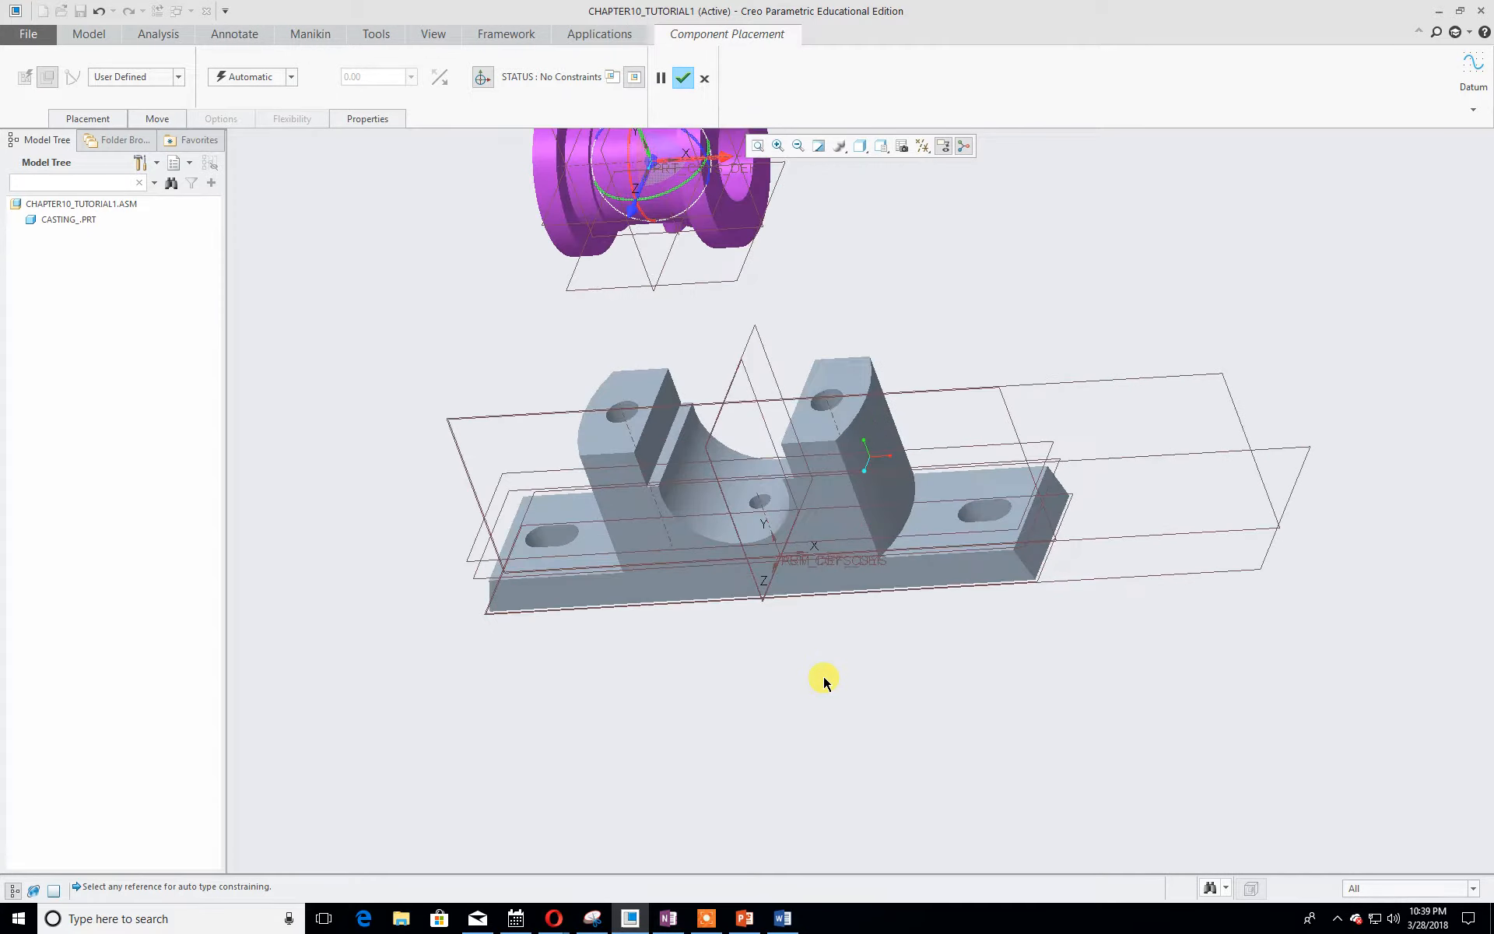
middle_click_drag(1001, 301, 1024, 464, "shift")
middle_click_drag(921, 459, 954, 410)
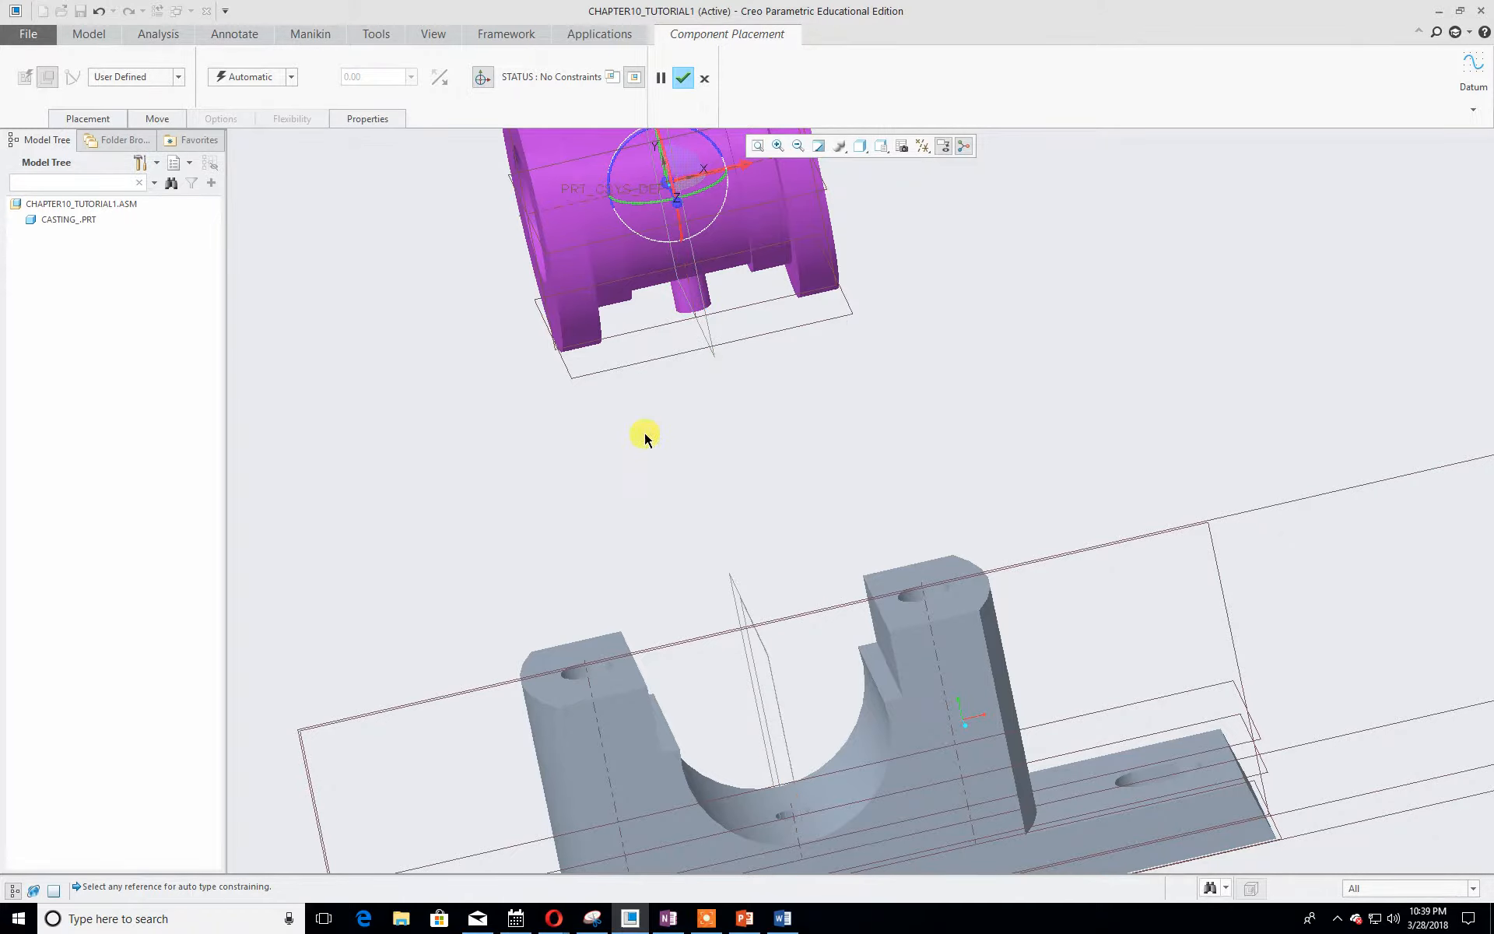
- Make the cylindrical surface of the brasses' pin coincident with the small hole in the casting's semicircular seat
left_click(75, 121)
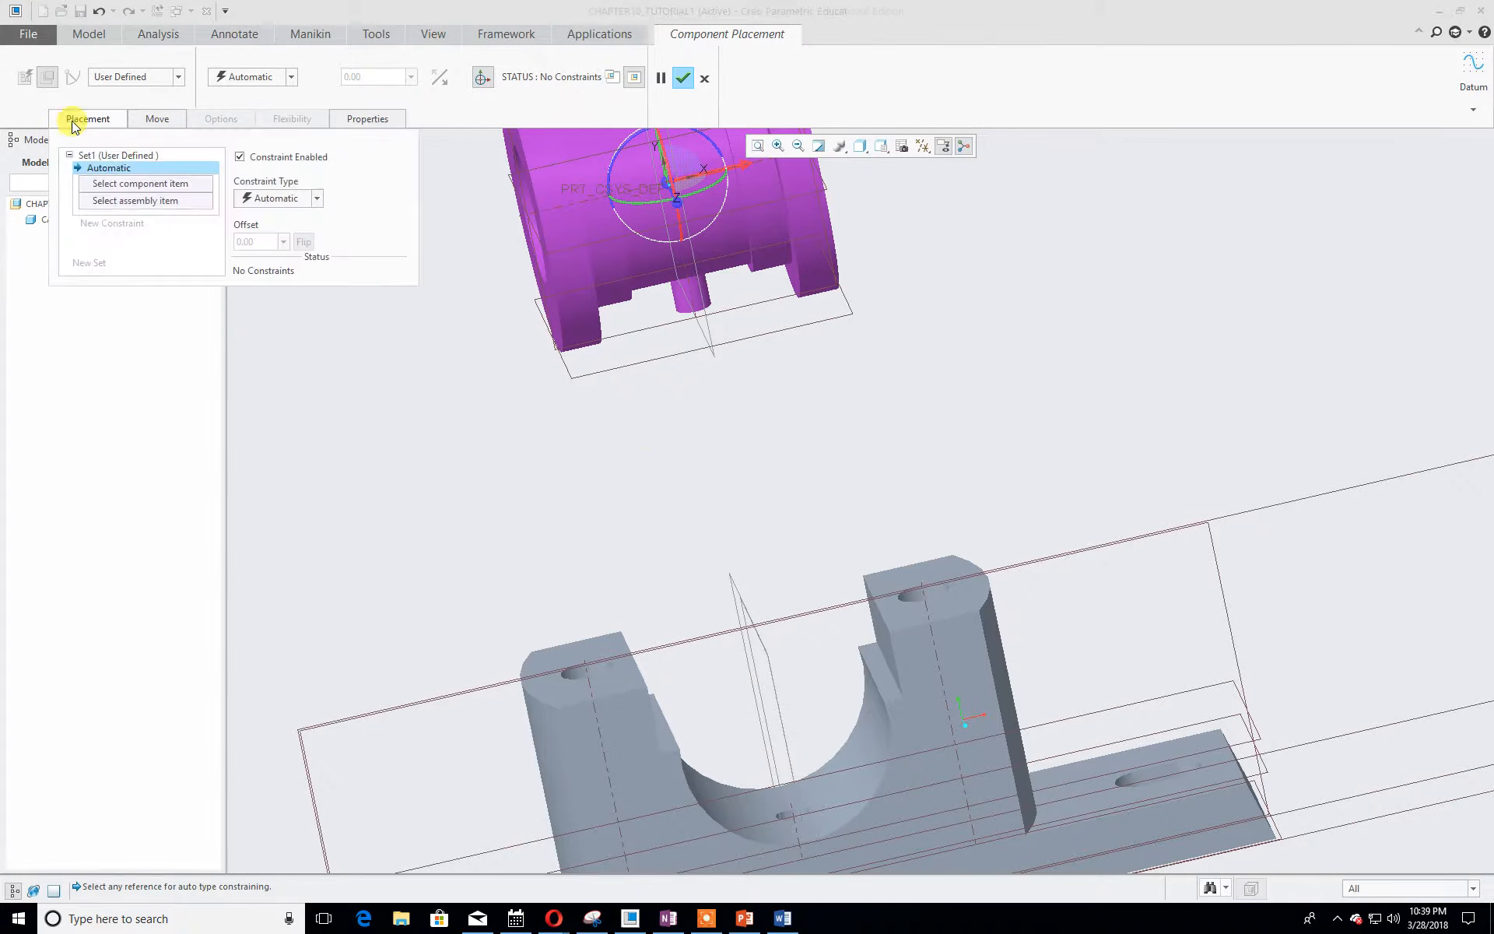
left_click(123, 179)
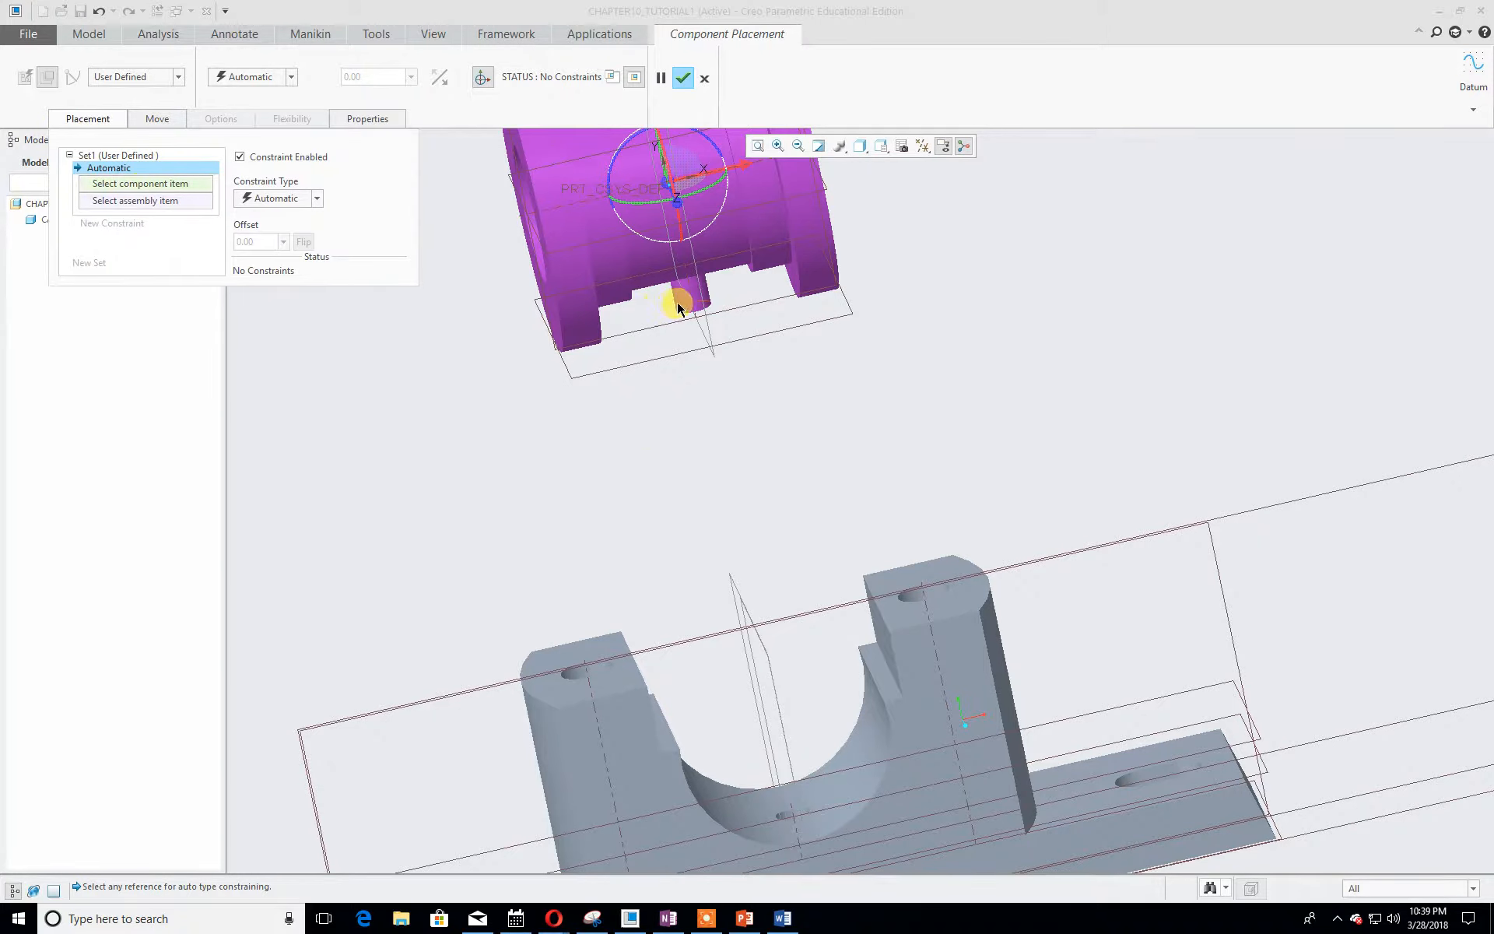
scroll(810, 380, "down", 3)
scroll(809, 382, "up", 4)
middle_click_drag(810, 378, 716, 347)
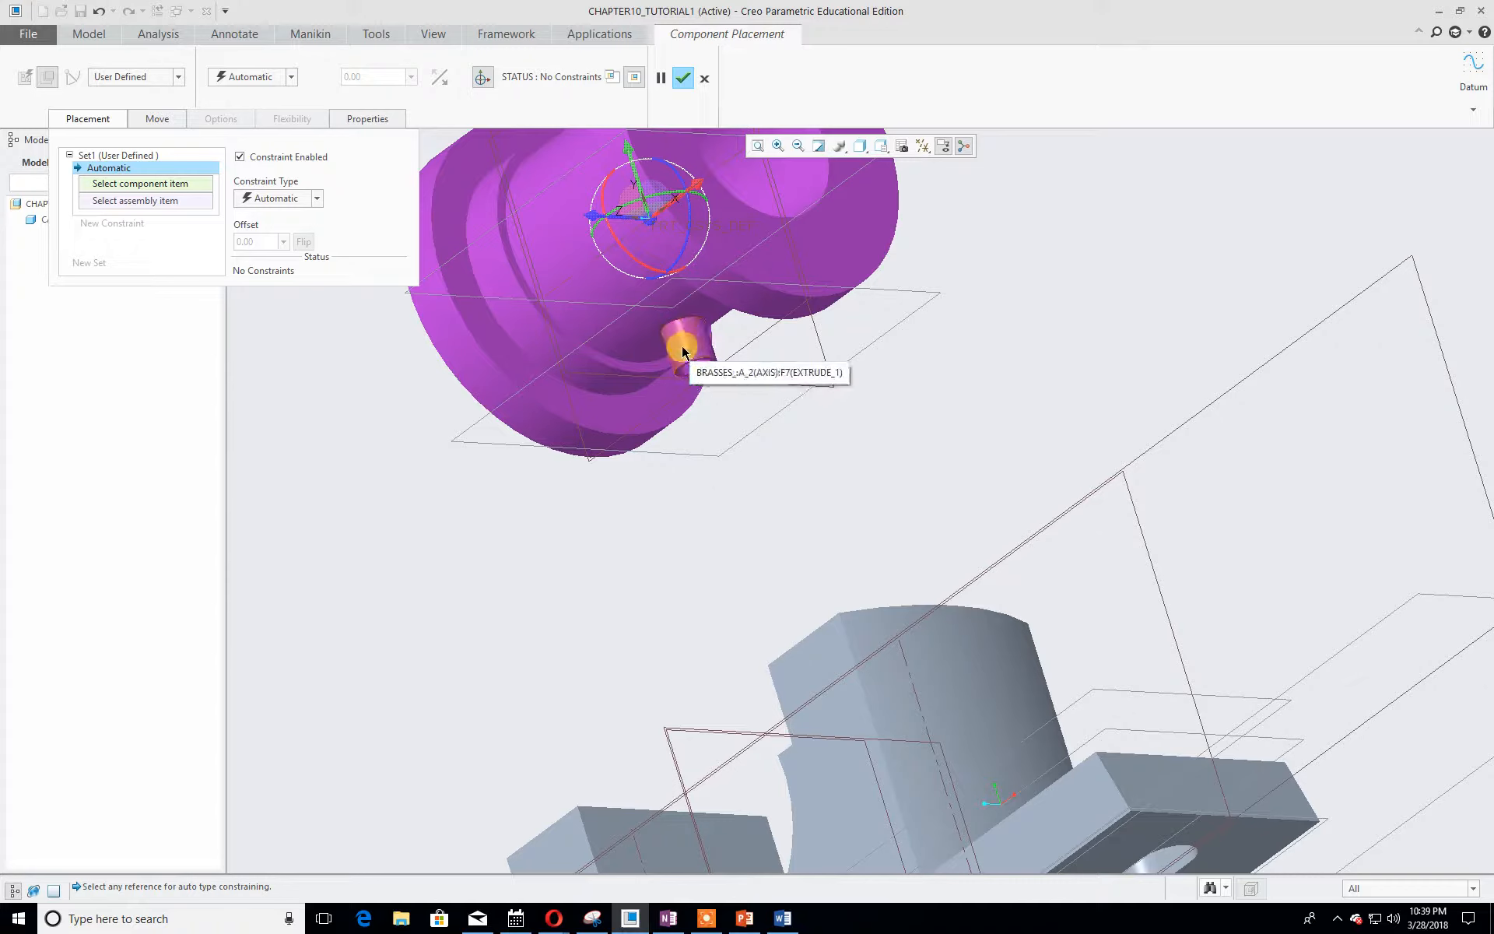
left_click(709, 351)
middle_click_drag(747, 431, 811, 530)
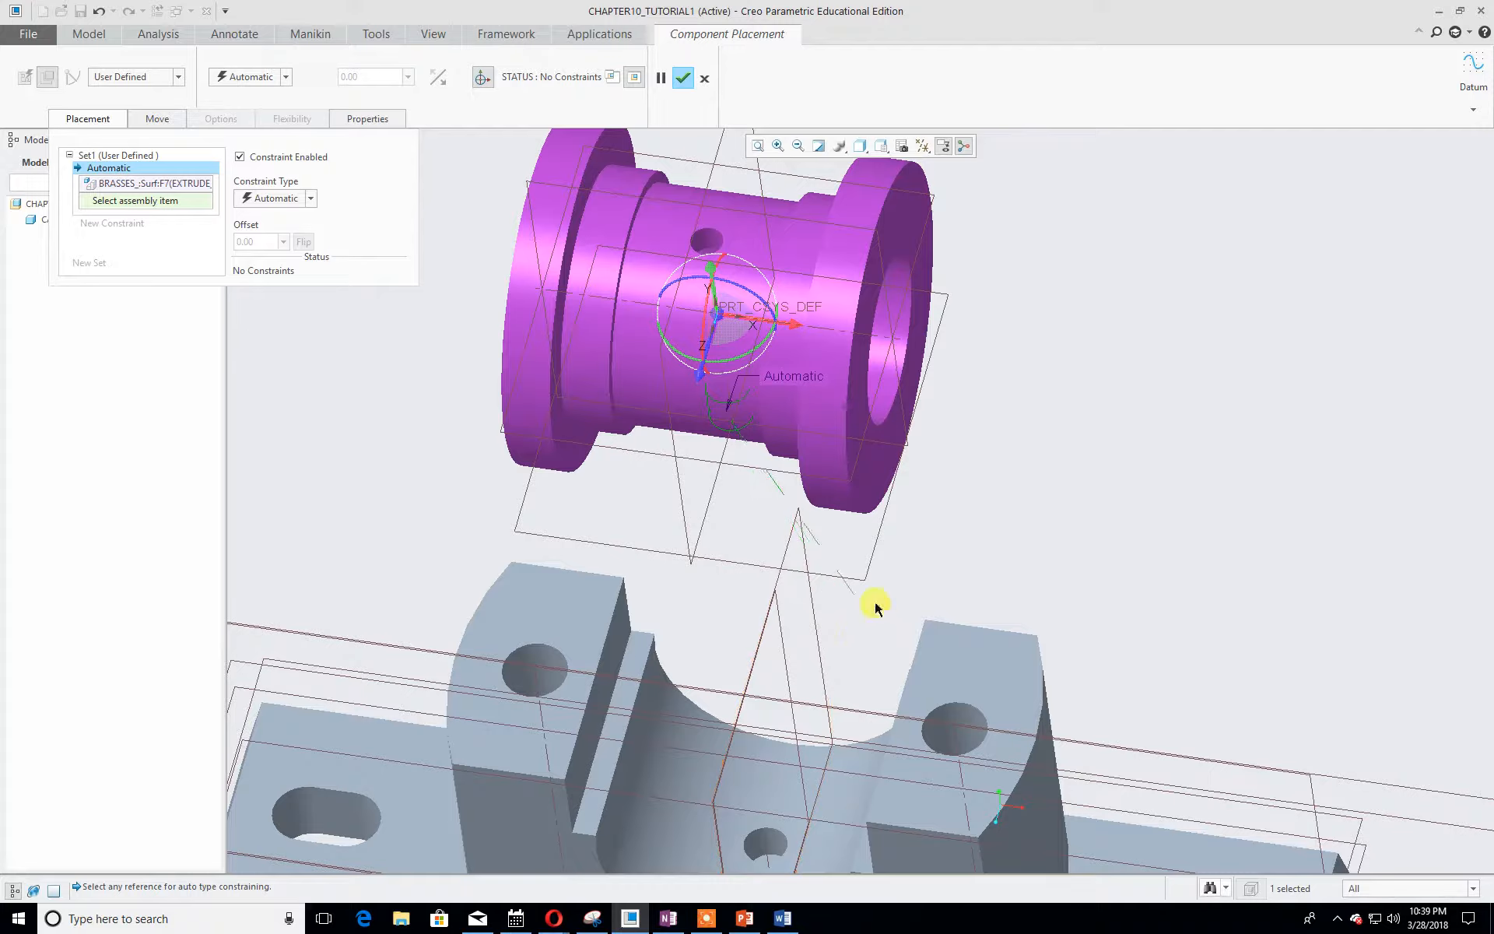
middle_click_drag(874, 592, 847, 493)
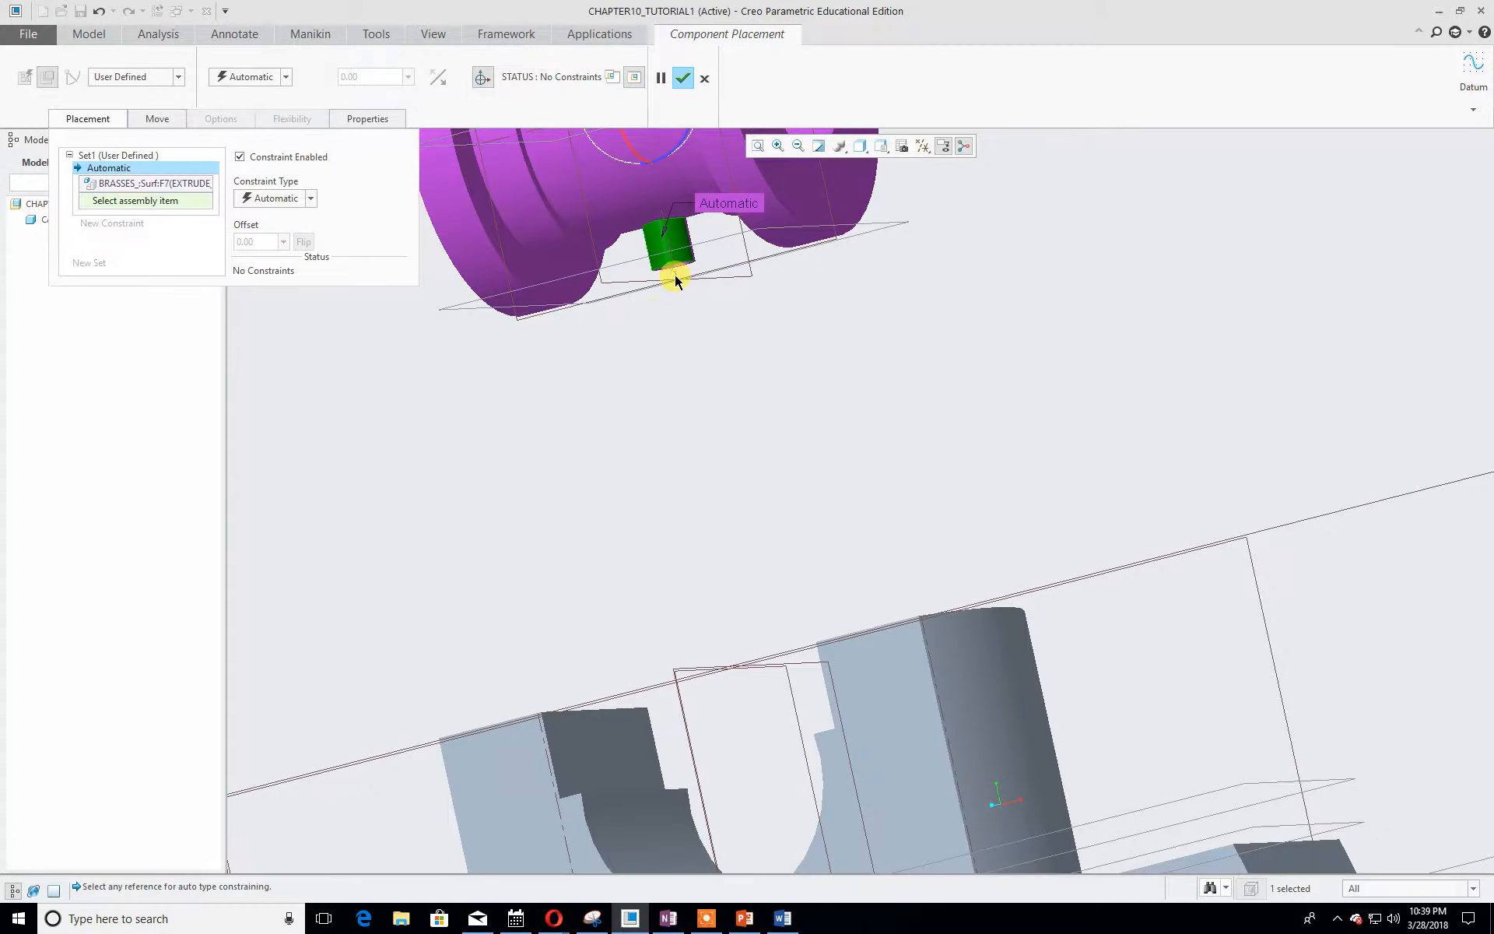
middle_click_drag(723, 452, 738, 549)
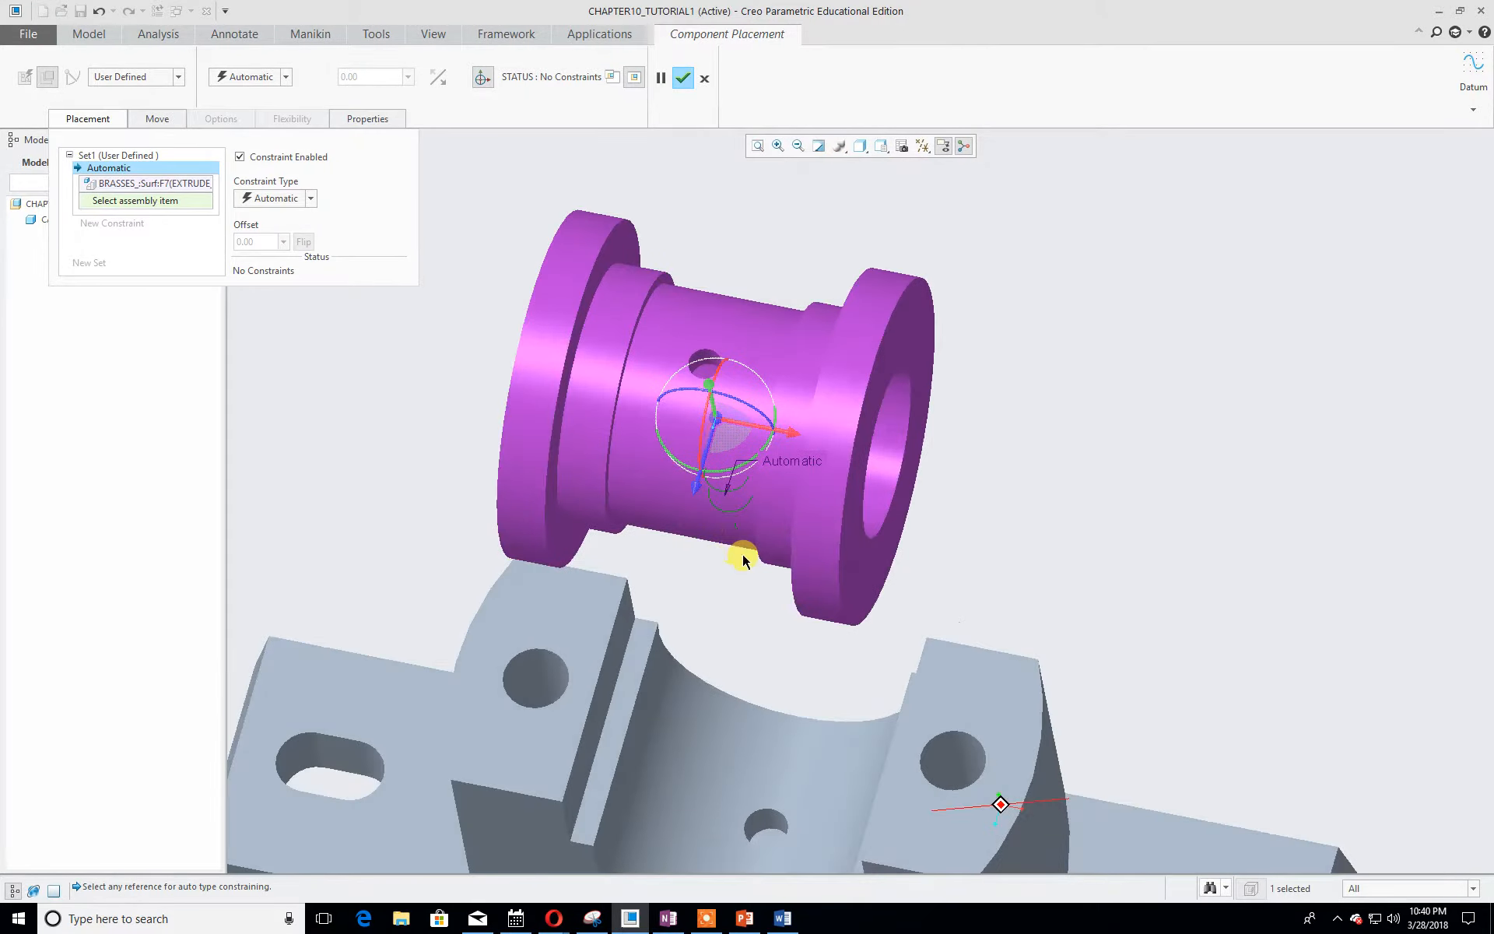
left_click(768, 825)
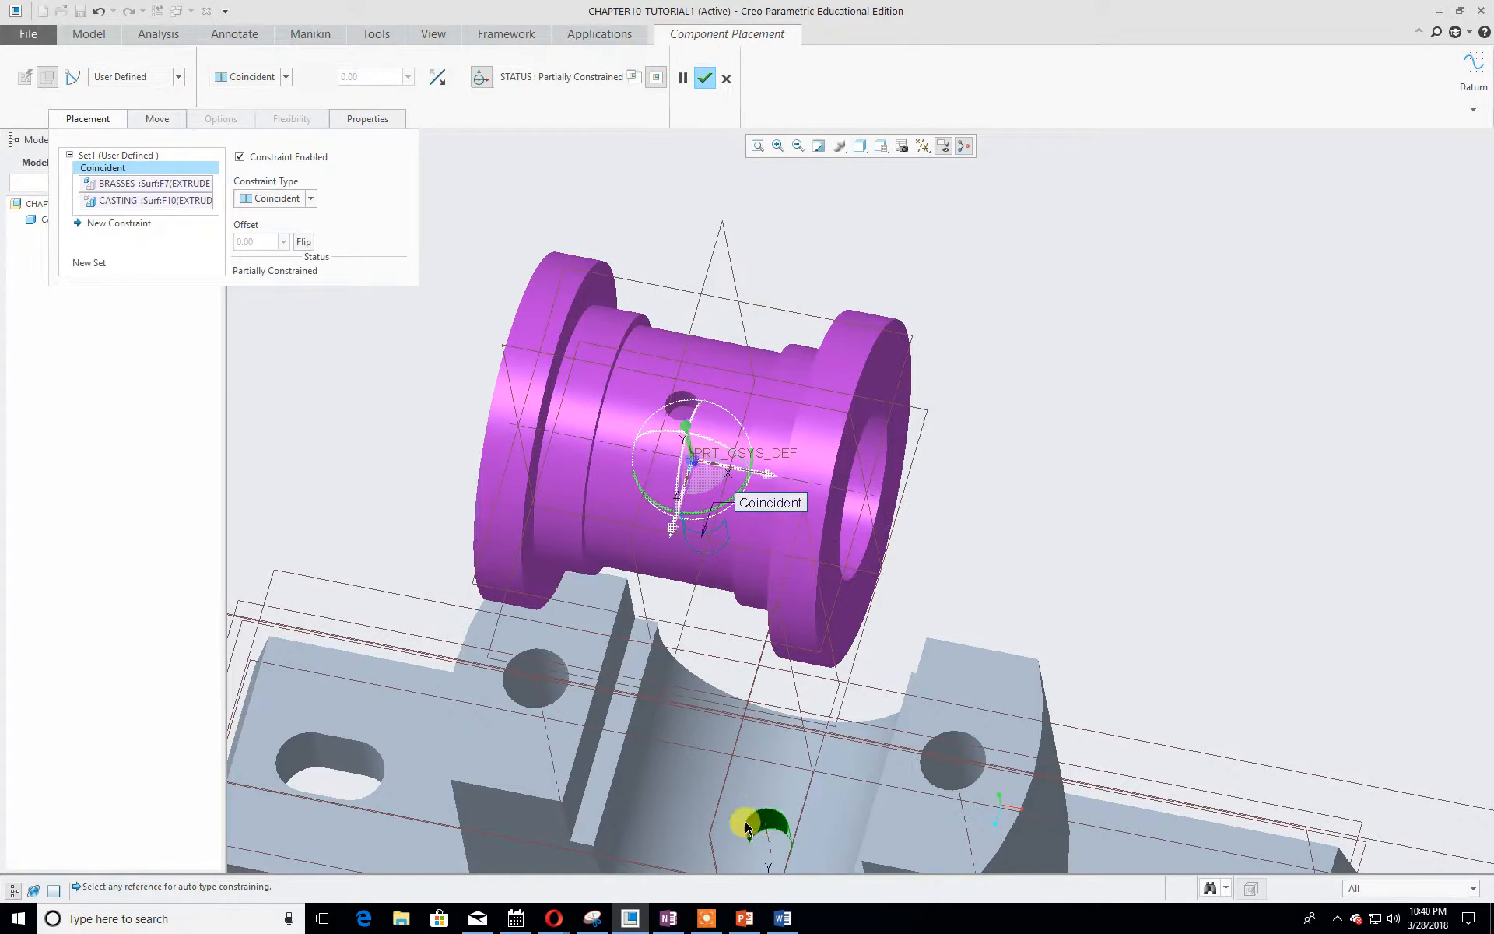
- Test the brasses' remaining freedom by sliding it along the pin axis into the casting and back up above it
middle_click_drag(690, 807, 721, 765)
scroll(721, 765, "down", 2)
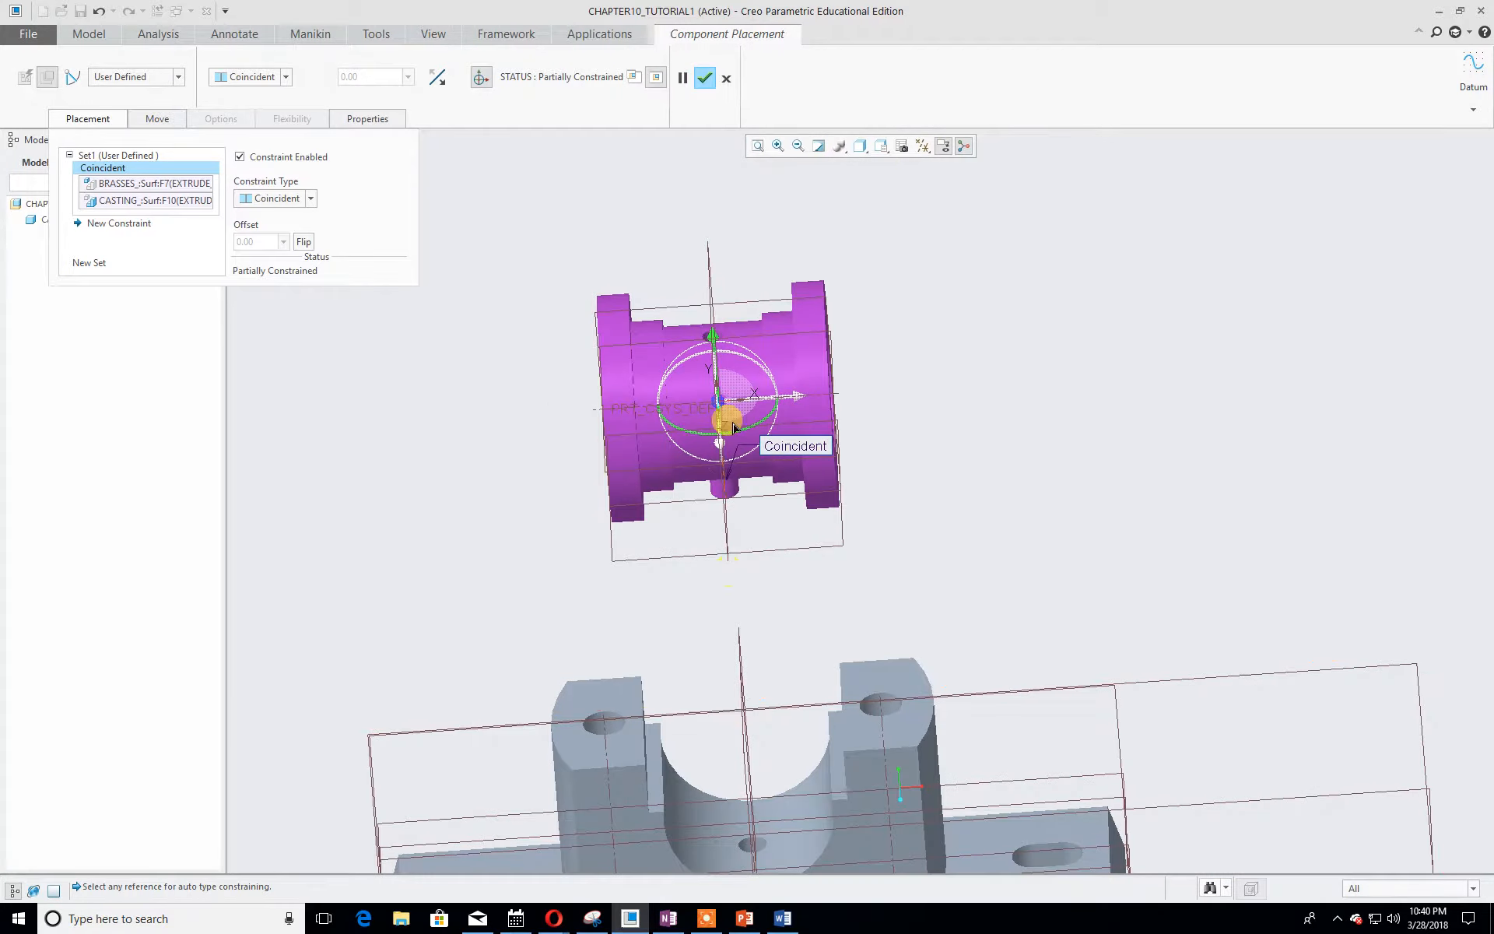
left_click_drag(714, 352, 731, 599)
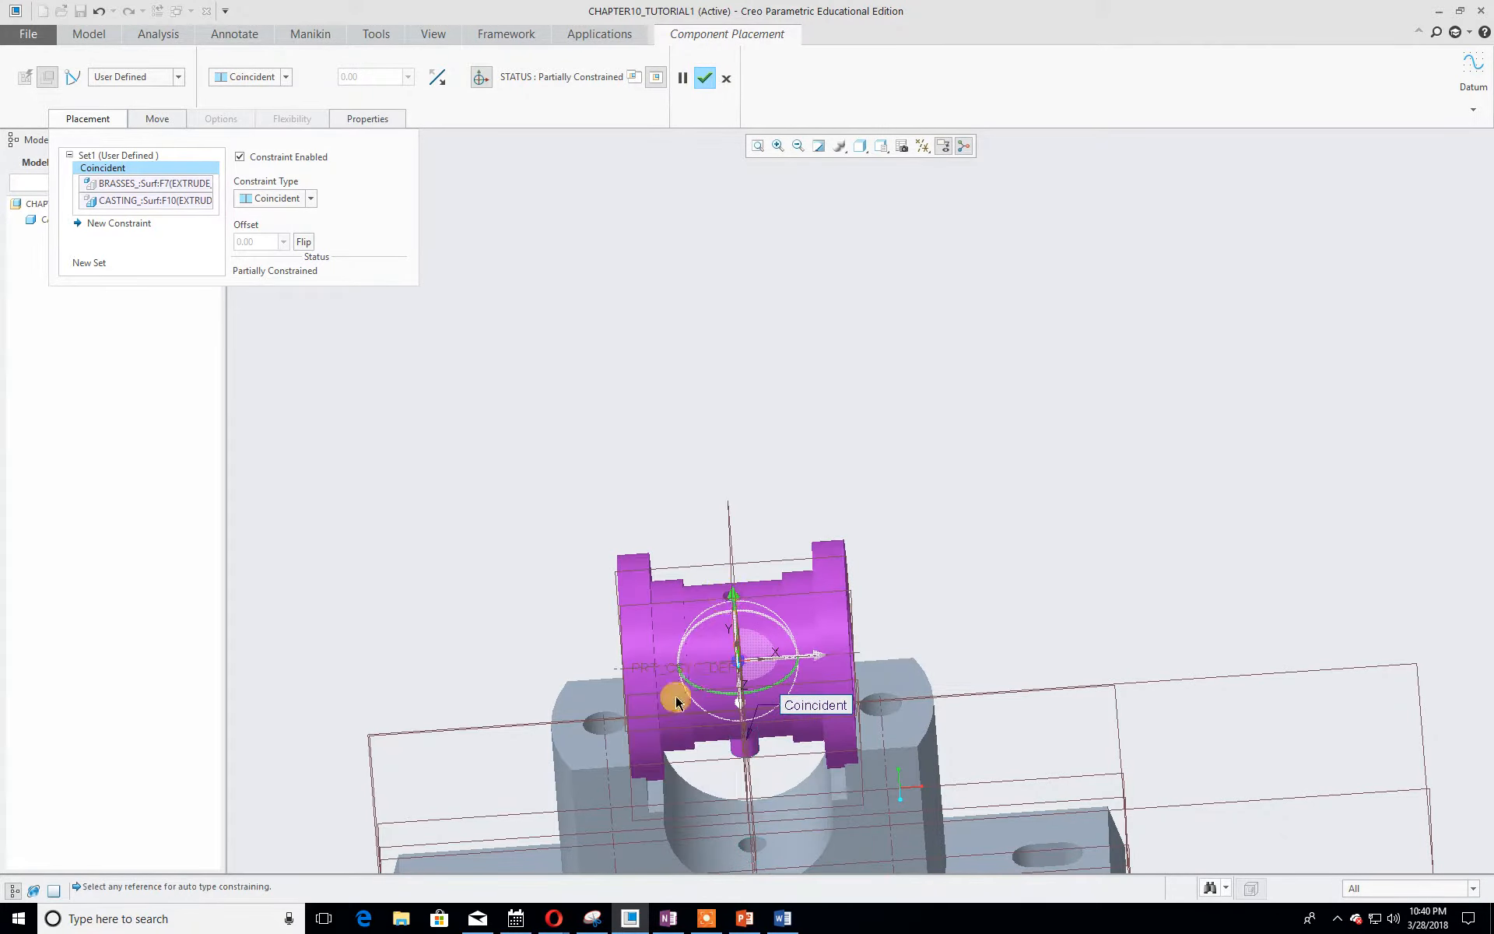
scroll(680, 698, "up", 3)
mouse_move(715, 708)
middle_mouse_down("shift")
mouse_move(653, 599)
mouse_move(666, 520)
middle_mouse_up("shift")
scroll(680, 661, "up", 3)
scroll(678, 681, "down", 6)
mouse_move(643, 541)
middle_mouse_down()
mouse_move(620, 540)
mouse_move(590, 423)
mouse_move(637, 538)
middle_mouse_up()
left_click_drag(636, 538, 574, 292)
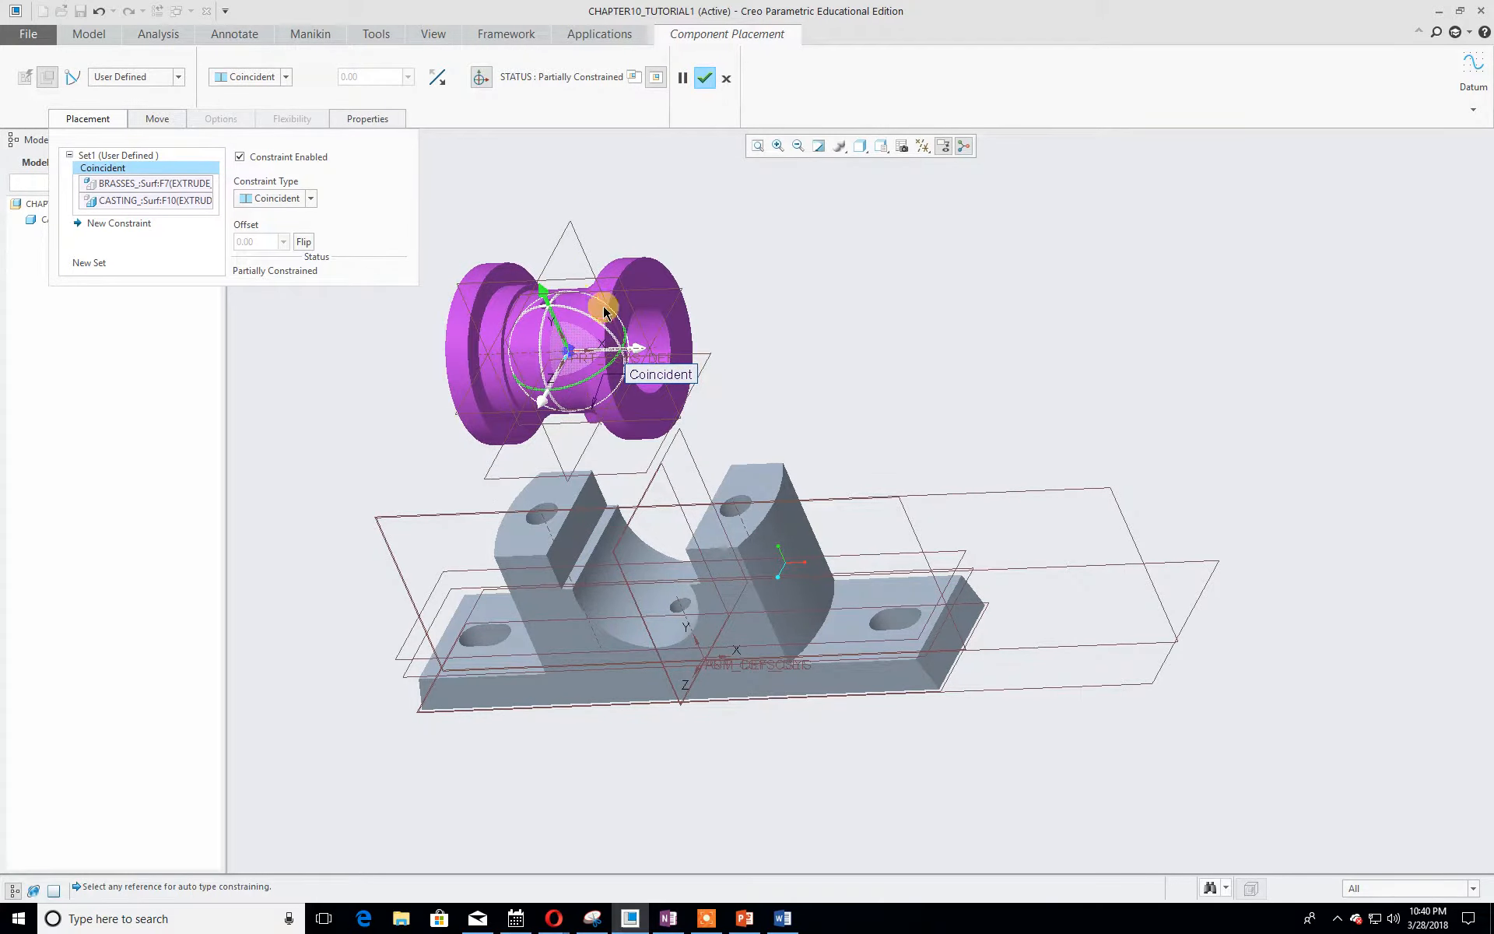
- Add a second constraint between the brasses' inner flange face and the casting's front face, and set its type to Coincident
middle_click_drag(840, 385, 849, 363)
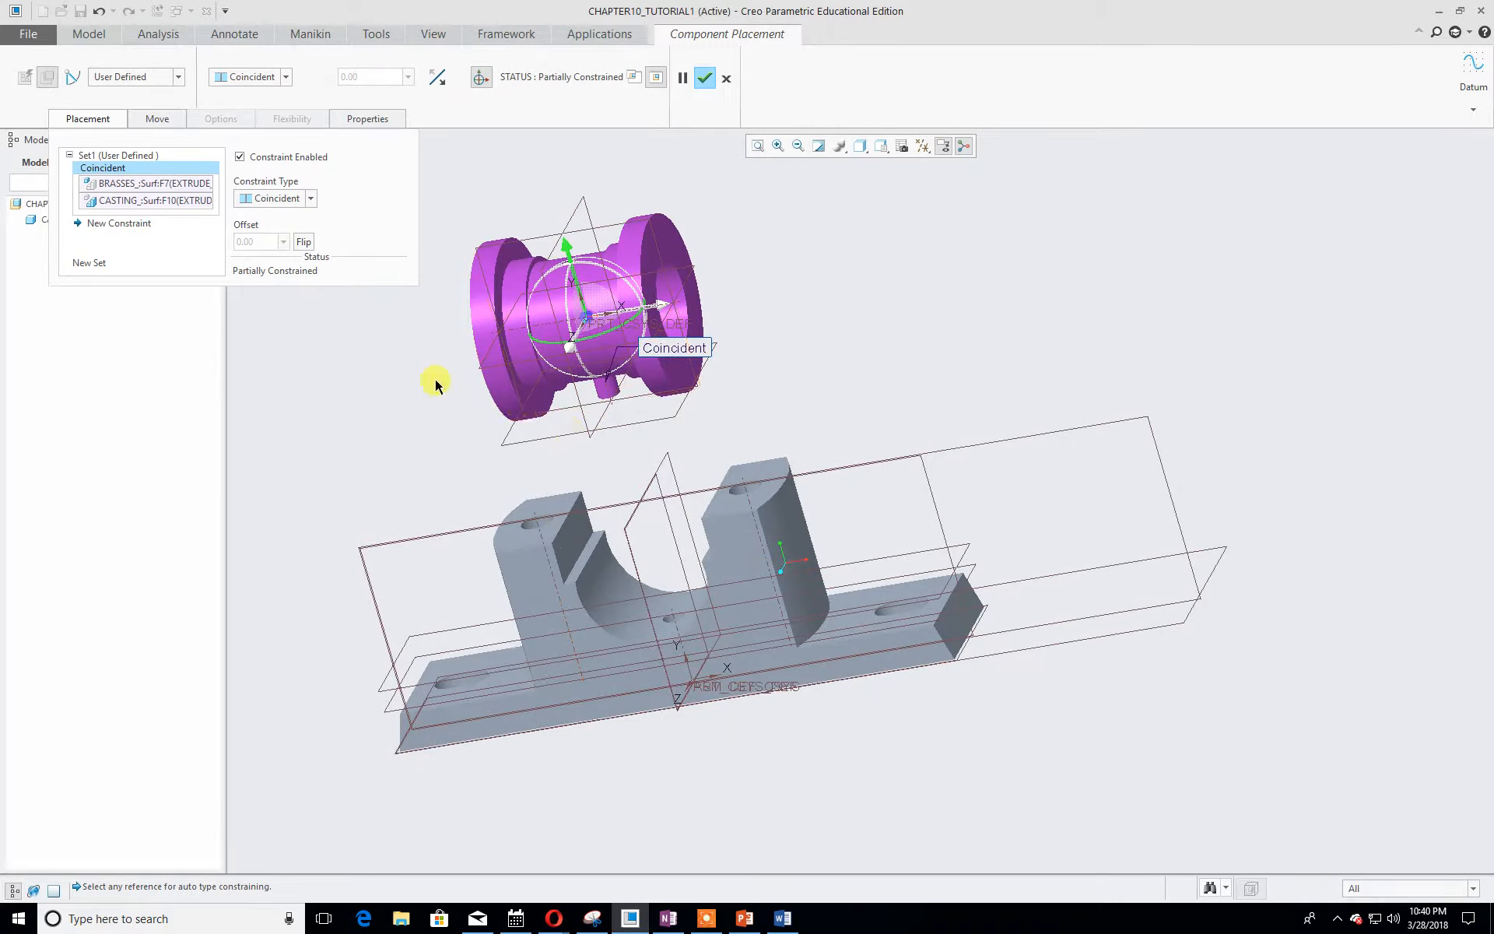
left_click(121, 223)
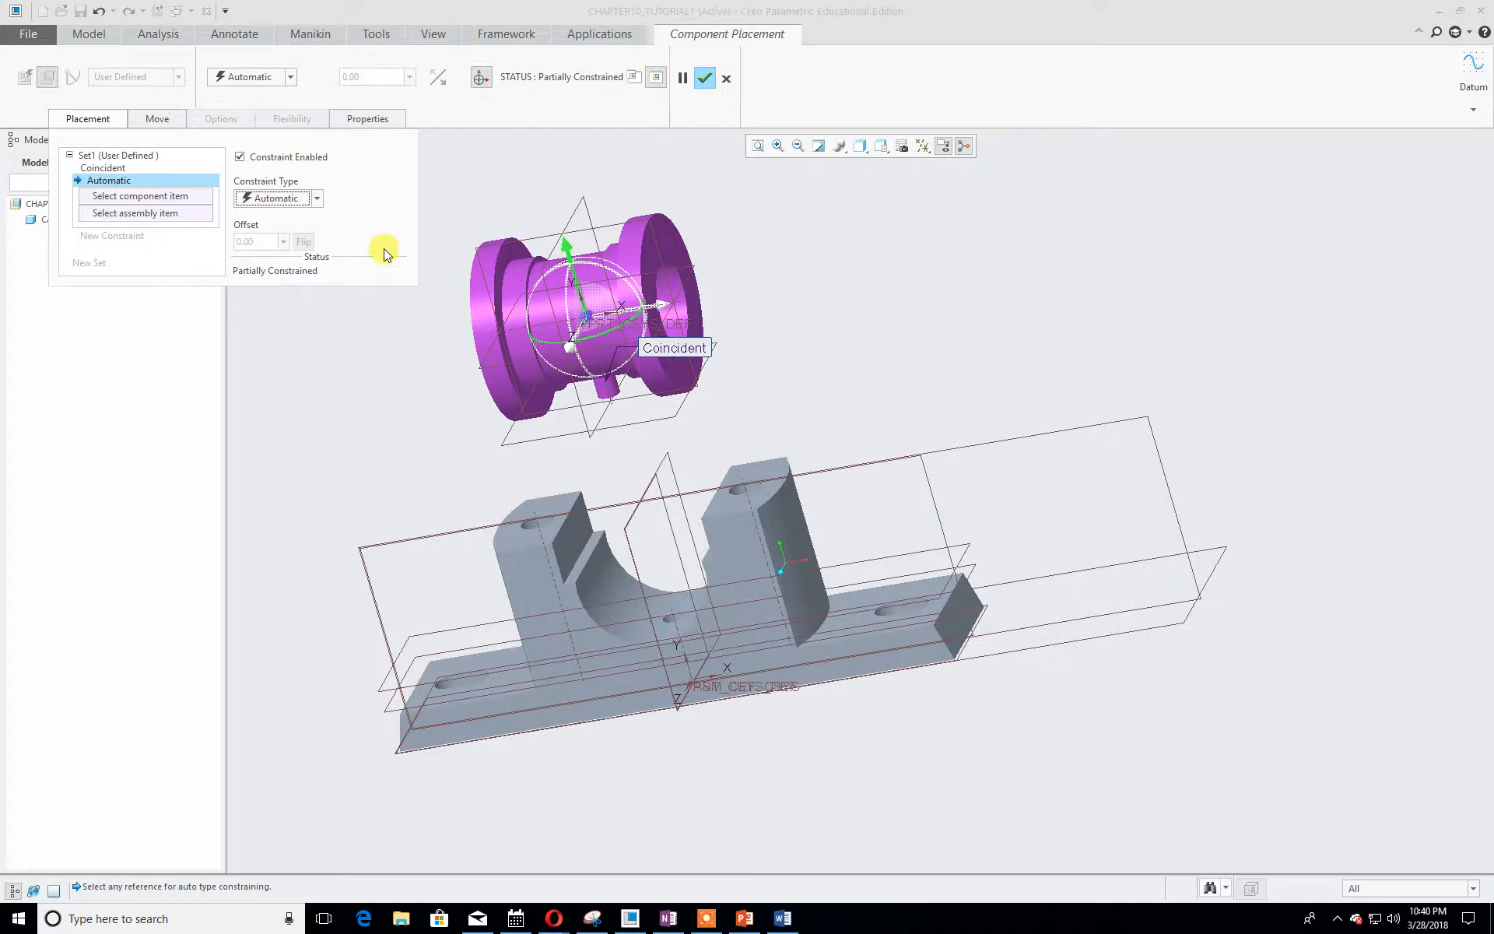
left_click_drag(0, 181, 801, 212)
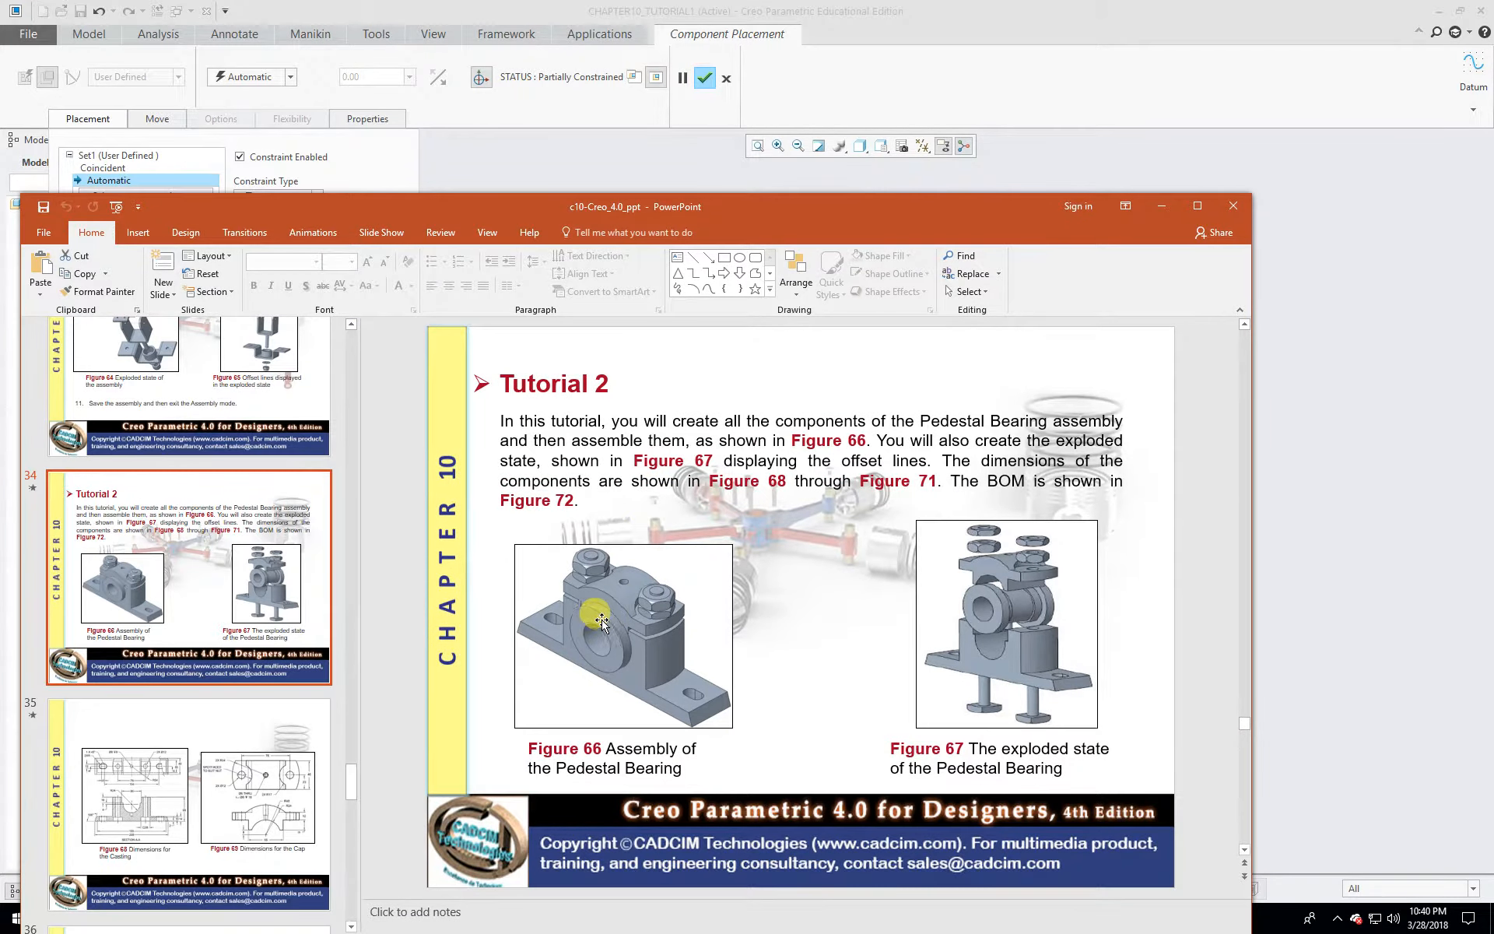
left_click_drag(684, 204, 0, 204)
left_click_drag(0, 87, 0, 87)
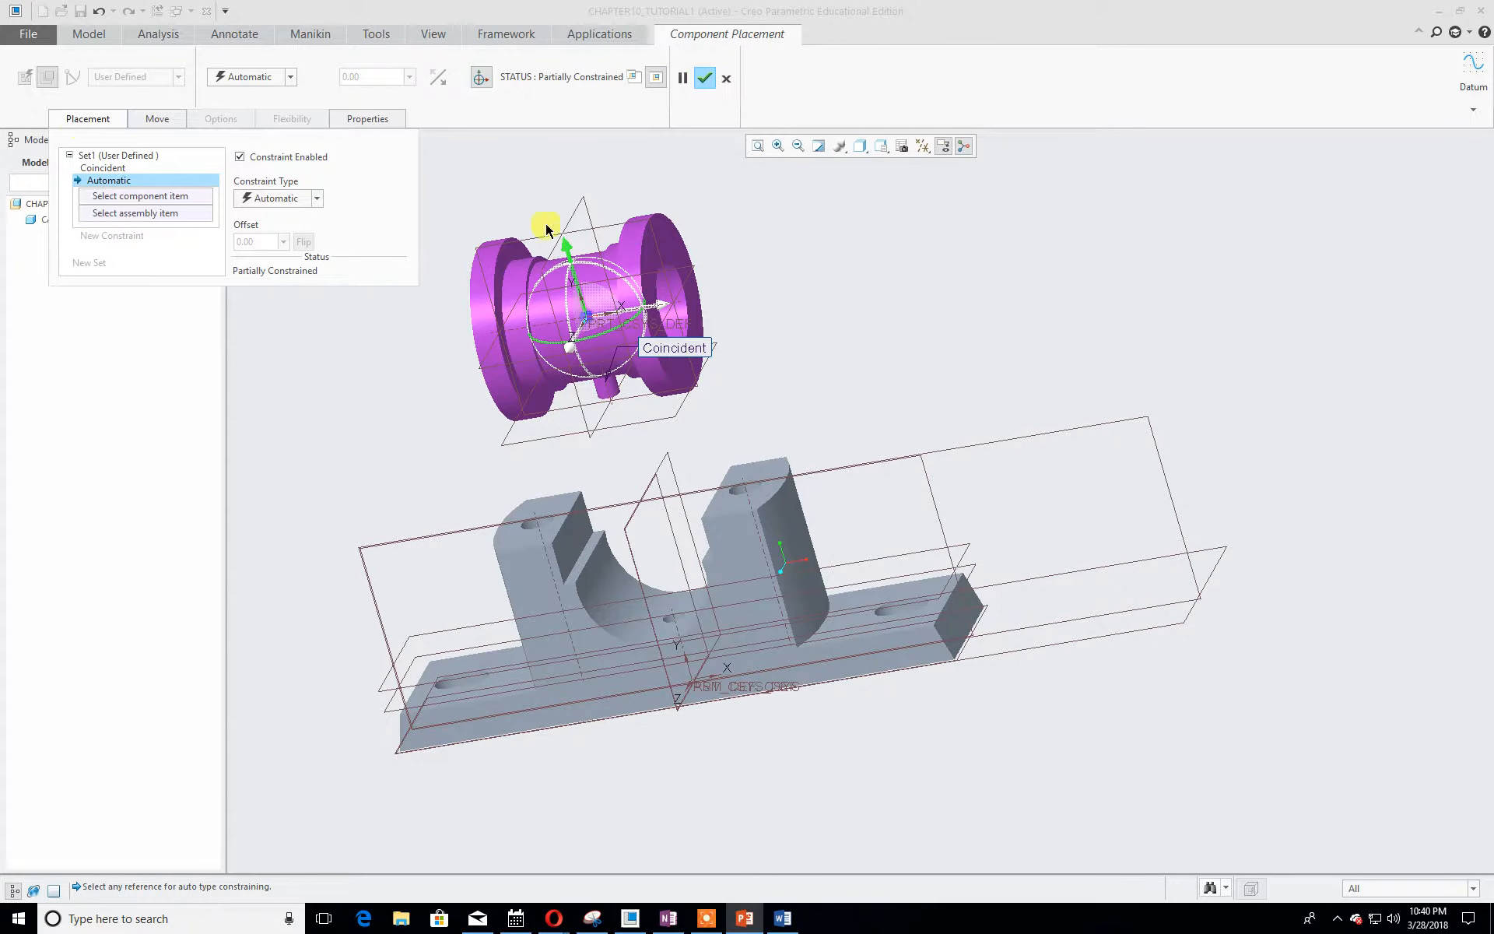
middle_click_drag(876, 307, 854, 323)
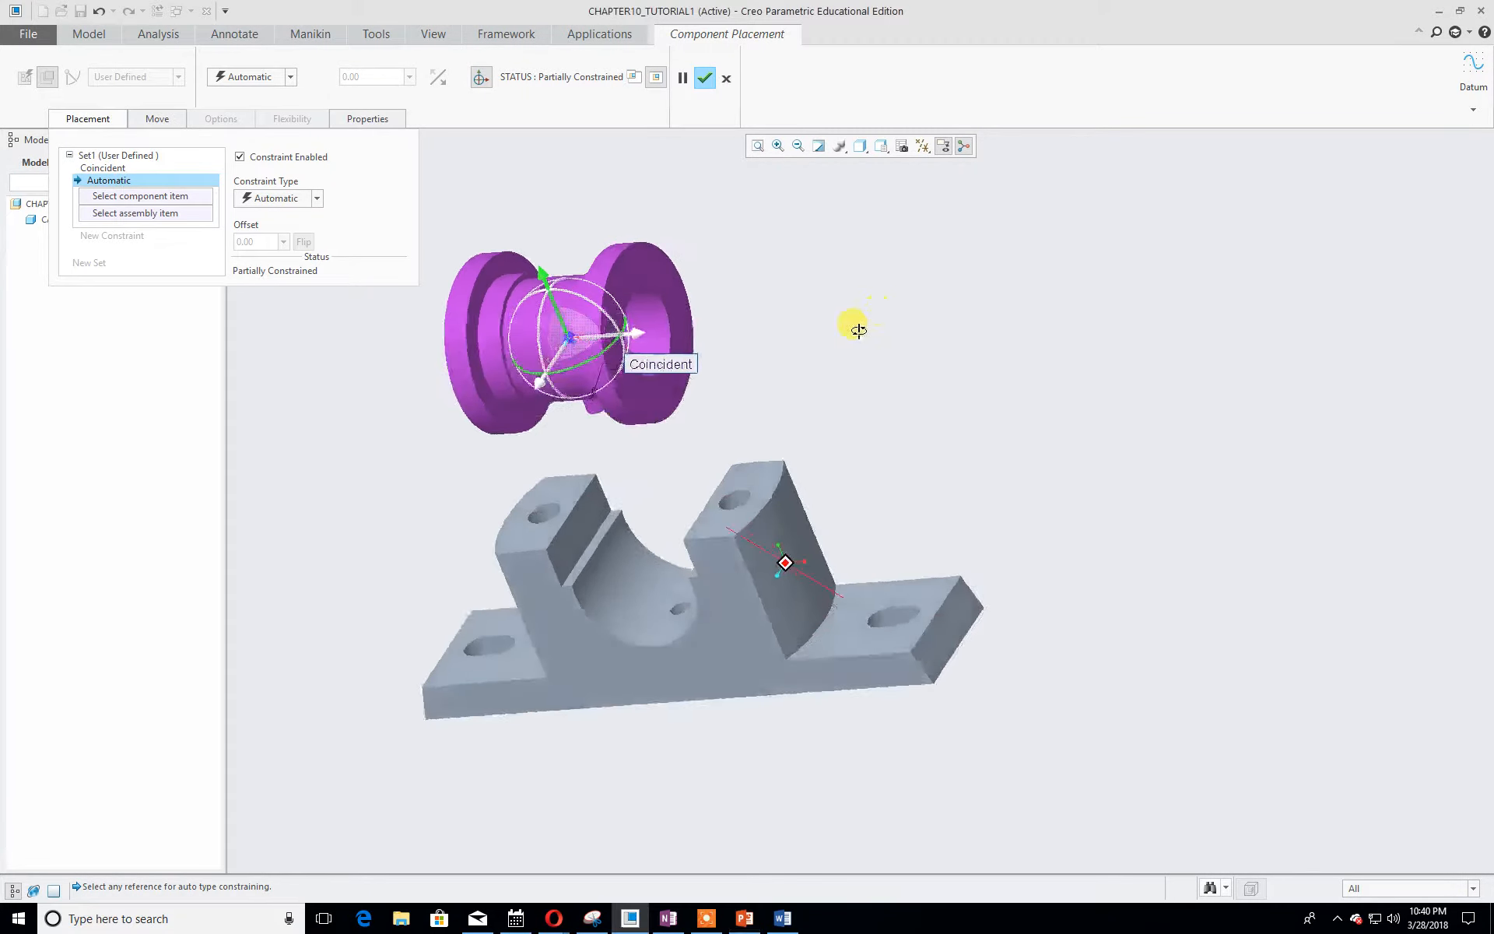
left_click(468, 354)
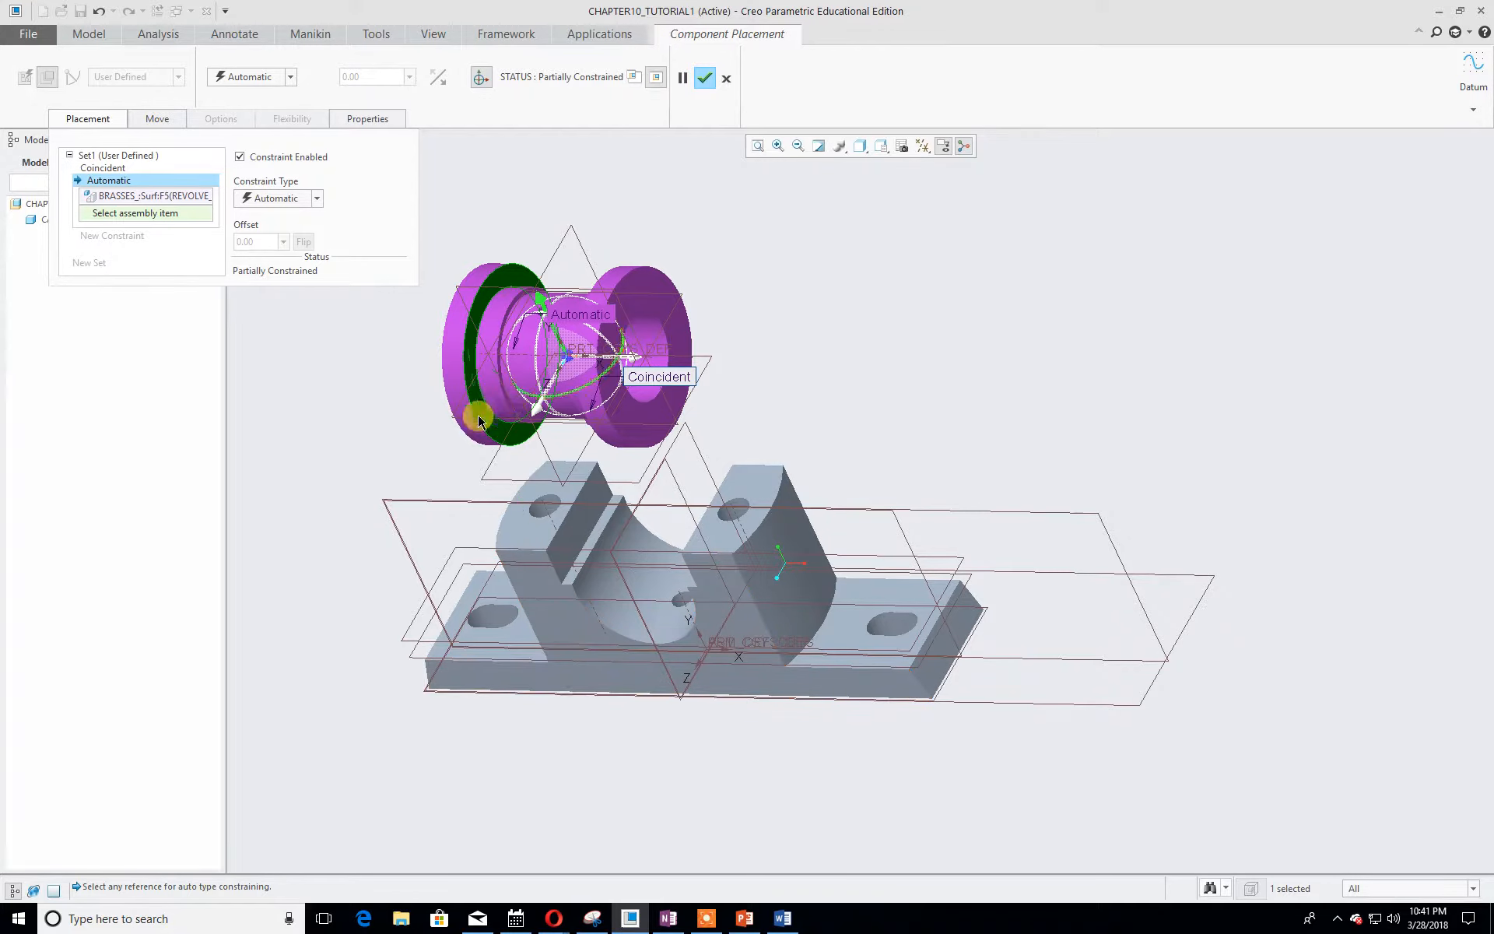
left_click(563, 621)
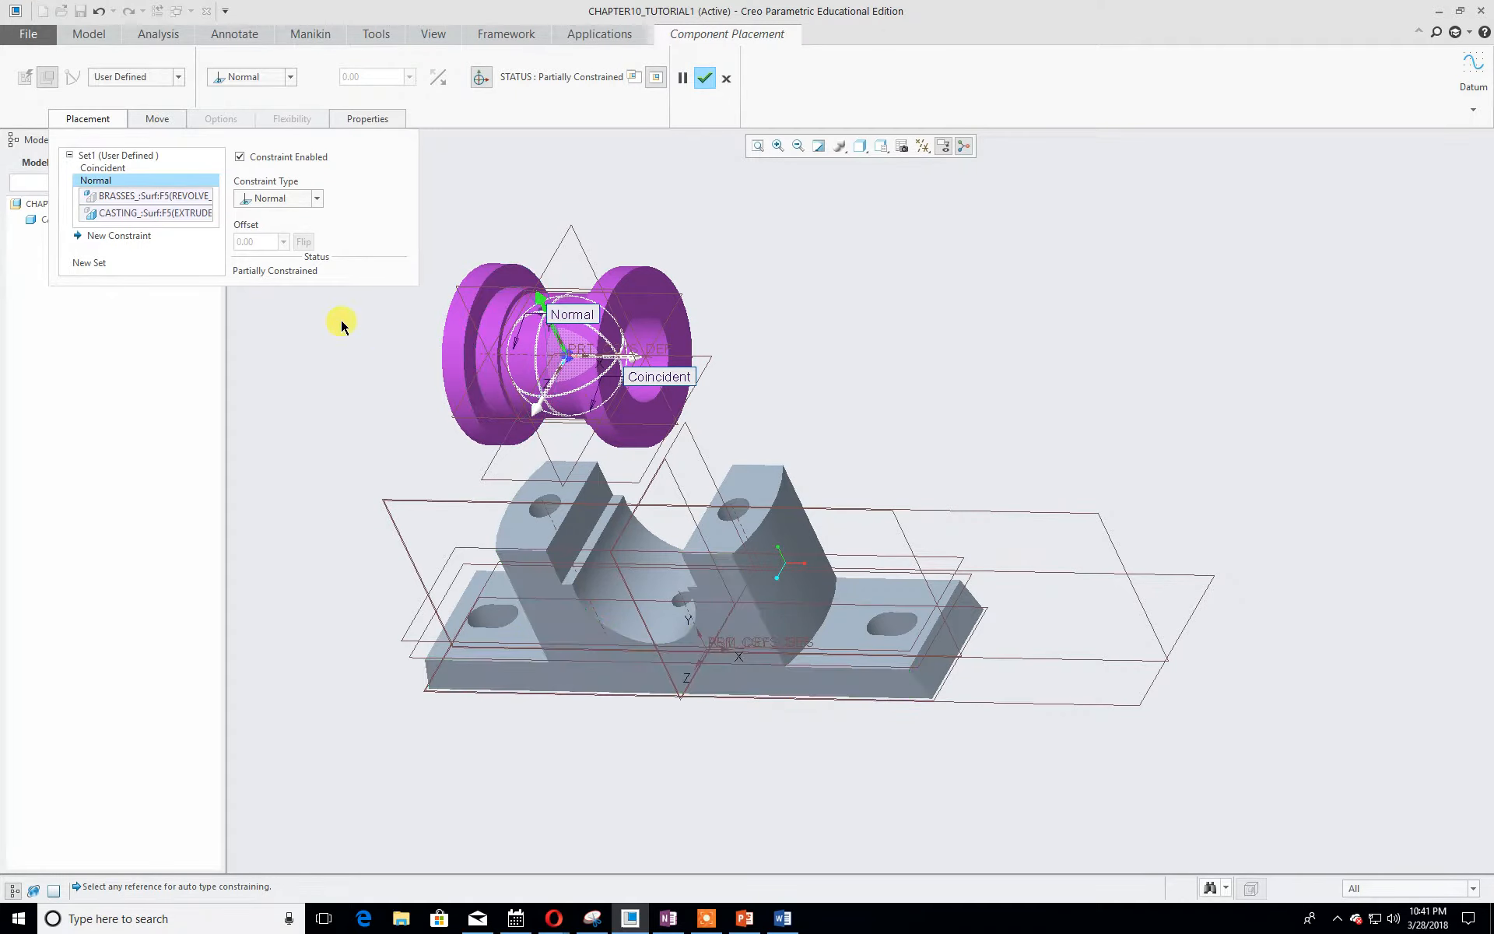
left_click(317, 198)
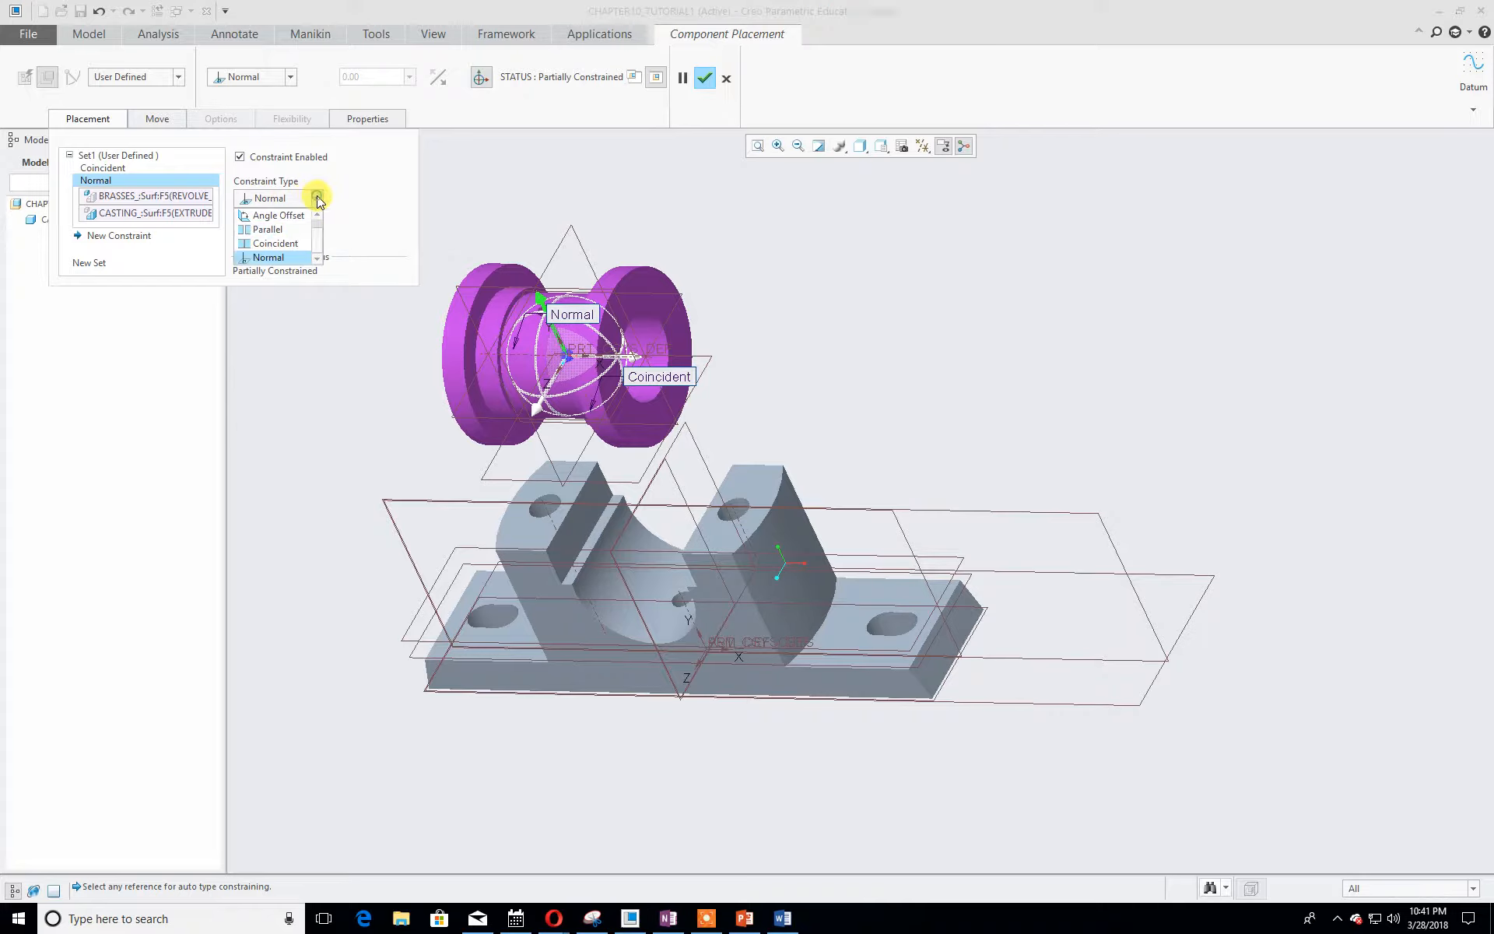
left_click(300, 246)
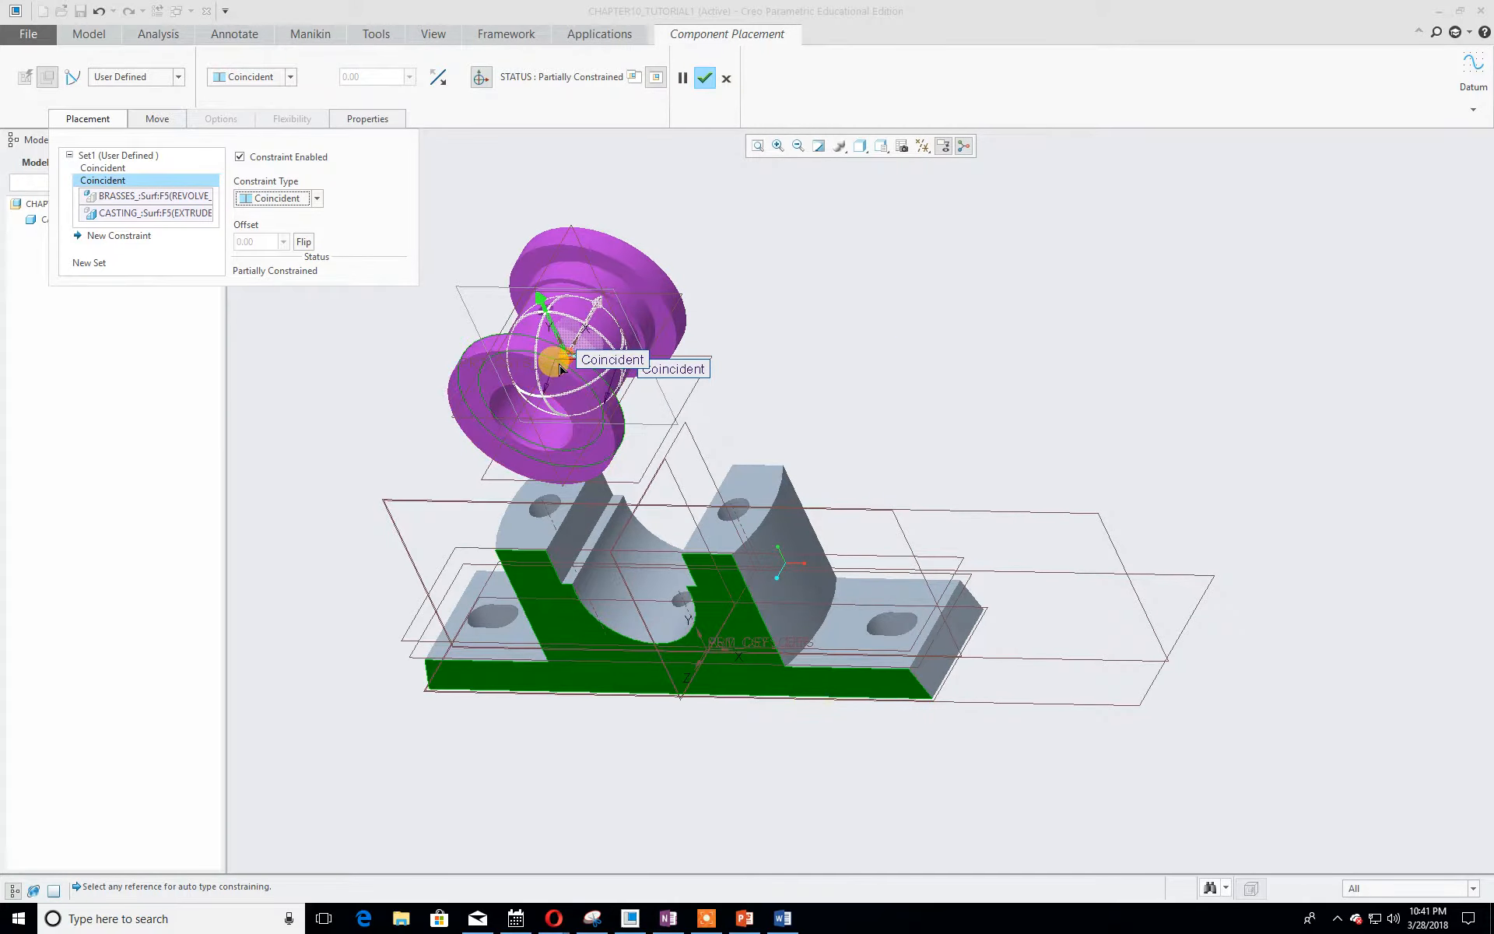
- Examine the orientation of the brasses relative to the casting from several angles, shifting the part slightly along its free axis
middle_click_drag(1048, 534, 1016, 584)
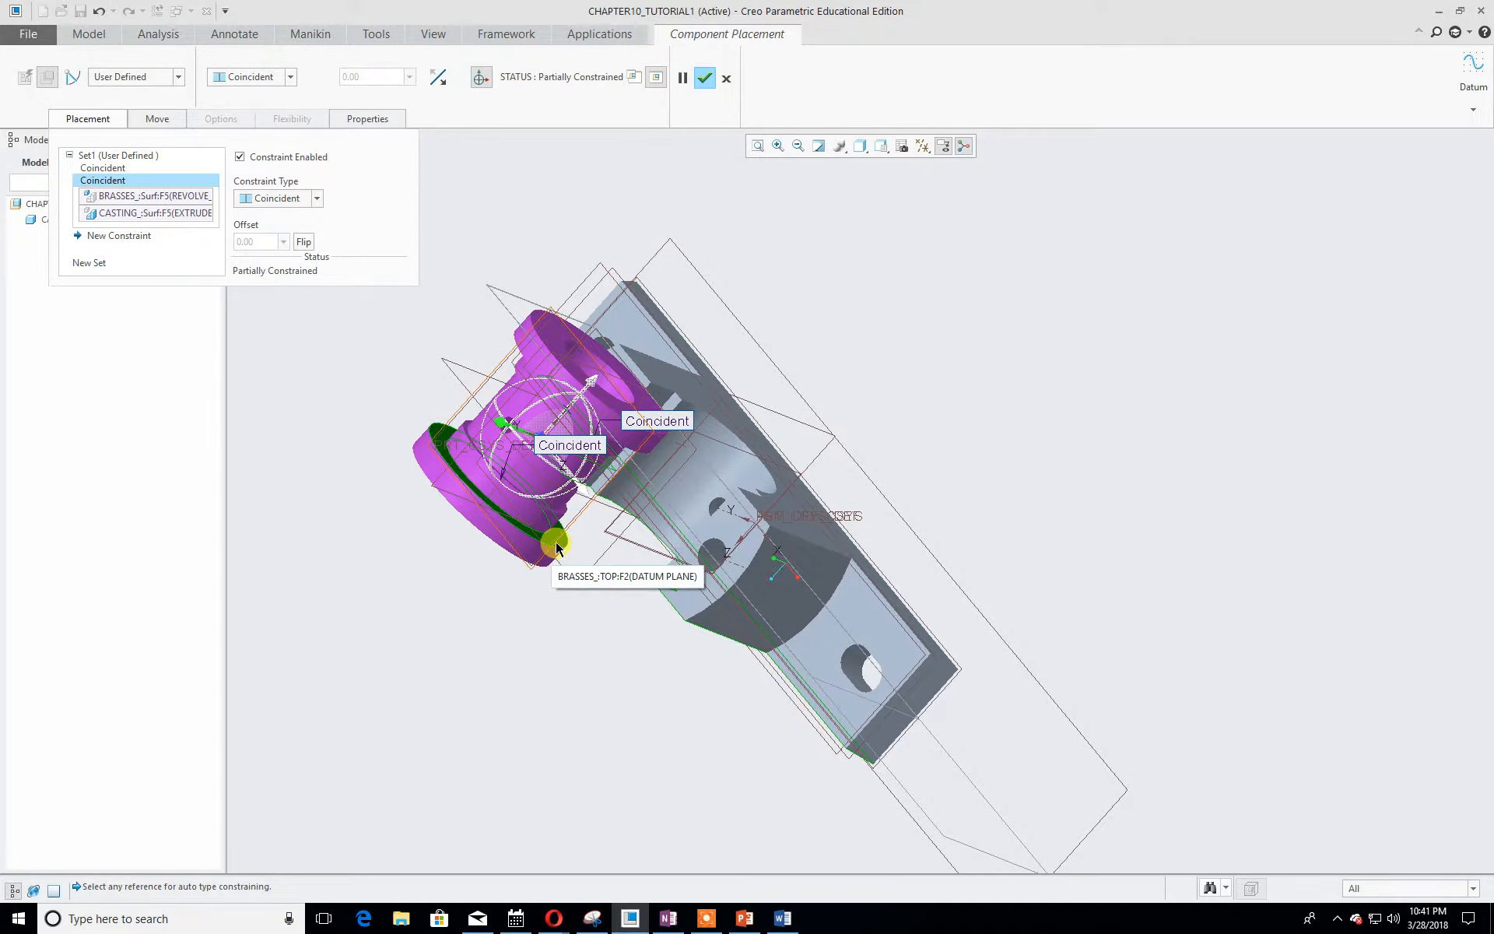
key("ctrl+d")
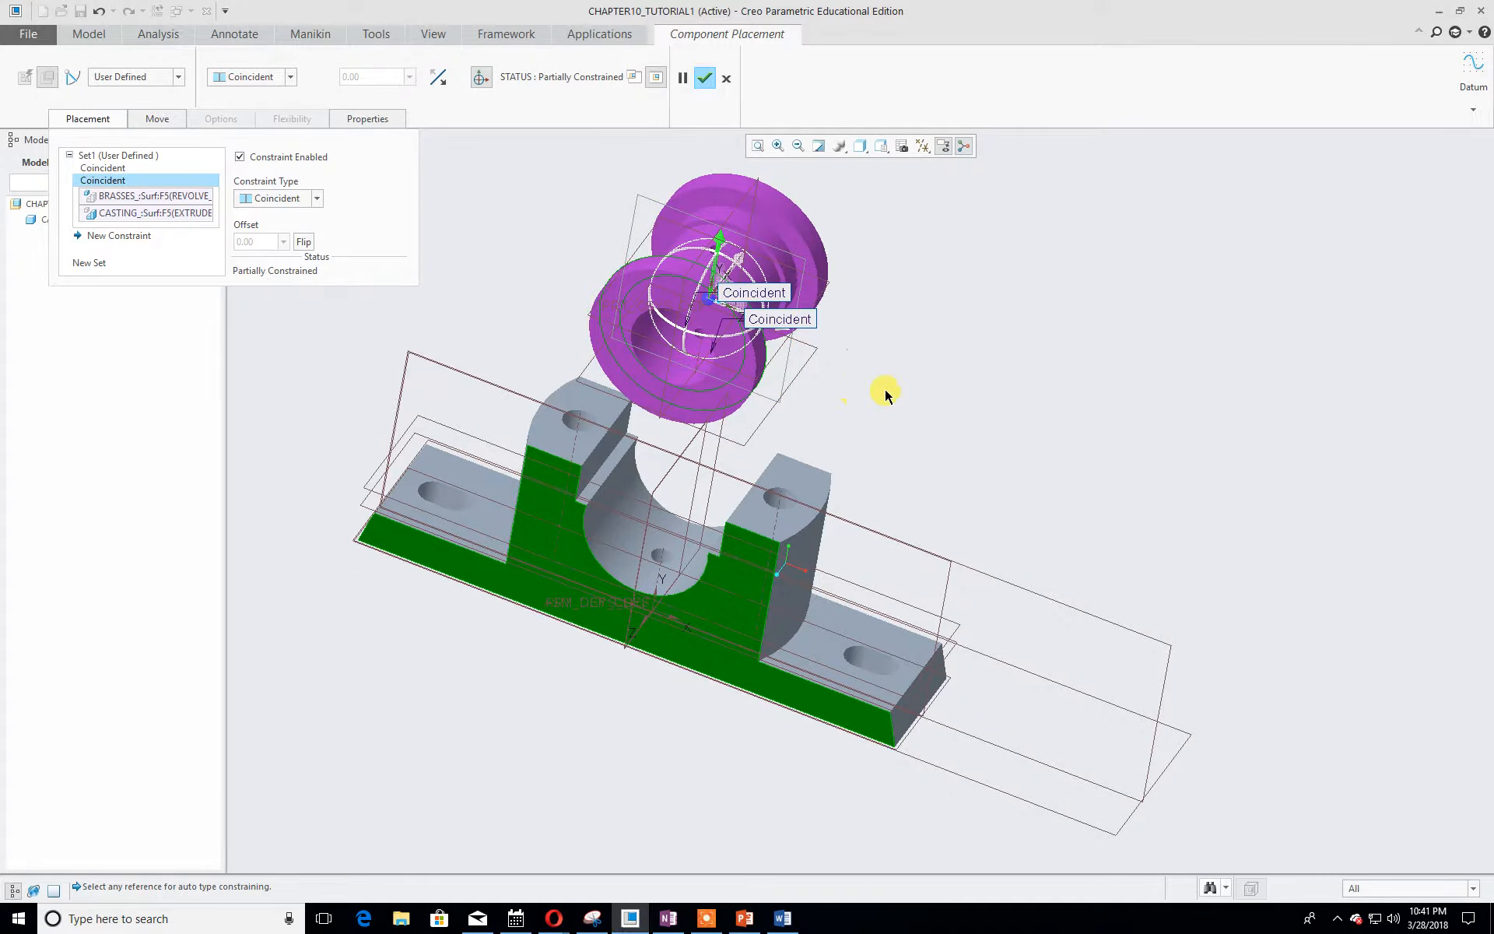
middle_click_drag(990, 403, 1109, 311)
mouse_move(1021, 347)
middle_mouse_down()
mouse_move(1001, 366)
mouse_move(1044, 340)
mouse_move(1050, 440)
mouse_move(1117, 376)
mouse_move(1141, 386)
mouse_move(1107, 403)
mouse_move(1018, 358)
mouse_move(1027, 370)
middle_mouse_up()
left_click_drag(607, 203, 654, 216)
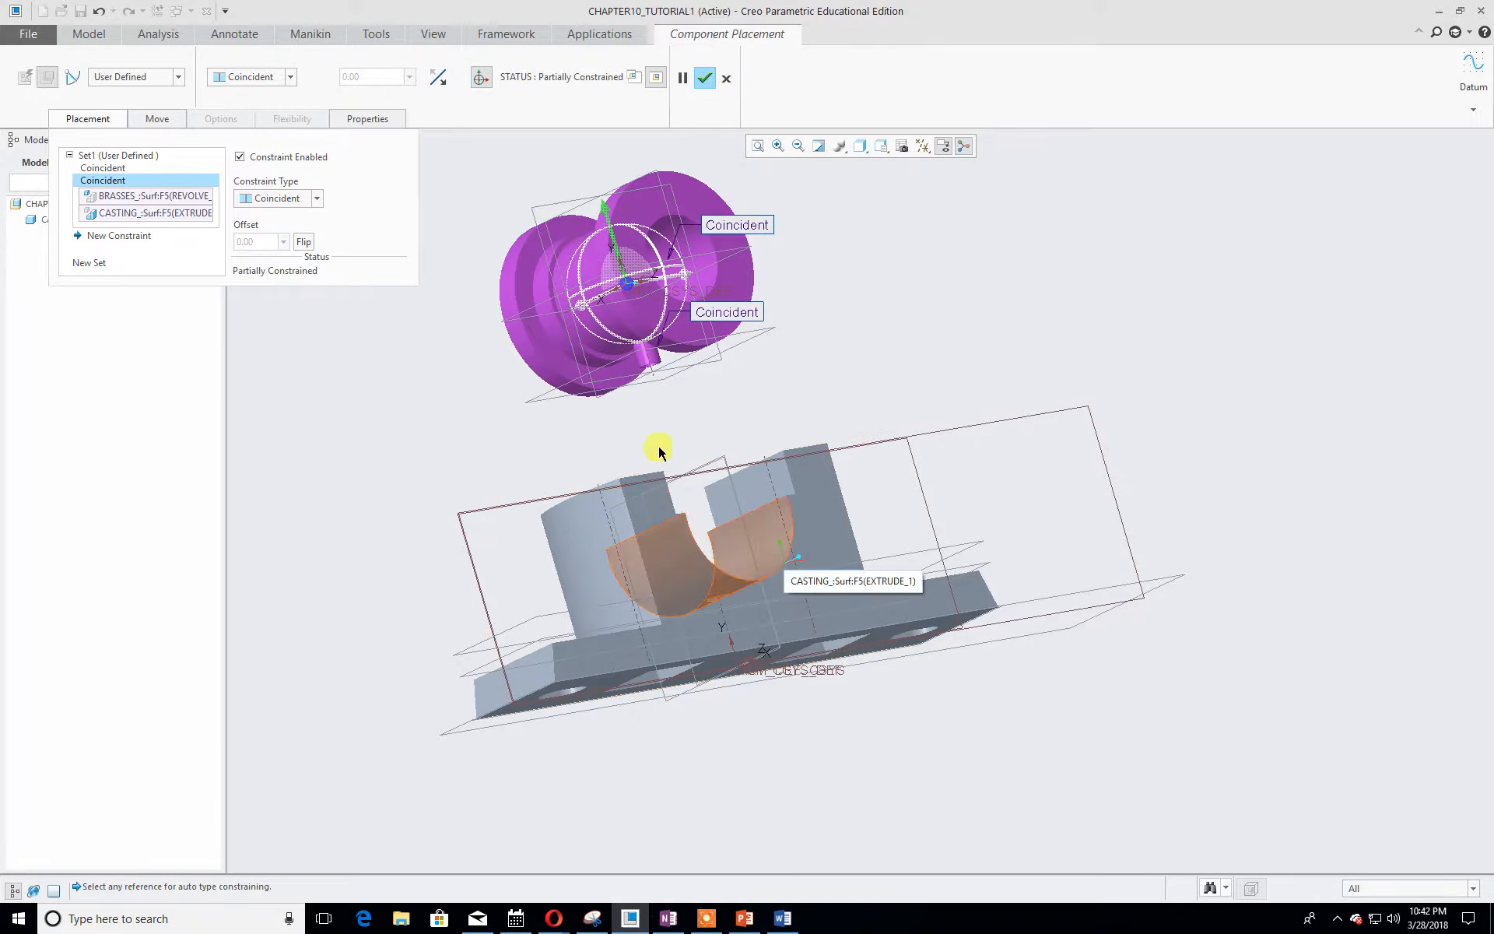
- Add a third constraint between the brasses' cylindrical body surface and the casting's semicircular seat, using the automatically assigned Oriented type
left_click(117, 235)
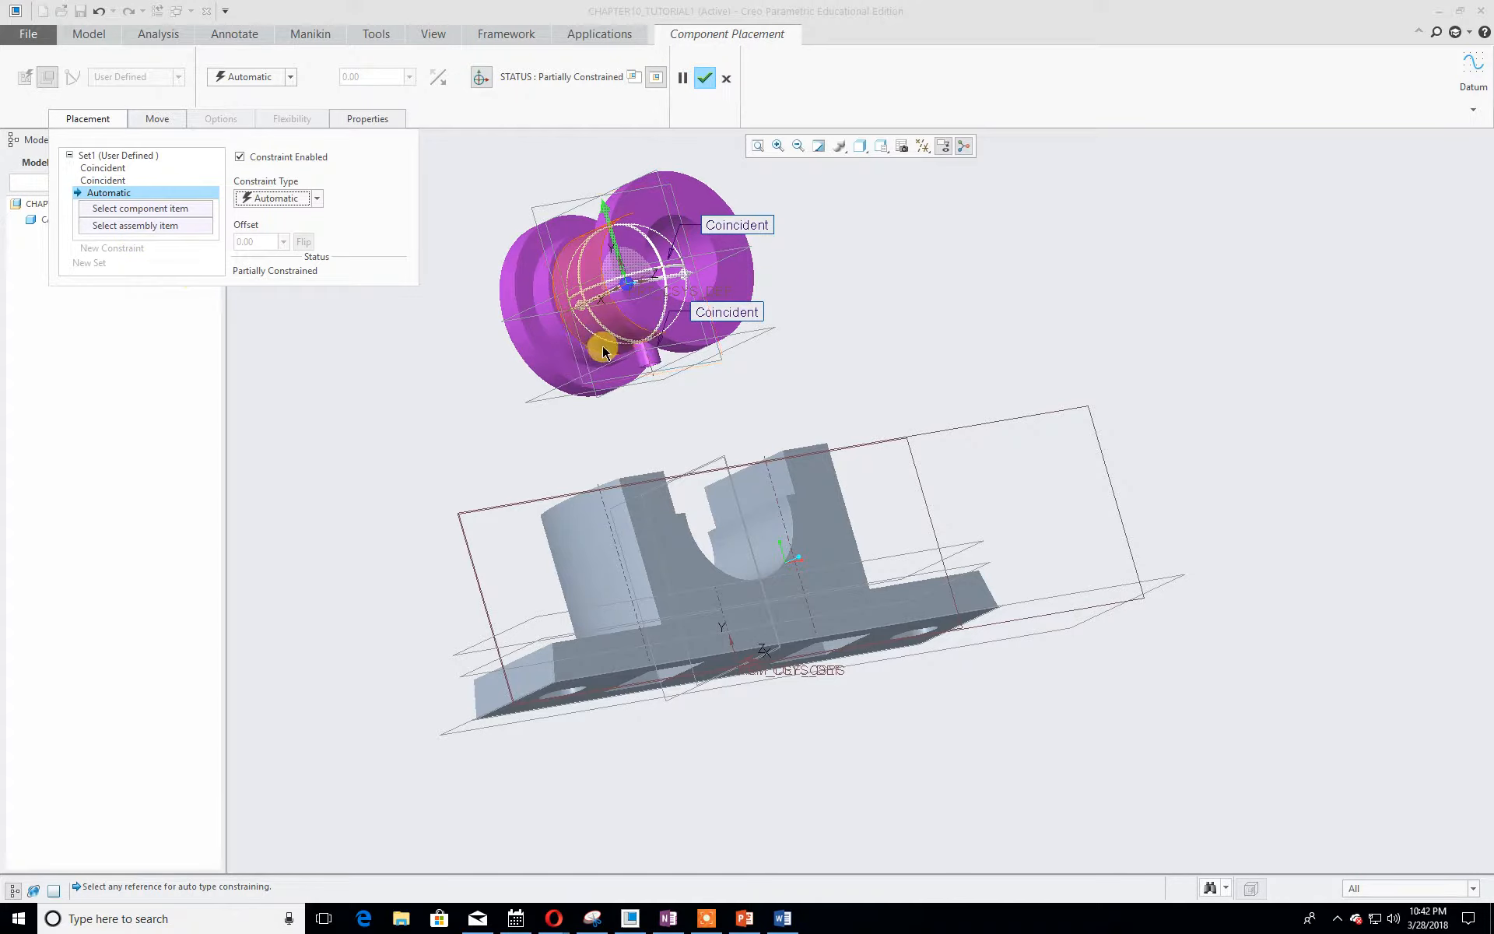
middle_click_drag(643, 375, 632, 328)
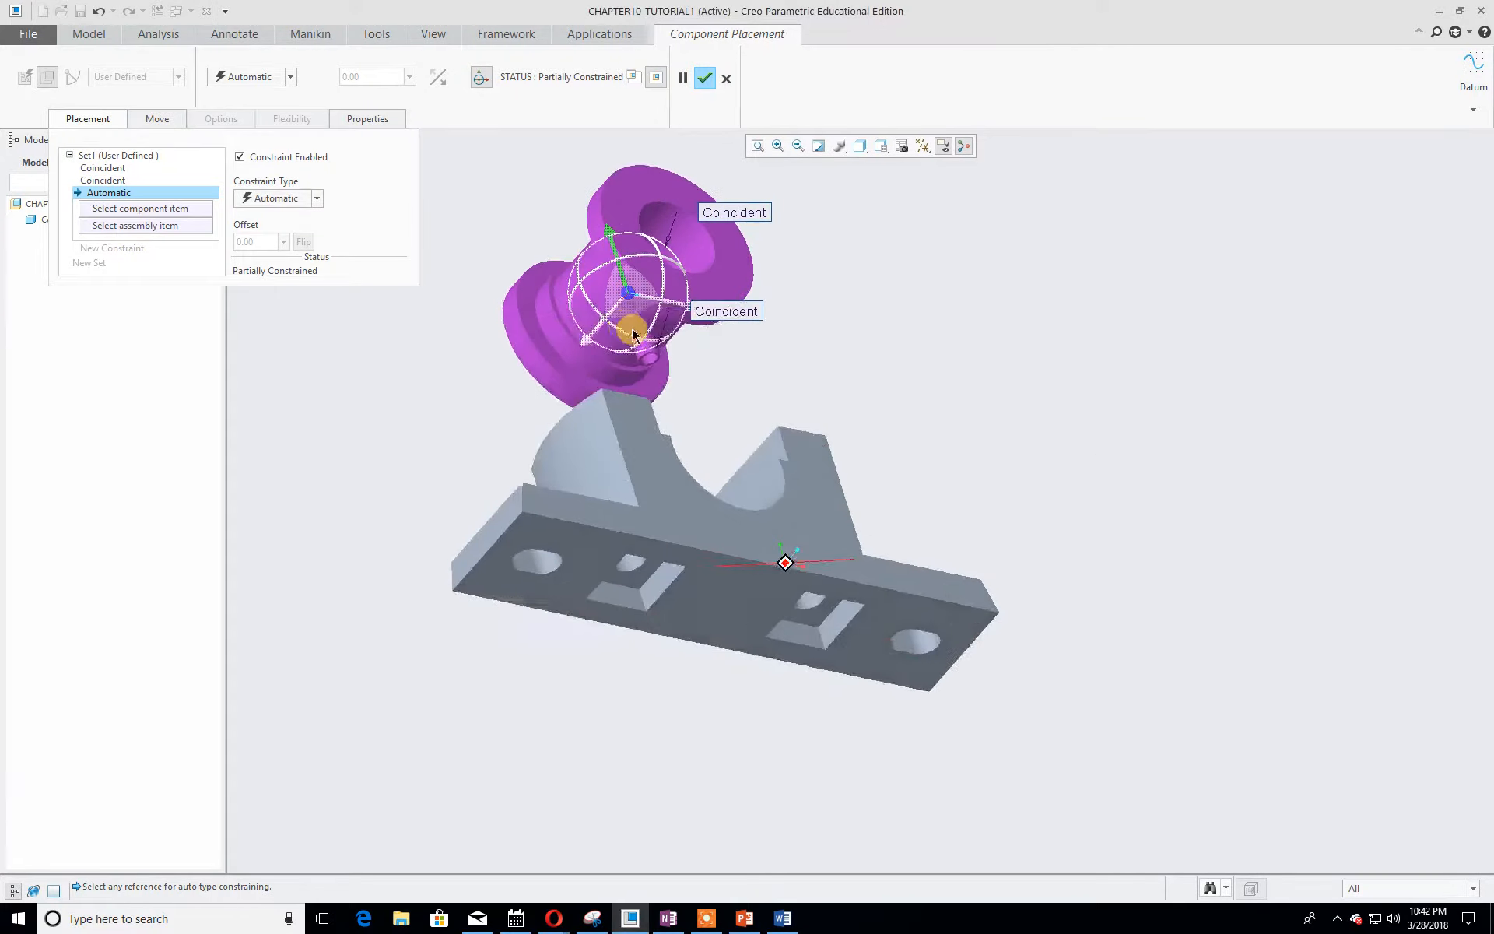
scroll(639, 356, "up", 3)
scroll(640, 359, "down", 5)
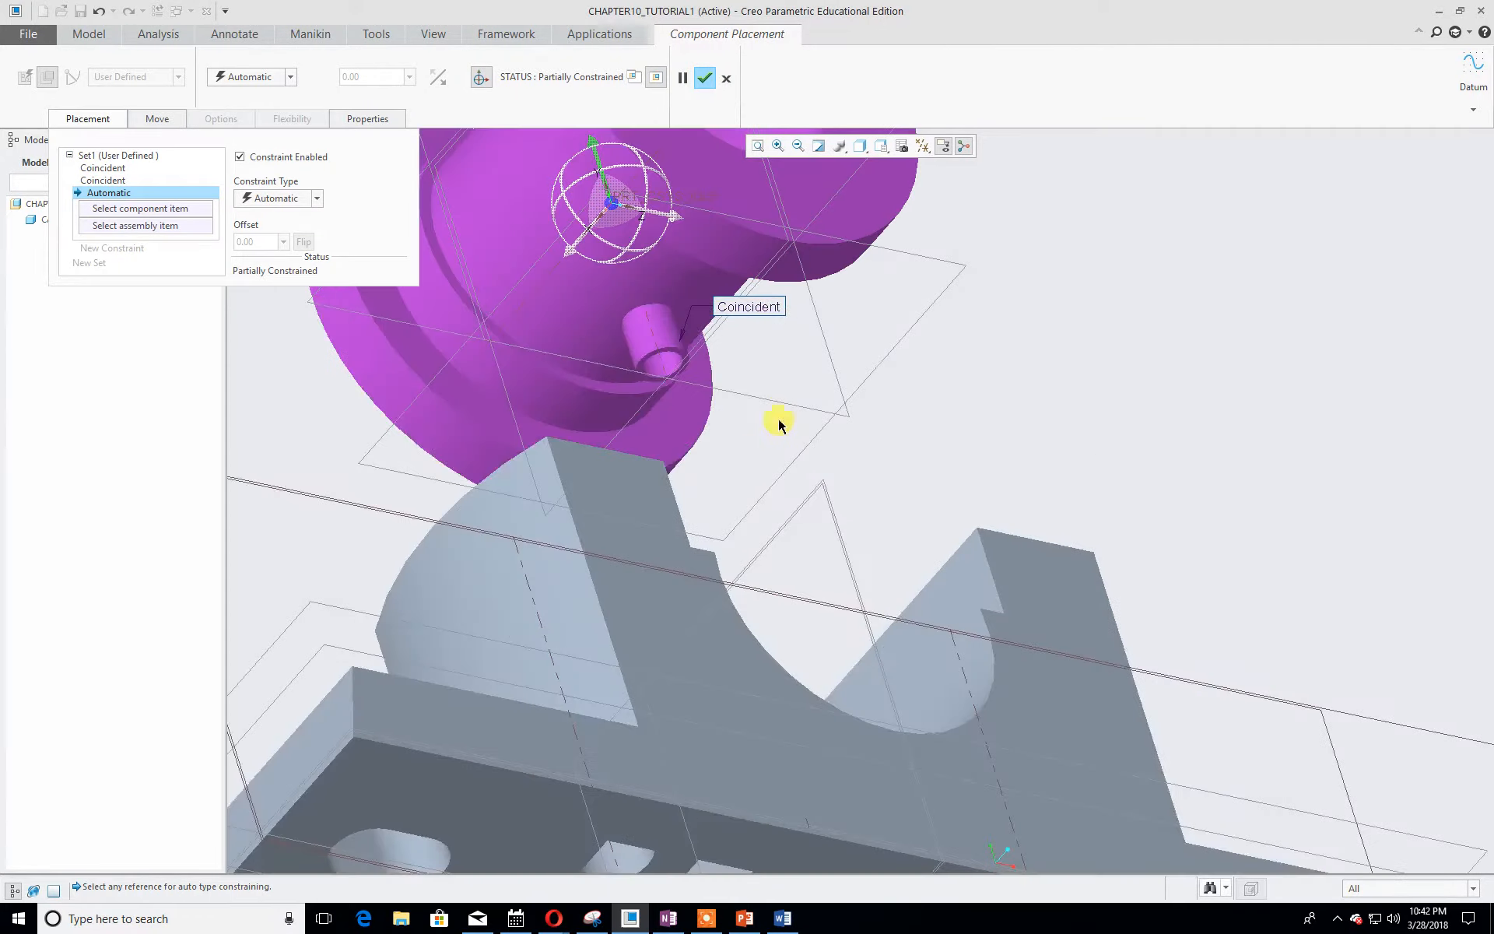
left_click(595, 287)
middle_click_drag(1043, 374, 1021, 482)
scroll(1019, 471, "up", 1)
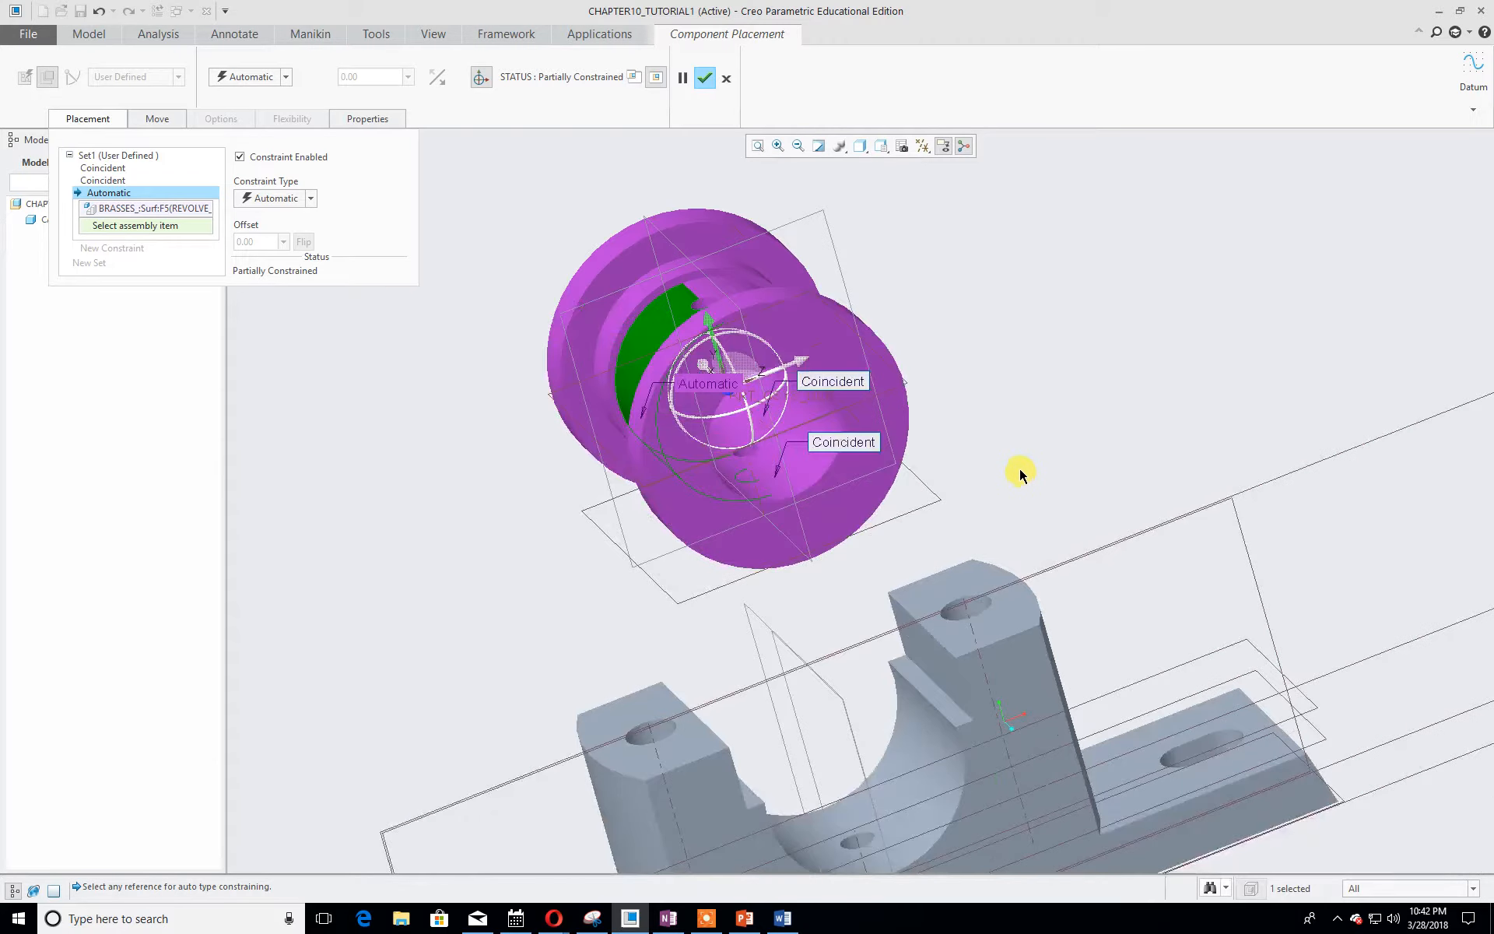
middle_click_drag(1020, 471, 1012, 370, "shift")
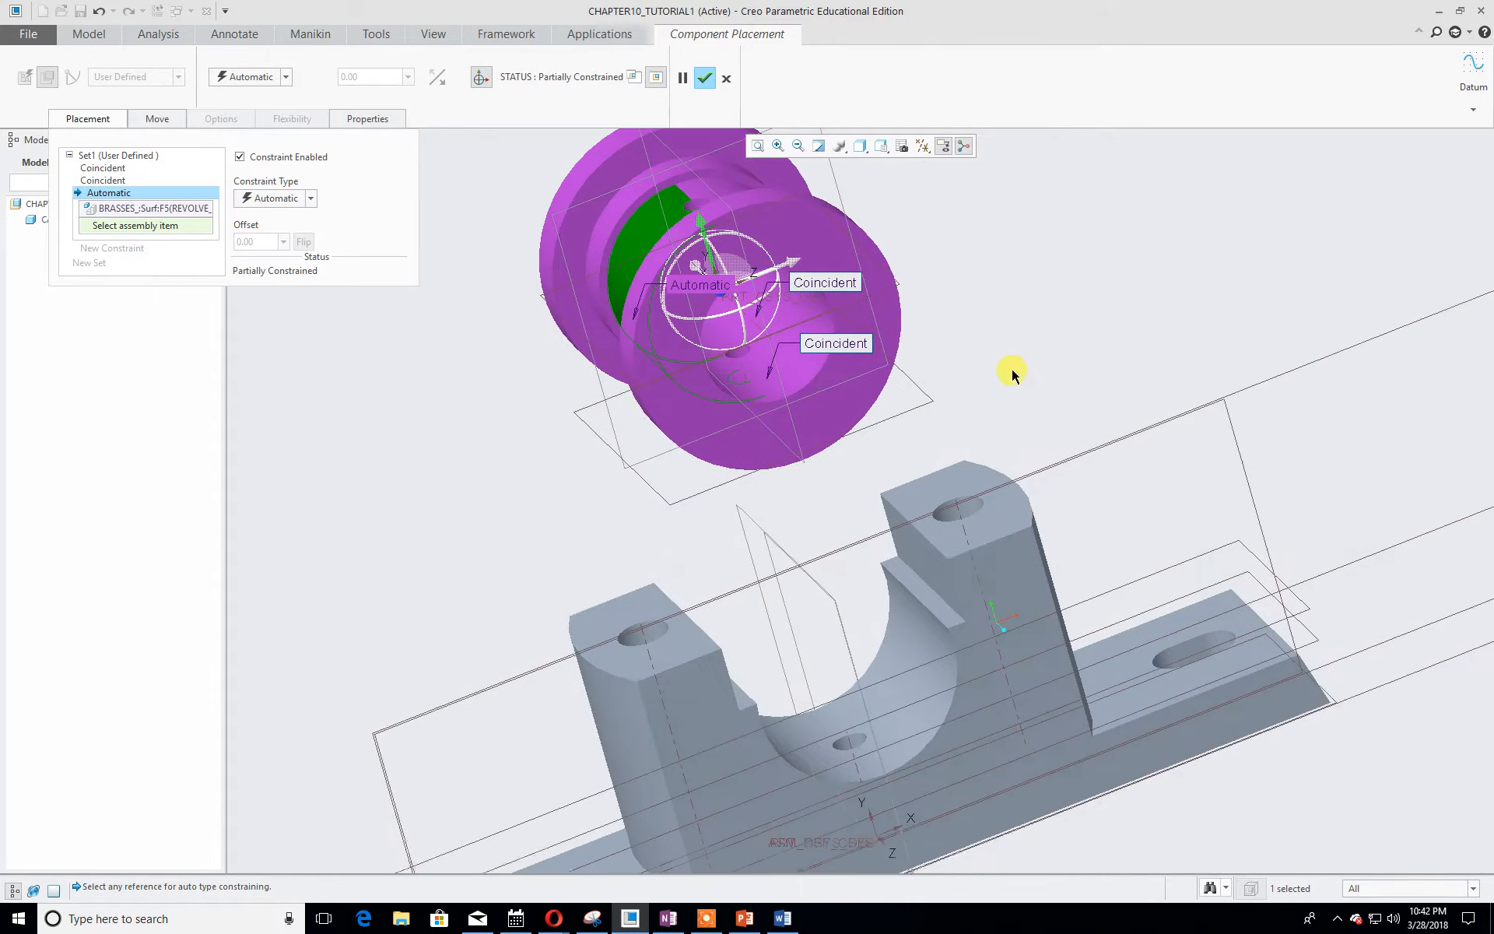
left_click(790, 749)
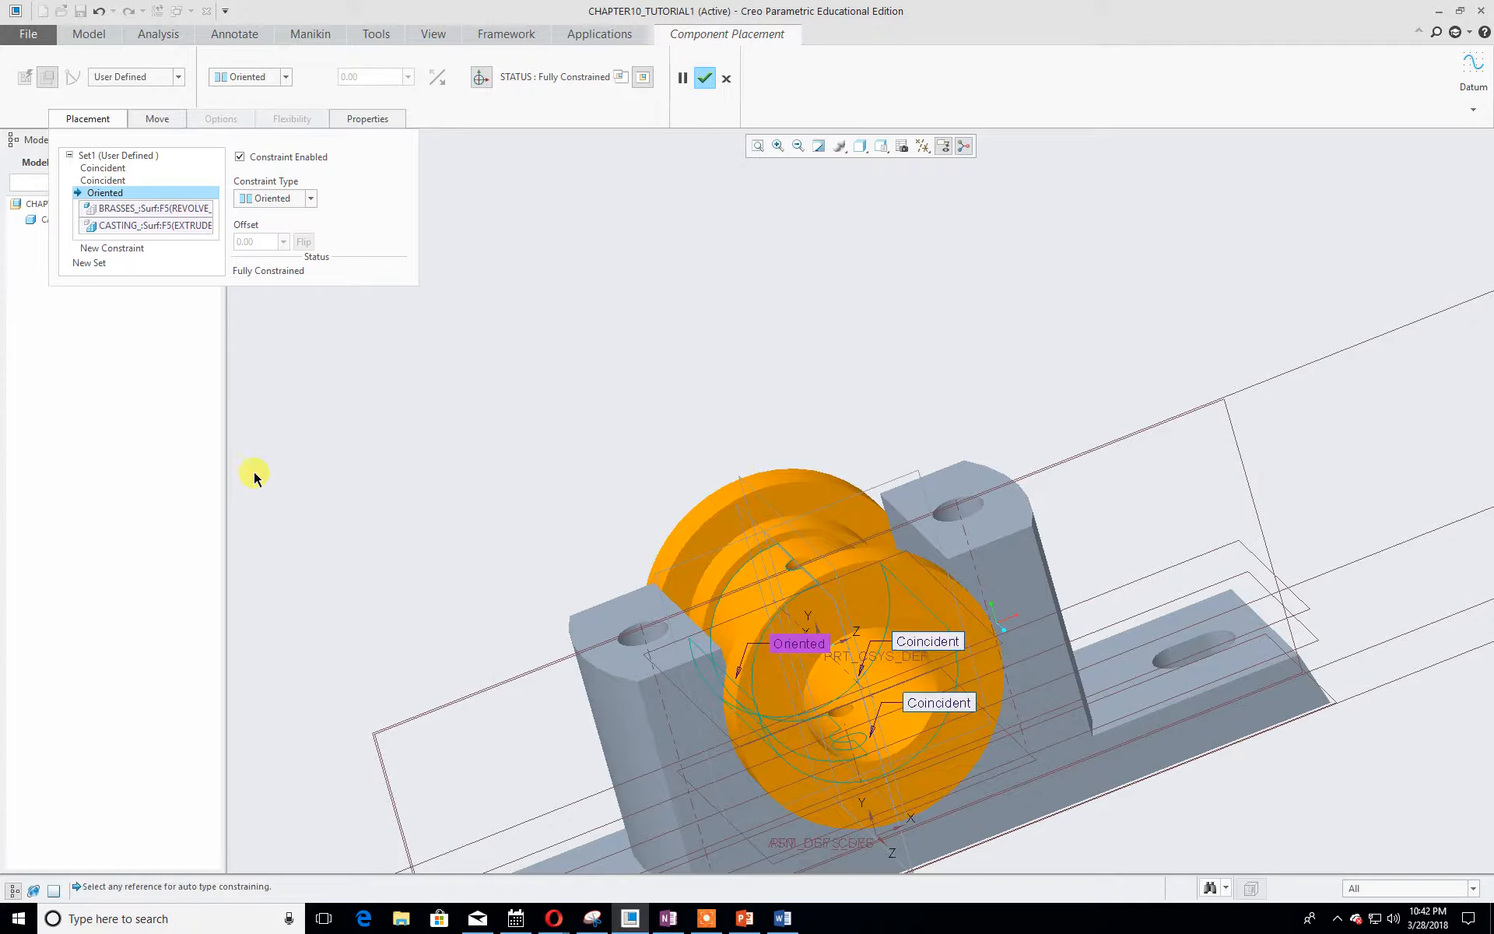
- Check the seating of the brasses in the casting, accept their placement, and return the assembly to its standard orientation
mouse_move(288, 483)
middle_mouse_down()
mouse_move(254, 394)
mouse_move(167, 394)
mouse_move(141, 465)
mouse_move(150, 490)
mouse_move(290, 500)
mouse_move(268, 533)
mouse_move(165, 507)
middle_mouse_up()
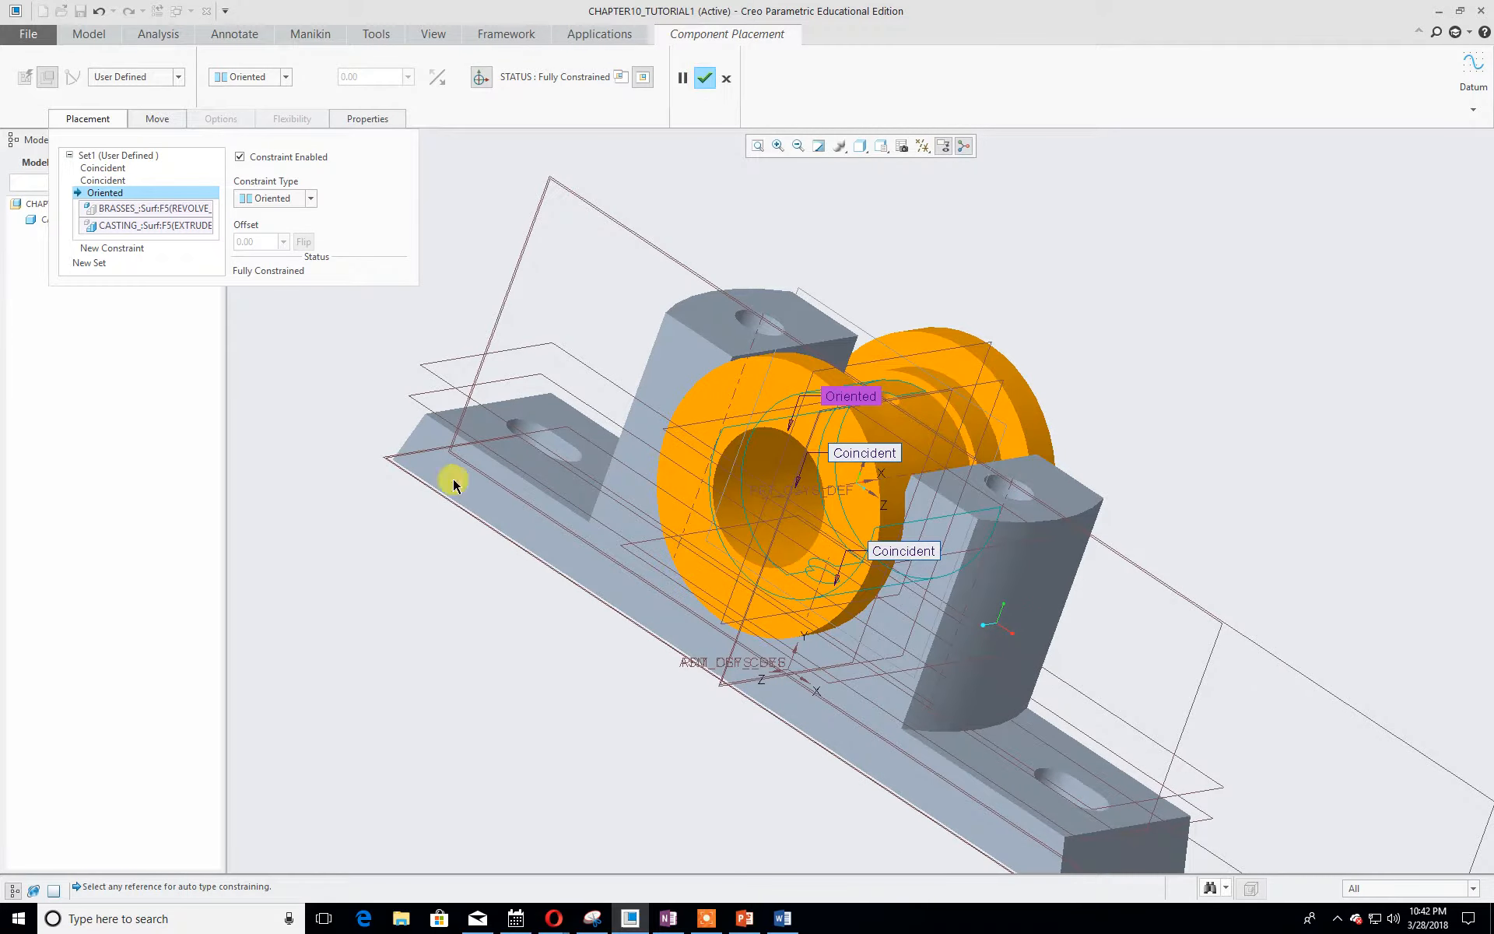
middle_click_drag(524, 568, 469, 599)
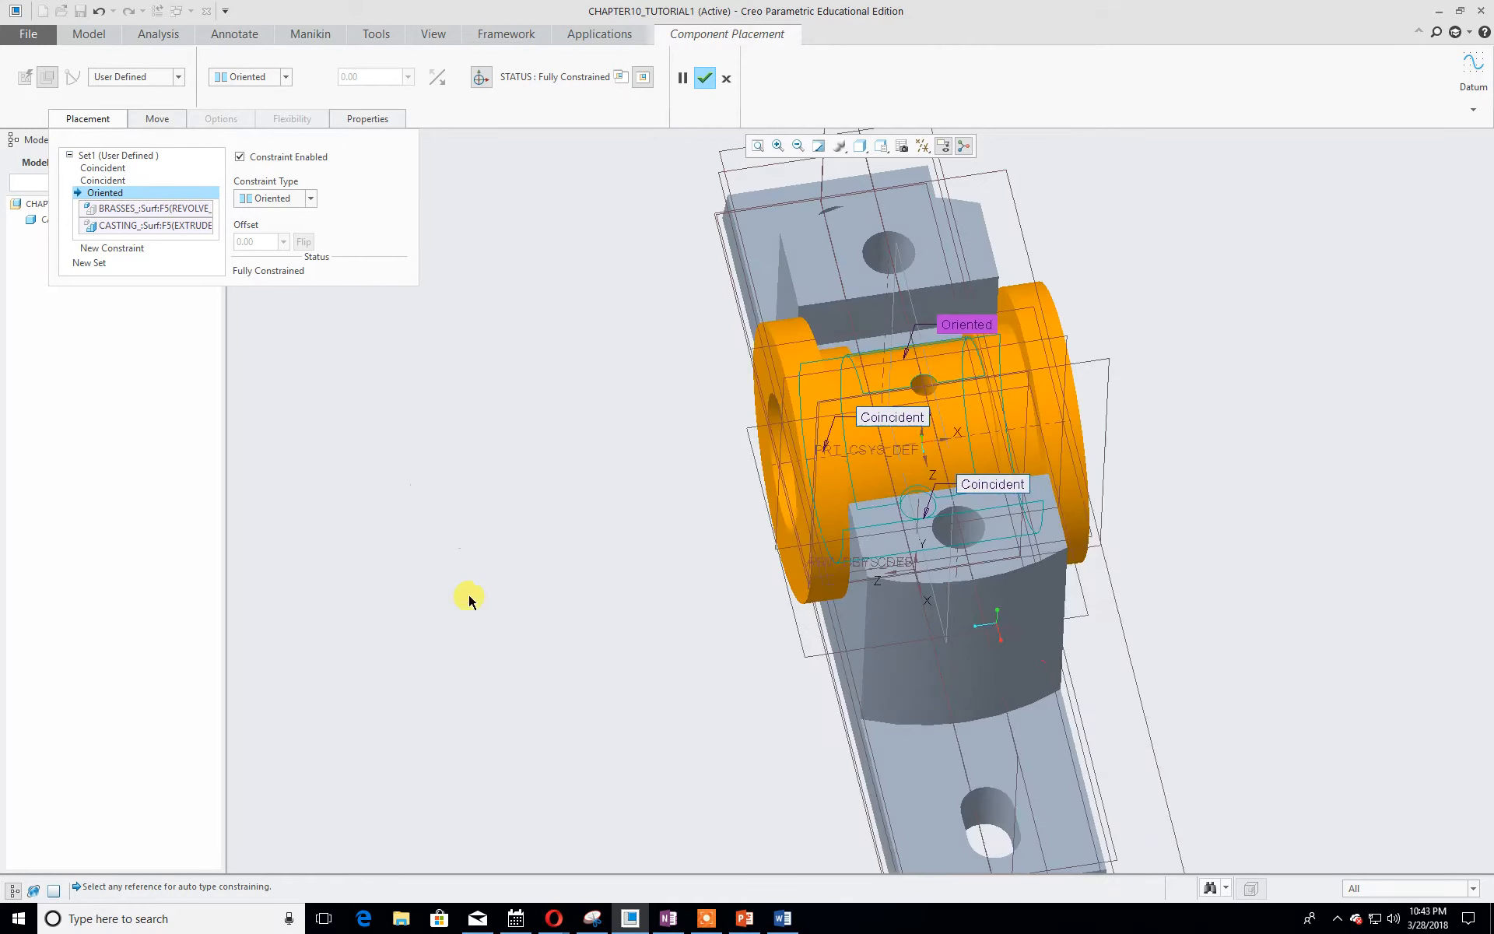
middle_click_drag(1117, 477, 964, 437)
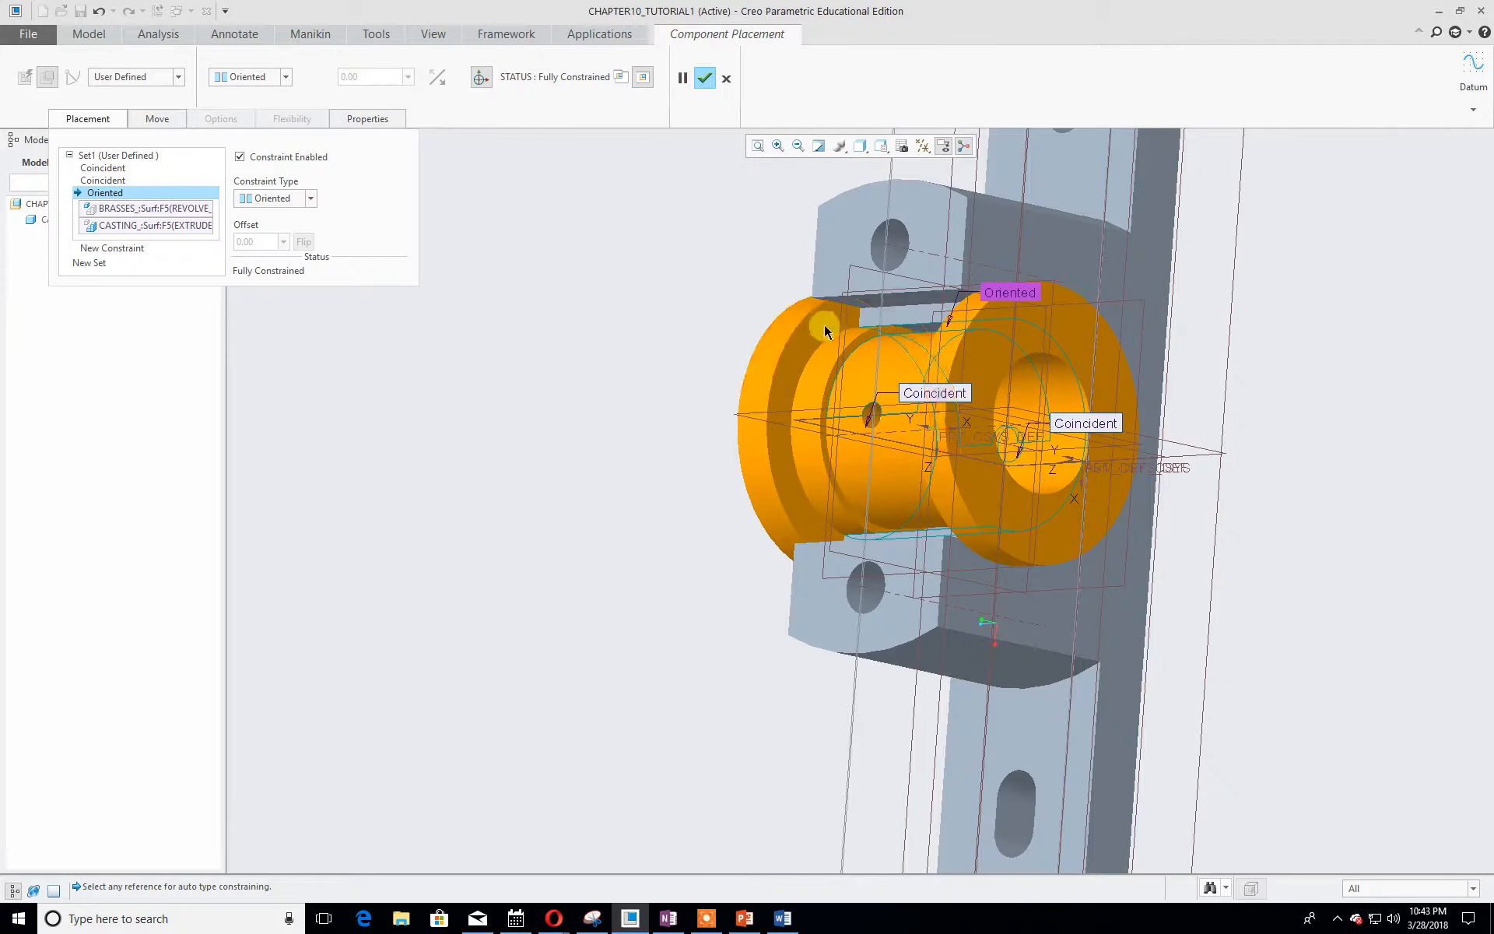
middle_click_drag(711, 511, 760, 550)
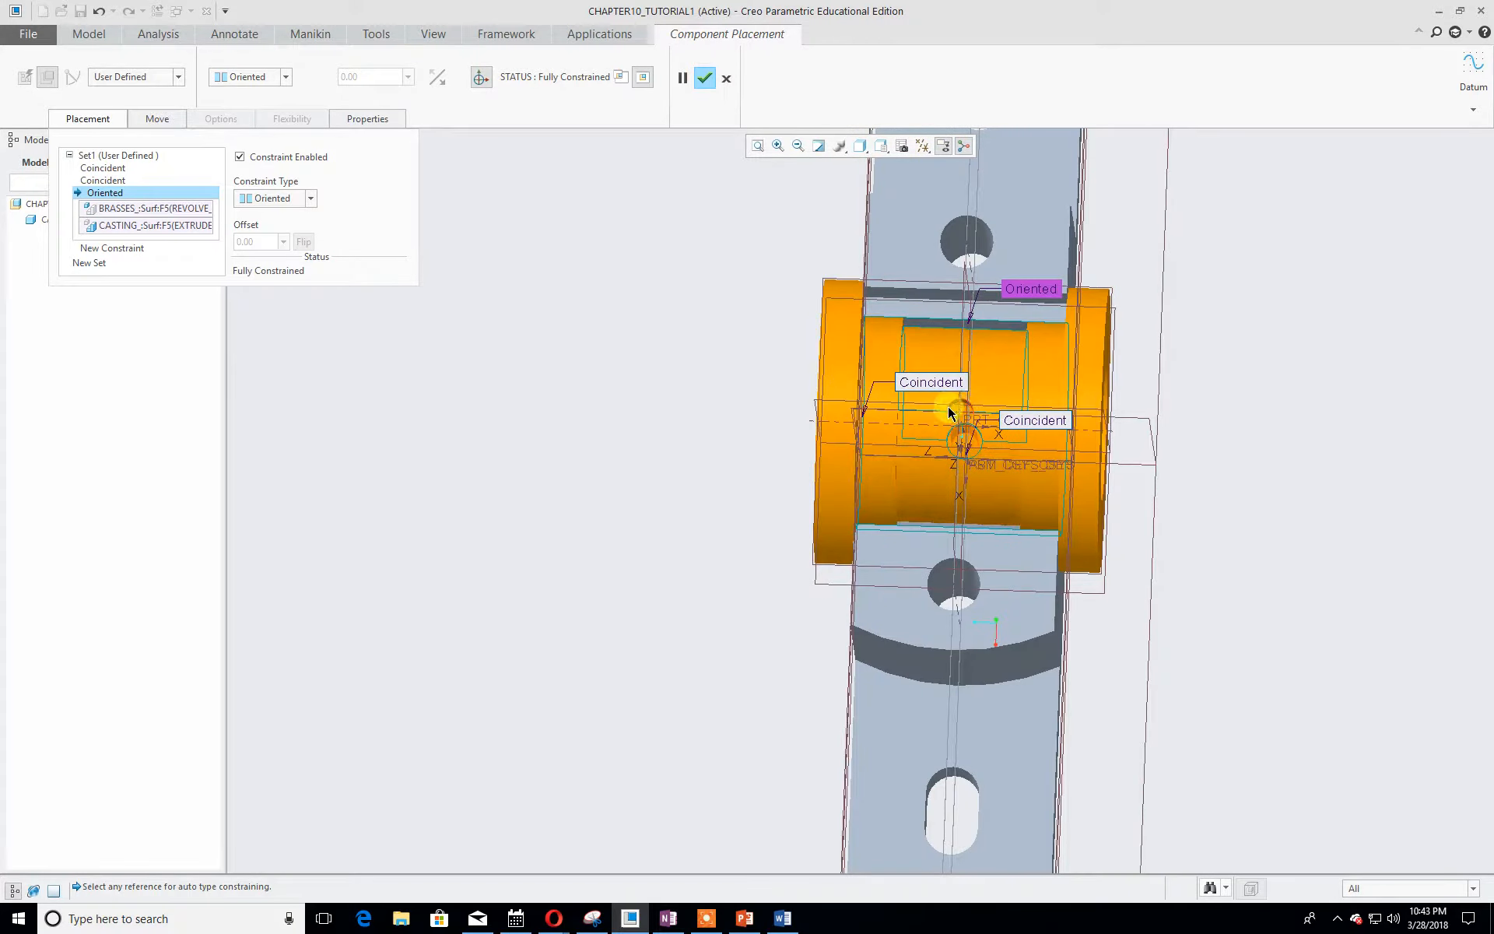
middle_click_drag(695, 583, 884, 523)
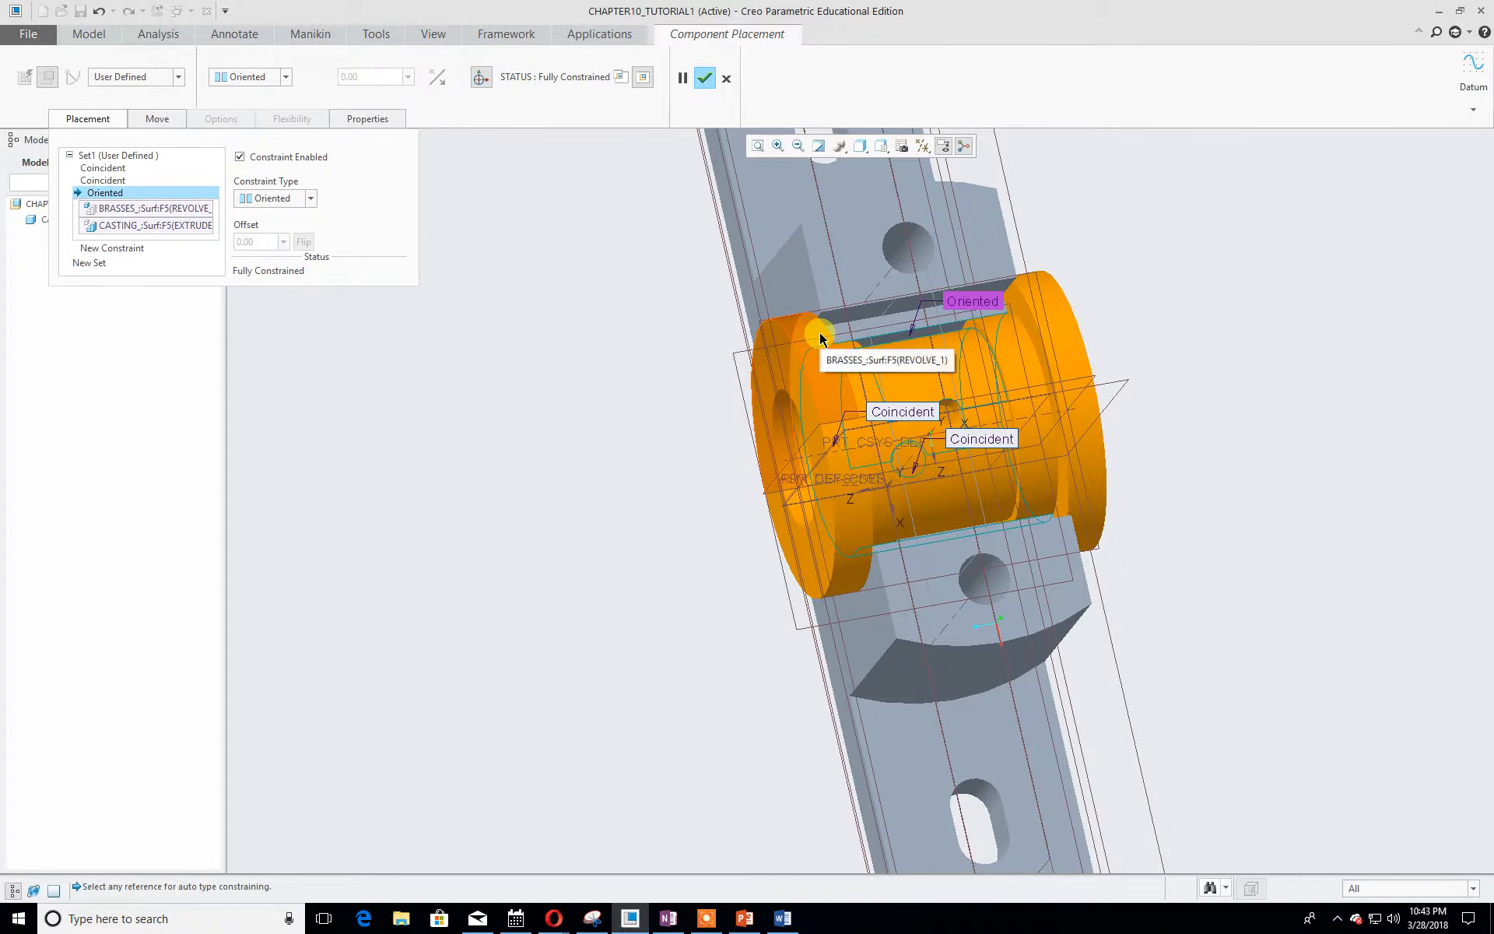
left_click(705, 79)
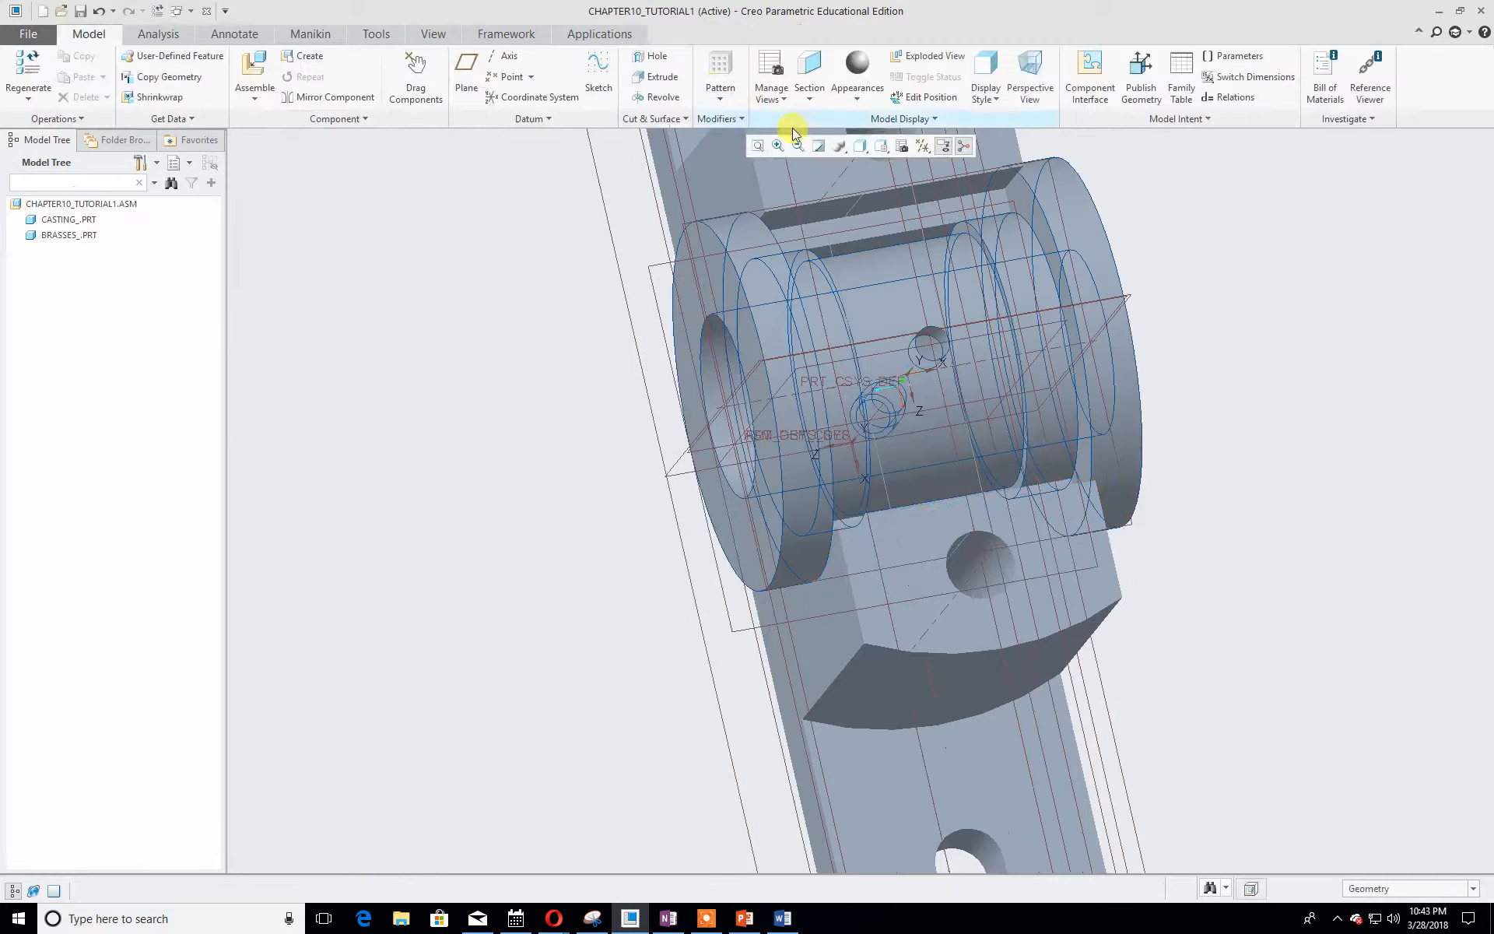
left_click(883, 148)
left_click(896, 162)
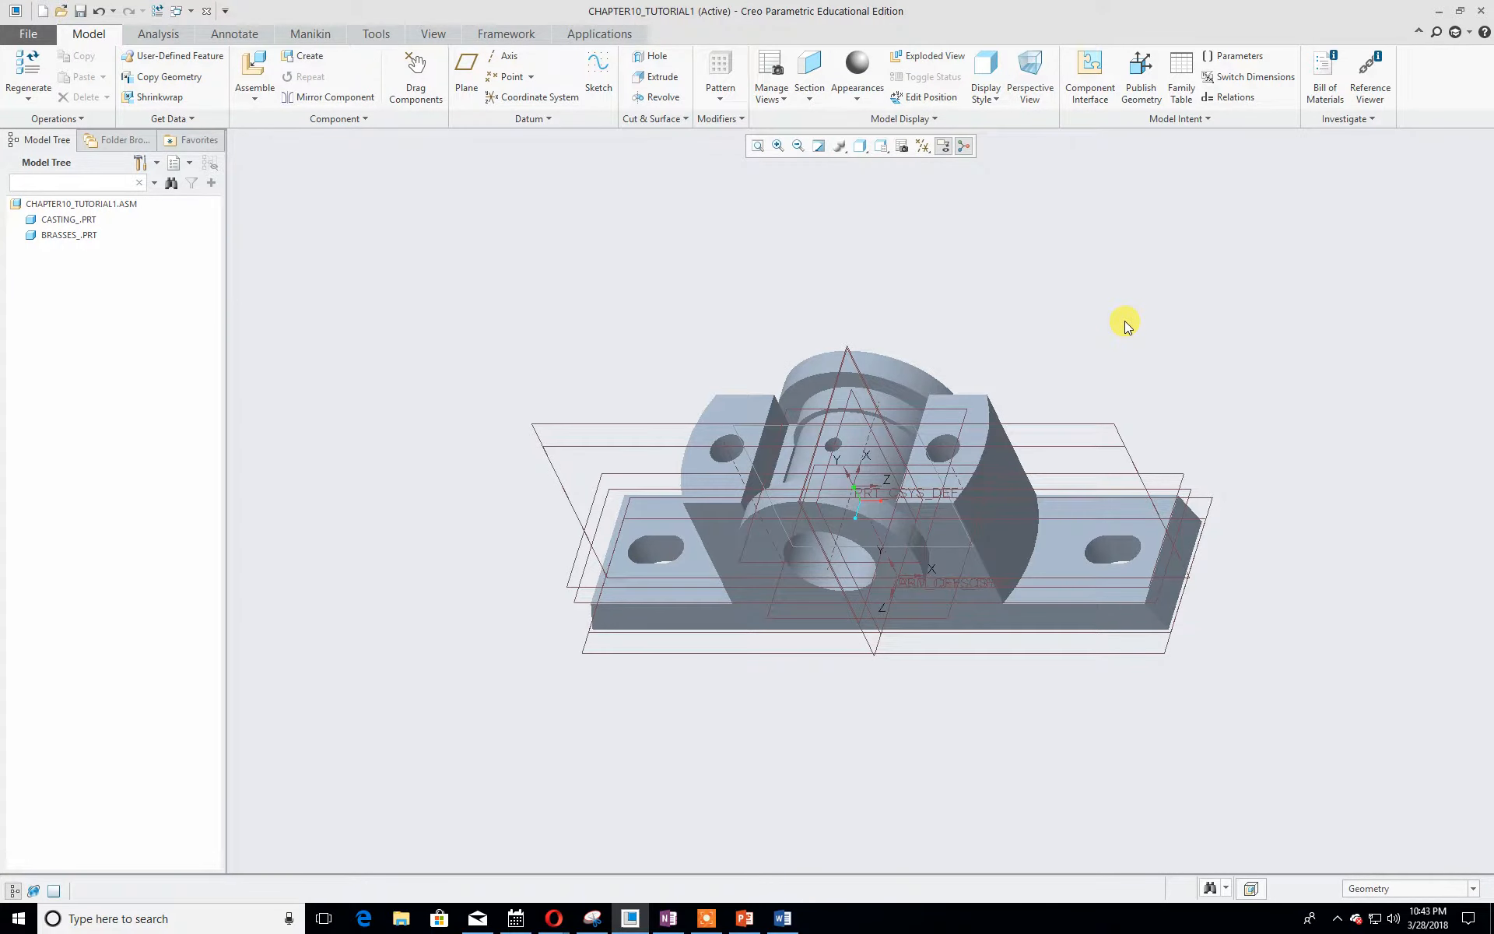
- Insert cap_.prt from the Pedestal Bearing folder into the assembly as the next component
left_click_drag(0, 91, 707, 99)
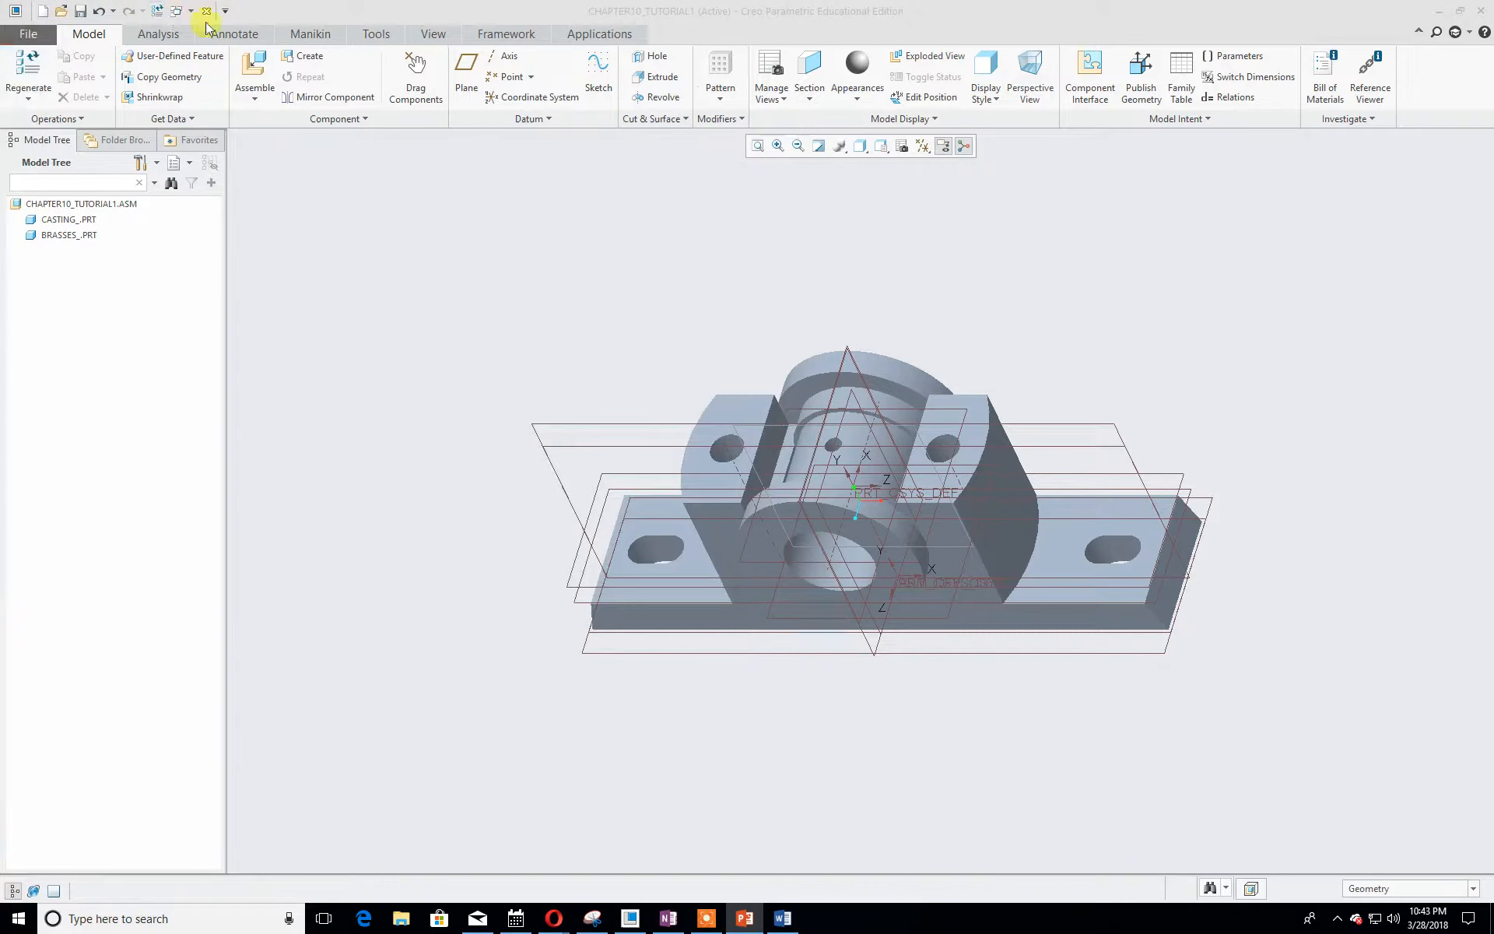
left_click(257, 66)
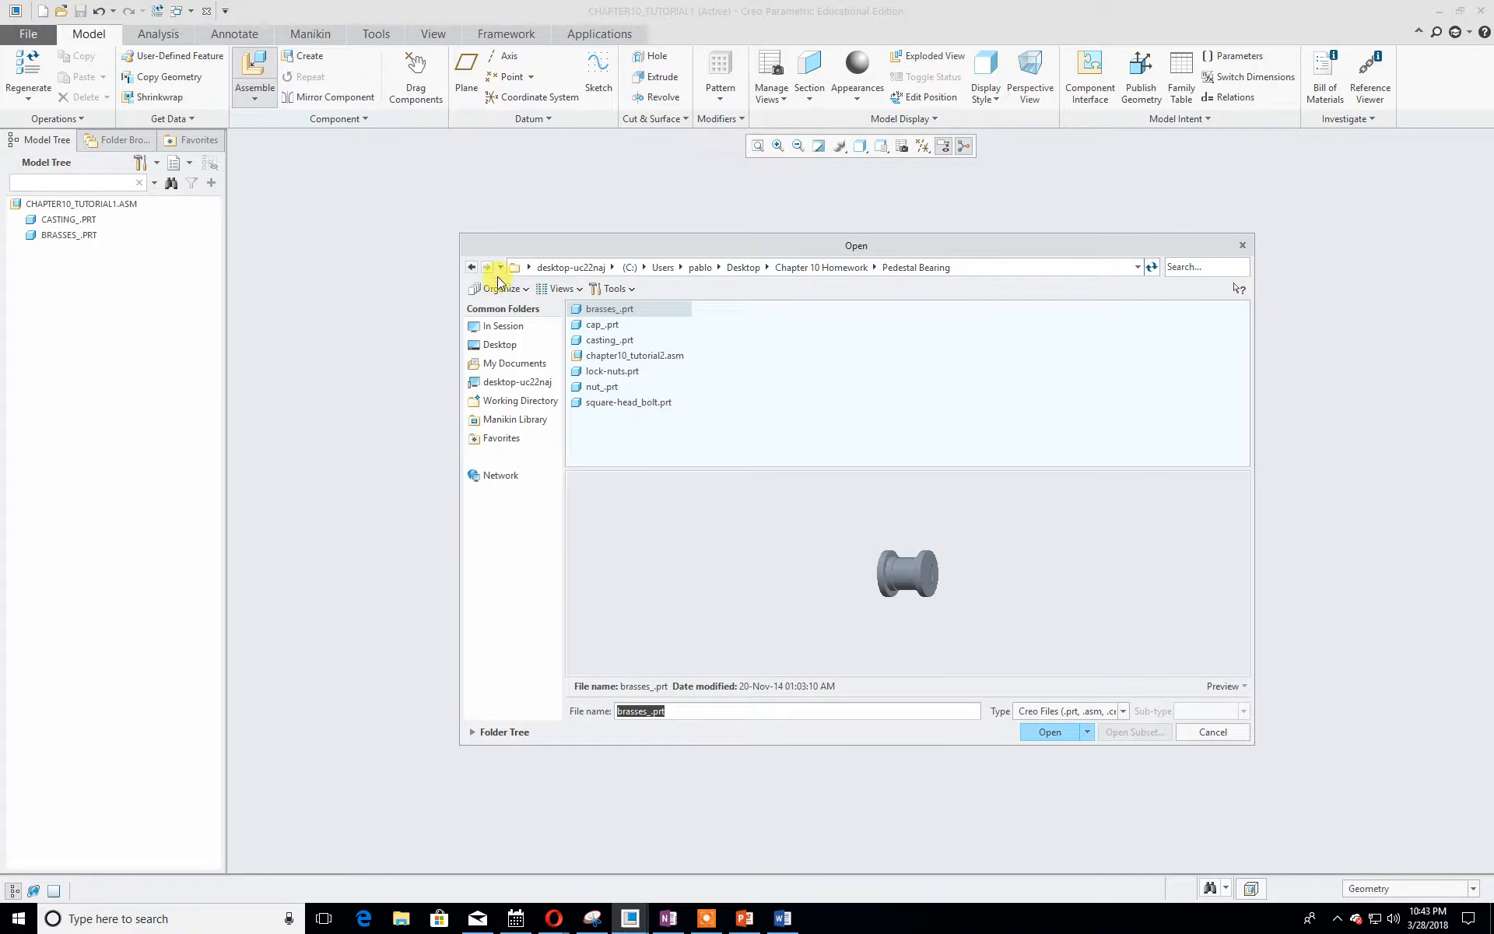
left_click(603, 325)
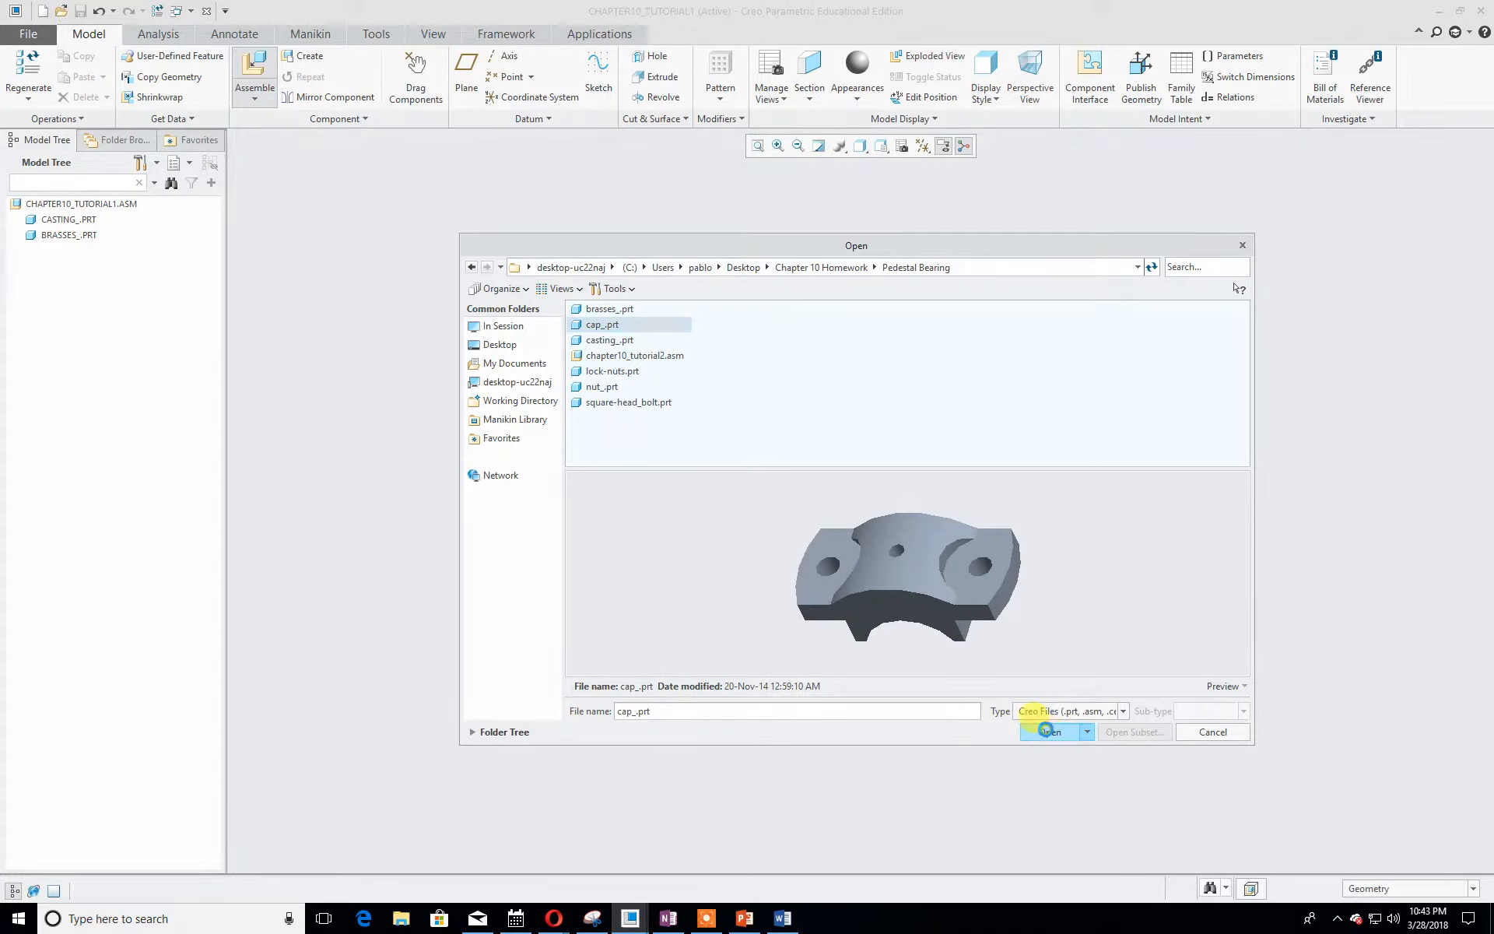
left_click(1047, 730)
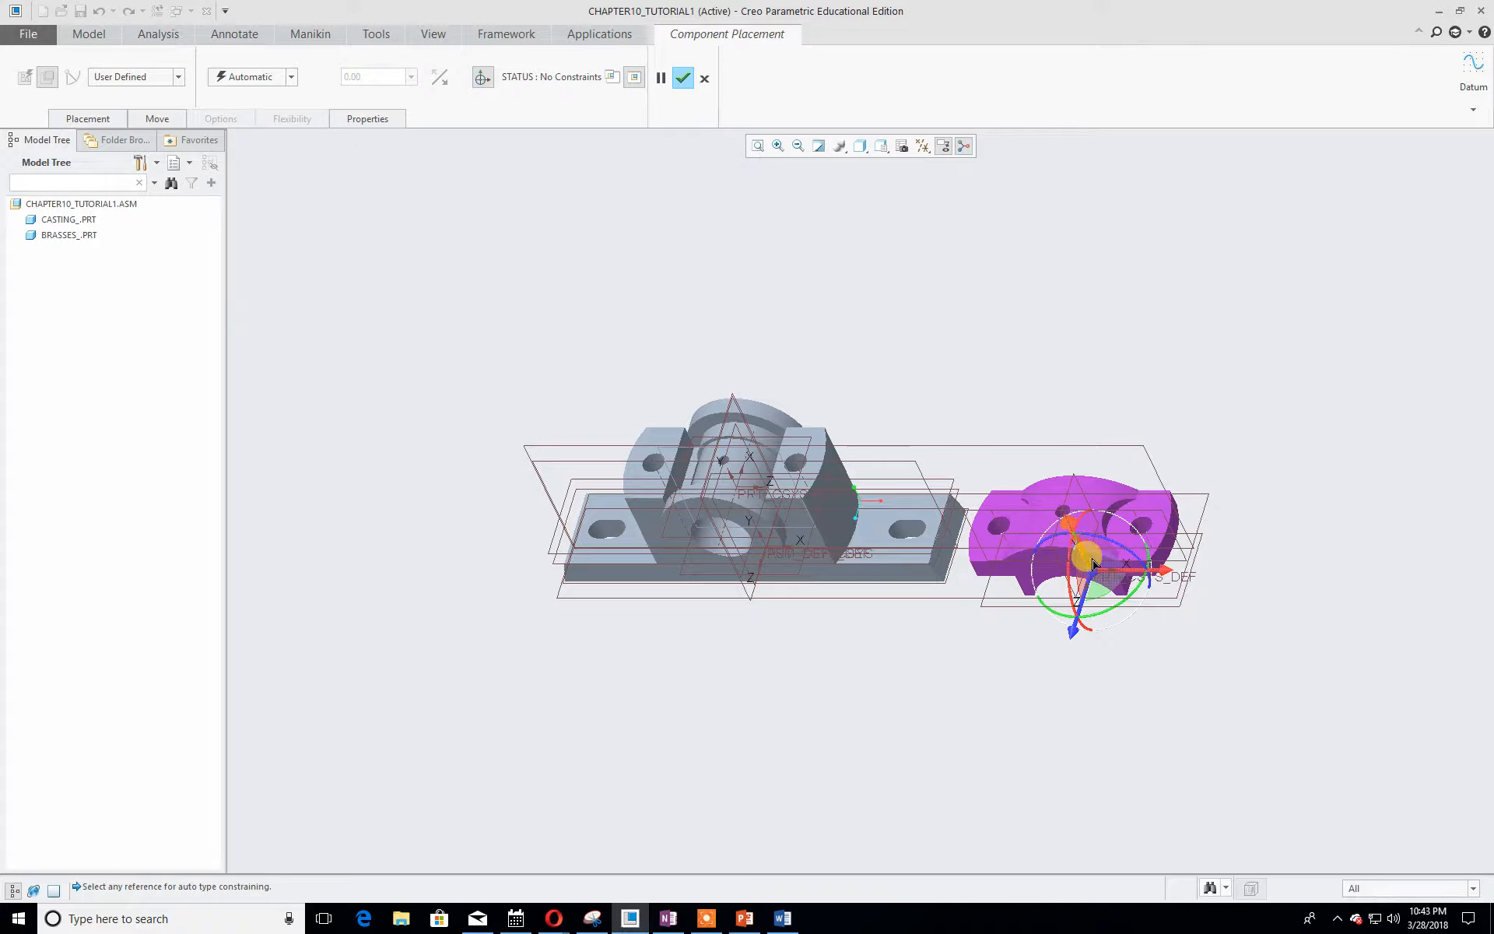
- Move the unconstrained cap from beside the casting to a position just above the brasses
left_click_drag(1087, 555, 777, 413)
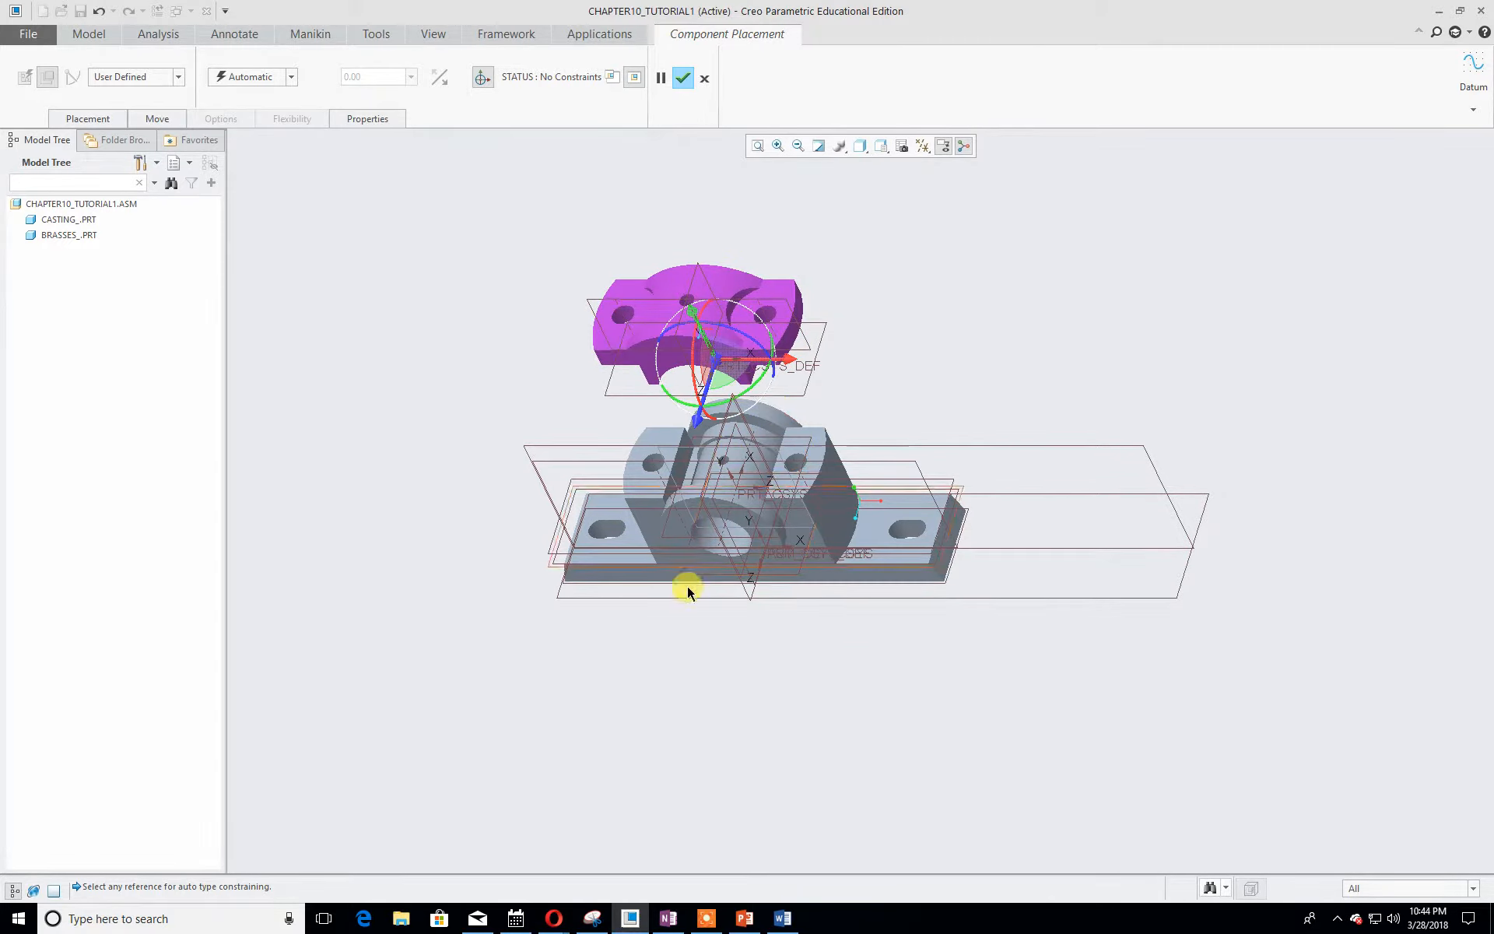
middle_click_drag(629, 673, 618, 610)
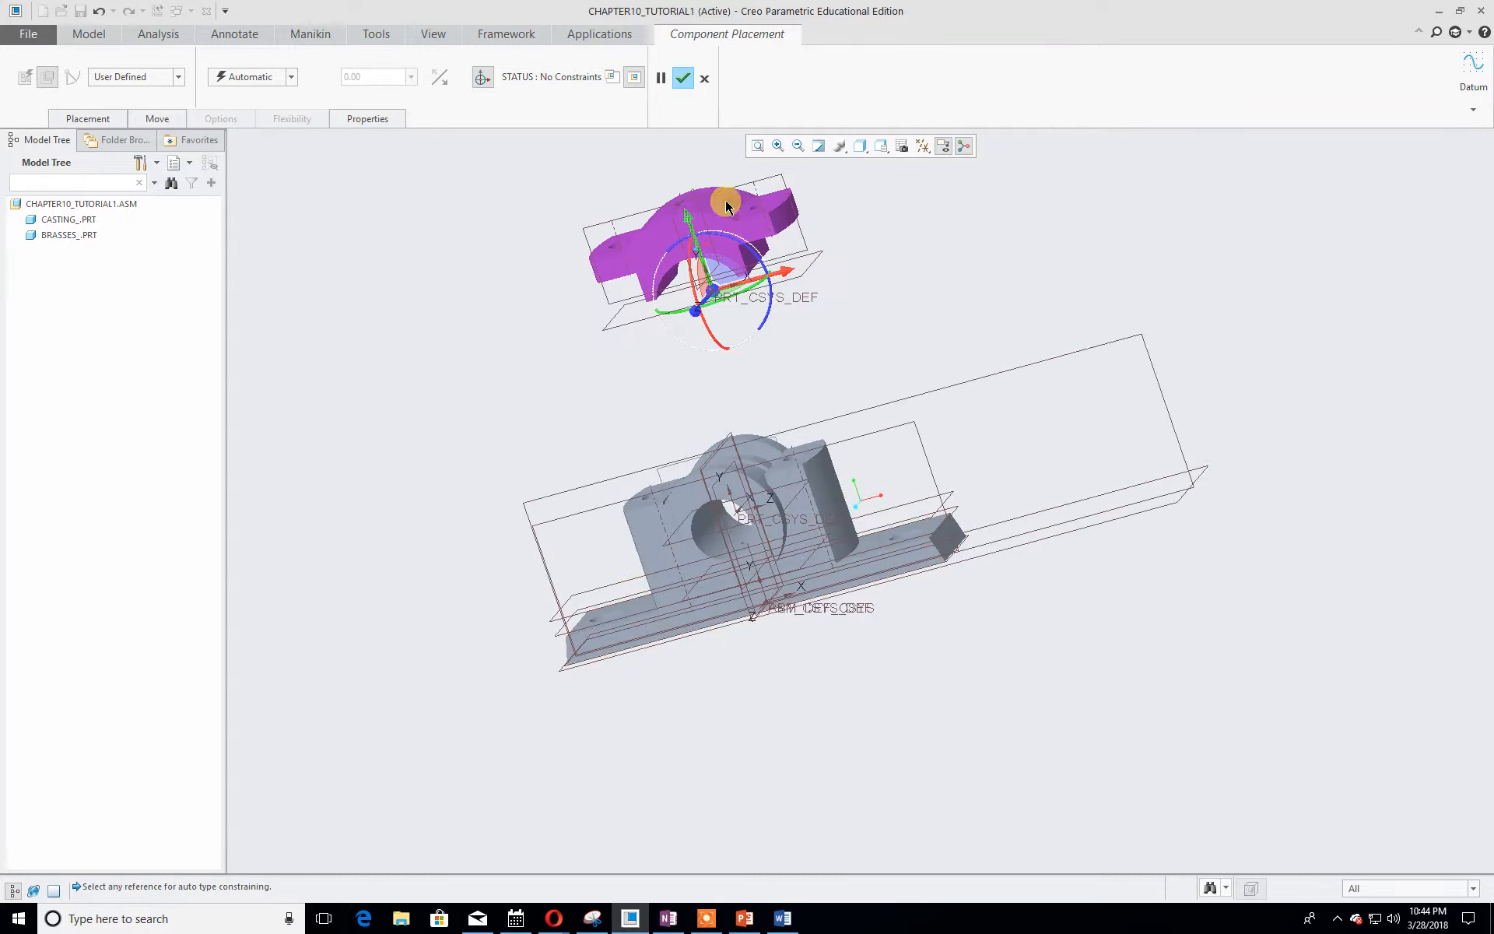
left_click_drag(777, 267, 749, 282)
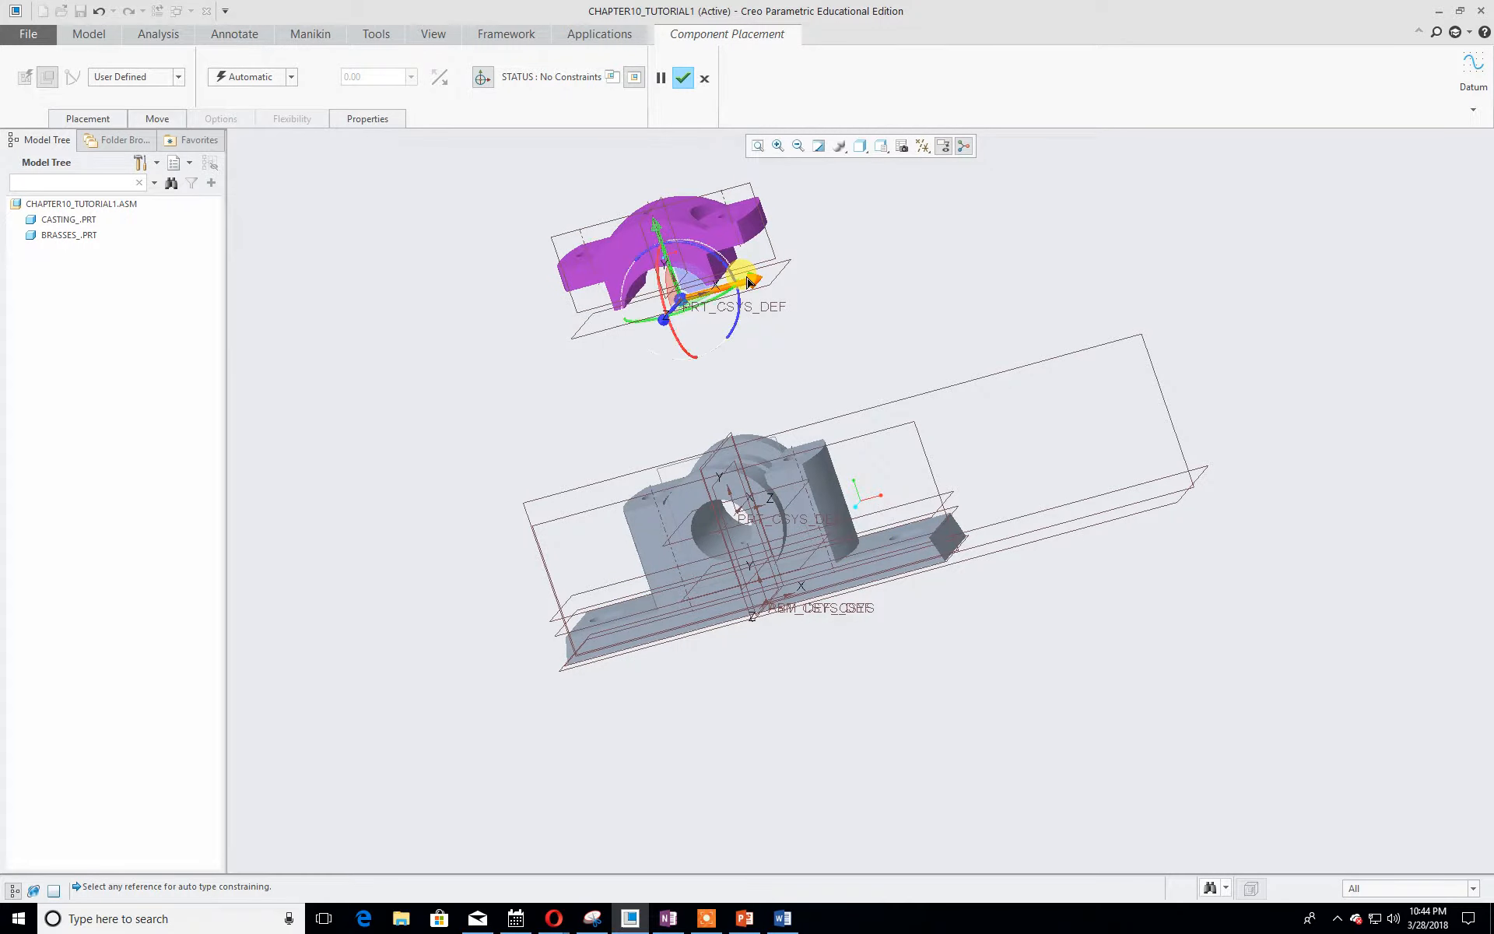
left_click_drag(660, 236, 682, 309)
scroll(882, 341, "up", 1)
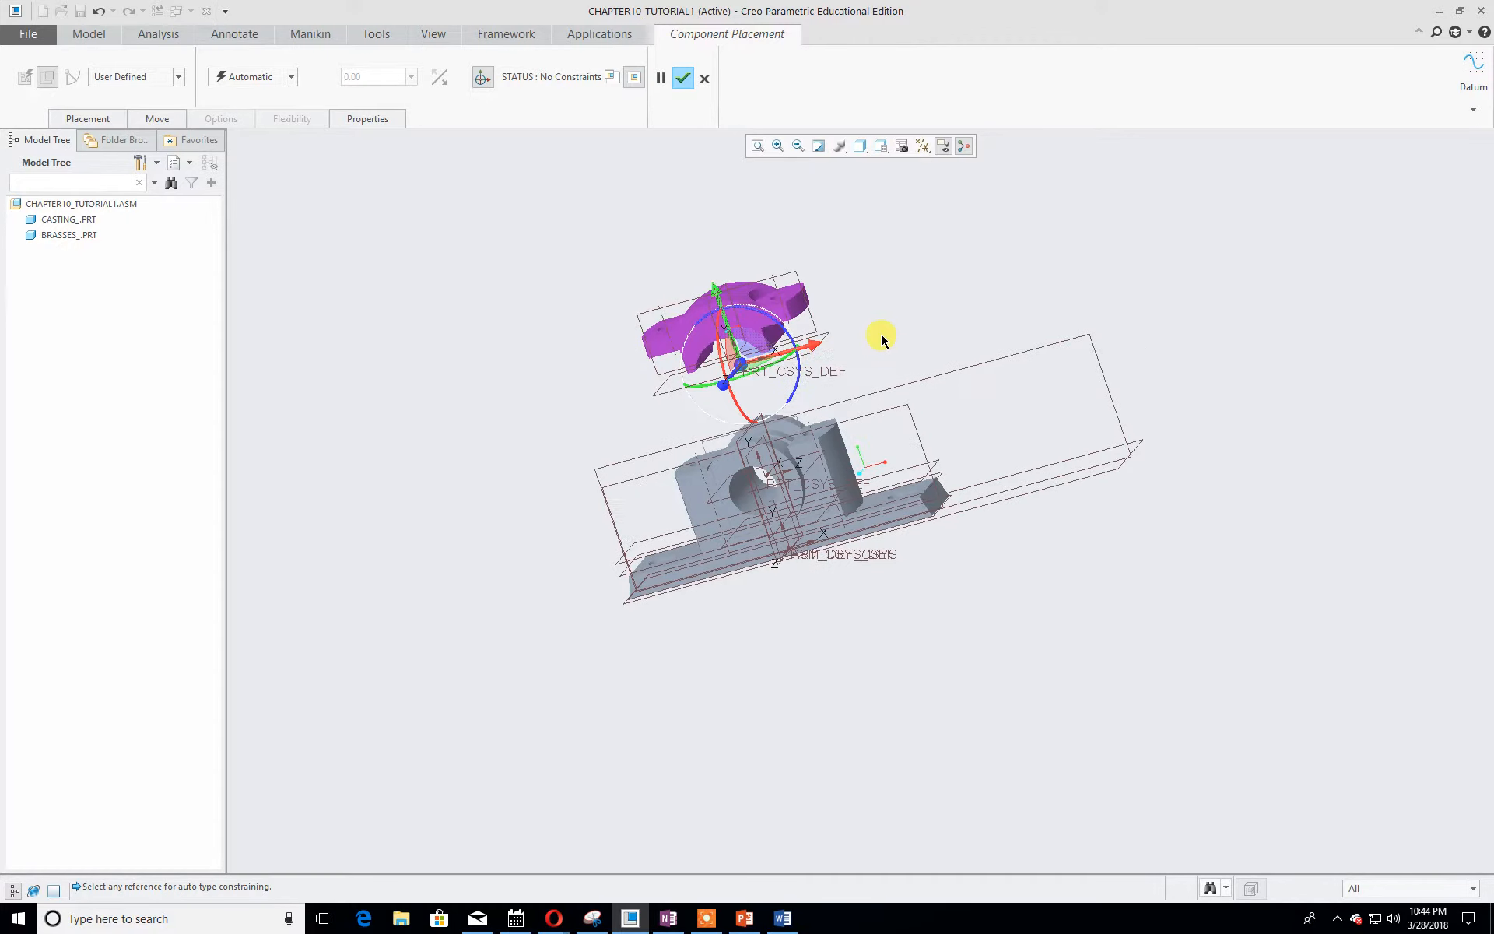
scroll(882, 340, "down", 1)
middle_click_drag(885, 336, 945, 407, "shift")
scroll(910, 475, "up", 3)
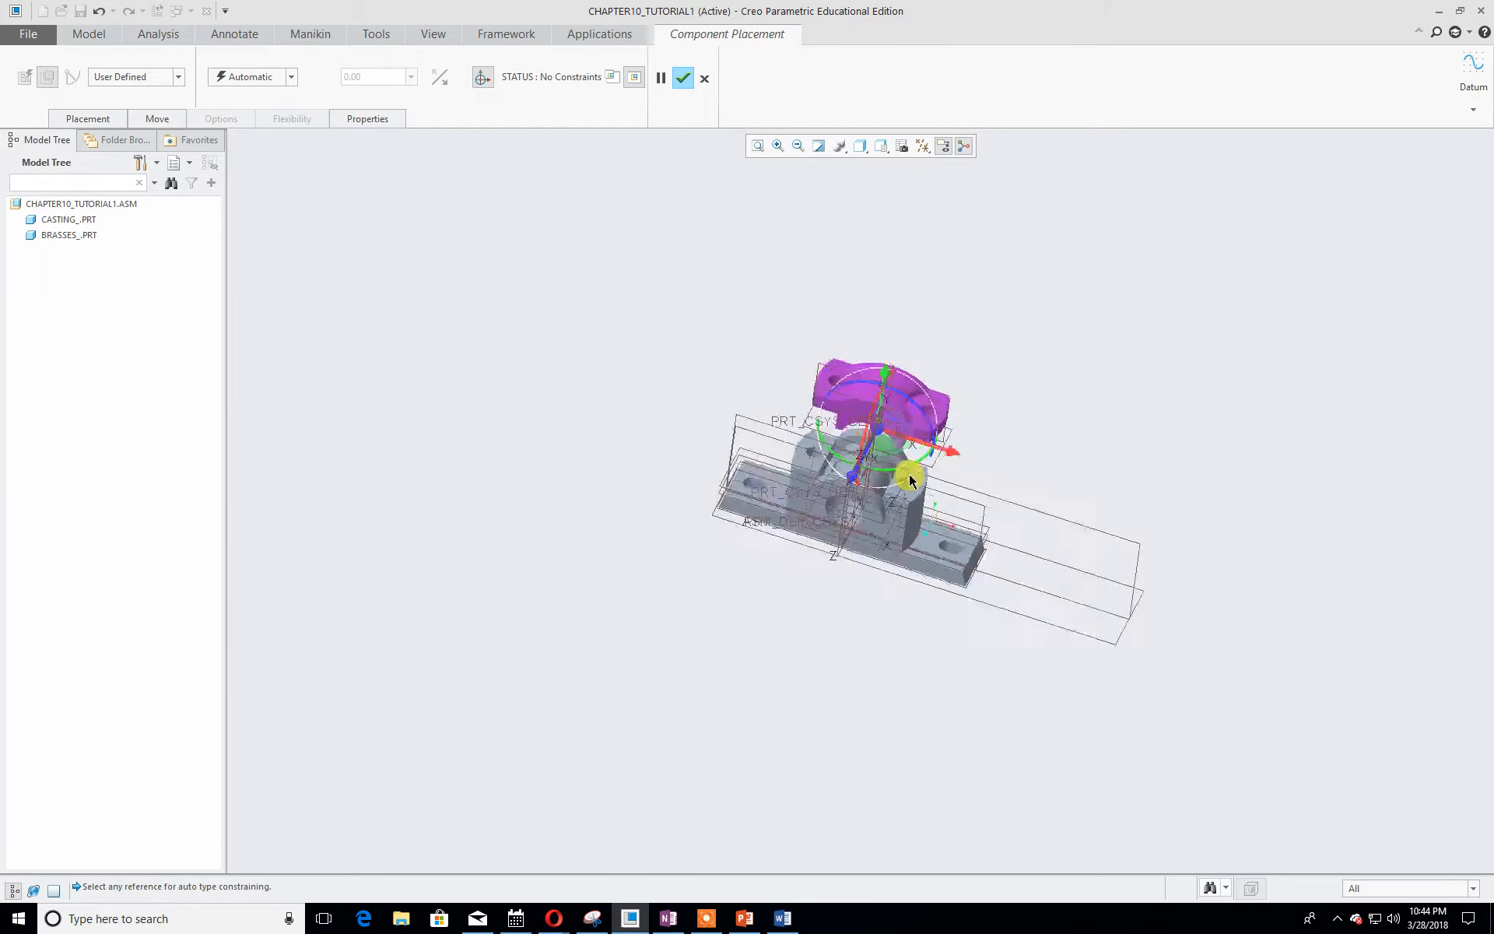
- Make the axis of the cap's small central hole coincident with the axis of the brasses' pin
scroll(910, 477, "down", 5)
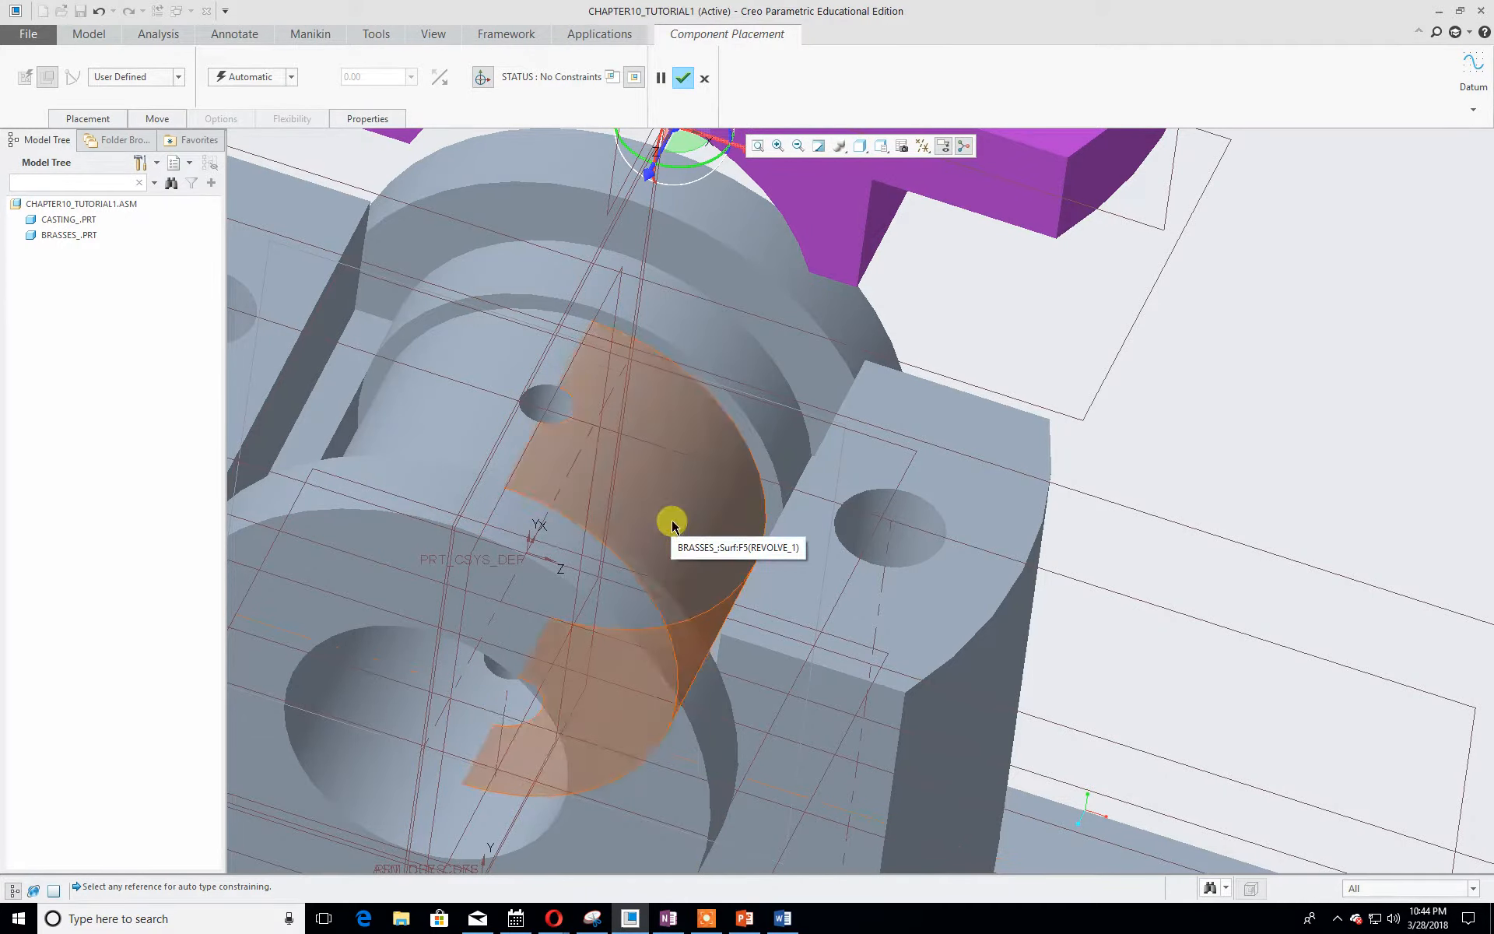
scroll(667, 537, "down", 3)
middle_click_drag(666, 544, 714, 377)
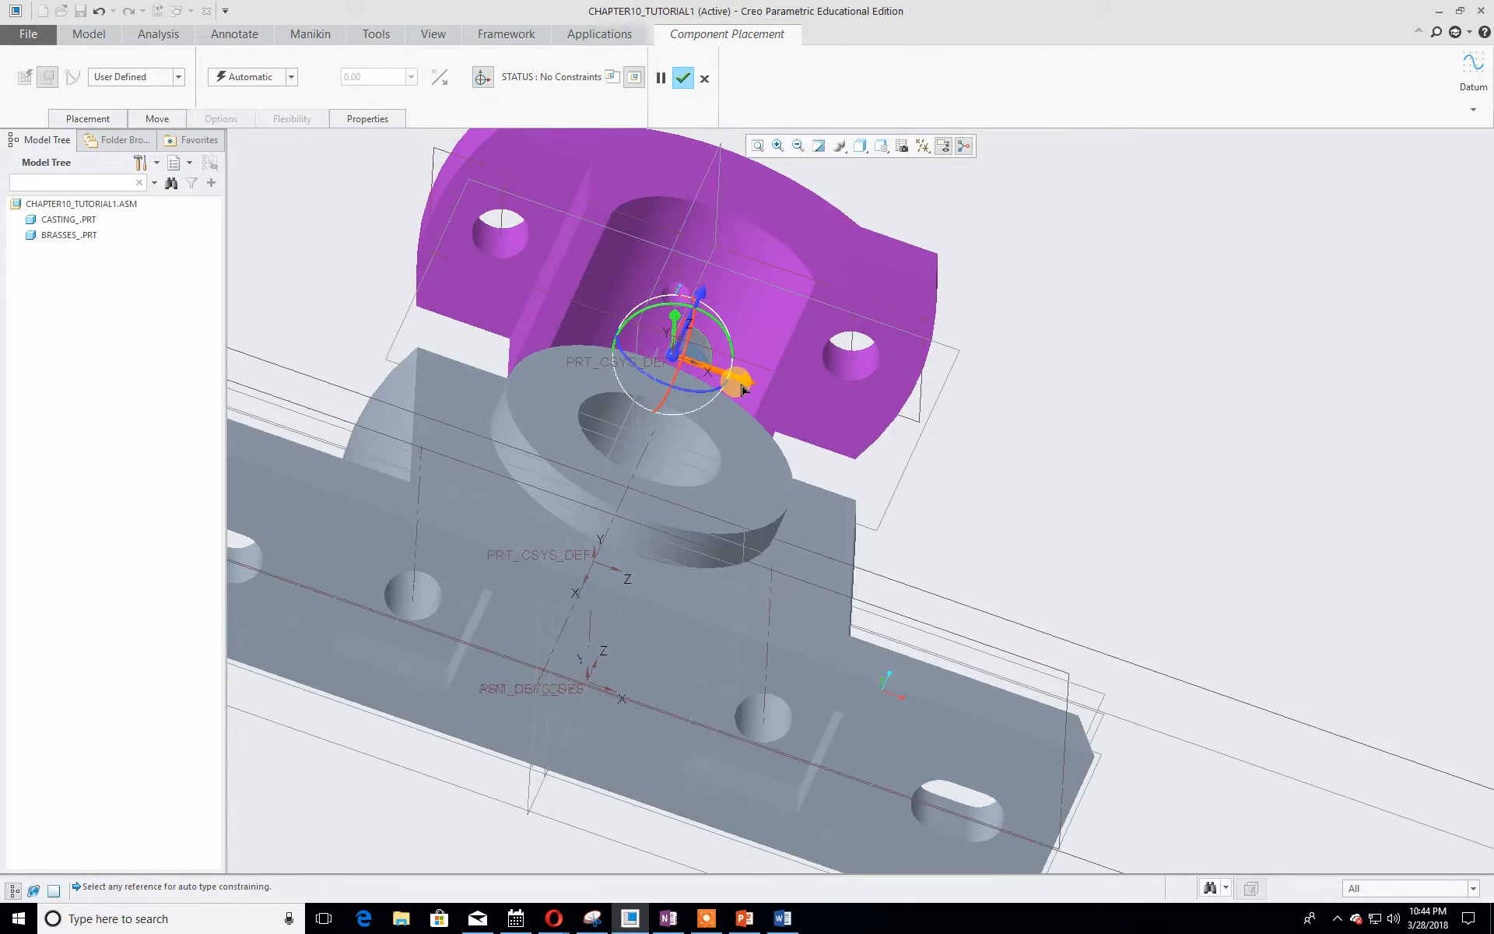
scroll(689, 292, "up", 4)
scroll(680, 310, "up", 1)
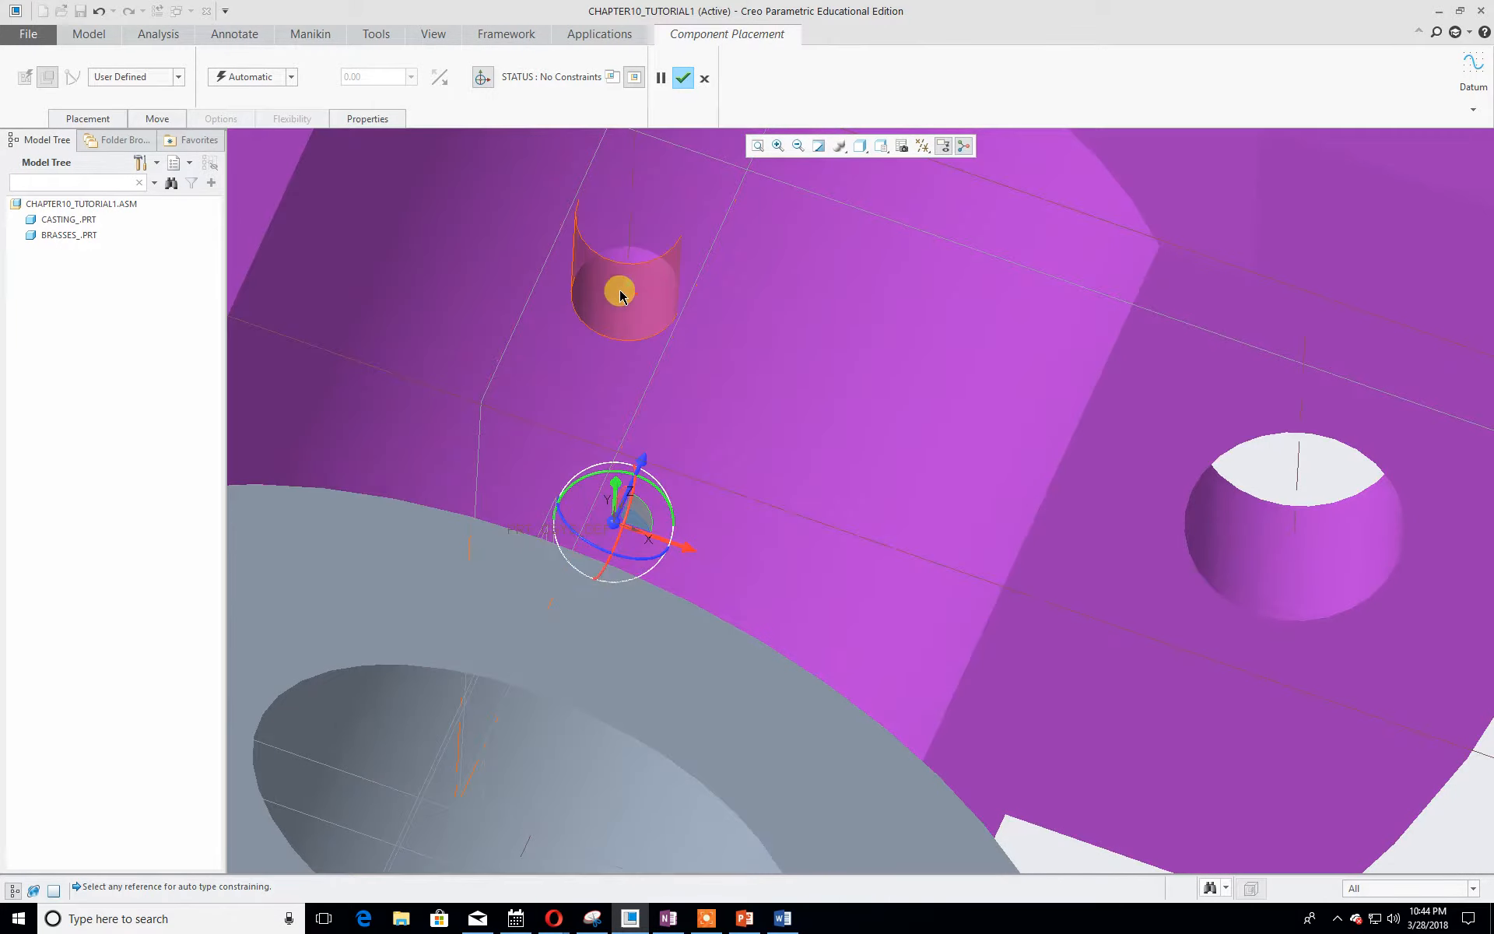
left_click(628, 281)
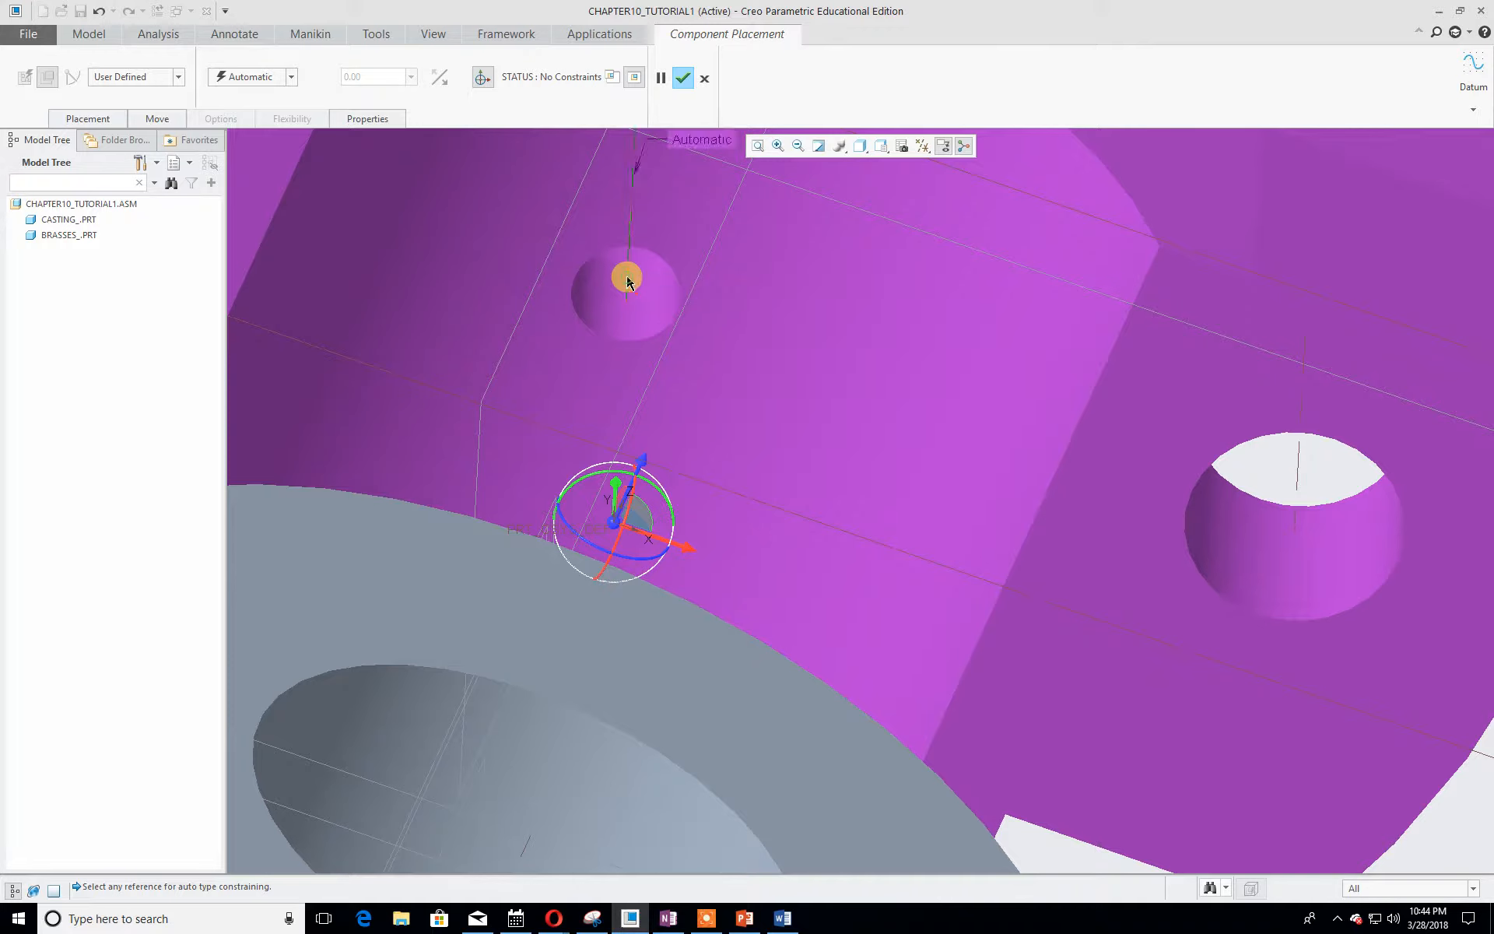
scroll(678, 451, "down", 6)
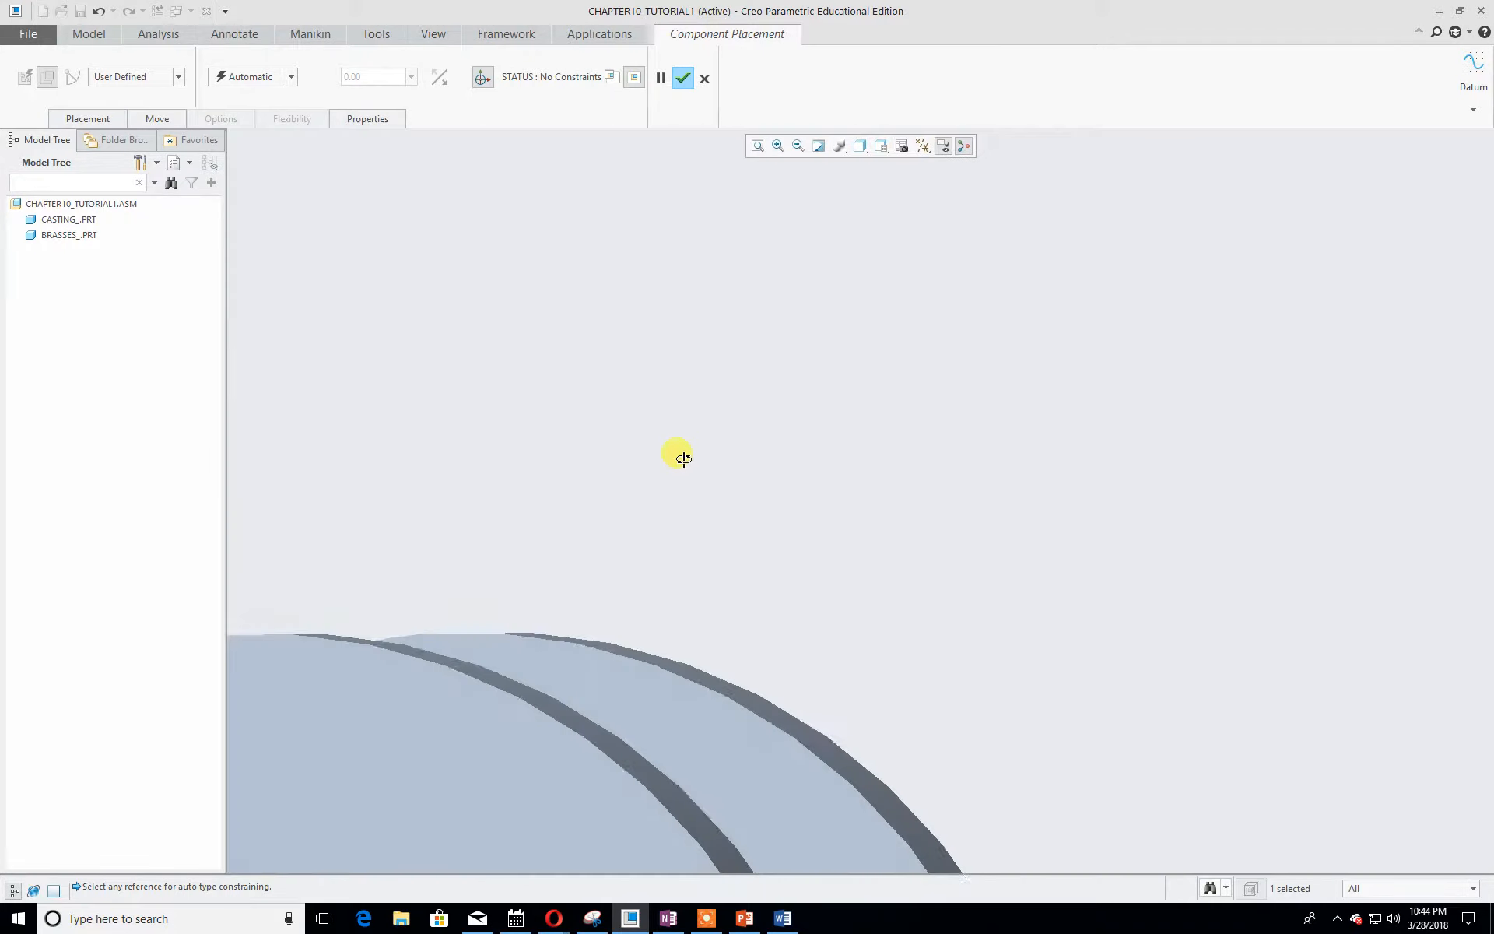
middle_click_drag(747, 397, 601, 674)
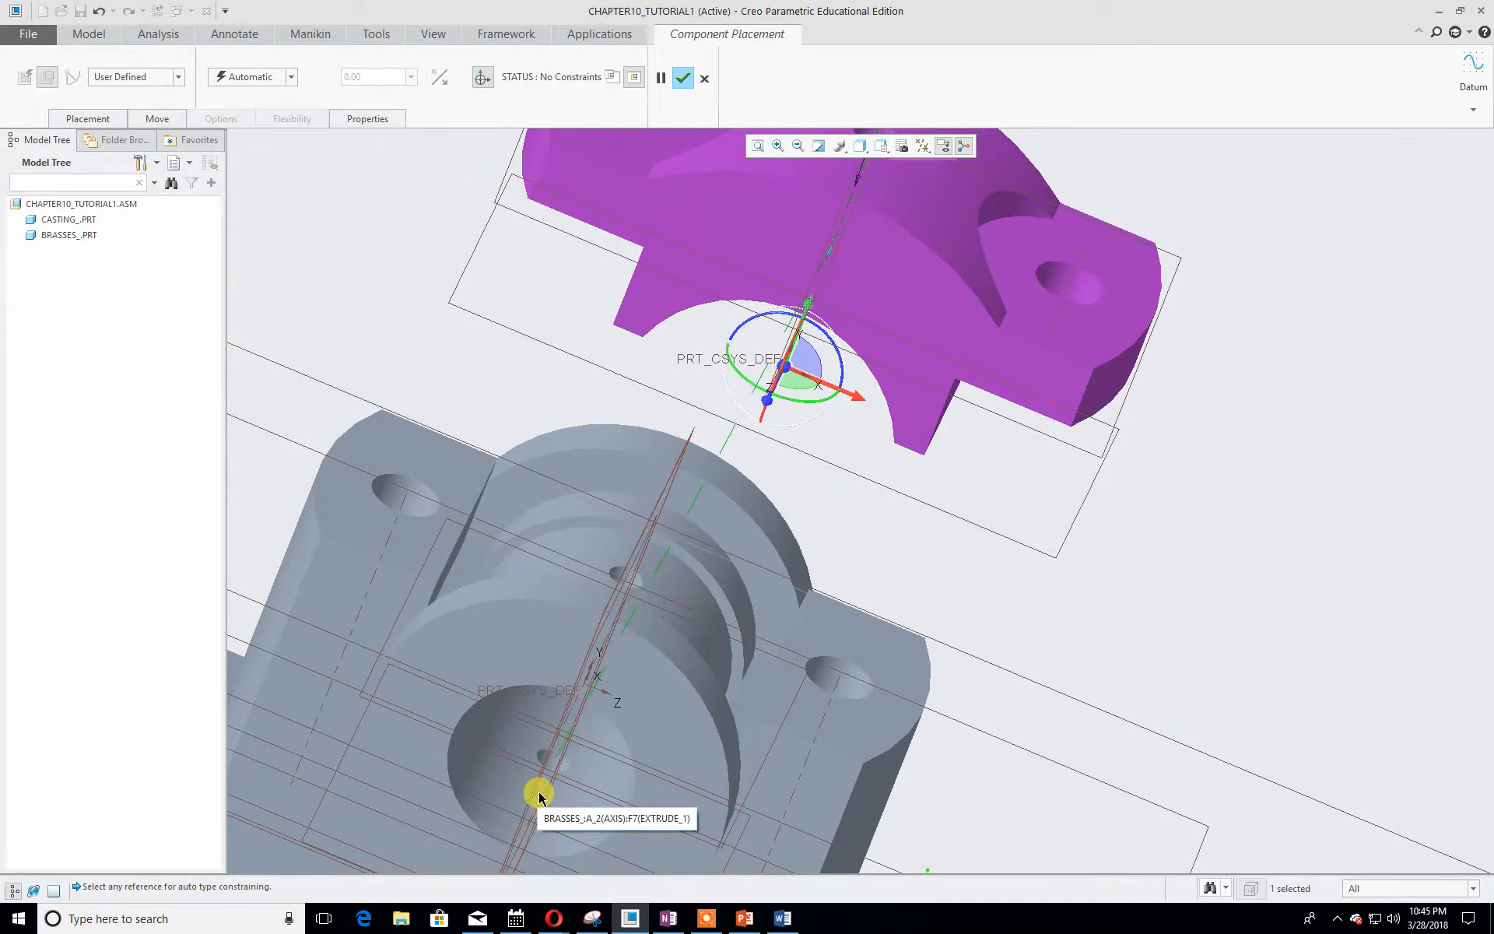
scroll(553, 814, "up", 3)
middle_click_drag(553, 807, 523, 868)
scroll(551, 813, "up", 2)
scroll(556, 794, "down", 6)
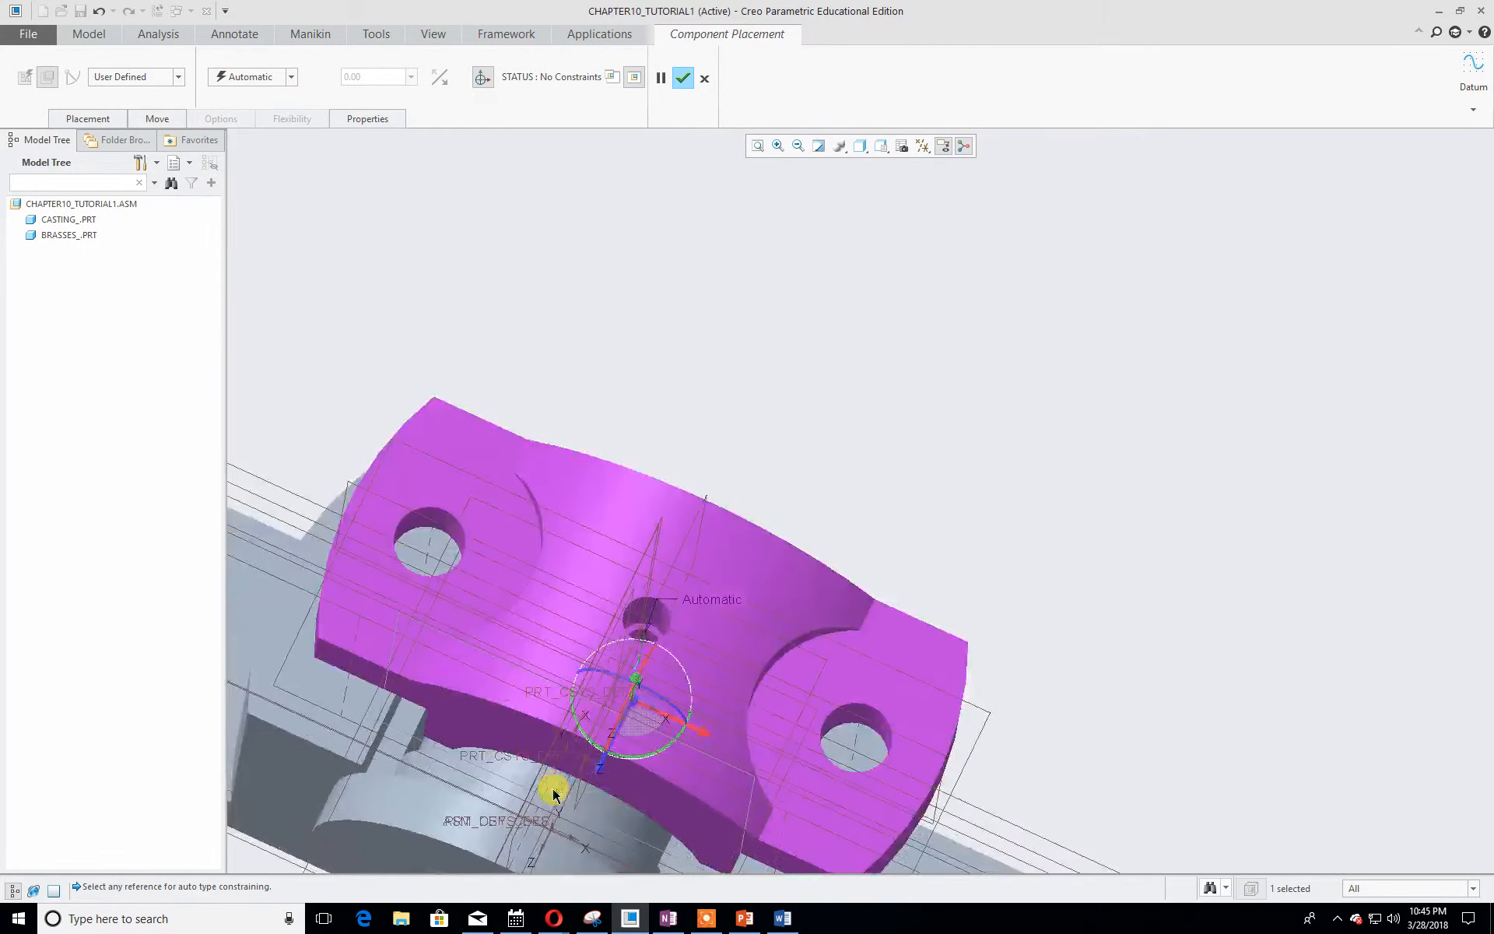
middle_click_drag(547, 802, 615, 714, "shift")
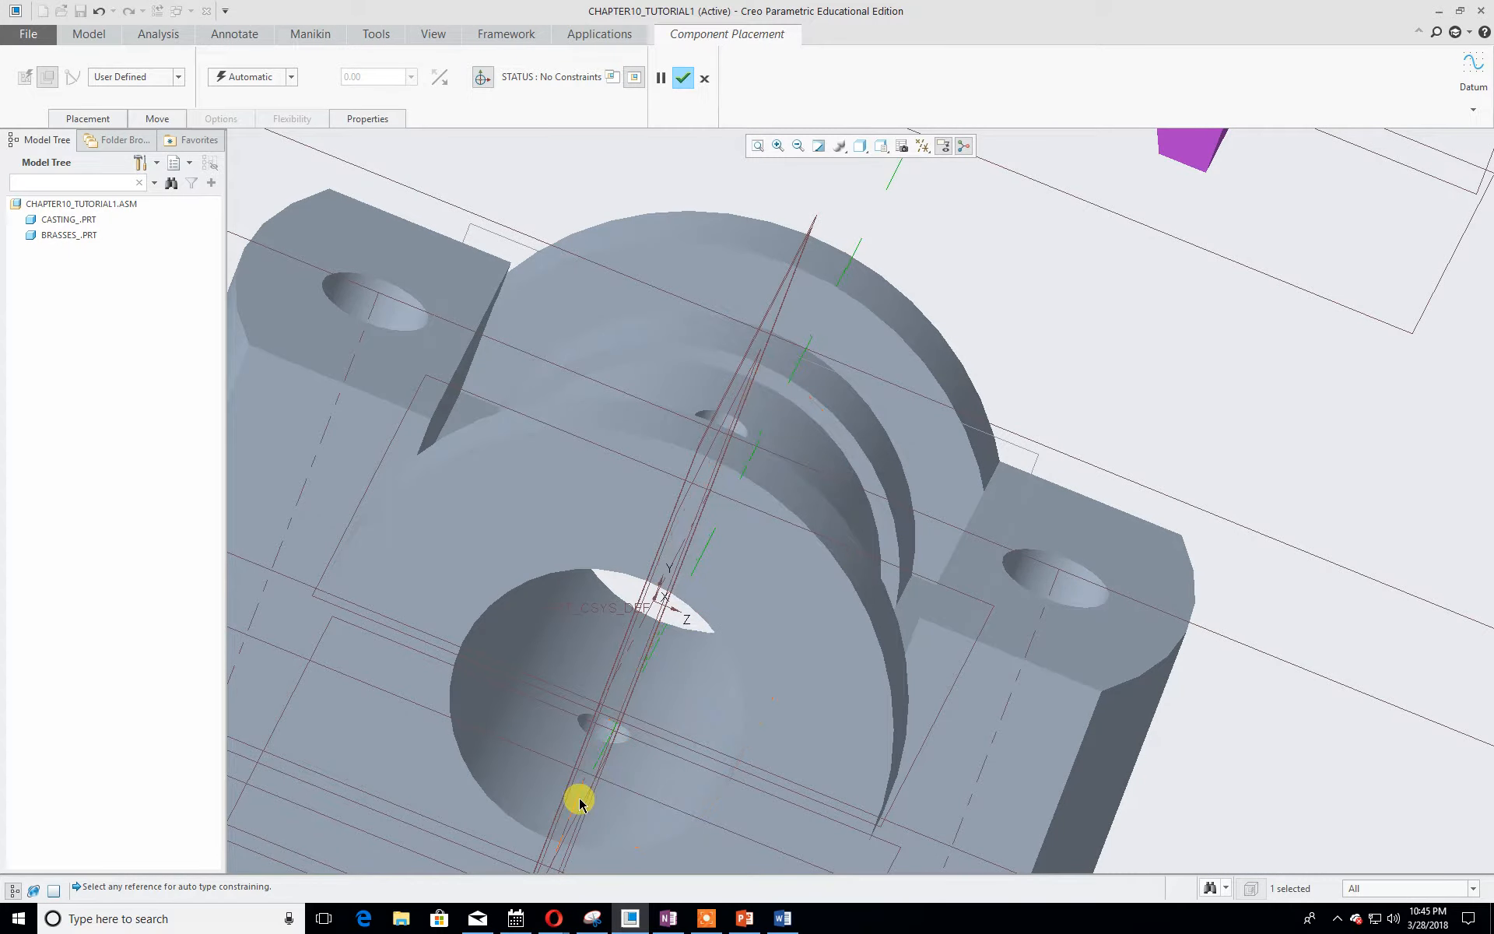
middle_click_drag(587, 800, 604, 721)
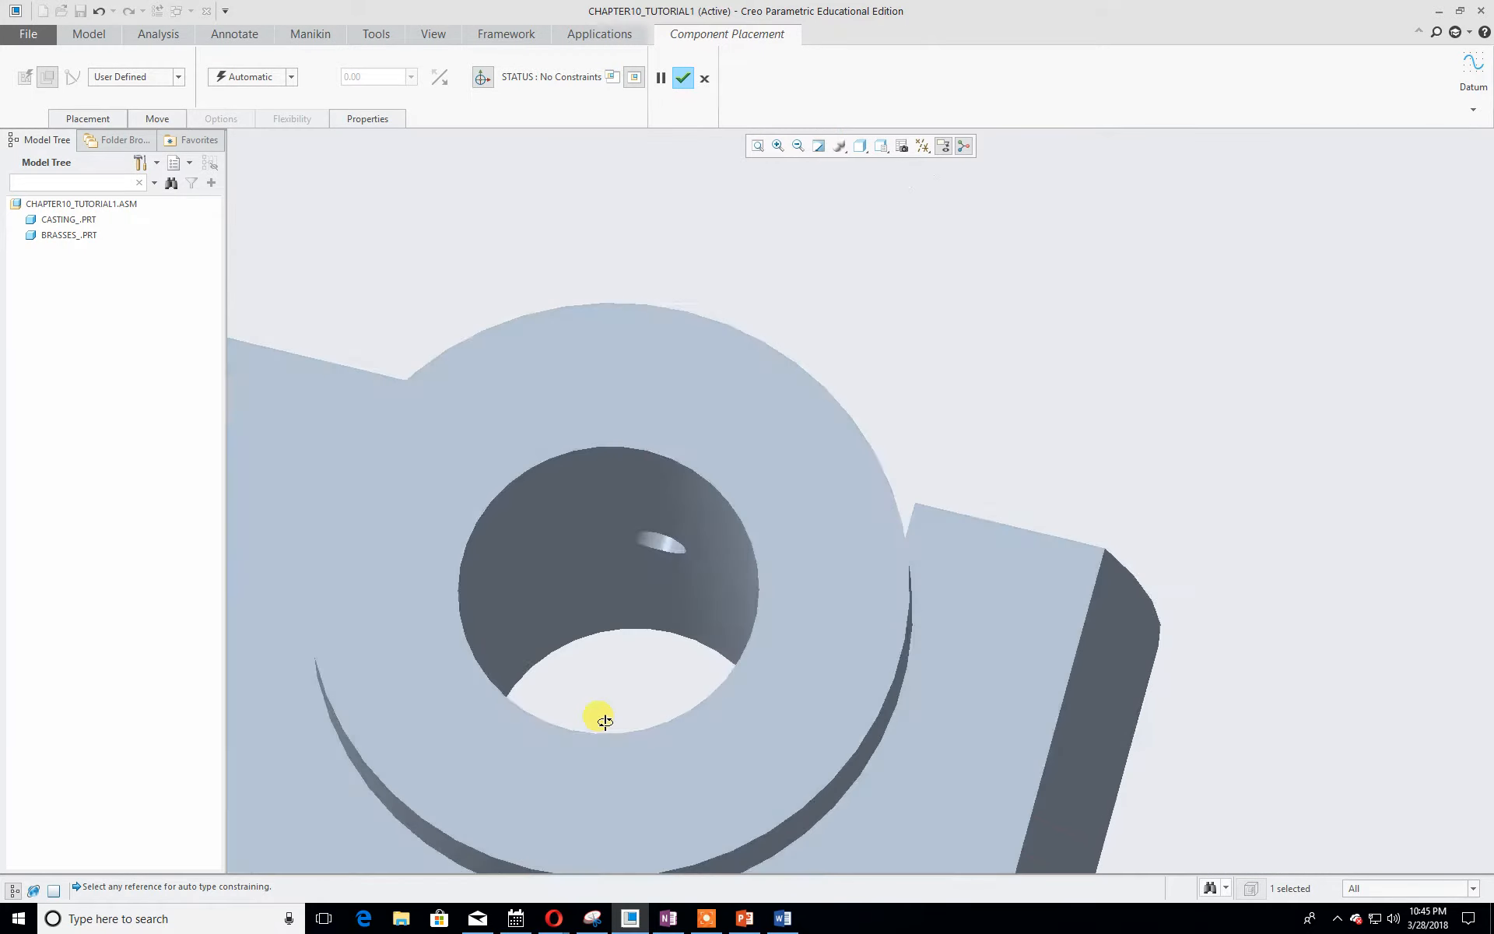
middle_click_drag(667, 544, 634, 617)
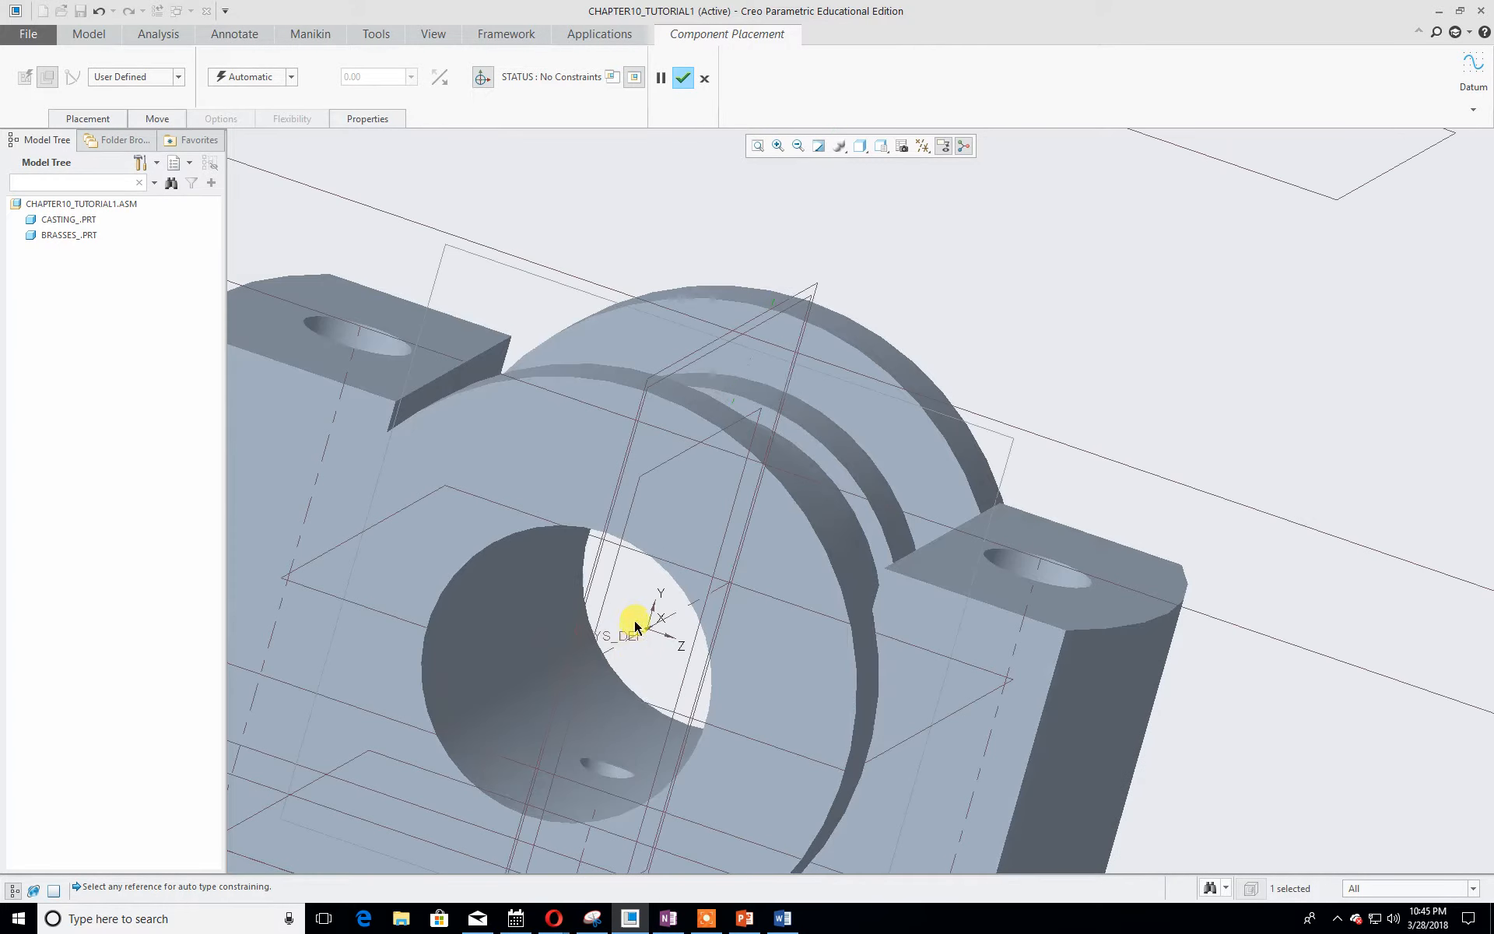
left_click(590, 820)
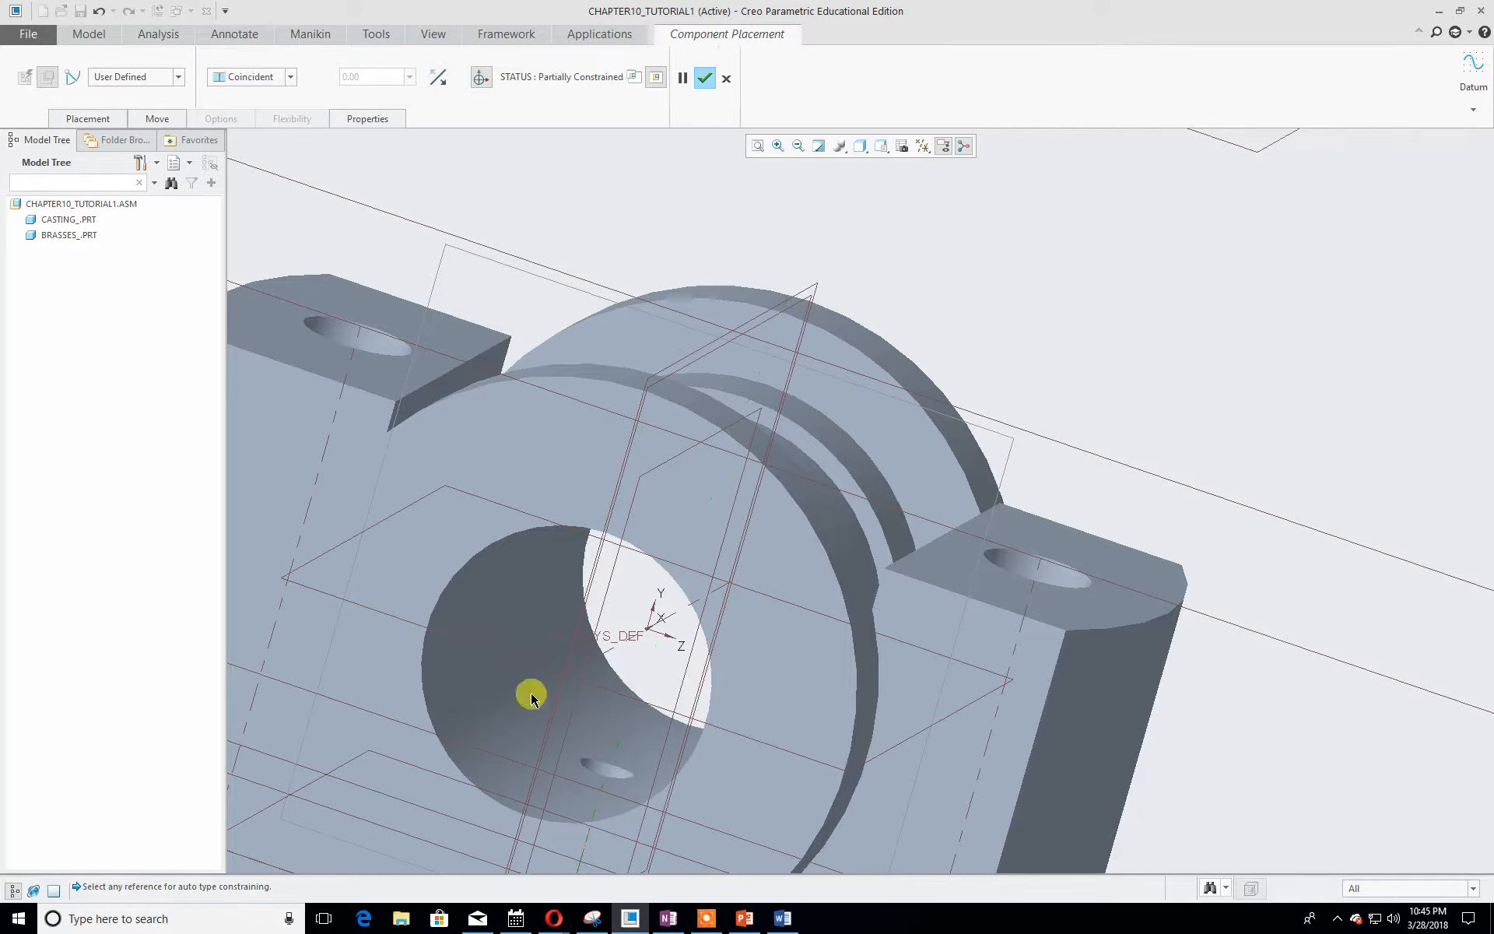
- Add a second placement constraint to the cap and select the underside of one of its bolt lugs as the component reference
left_click(82, 117)
scroll(516, 240, "up", 6)
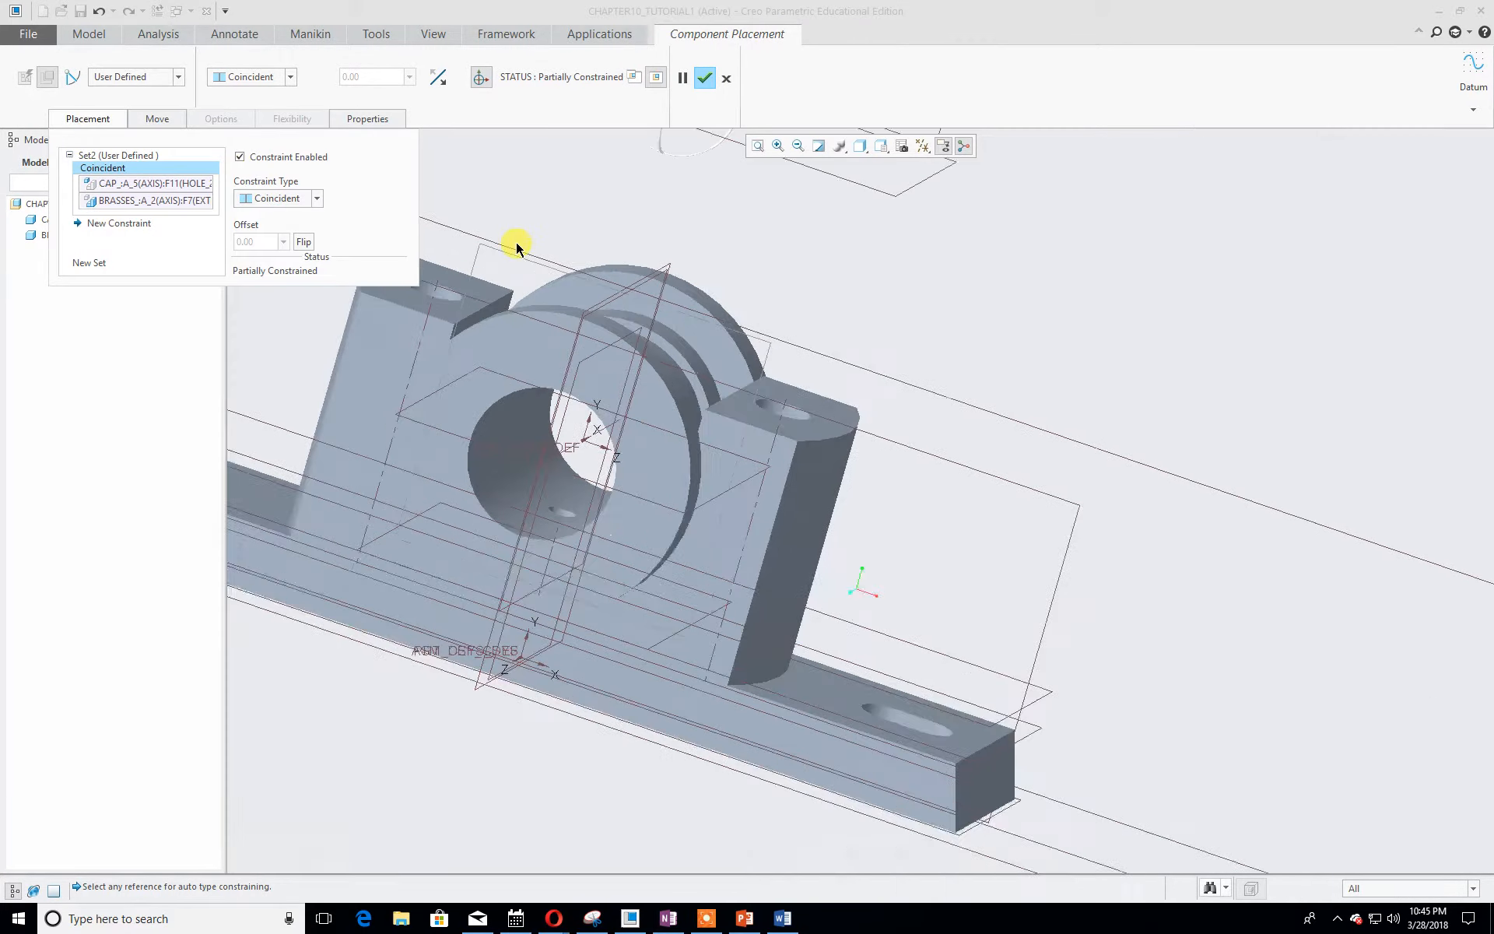
middle_click_drag(607, 202, 611, 378, "shift")
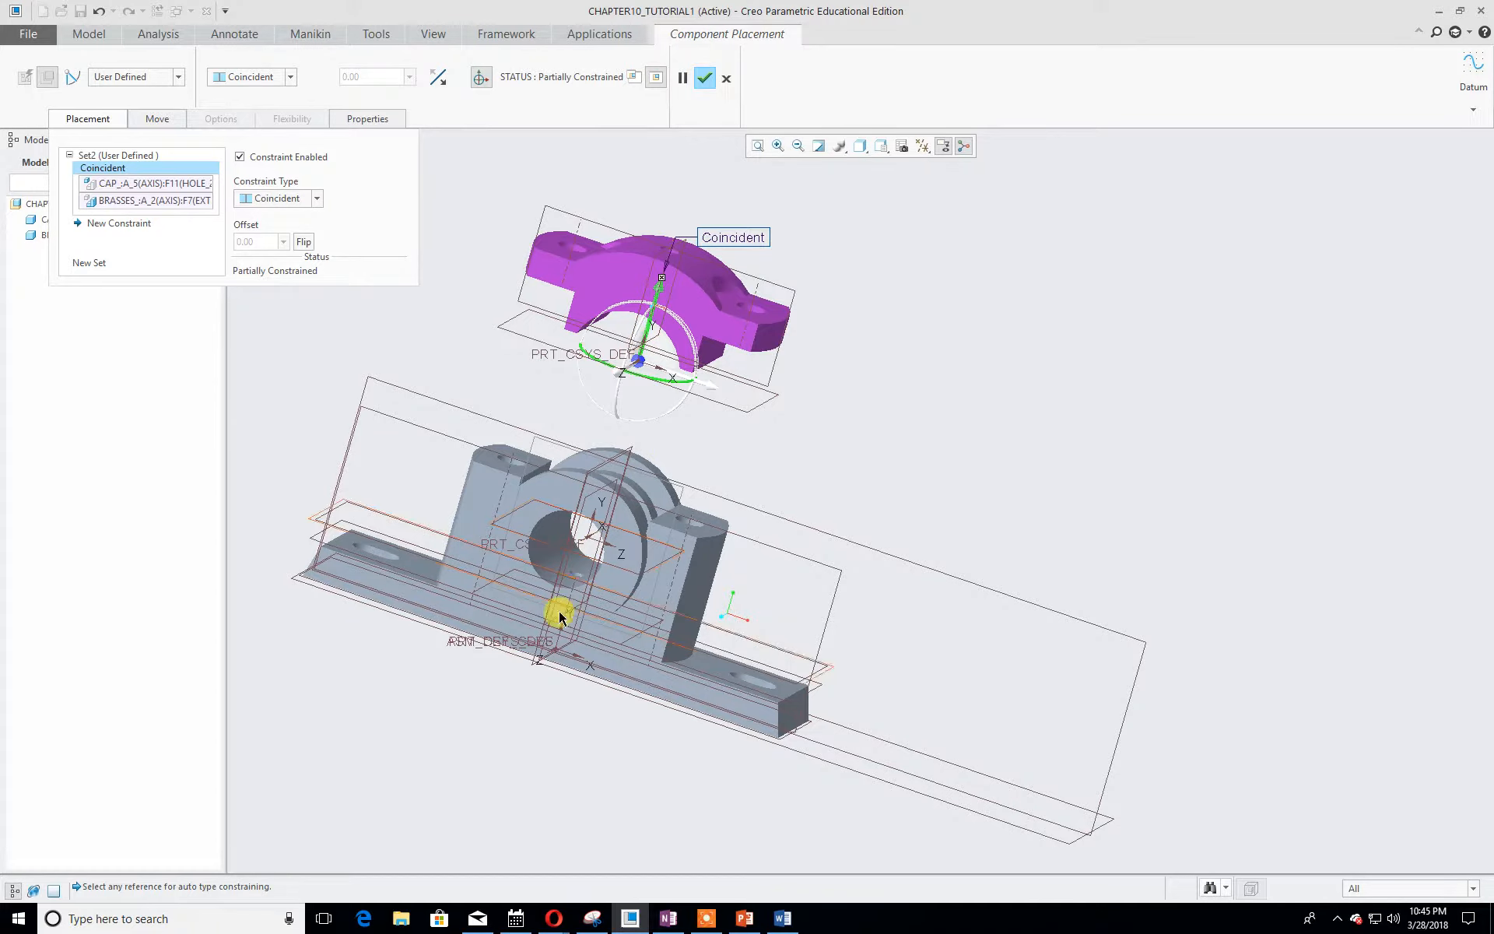
middle_click_drag(544, 694, 579, 652)
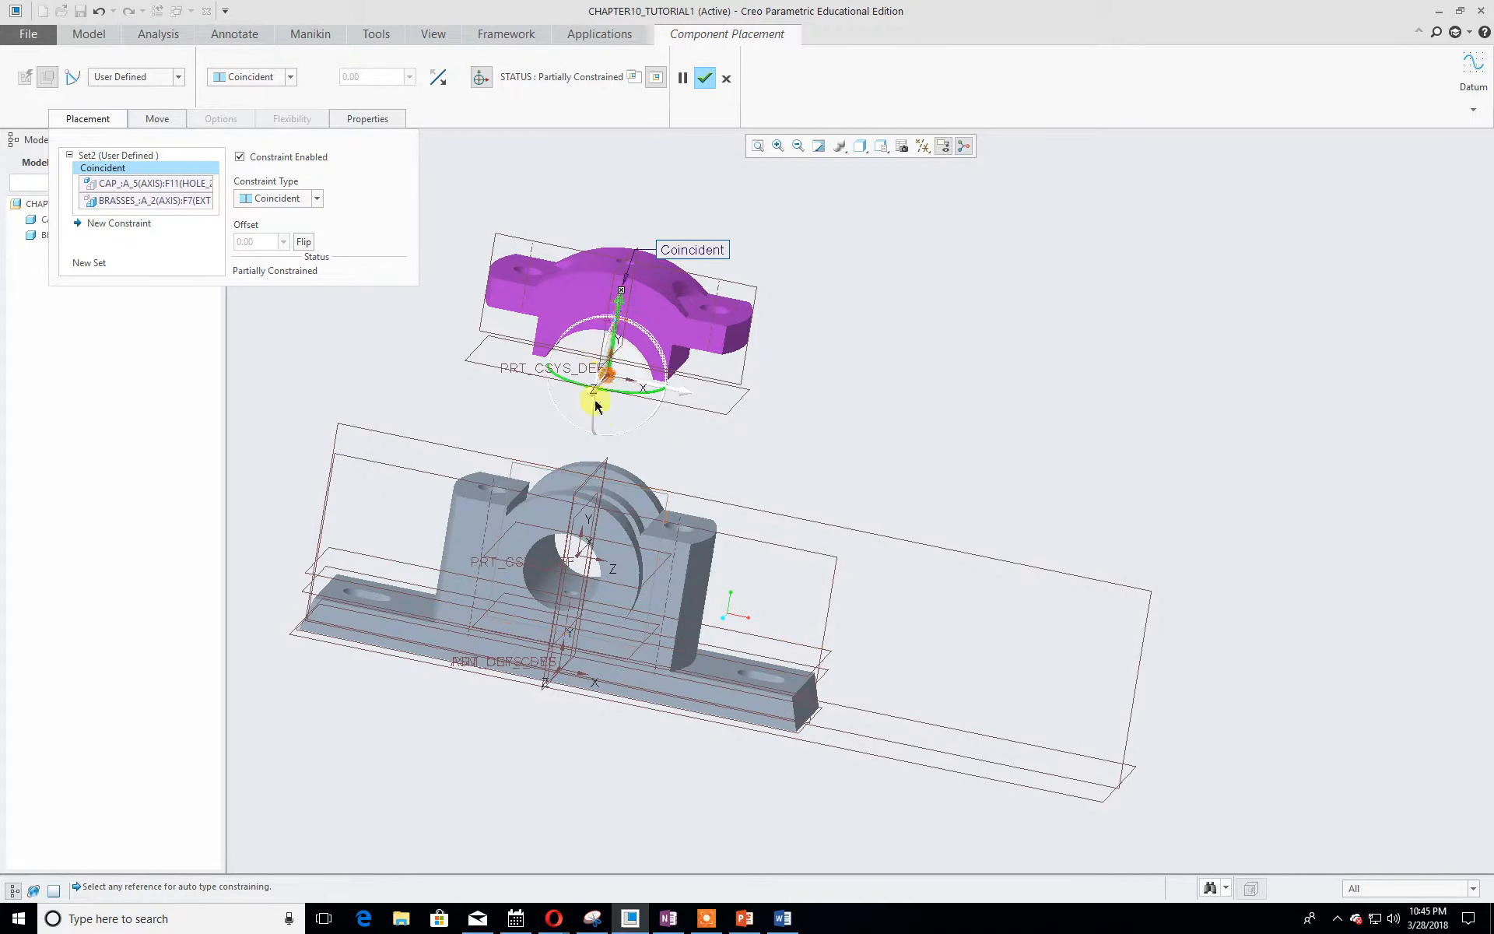
scroll(511, 415, "up", 3)
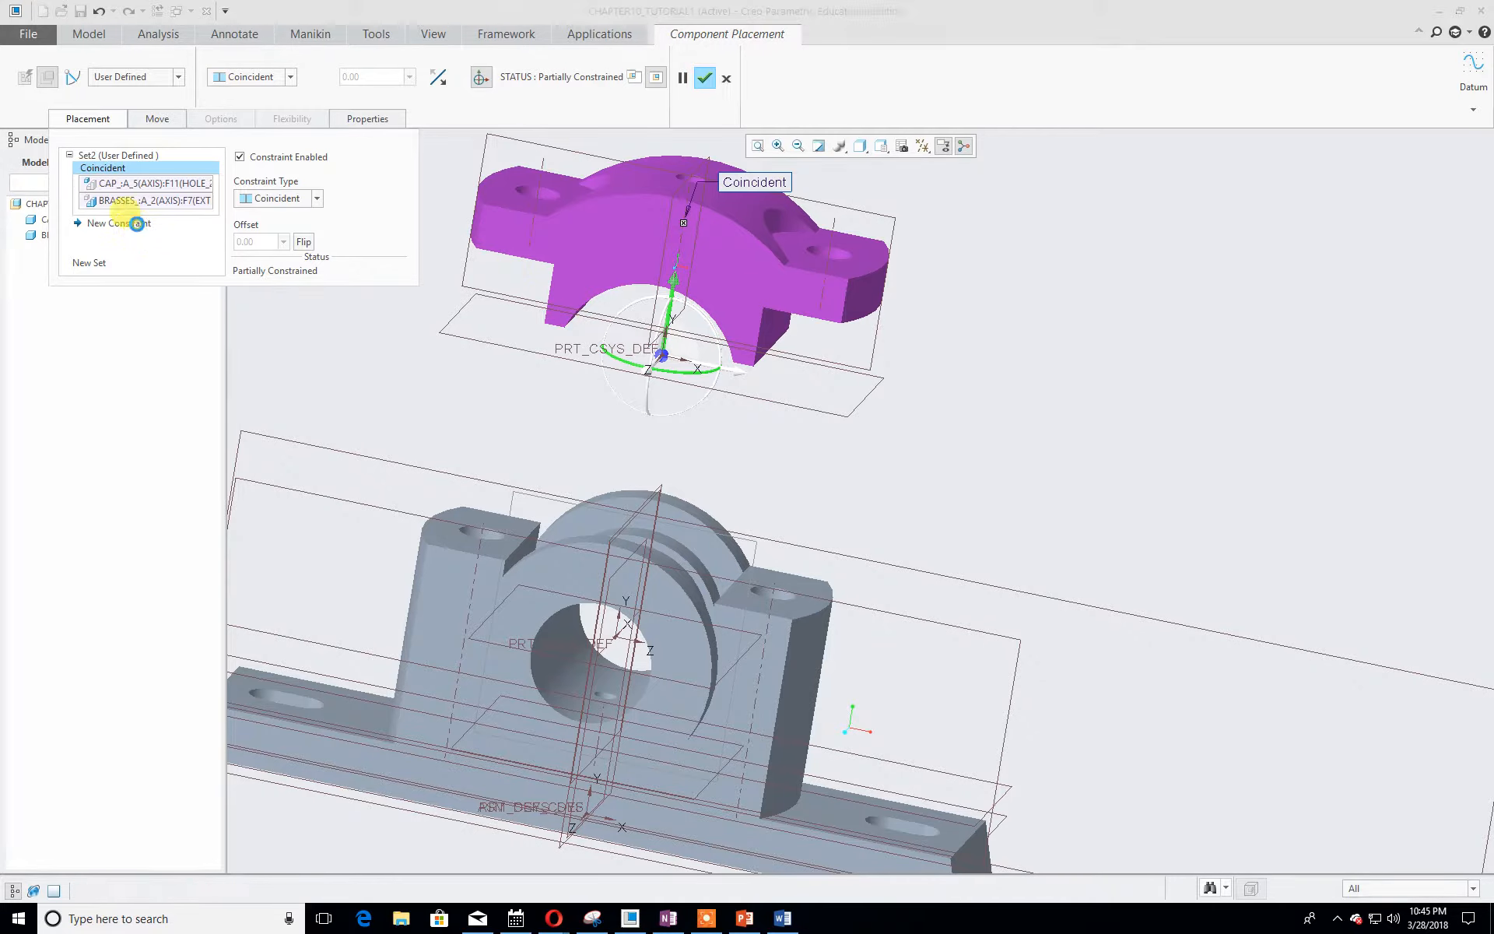
left_click(137, 225)
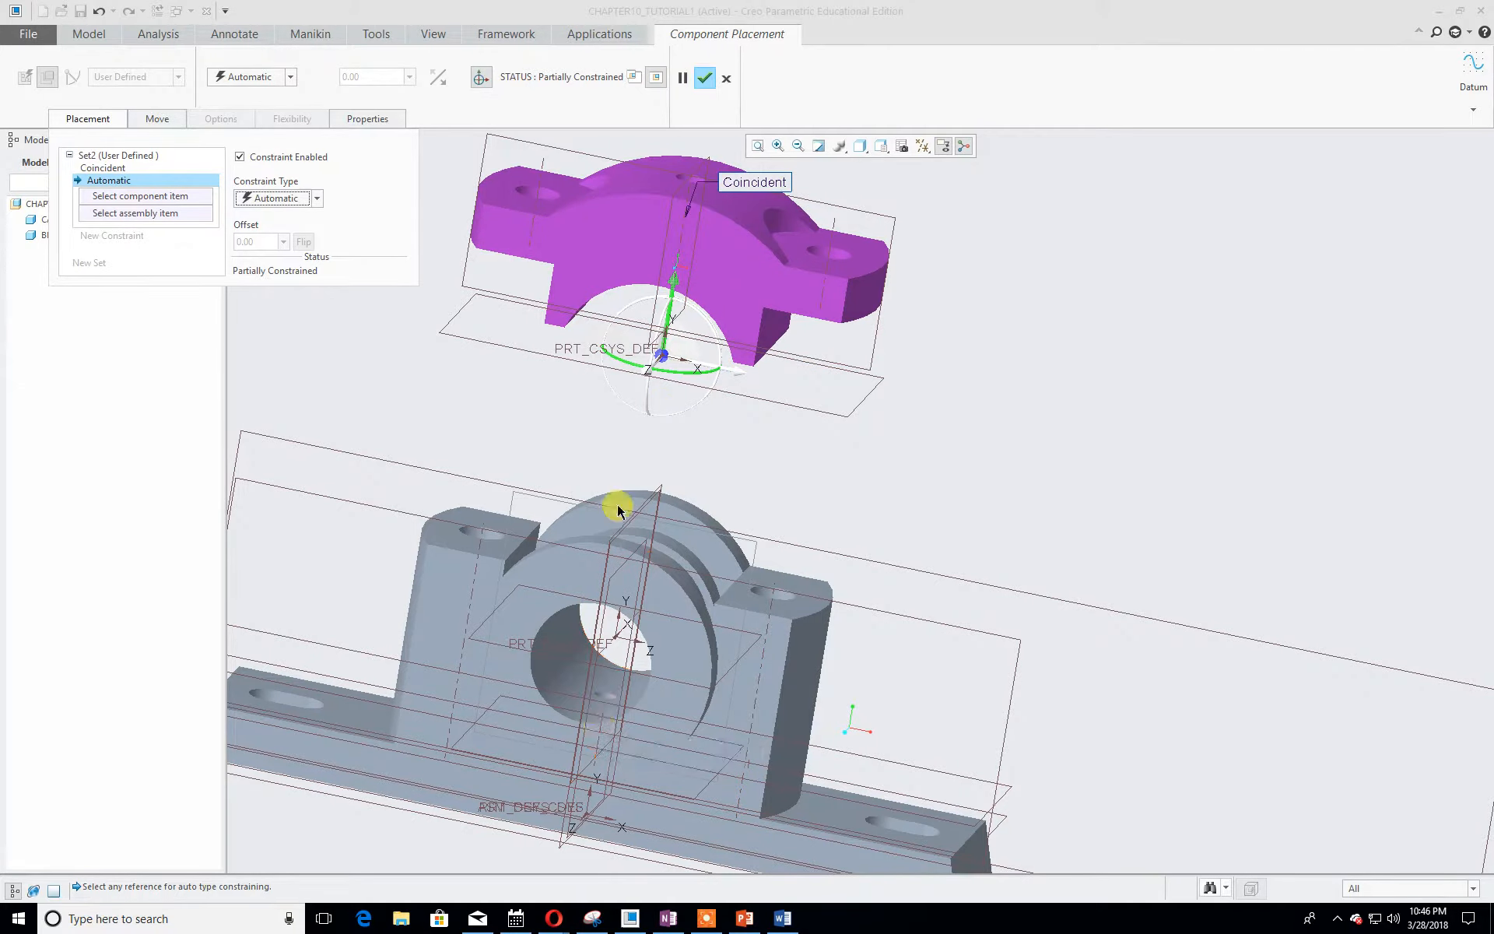
middle_click_drag(974, 418, 965, 330)
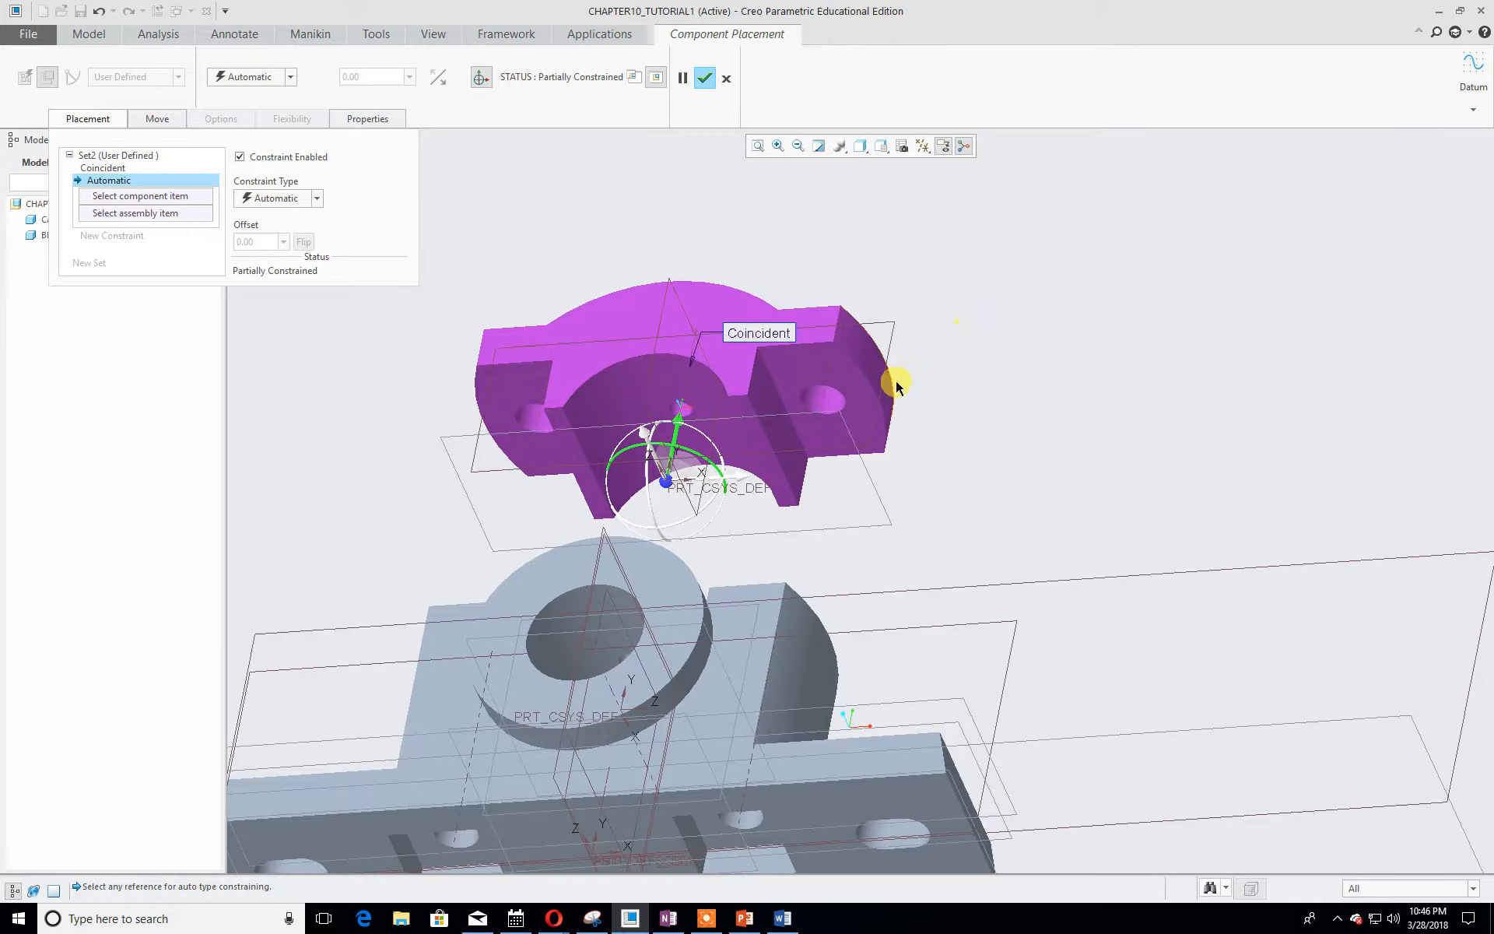
middle_click_drag(950, 400, 937, 428)
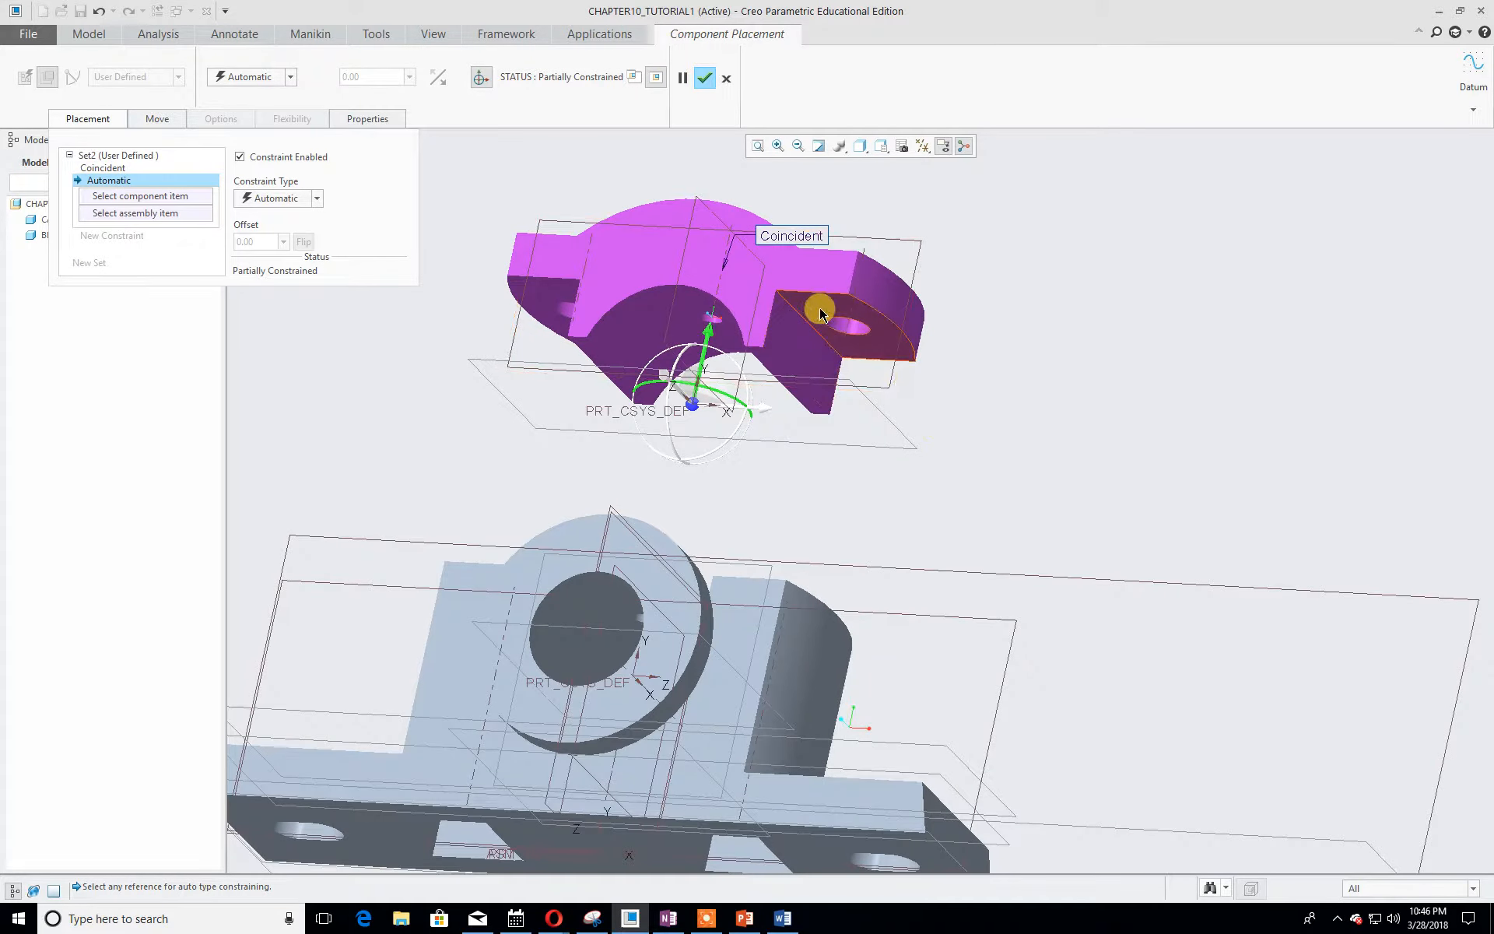
middle_click_drag(810, 310, 820, 567)
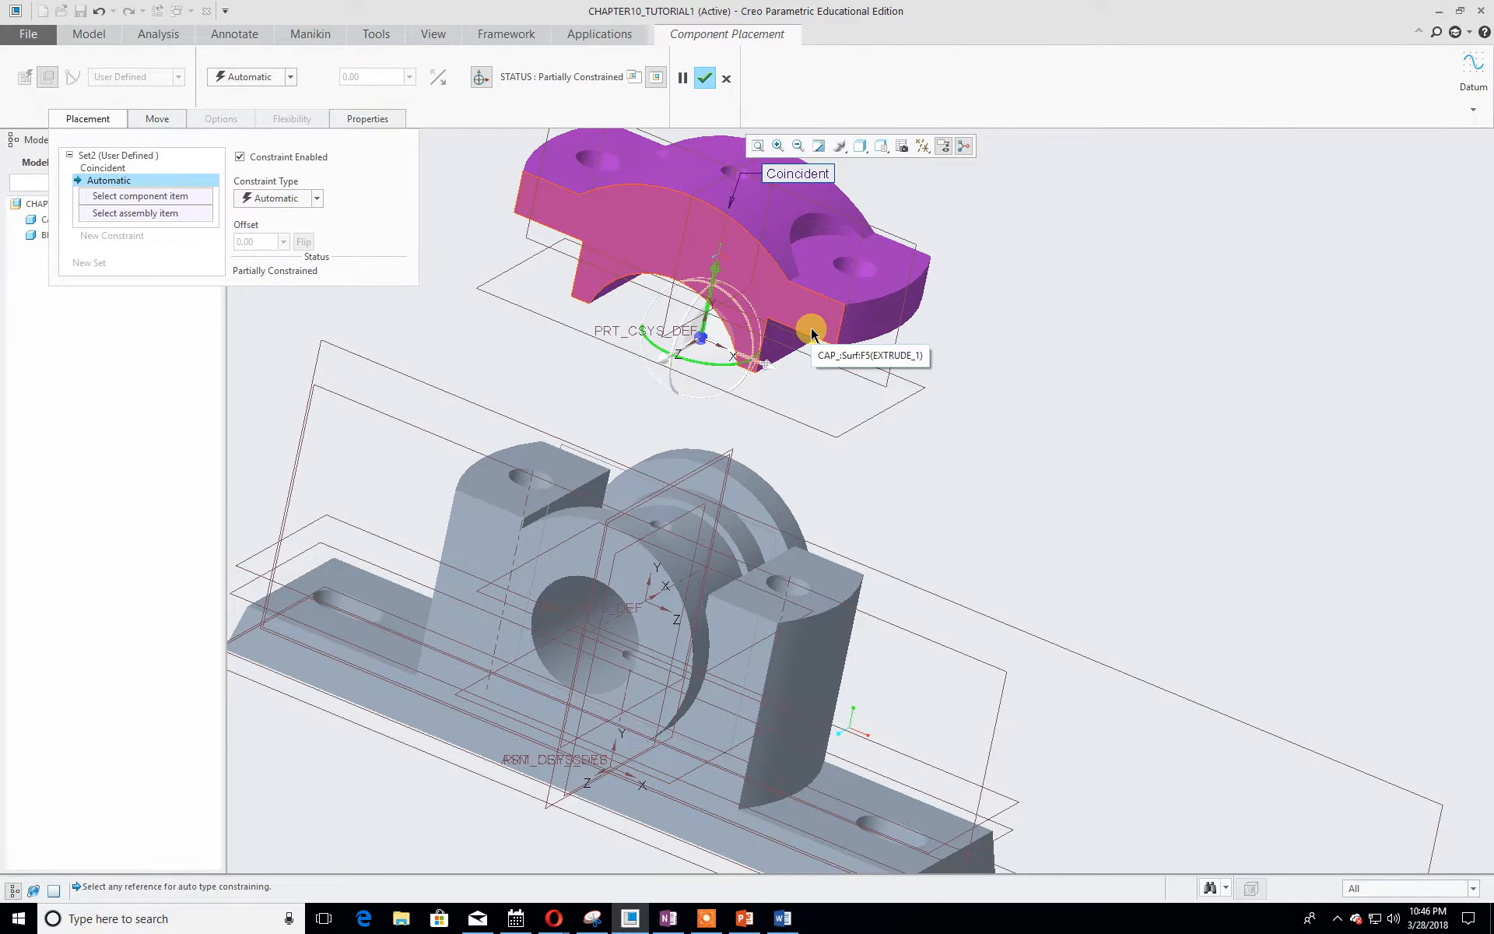
middle_click_drag(961, 397, 951, 324)
left_click(804, 385)
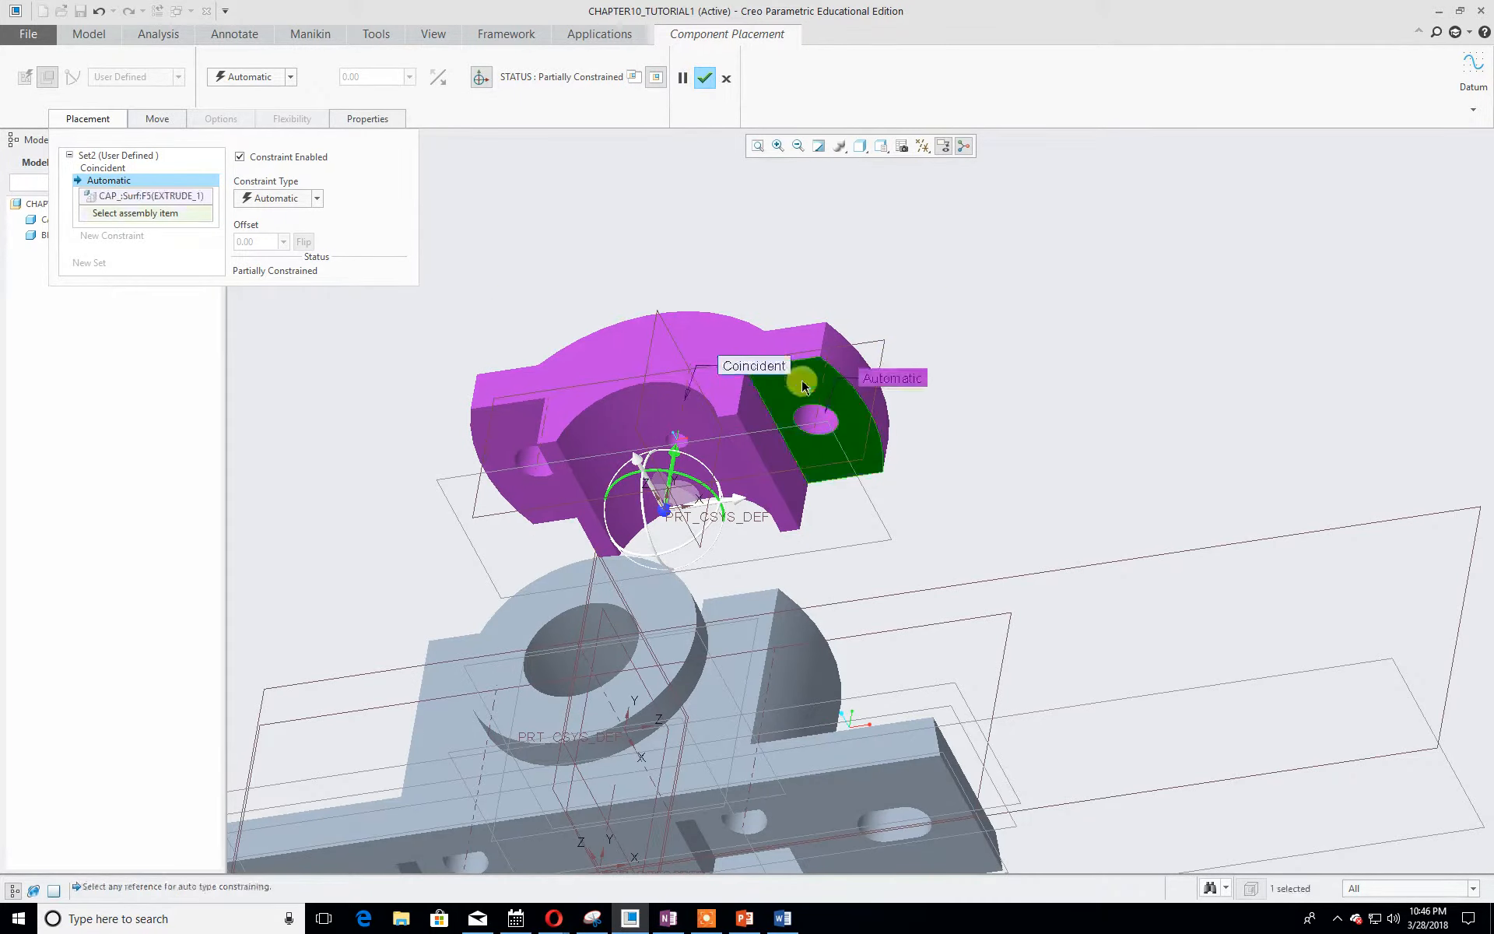
- Pair the lug's underside with the top face of the casting's post and make the two faces coincident
middle_click_drag(1061, 413, 1017, 524)
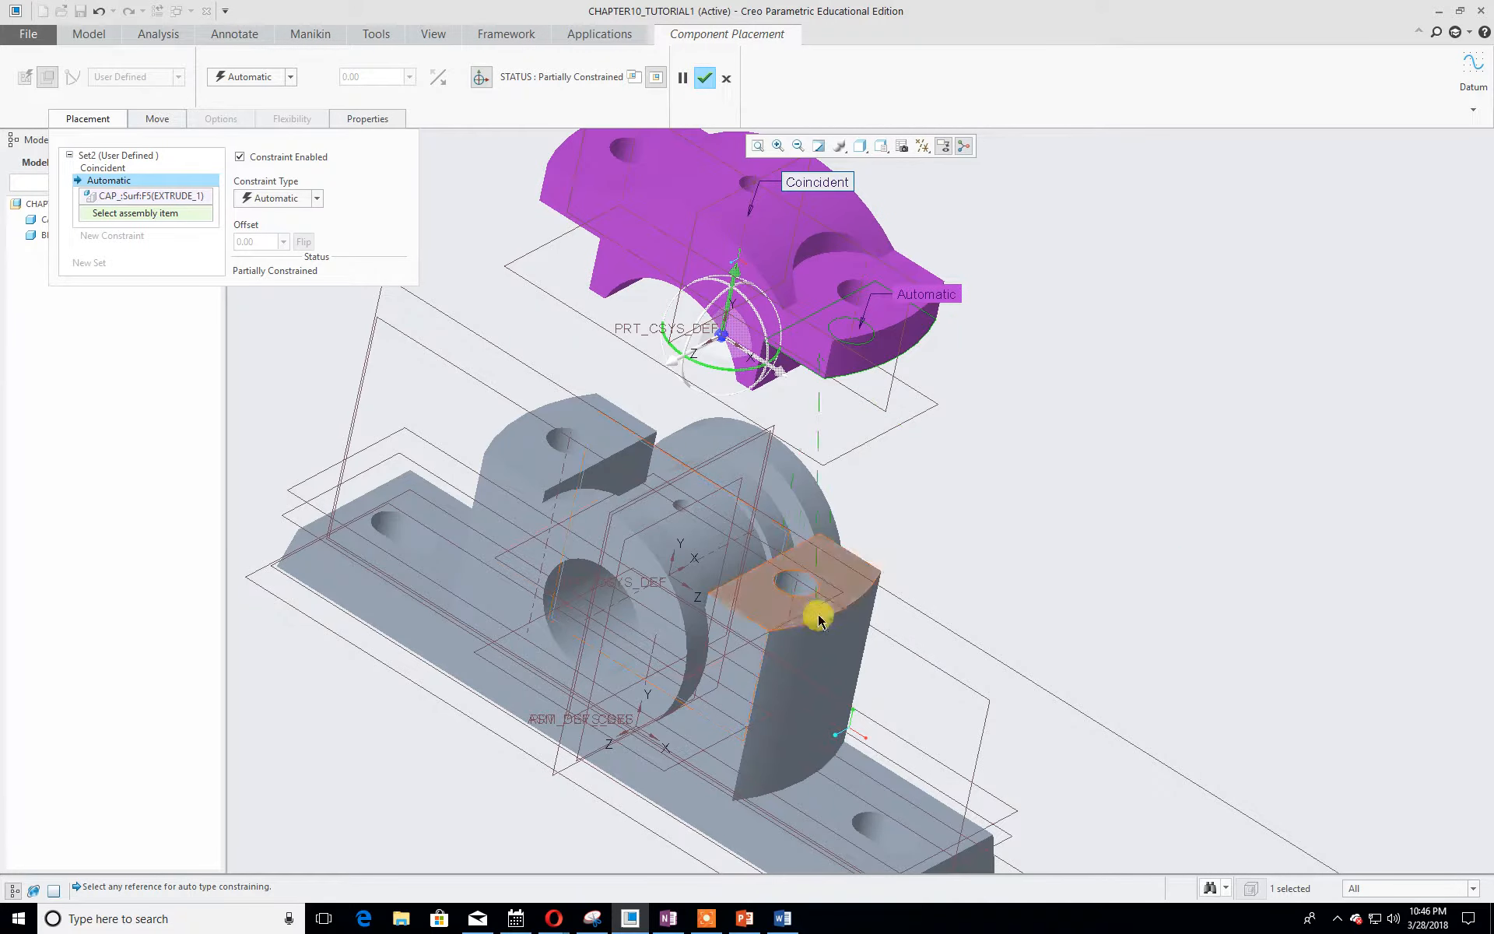
left_click(864, 590)
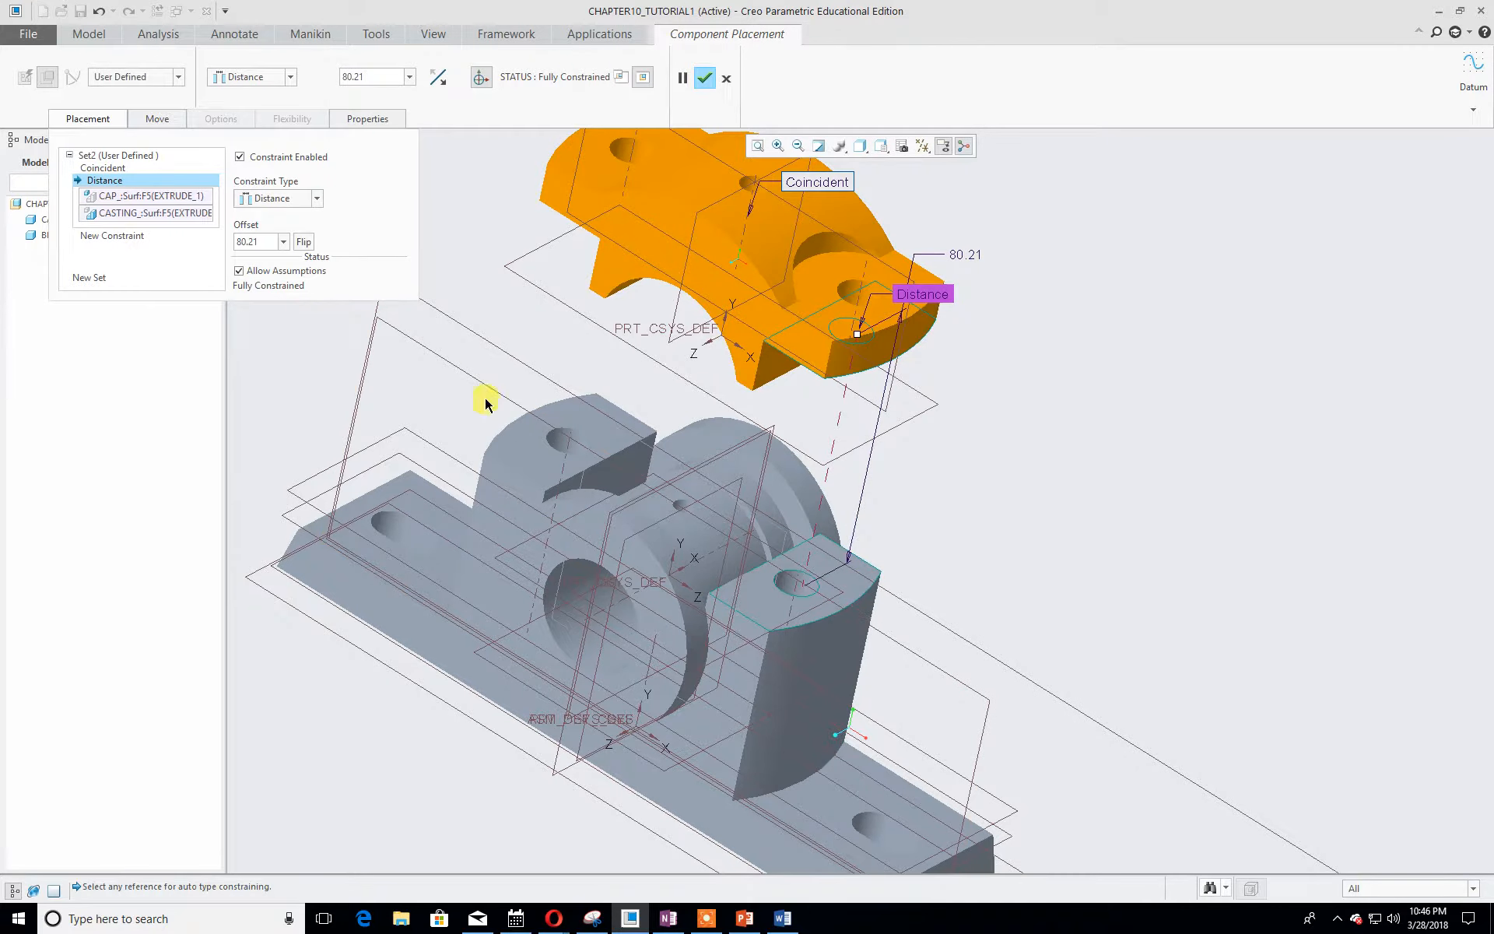
left_click(318, 201)
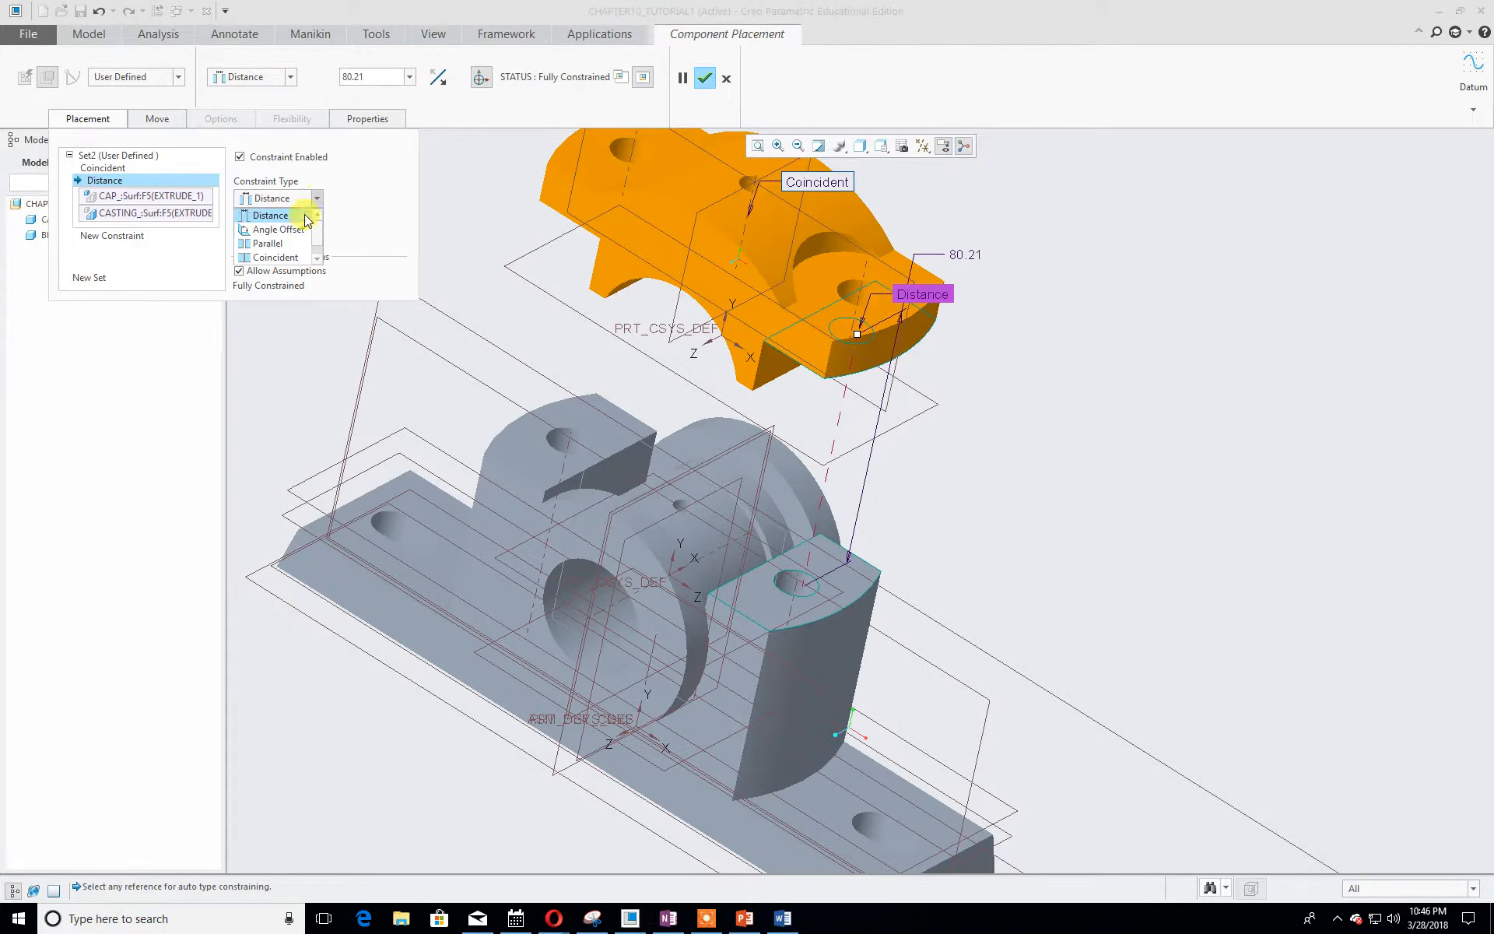
left_click(295, 253)
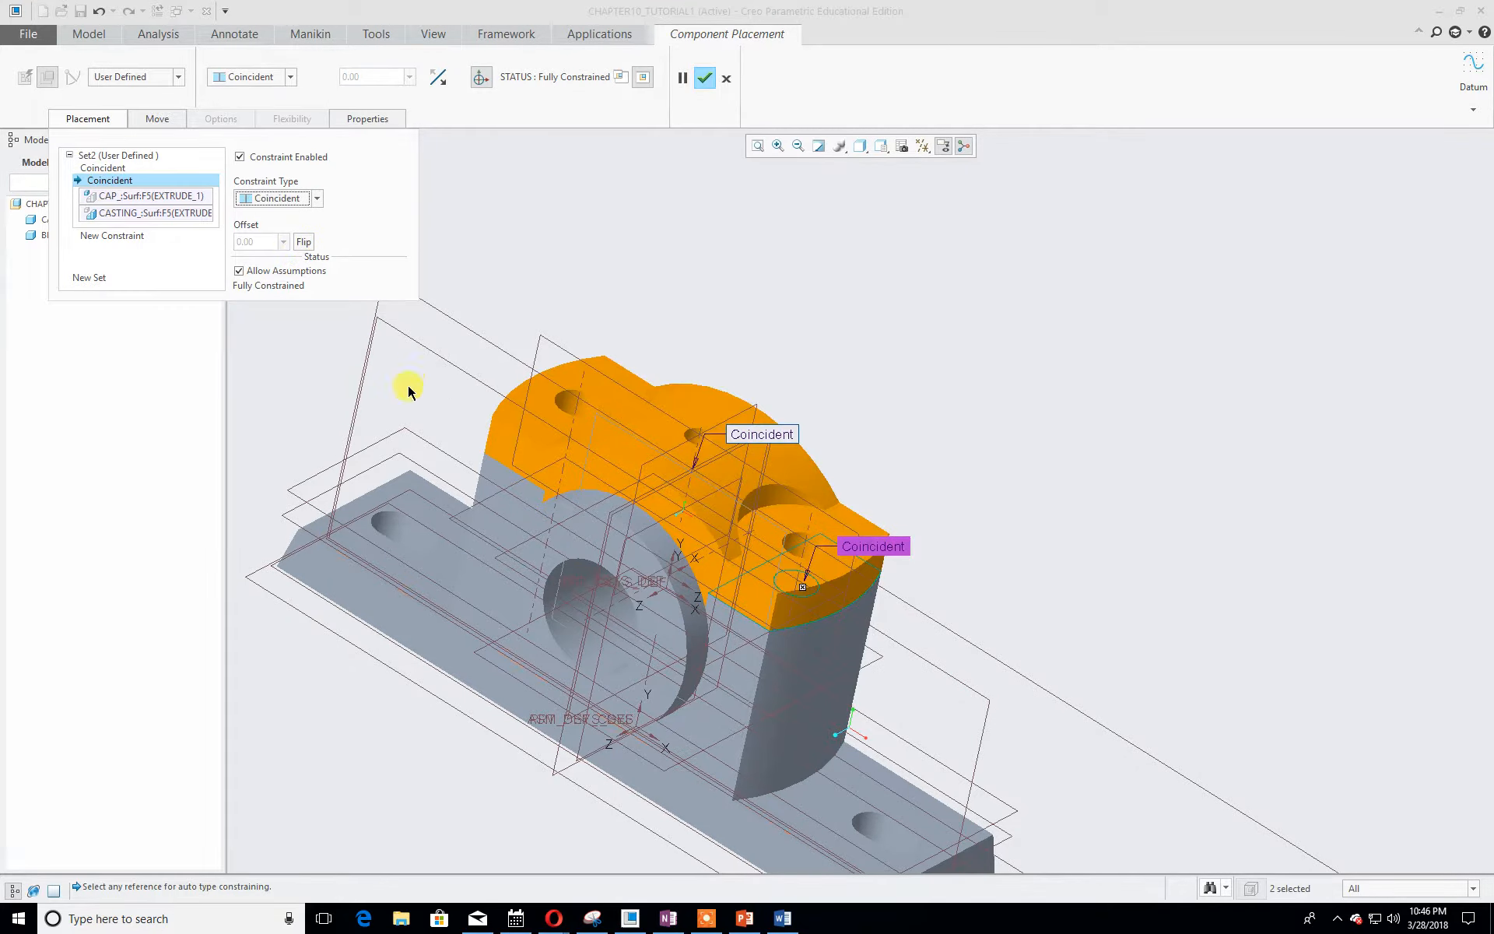
- Inspect the cap's fit on the casting, accept its placement, and return the assembly to its standard orientation
middle_click_drag(907, 316, 958, 343)
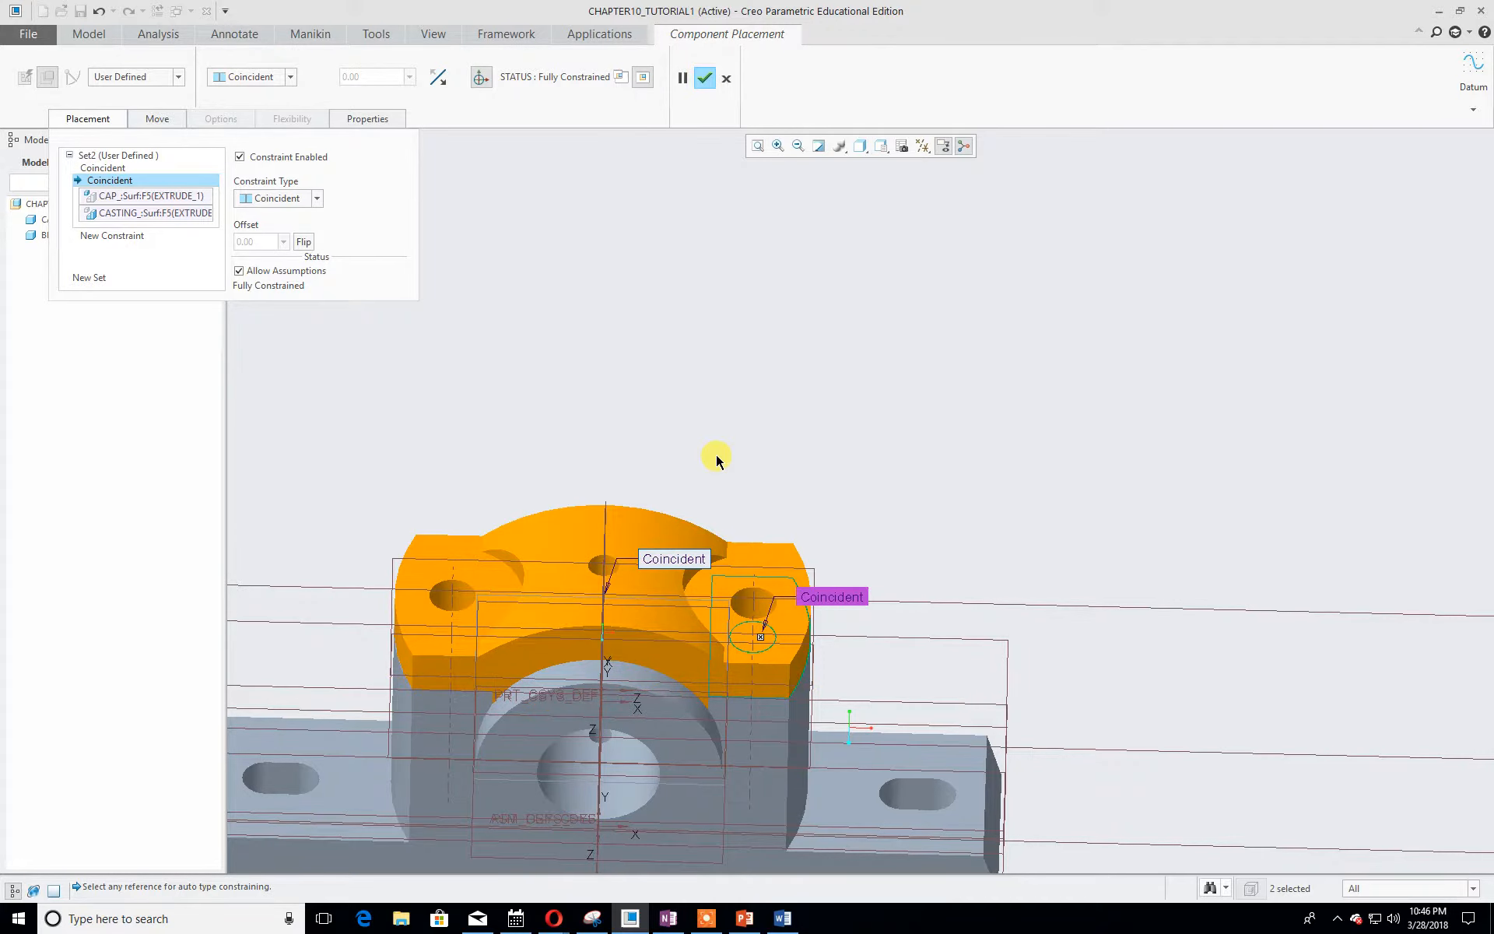
scroll(863, 408, "down", 3)
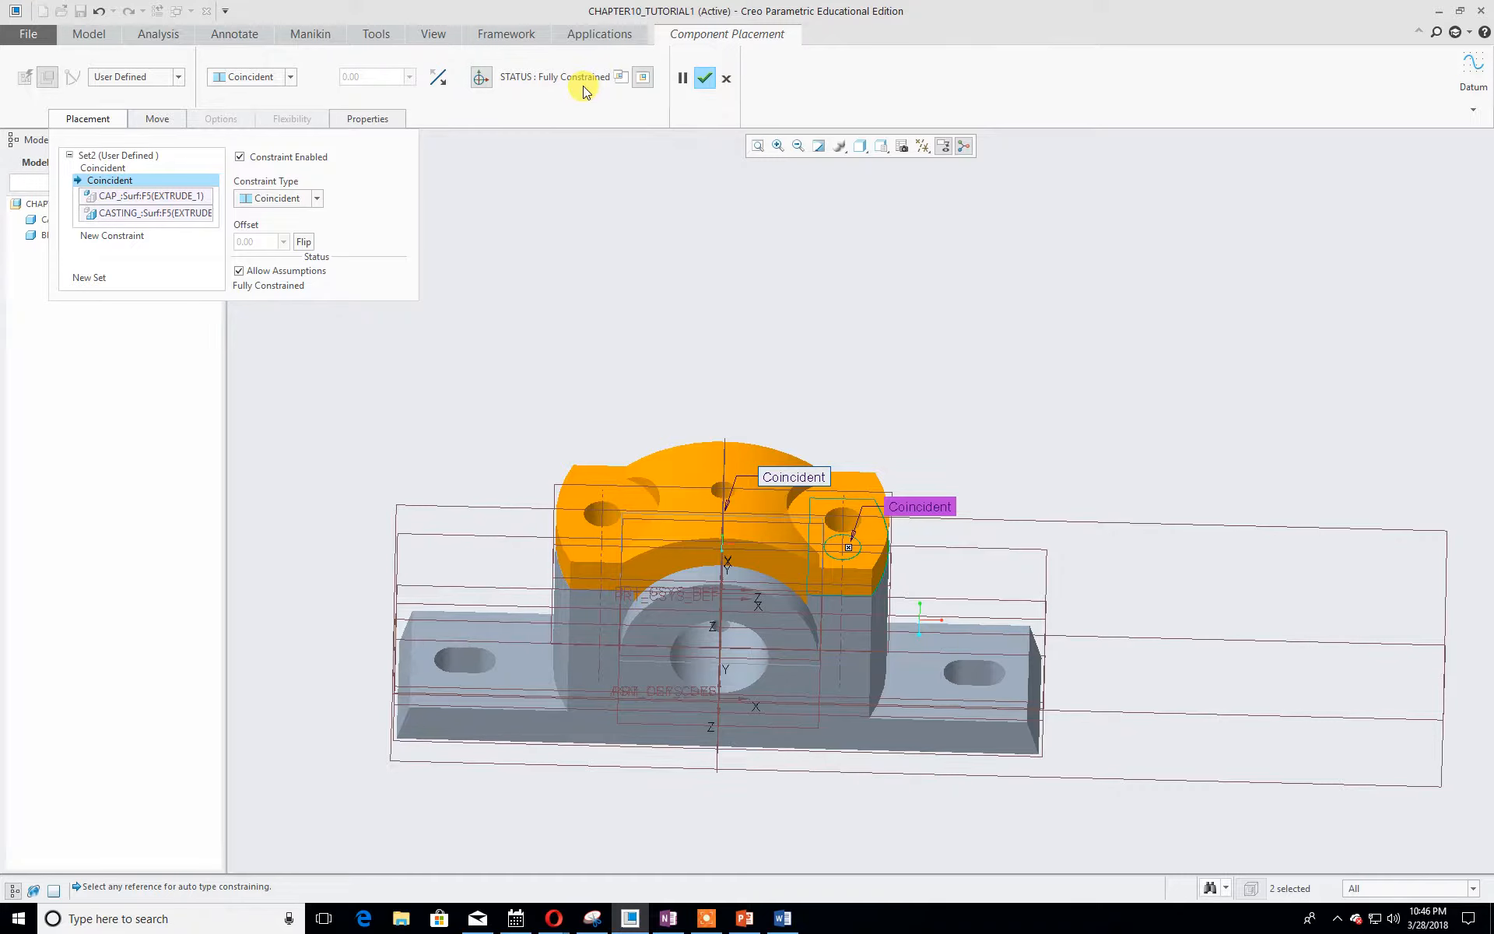
left_click(704, 78)
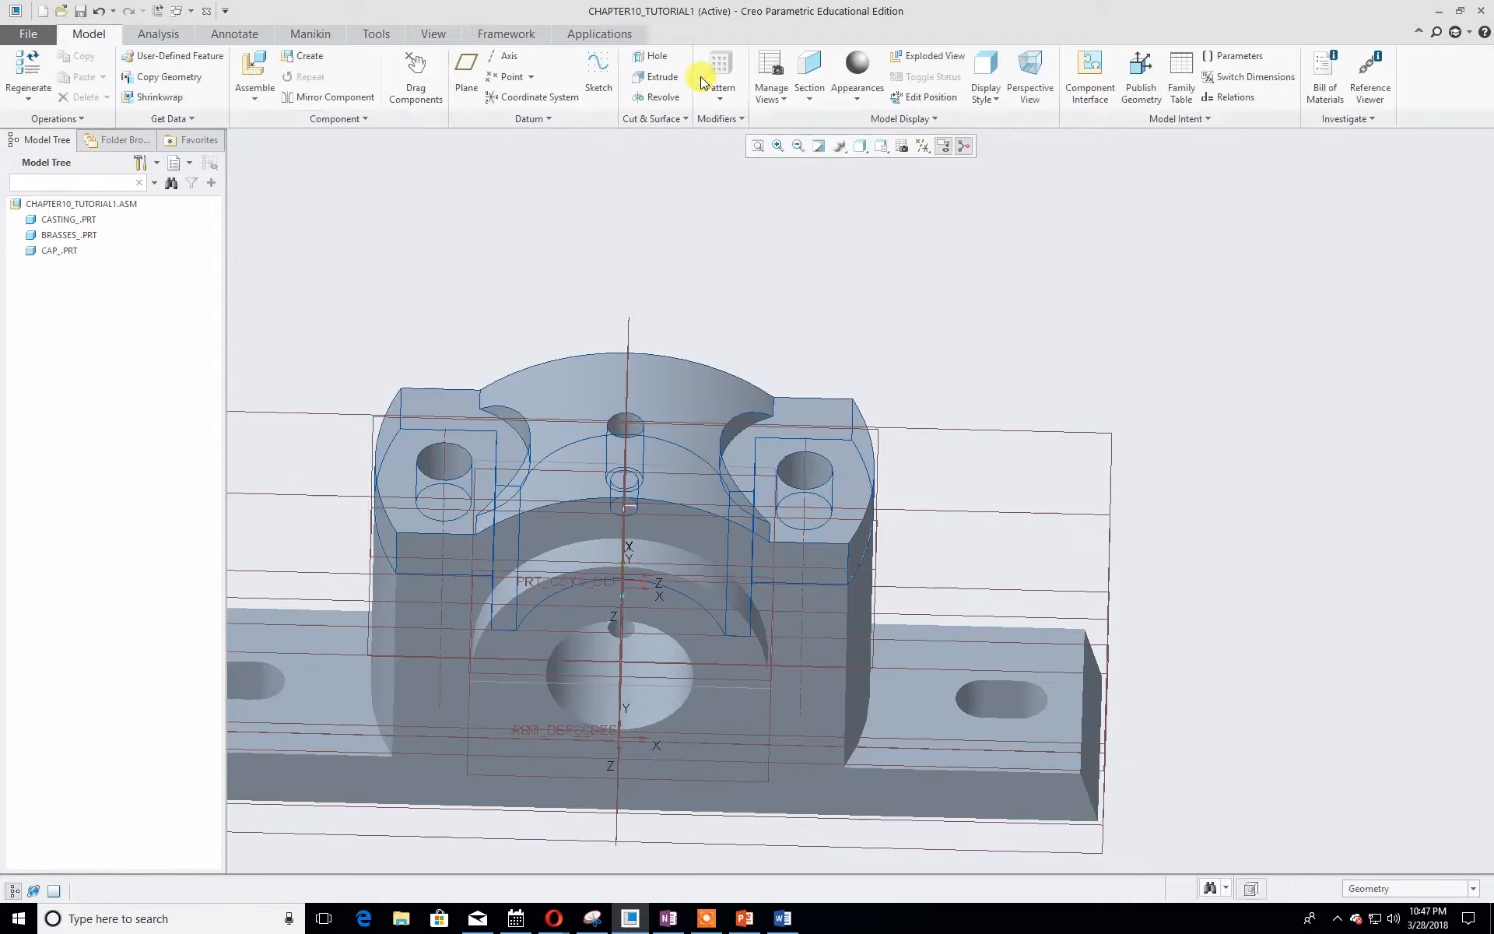
scroll(1152, 352, "down", 2)
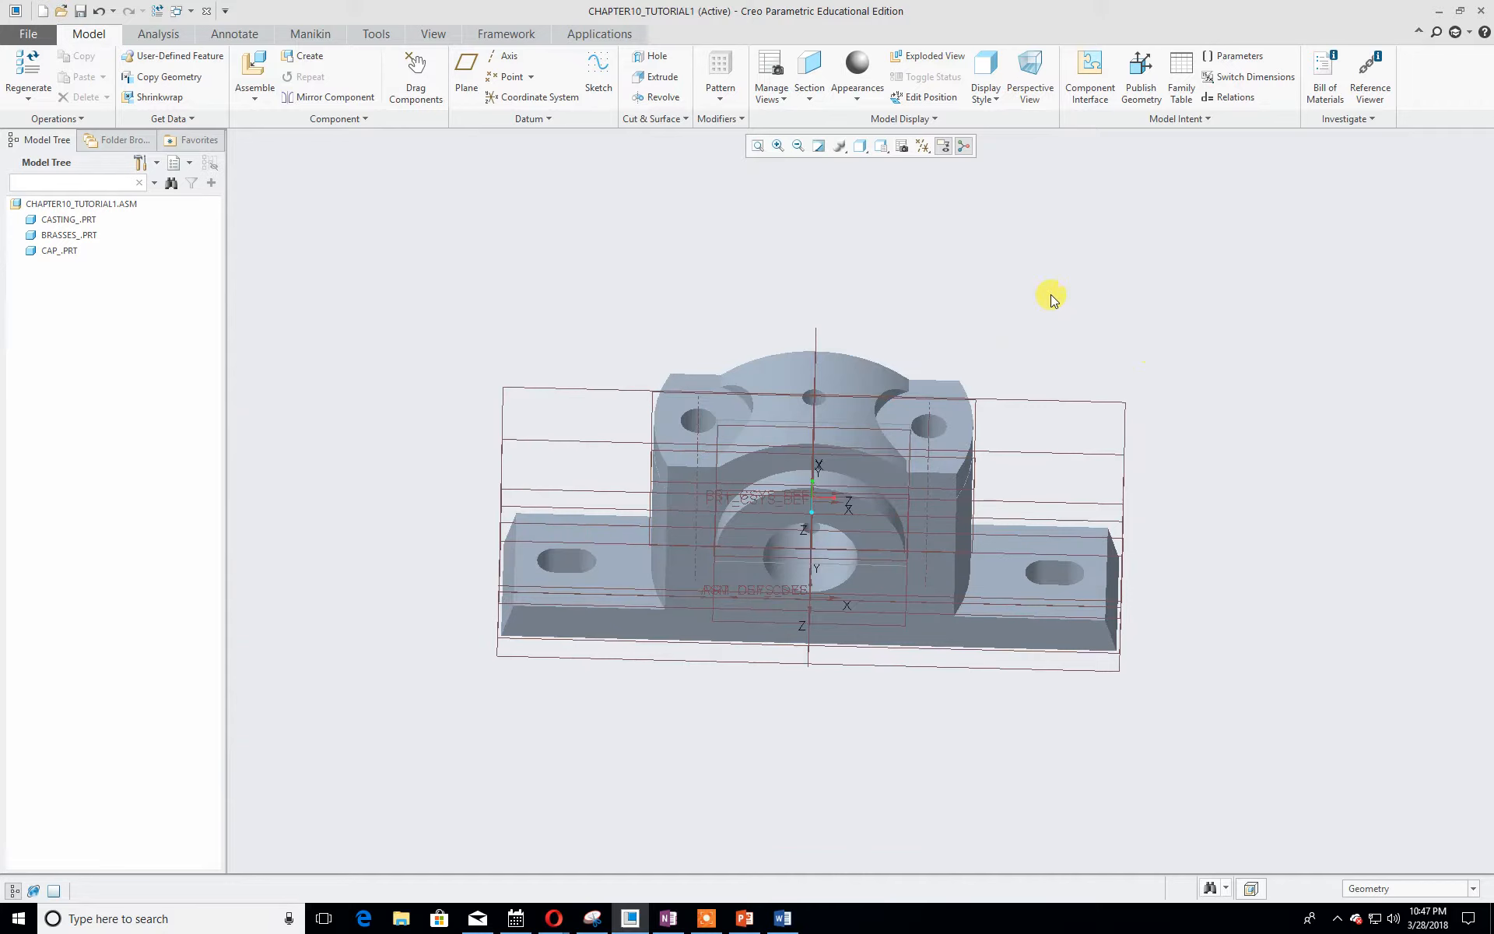
left_click(881, 146)
left_click(906, 159)
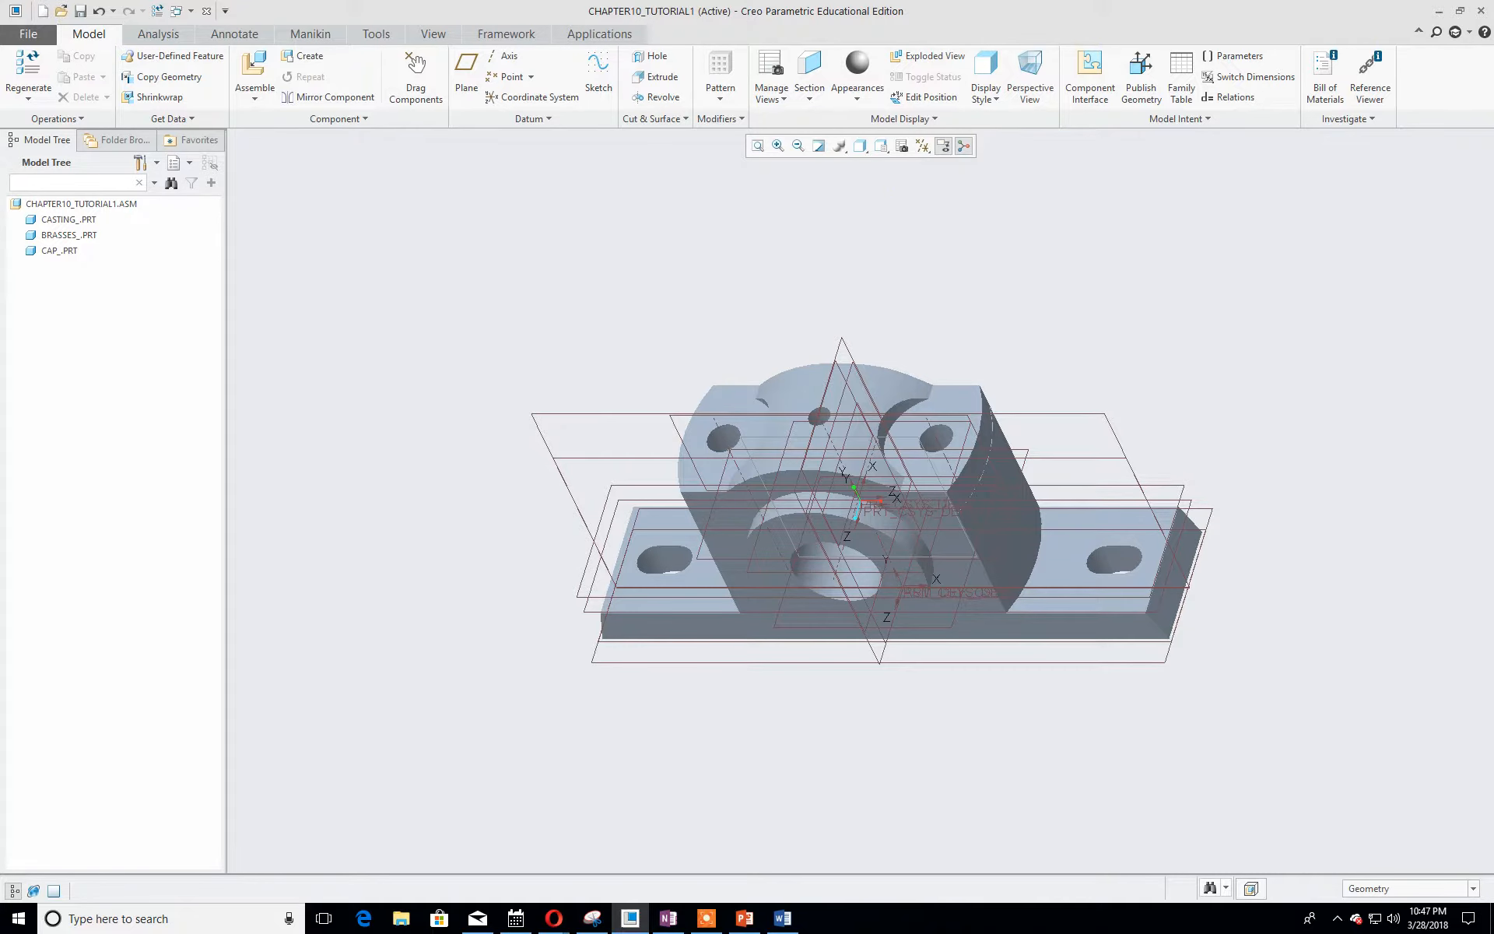
- Check the Pedestal Bearing's exploded figure in PowerPoint, return to Creo Parametric, and insert square-head_bolt.prt into the assembly
left_click_drag(0, 86, 870, 6)
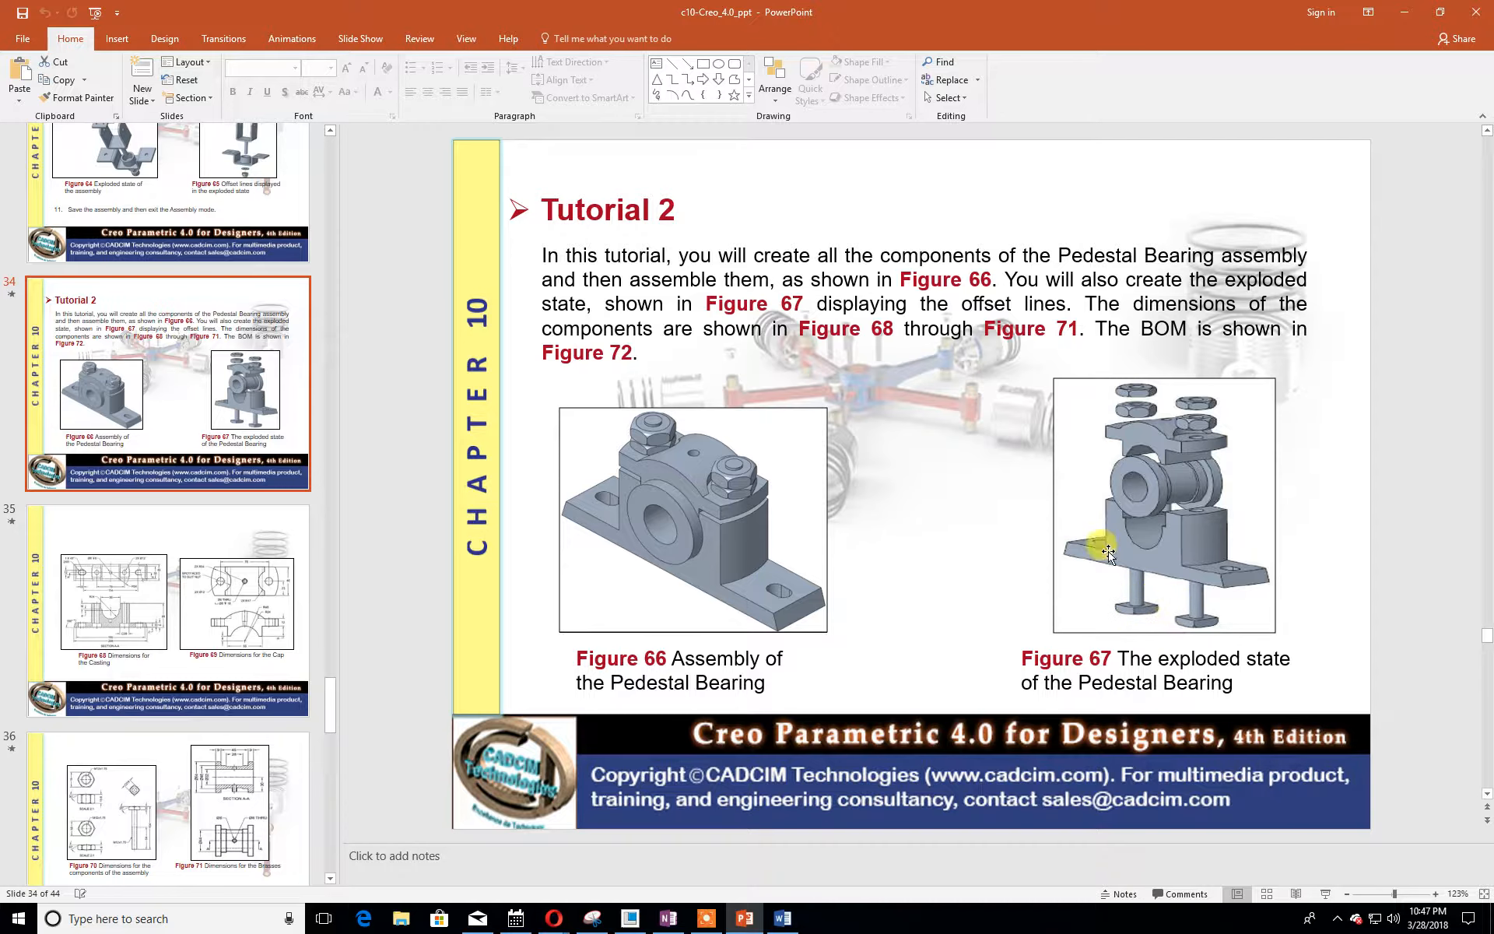
left_click_drag(779, 9, 0, 142)
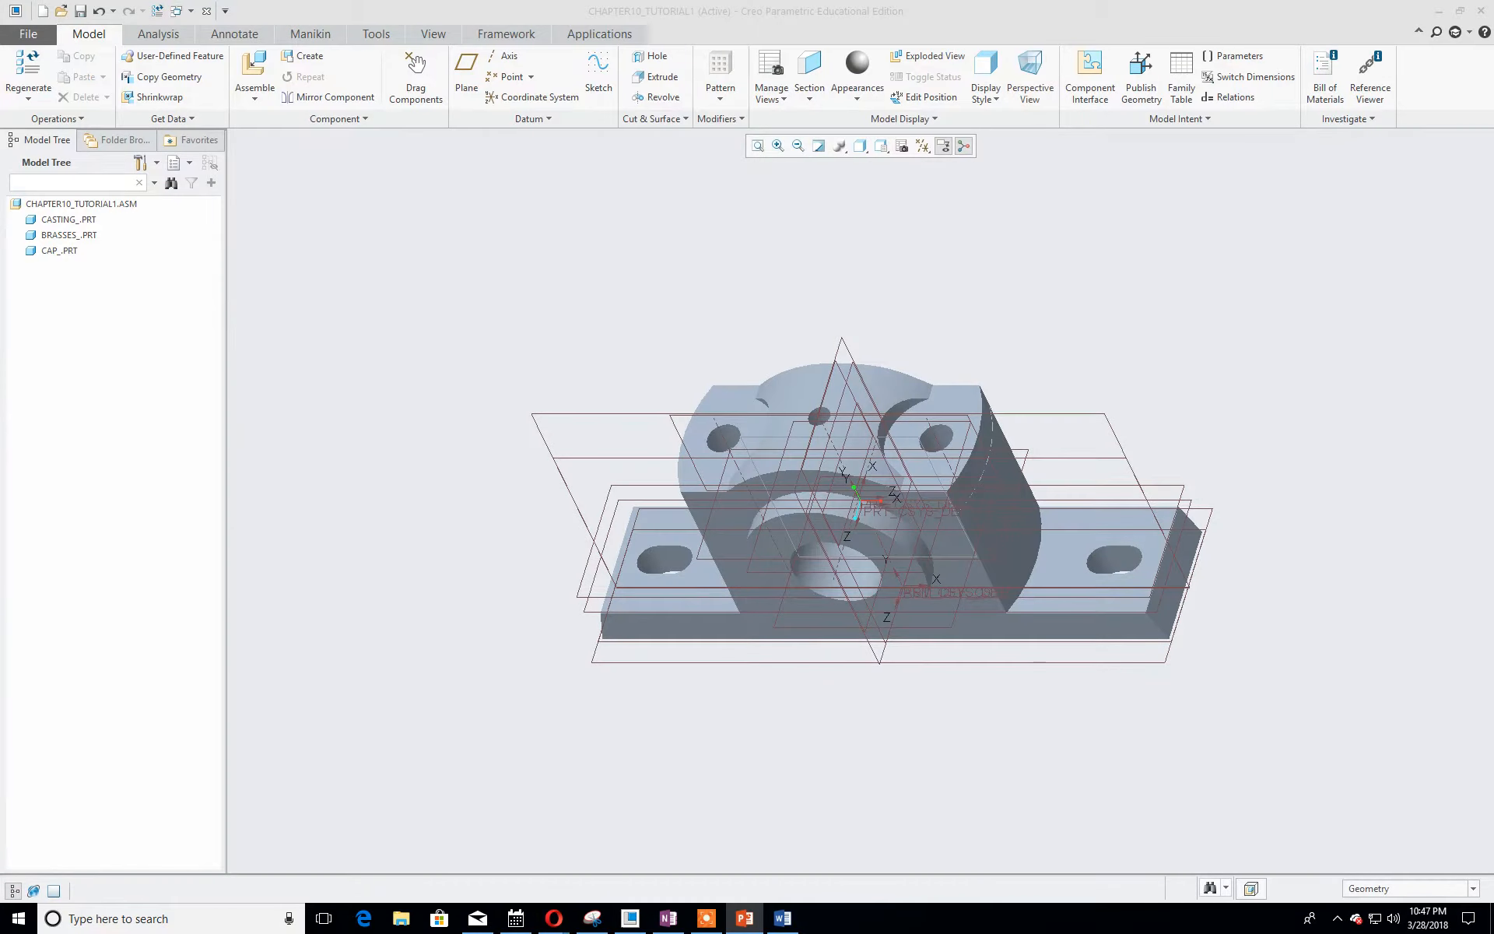
left_click(259, 82)
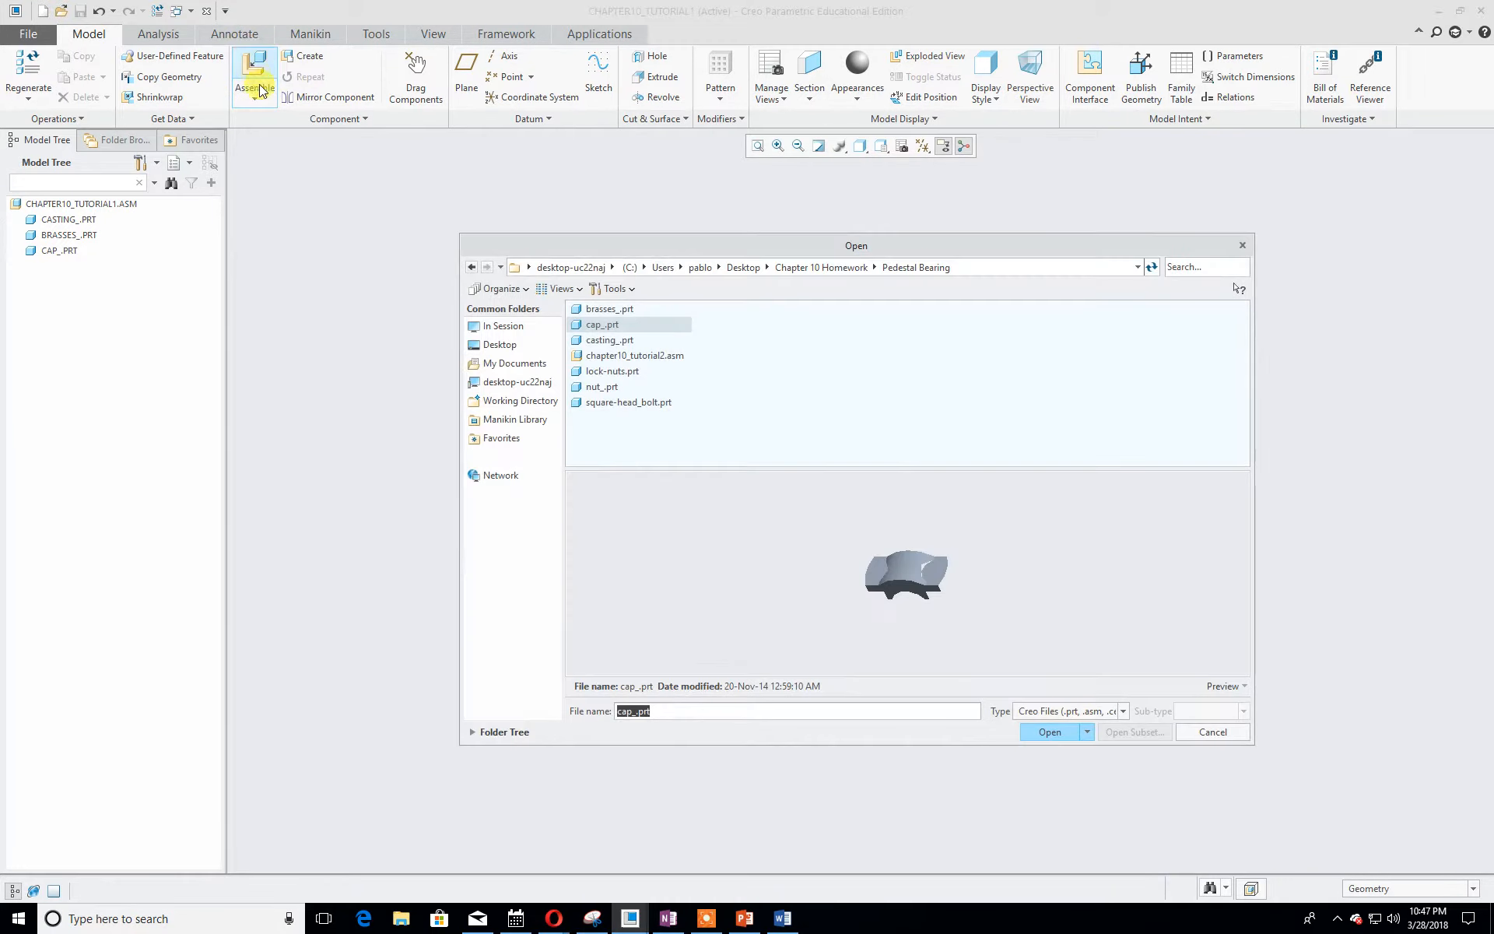
left_click(593, 403)
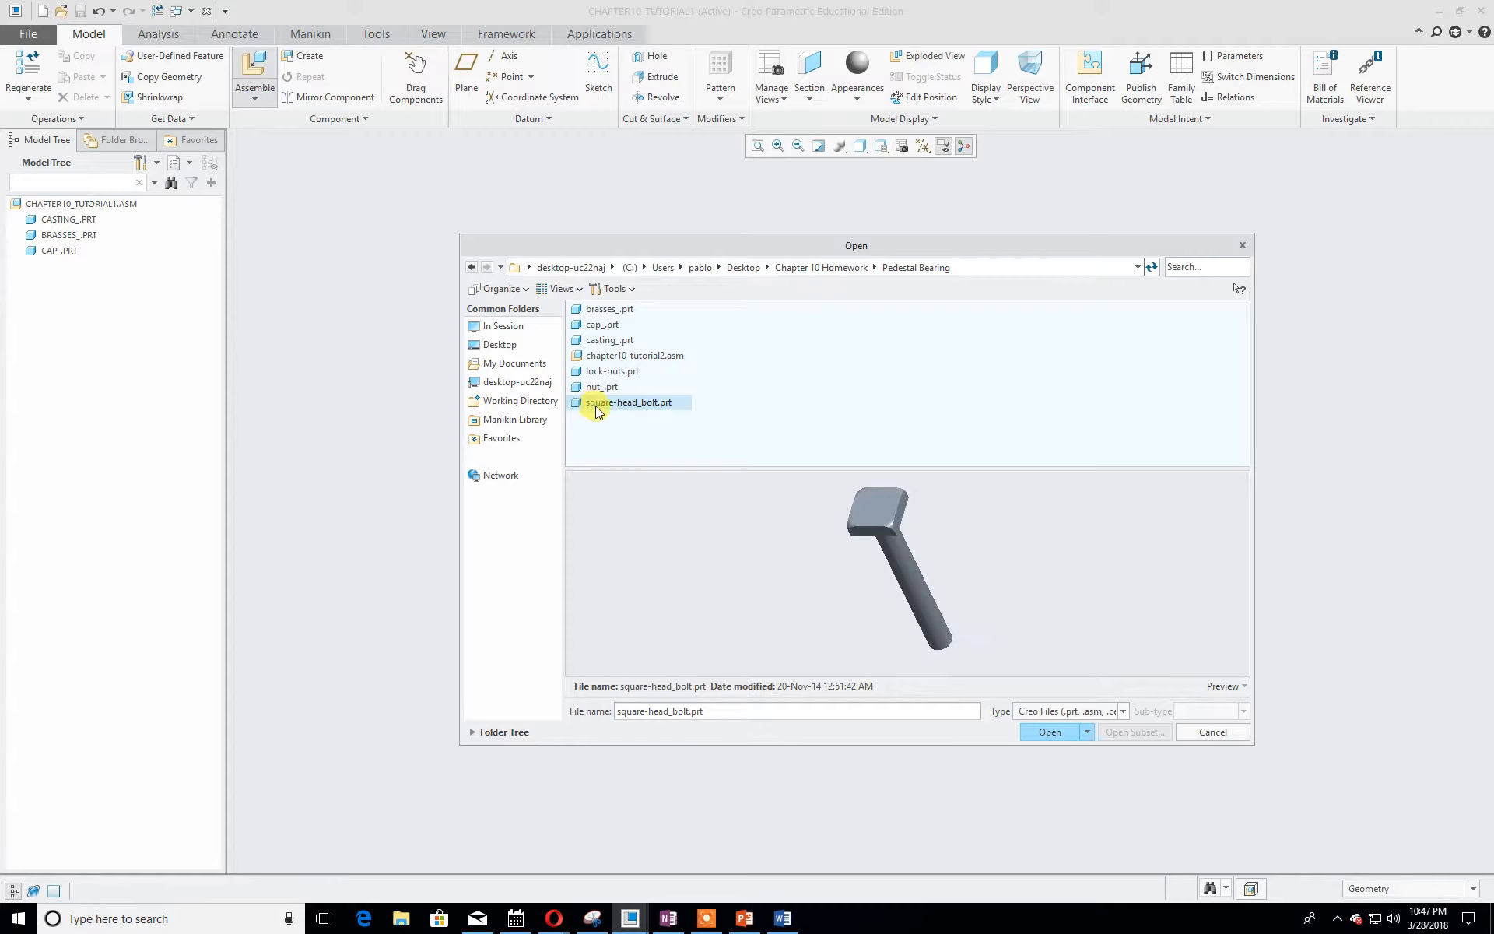
left_click(1048, 734)
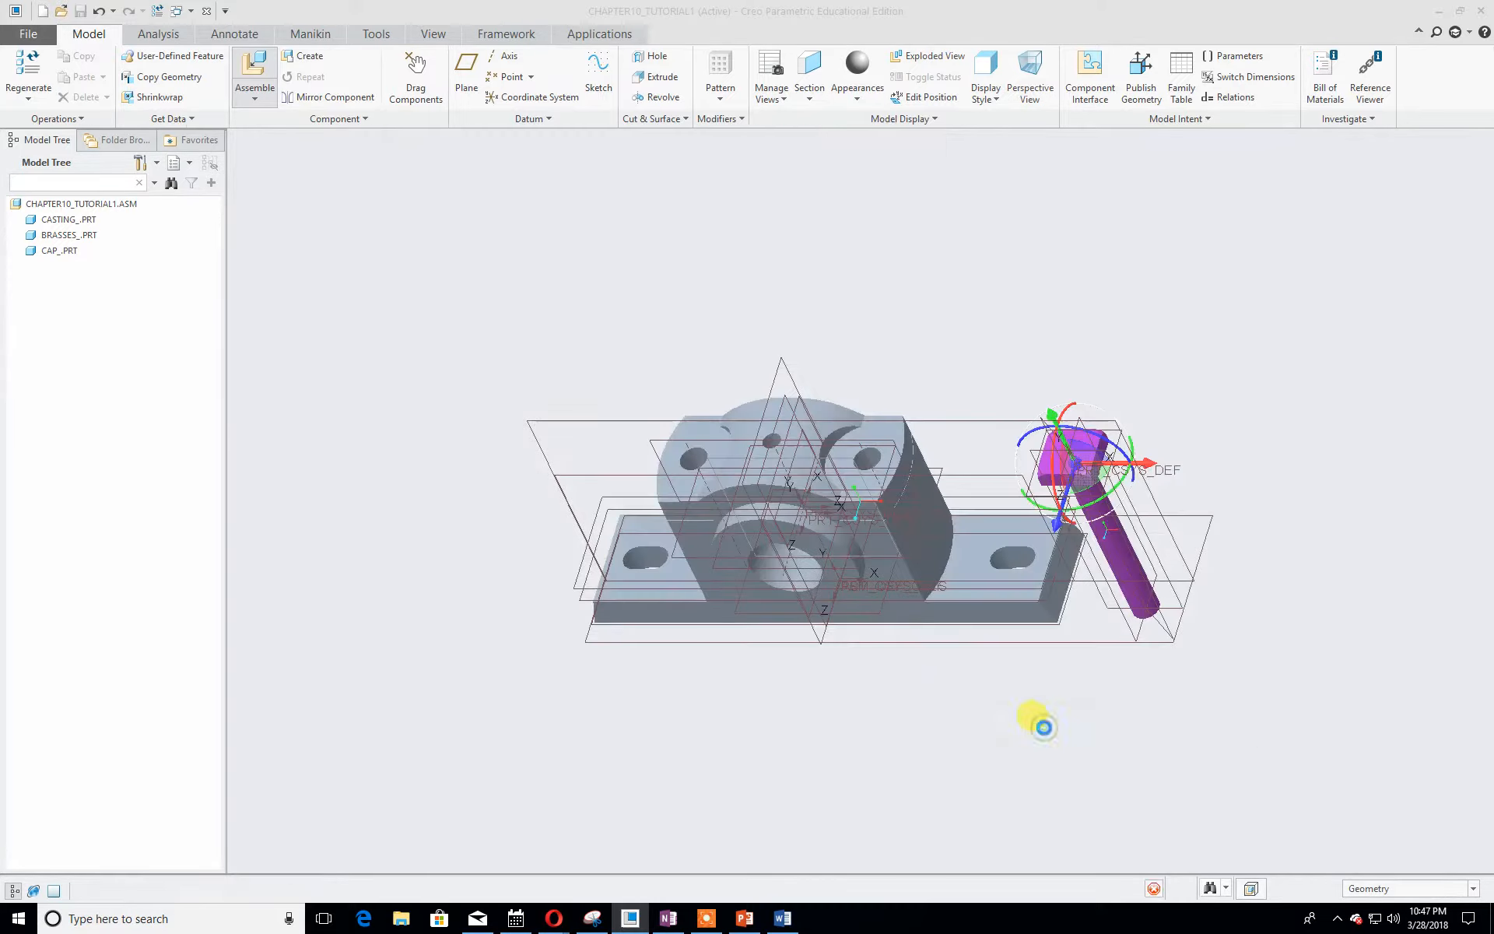
- Begin constraining the bolt by selecting the underside of its square head, around the shank, as the component reference
middle_click_drag(1015, 719, 968, 561)
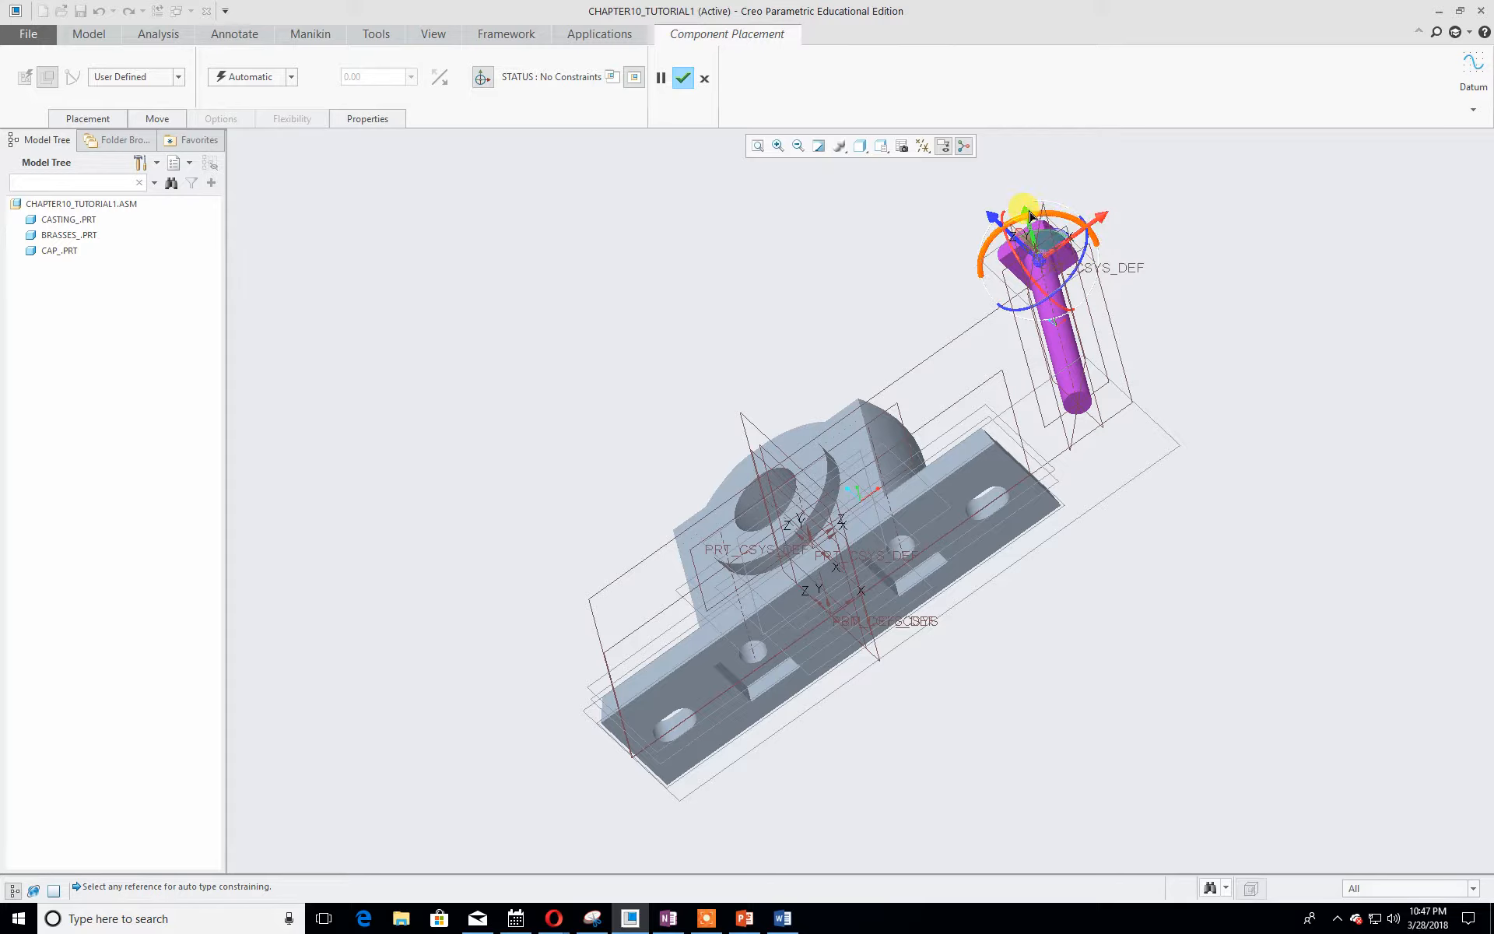
mouse_move(990, 227)
left_mouse_down()
mouse_move(1078, 261)
mouse_move(977, 236)
left_mouse_up()
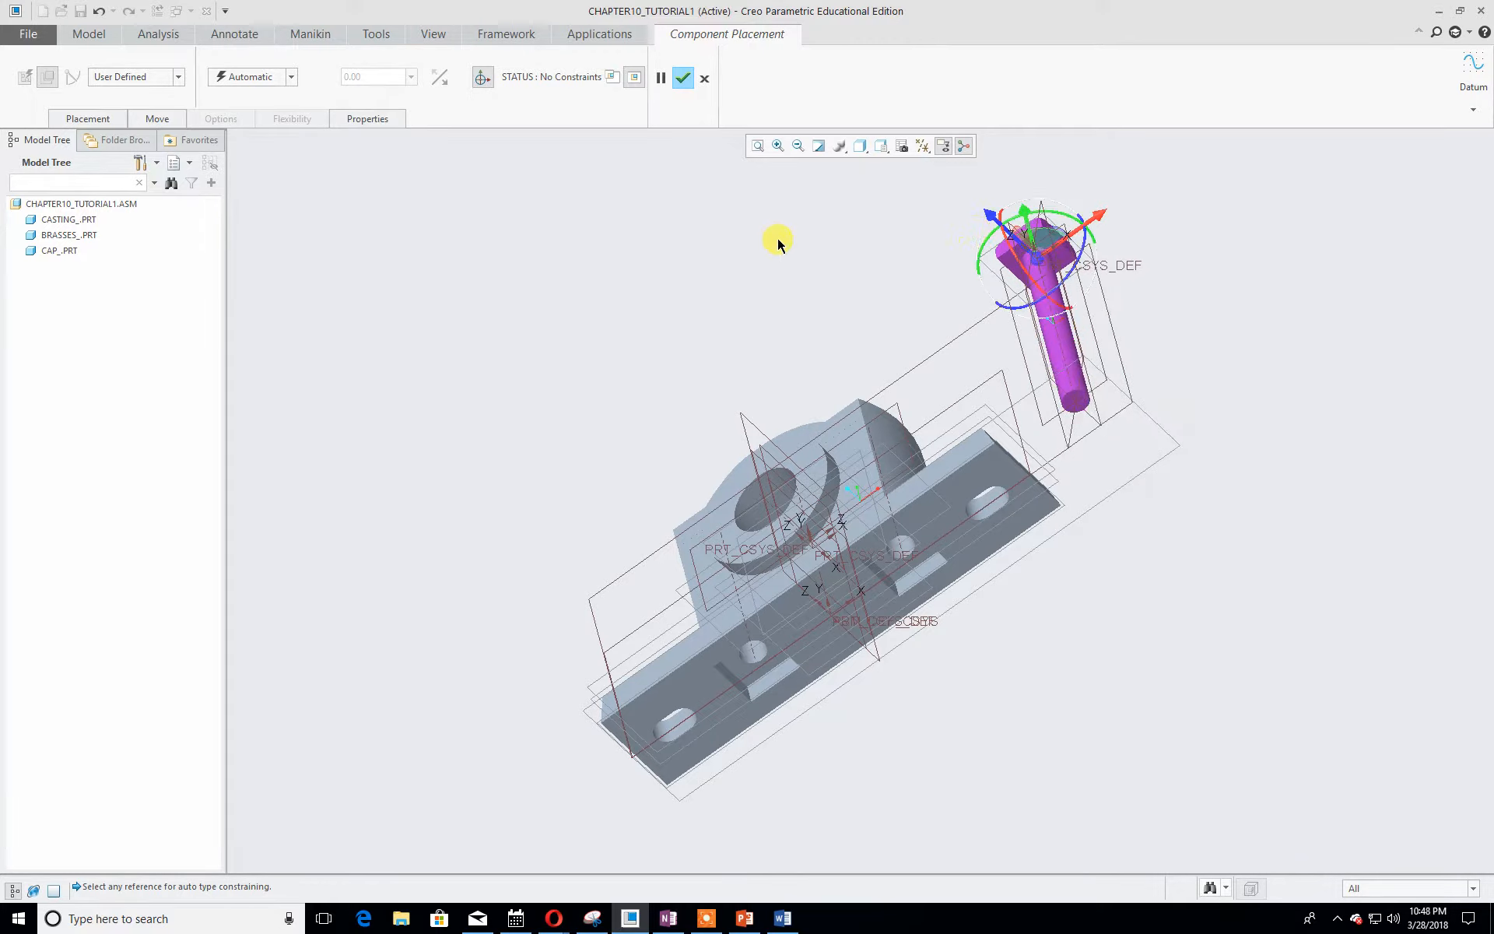
left_click(106, 122)
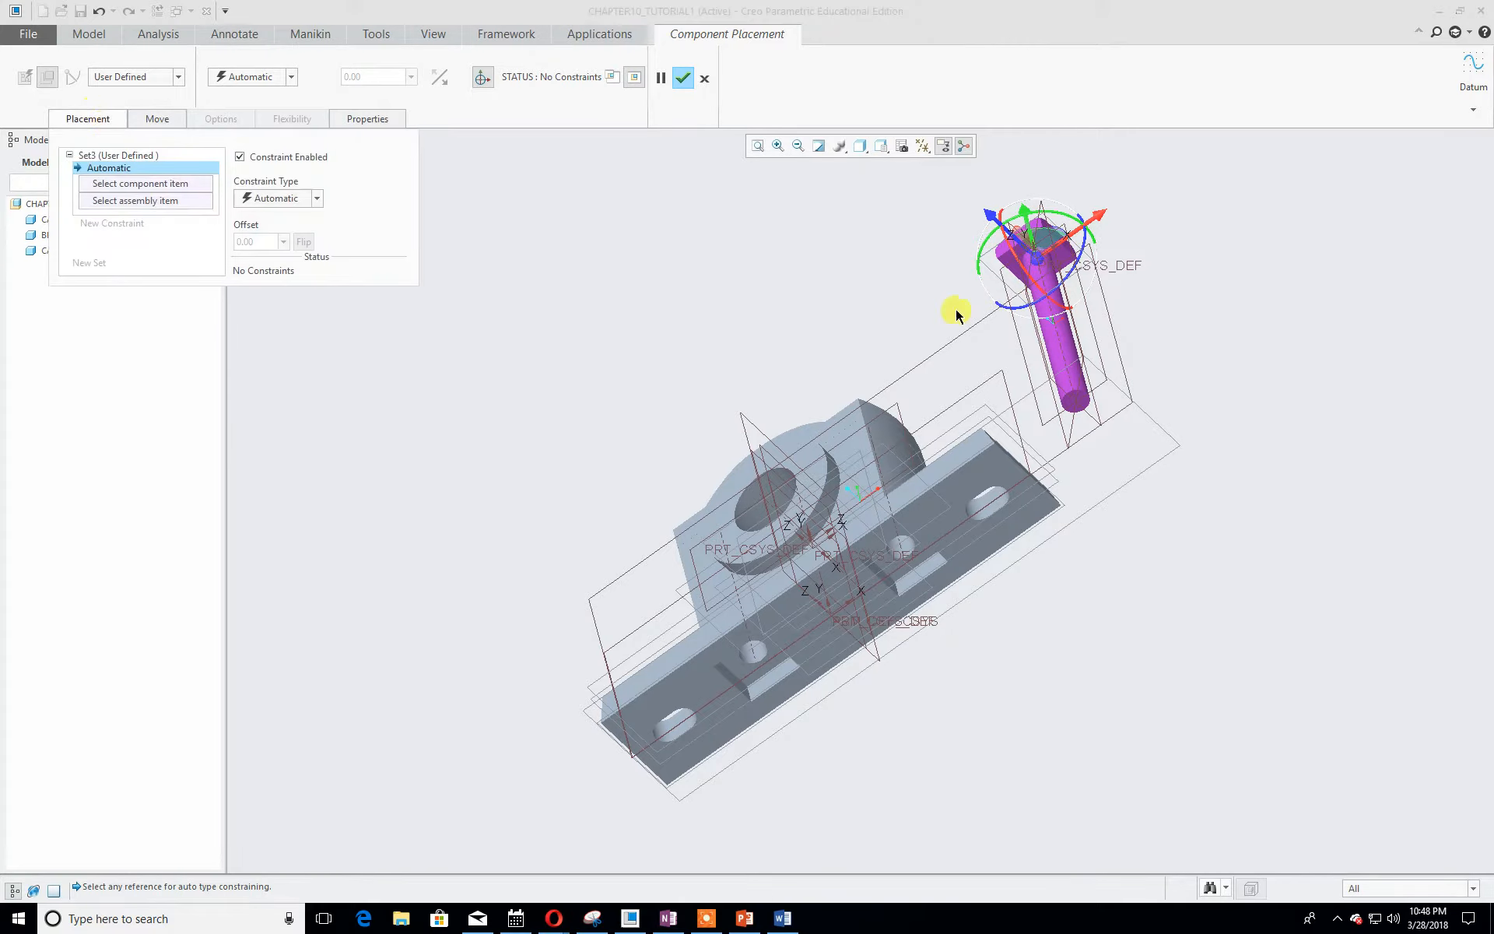
left_click_drag(1065, 274, 1010, 260)
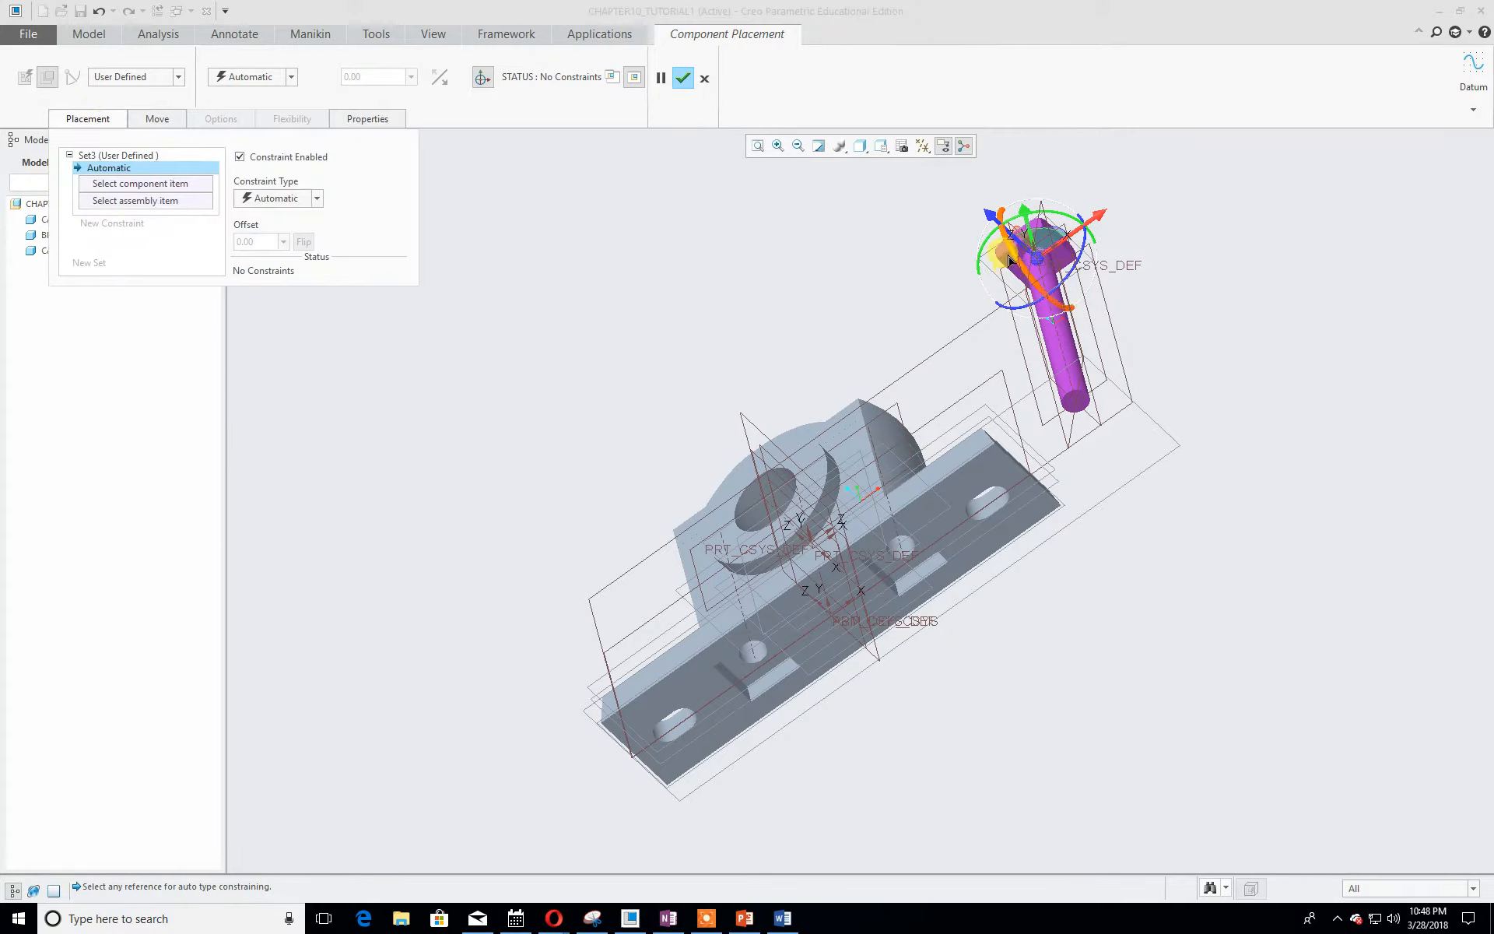
scroll(1009, 260, "up", 5)
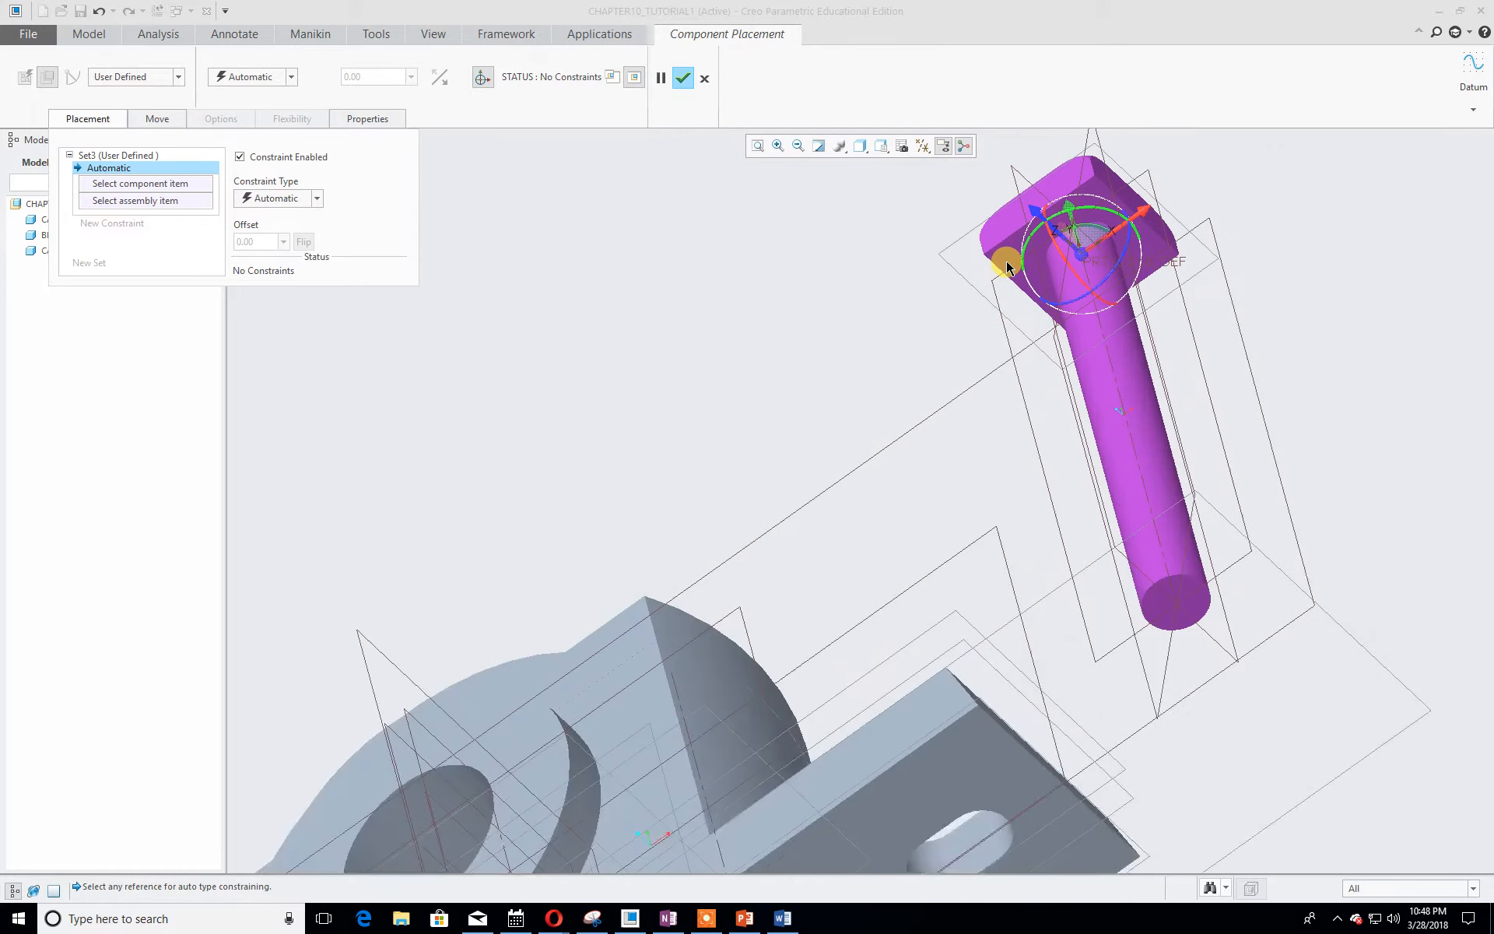
scroll(1021, 245, "down", 6)
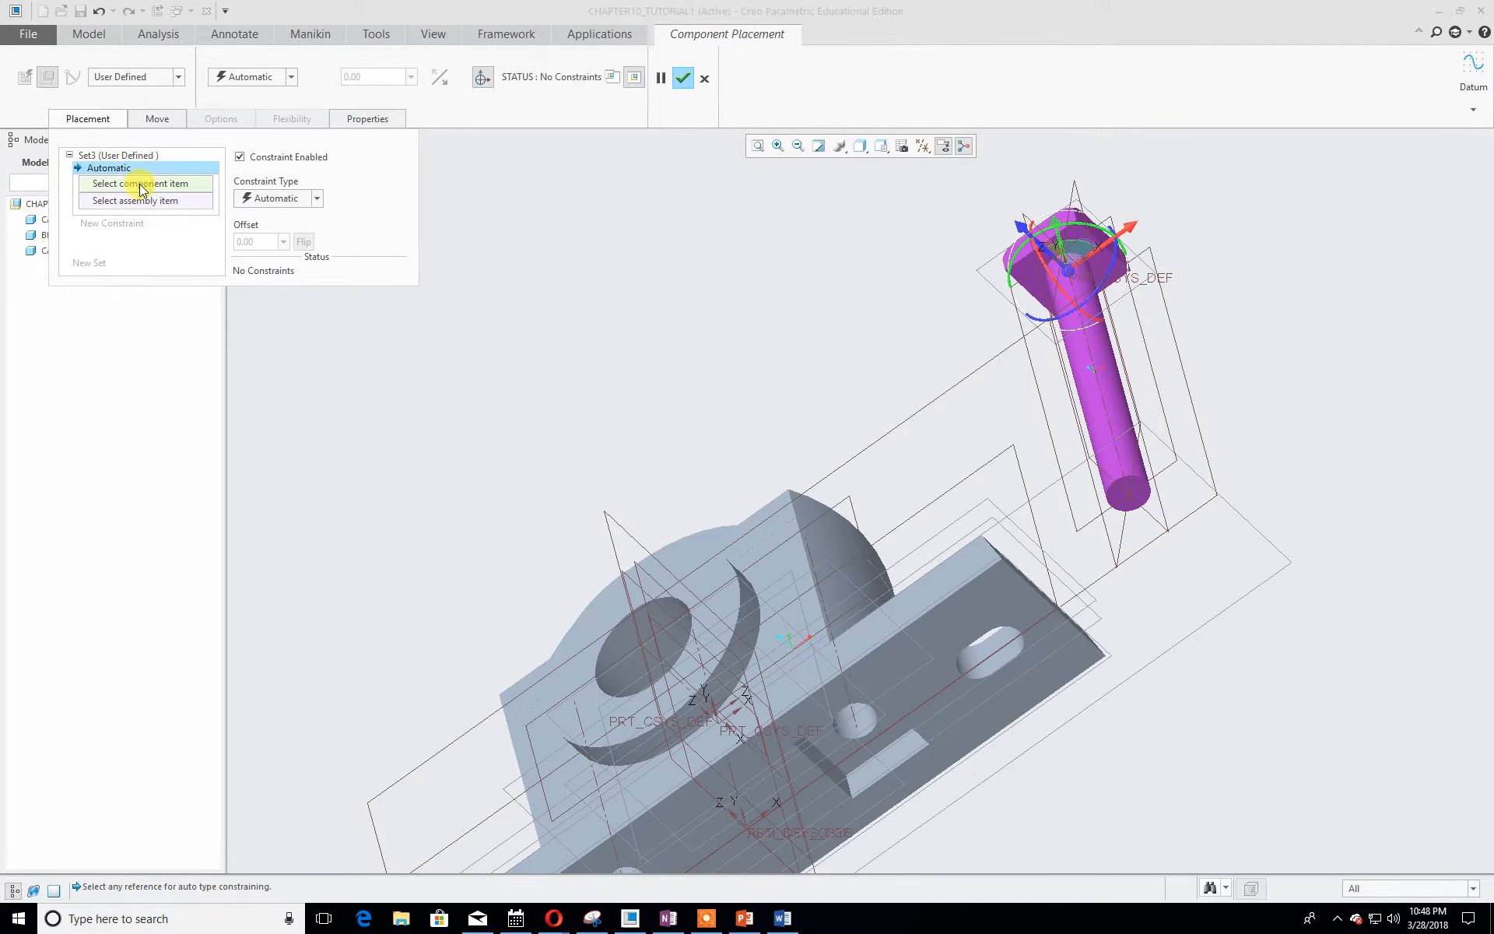
scroll(1178, 342, "up", 3)
scroll(1178, 343, "down", 8)
middle_click_drag(1104, 287, 1179, 496, "shift")
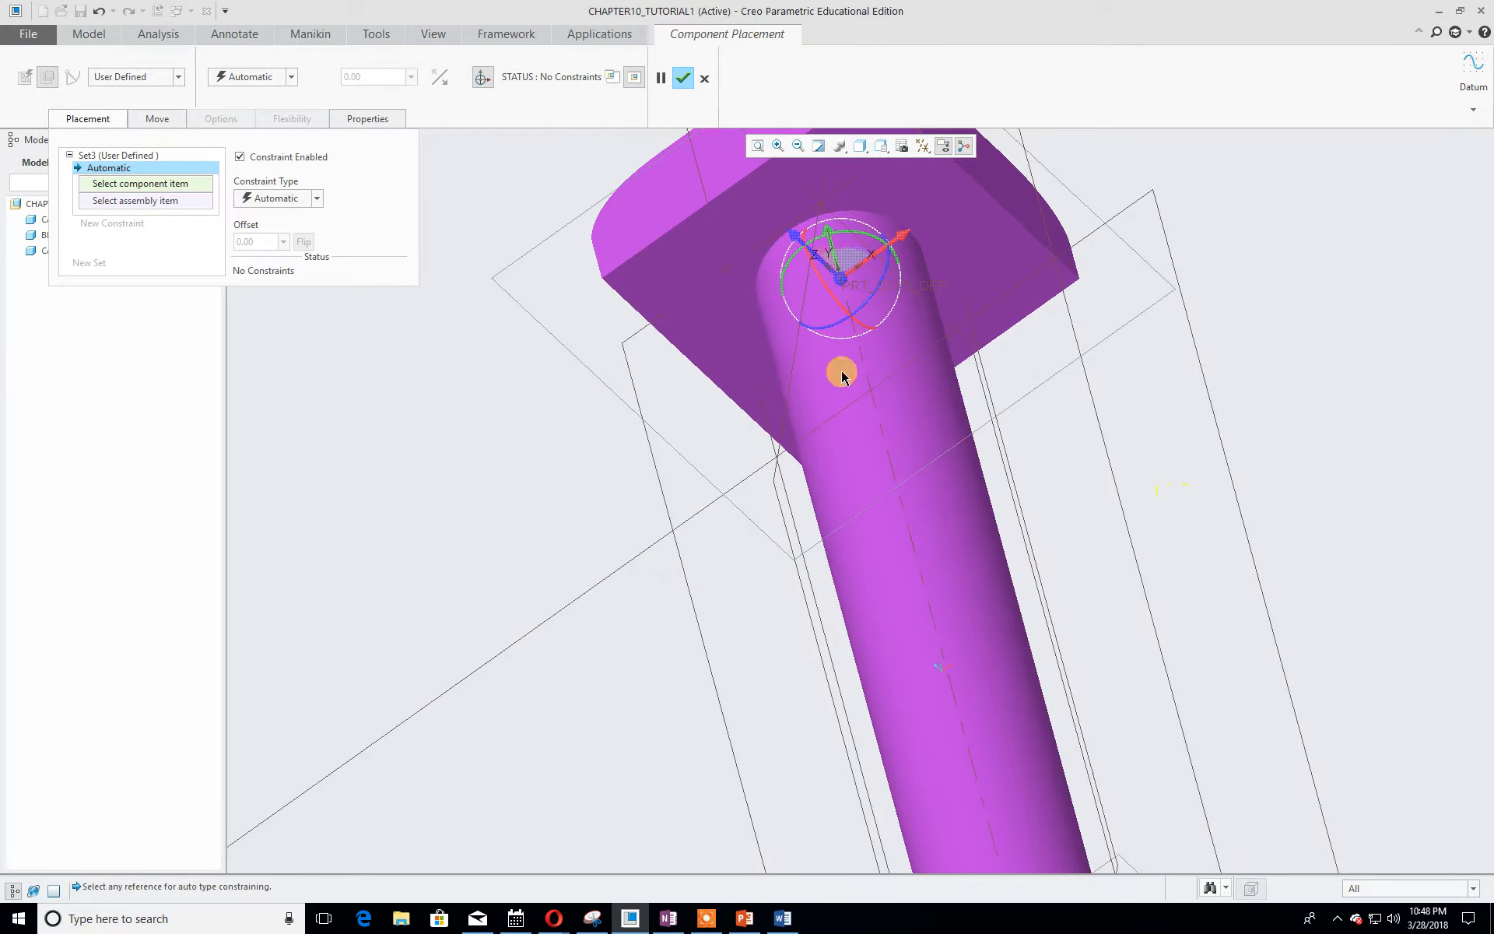
left_click(671, 277)
- Select the recessed face around the bolt hole on the casting's underside as the bolt constraint's assembly reference
scroll(669, 304, "up", 3)
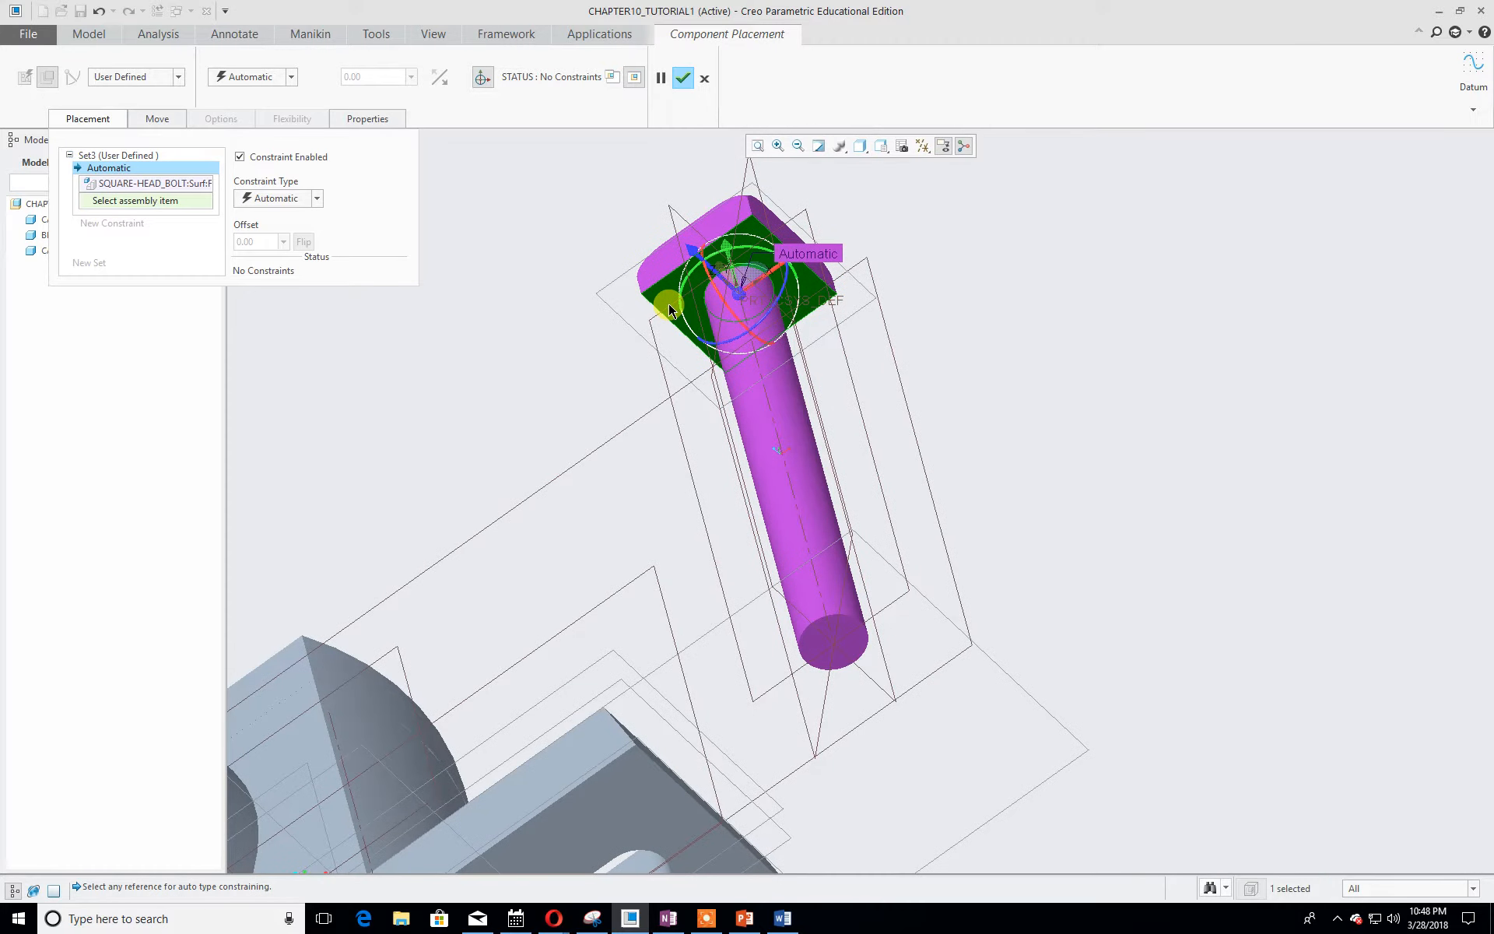
scroll(669, 308, "up", 2)
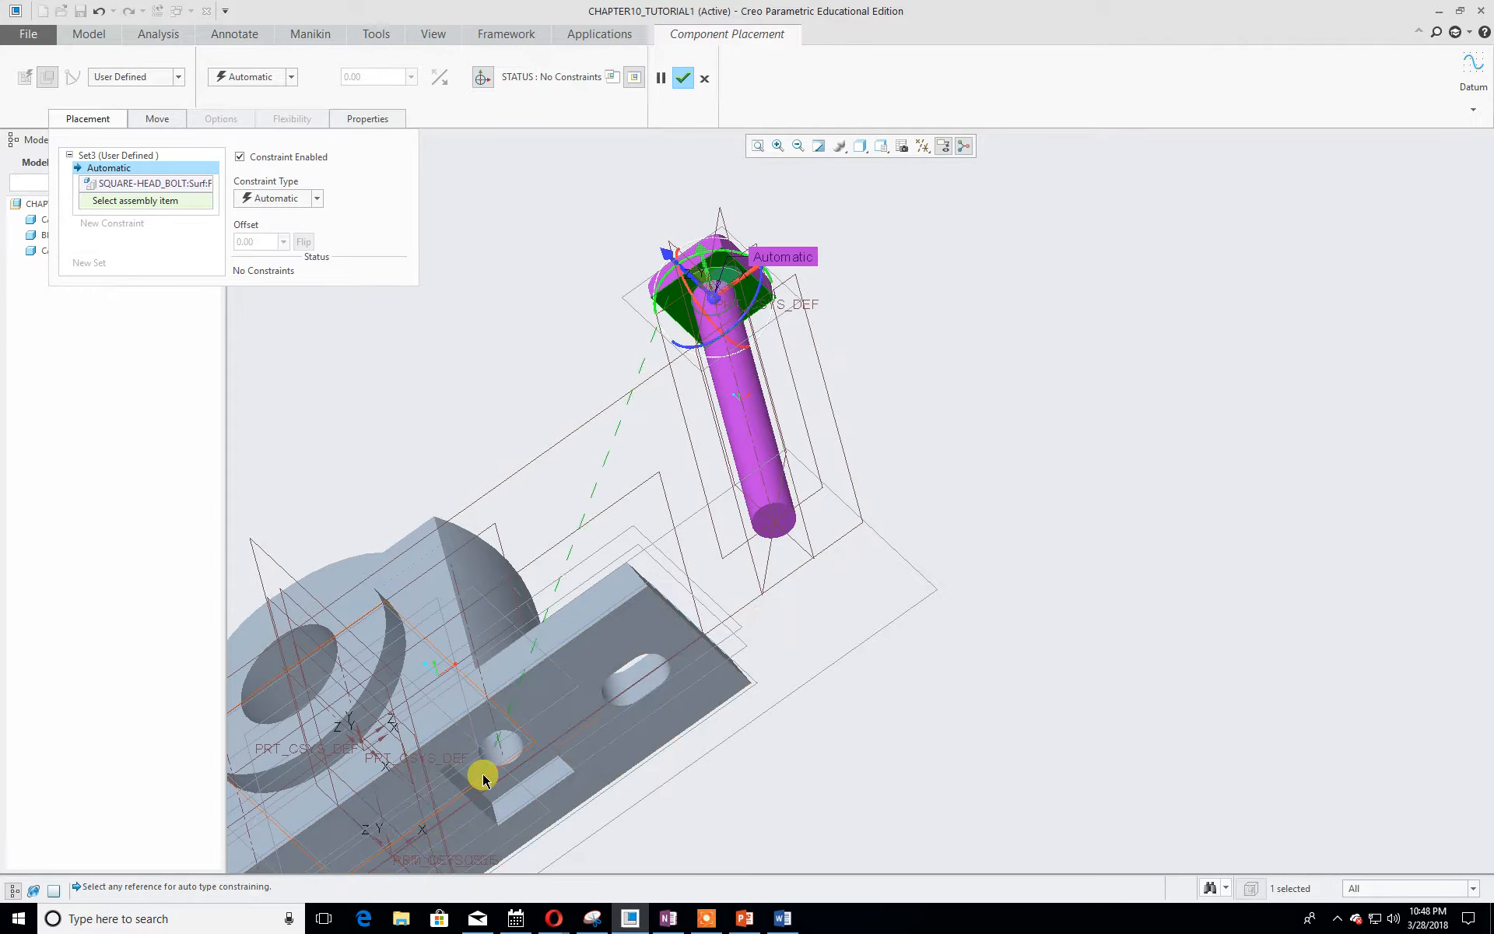
scroll(482, 778, "up", 1)
scroll(490, 785, "down", 6)
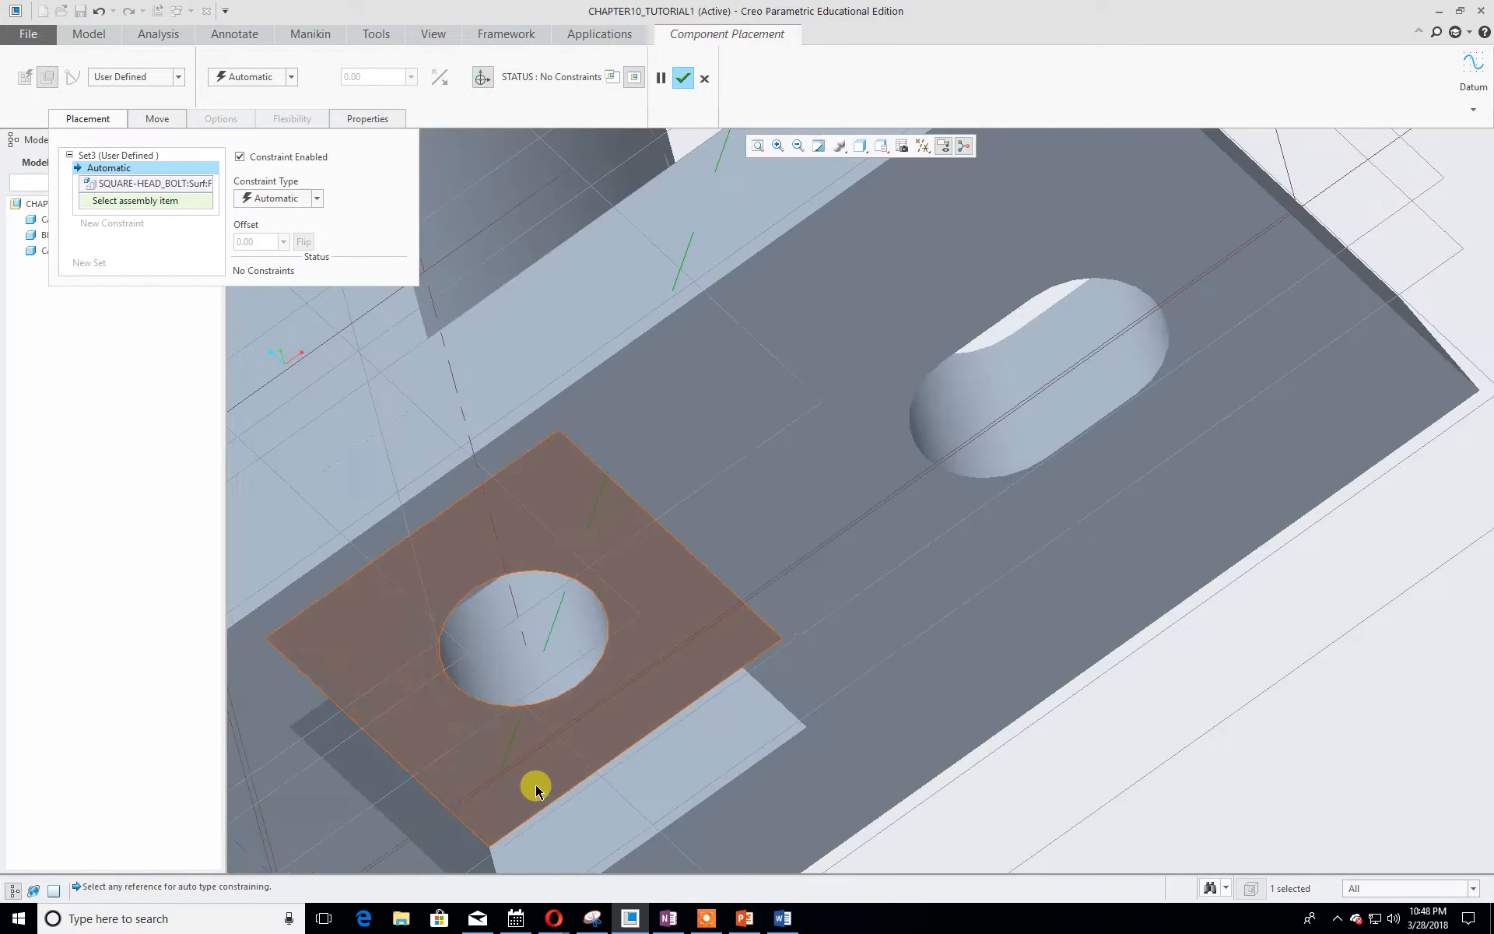
left_click(536, 786)
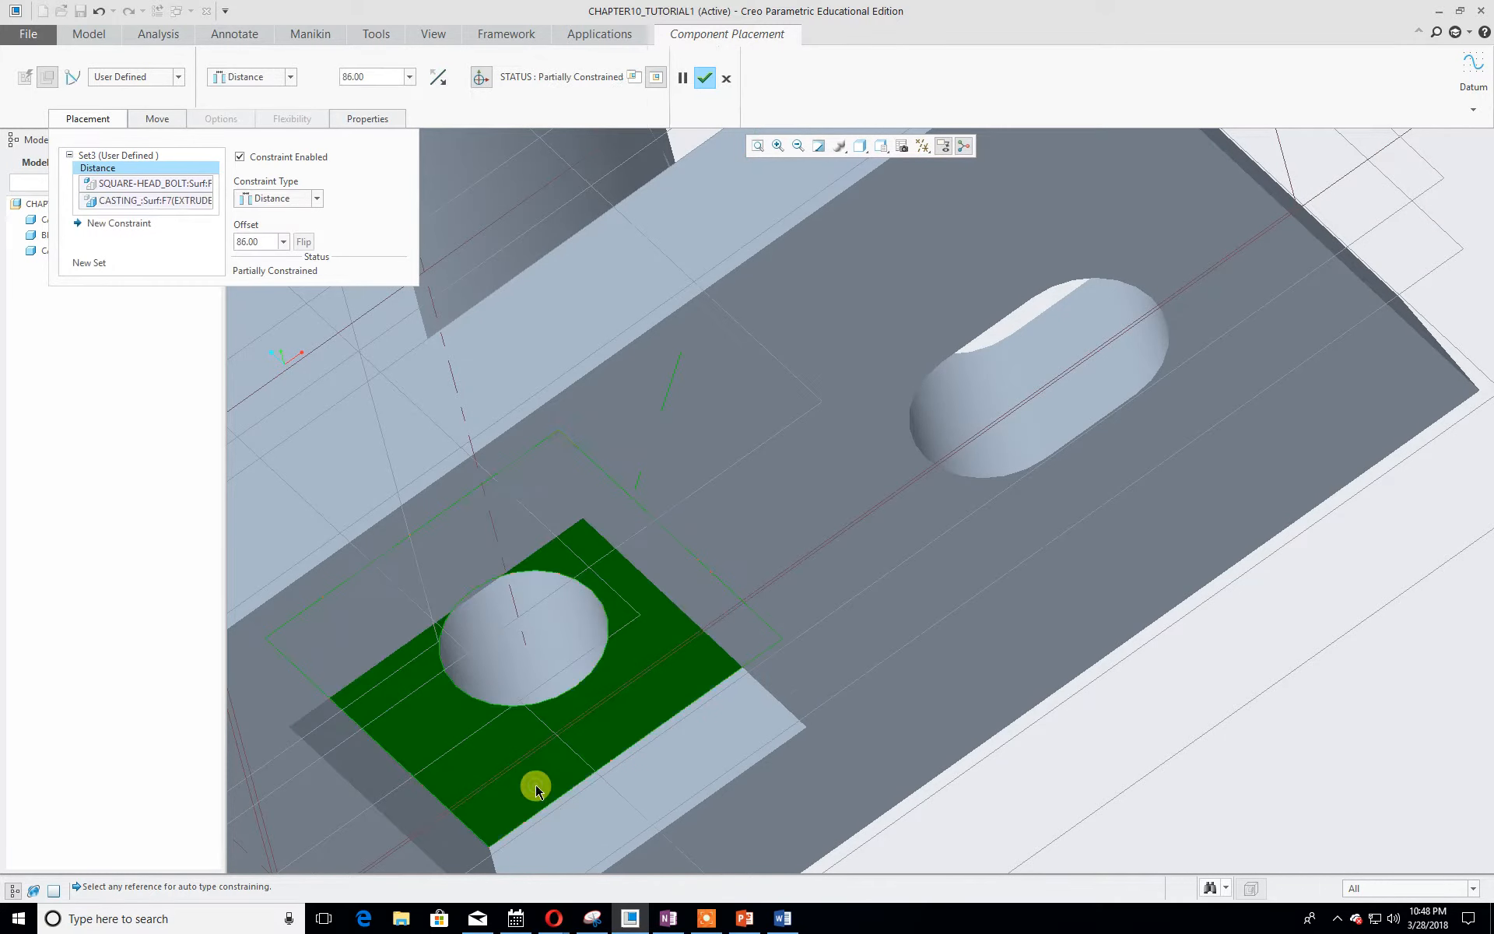
scroll(535, 786, "up", 4)
scroll(535, 783, "up", 2)
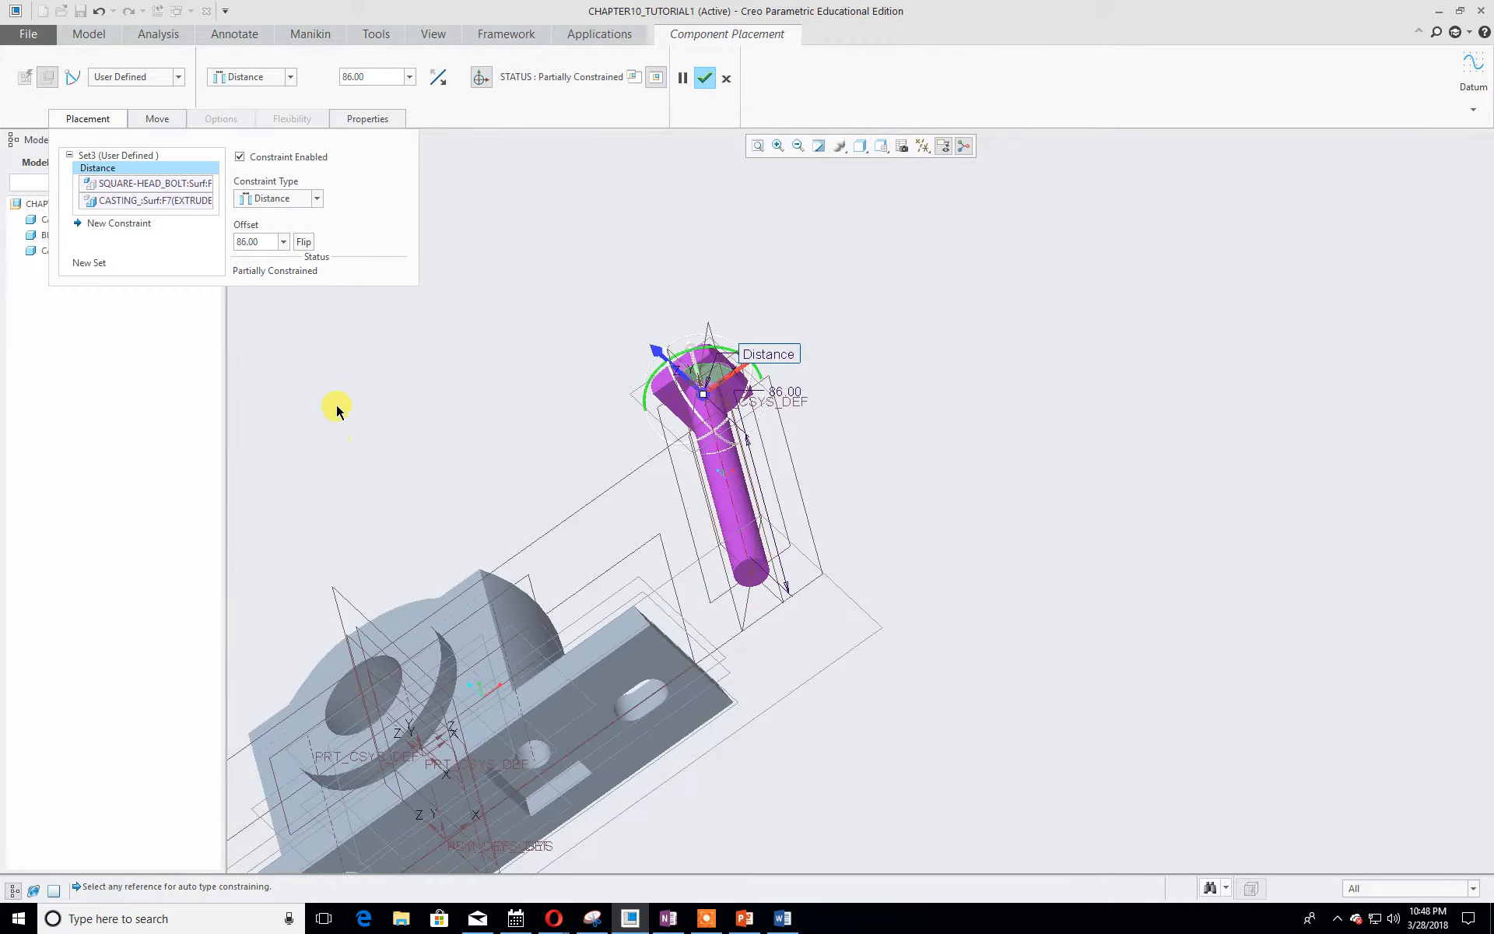
- Make the bolt head's underside coincident with the casting's recessed face and flip the bolt's direction
left_click(318, 199)
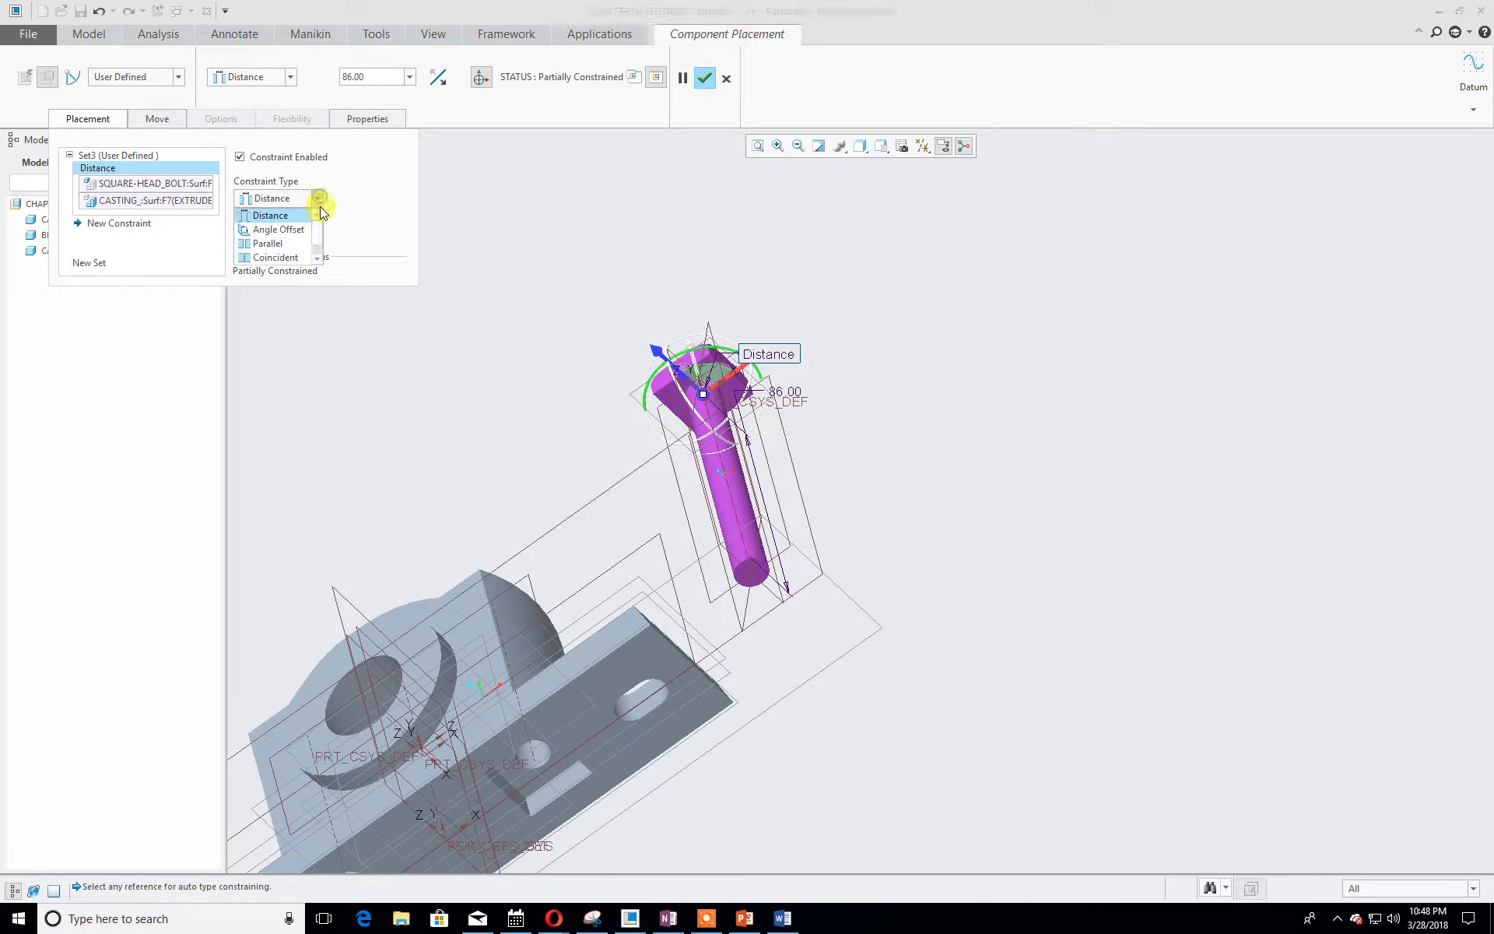
left_click(281, 258)
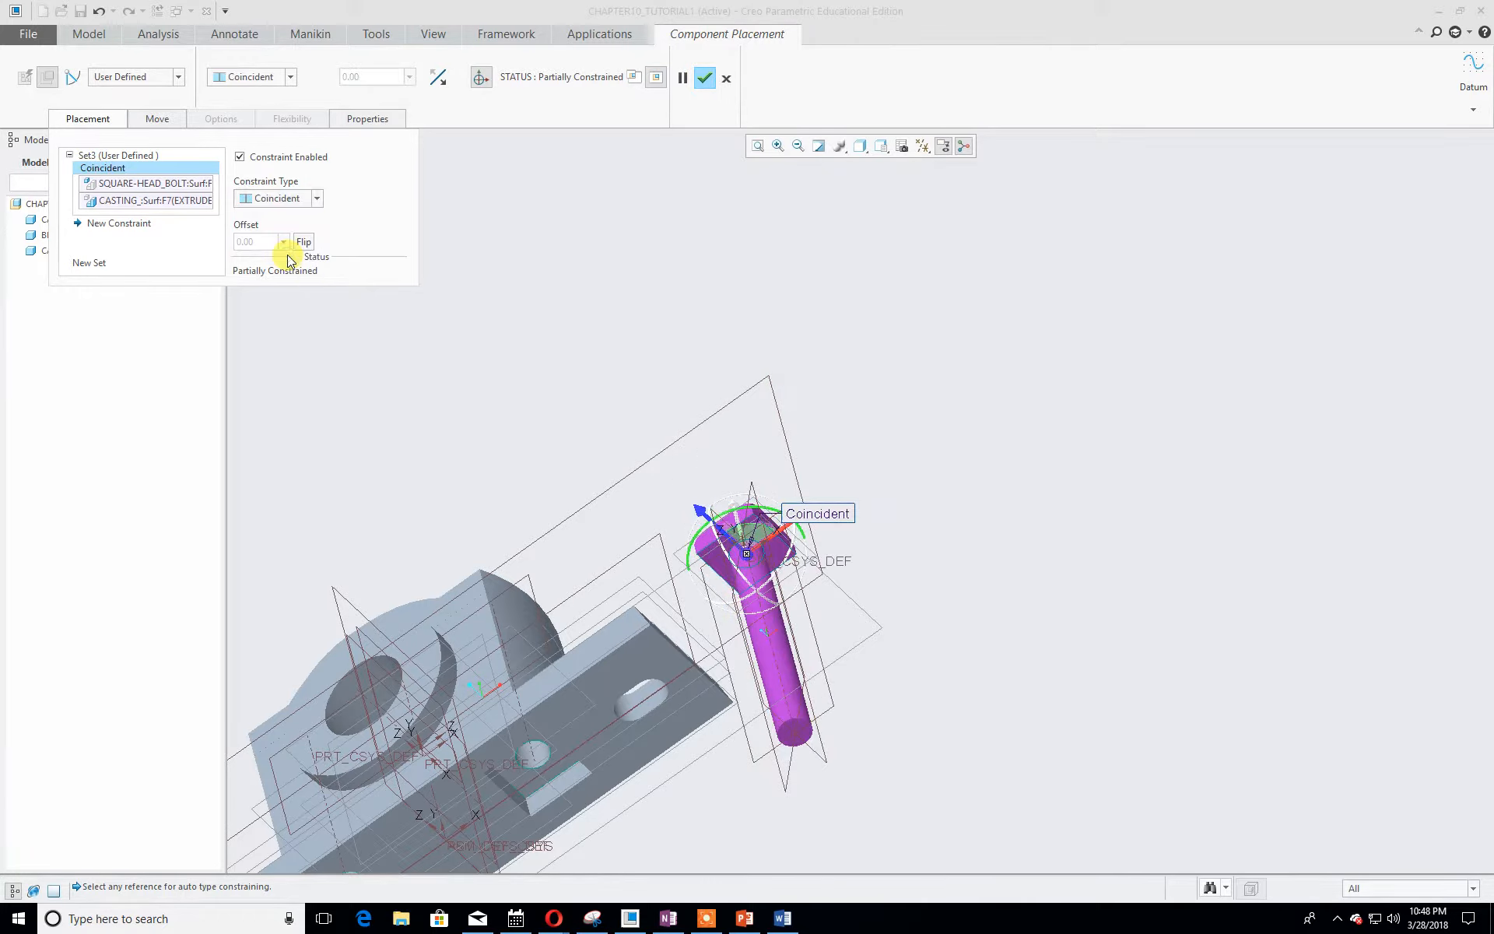
middle_click_drag(814, 372, 876, 406)
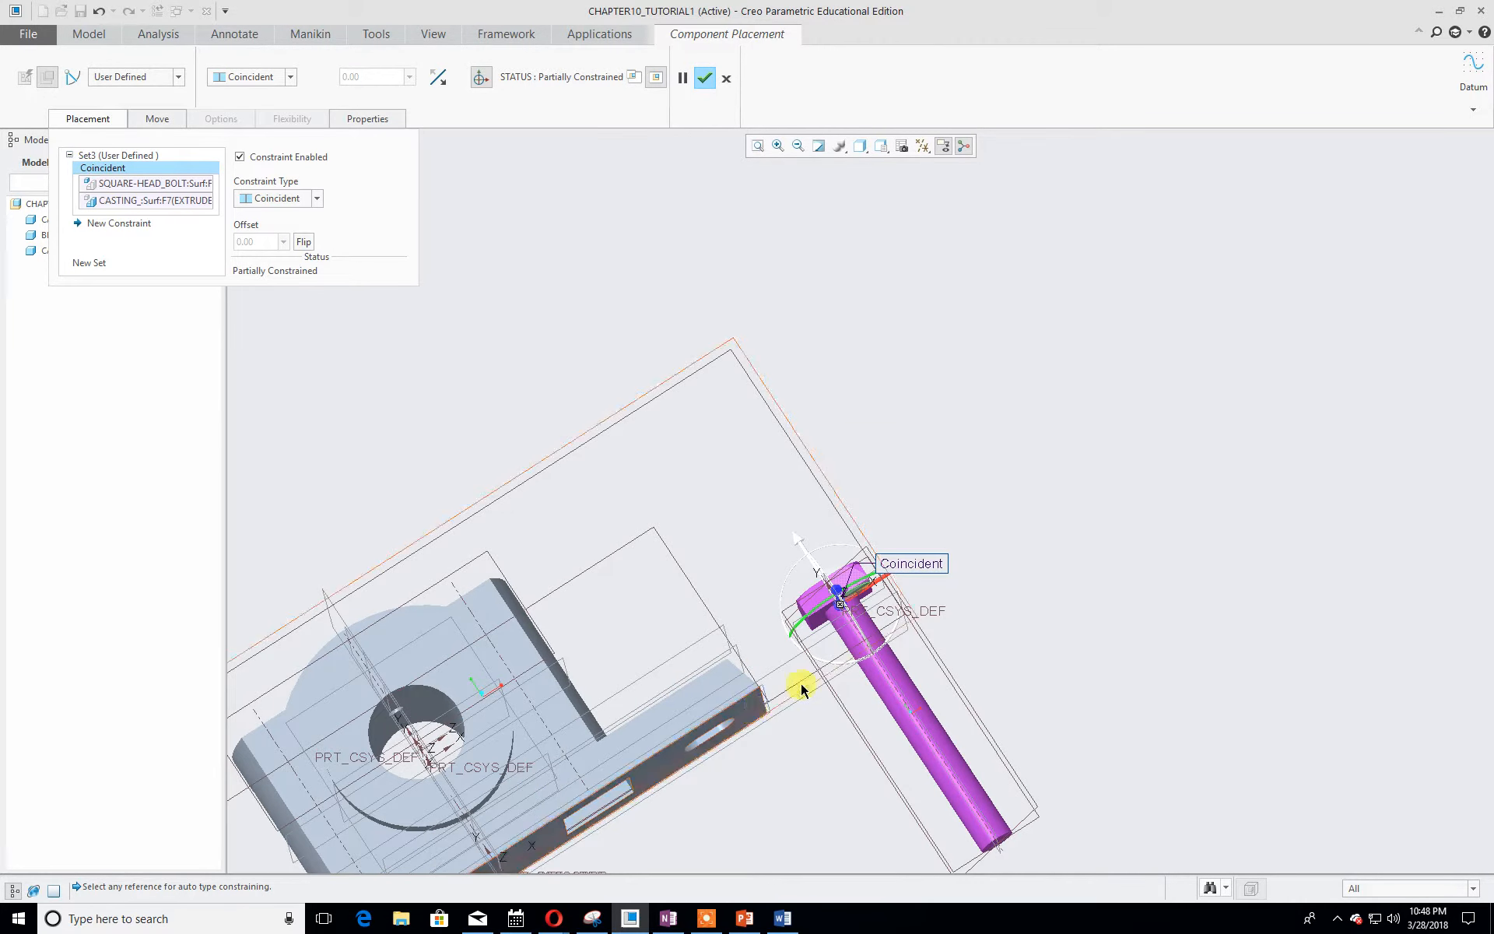
left_click(304, 242)
middle_click_drag(653, 754, 583, 688)
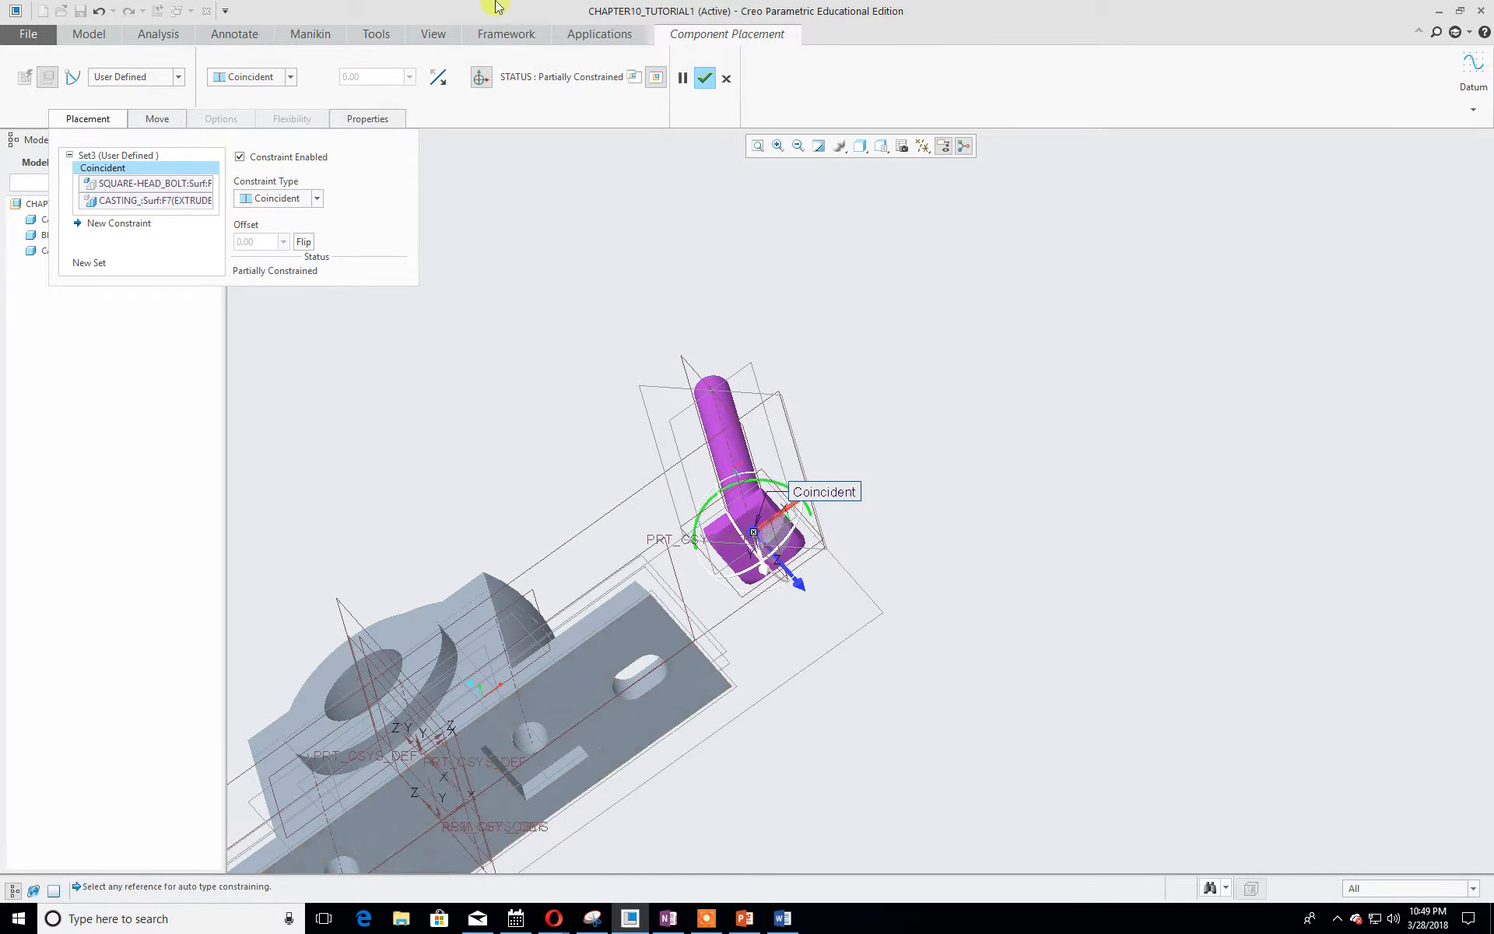
- Add a second constraint to the bolt, using its shank axis as the component reference
left_click(117, 223)
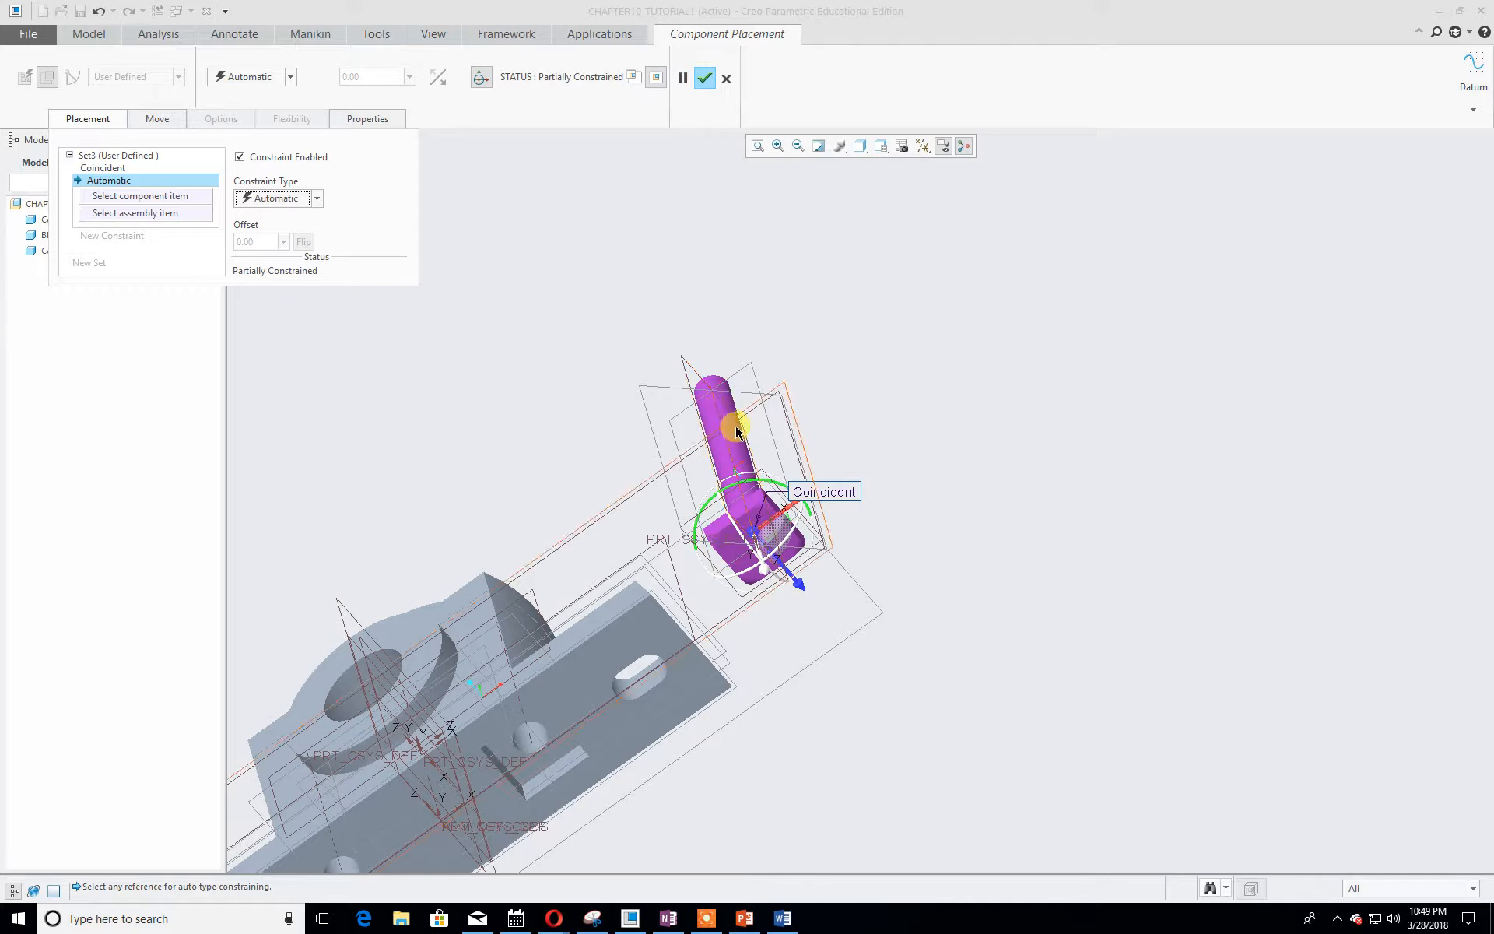
middle_click_drag(992, 432, 864, 487)
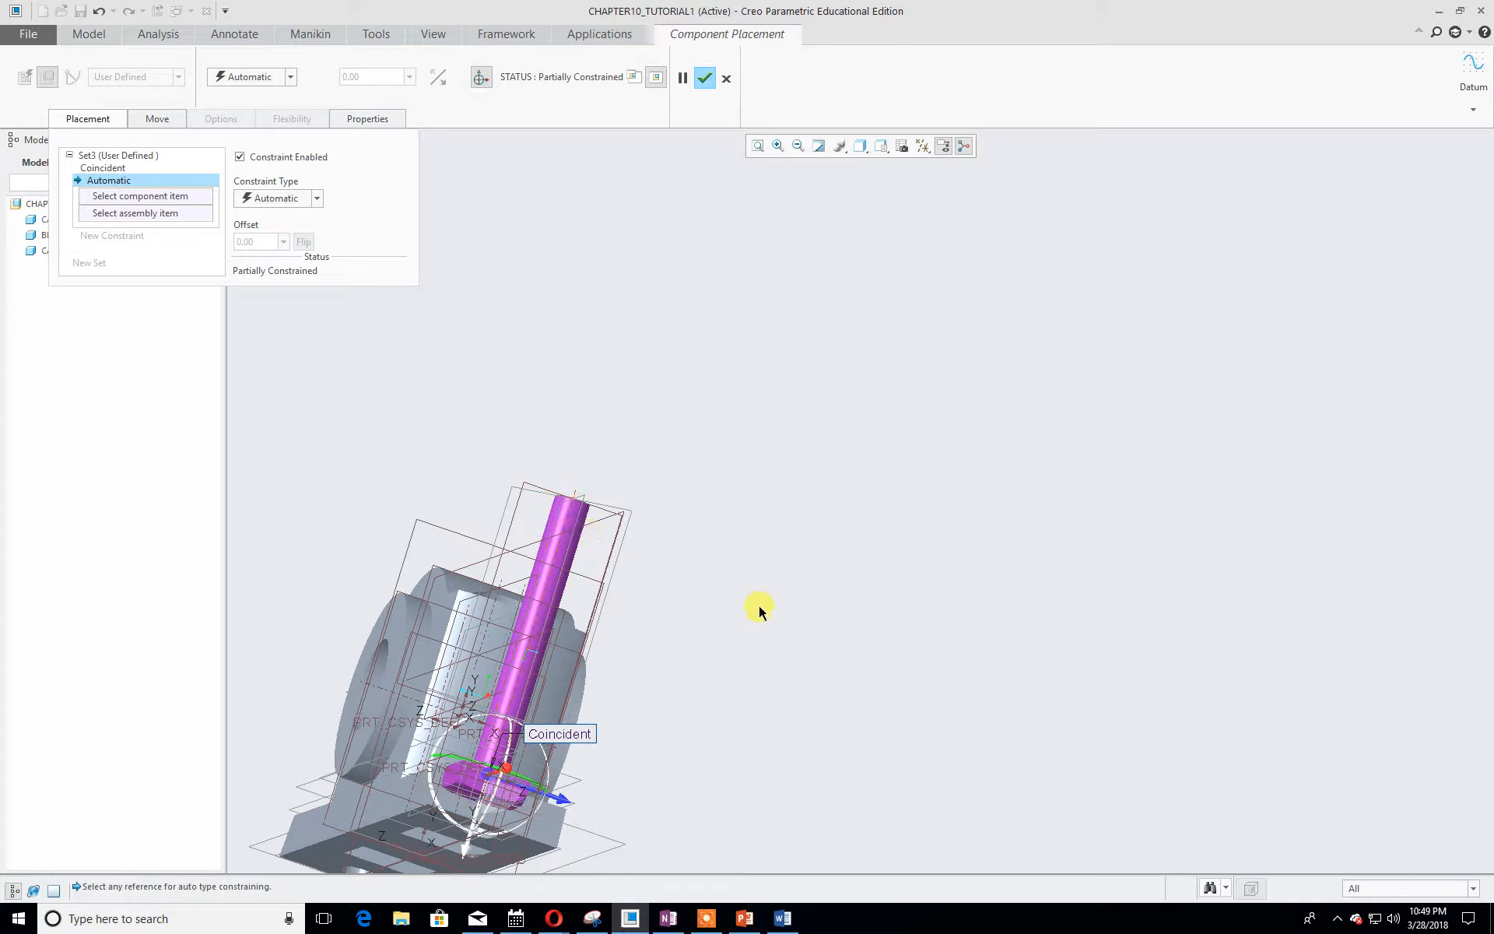
scroll(762, 606, "down", 2)
middle_click_drag(819, 601, 857, 494)
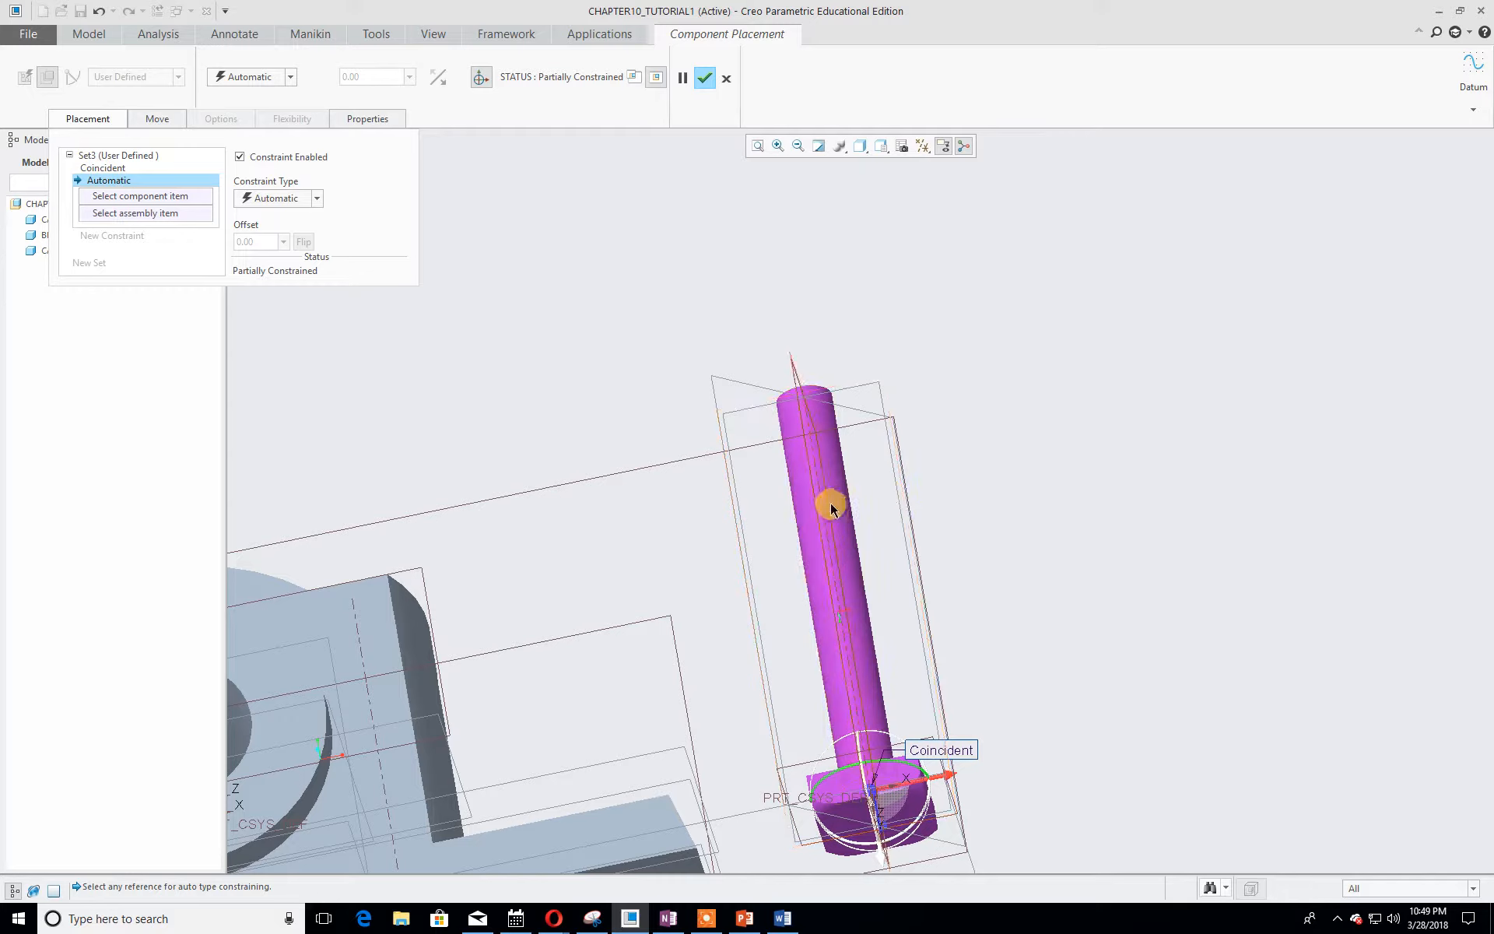
left_click(824, 509)
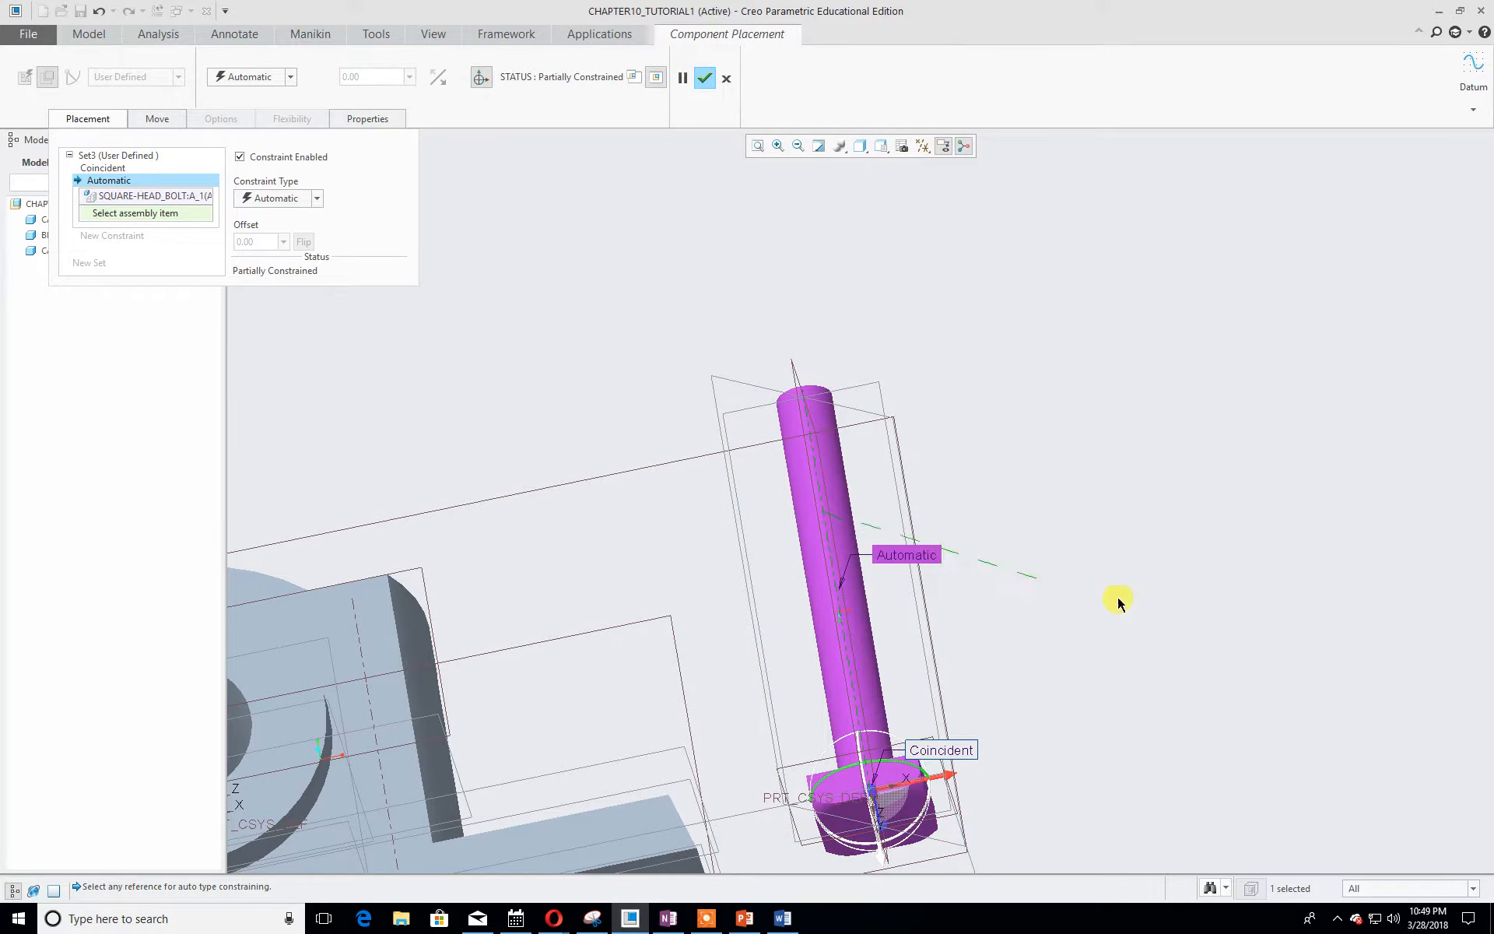
- Select the axis of the bolt hole in the casting's recess as the second constraint's assembly reference
mouse_move(1100, 543)
middle_mouse_down()
mouse_move(1105, 643)
mouse_move(1101, 537)
middle_mouse_up()
middle_click_drag(1064, 616, 1157, 427)
middle_click_drag(848, 600, 843, 454)
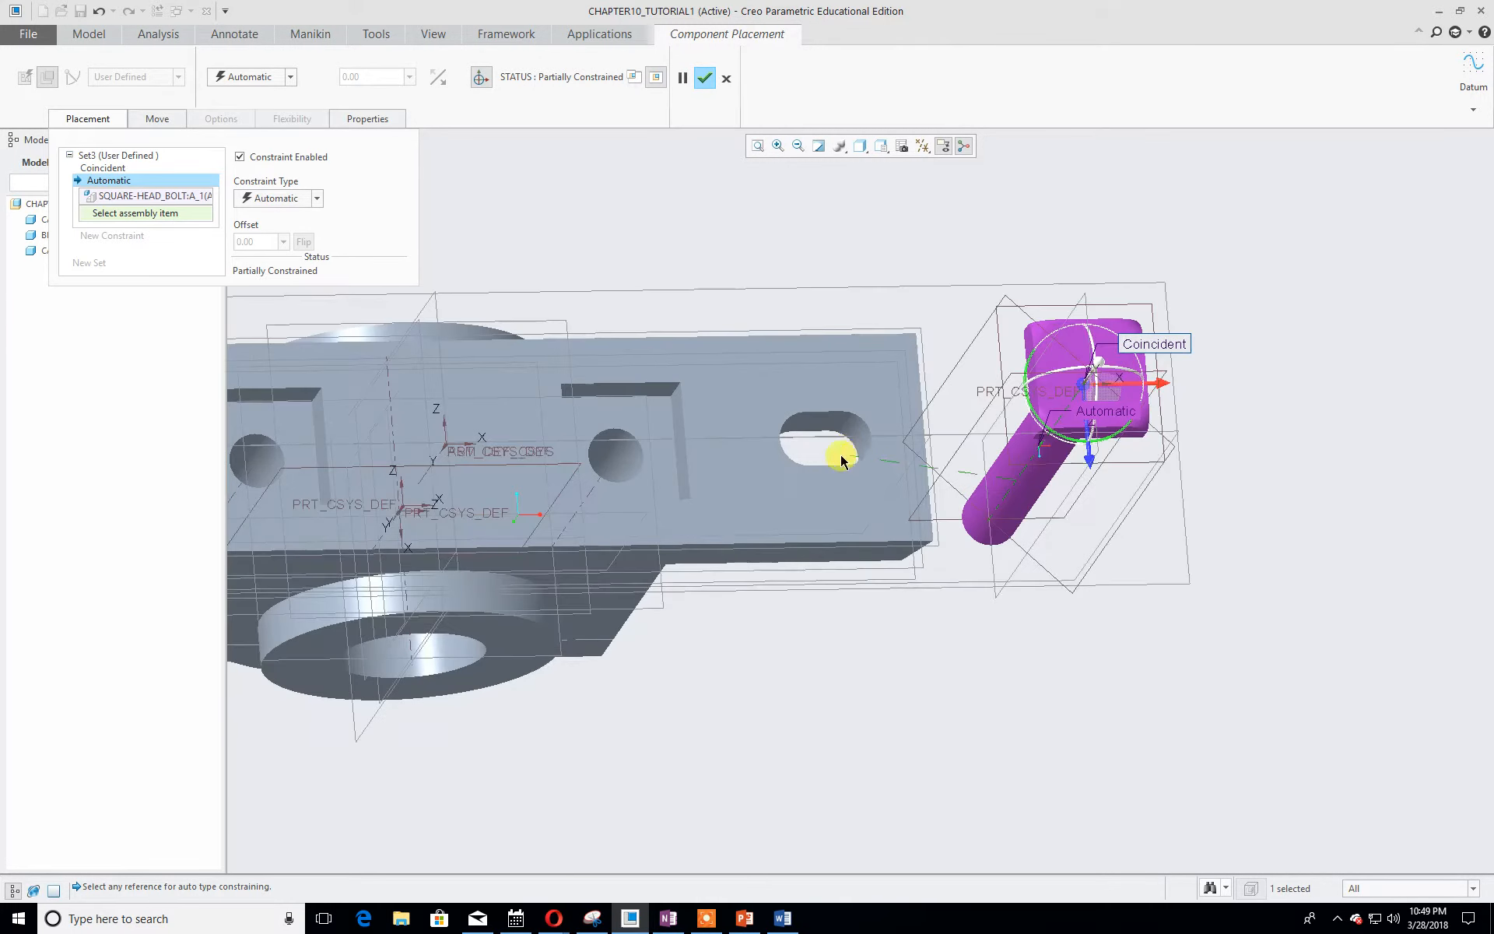
left_click(613, 459)
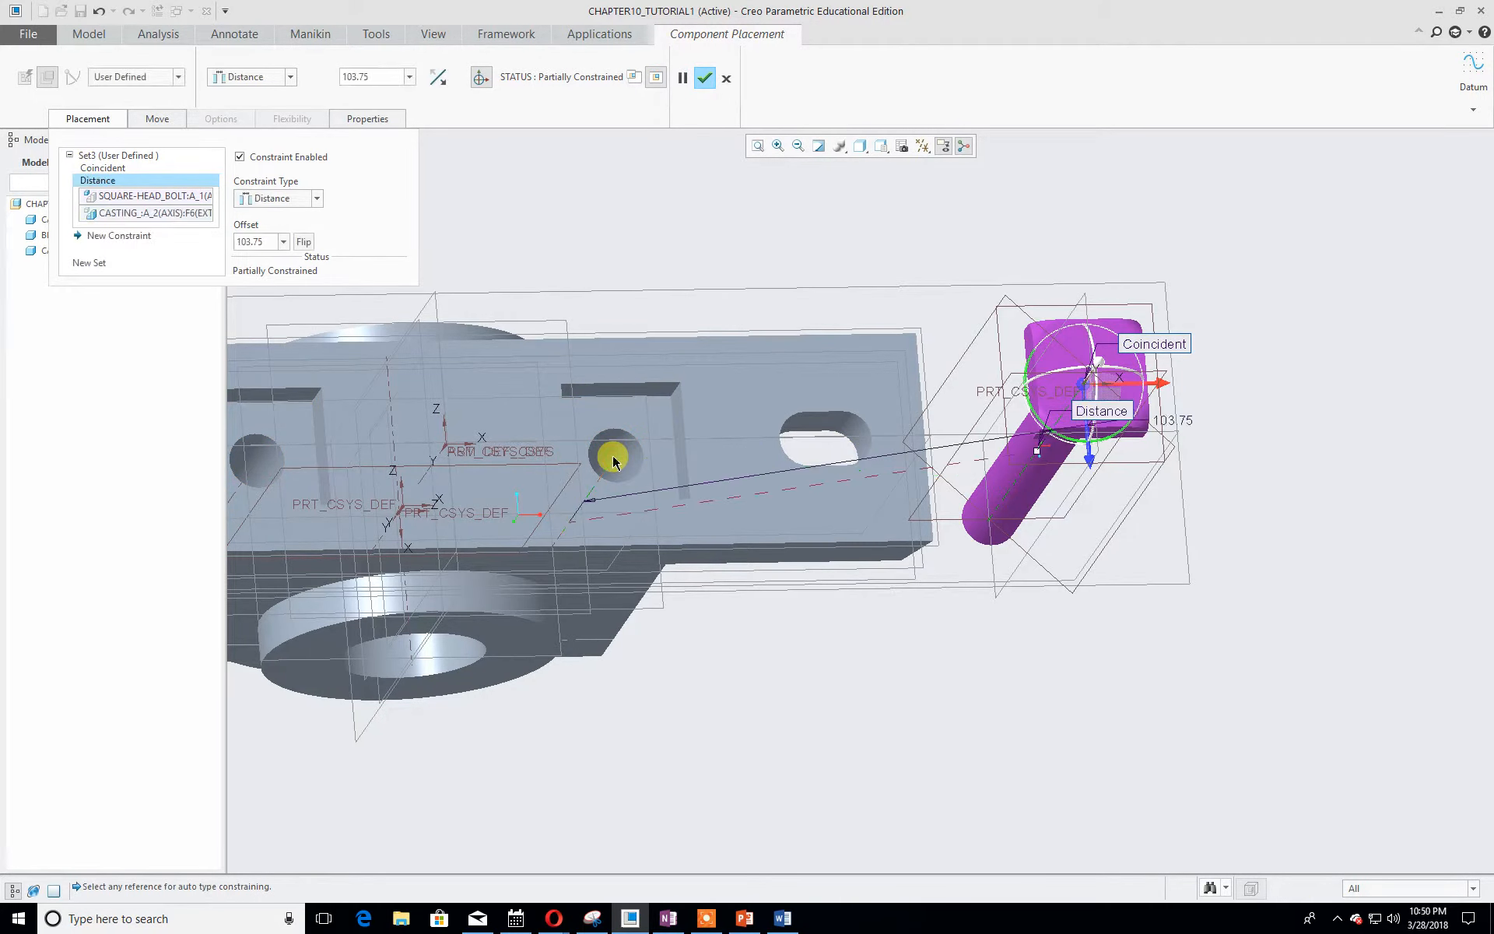
- Set the bolt-to-hole axis constraint to Coincident, check the bolt's fit in the casting, and accept its placement
left_click(319, 201)
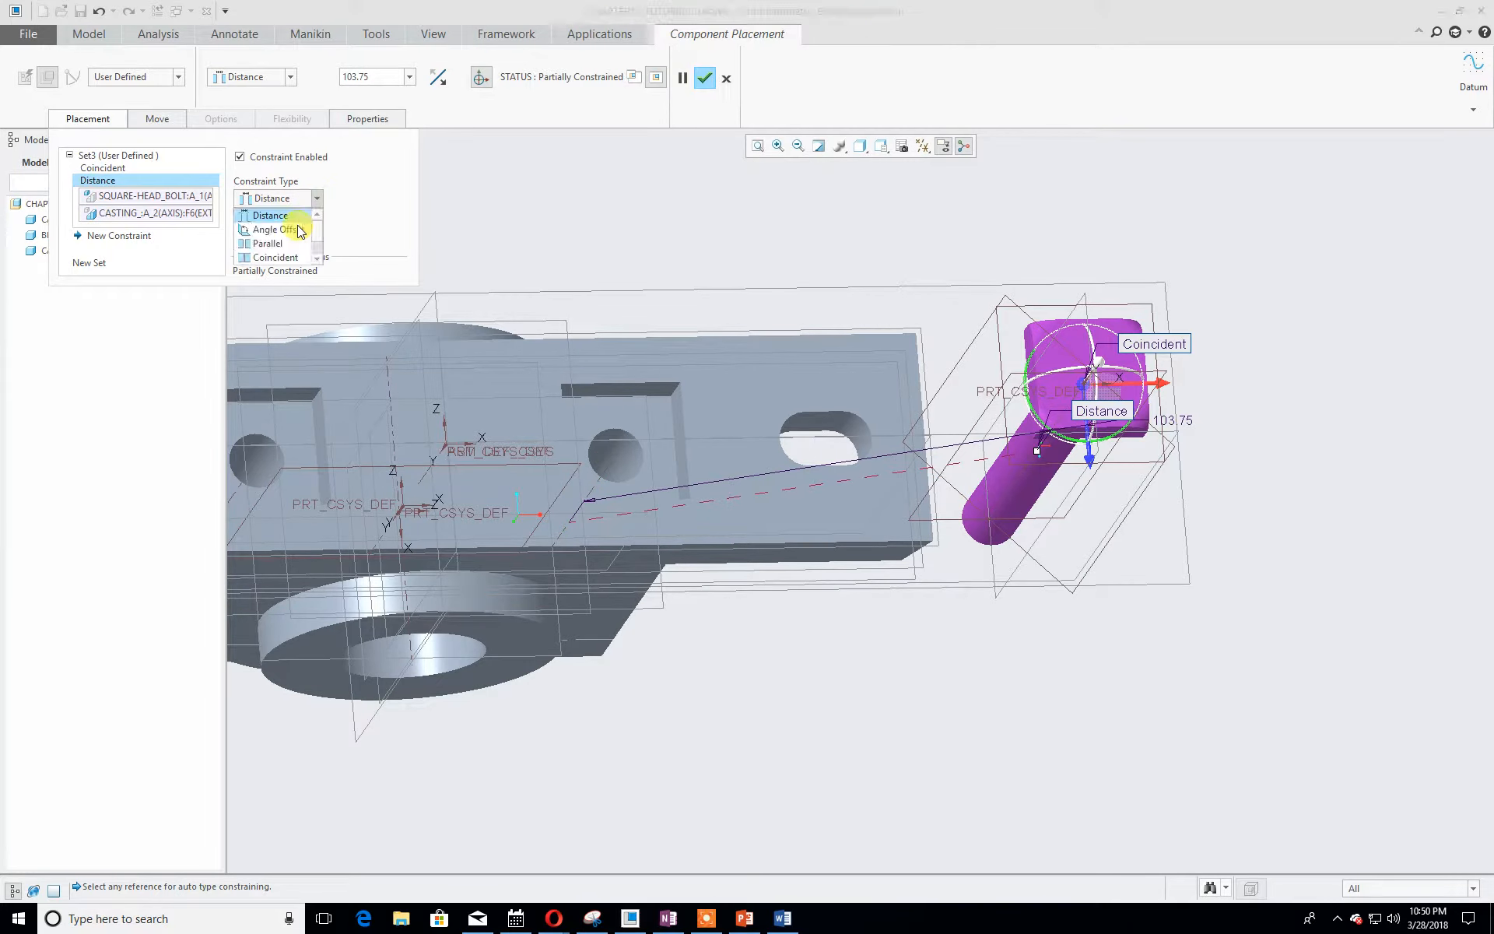
left_click(294, 246)
middle_click_drag(791, 275, 760, 257)
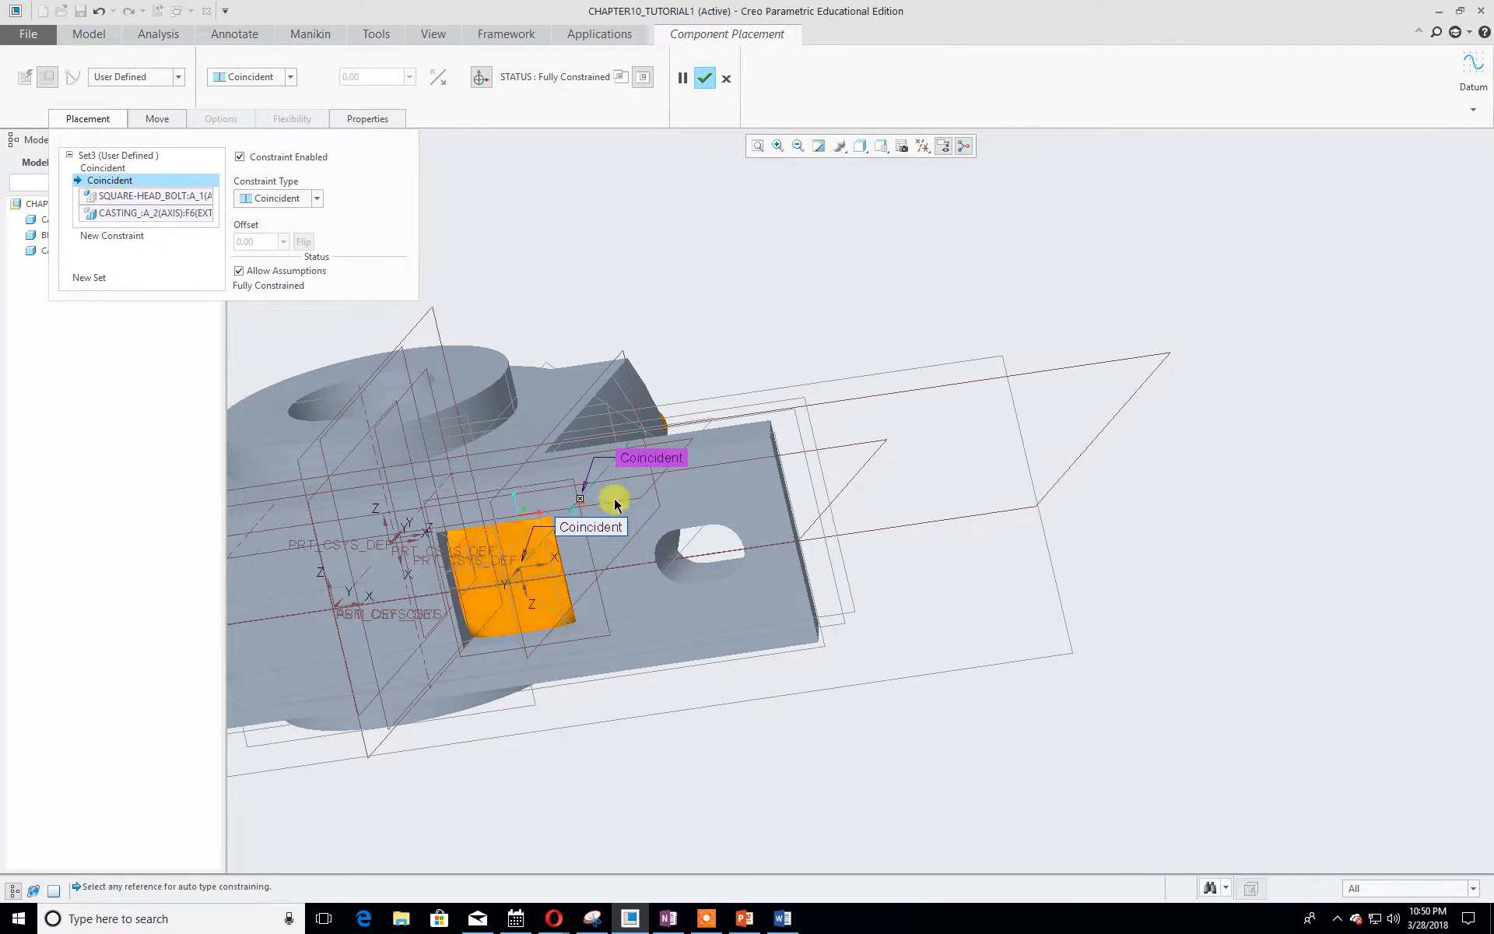
middle_click_drag(889, 437, 857, 490)
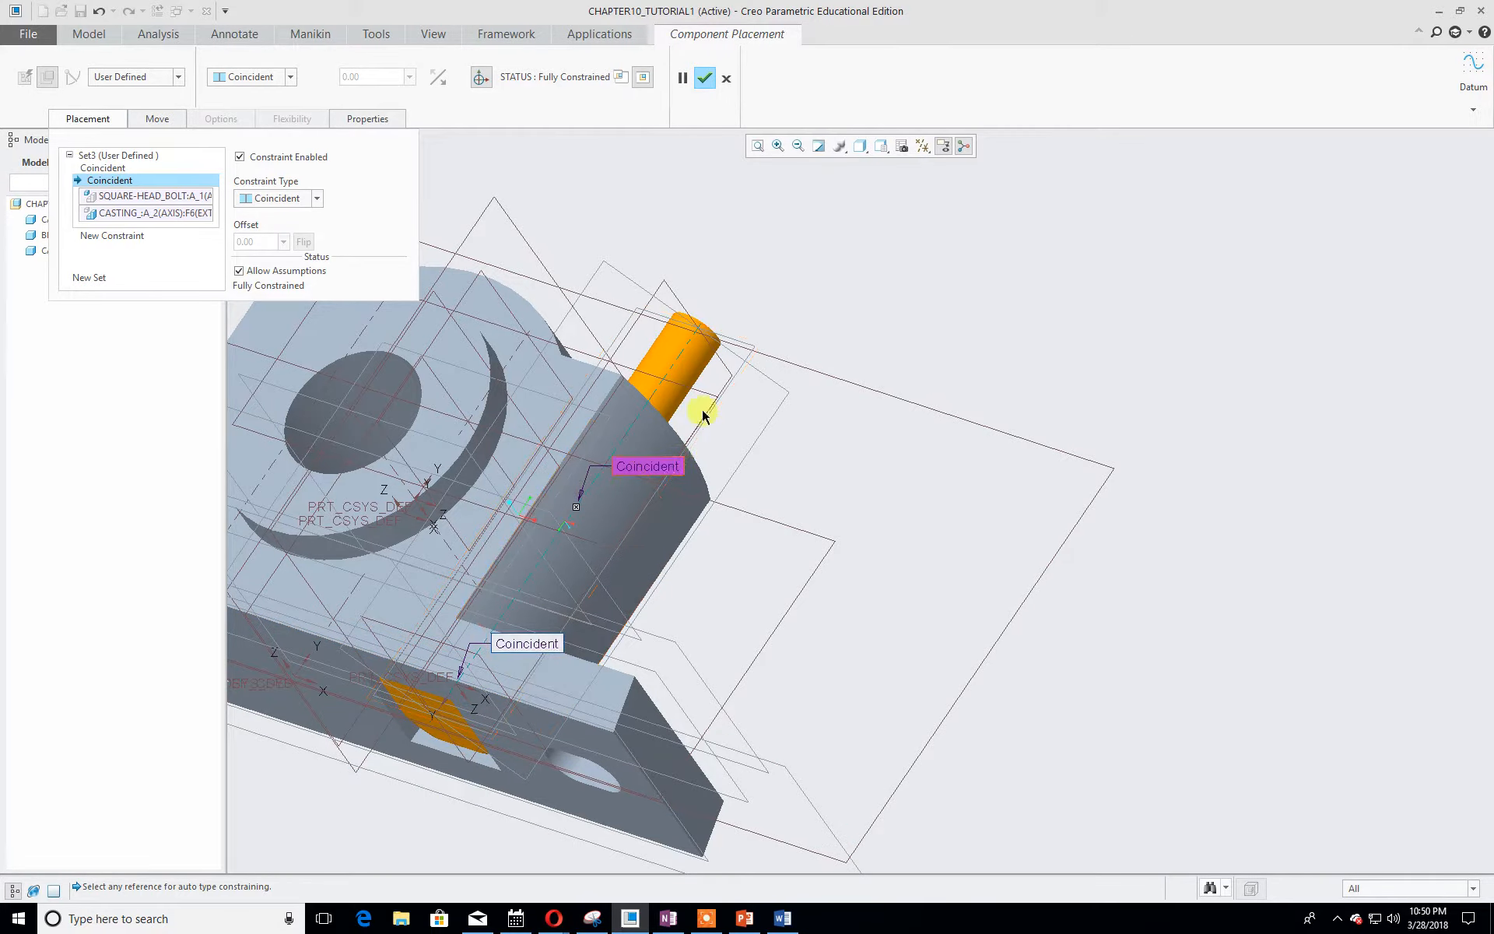
left_click(704, 80)
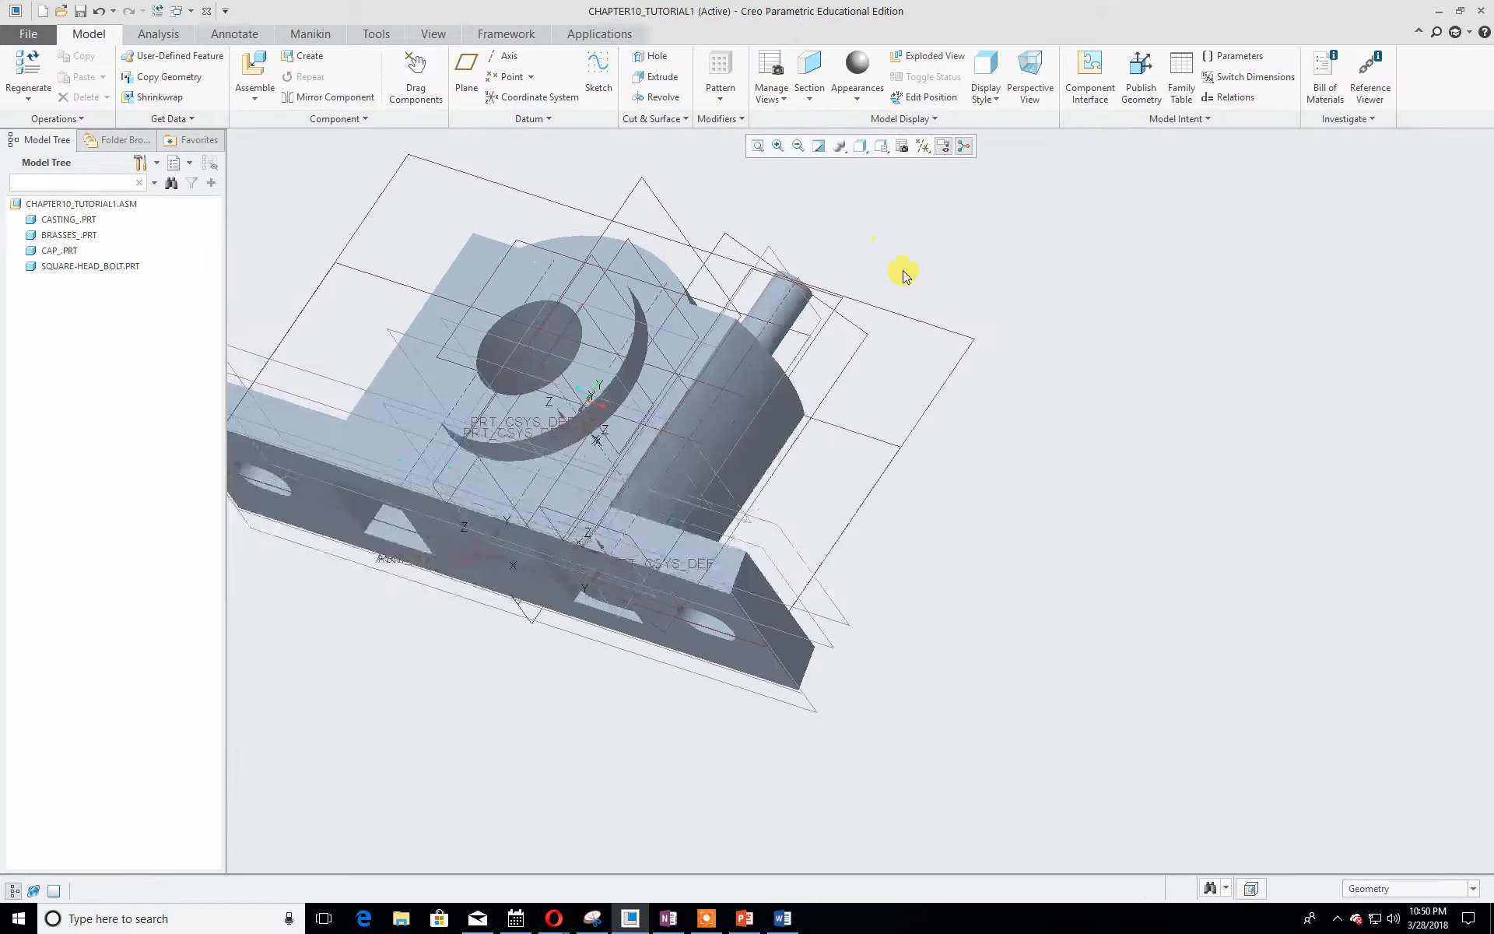
- Insert a second square-head_bolt.prt from the Pedestal Bearing folder into the assembly
left_click(255, 69)
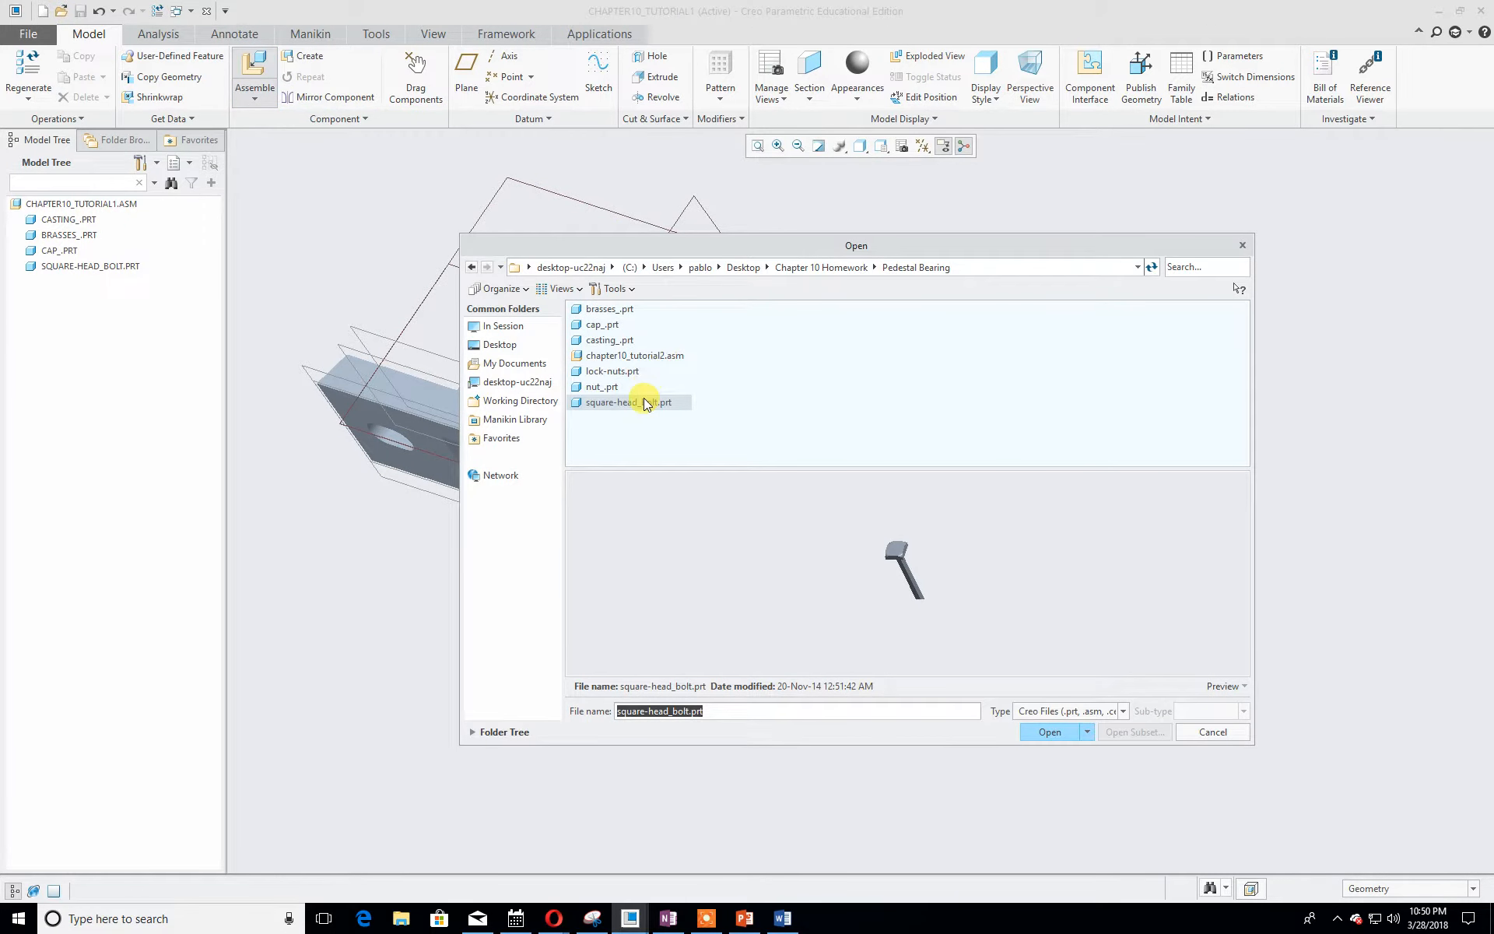
left_click(645, 403)
left_click(1050, 731)
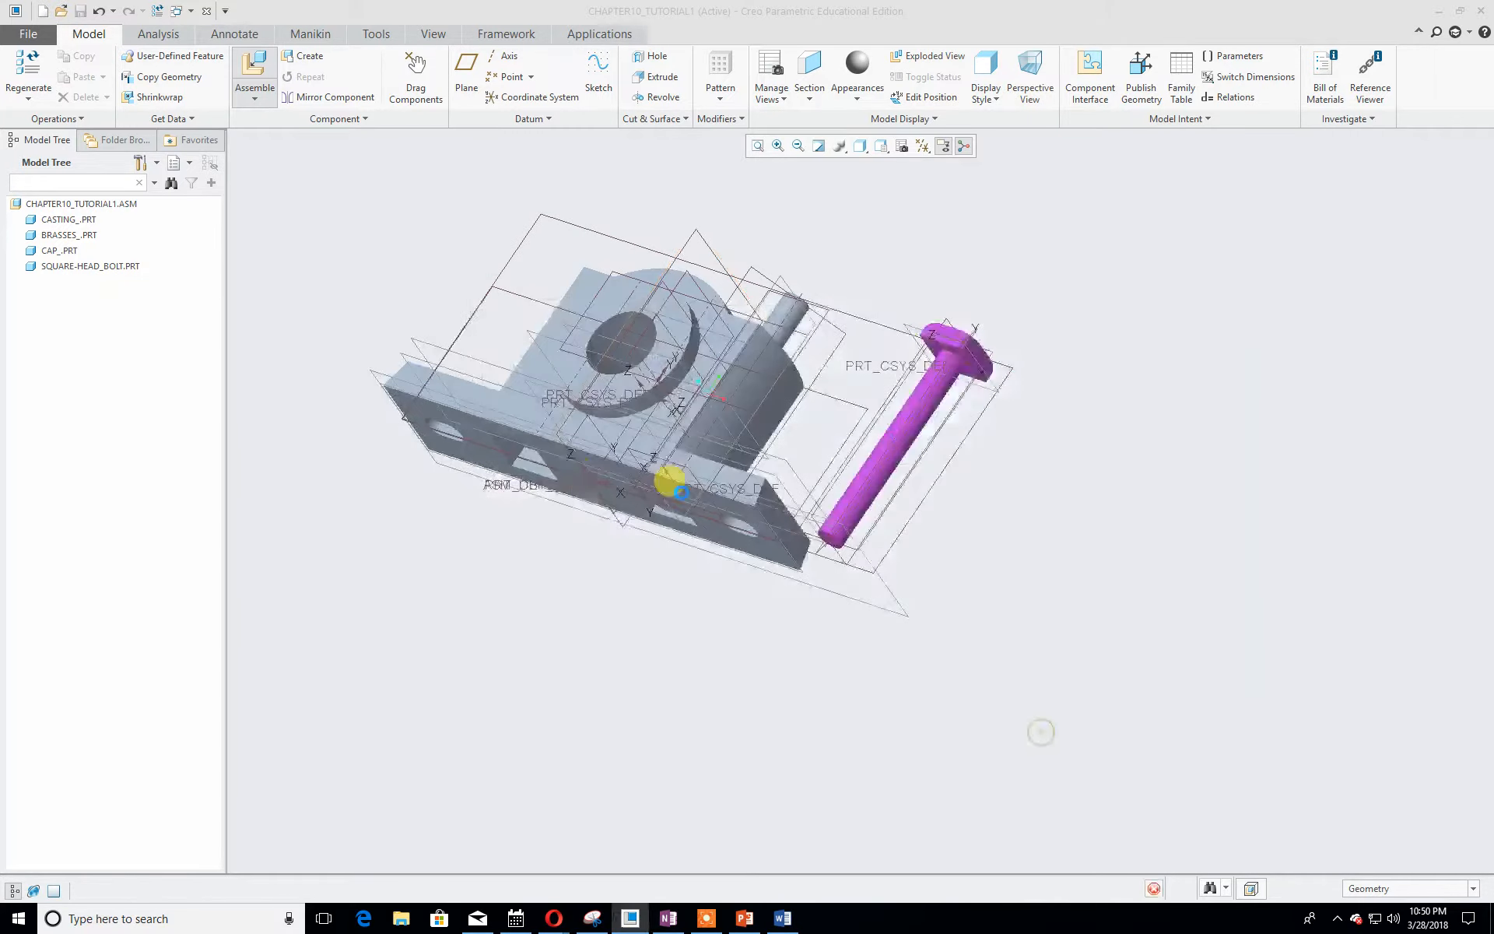
middle_click_drag(1098, 482, 1157, 420)
scroll(1157, 421, "up", 2)
scroll(1157, 420, "down", 4)
- Constrain the underside of the second bolt's head to the recessed face around the casting's empty bolt hole
left_click(84, 118)
middle_click_drag(1141, 333, 1142, 424, "shift")
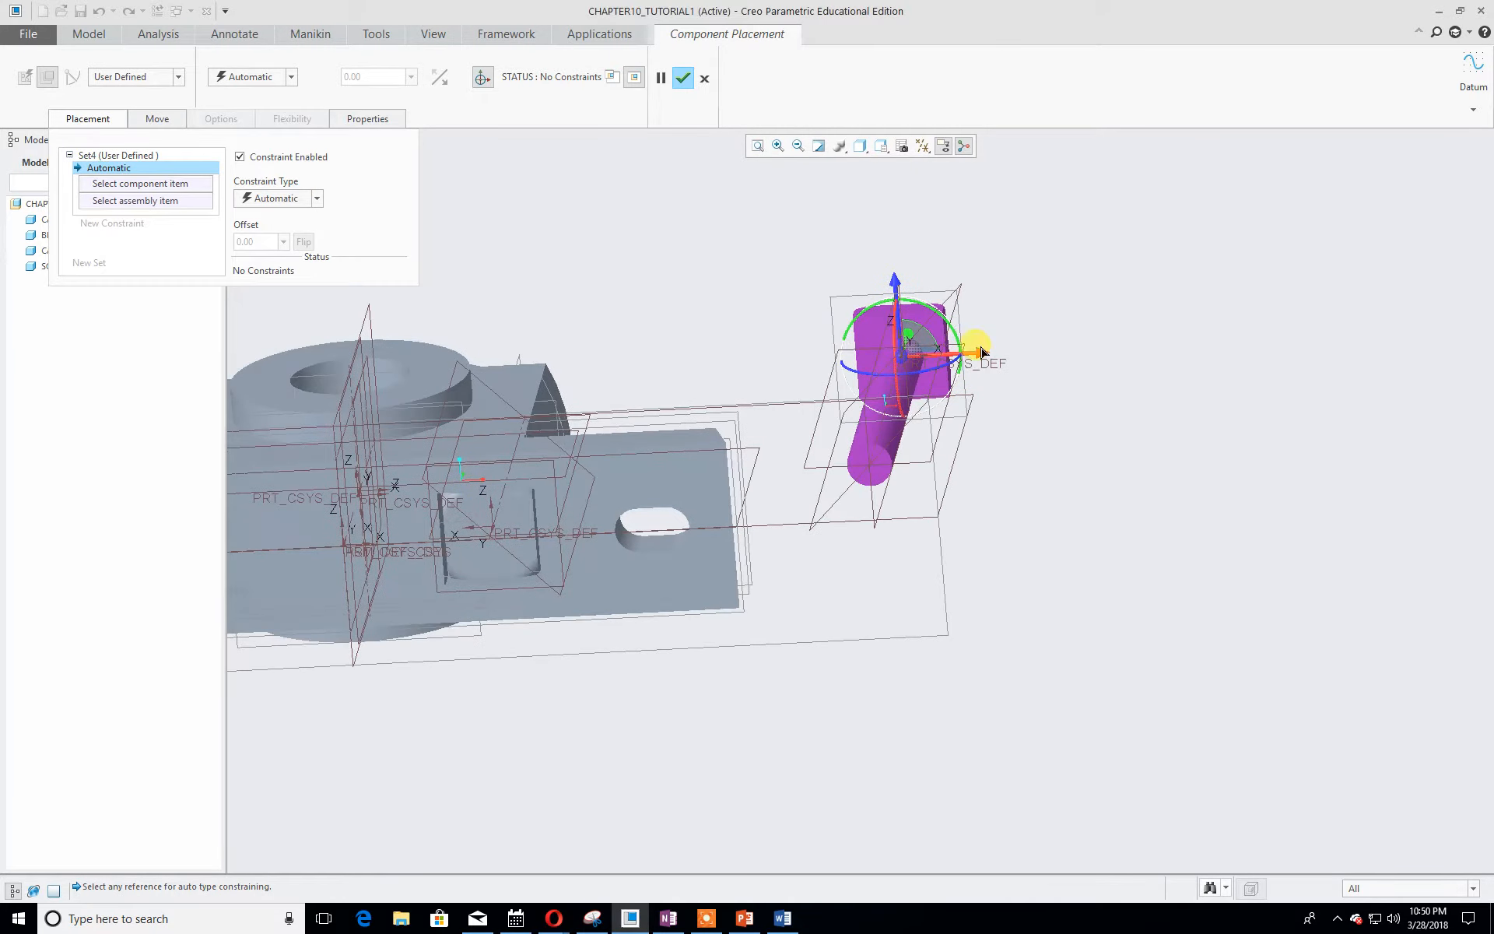
left_click(872, 330)
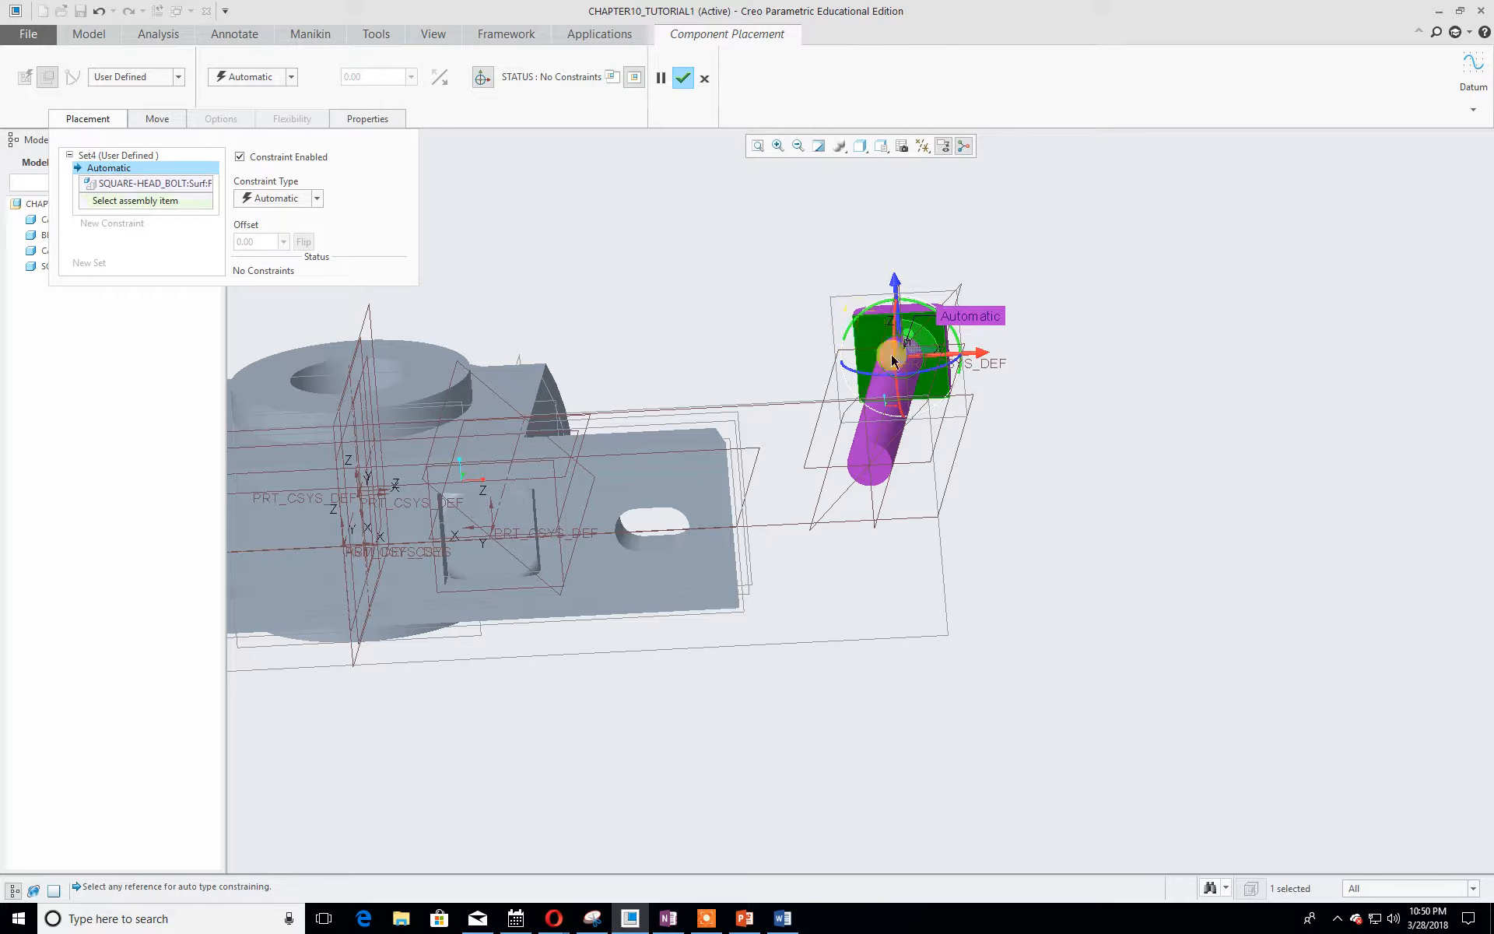
middle_click_drag(841, 589, 1037, 563, "shift")
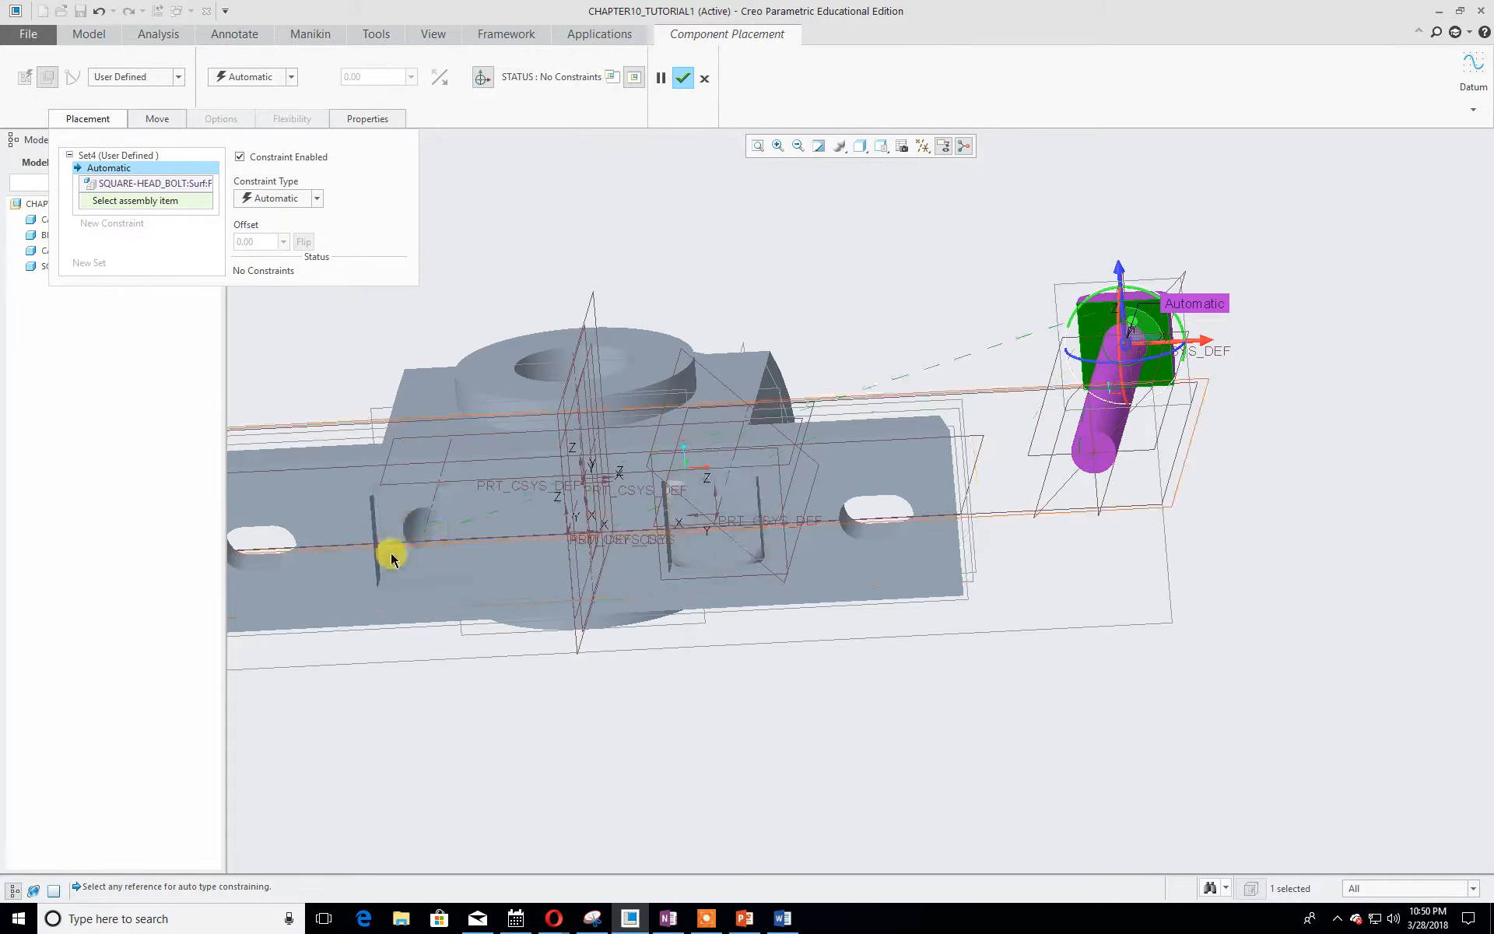
left_click(393, 562)
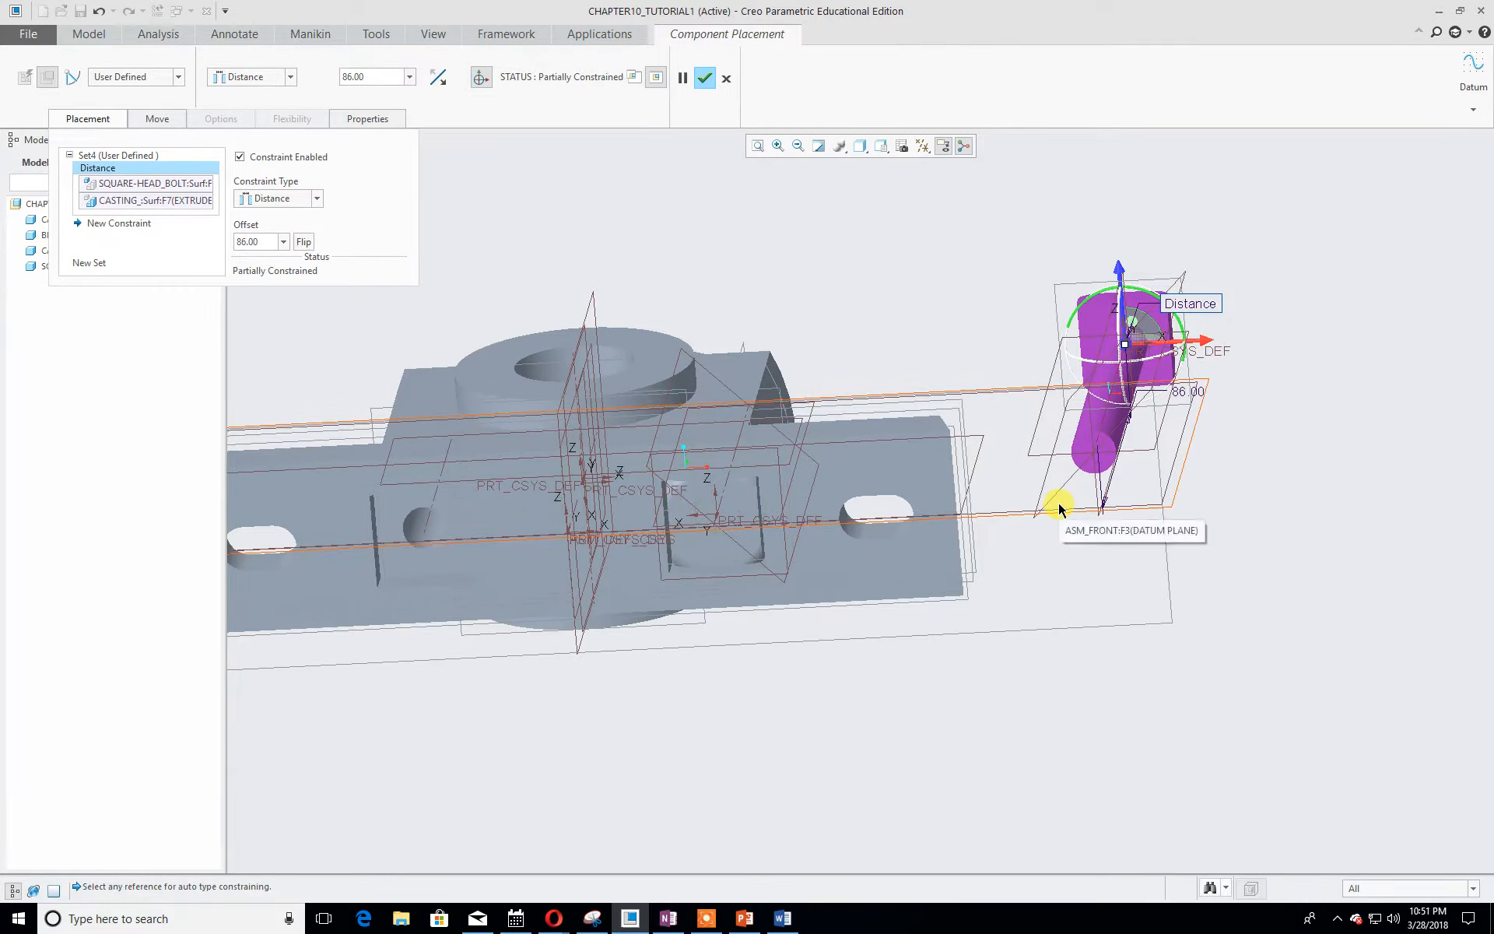
- Set the second bolt's face constraint to Coincident, flip the bolt's direction, and leave the placement
left_click(315, 201)
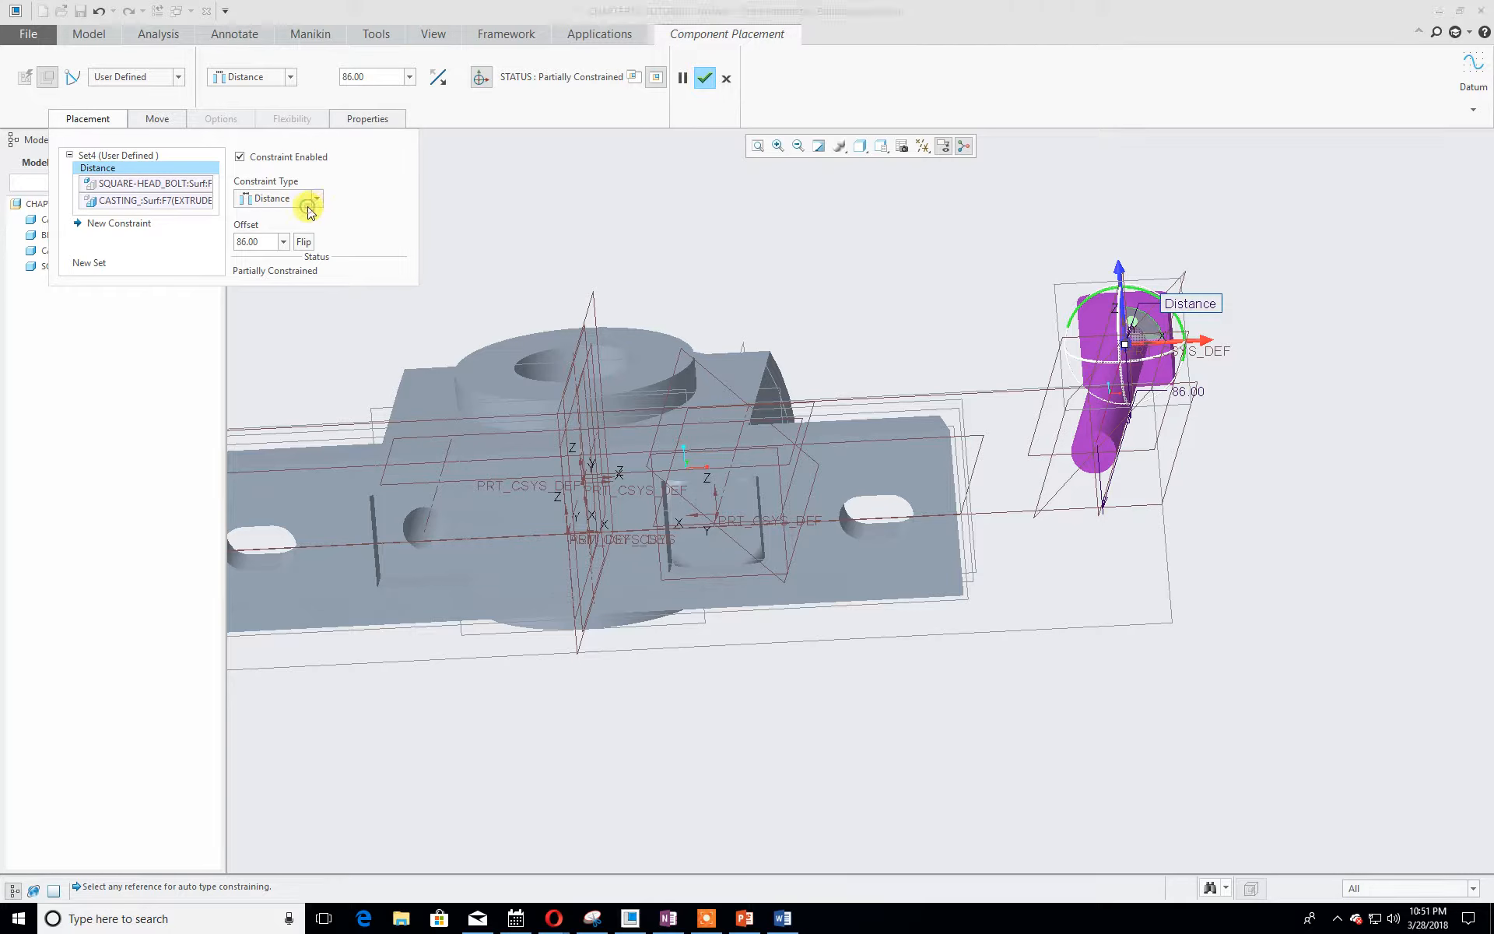
left_click(294, 257)
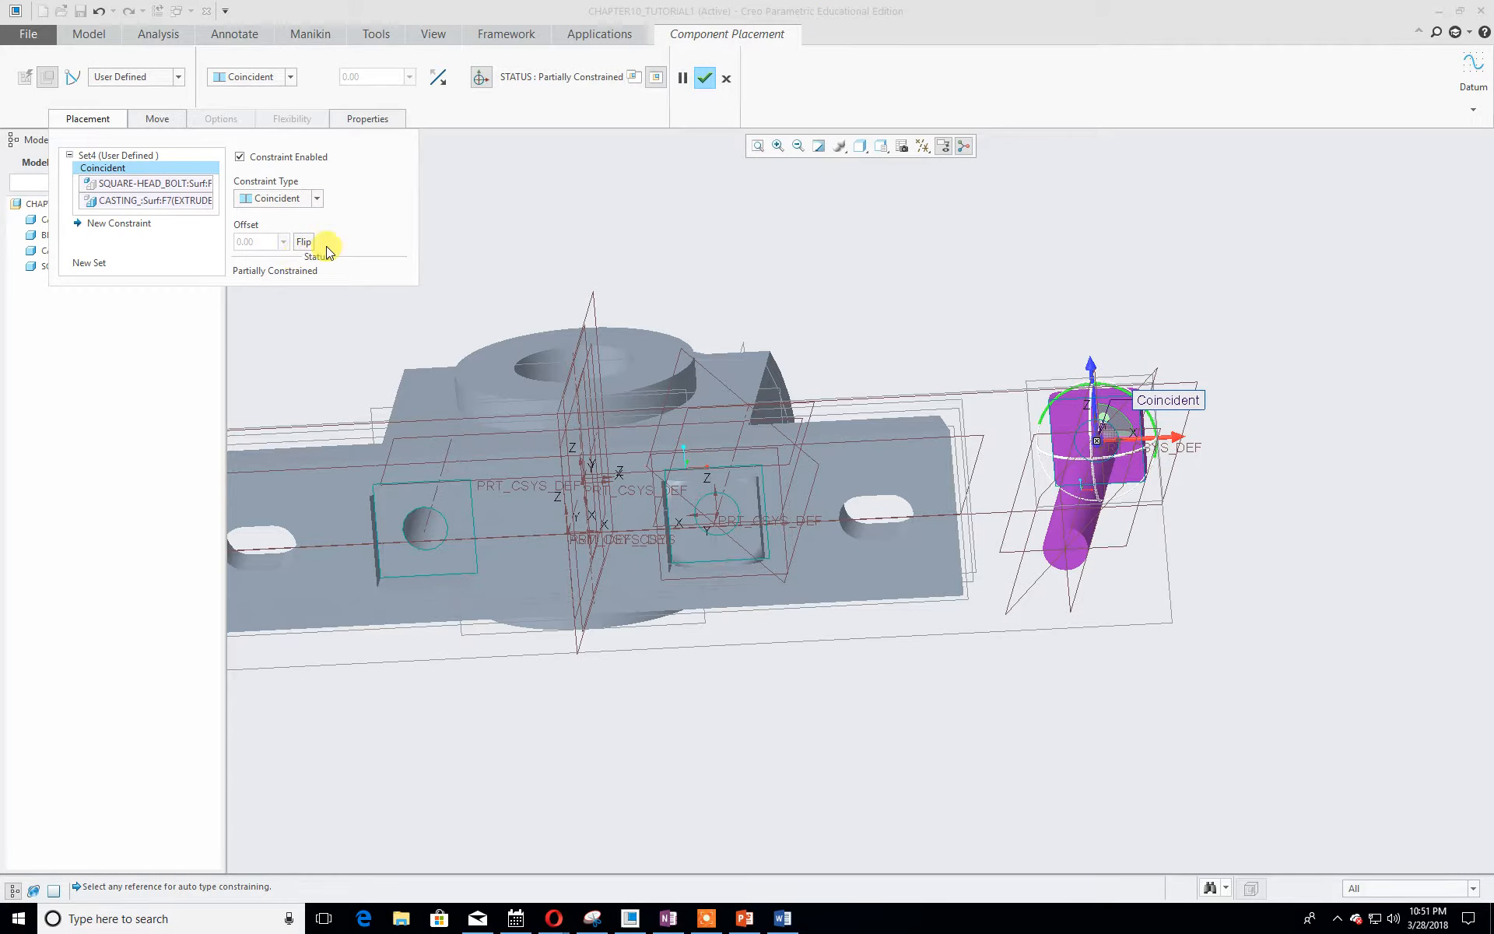
left_click(305, 242)
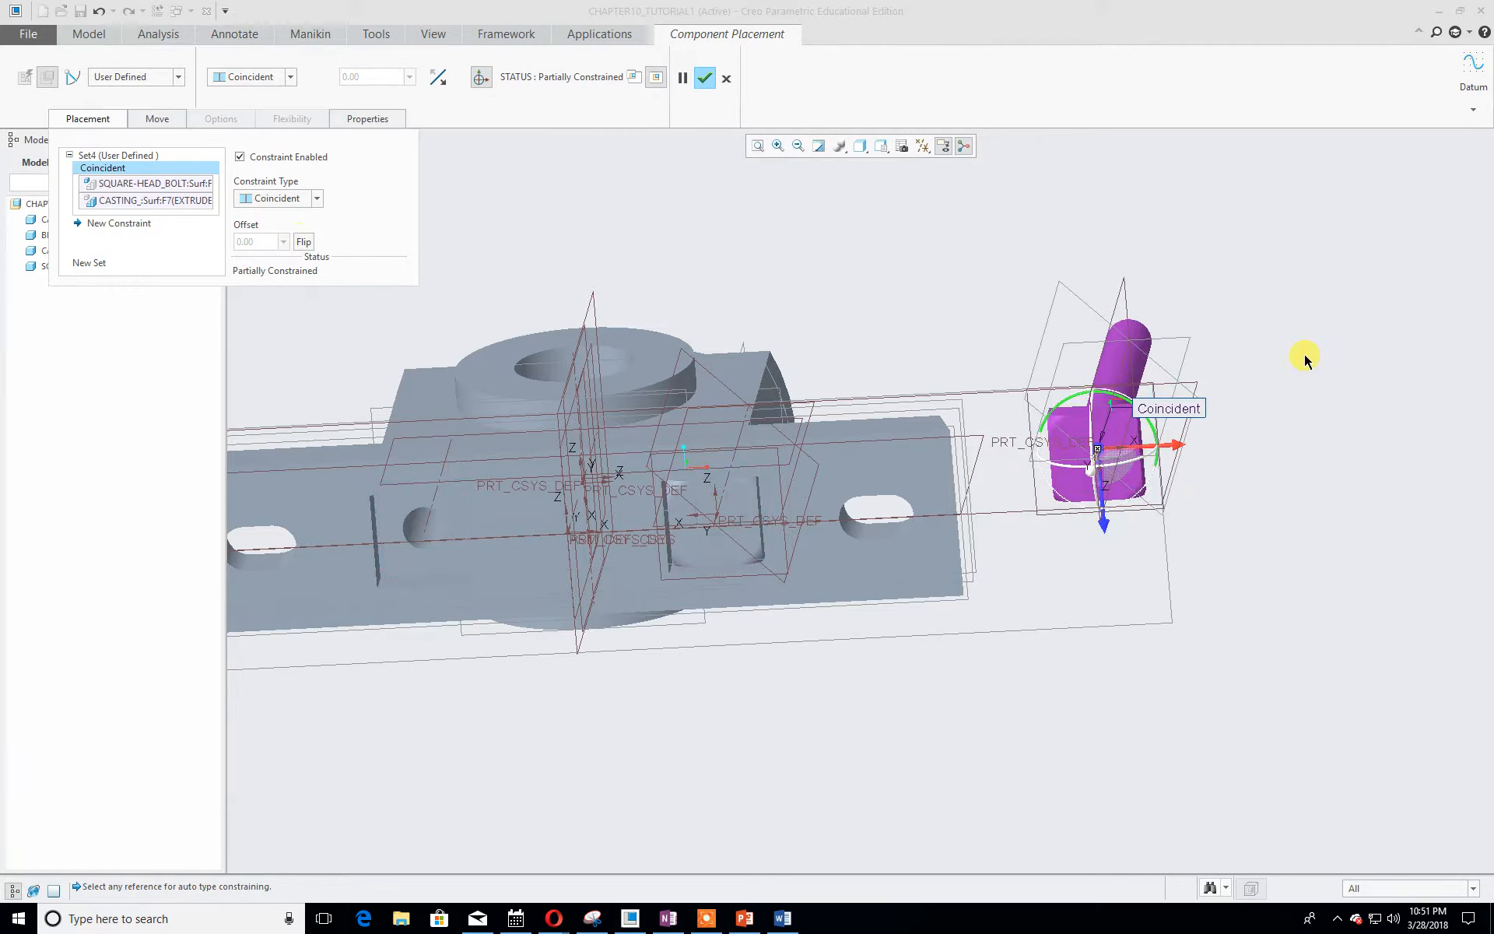
middle_click(1241, 475)
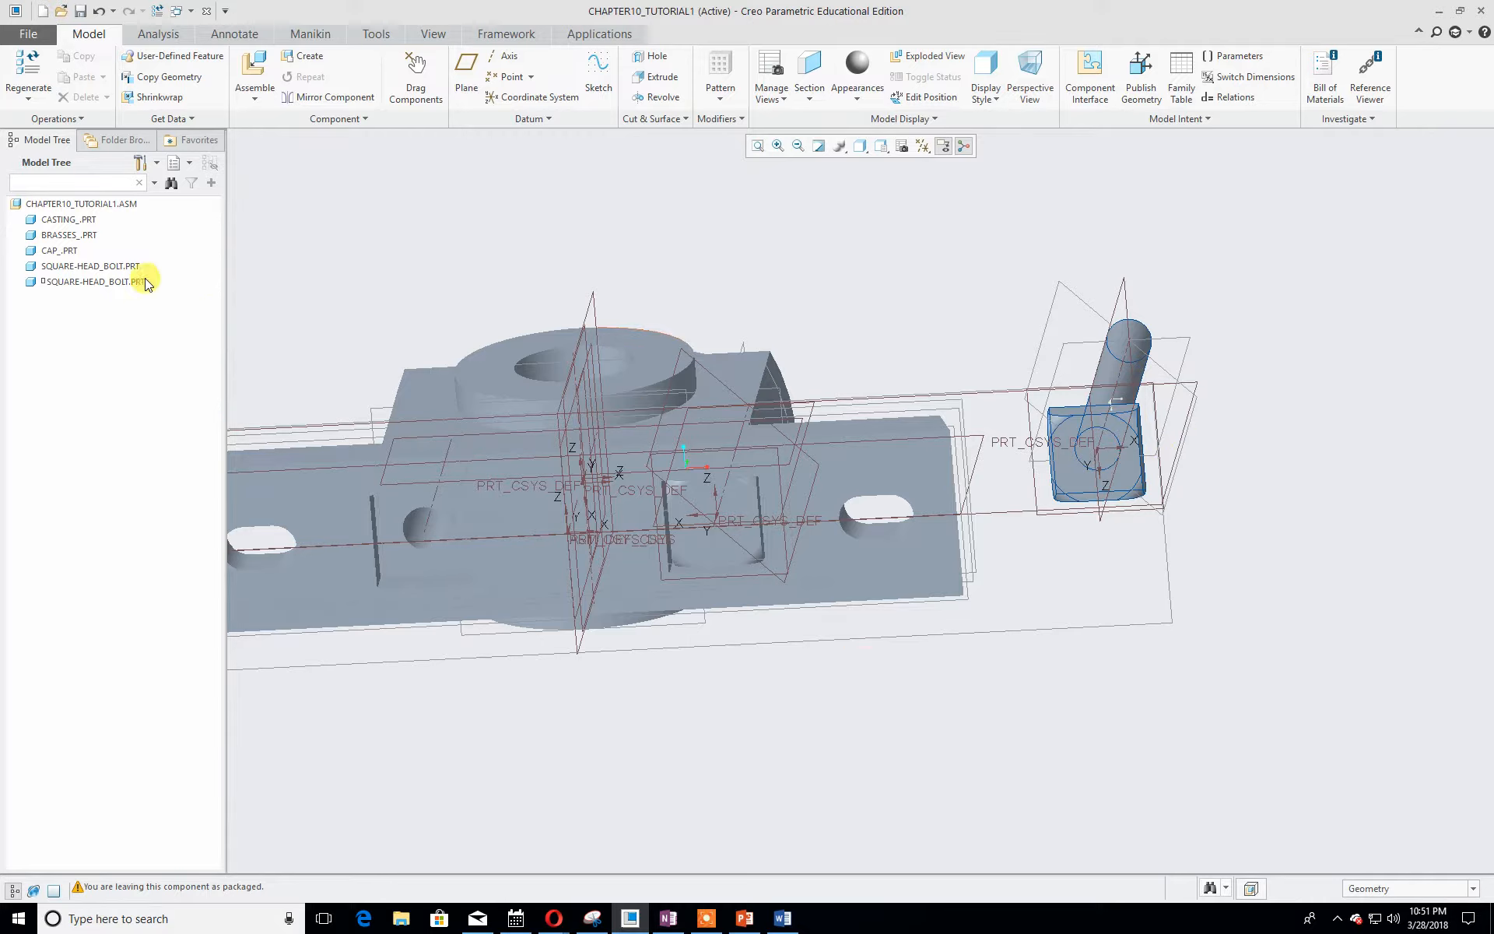
- Reopen the placement definition of the second square-head bolt for editing
left_click(85, 283)
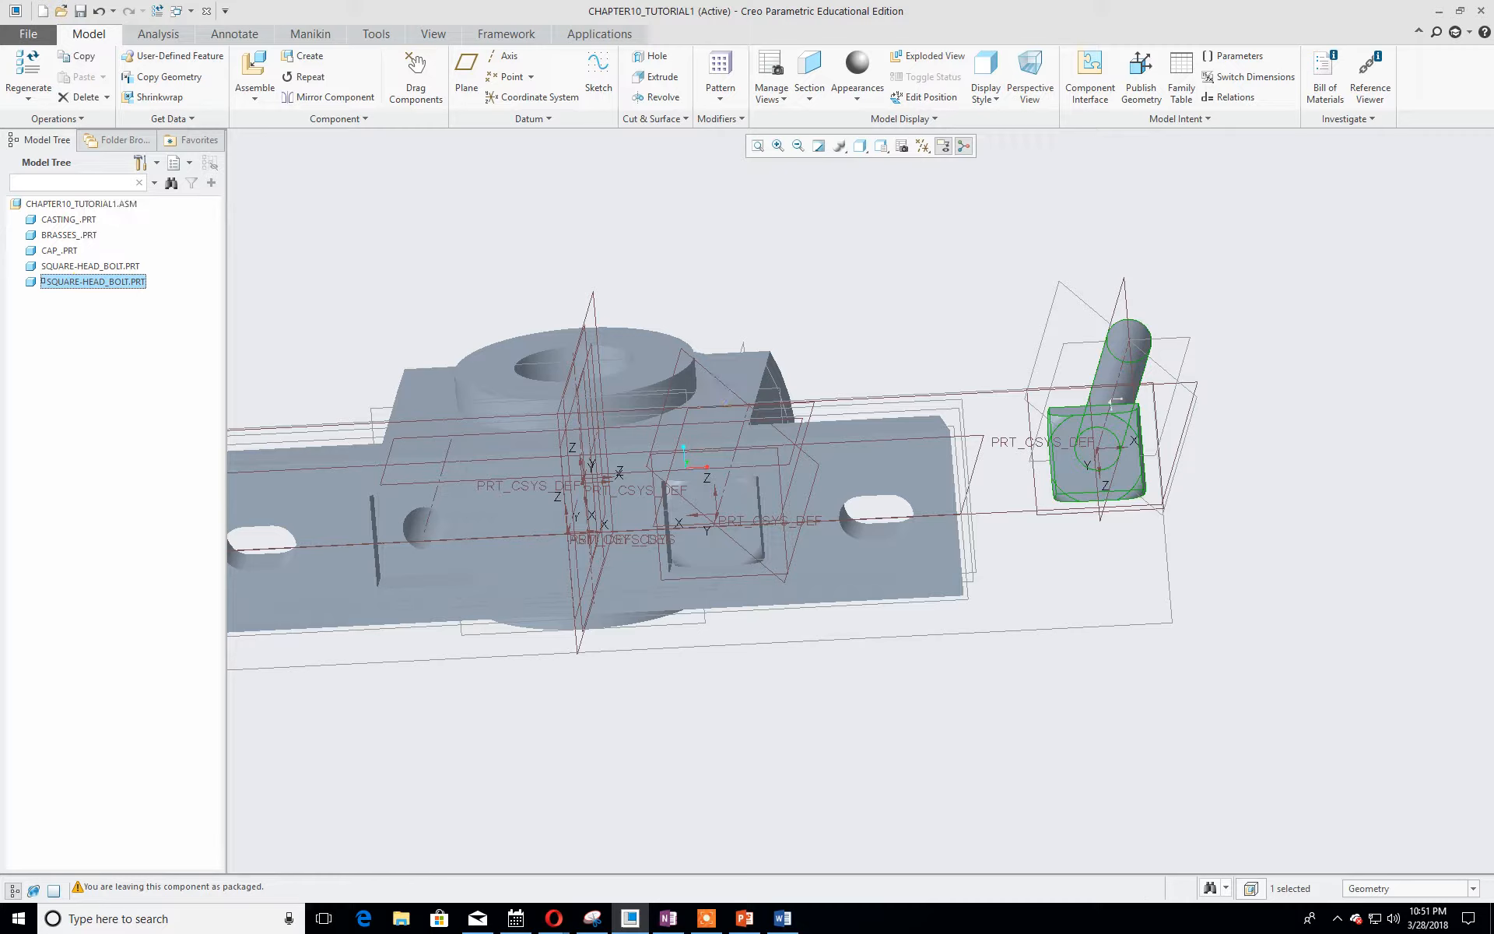
right_click(93, 285)
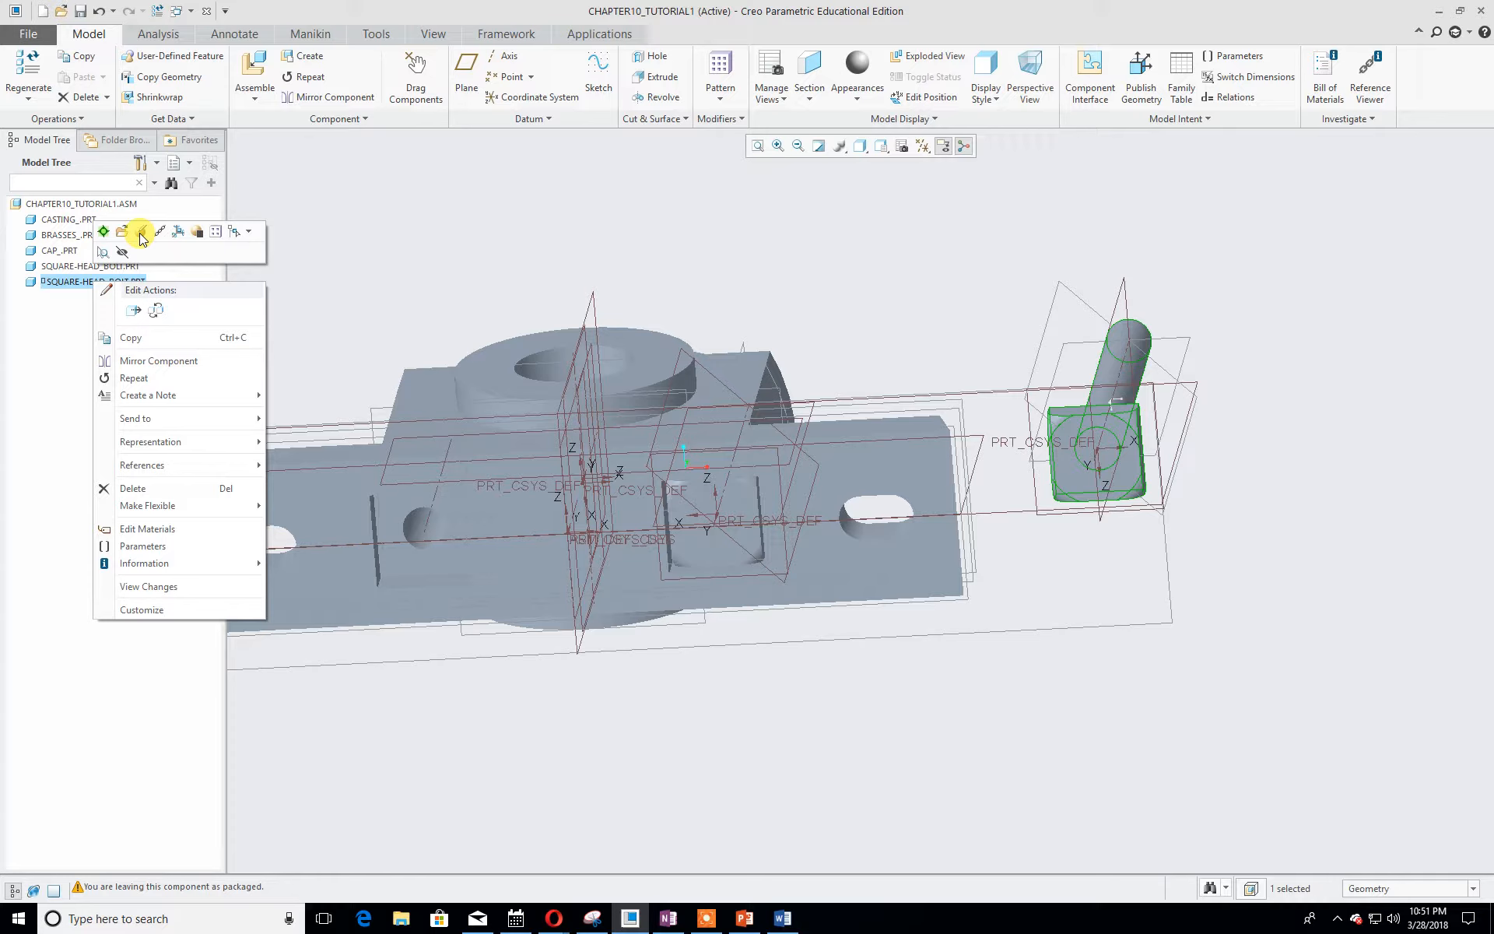
left_click(141, 232)
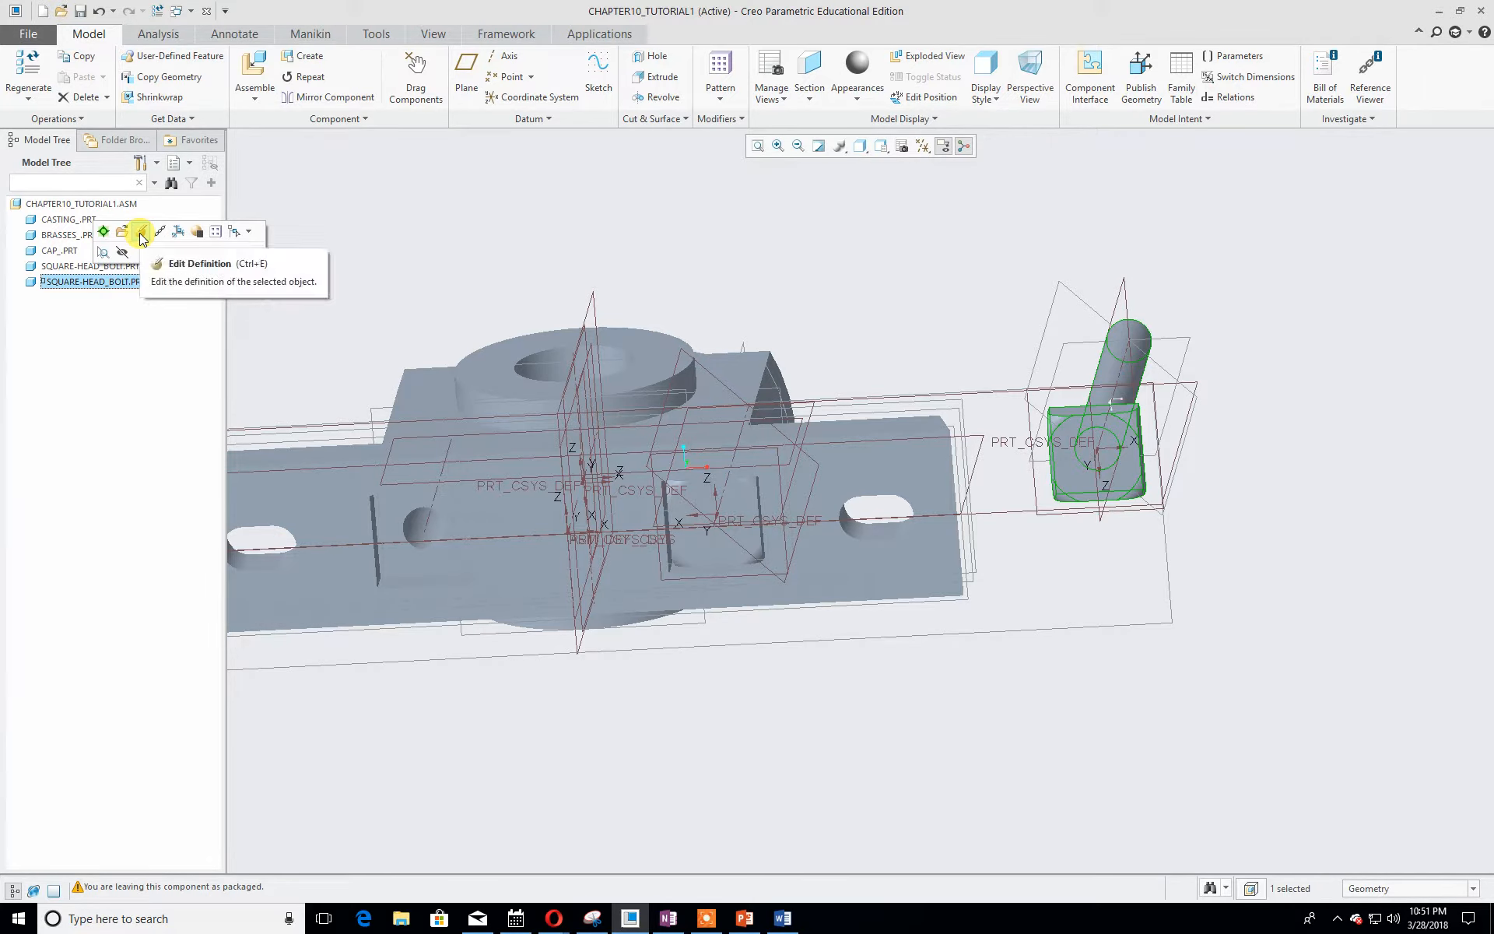
left_click(141, 231)
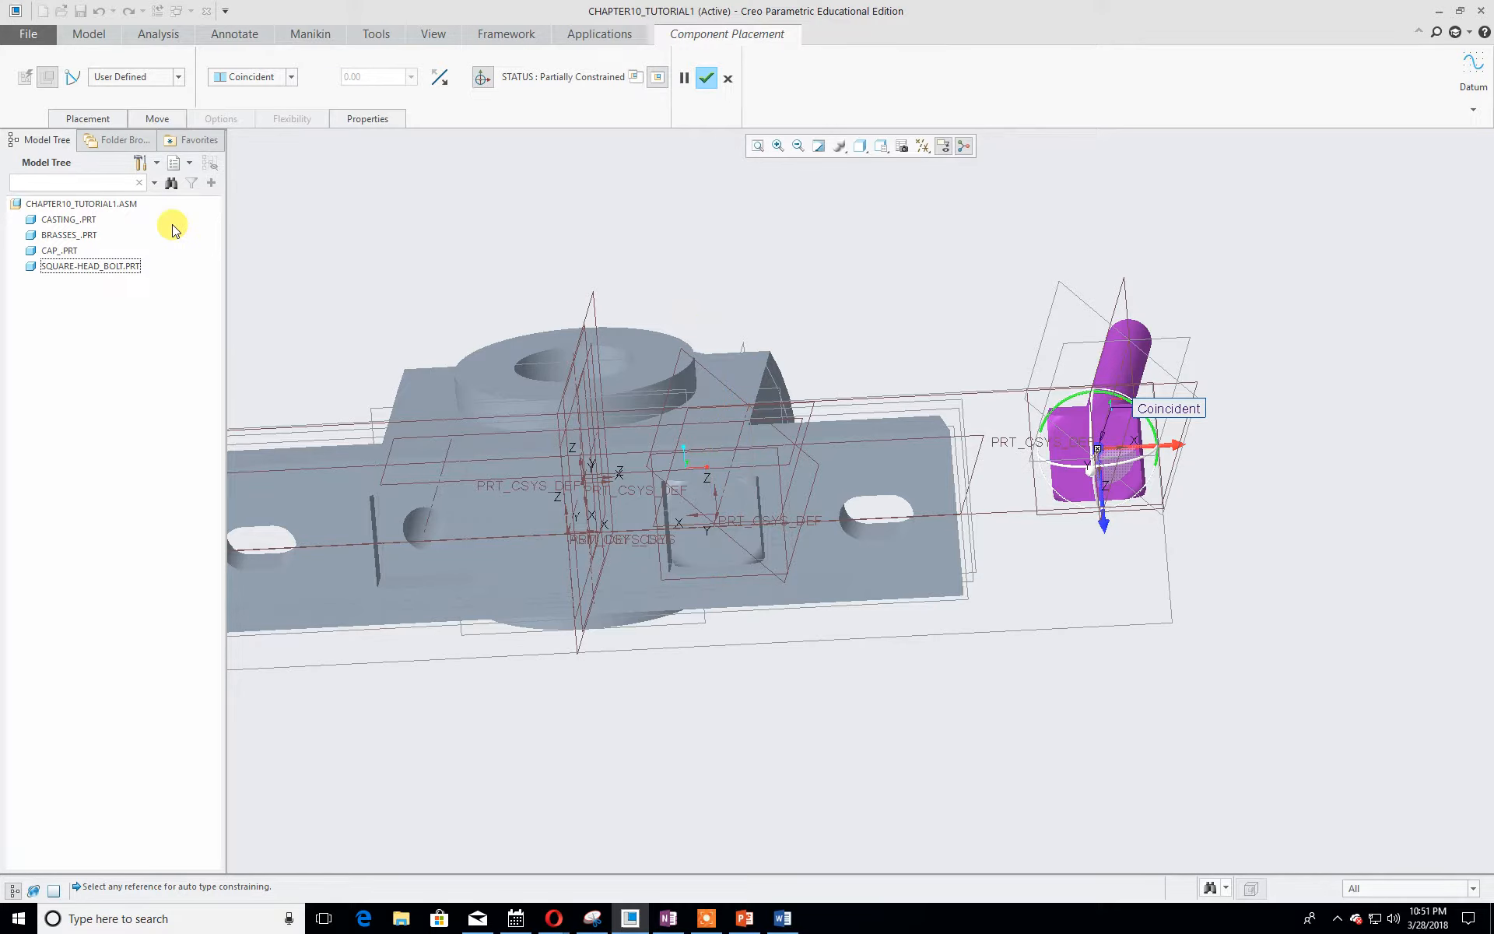
middle_click_drag(412, 239, 483, 245, "shift")
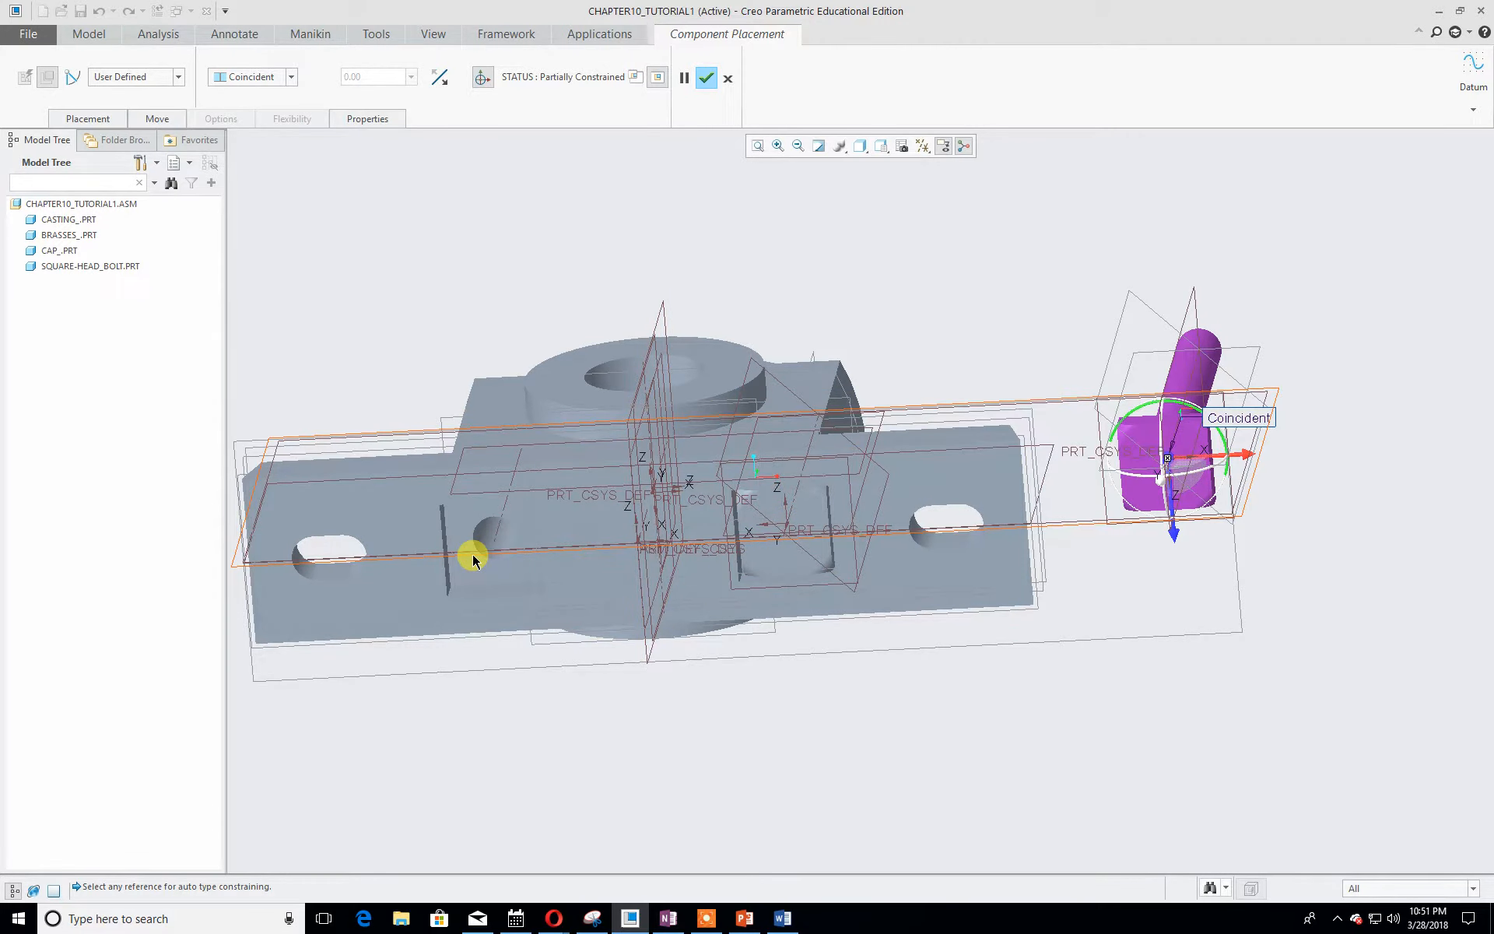
- Make the second bolt's axis Coincident with the axis of the casting's empty bolt hole and accept the placement
left_click(84, 115)
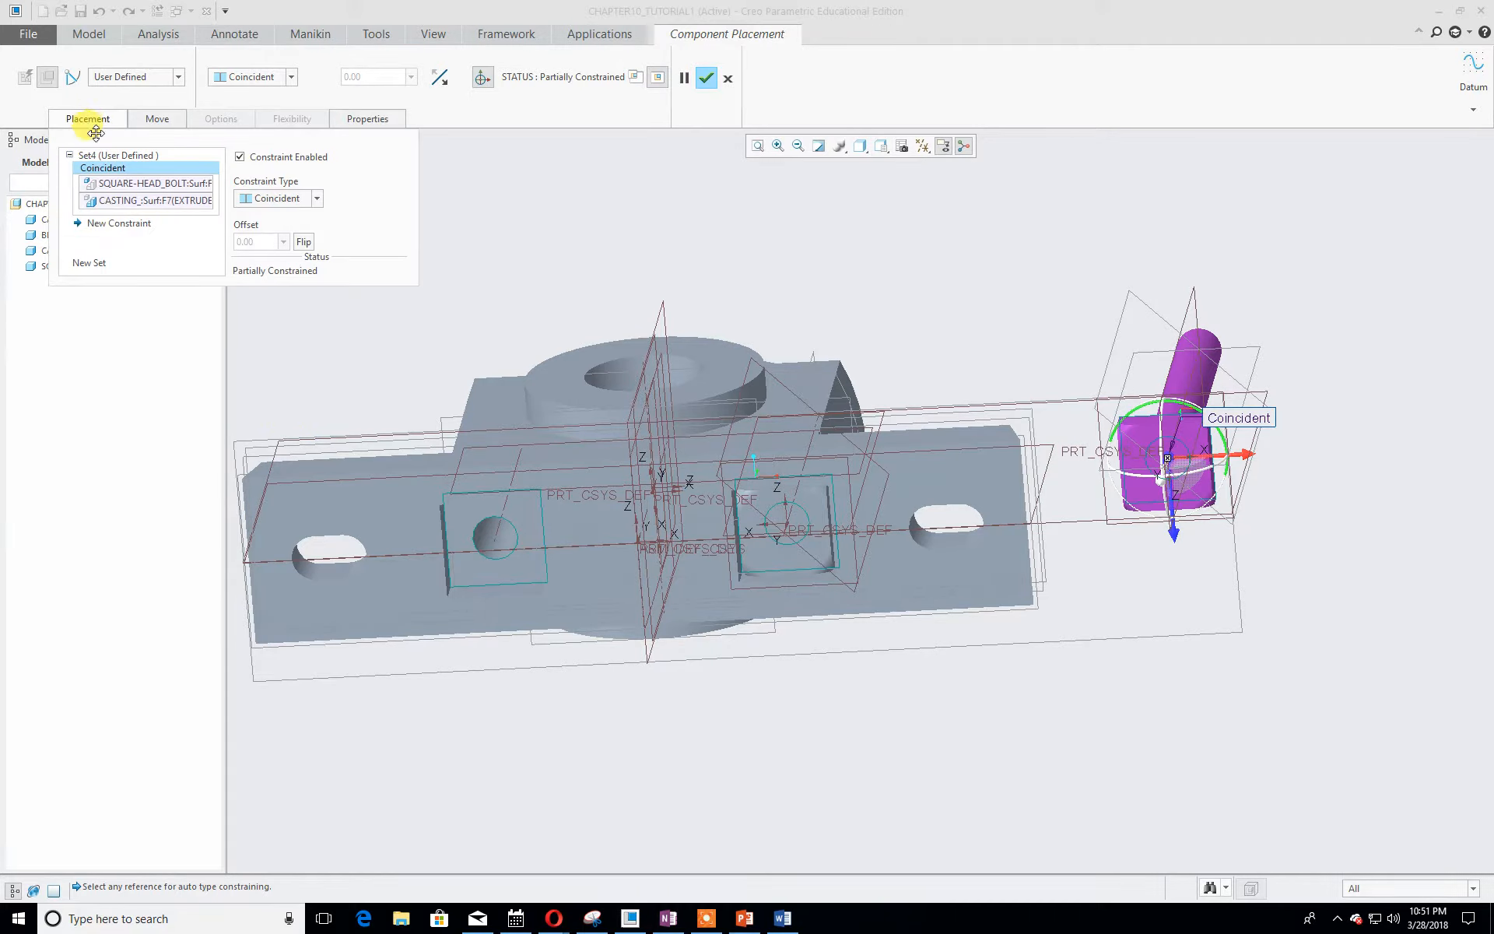
left_click(106, 224)
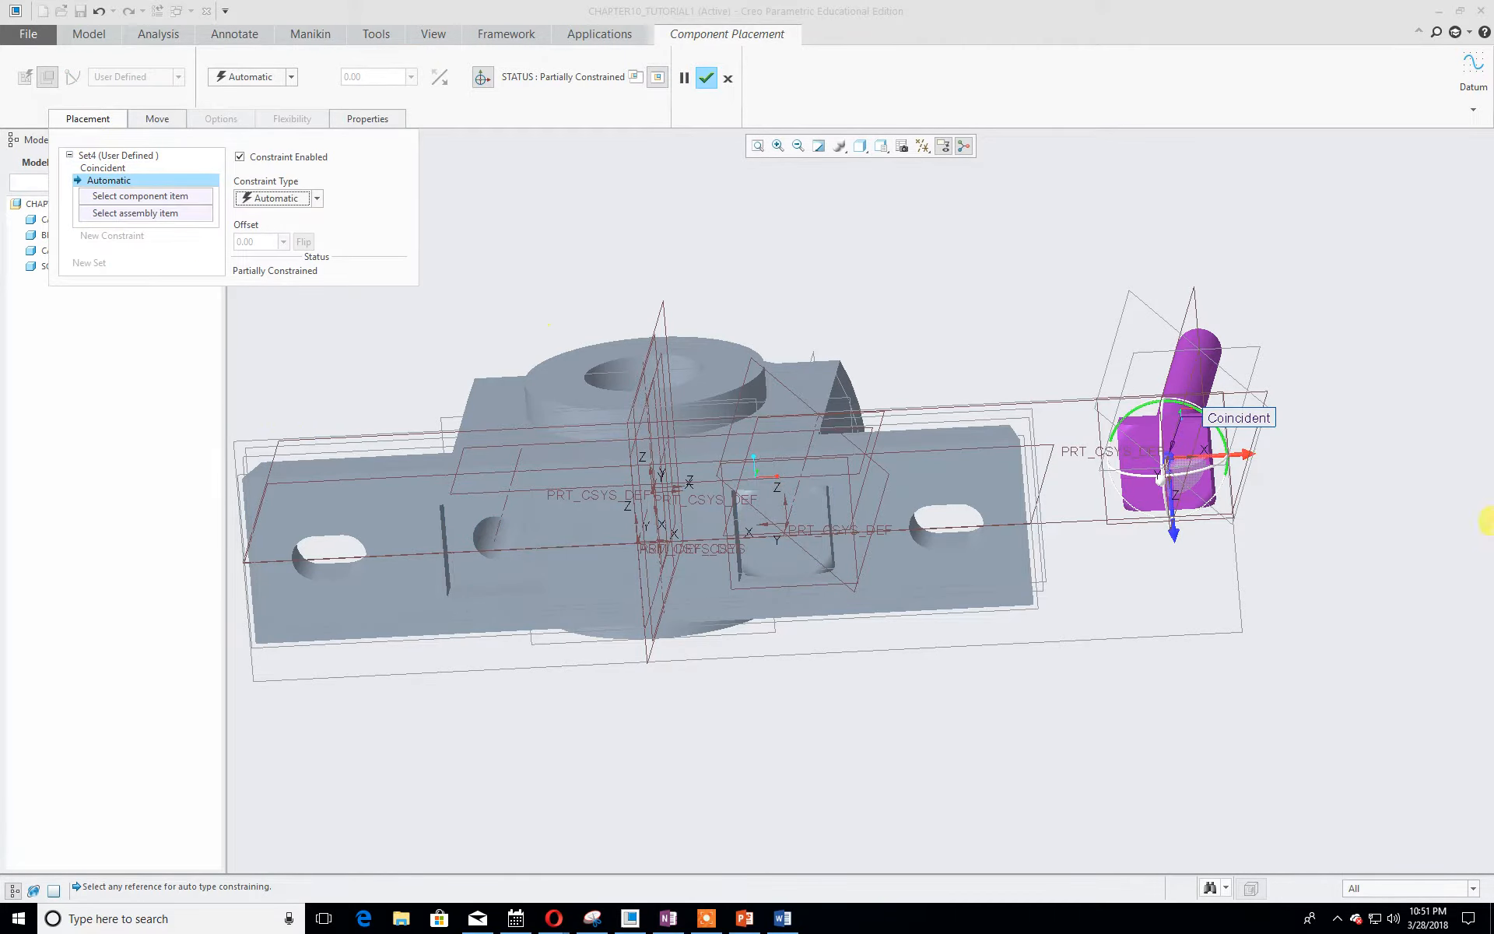
middle_click_drag(1375, 471, 1333, 494)
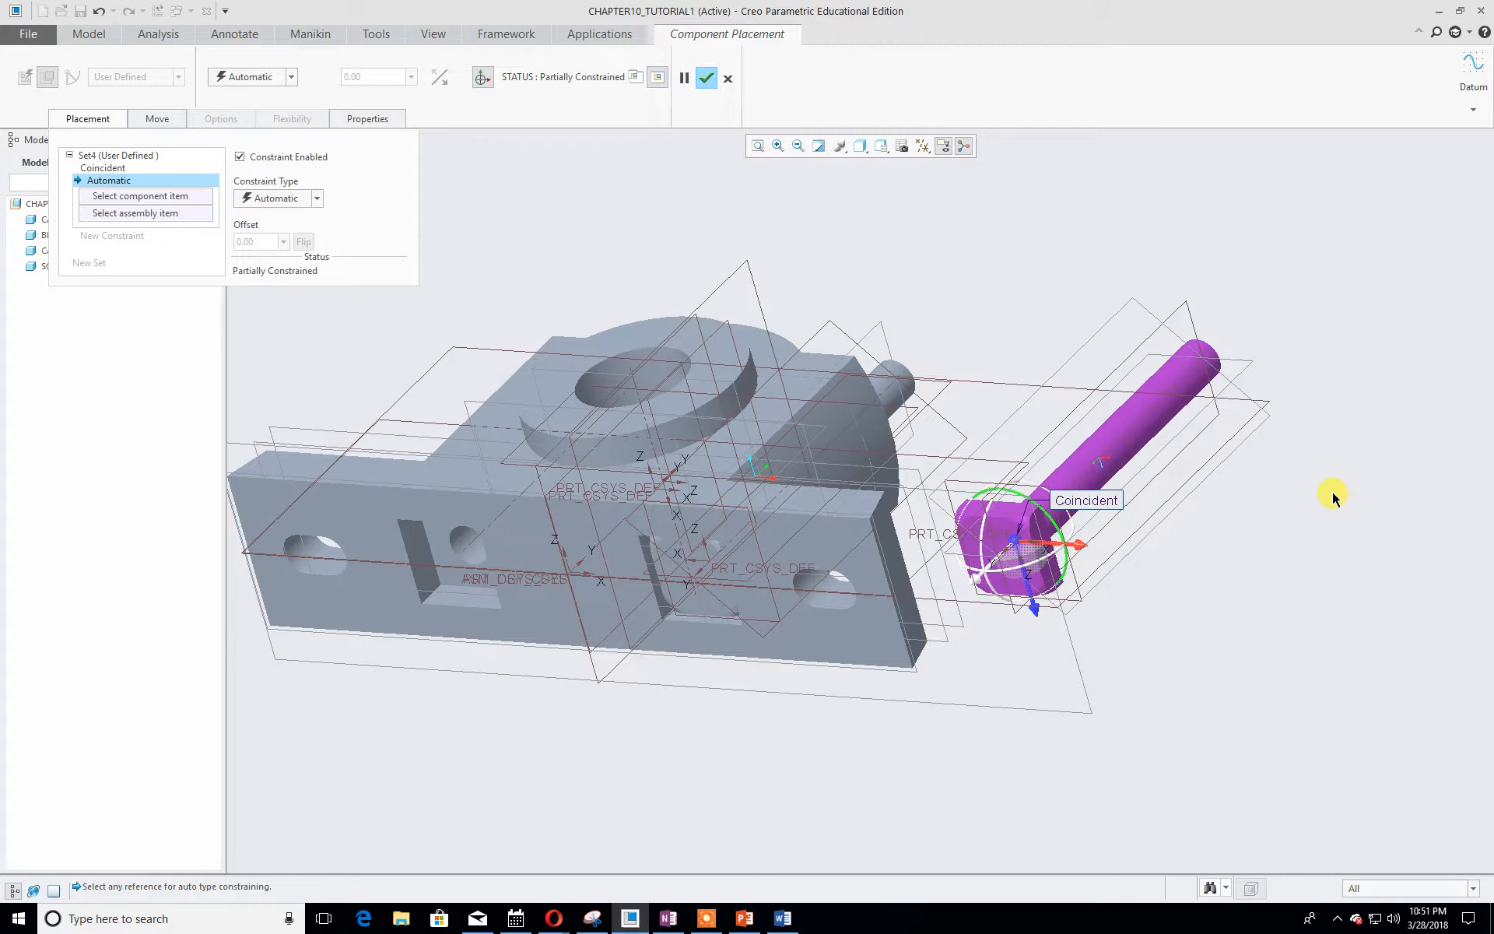
left_click(1144, 426)
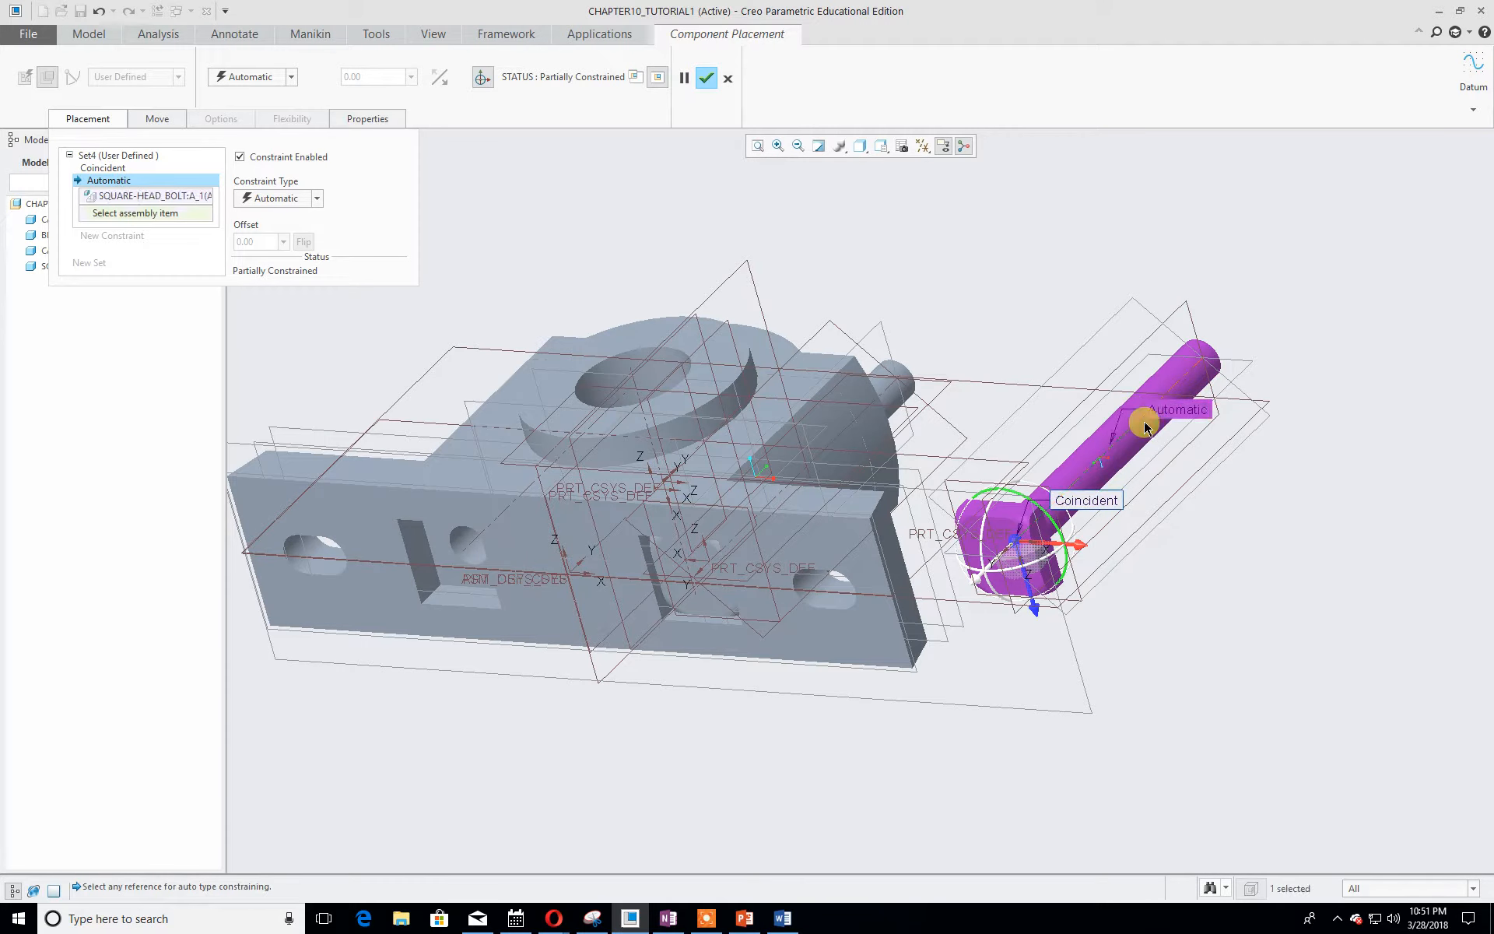
left_click(466, 548)
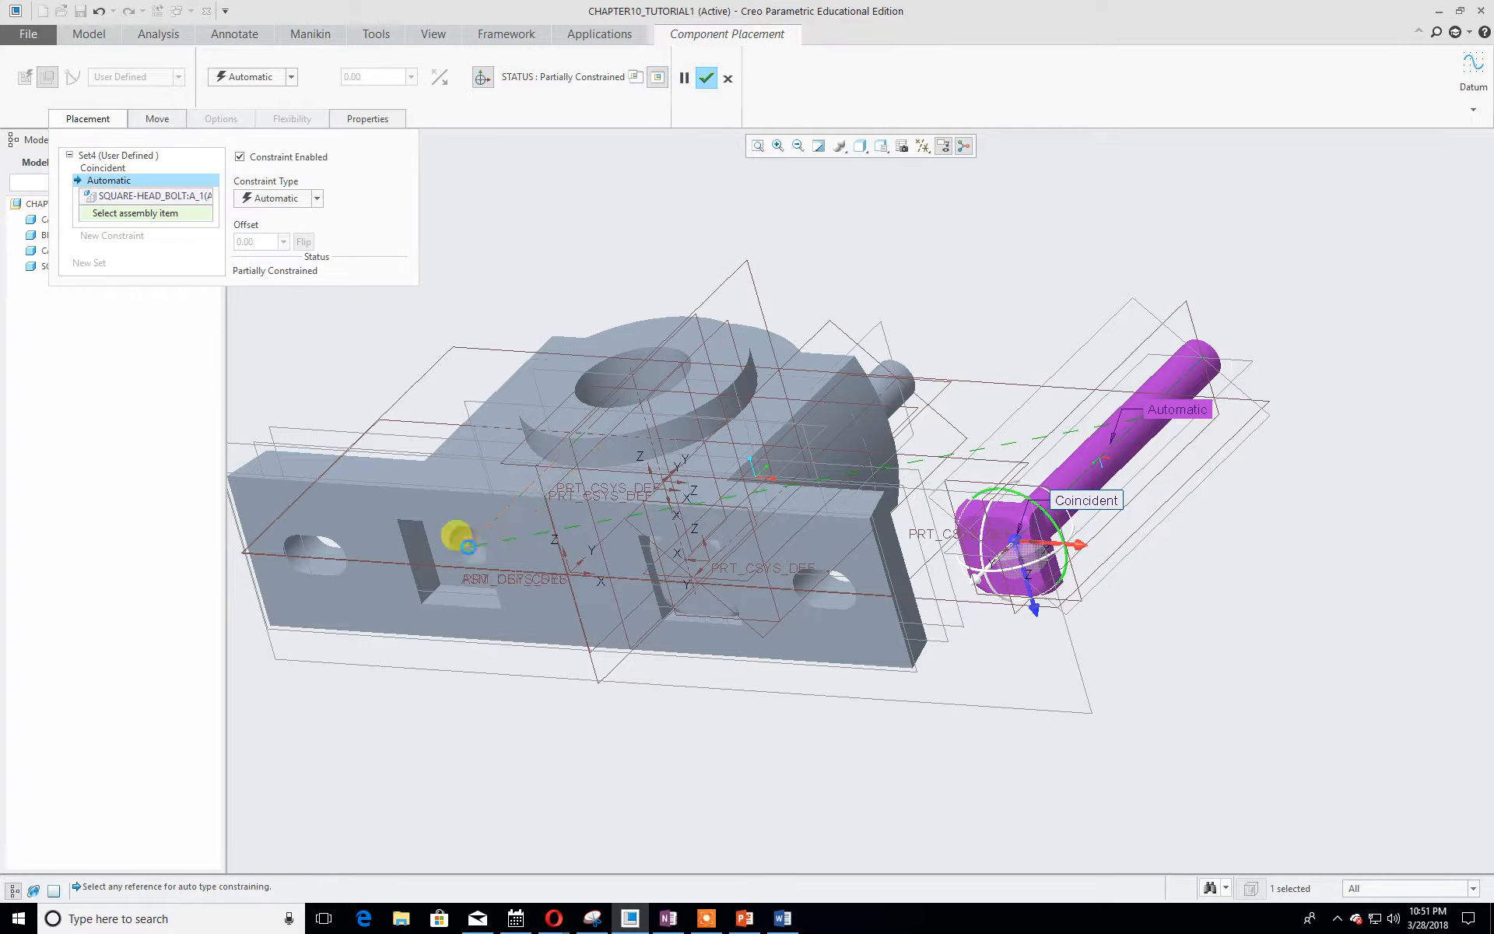
left_click(313, 199)
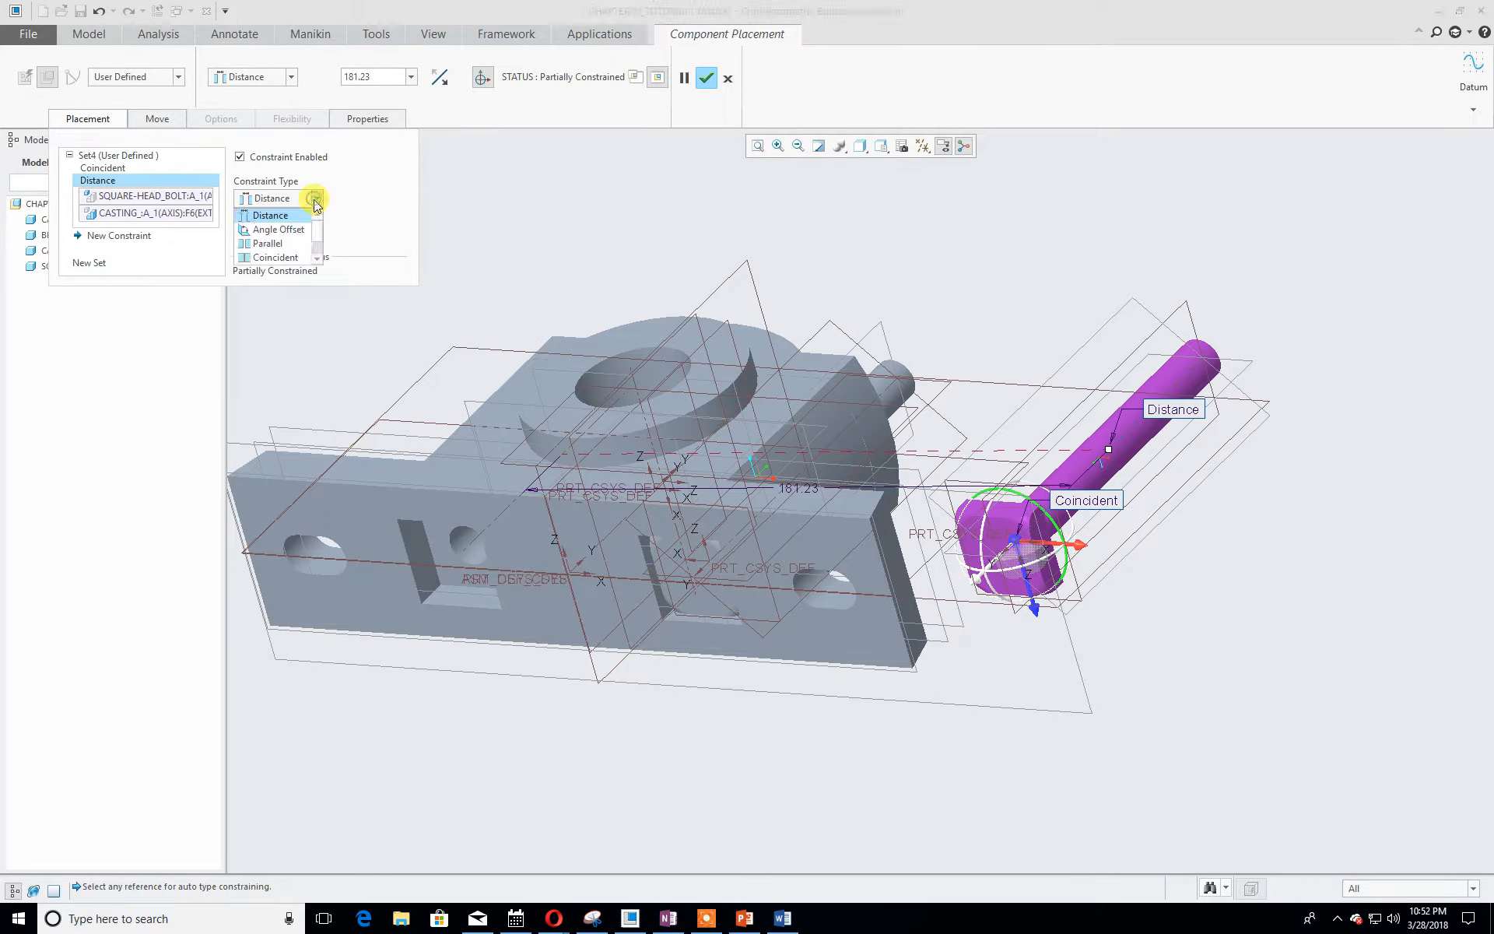
left_click(295, 258)
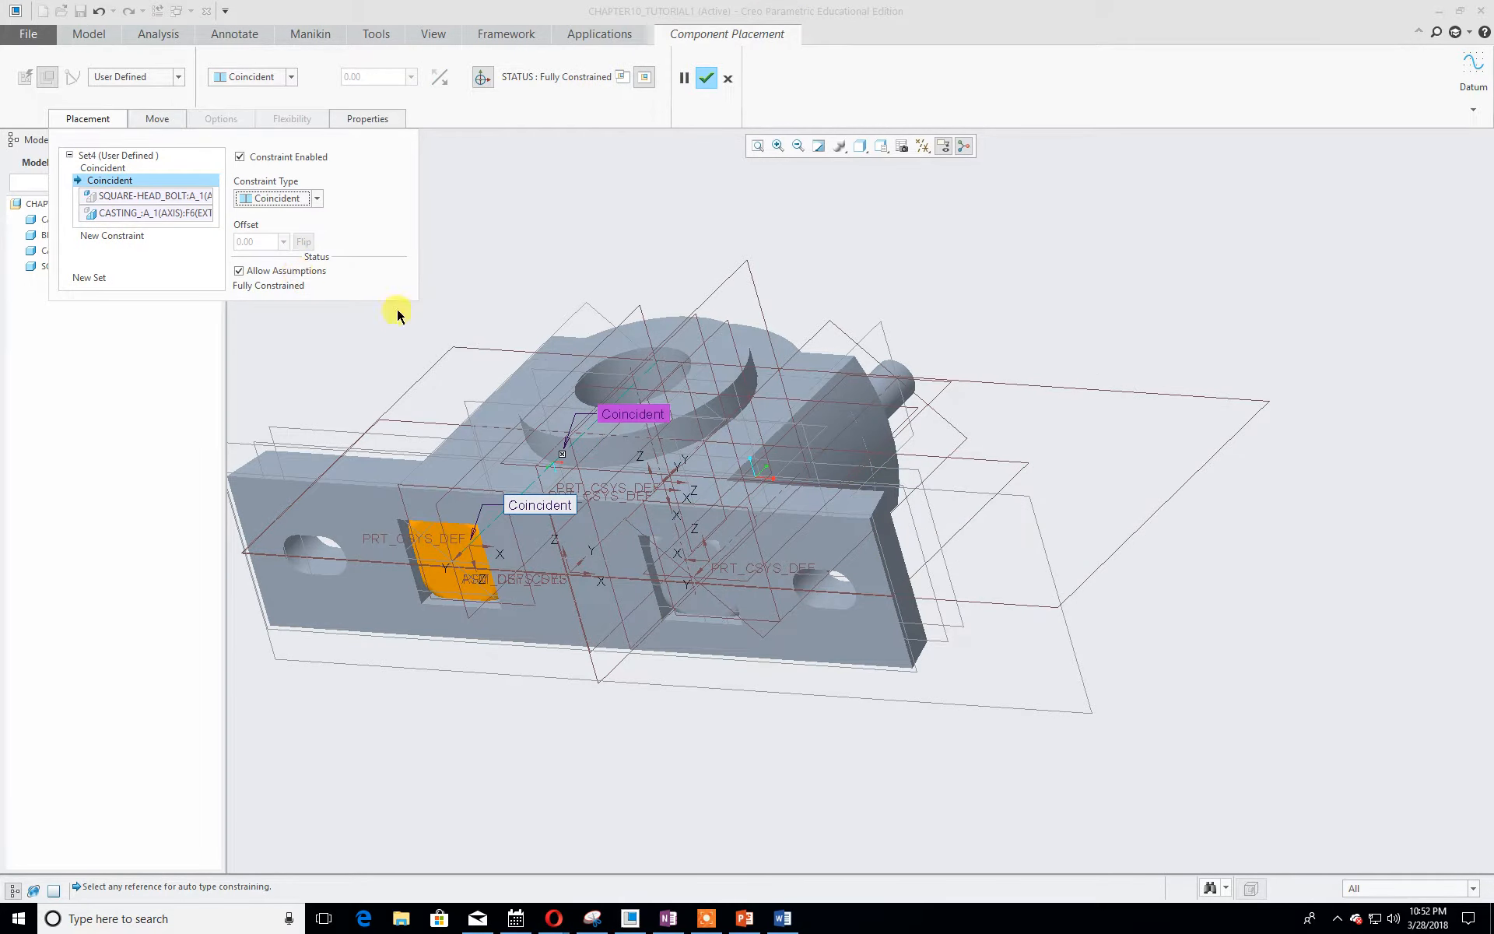
middle_click_drag(1198, 570, 1170, 638)
left_click(707, 78)
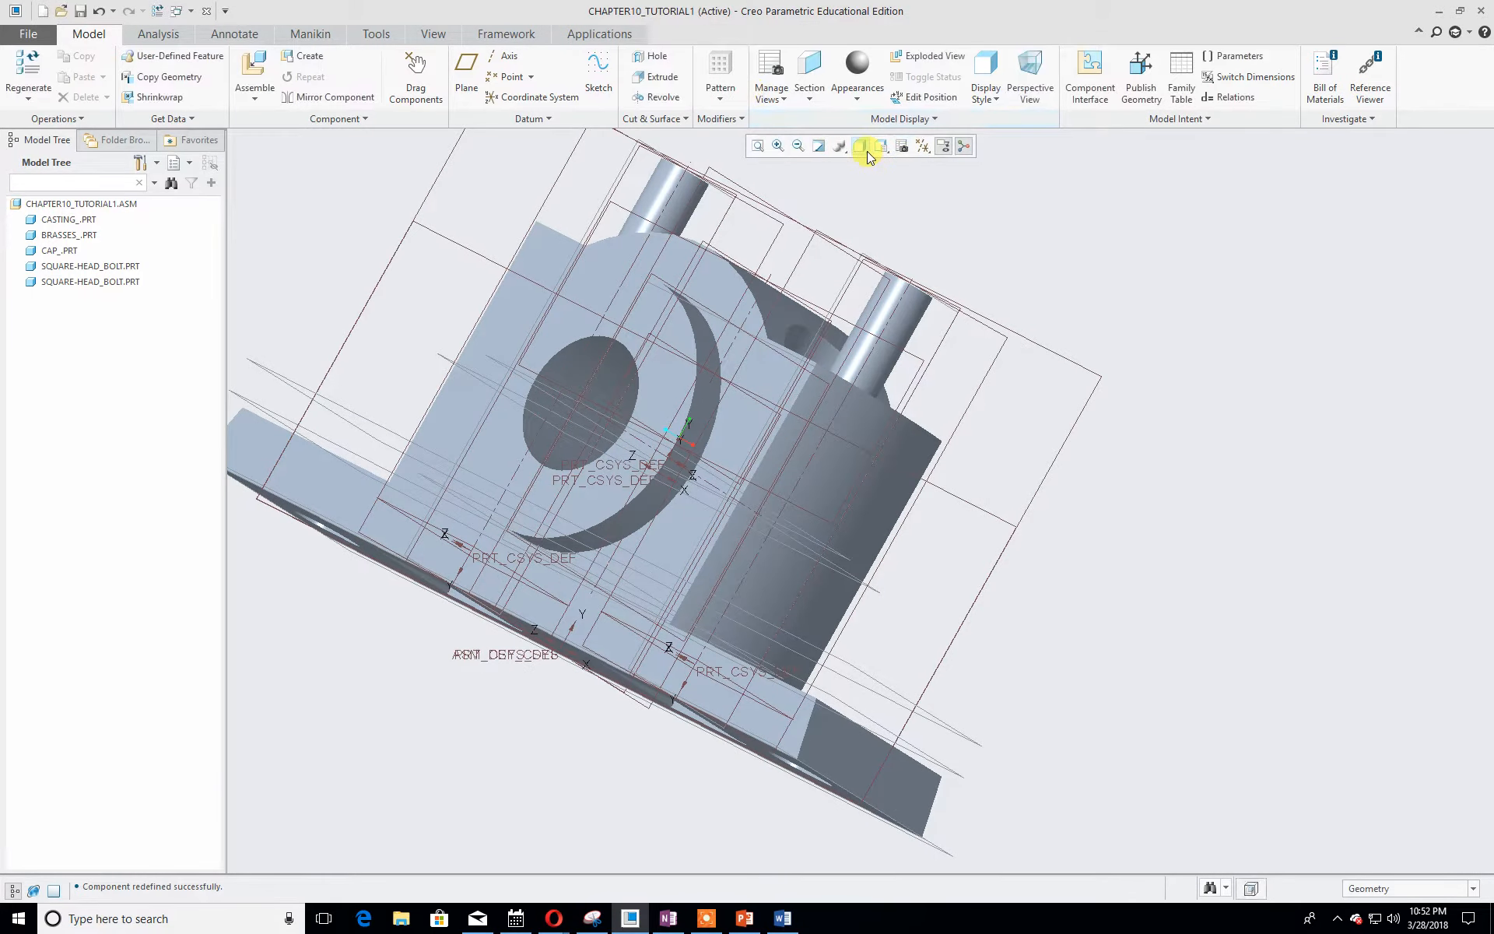
- Compare the previews of lock-nuts.prt and nut_.prt in the Pedestal Bearing folder, and insert nut_.prt into the assembly
left_click(879, 148)
left_click(930, 164)
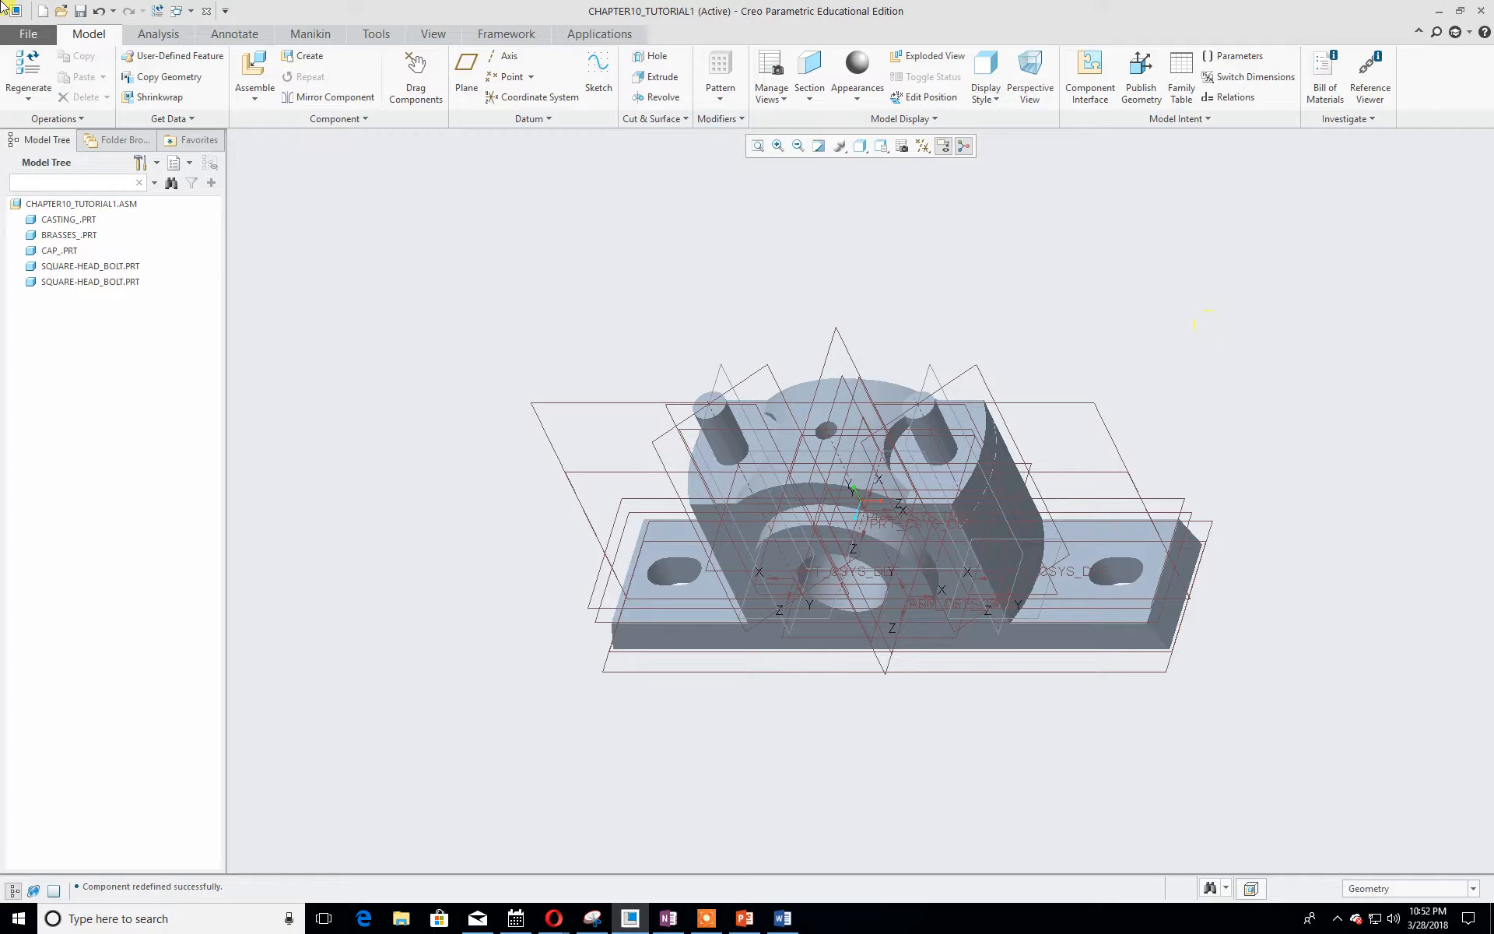
left_click_drag(0, 58, 783, 3)
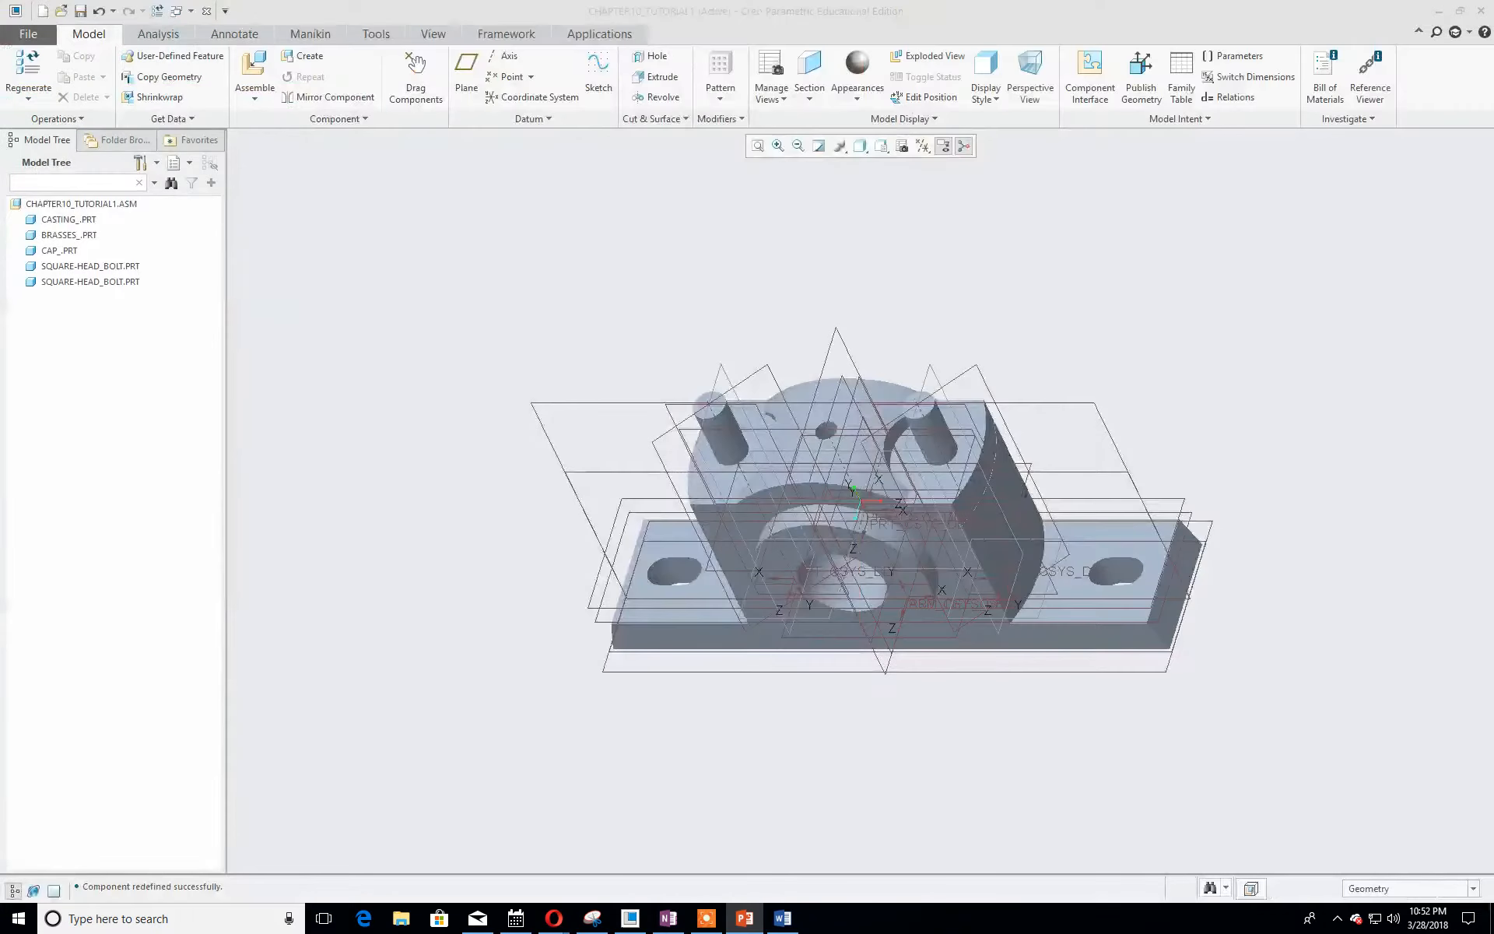
left_click(255, 68)
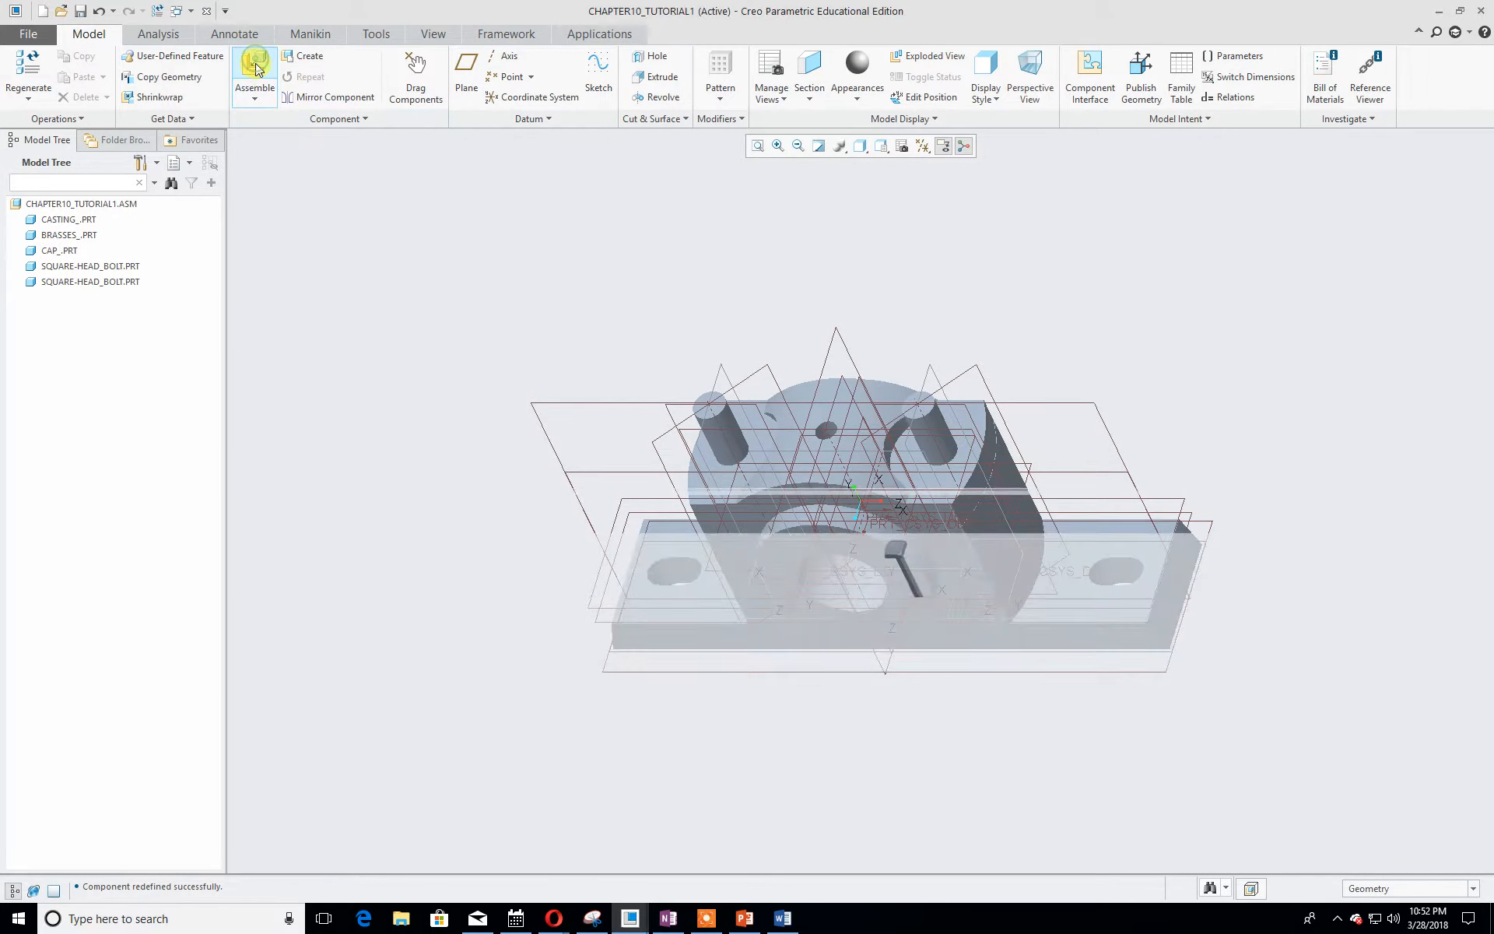
left_click(612, 372)
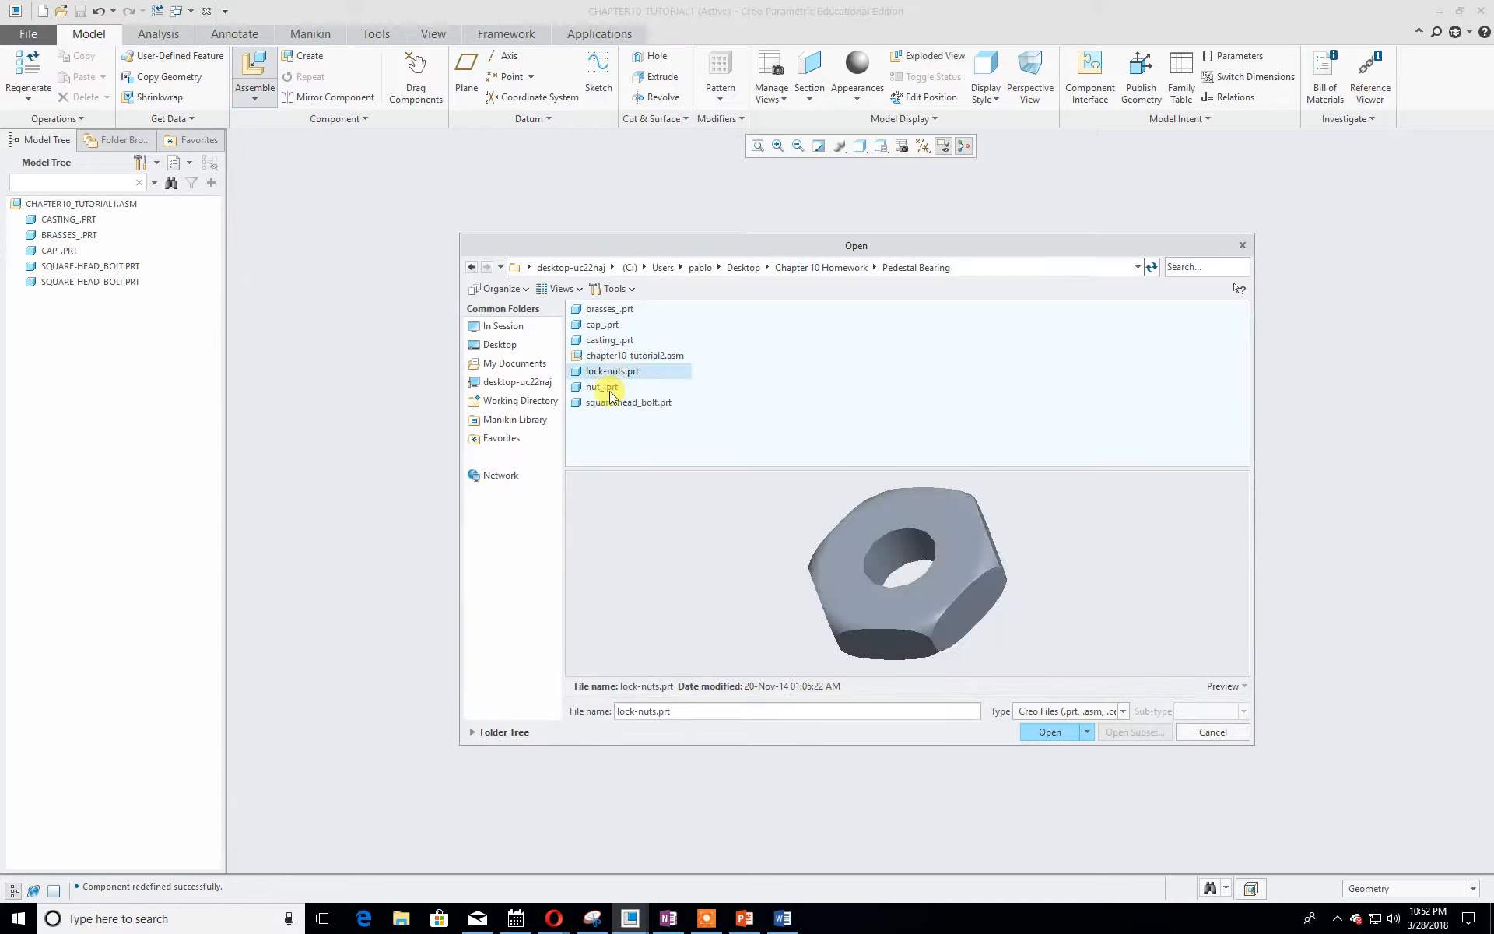
left_click(611, 389)
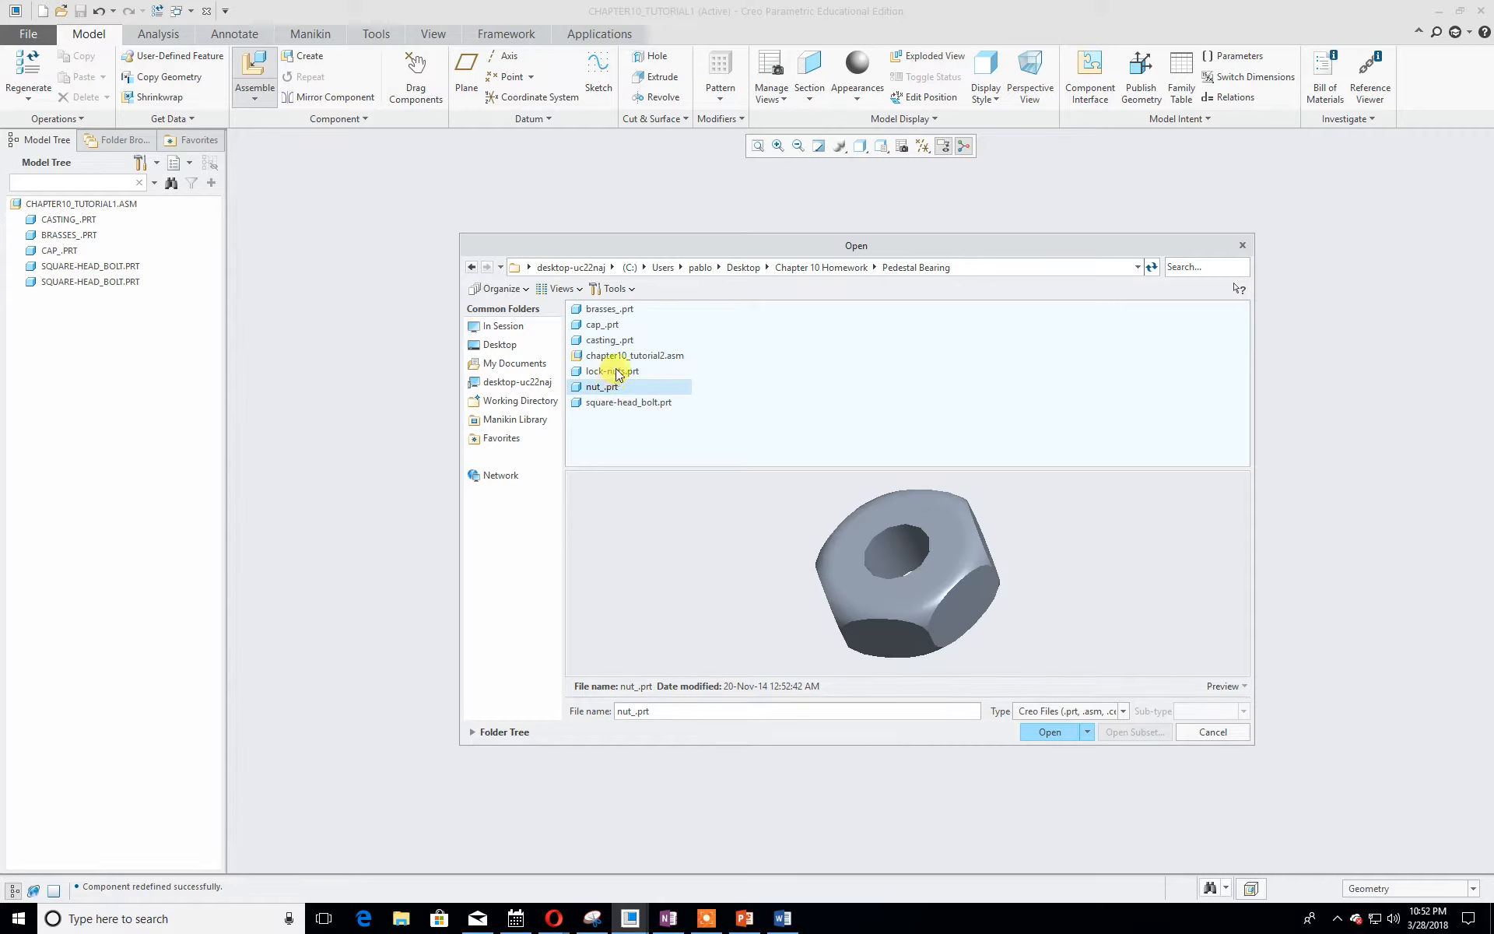
left_click(617, 373)
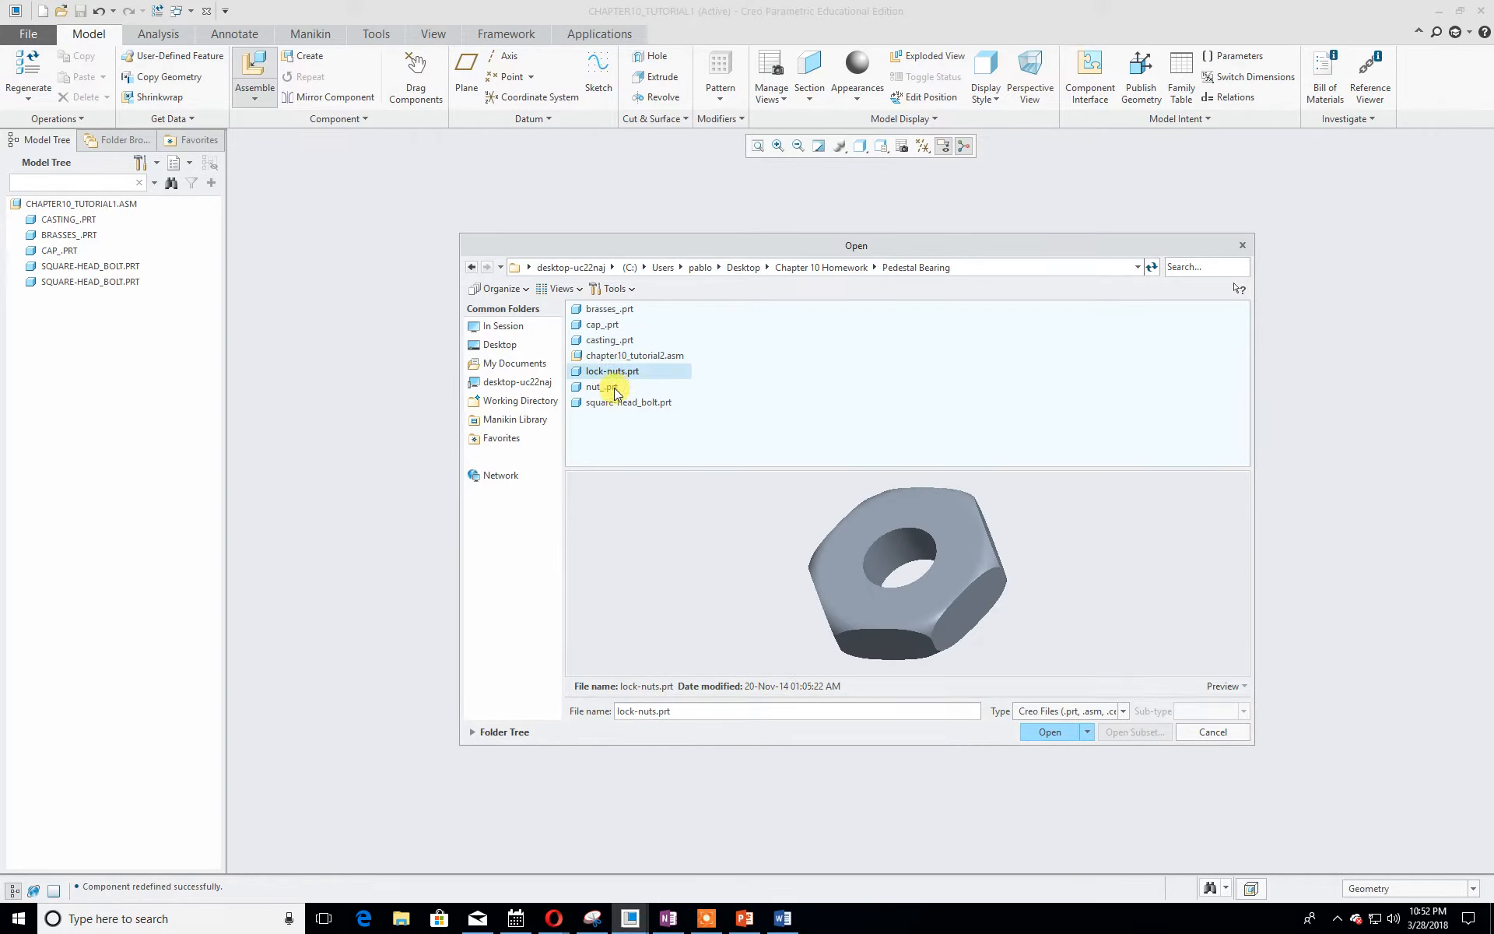
left_click(614, 388)
left_click(623, 372)
left_click(617, 388)
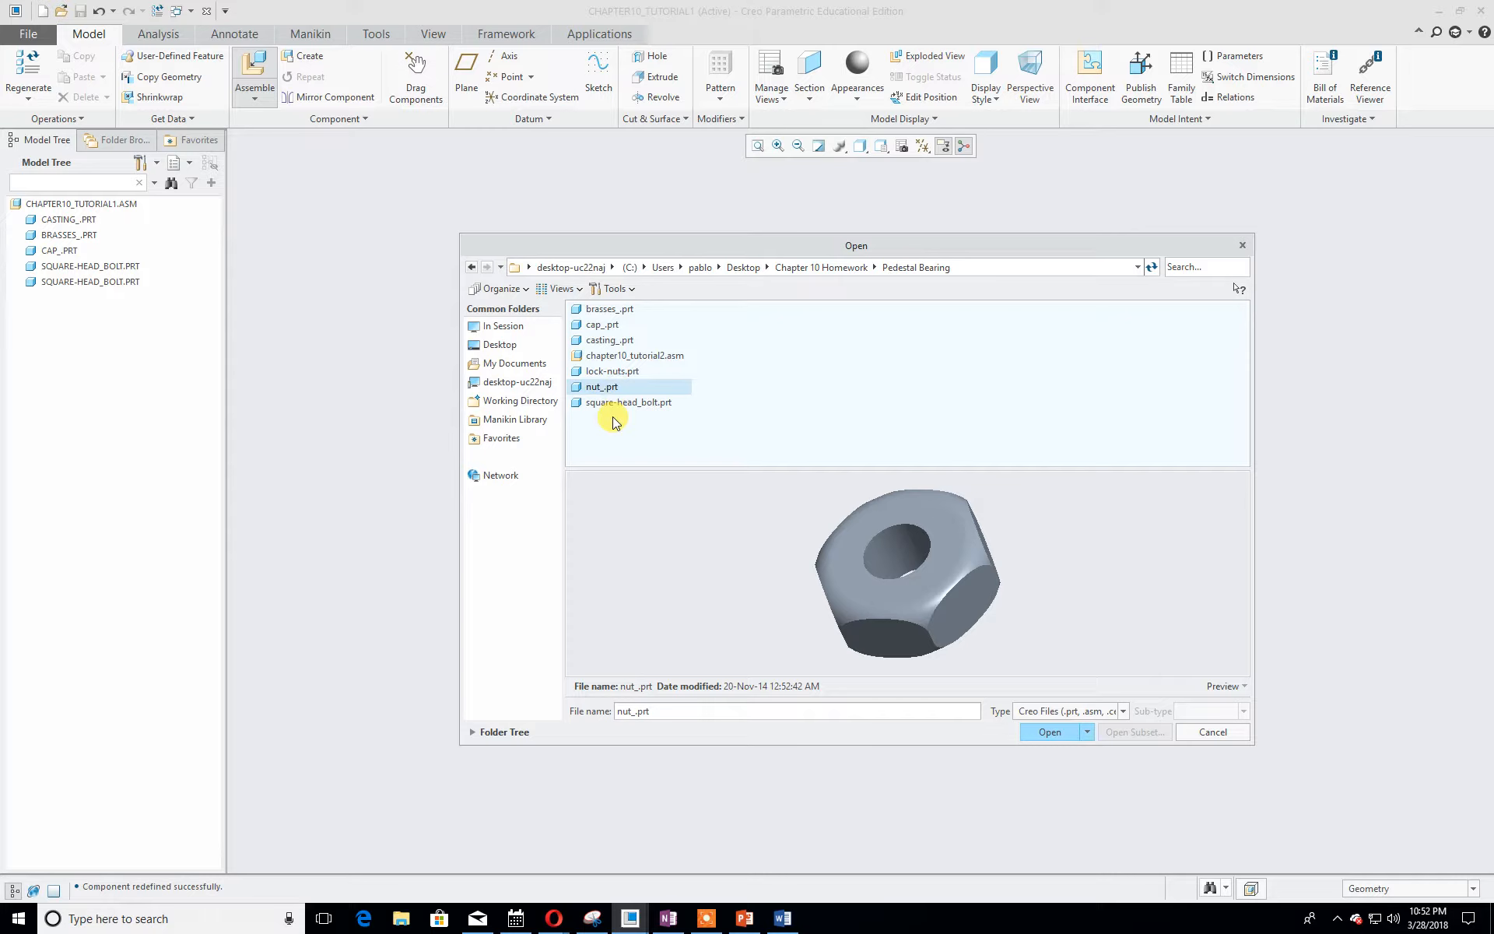
left_click(1041, 735)
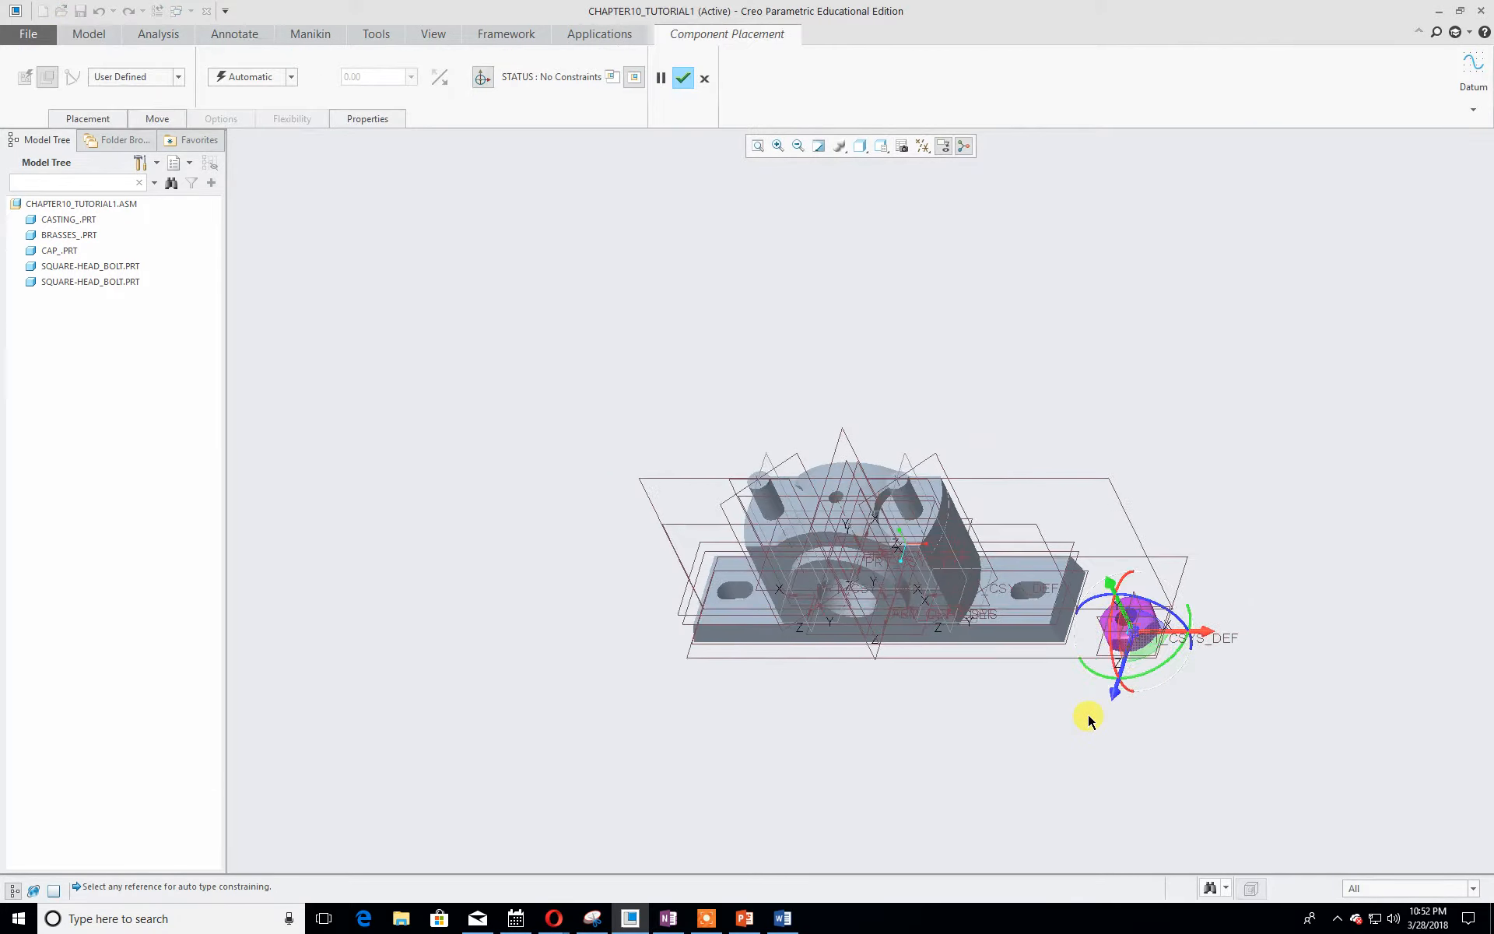
- Move the unconstrained nut from beside the casting to just above the free end of one square-head bolt
scroll(1088, 717, "down", 3)
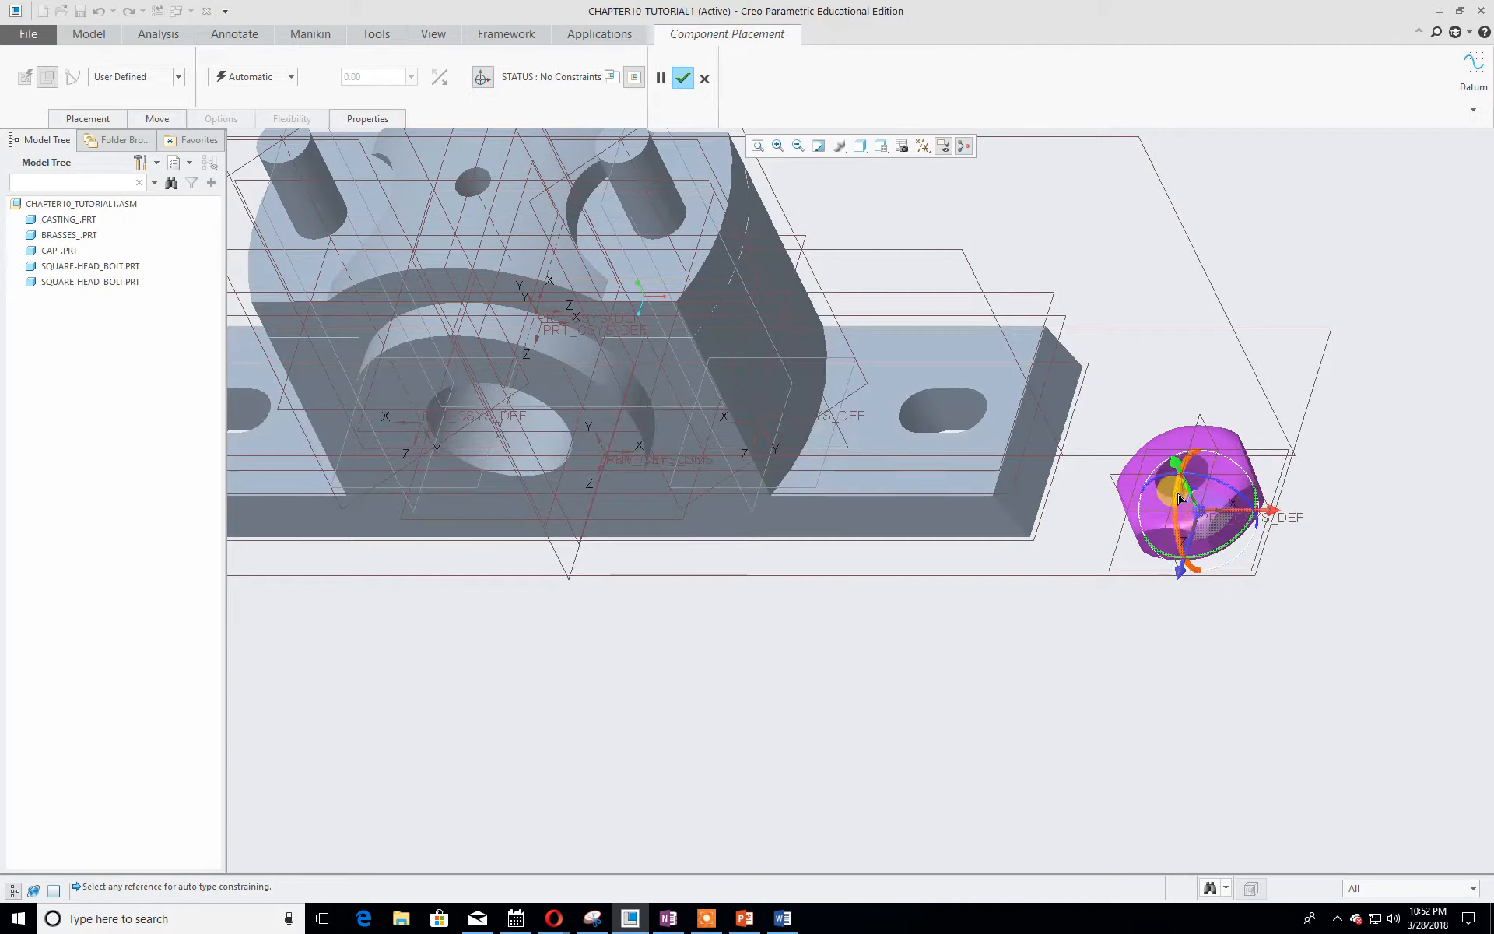
scroll(1115, 615, "up", 1)
scroll(1151, 591, "down", 3)
scroll(1214, 568, "up", 3)
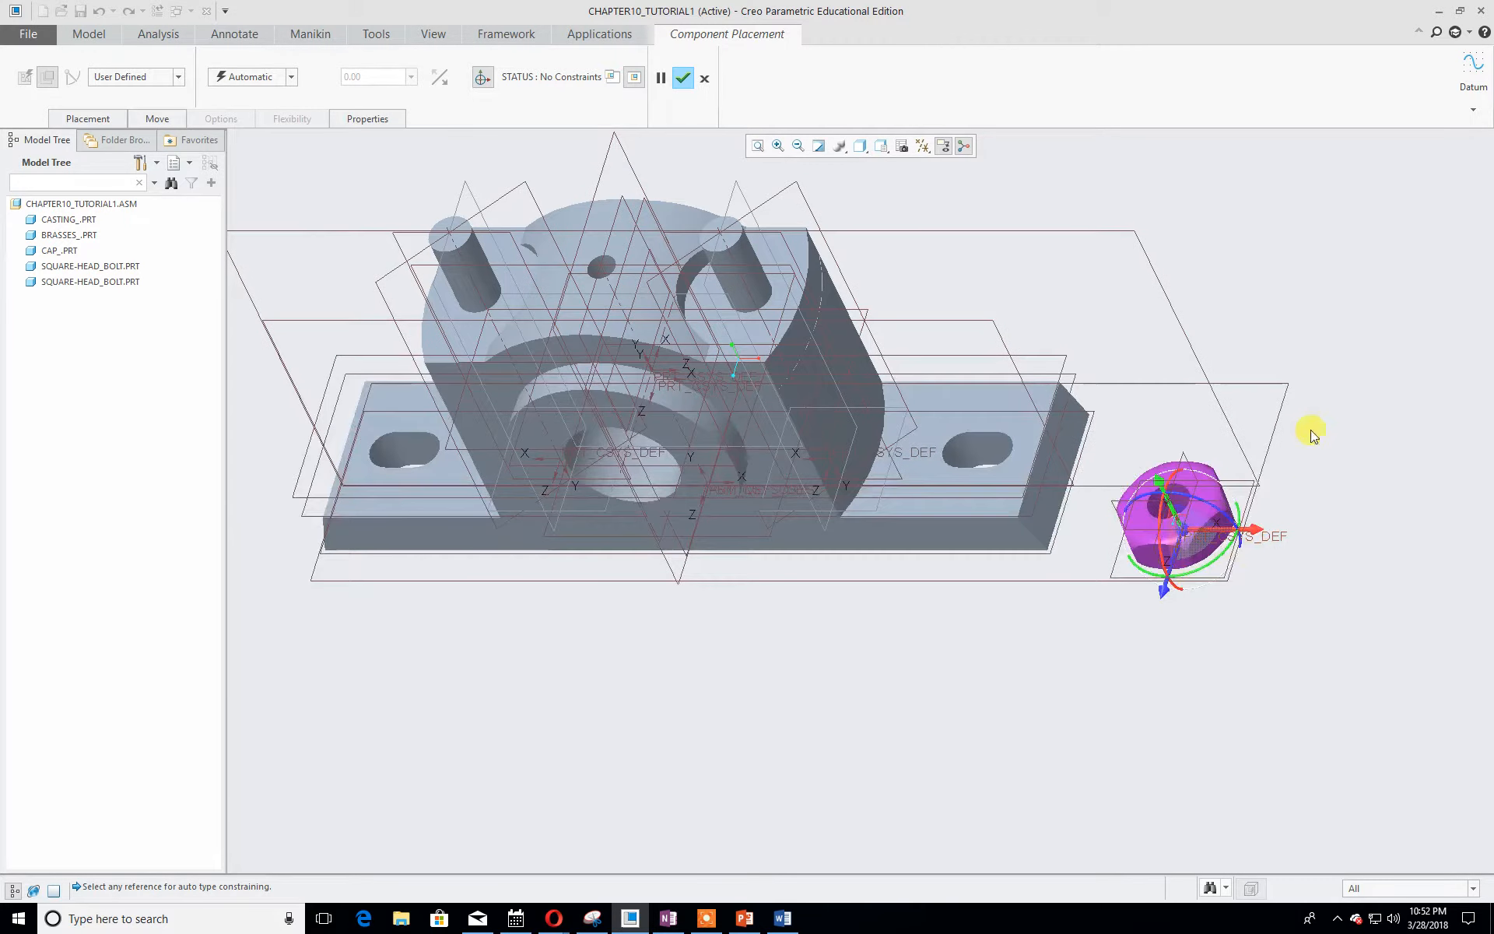
middle_click_drag(1311, 431, 1306, 496, "shift")
left_click_drag(1158, 549, 965, 171)
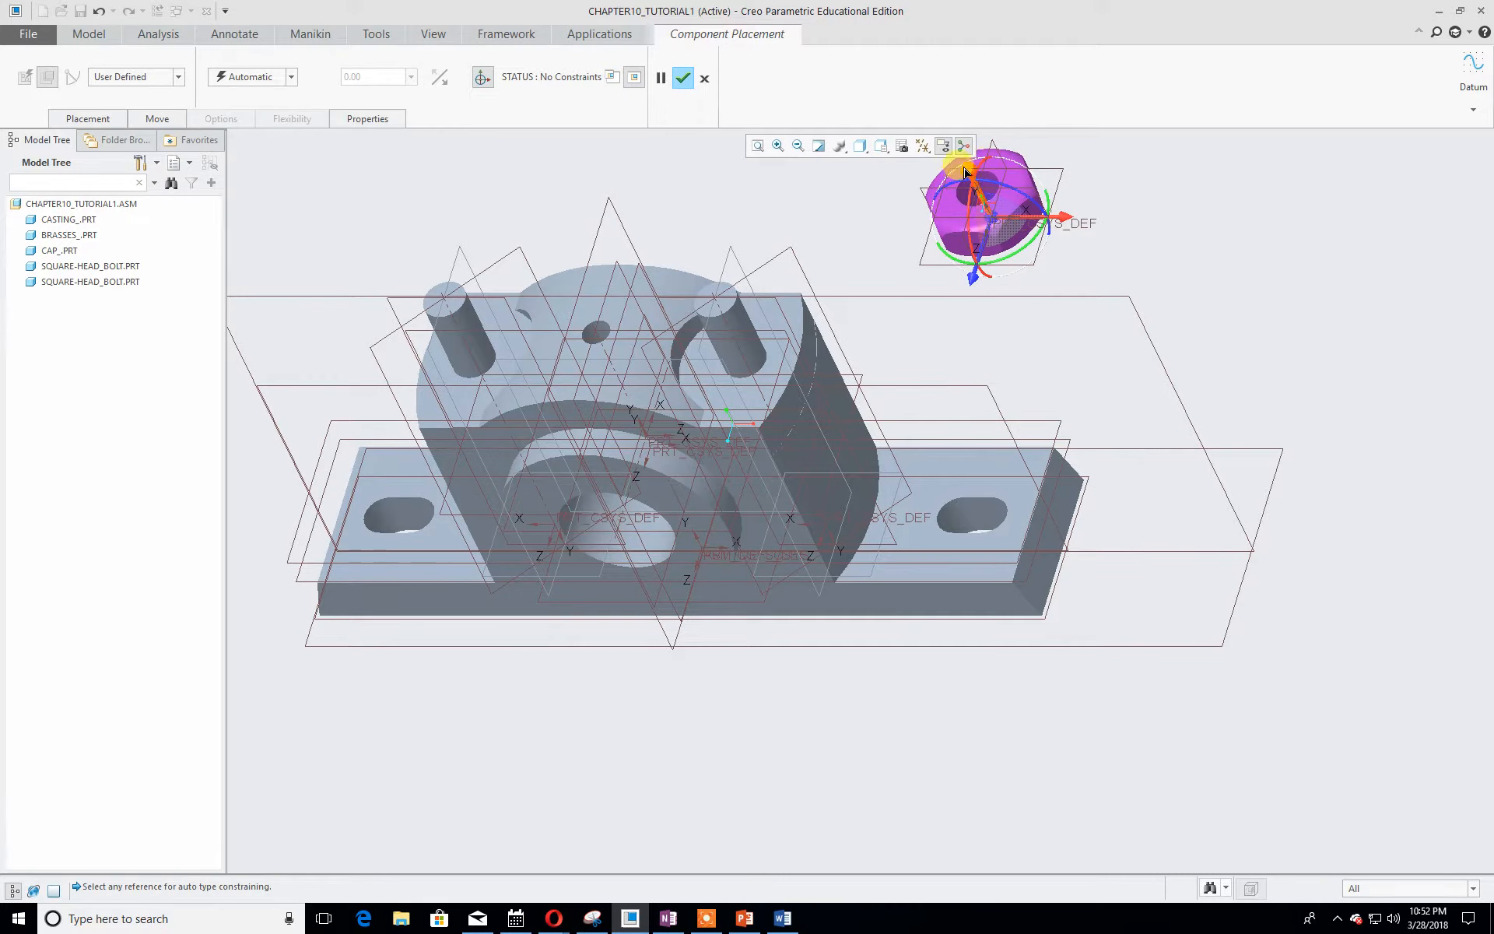
left_click_drag(1067, 217, 791, 207)
scroll(881, 225, "down", 3)
scroll(853, 258, "up", 1)
scroll(853, 259, "down", 2)
middle_click_drag(850, 248, 978, 357, "shift")
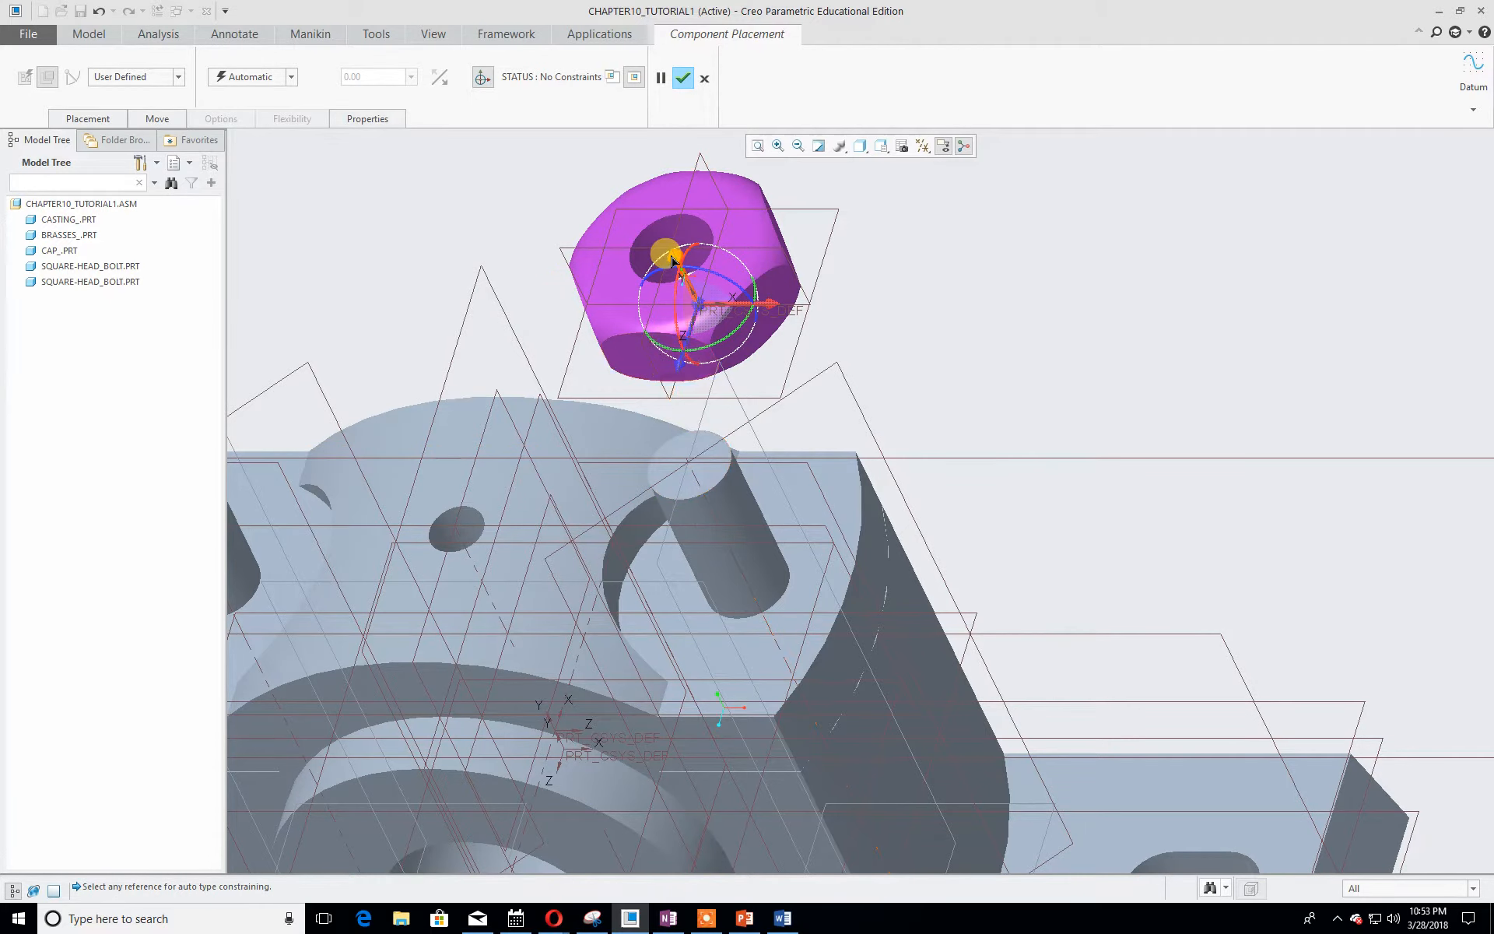
- Constrain the nut's hole axis to the square-head bolt's shank axis and set the constraint type to Coincident
left_click(86, 119)
middle_click_drag(1050, 360, 1101, 534)
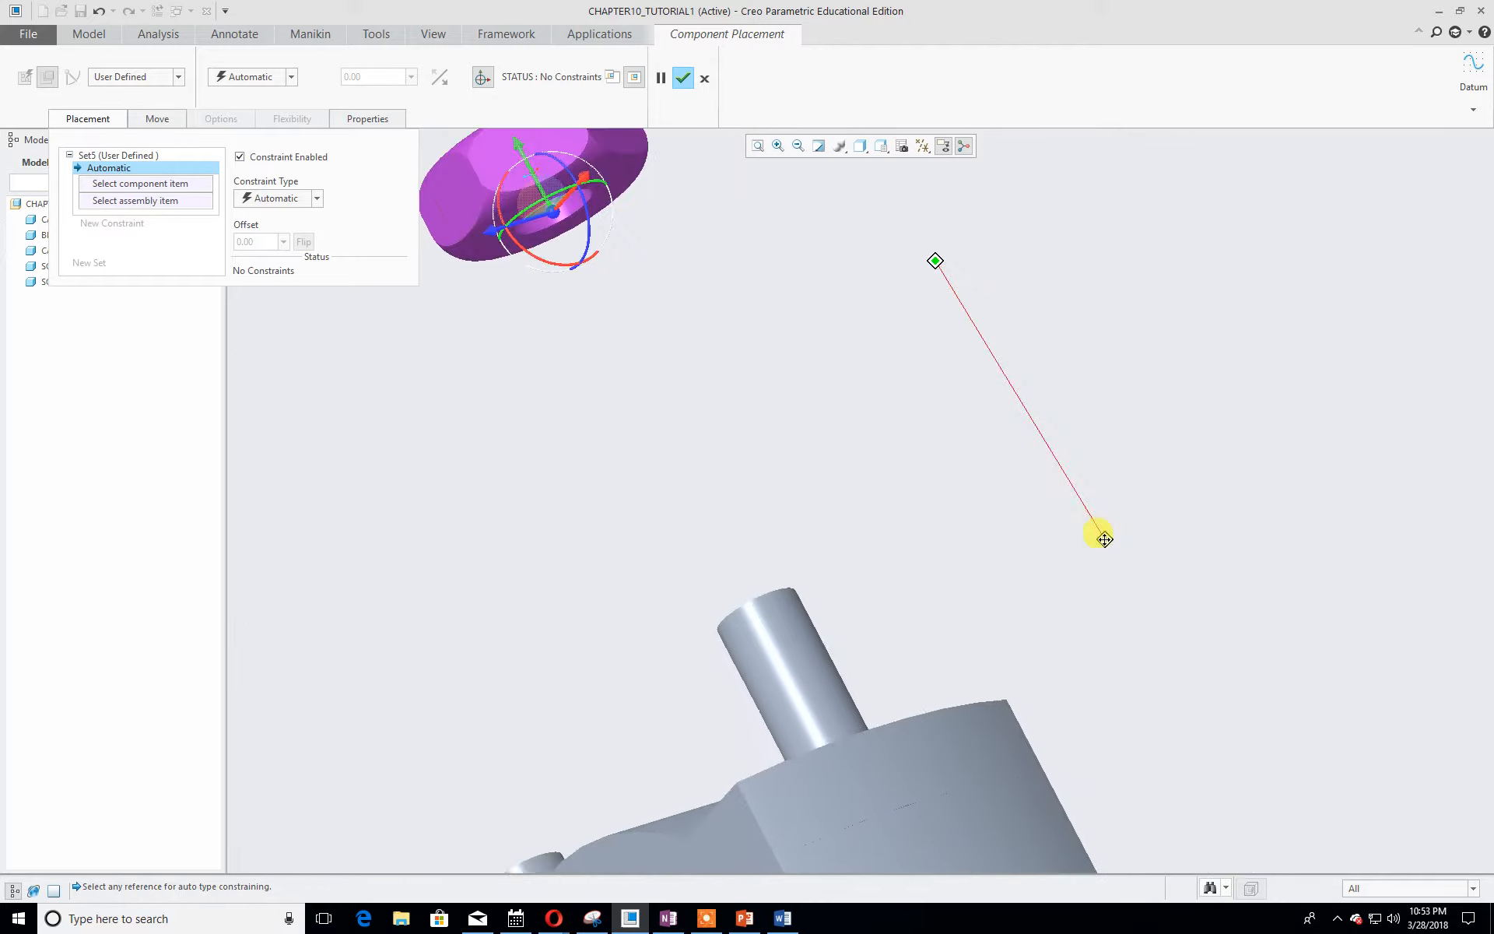
scroll(596, 243, "up", 2)
scroll(907, 293, "down", 4)
middle_click_drag(907, 291, 1240, 662, "ctrl")
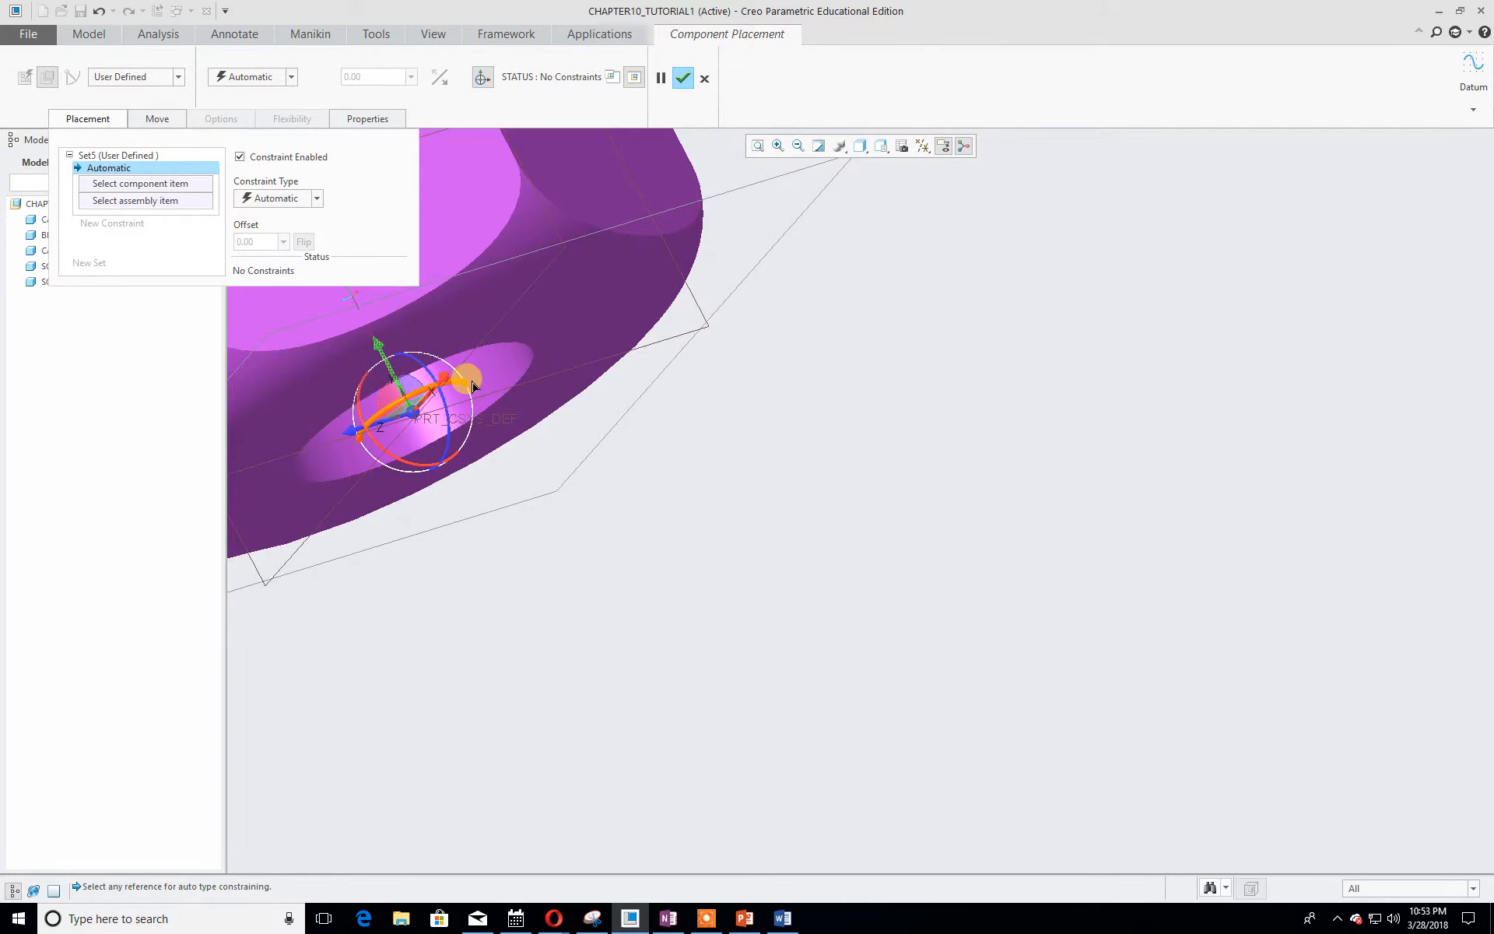
scroll(471, 378, "up", 3)
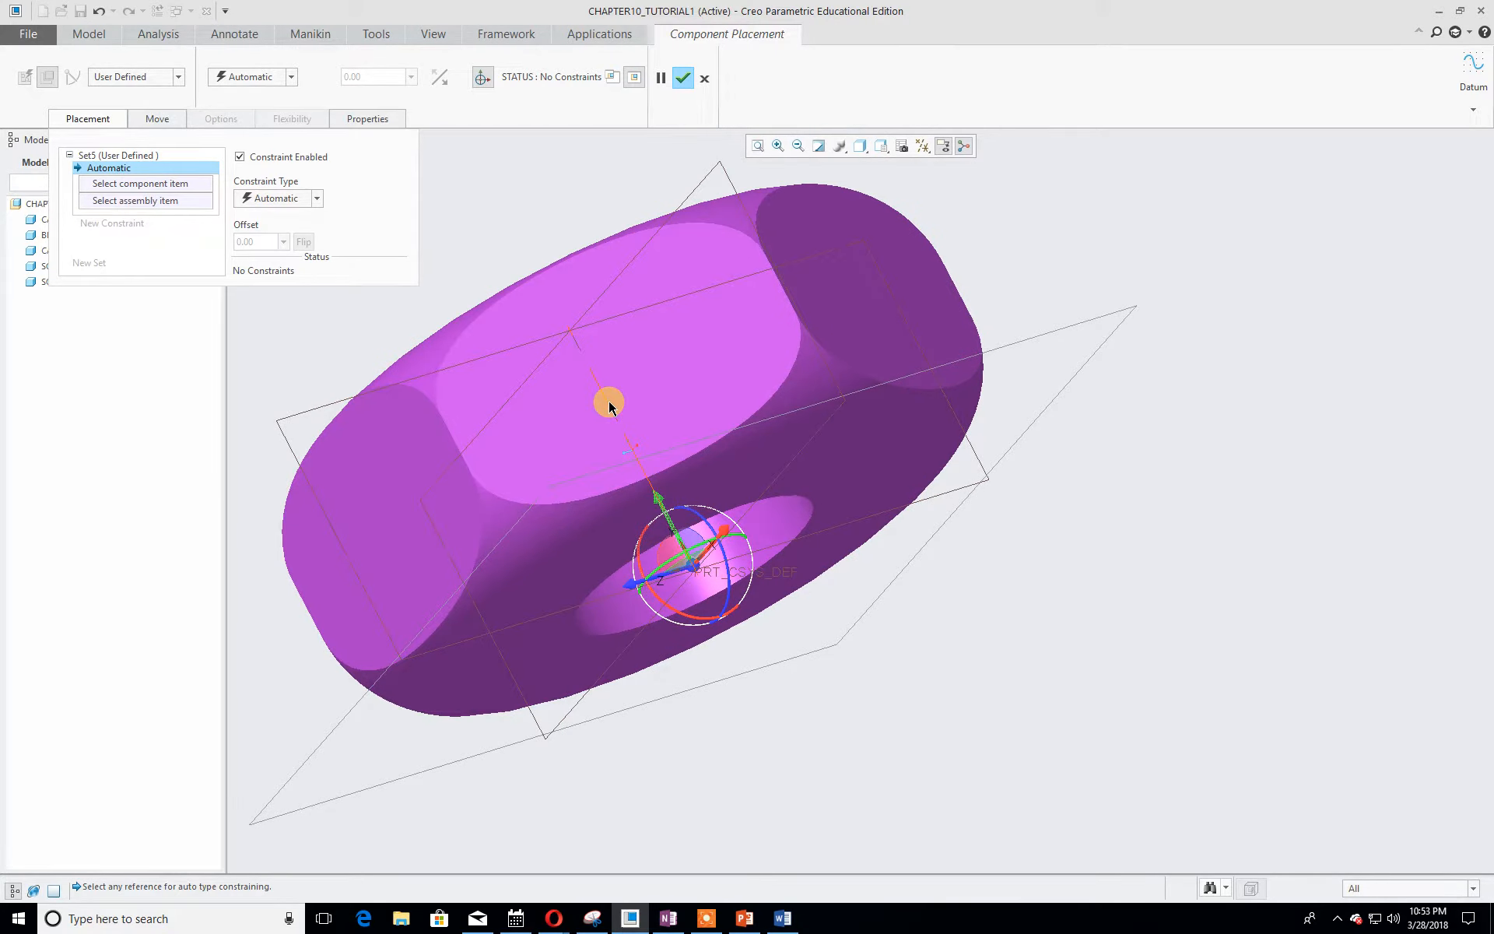
left_click(609, 400)
scroll(1310, 683, "up", 3)
scroll(1311, 682, "down", 2)
scroll(1311, 679, "up", 2)
middle_click_drag(1310, 678, 960, 234, "shift")
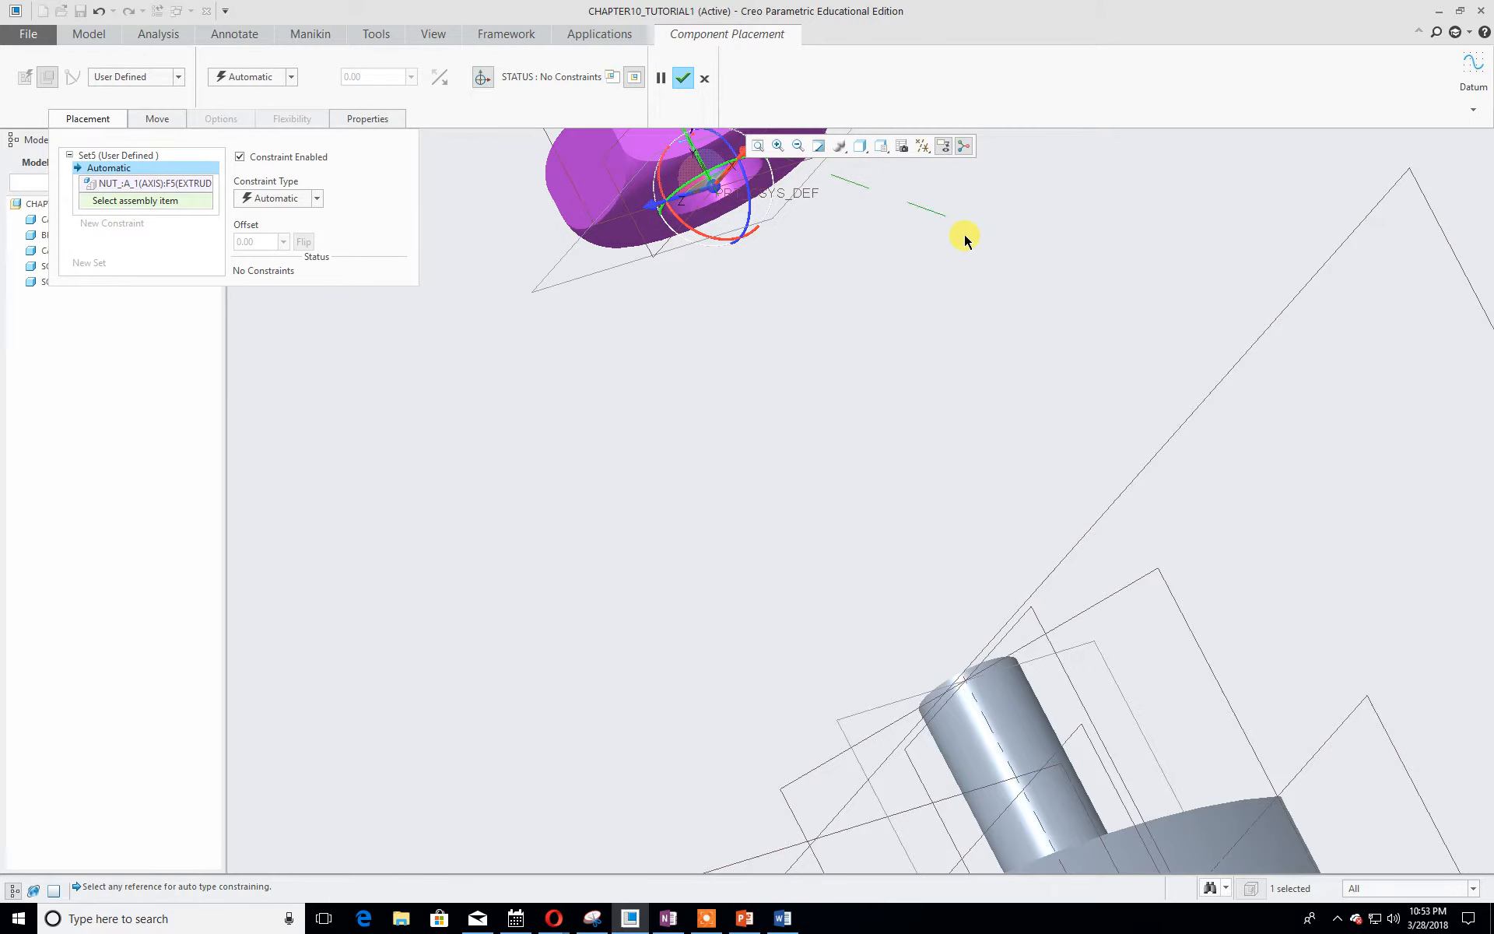
left_click(999, 744)
left_click(317, 199)
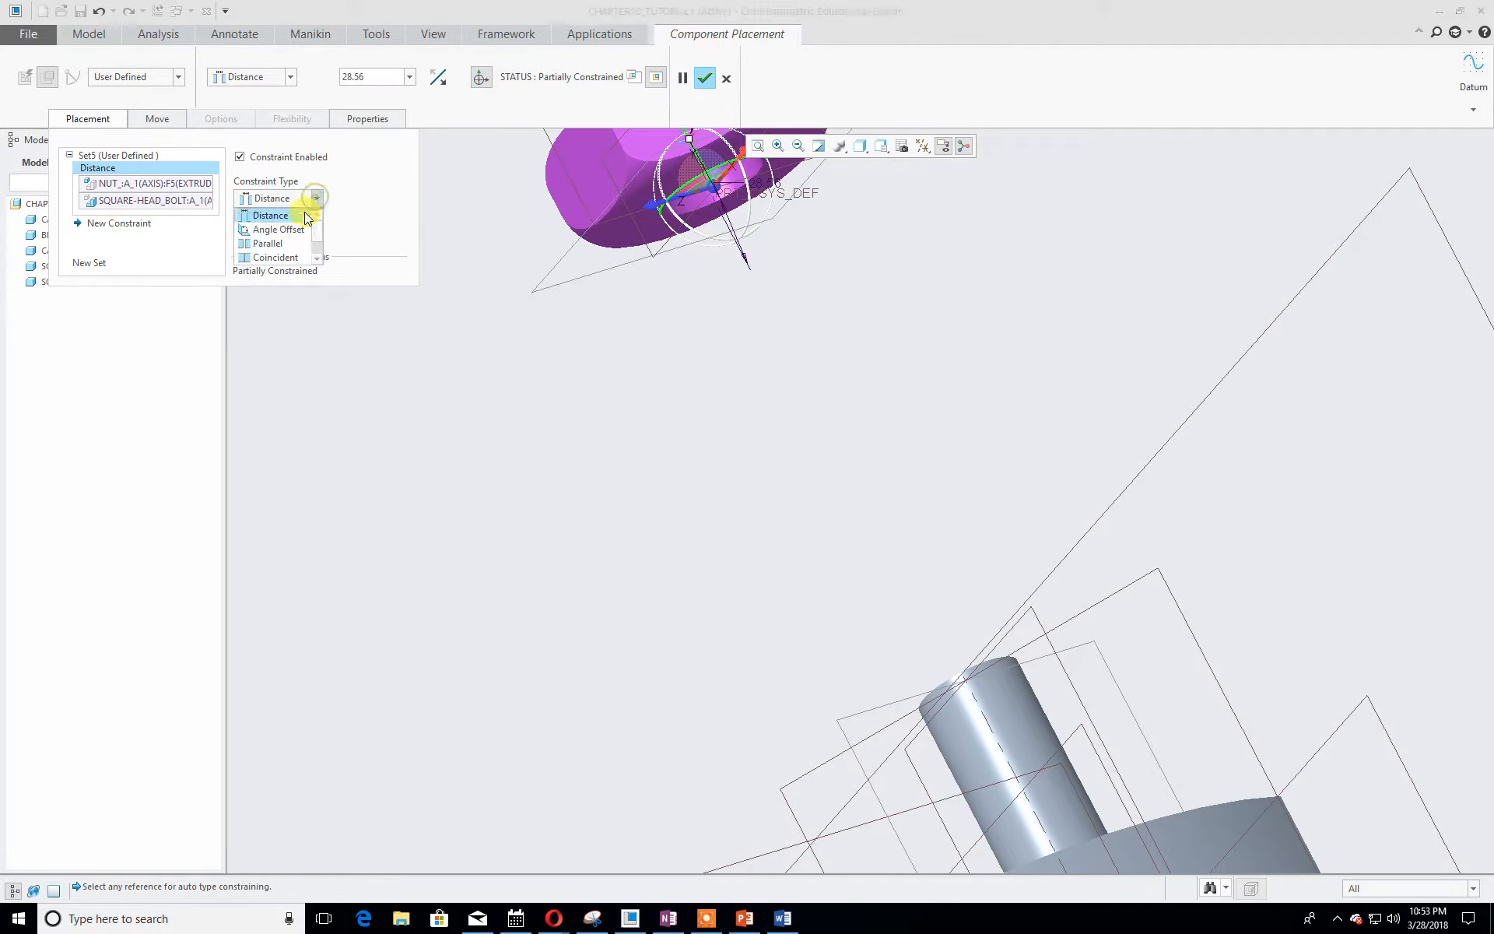
left_click(293, 250)
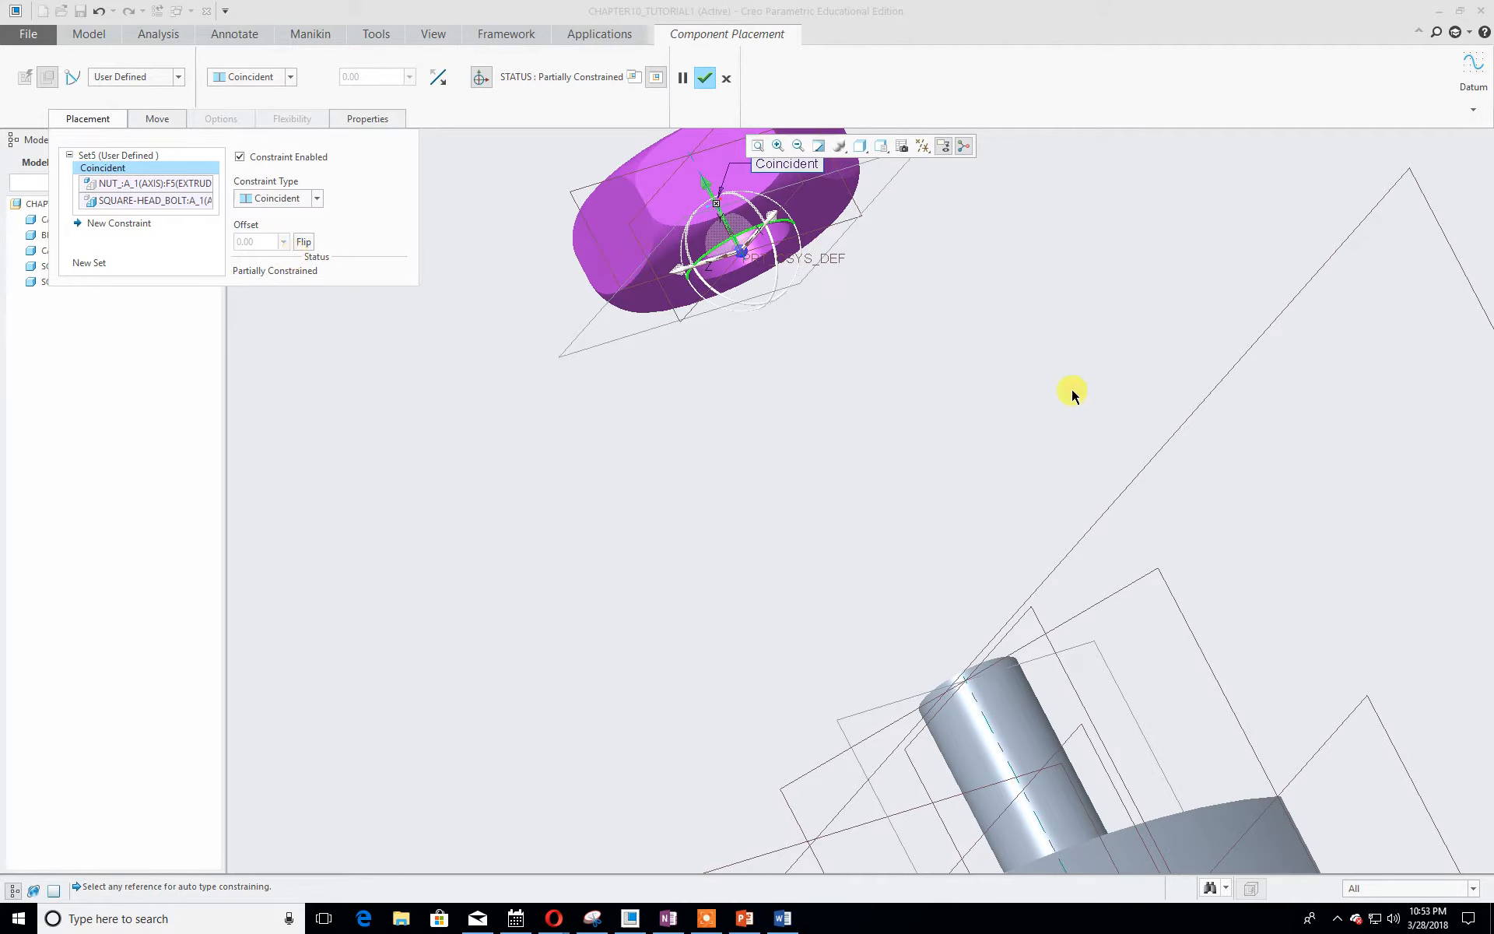
- Slide the nut along the bolt's axis closer to the bolt's end, leaving its underside accessible
scroll(1063, 384, "up", 2)
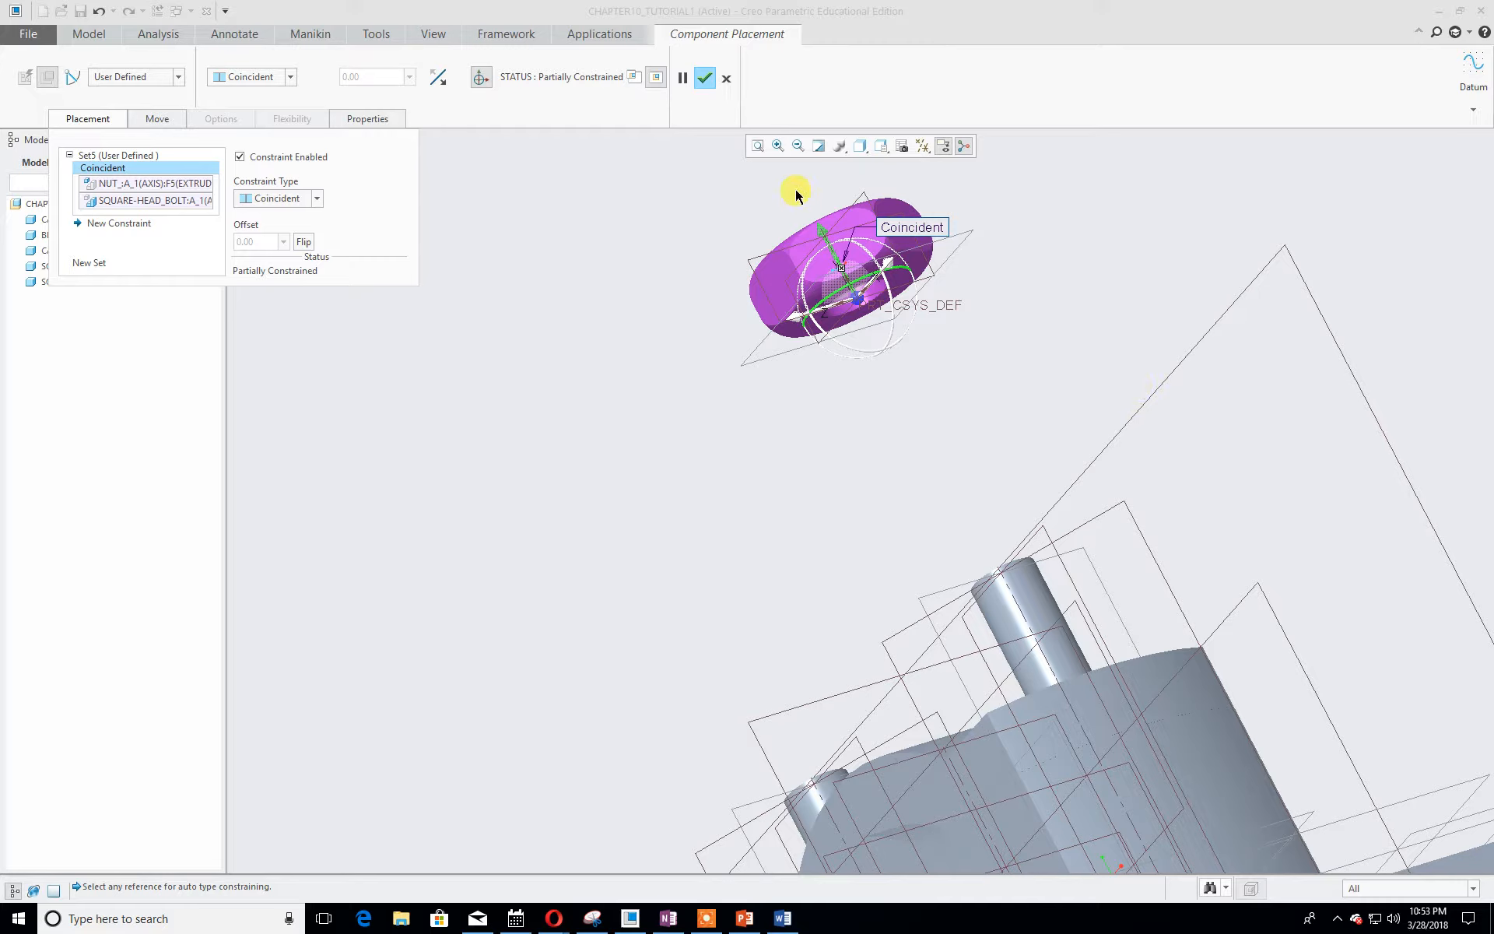
left_click_drag(822, 223, 890, 428)
middle_click_drag(1271, 423, 1226, 361, "shift")
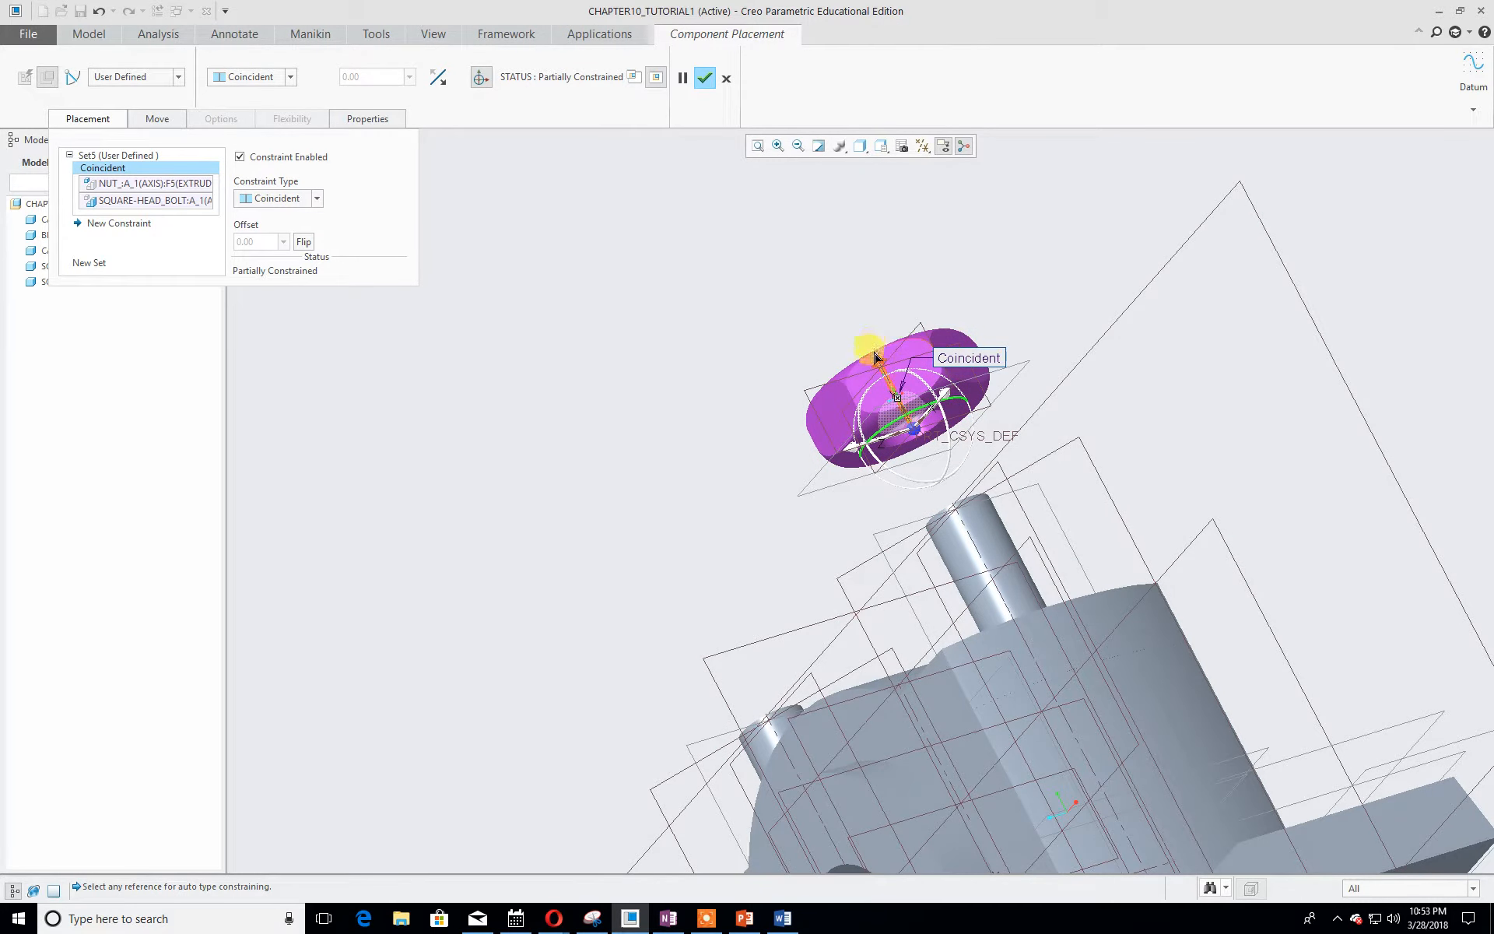
left_click_drag(877, 362, 884, 455)
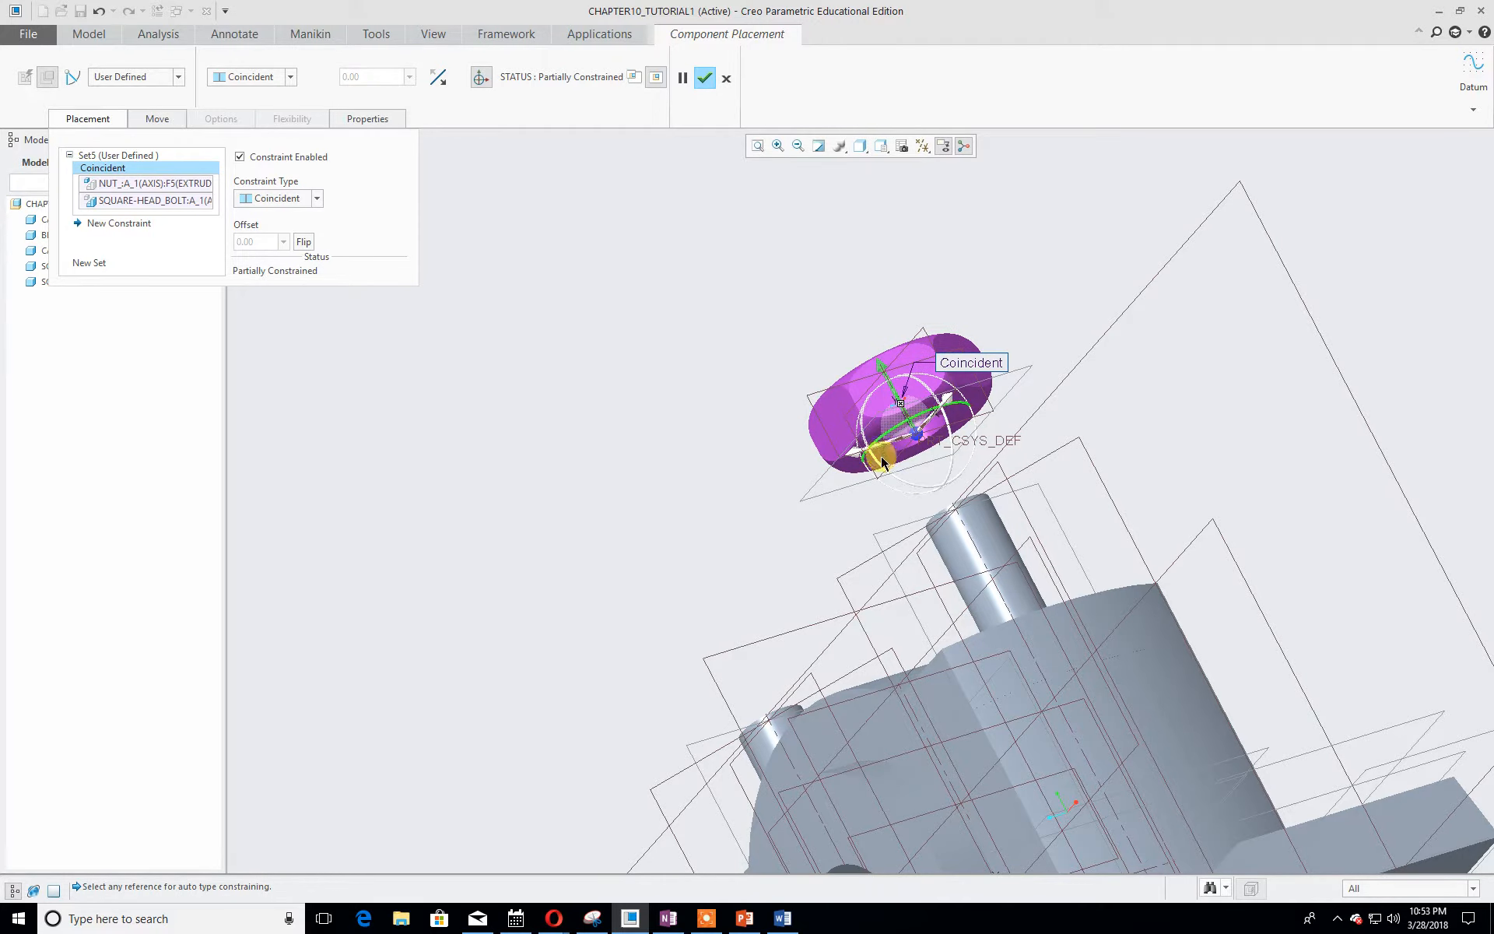
scroll(881, 455, "up", 3)
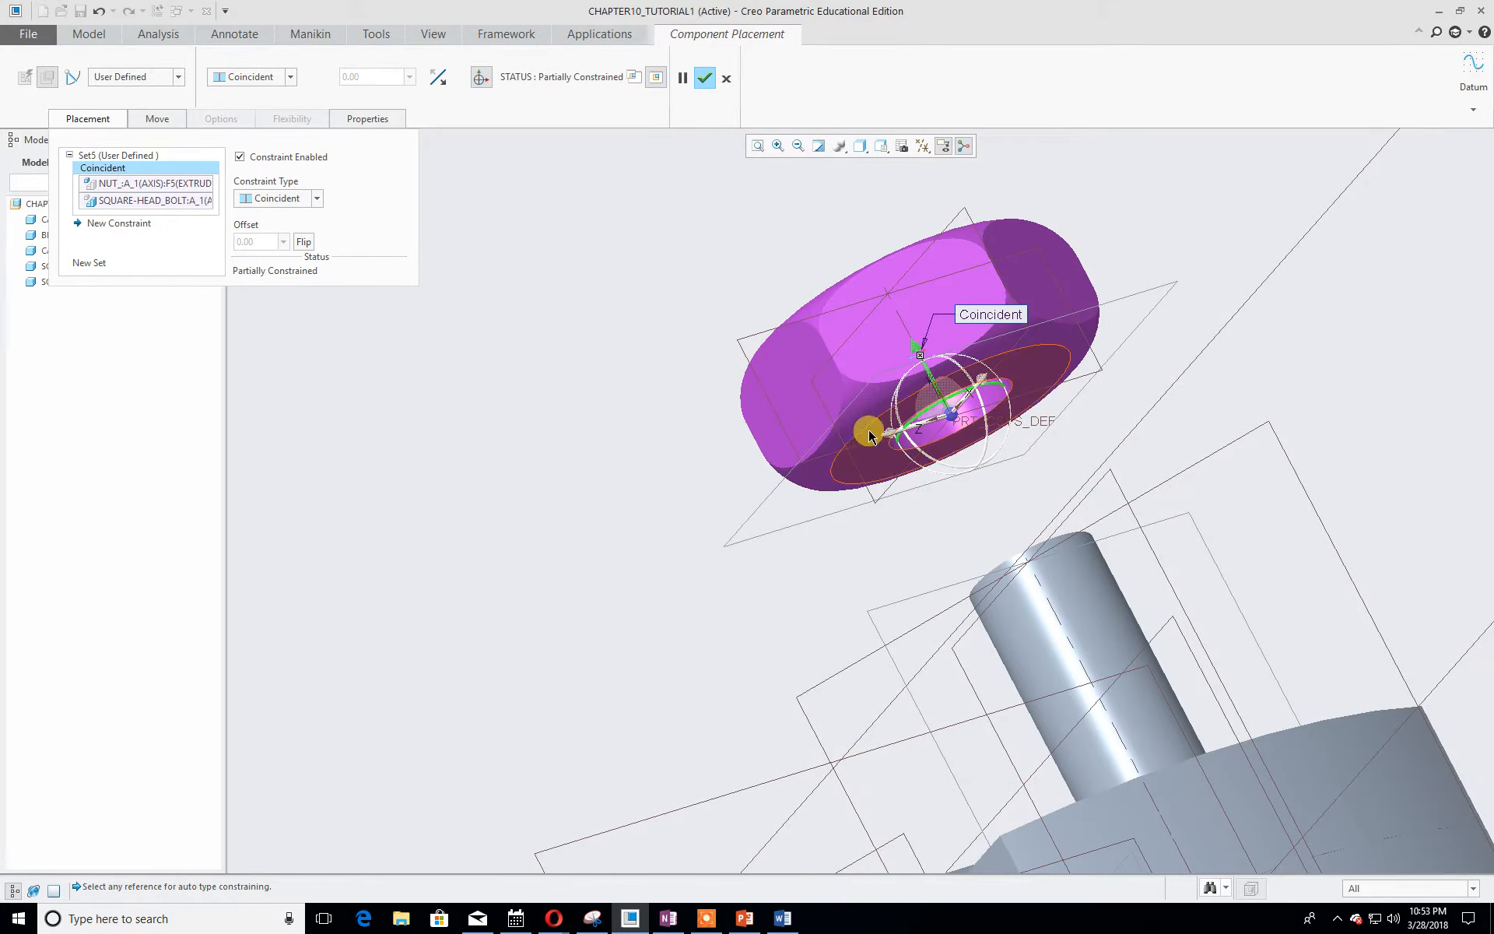
scroll(1191, 670, "down", 3)
middle_click_drag(1245, 578, 1153, 673)
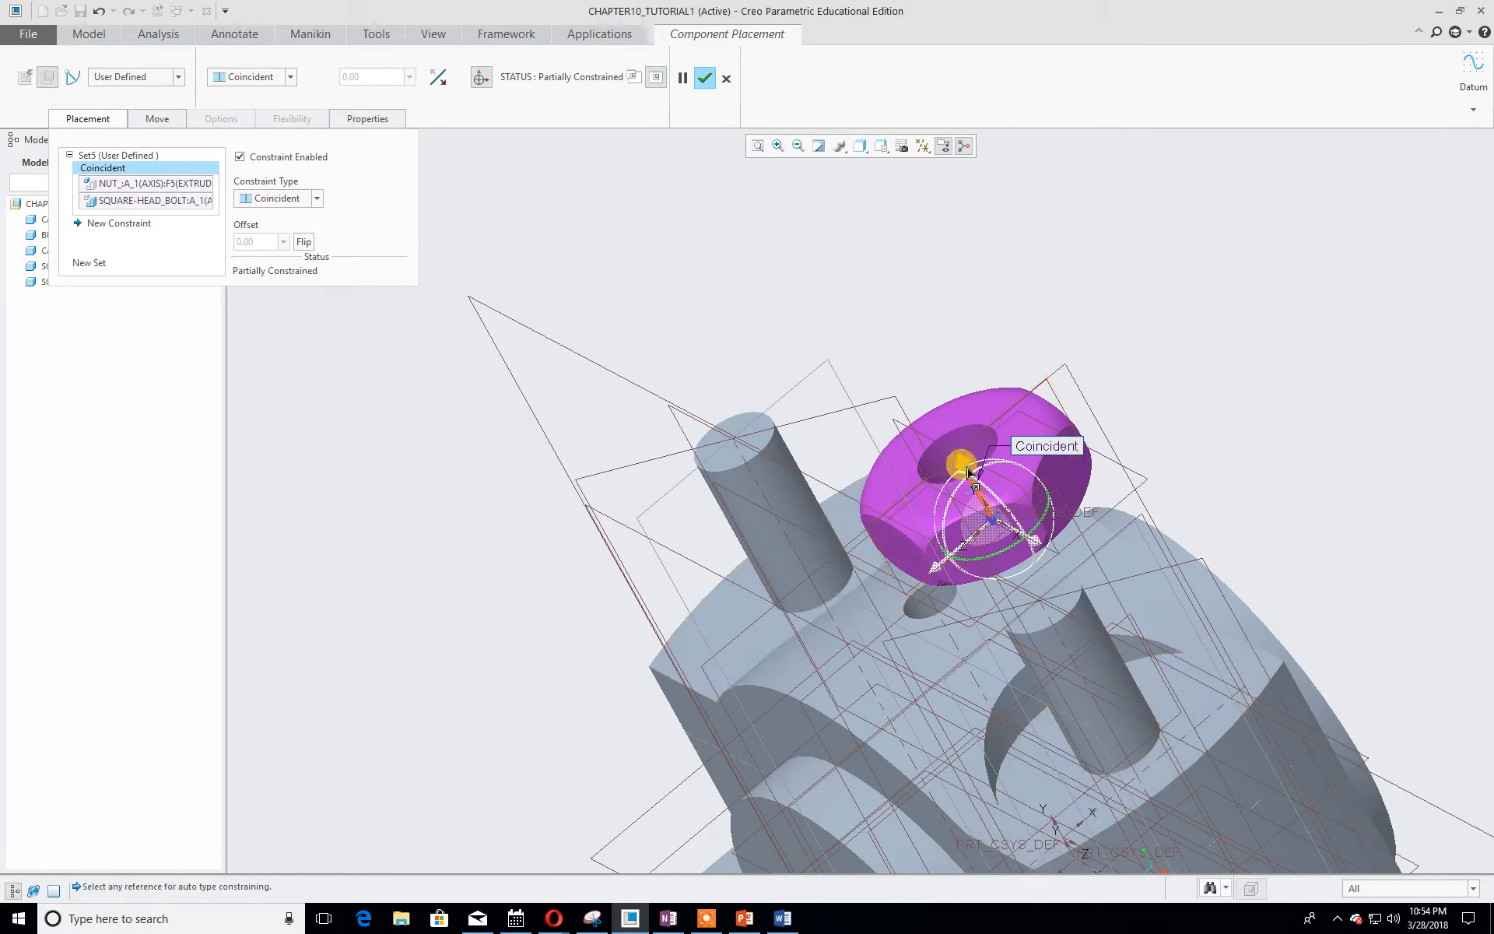
left_click_drag(969, 472, 876, 455)
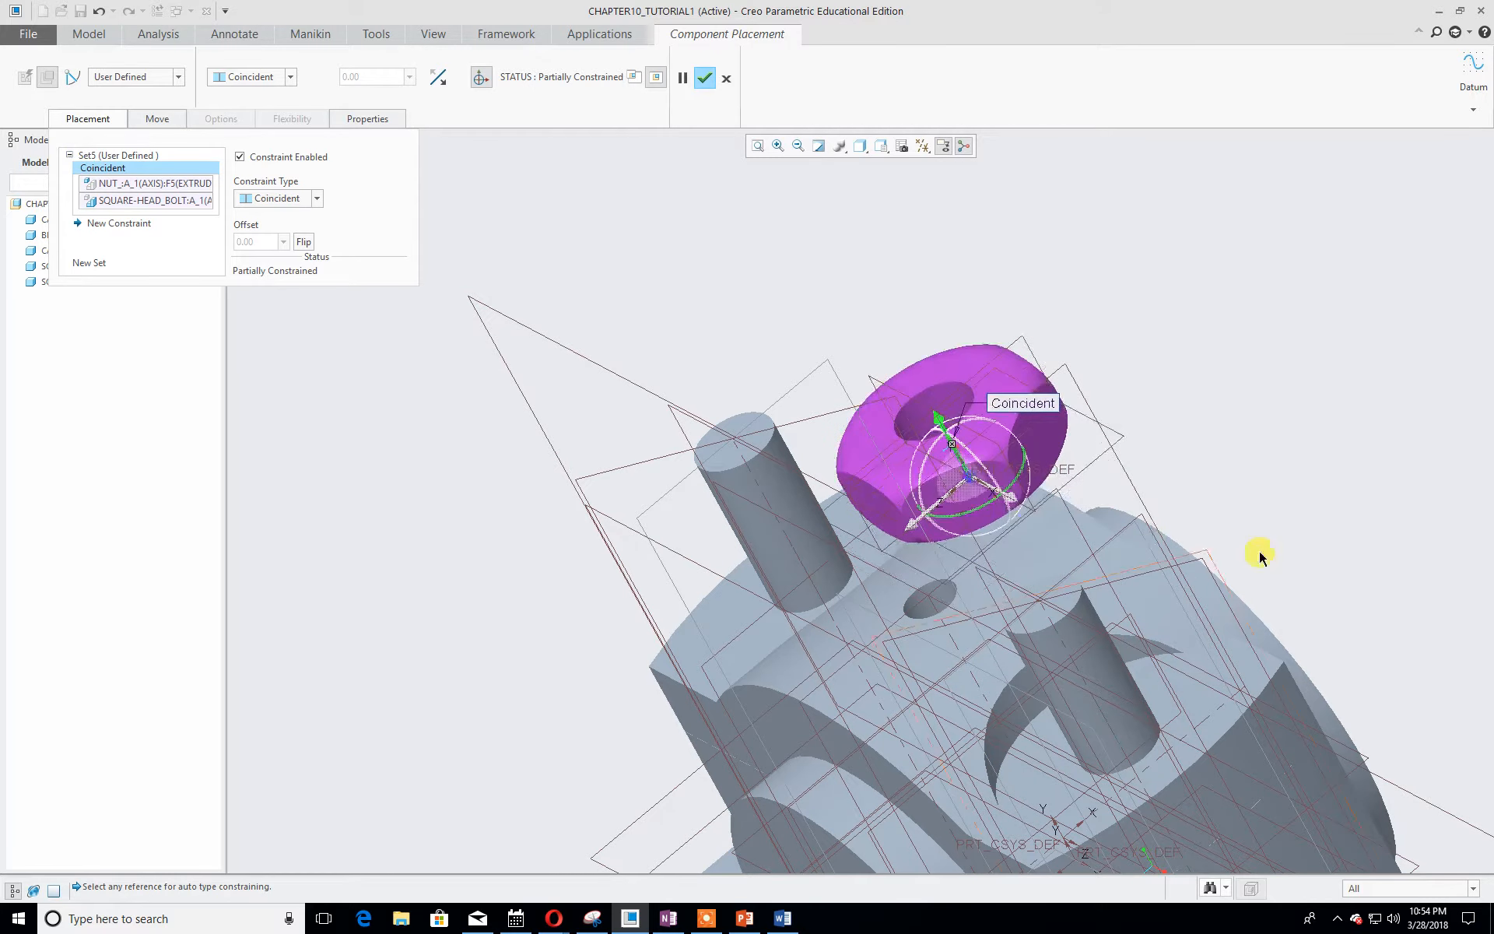
scroll(1261, 554, "down", 3)
scroll(1261, 554, "up", 2)
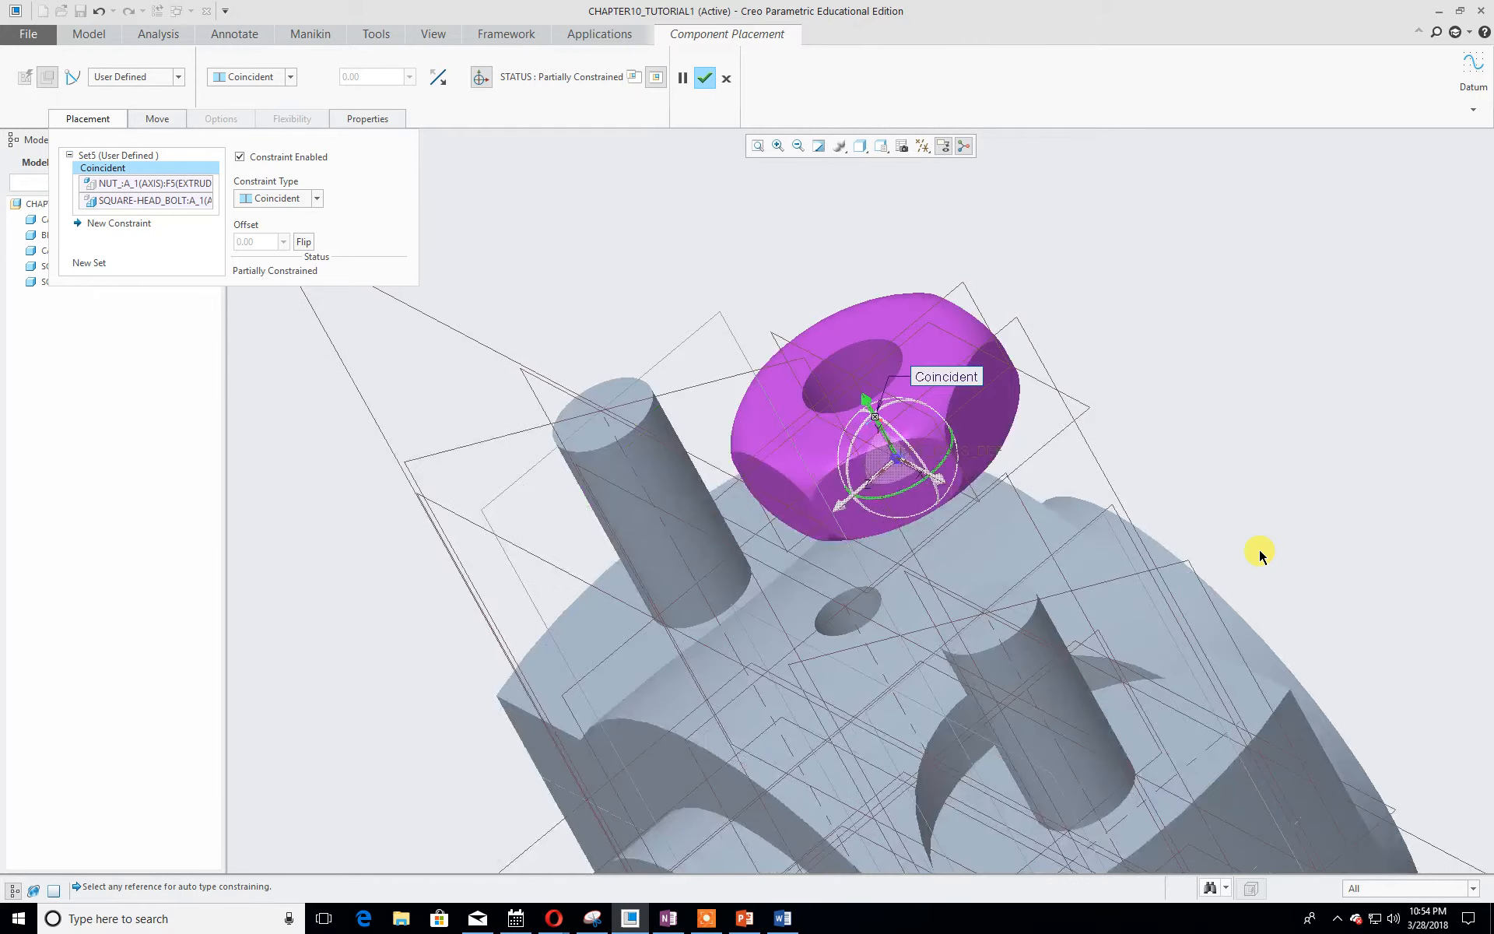
- Pair the cap's flat bolt seat with the nut's underside in a new constraint, and slide the nut down the bolt to an offset of about 10
left_click(1253, 704)
middle_click_drag(1300, 544, 1277, 417)
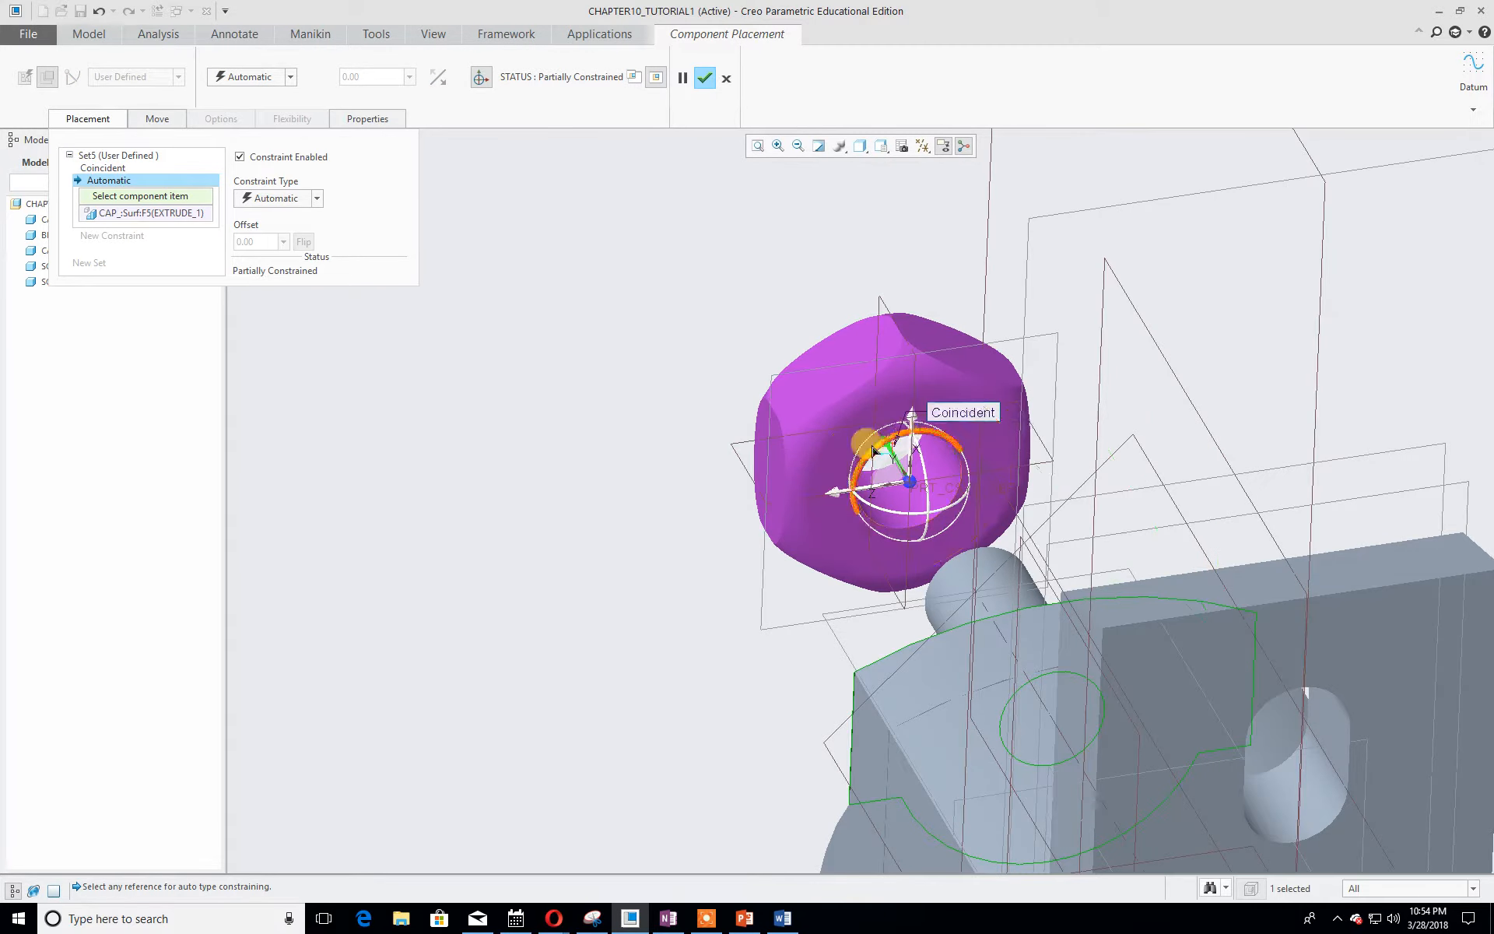
left_click(836, 462)
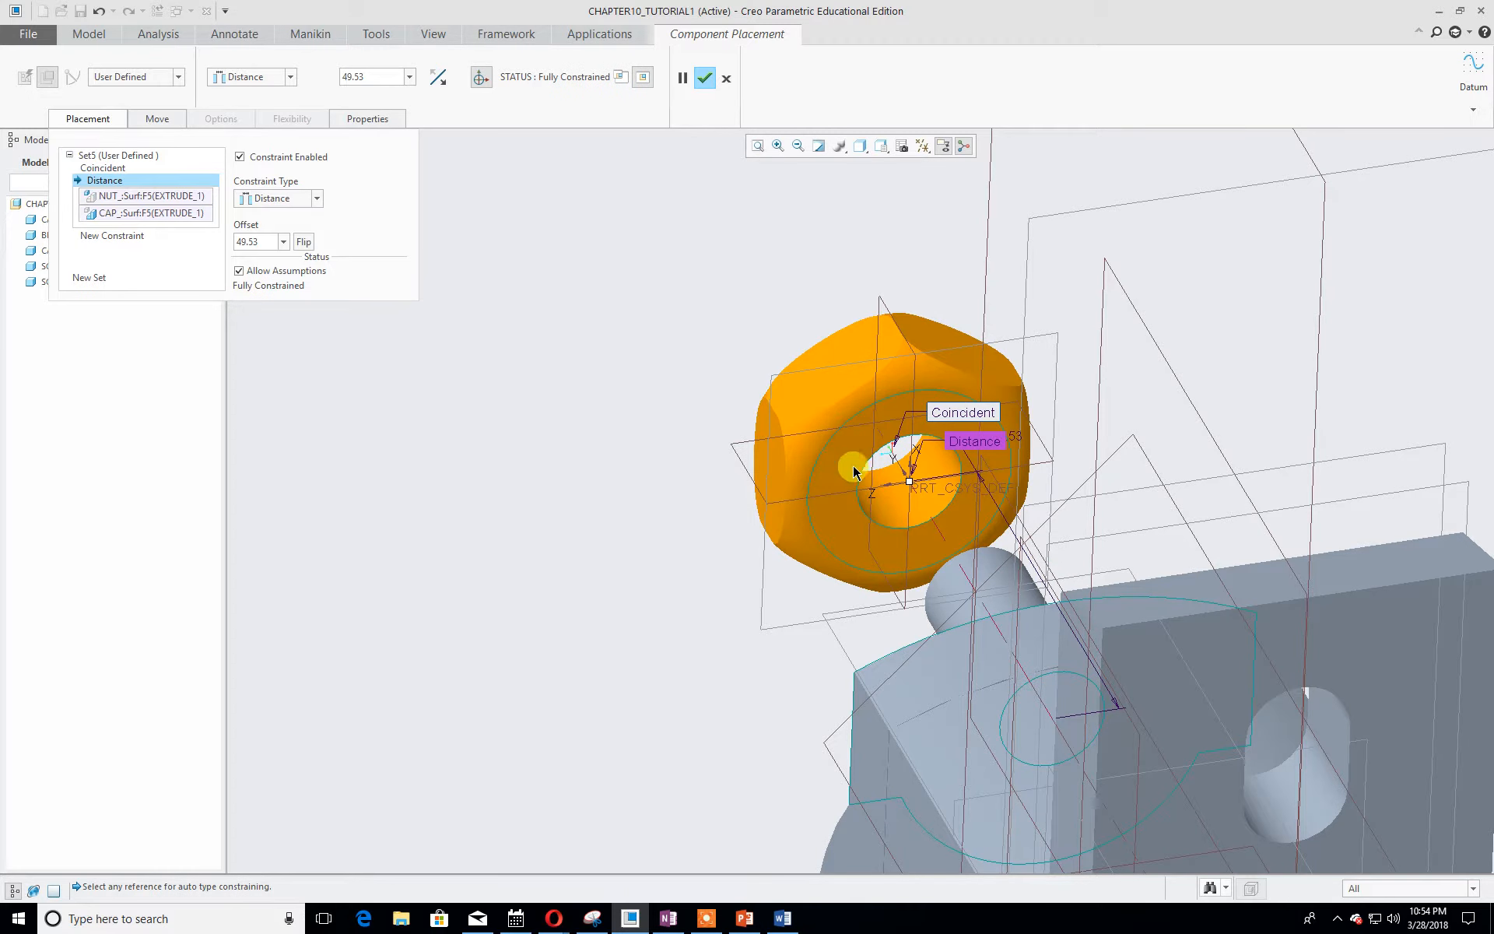
middle_click_drag(1378, 467, 1445, 547)
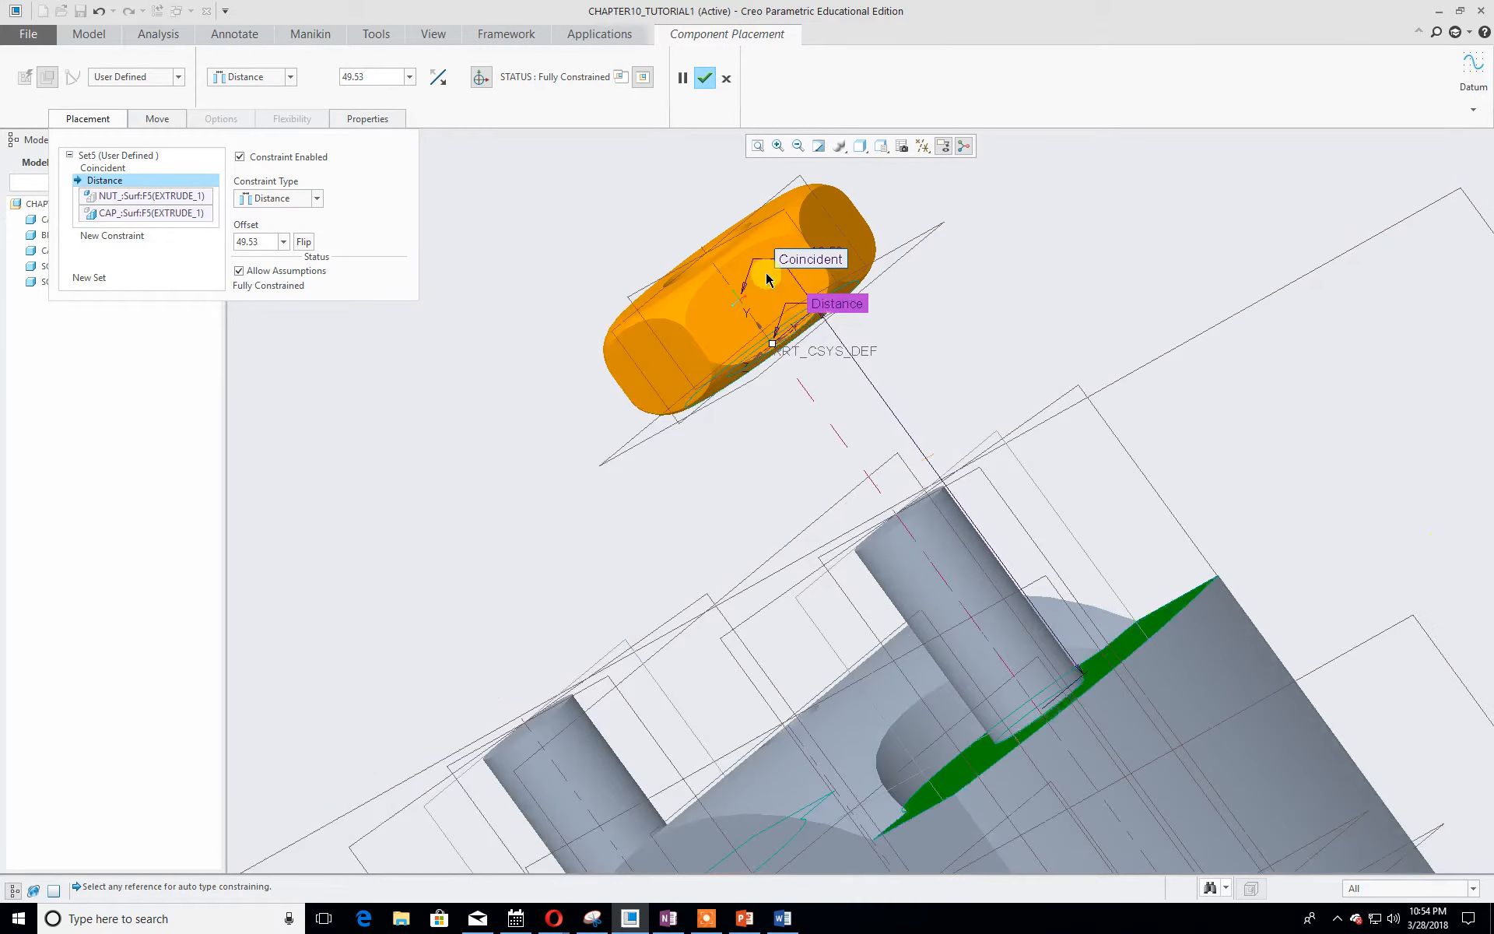
left_click_drag(767, 340, 1034, 613)
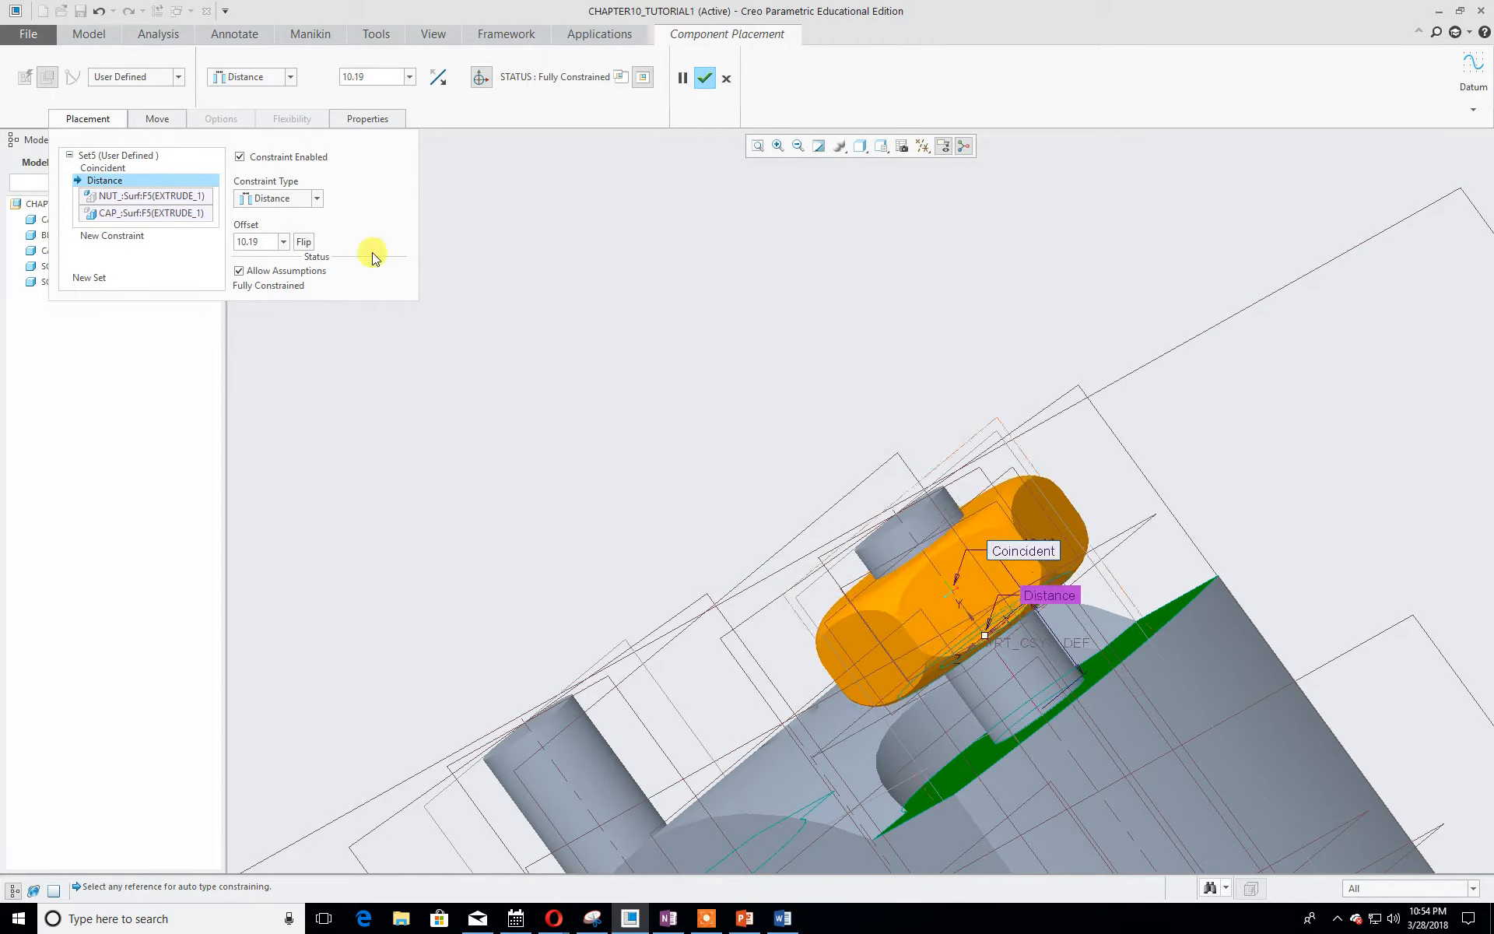
- Set the constraint between the nut's underside and the cap's seat to Coincident and accept the nut's placement
left_click(316, 199)
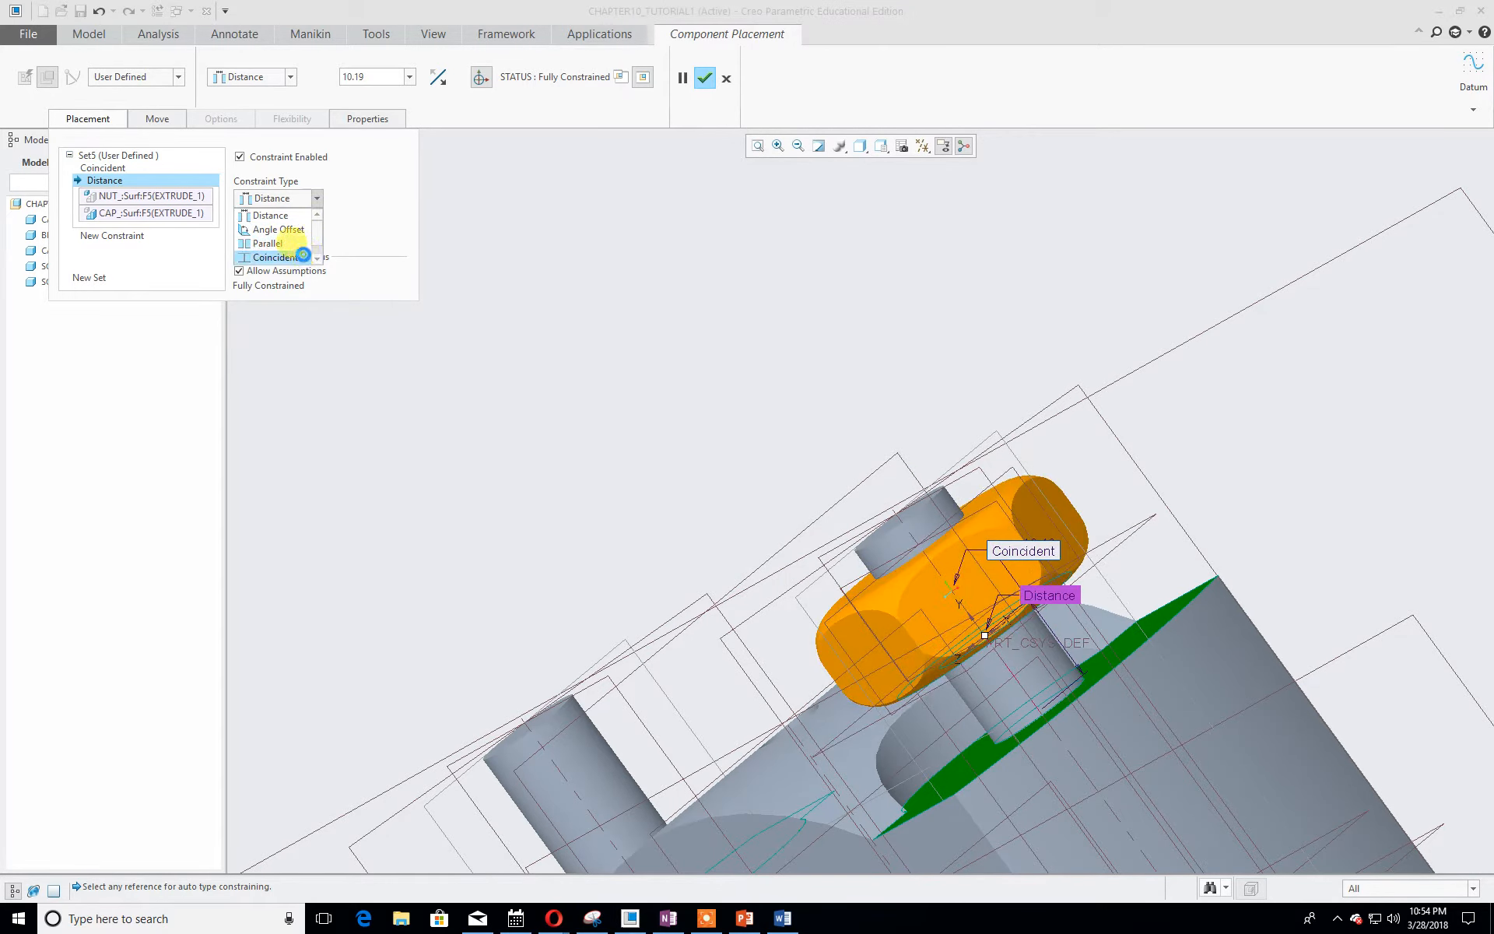
left_click(274, 257)
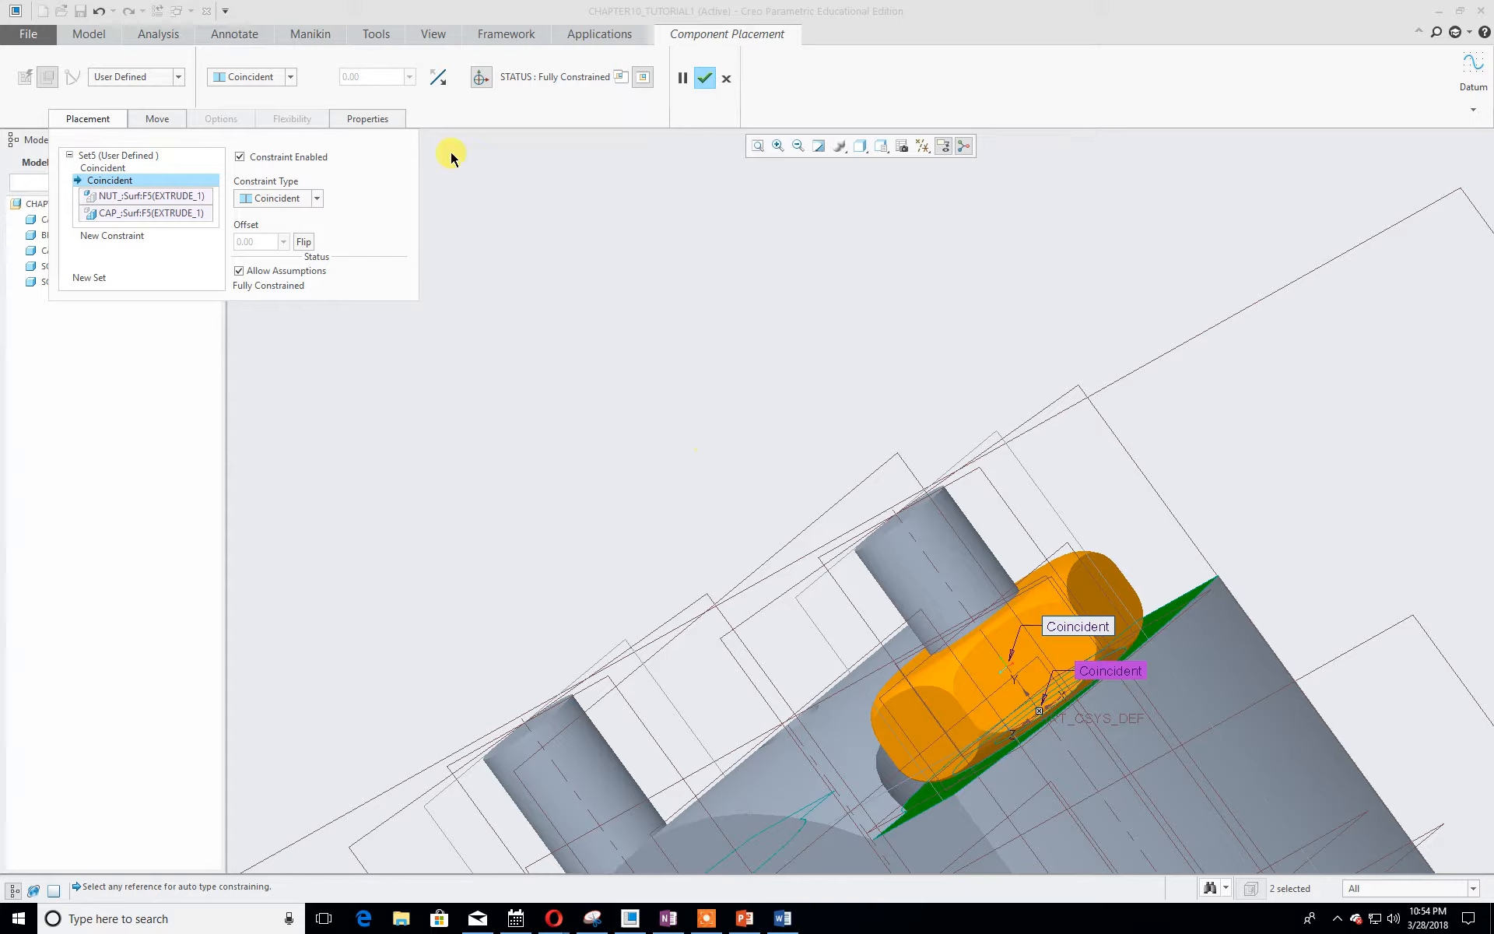
left_click(705, 78)
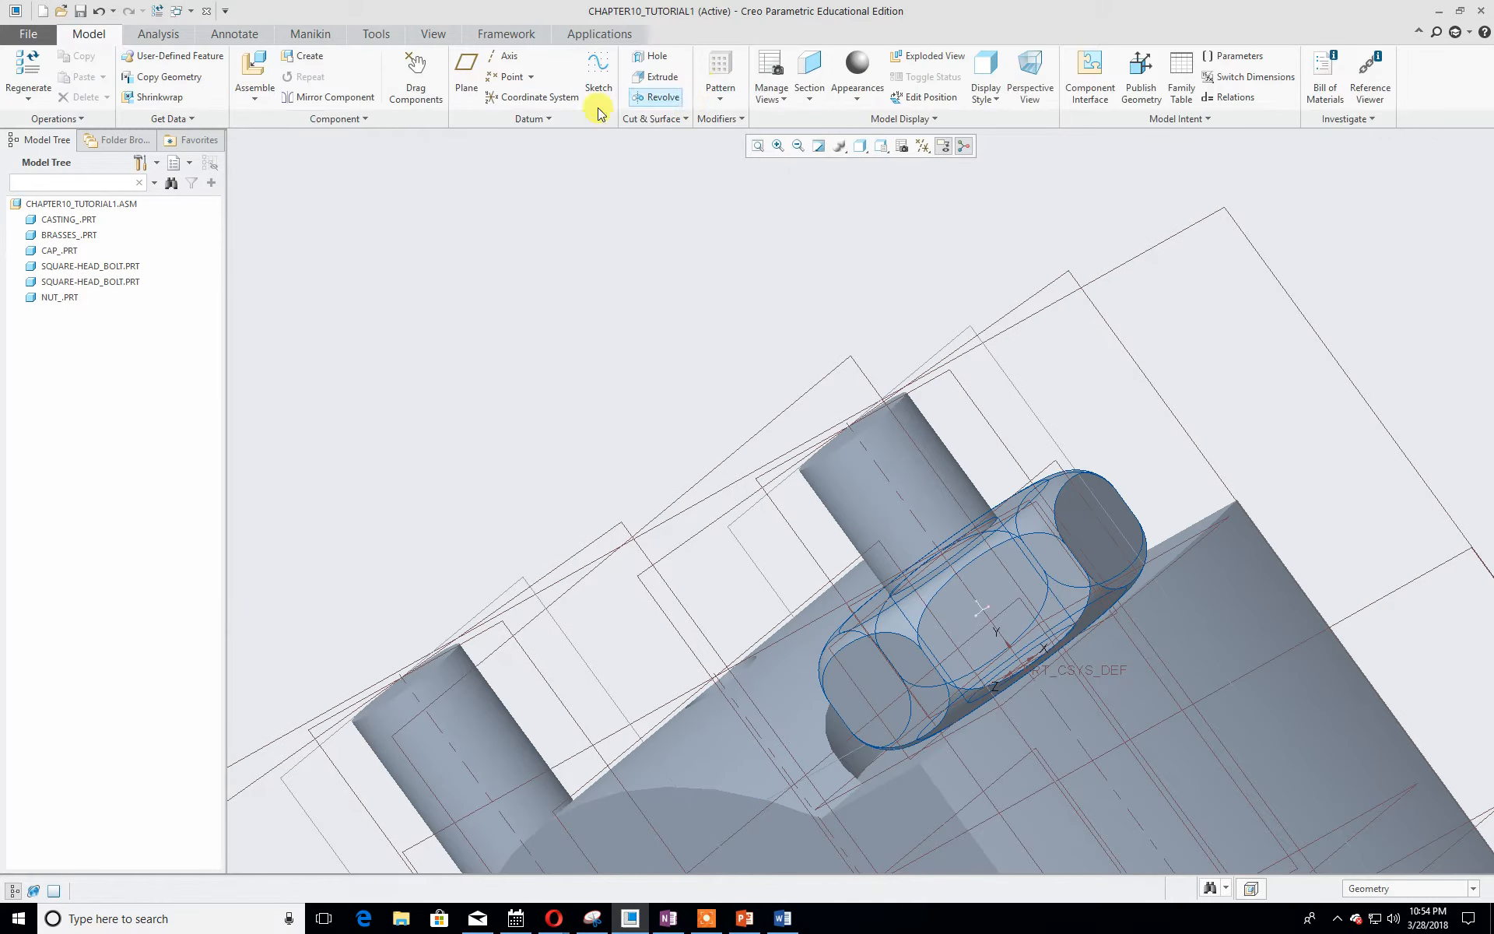
- Return the assembly to its default orientation and insert a second nut_.prt from the Pedestal Bearing folder
left_click(900, 148)
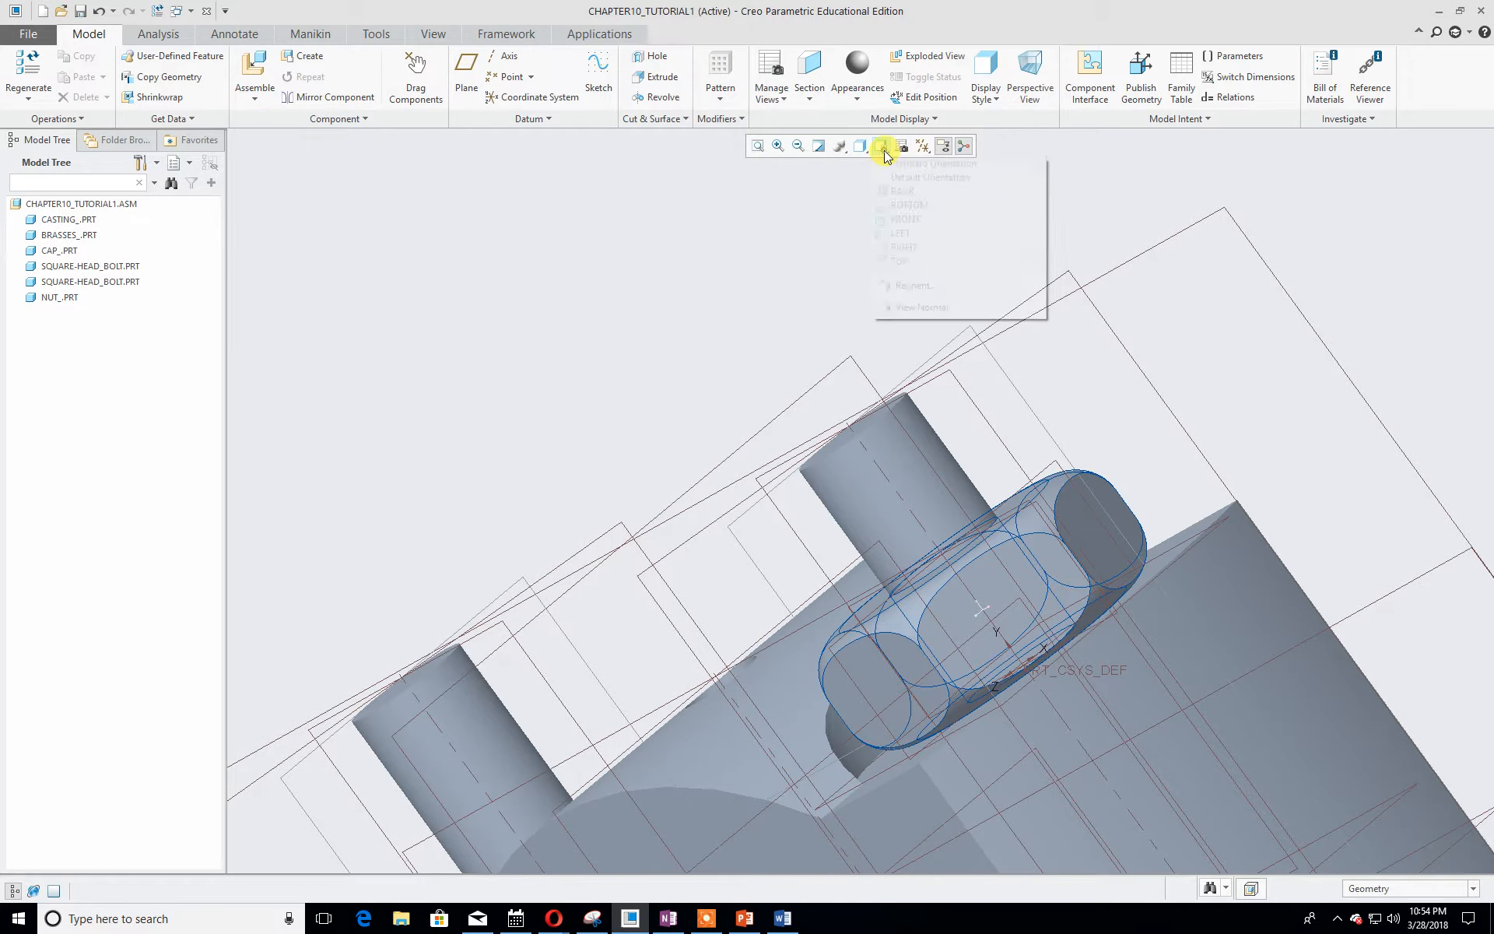
left_click(903, 155)
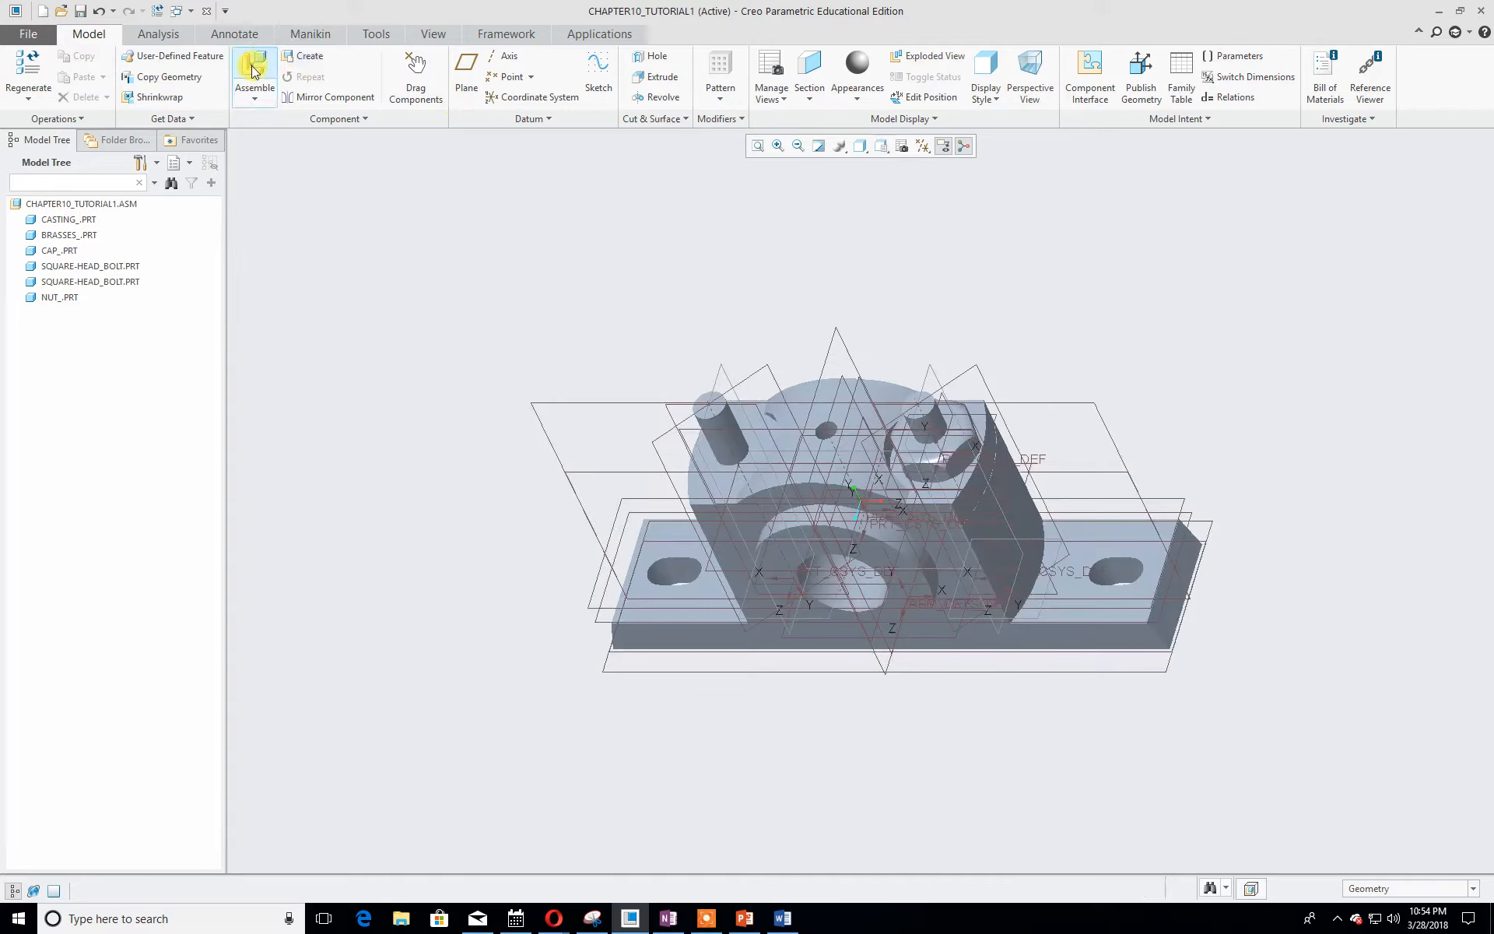
left_click(255, 66)
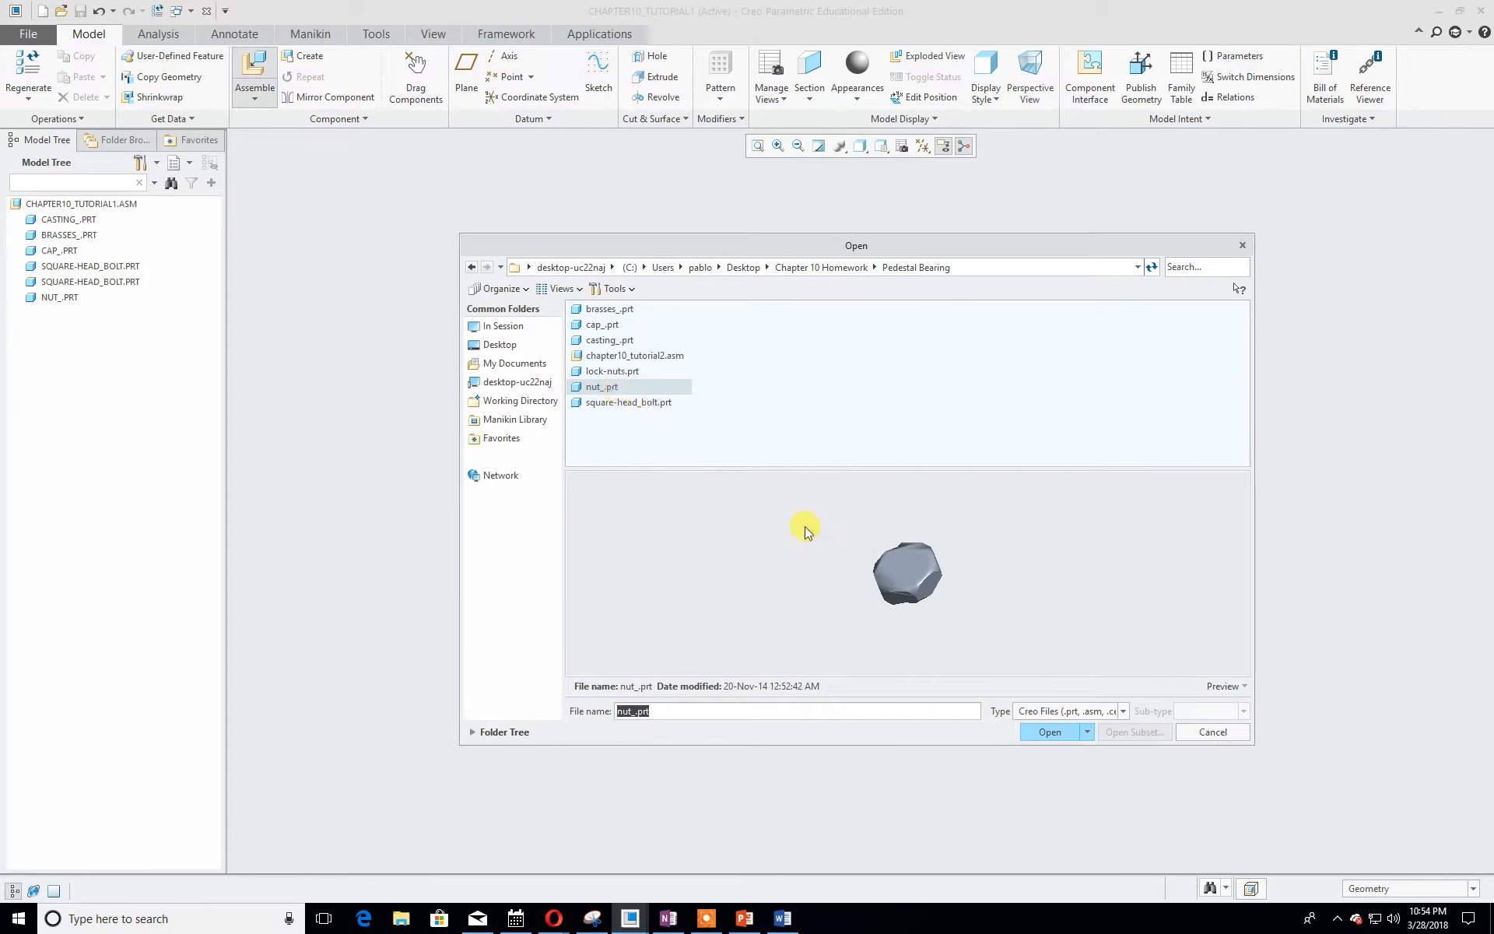
left_click(1051, 733)
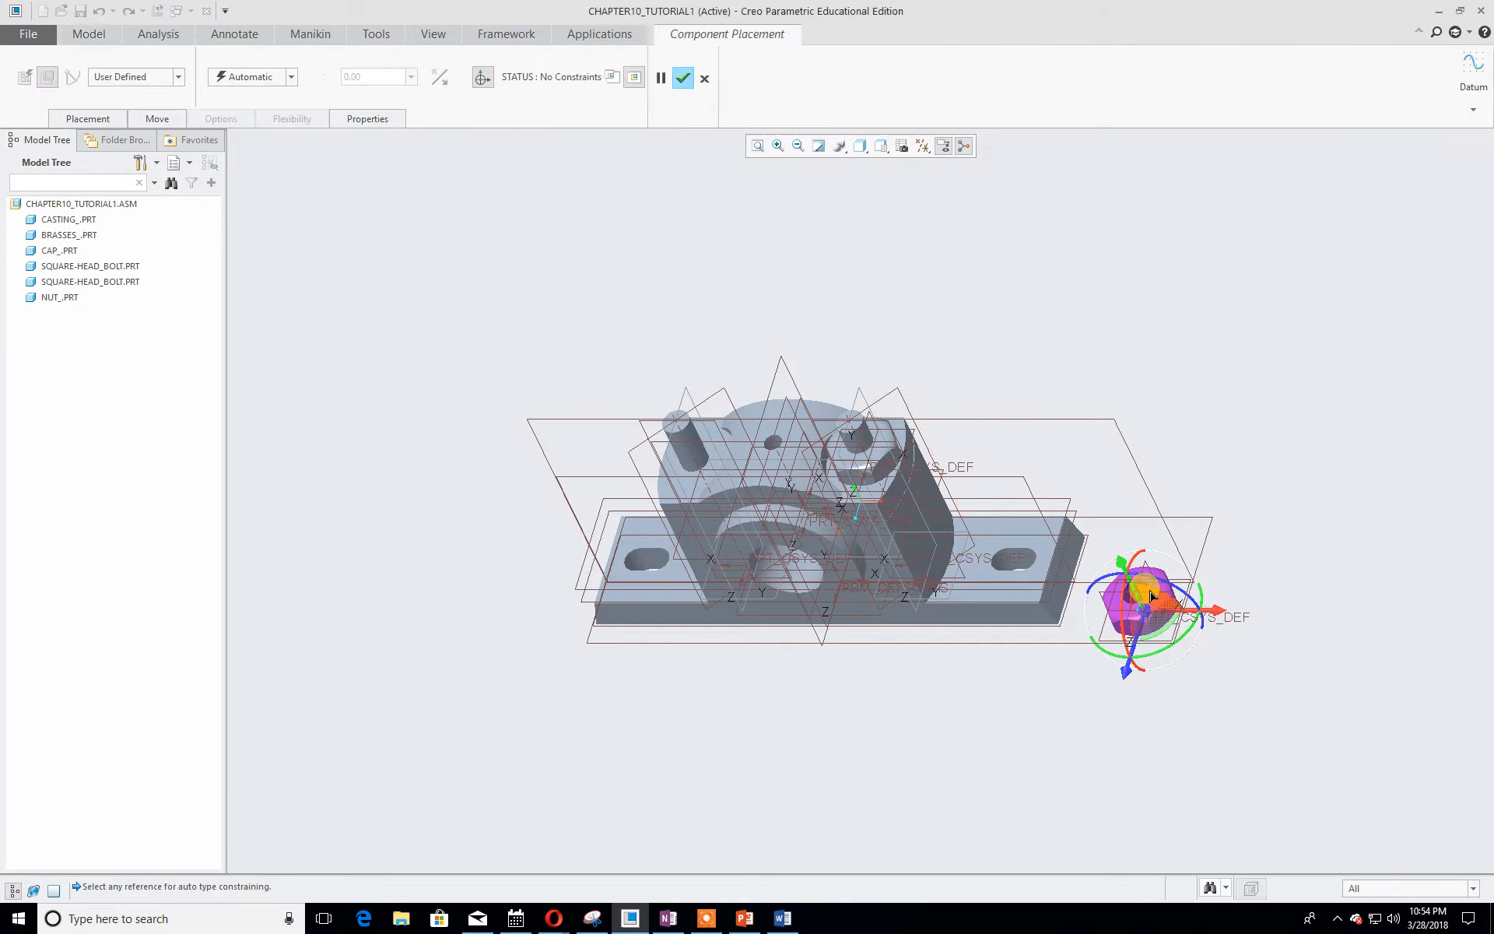
- Move the second nut from beside the casting to above the bolt that has no nut yet
left_click_drag(1125, 572, 657, 321)
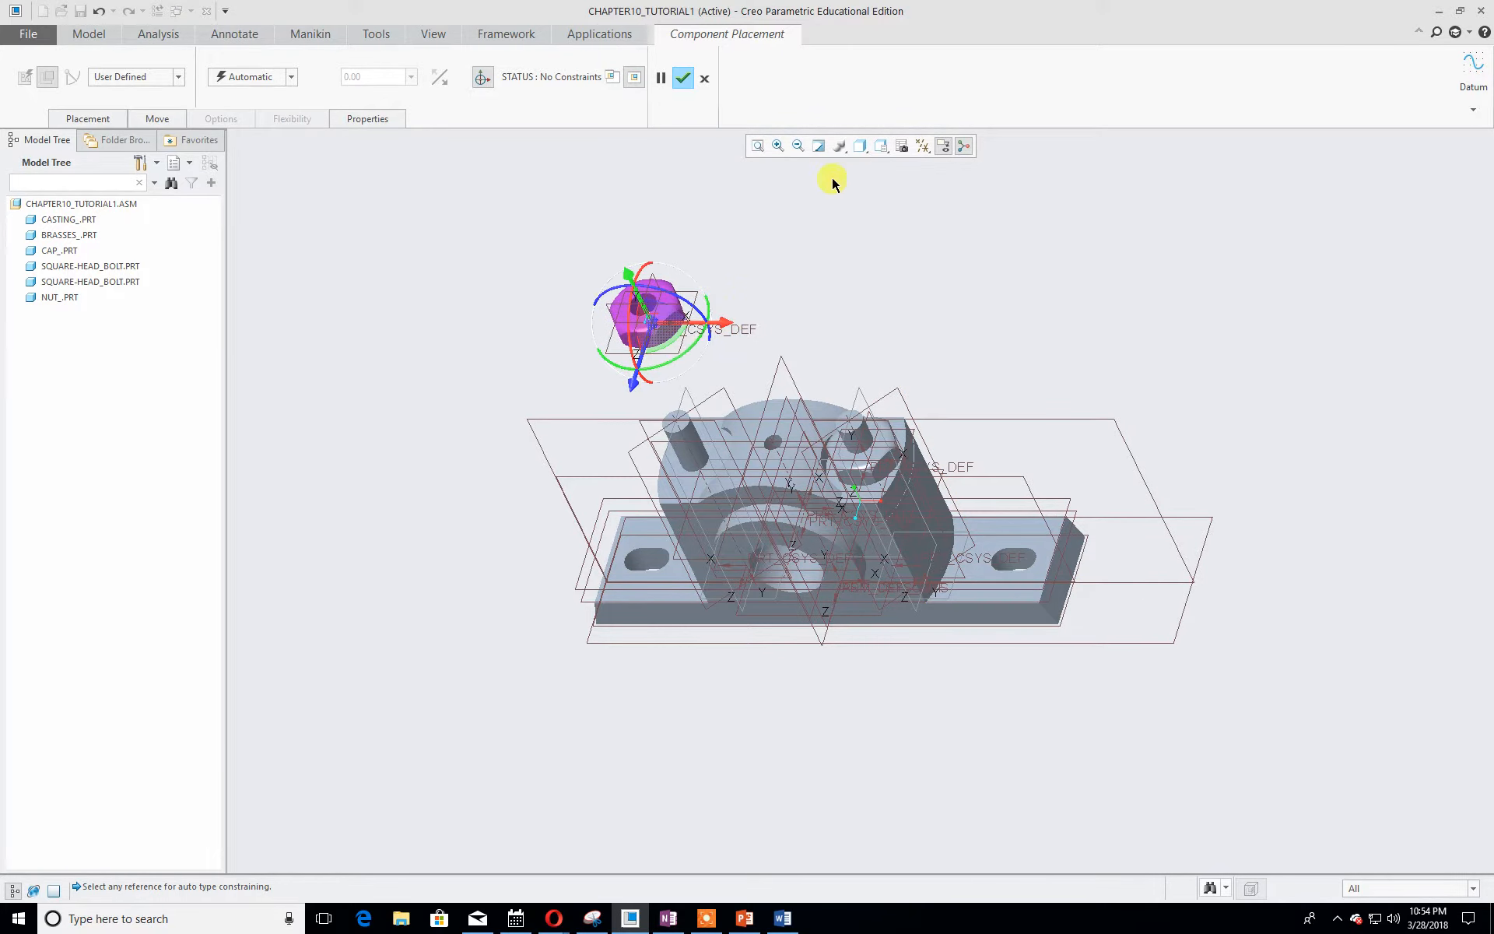
scroll(733, 297, "up", 2)
scroll(730, 297, "down", 4)
middle_click_drag(772, 359, 890, 407, "shift")
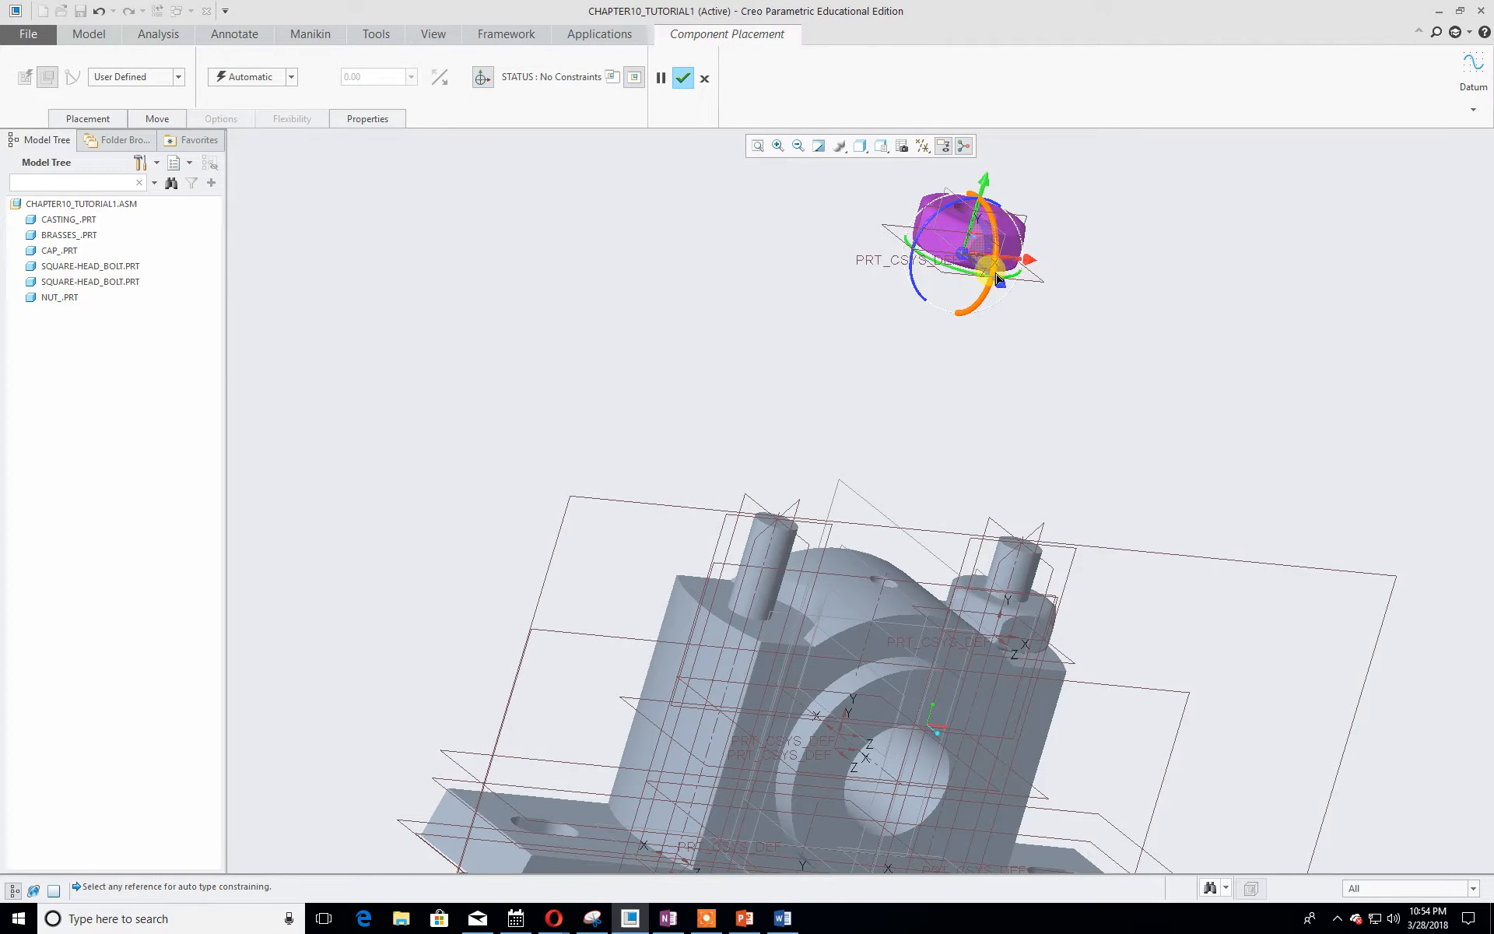
left_click_drag(983, 278, 937, 252)
scroll(1013, 265, "down", 3)
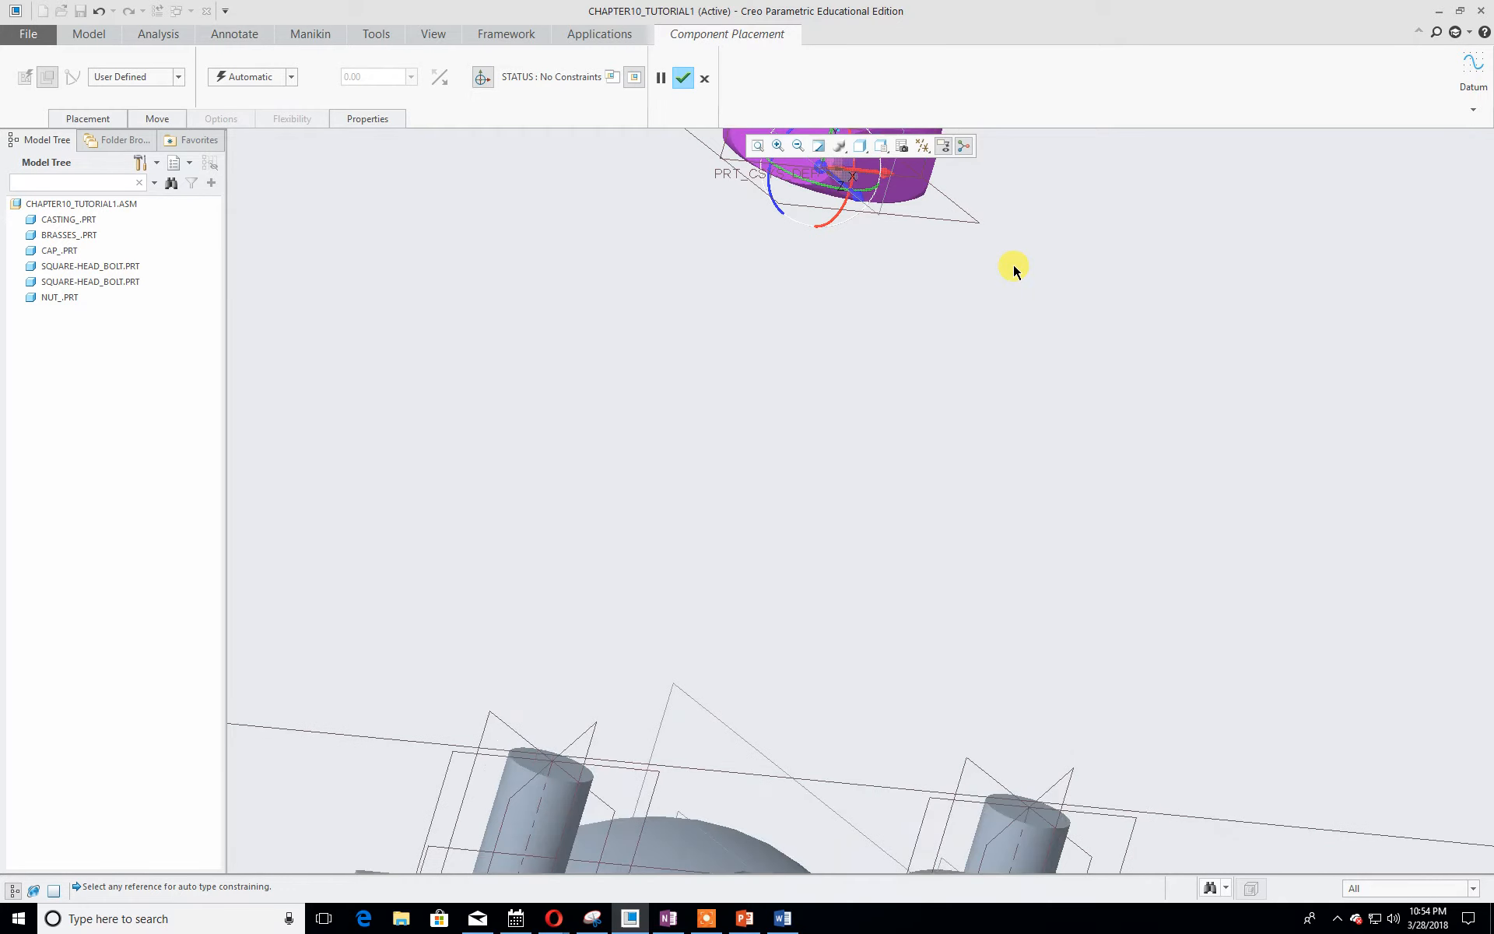
scroll(1003, 261, "up", 1)
scroll(1004, 265, "up", 2)
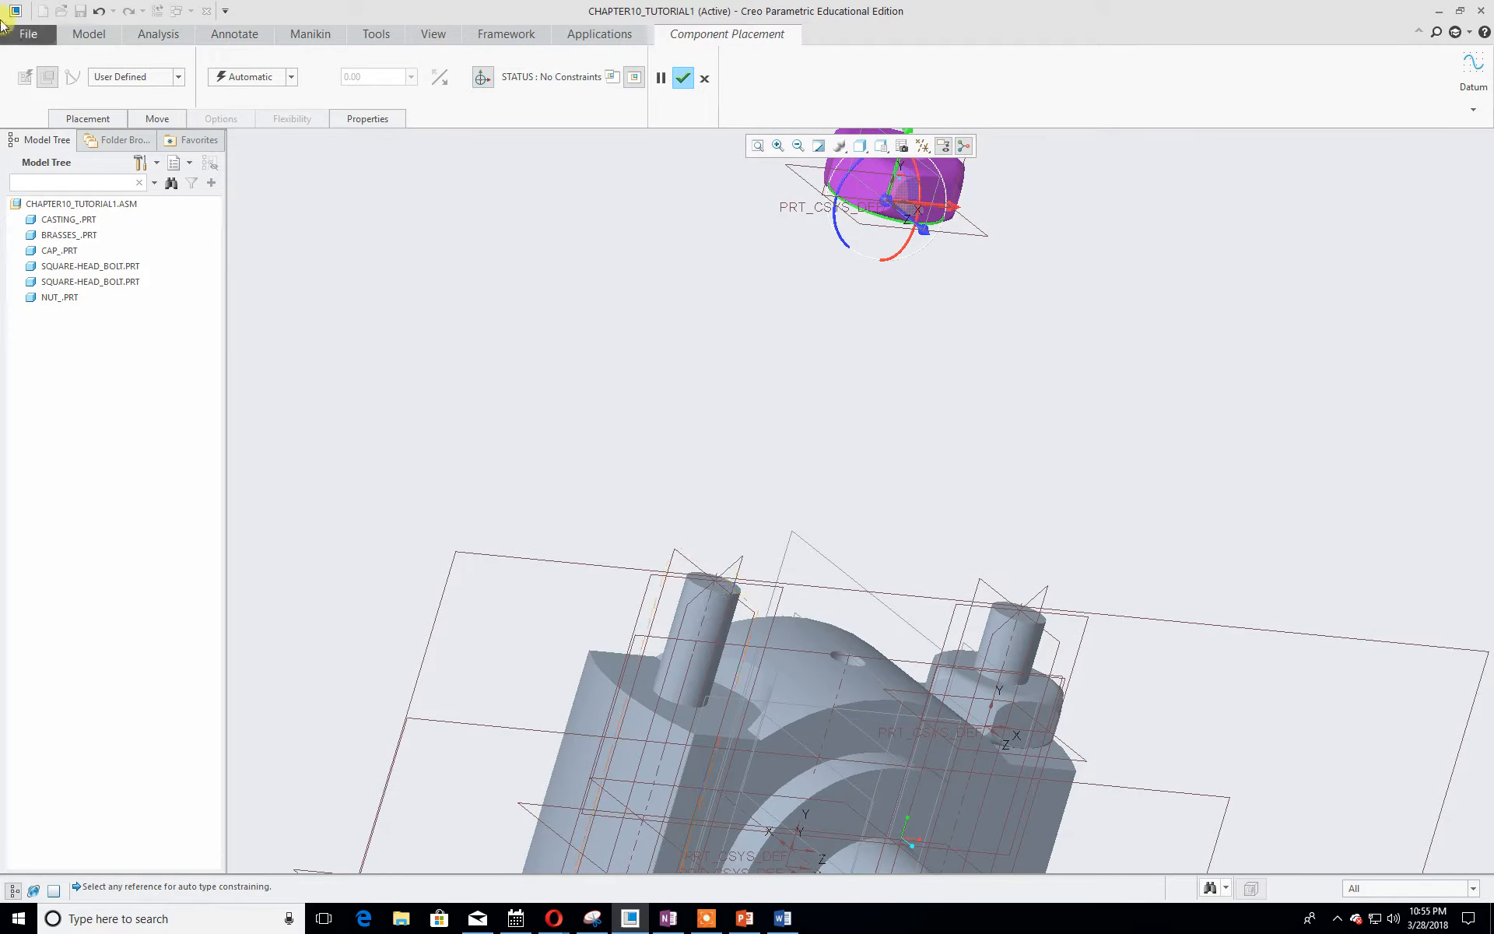
- Select the second nut's hole axis as the component reference of its first placement constraint
left_click(88, 118)
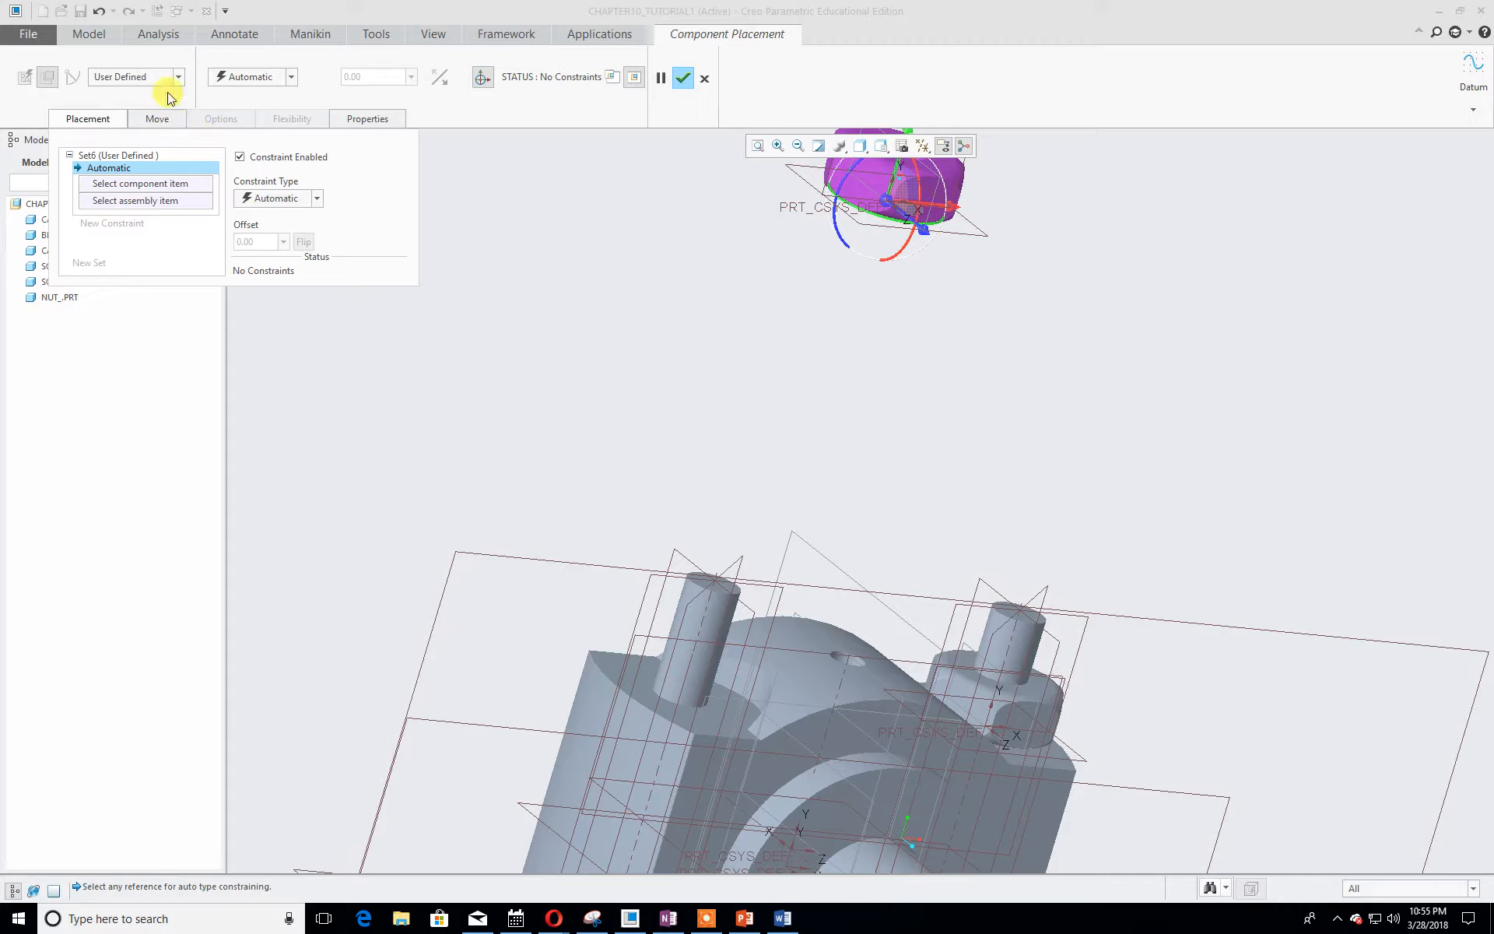
left_click(177, 185)
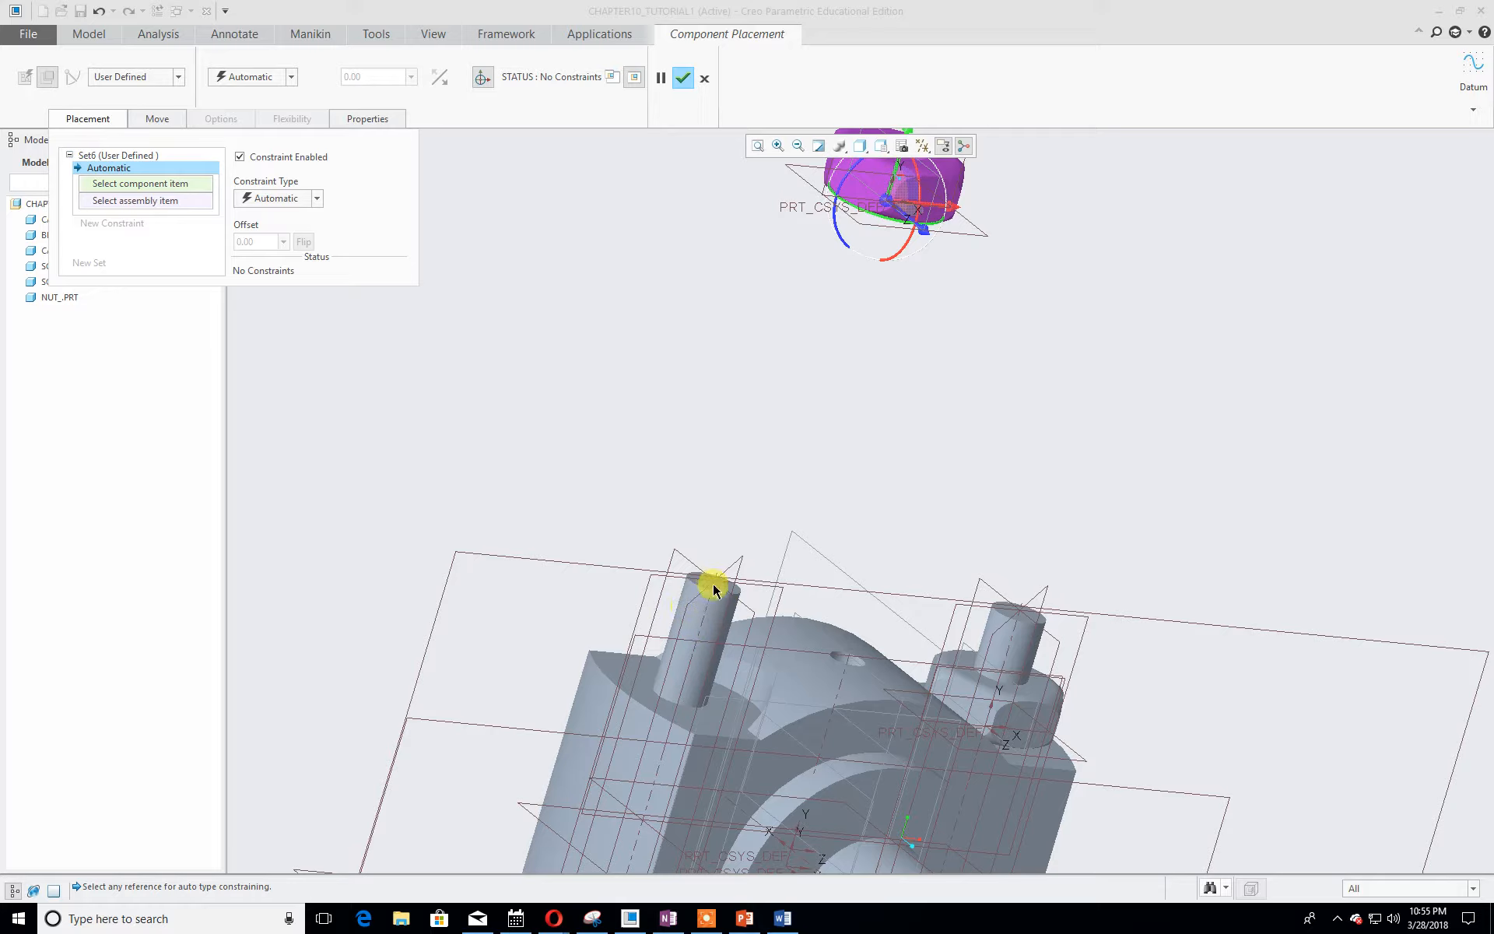
scroll(701, 624, "down", 3)
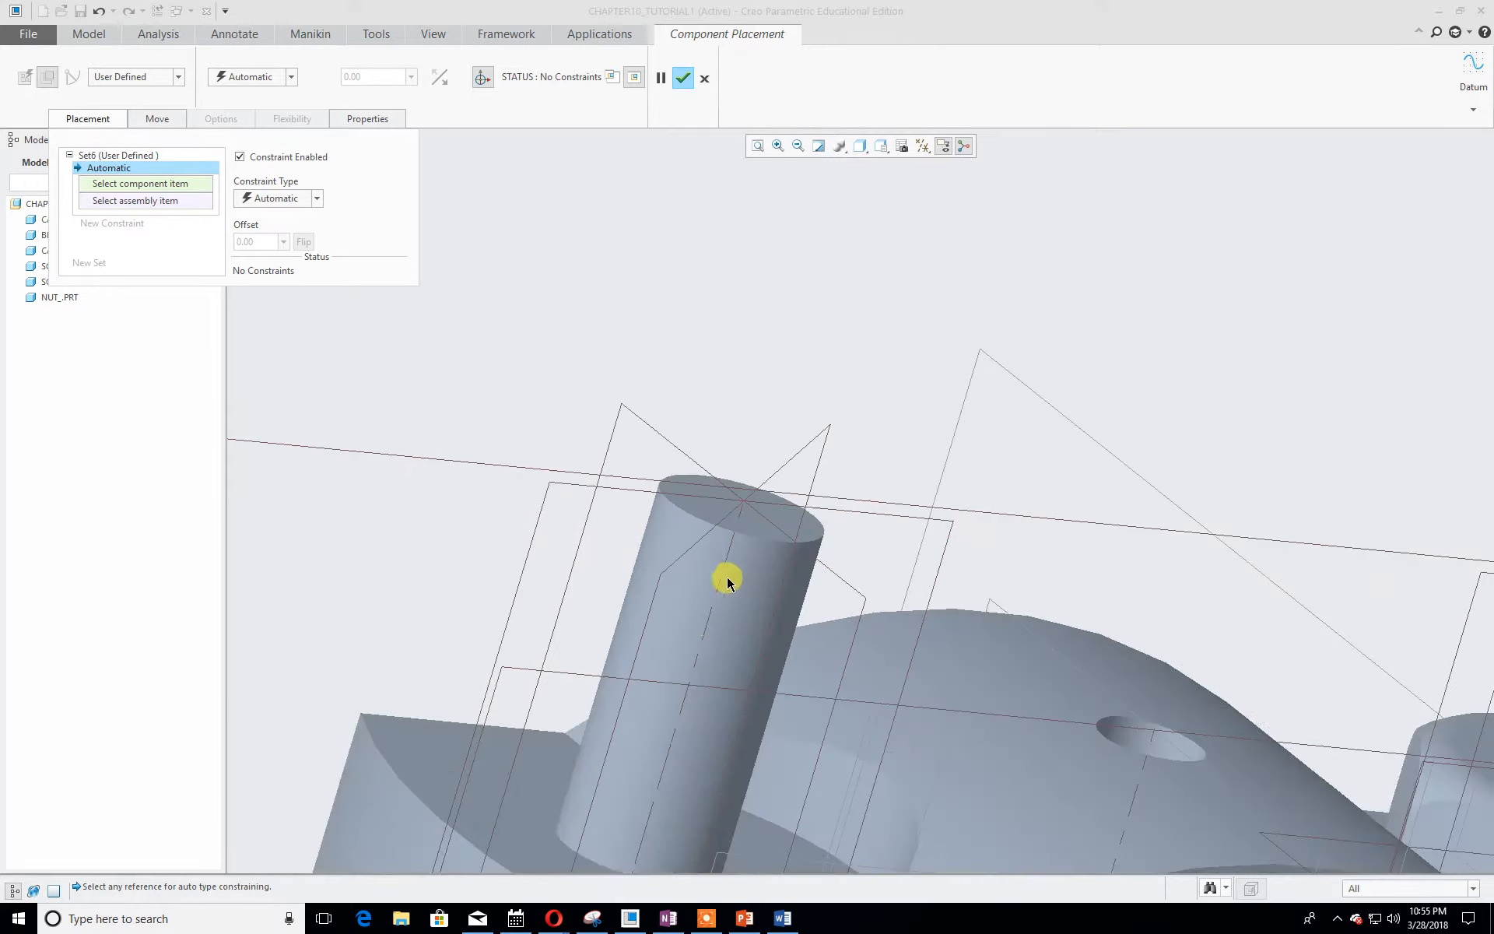
scroll(751, 498, "up", 2)
scroll(751, 498, "up", 3)
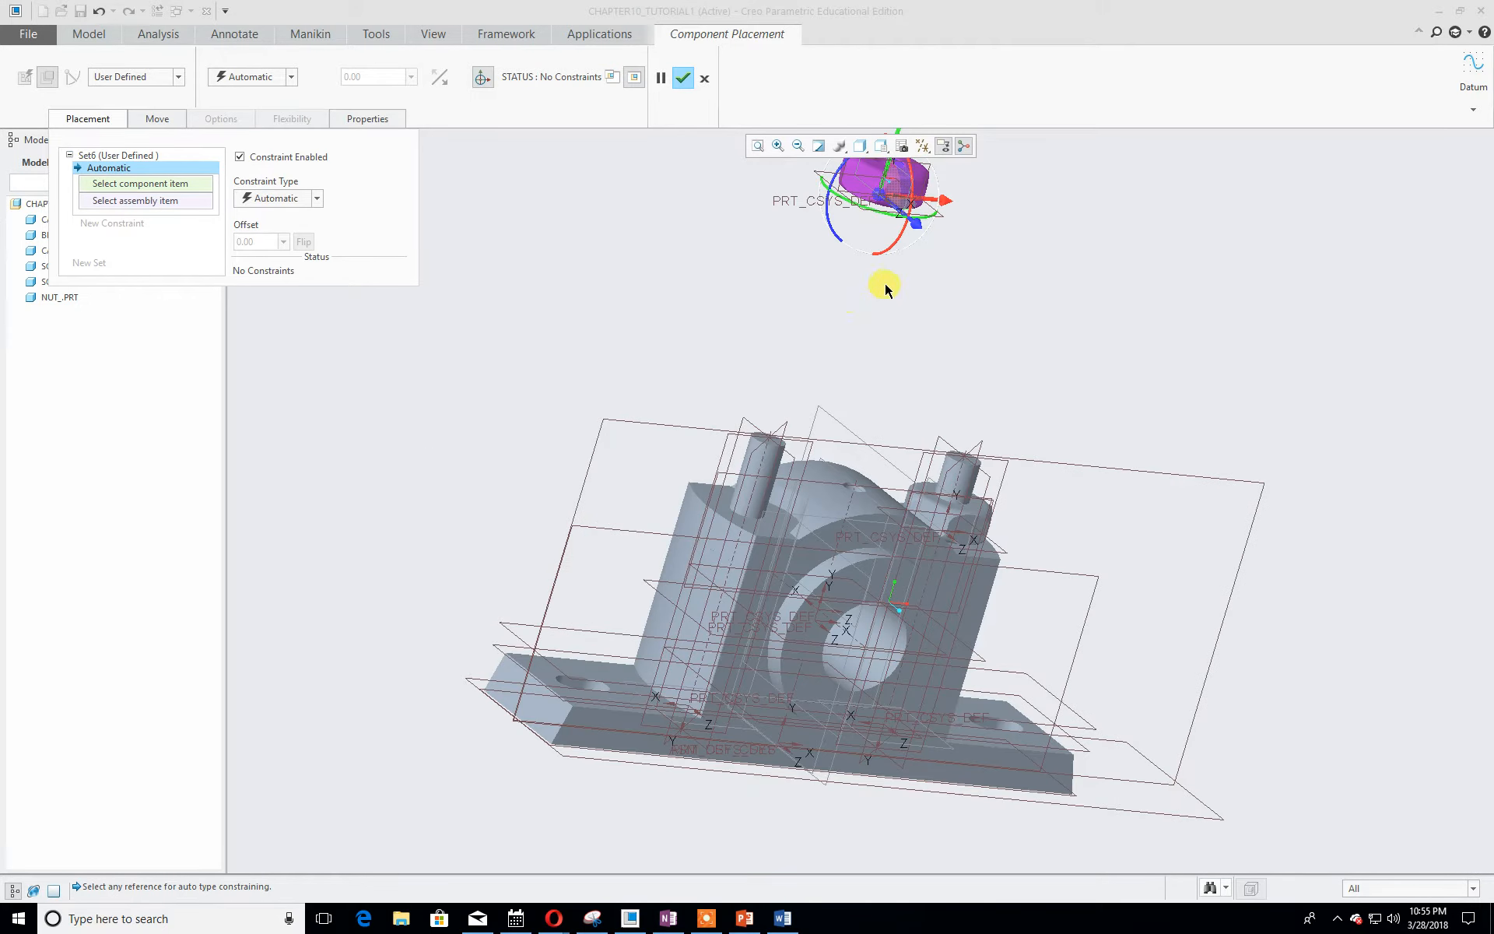
middle_click_drag(959, 274, 902, 381)
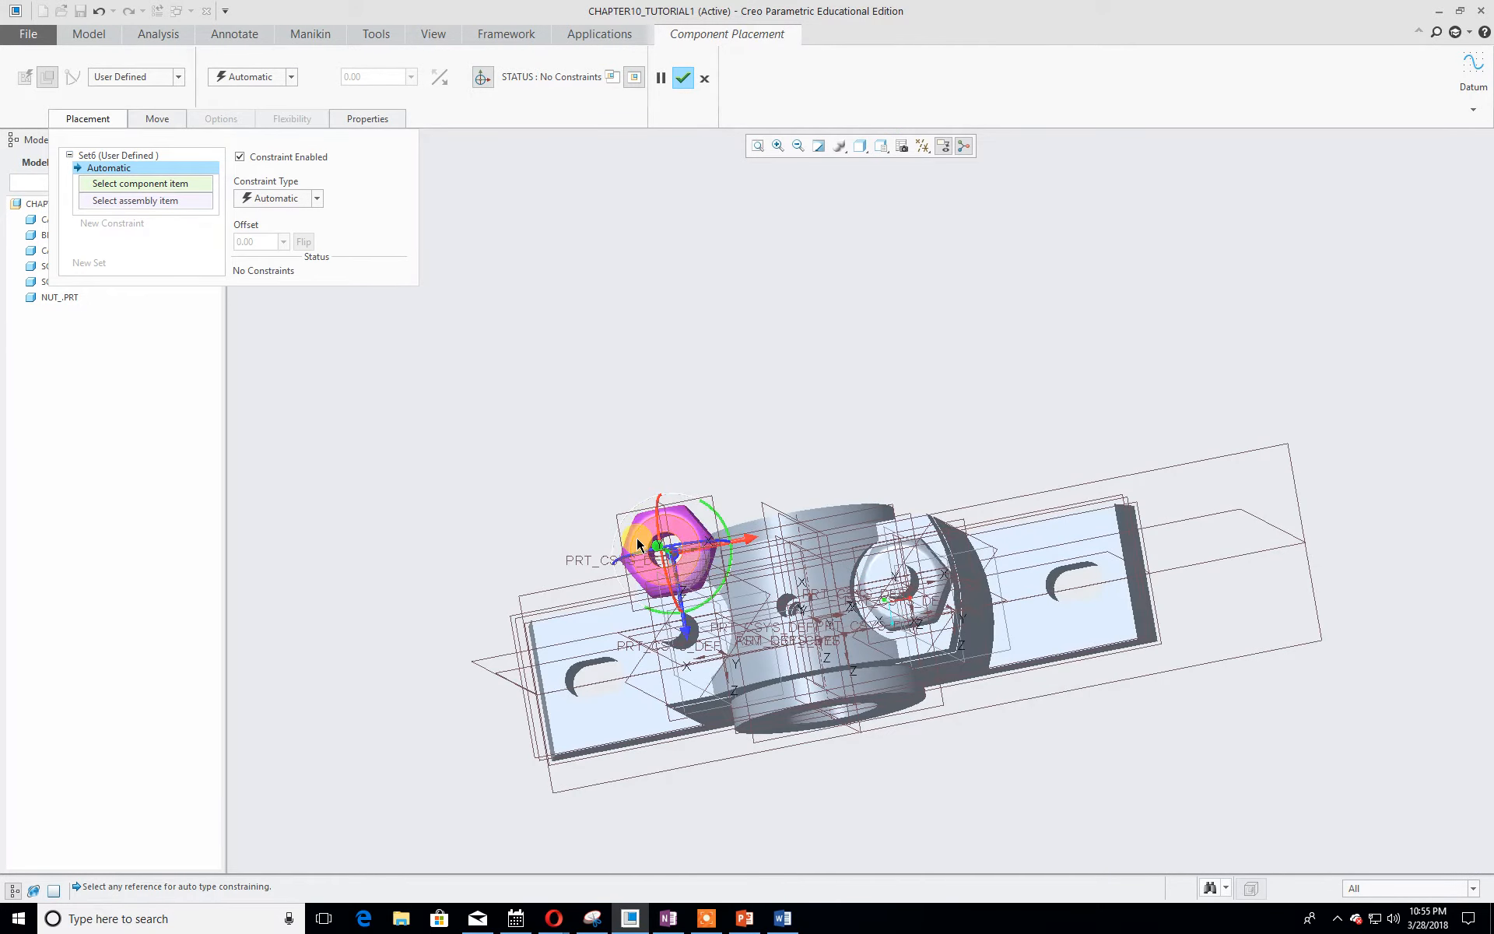
scroll(636, 537, "down", 5)
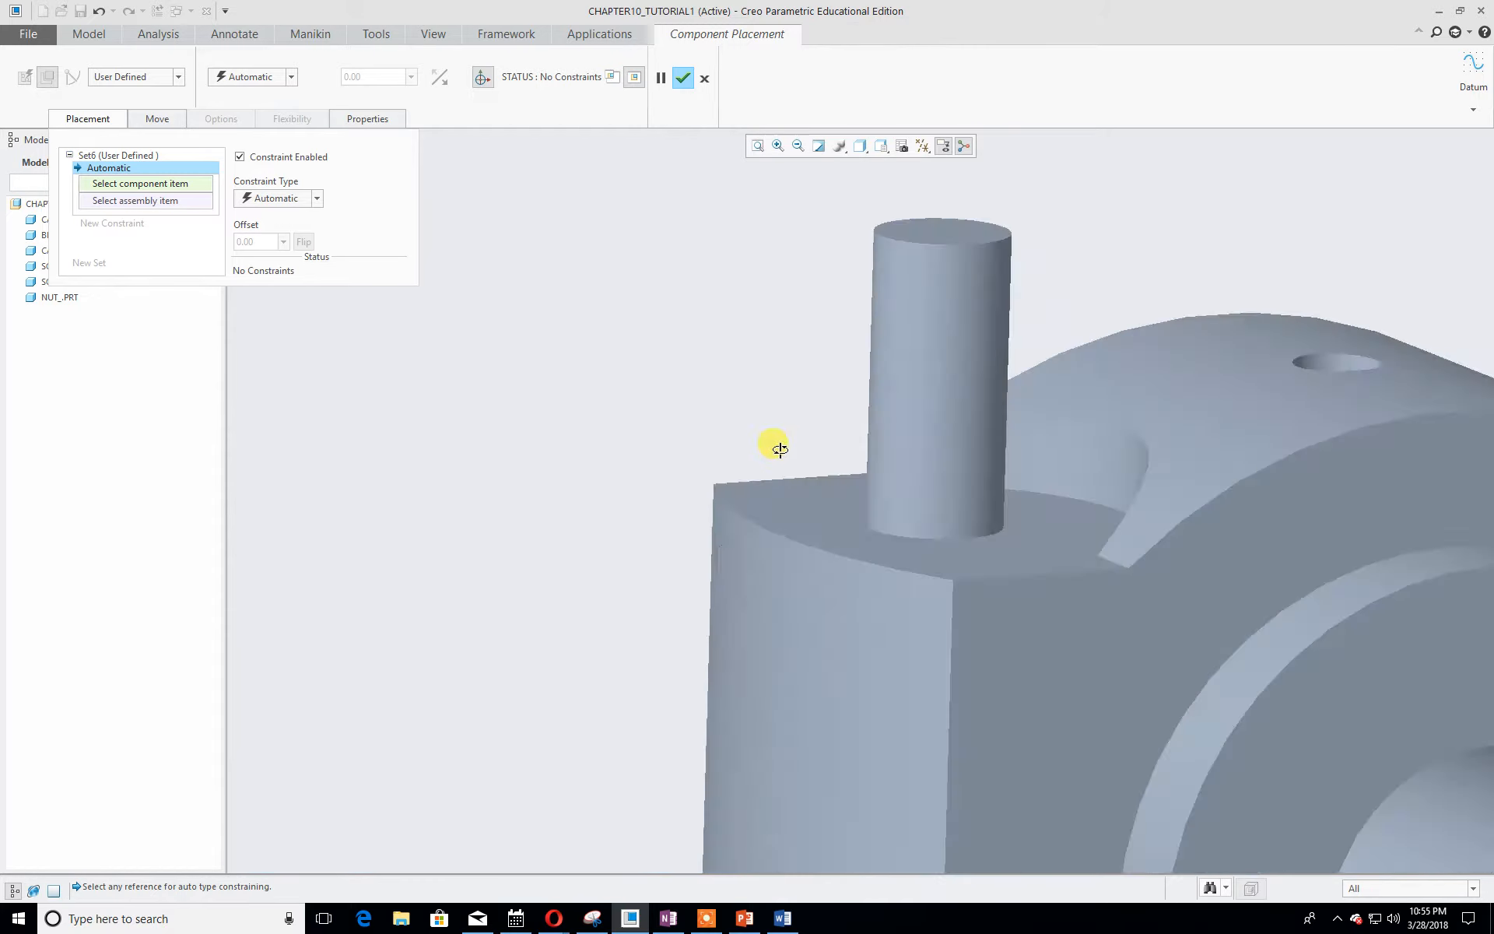
middle_click_drag(774, 444, 920, 403, "shift")
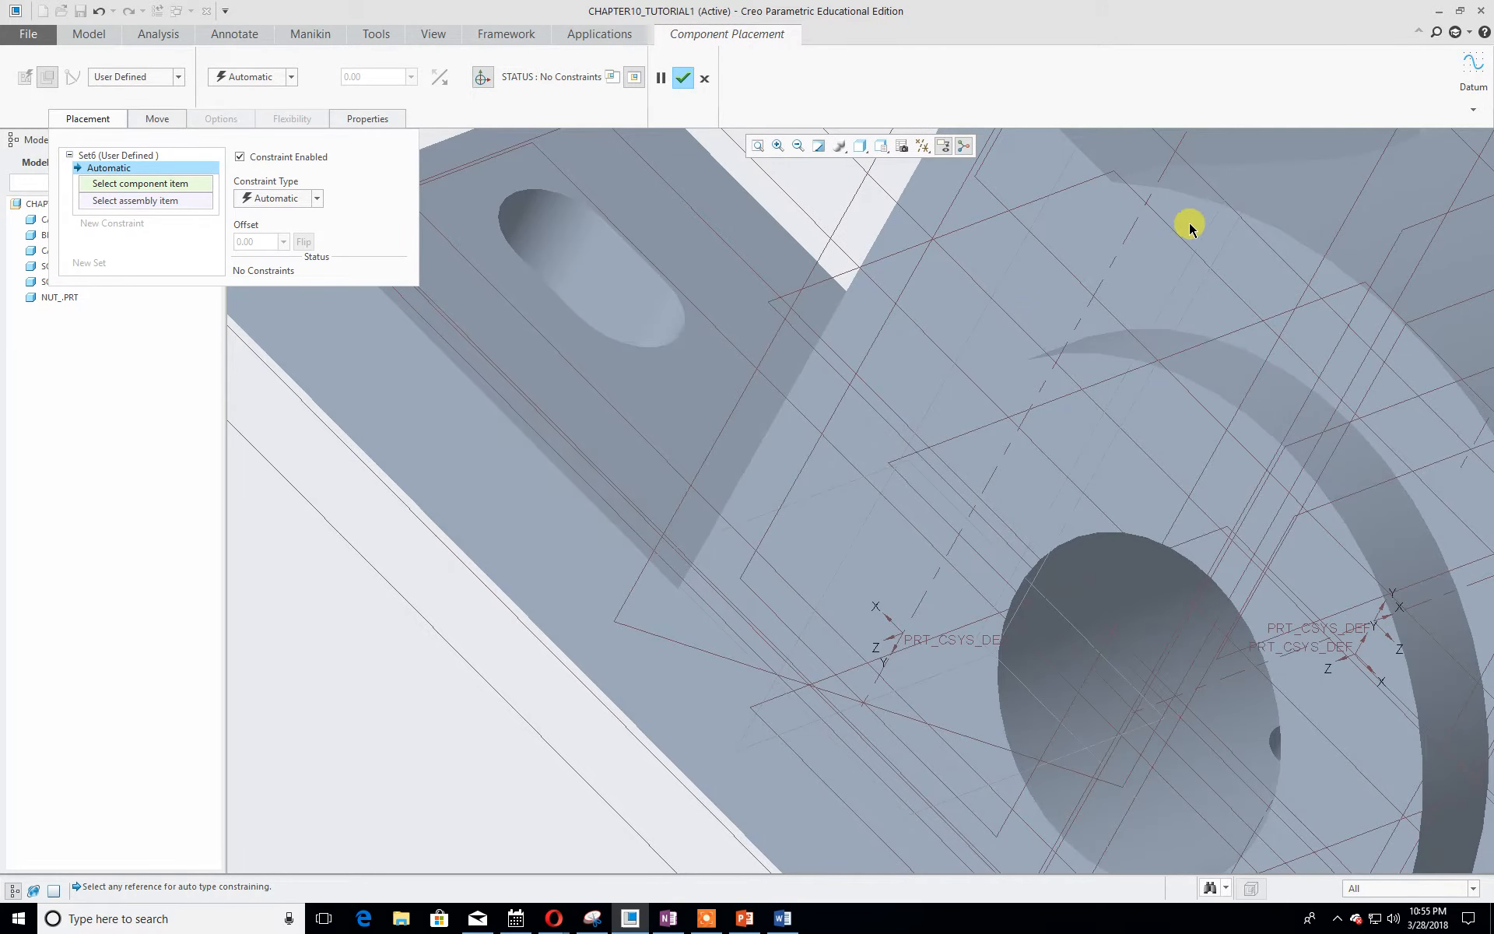
left_click(882, 147)
left_click(906, 161)
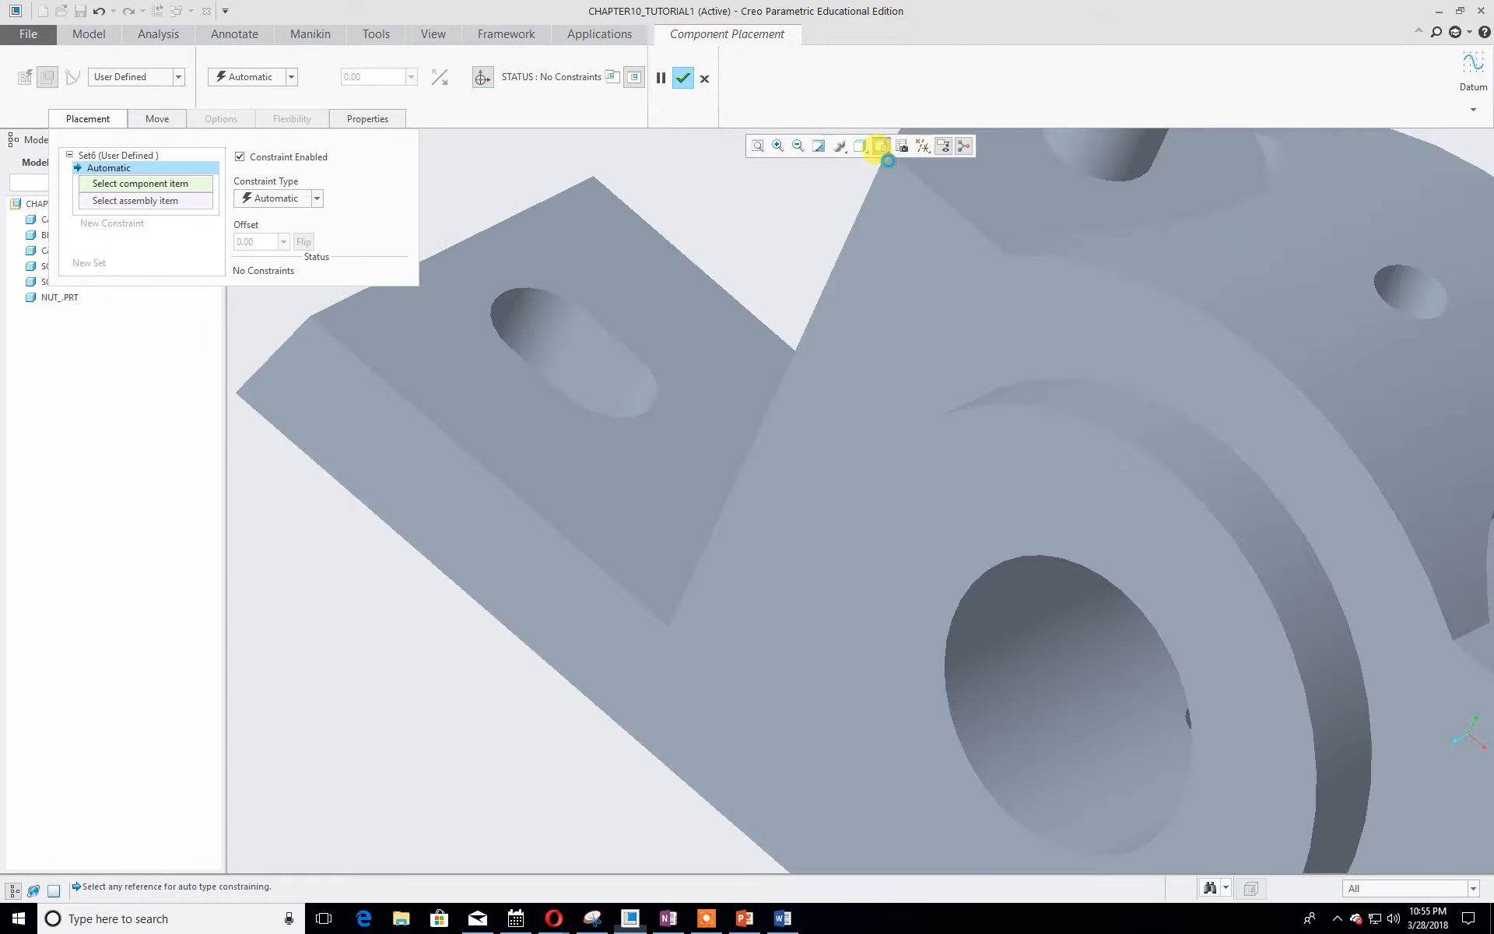
scroll(726, 352, "down", 3)
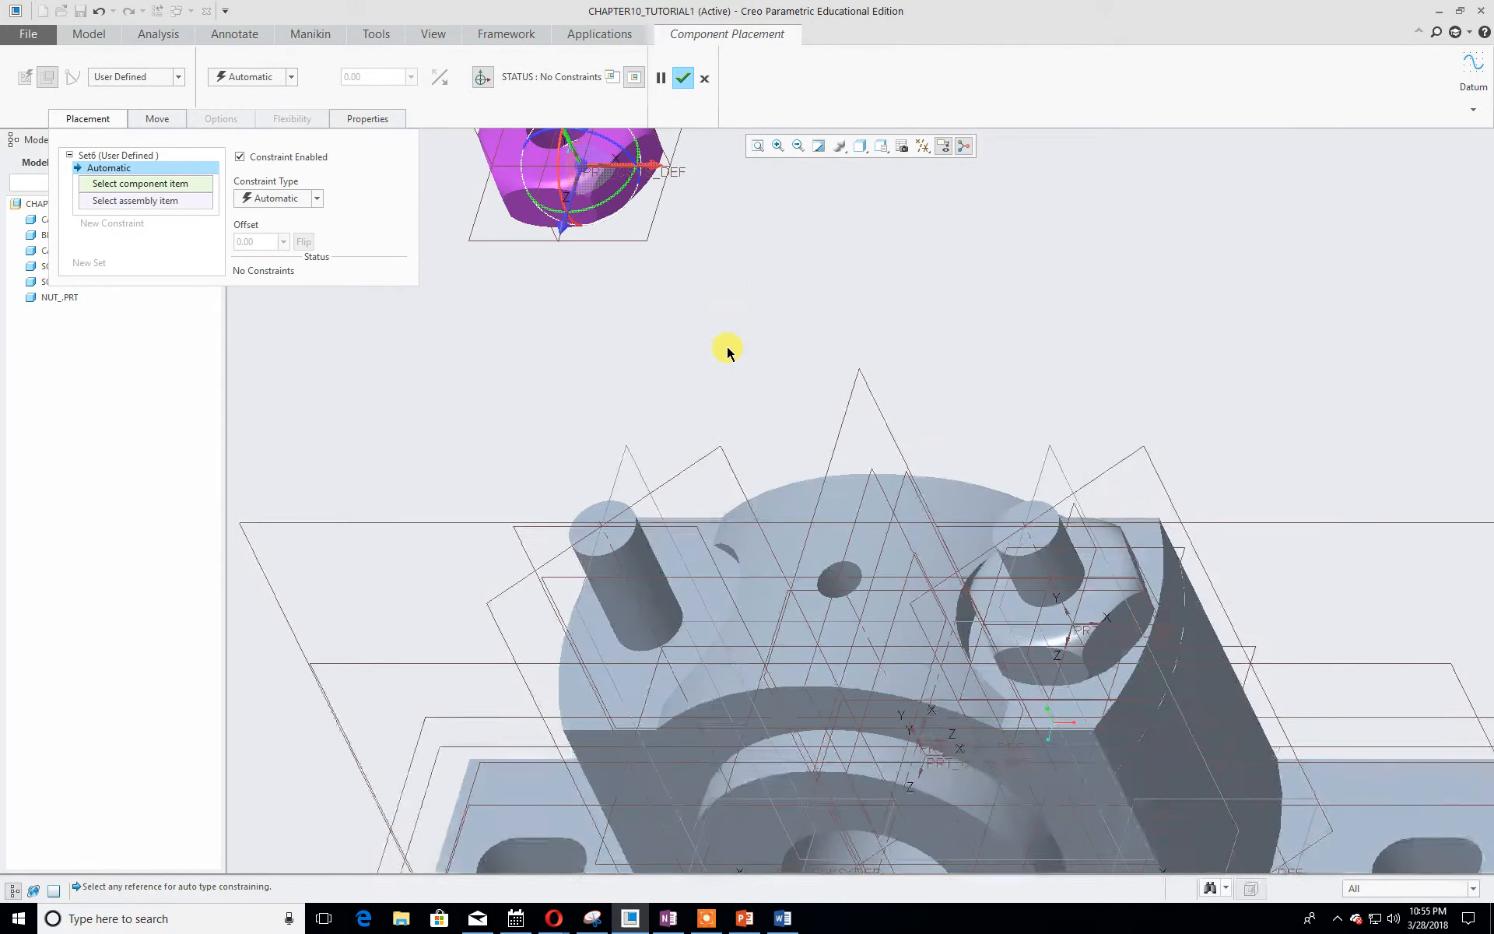
middle_click_drag(650, 355, 705, 656)
middle_click_drag(766, 511, 770, 442)
scroll(739, 592, "down", 4)
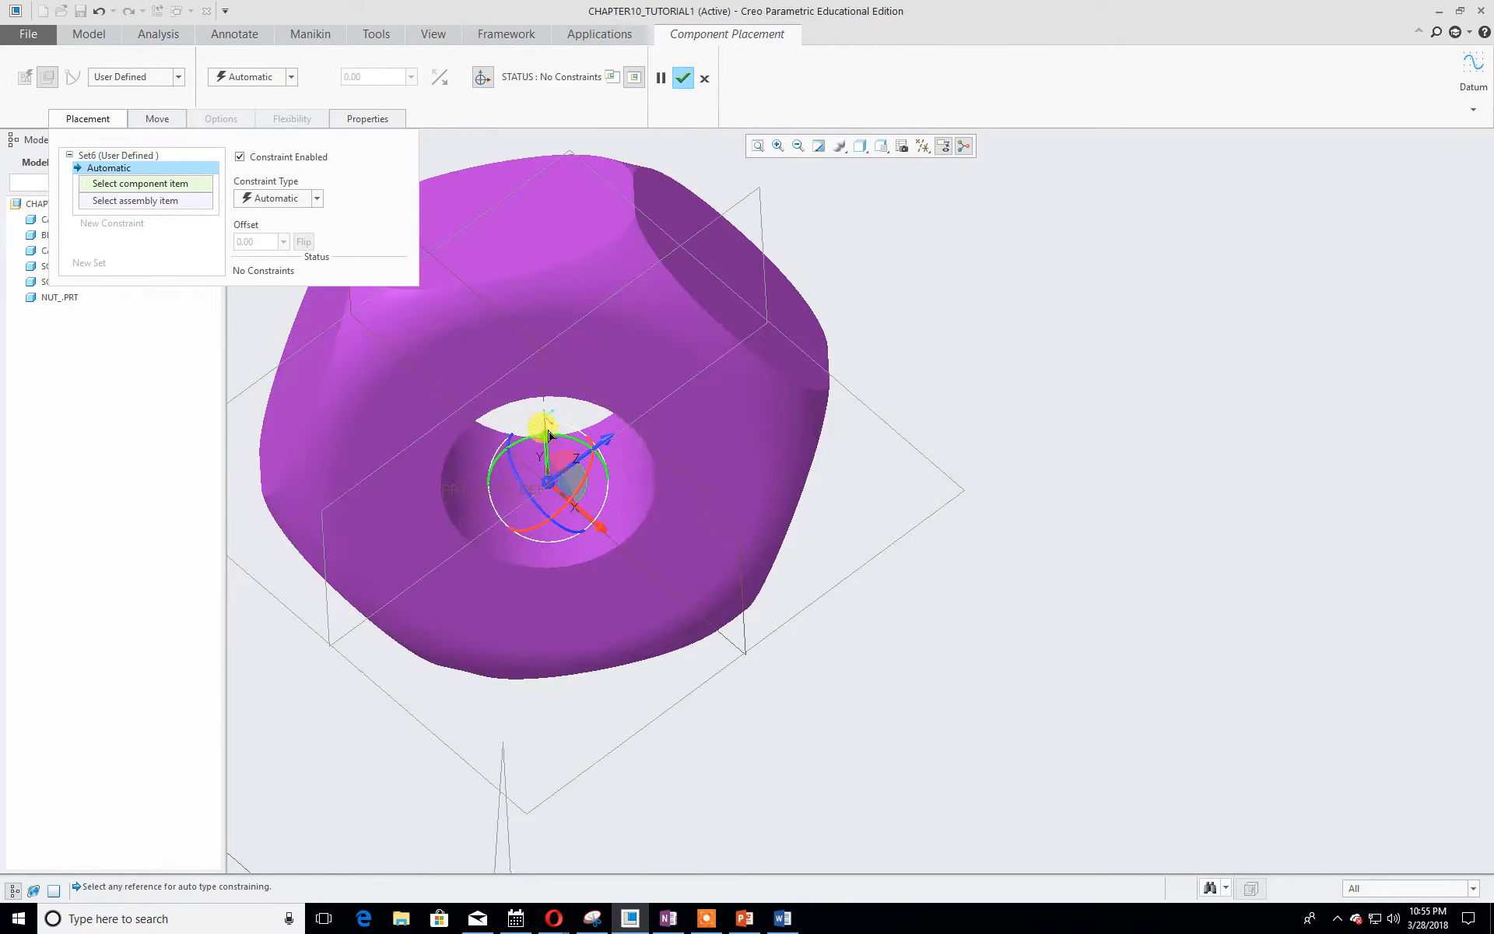
left_click(543, 401)
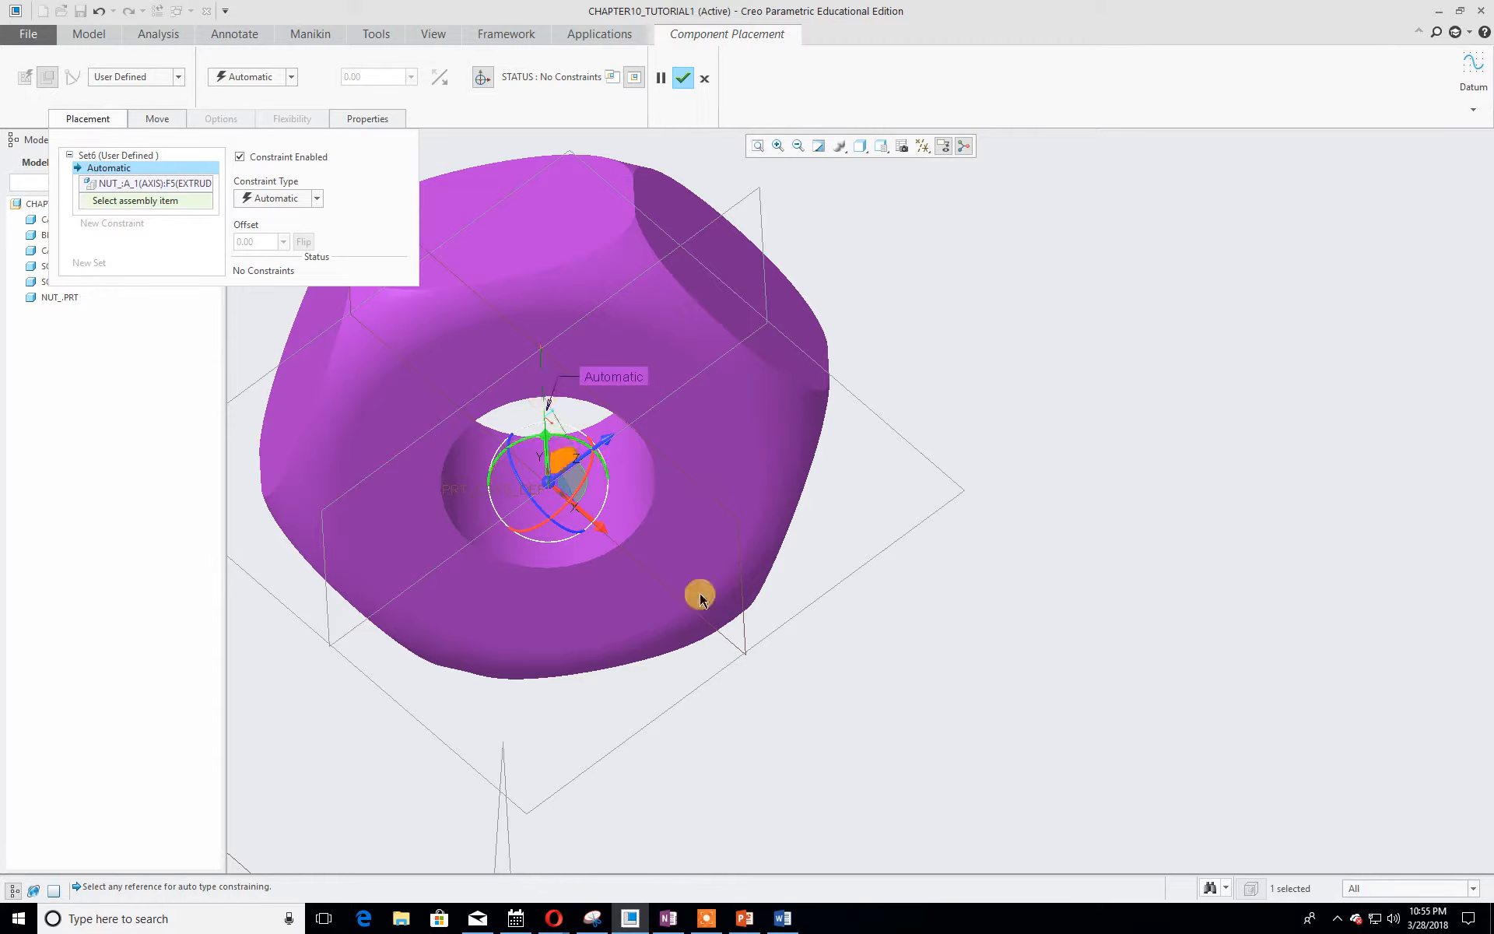
- Select the bare square-head bolt's shank axis as the assembly reference and set the constraint type to Coincident
scroll(848, 677, "up", 5)
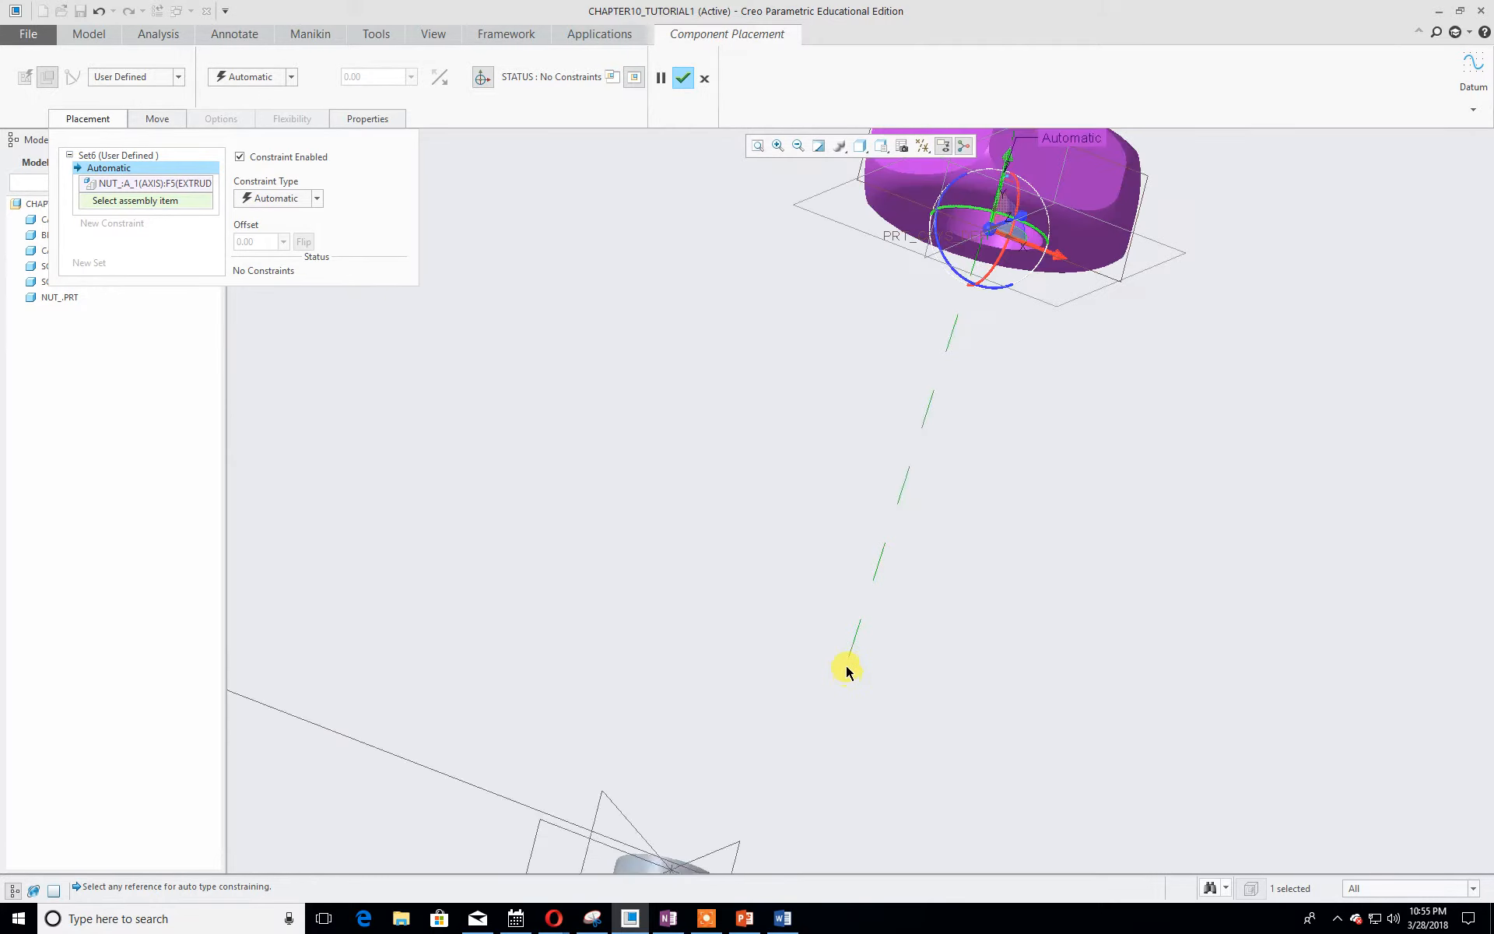
middle_click_drag(866, 632, 979, 691)
middle_click_drag(1123, 682, 950, 574, "ctrl")
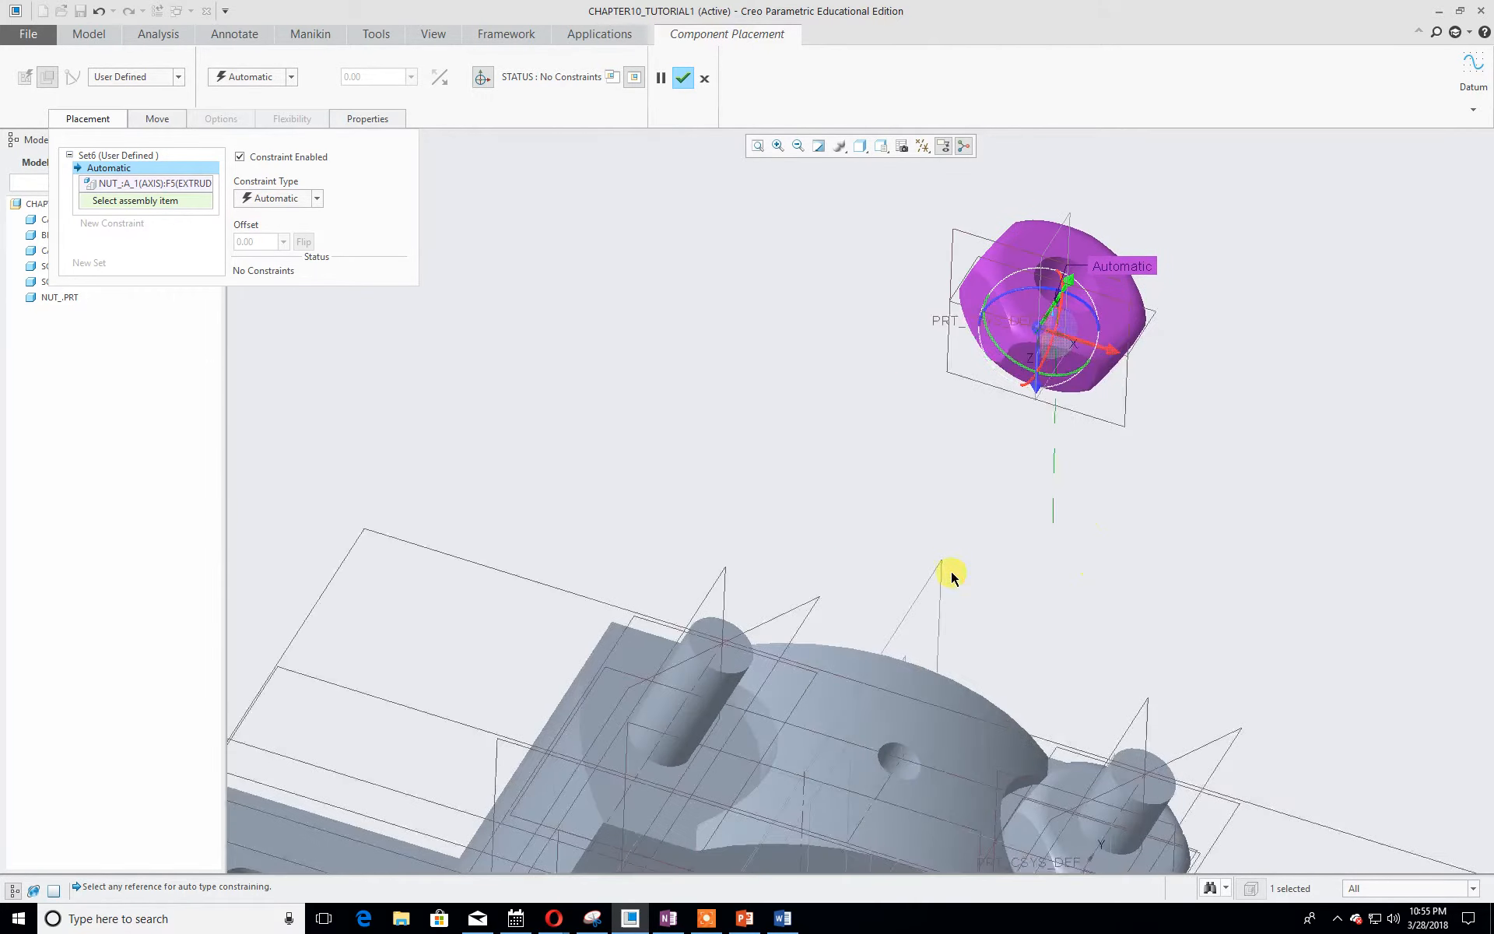
left_click(695, 684)
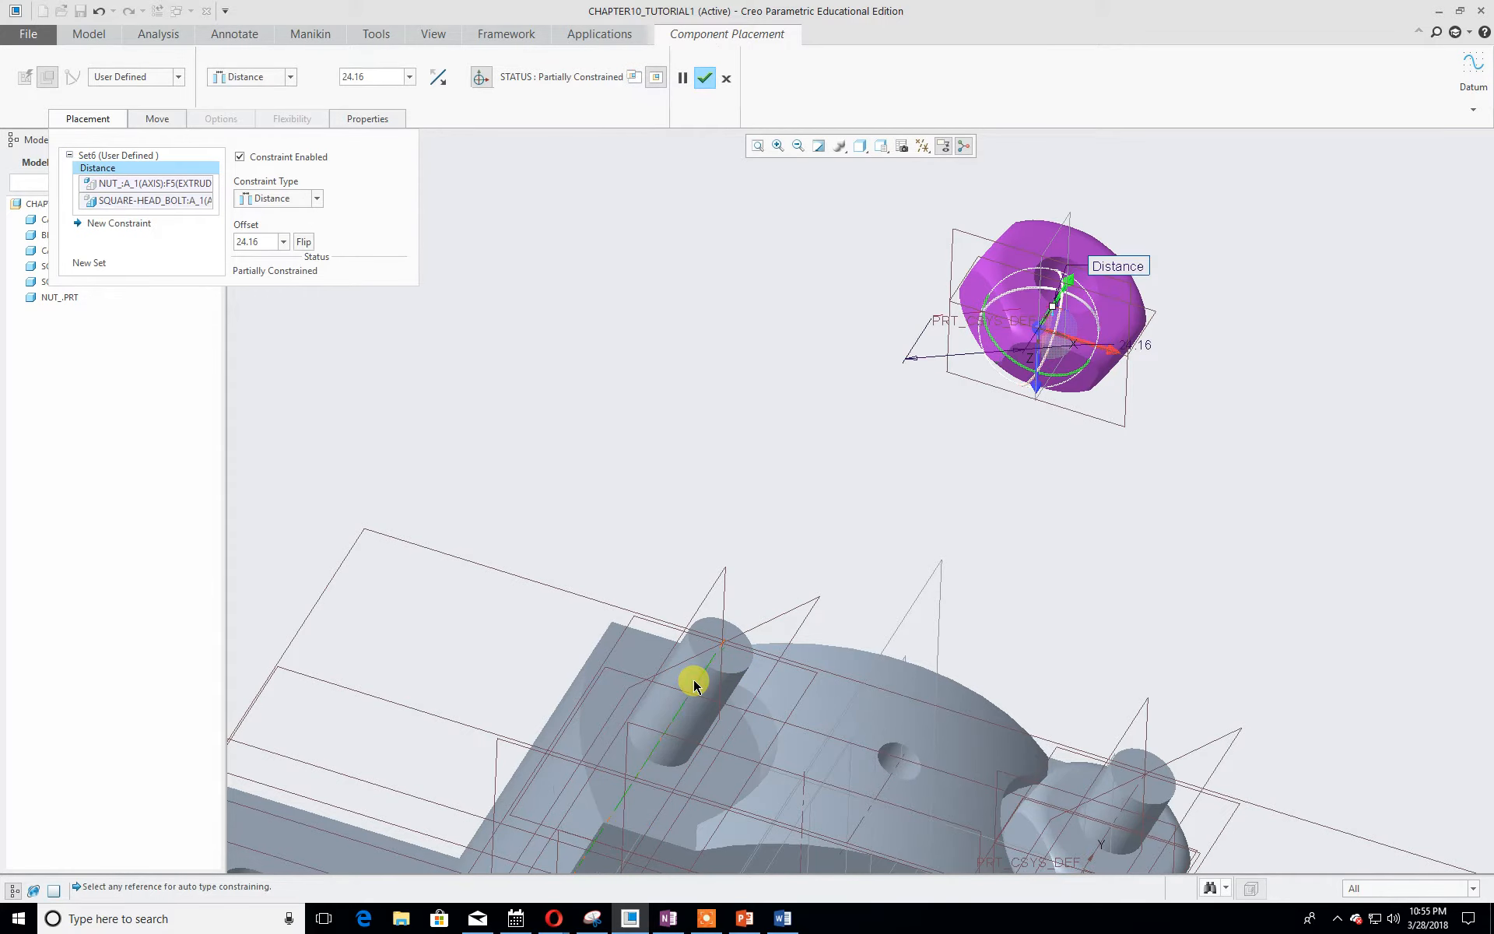
left_click(302, 199)
left_click(286, 251)
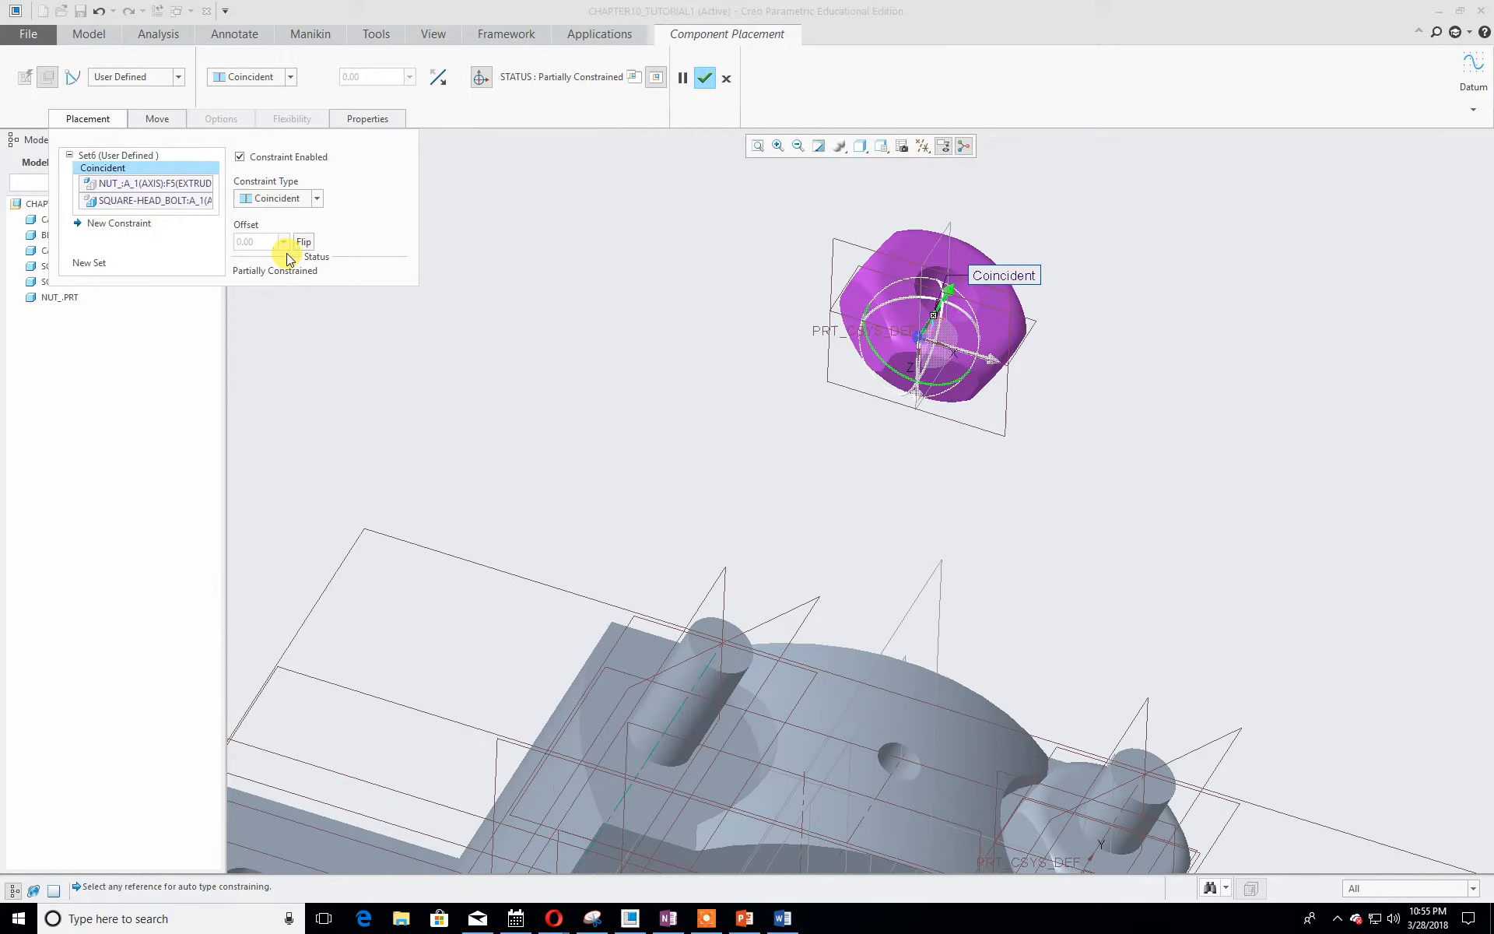
- Add a second constraint that pairs the cap's flat bolt seat with the underside of the second nut
middle_click_drag(983, 531, 990, 495)
scroll(992, 494, "up", 3)
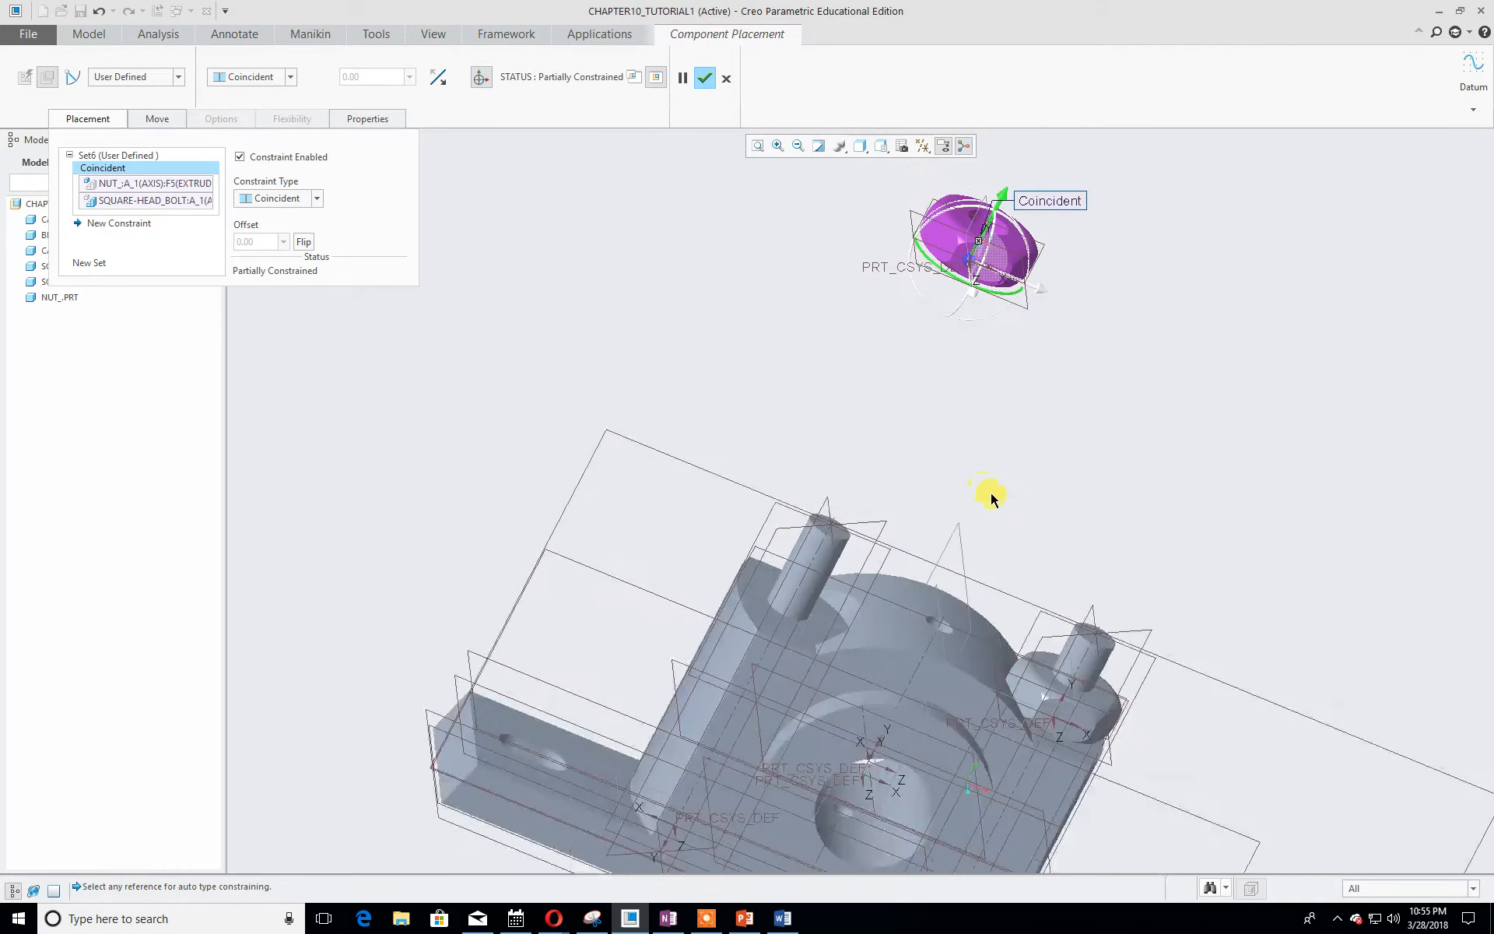
left_click(129, 226)
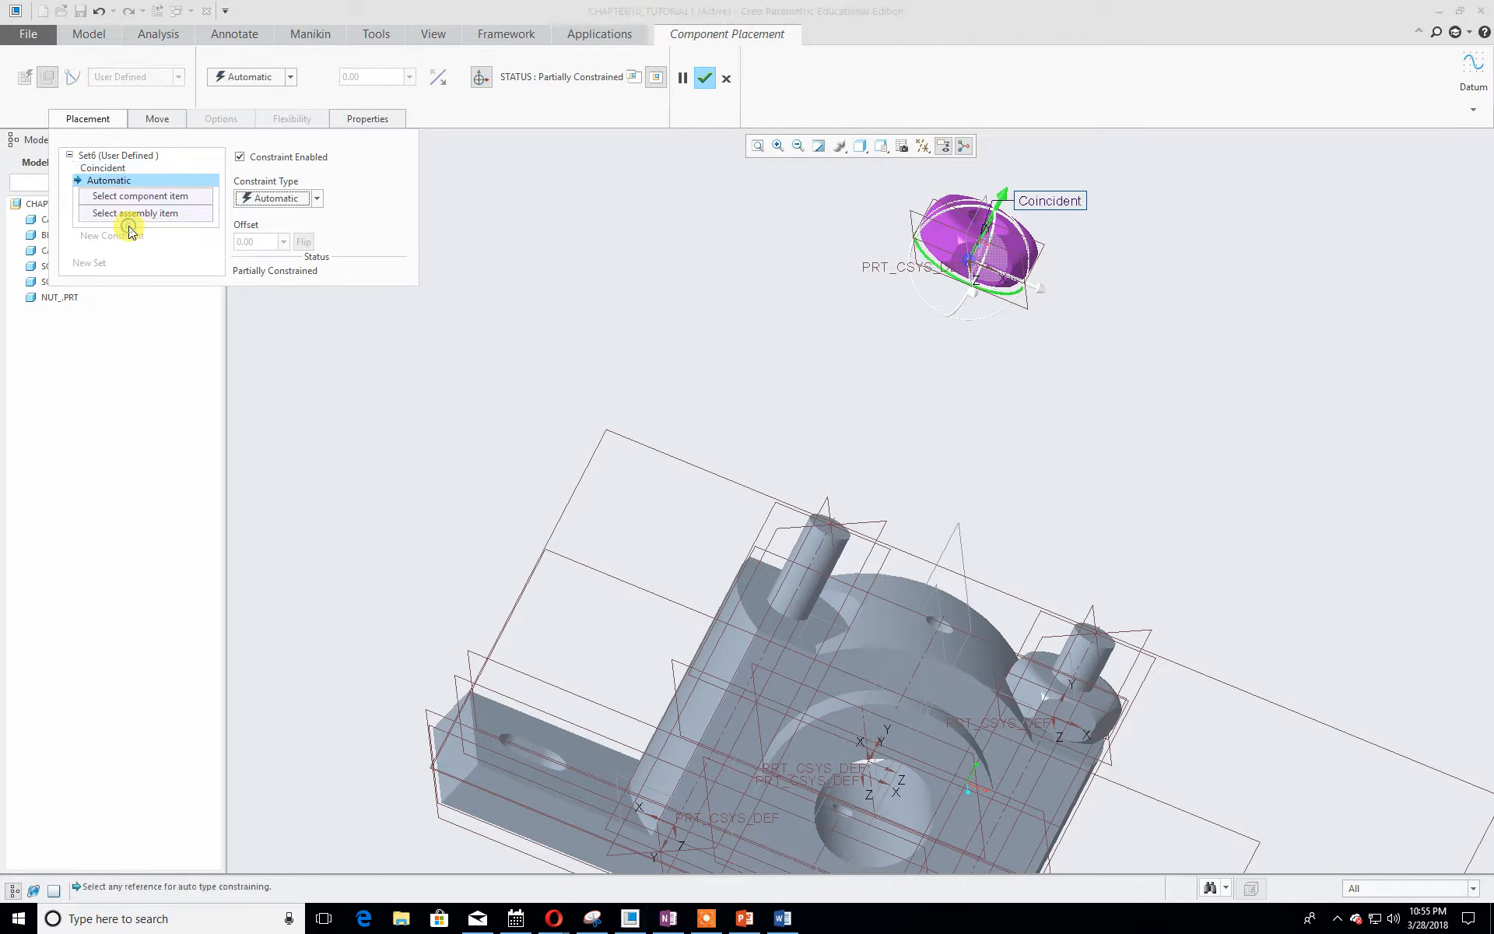
left_click(755, 615)
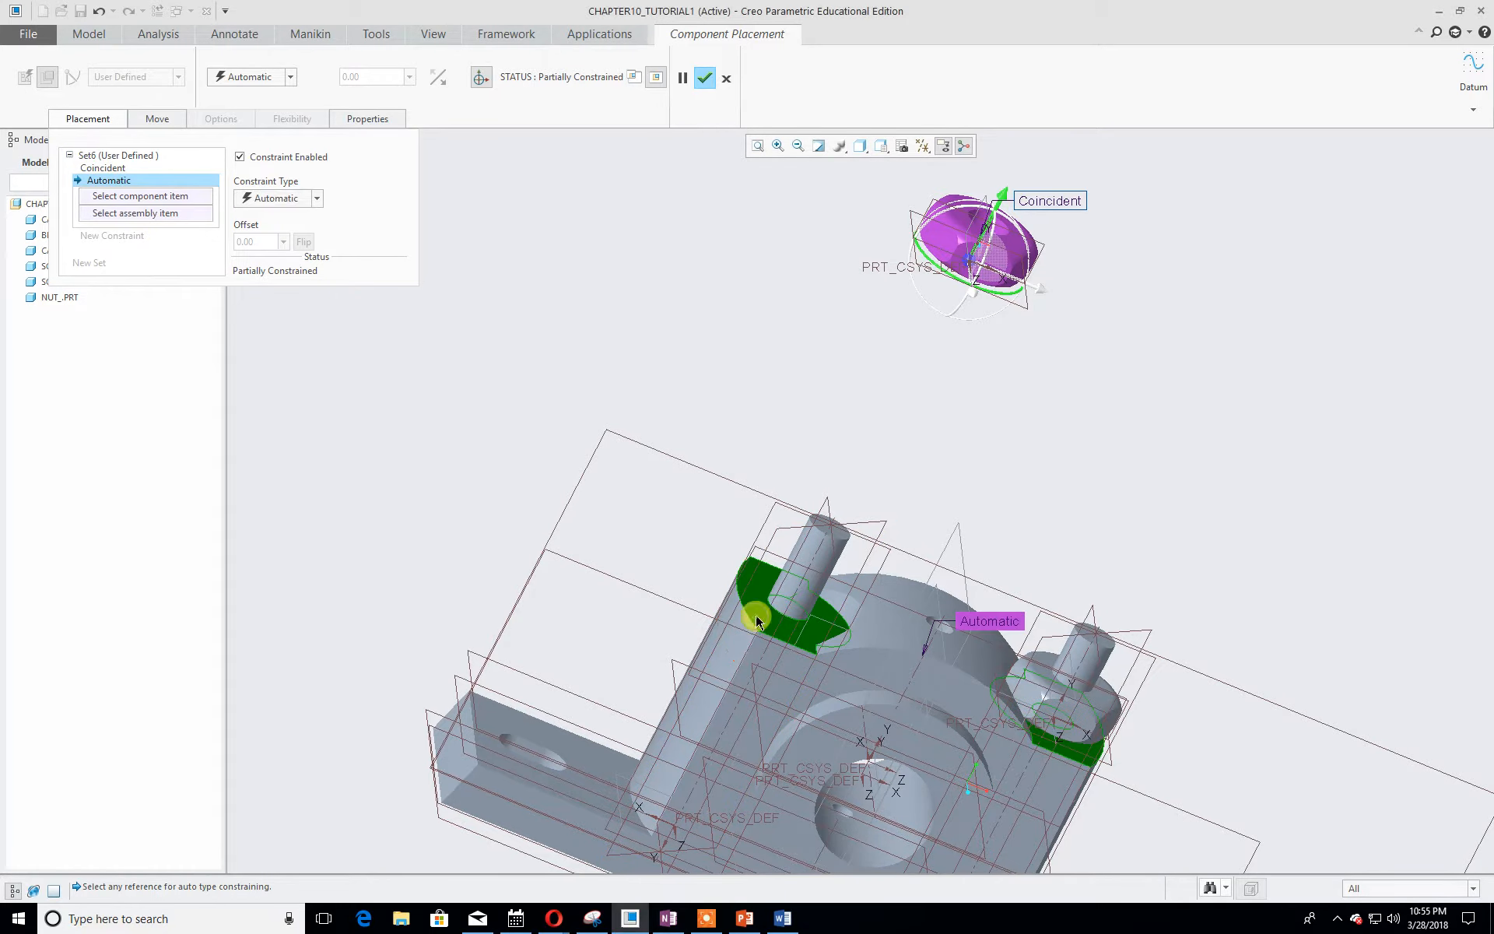
mouse_move(1144, 407)
middle_mouse_down()
mouse_move(1221, 349)
mouse_move(1024, 256)
middle_mouse_up()
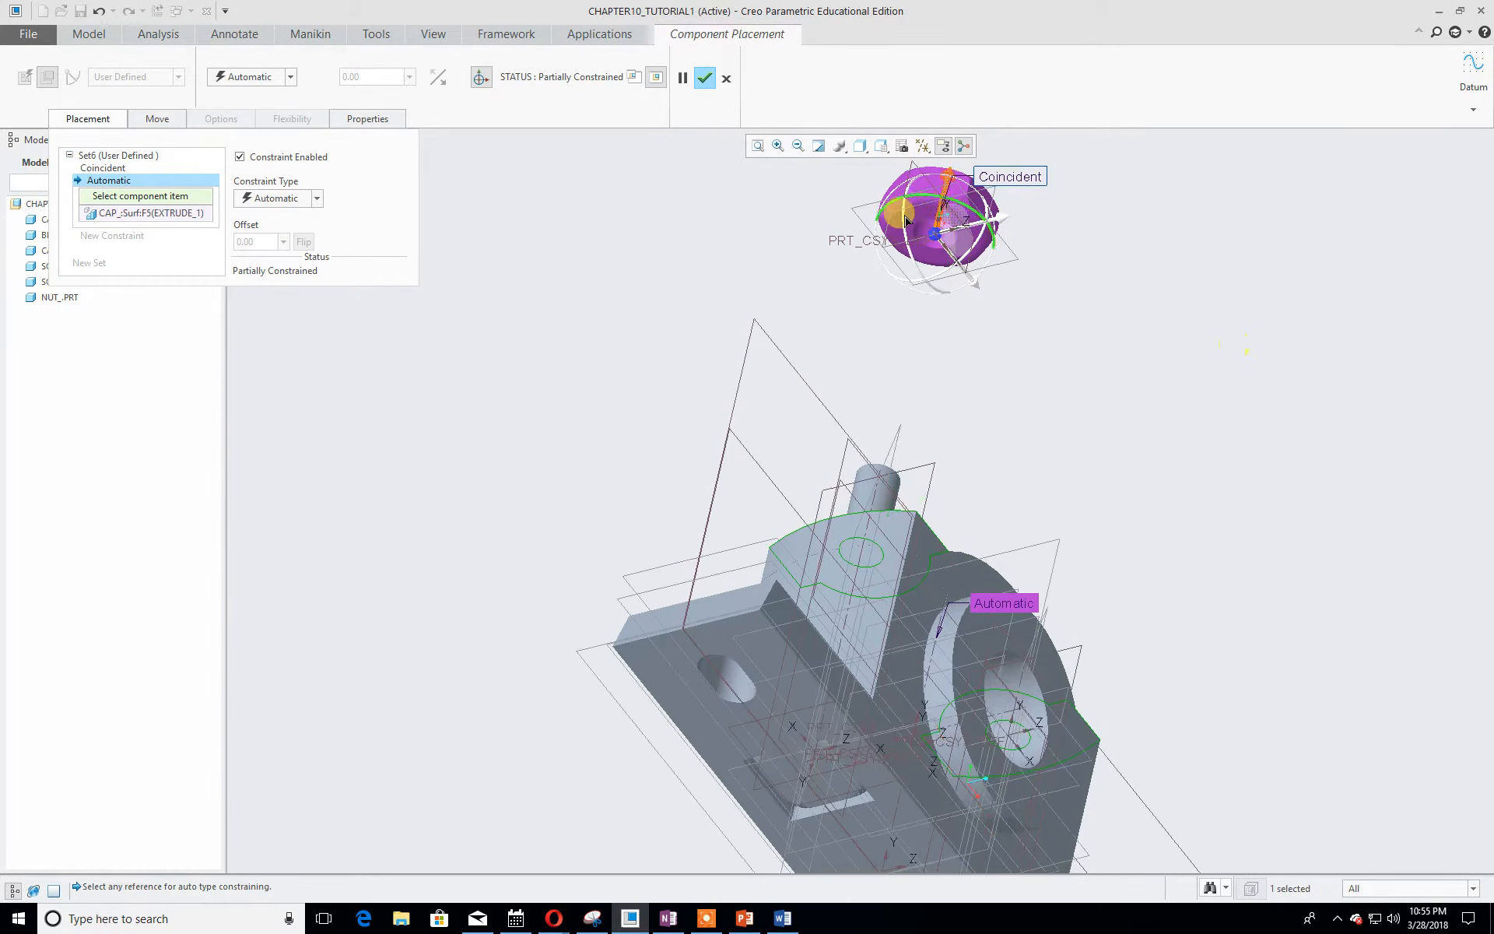
left_click(938, 256)
middle_click_drag(1110, 289, 1030, 335)
middle_click_drag(1123, 369, 1062, 410, "shift")
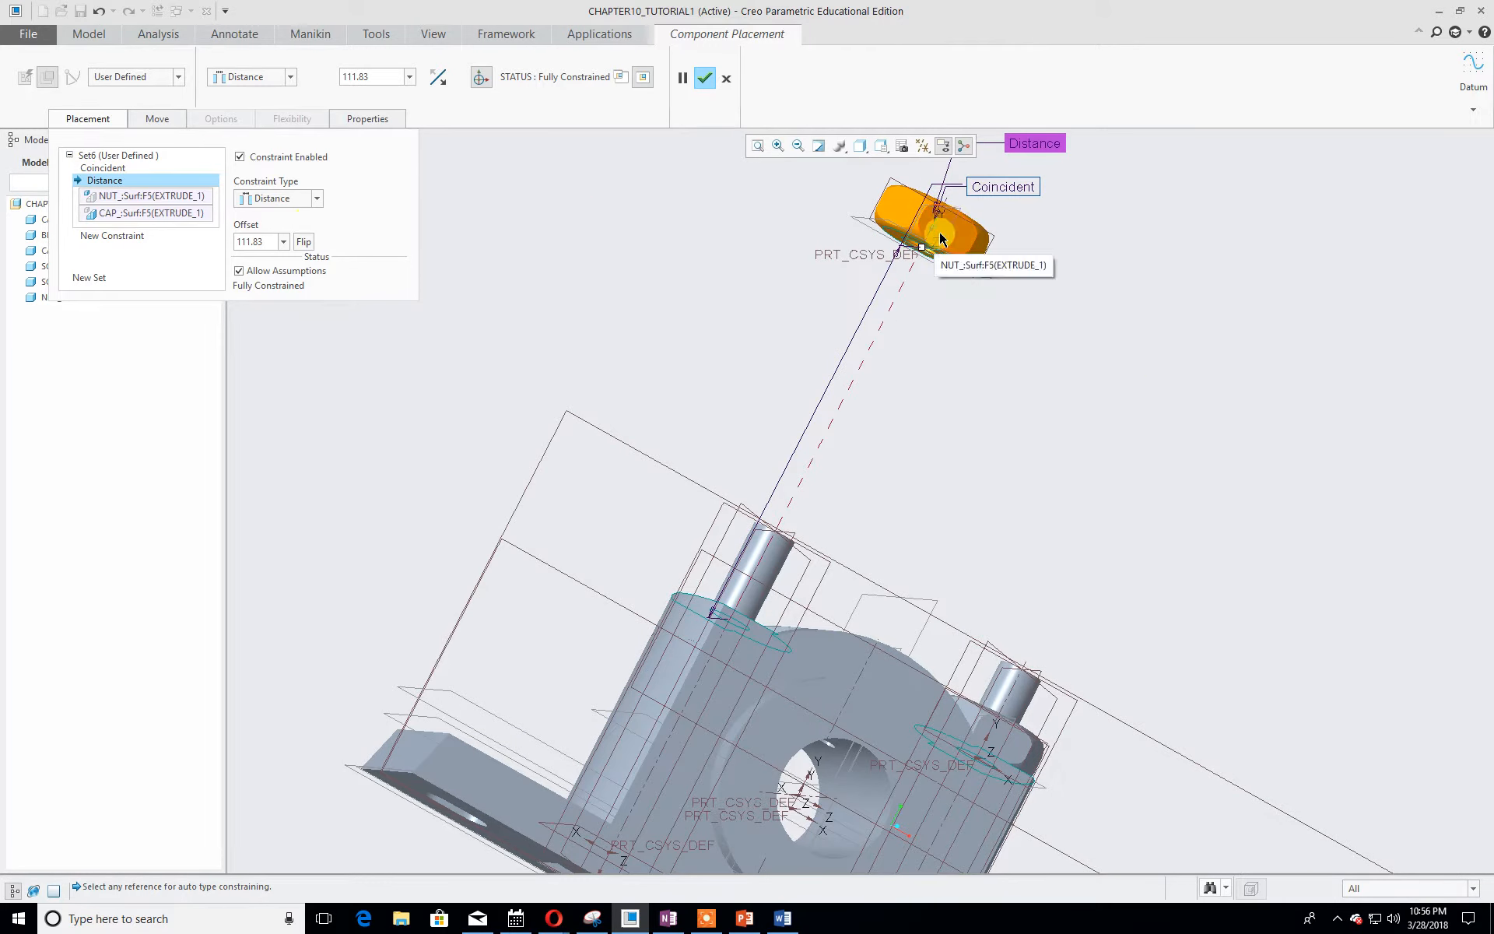
- Set the constraint between the second nut's underside and the cap seat to Coincident and finish placing the nut
left_click(314, 197)
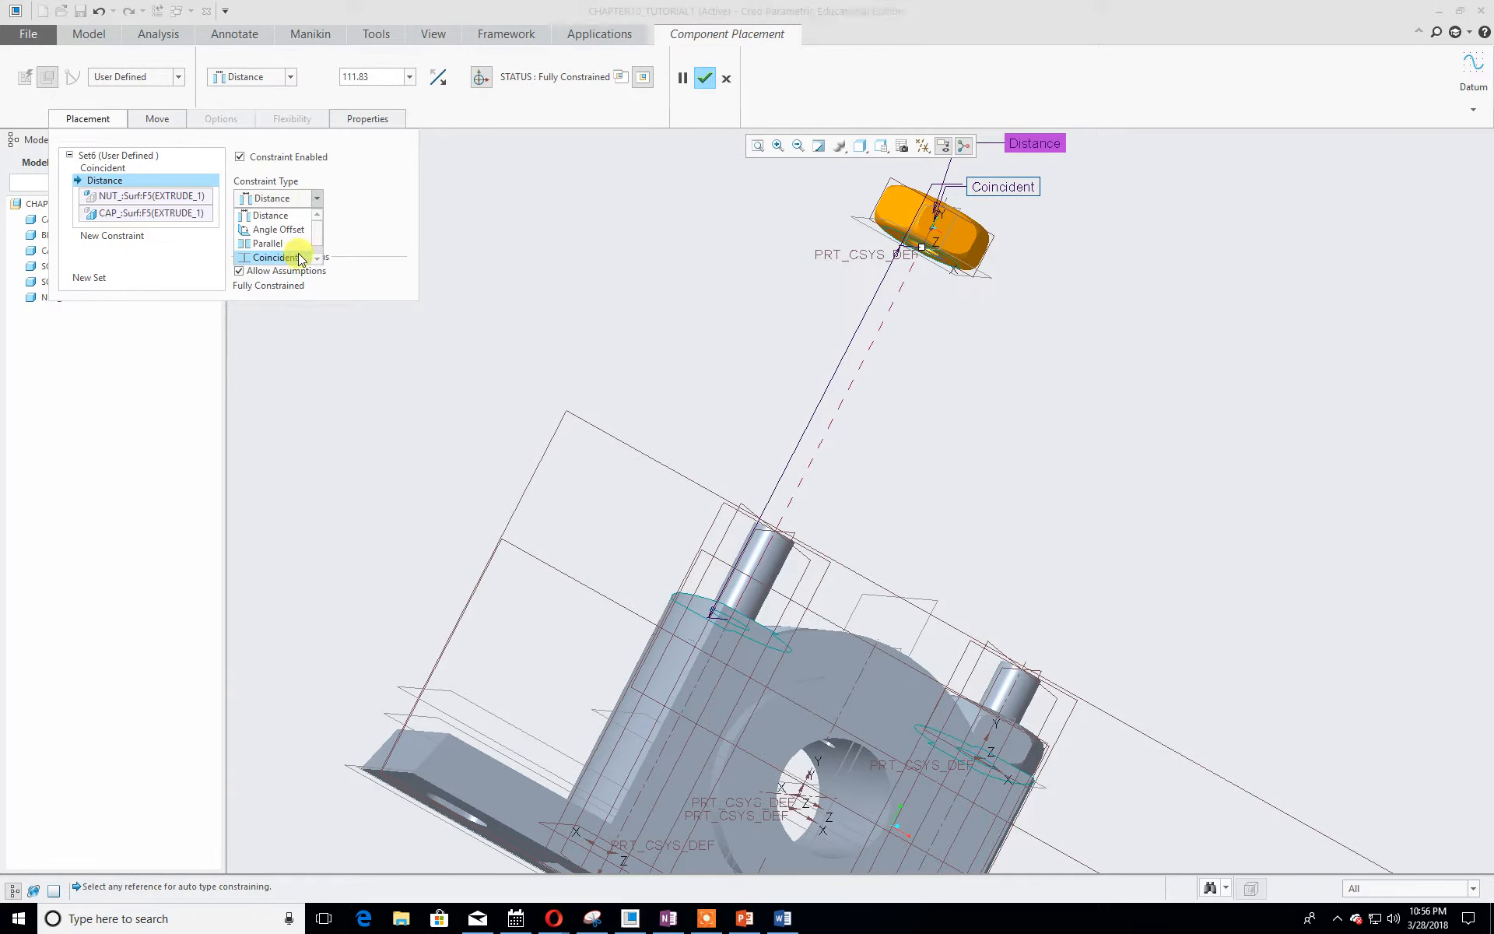
left_click(274, 257)
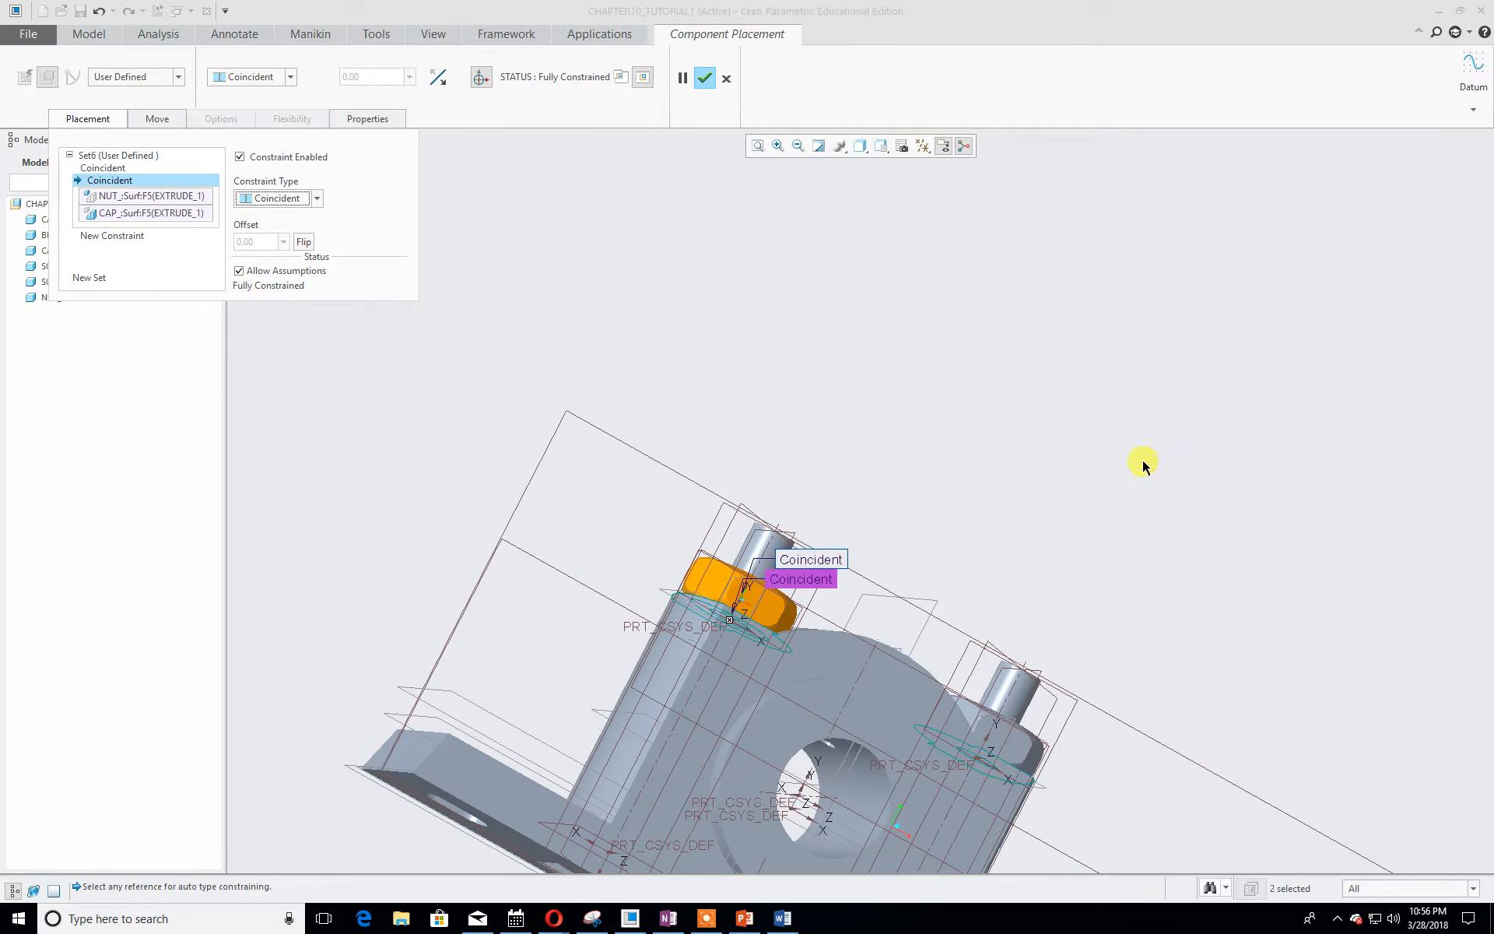
middle_click_drag(1137, 452, 1028, 461)
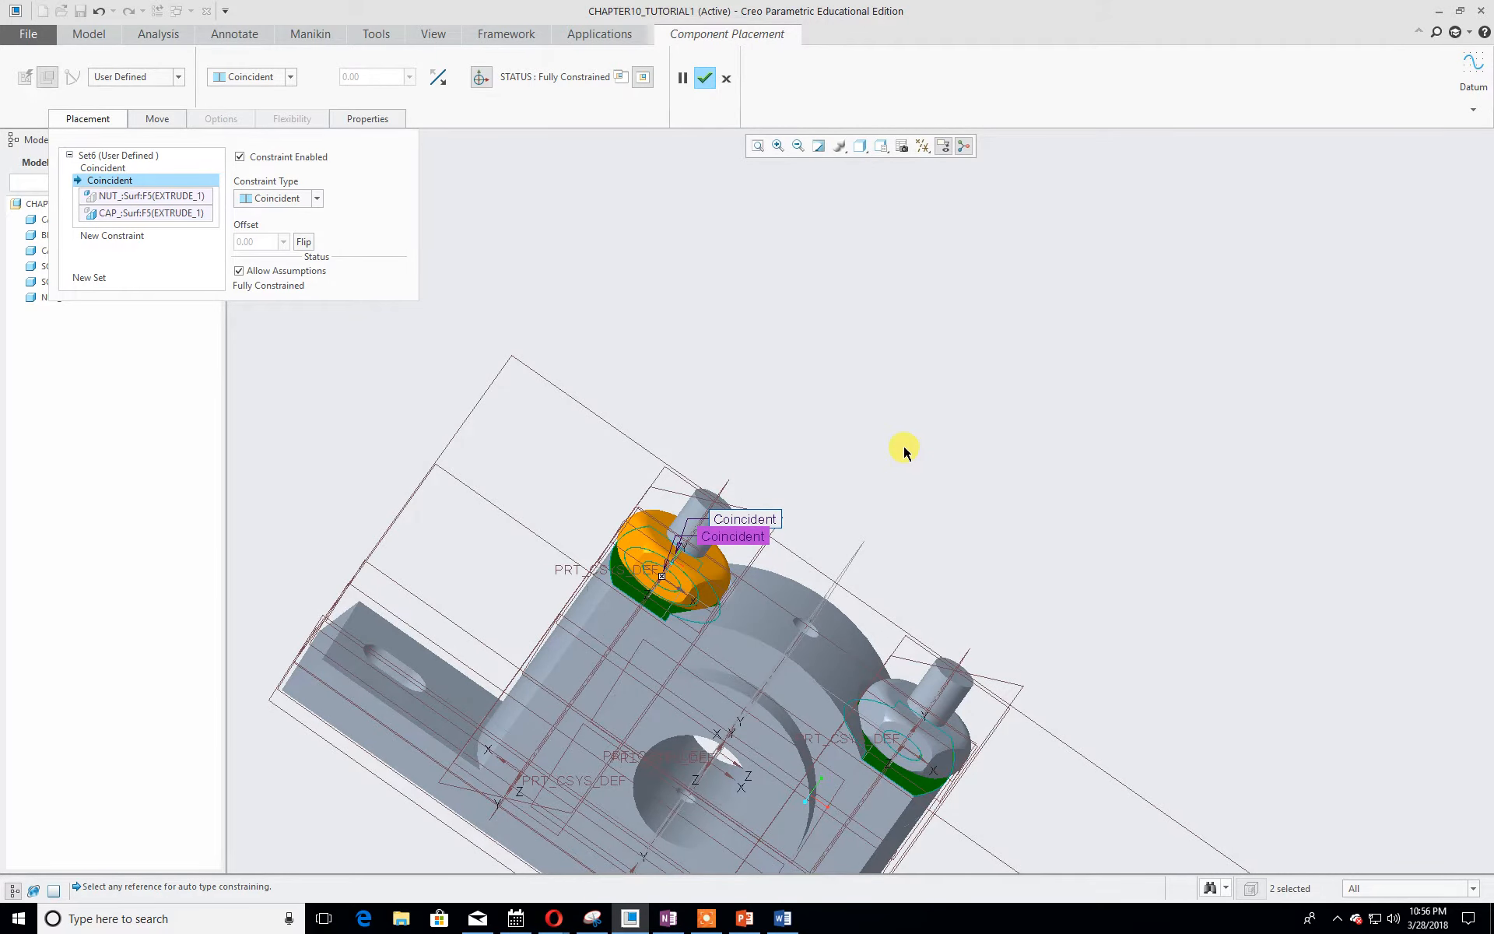
right_click(629, 597)
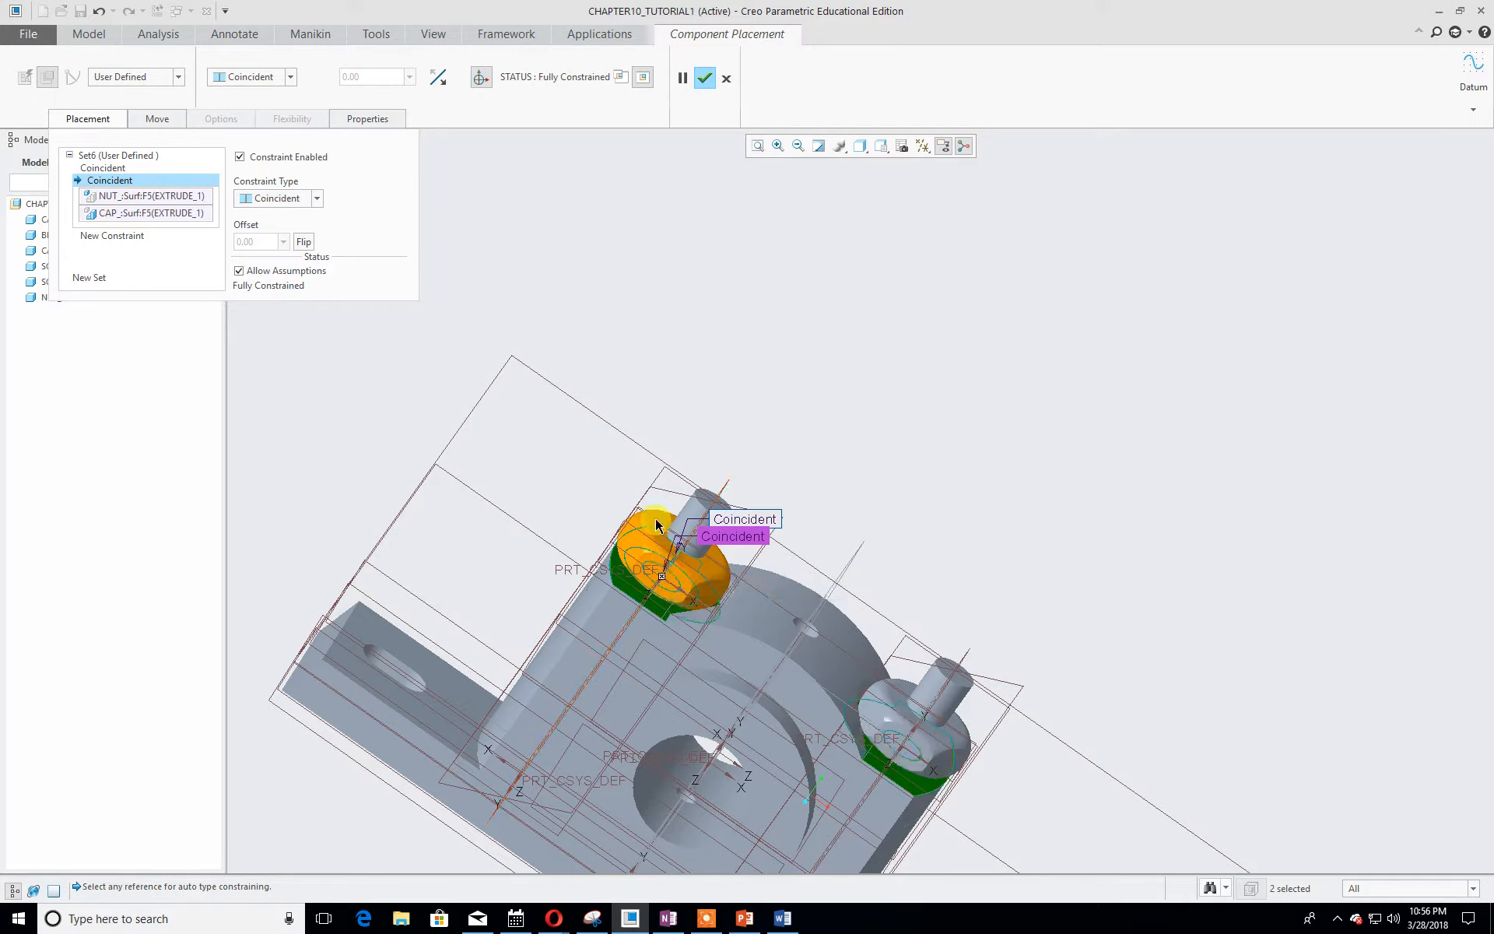
left_click(706, 78)
- Restore the standard orientation and bring lock-nuts.prt into the assembly as a new component
left_click(881, 147)
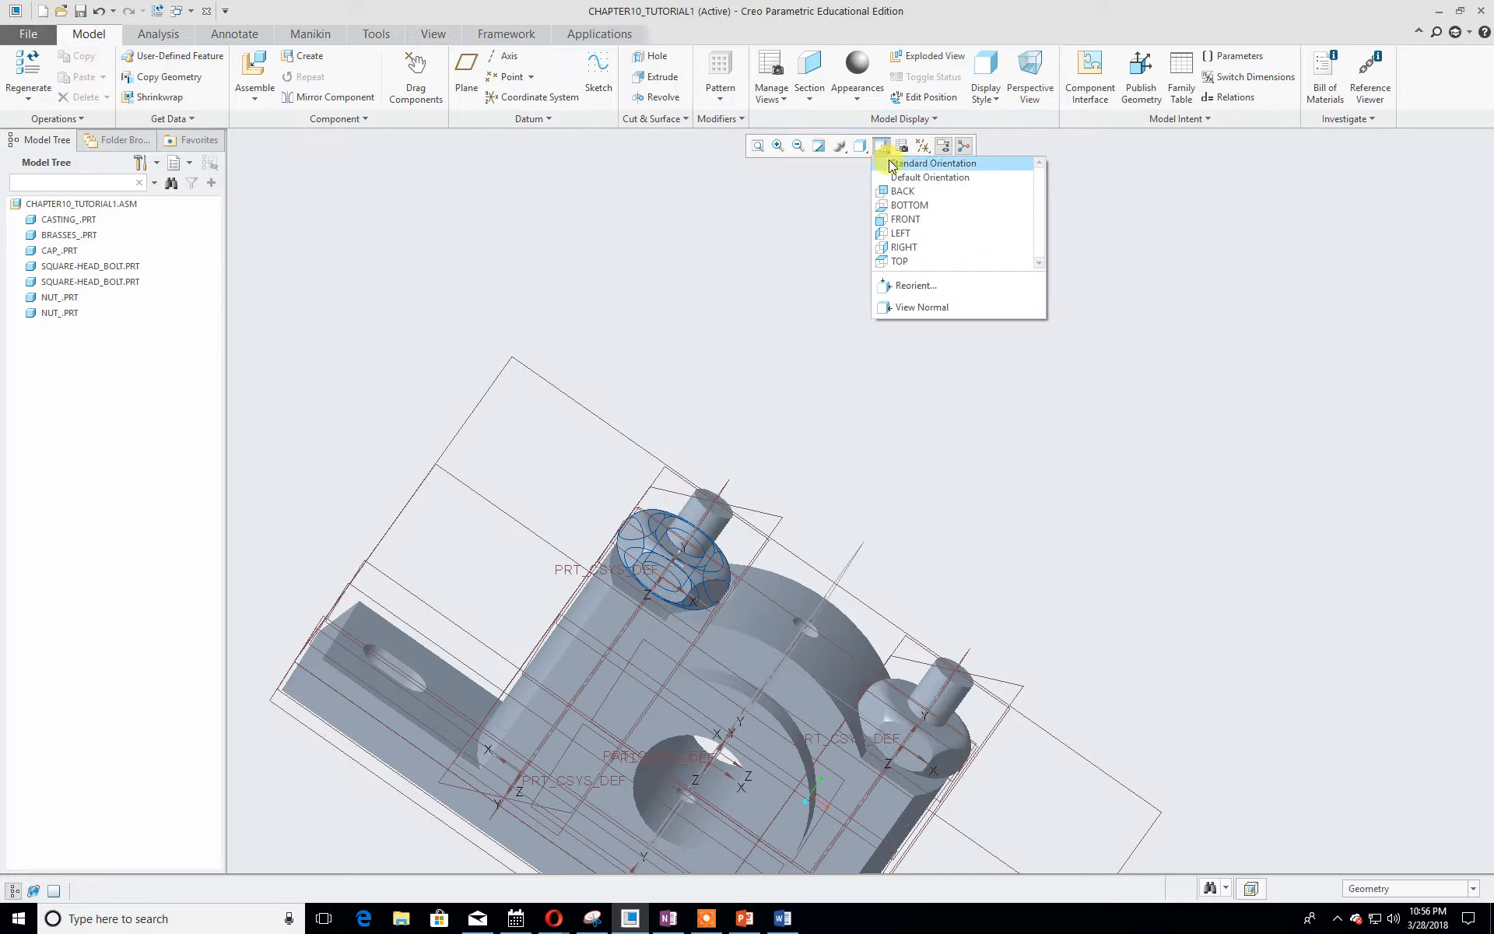
left_click(890, 163)
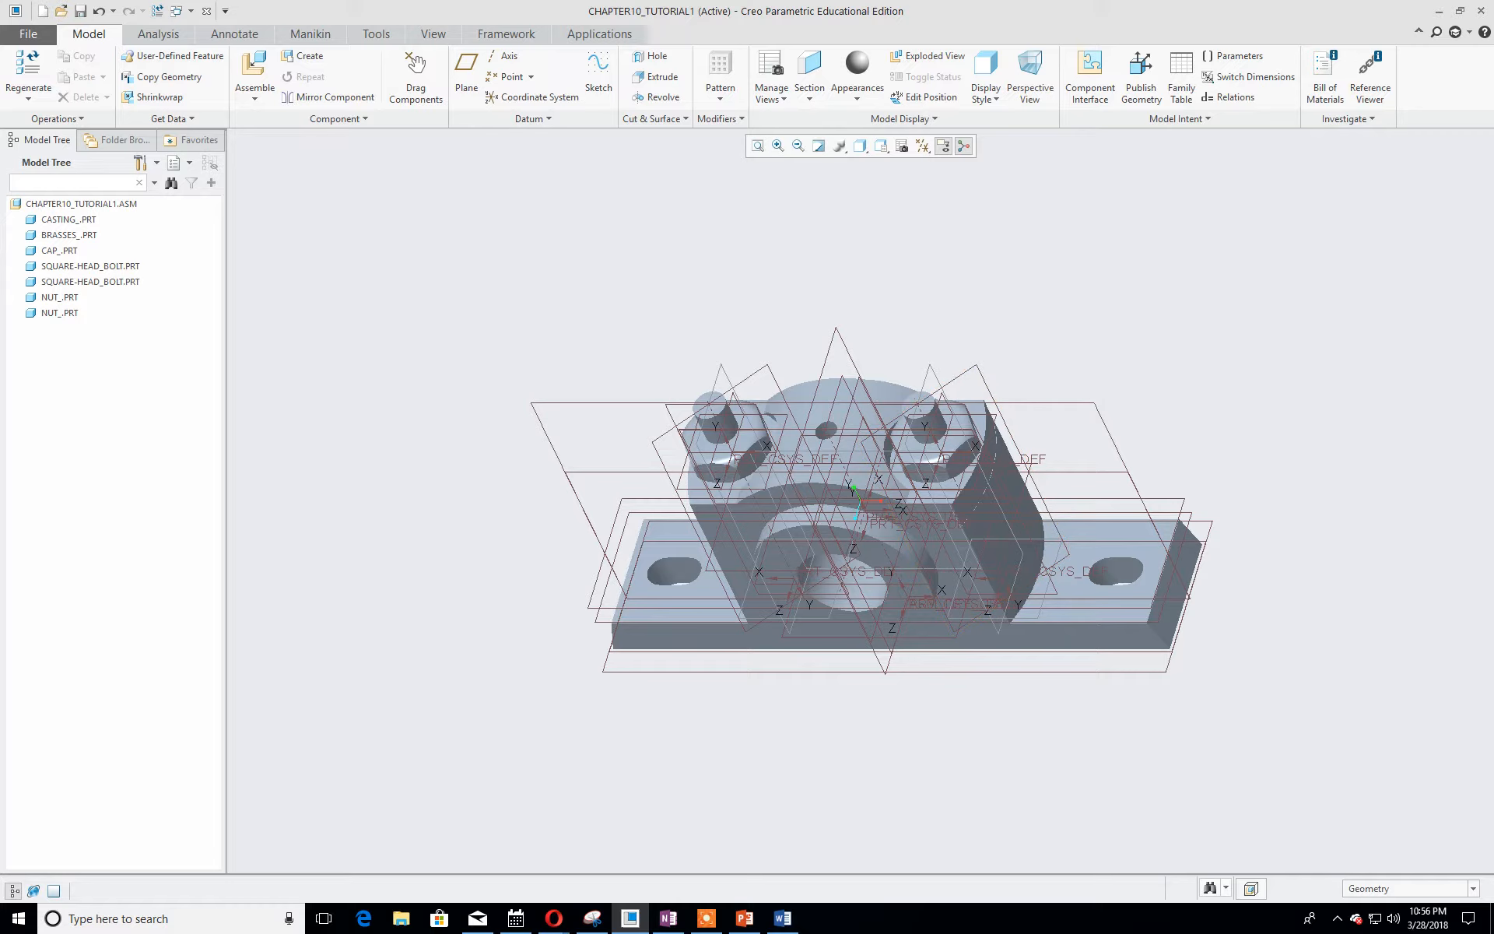
left_click(250, 70)
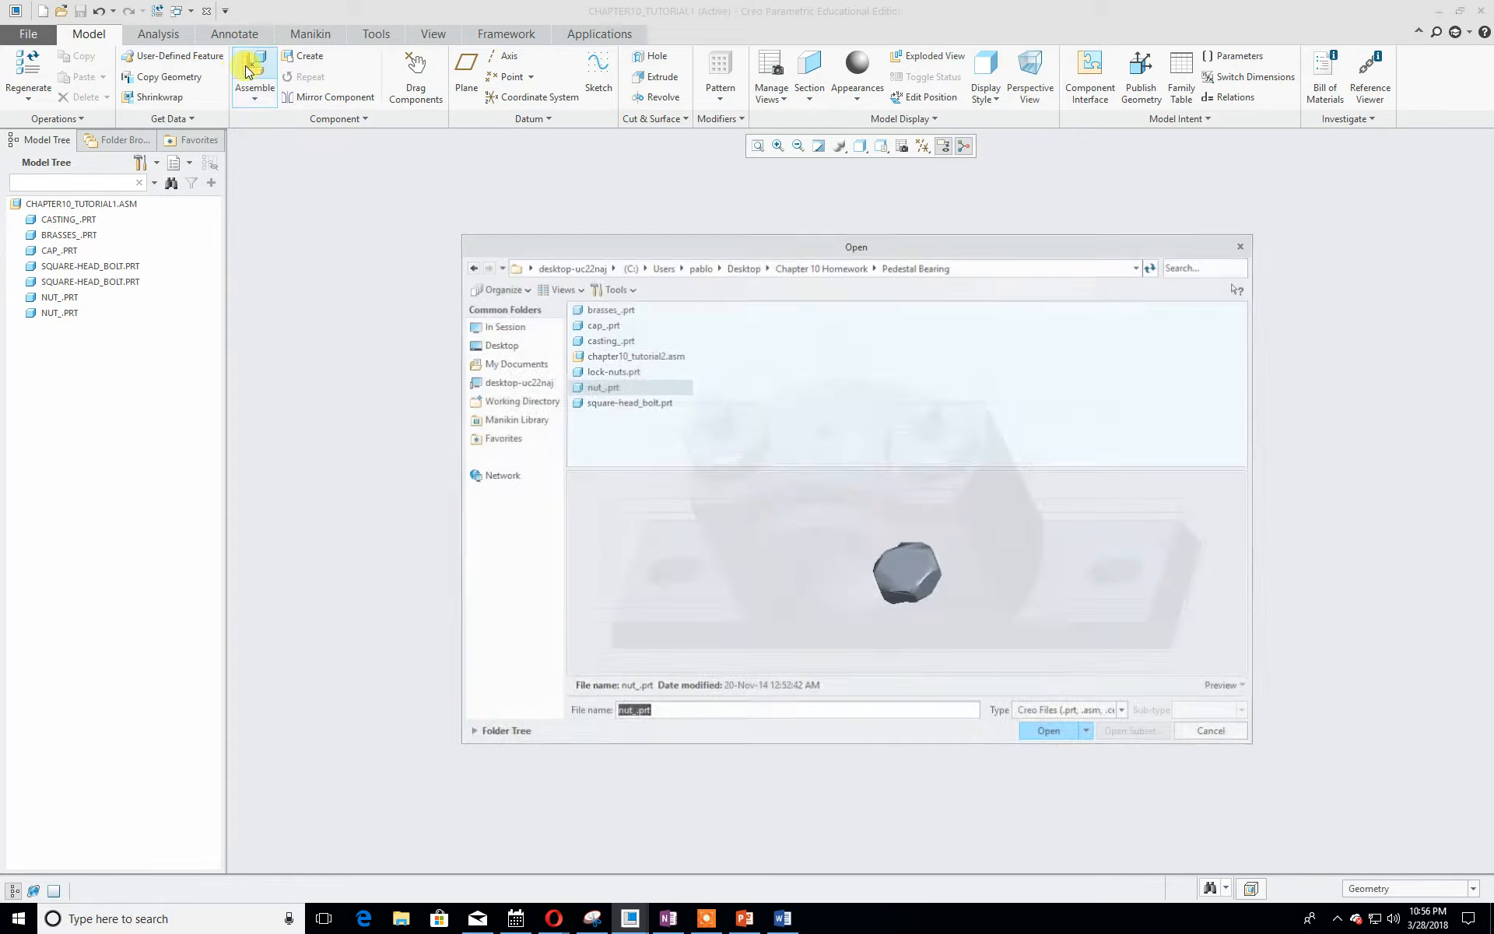
left_click(613, 372)
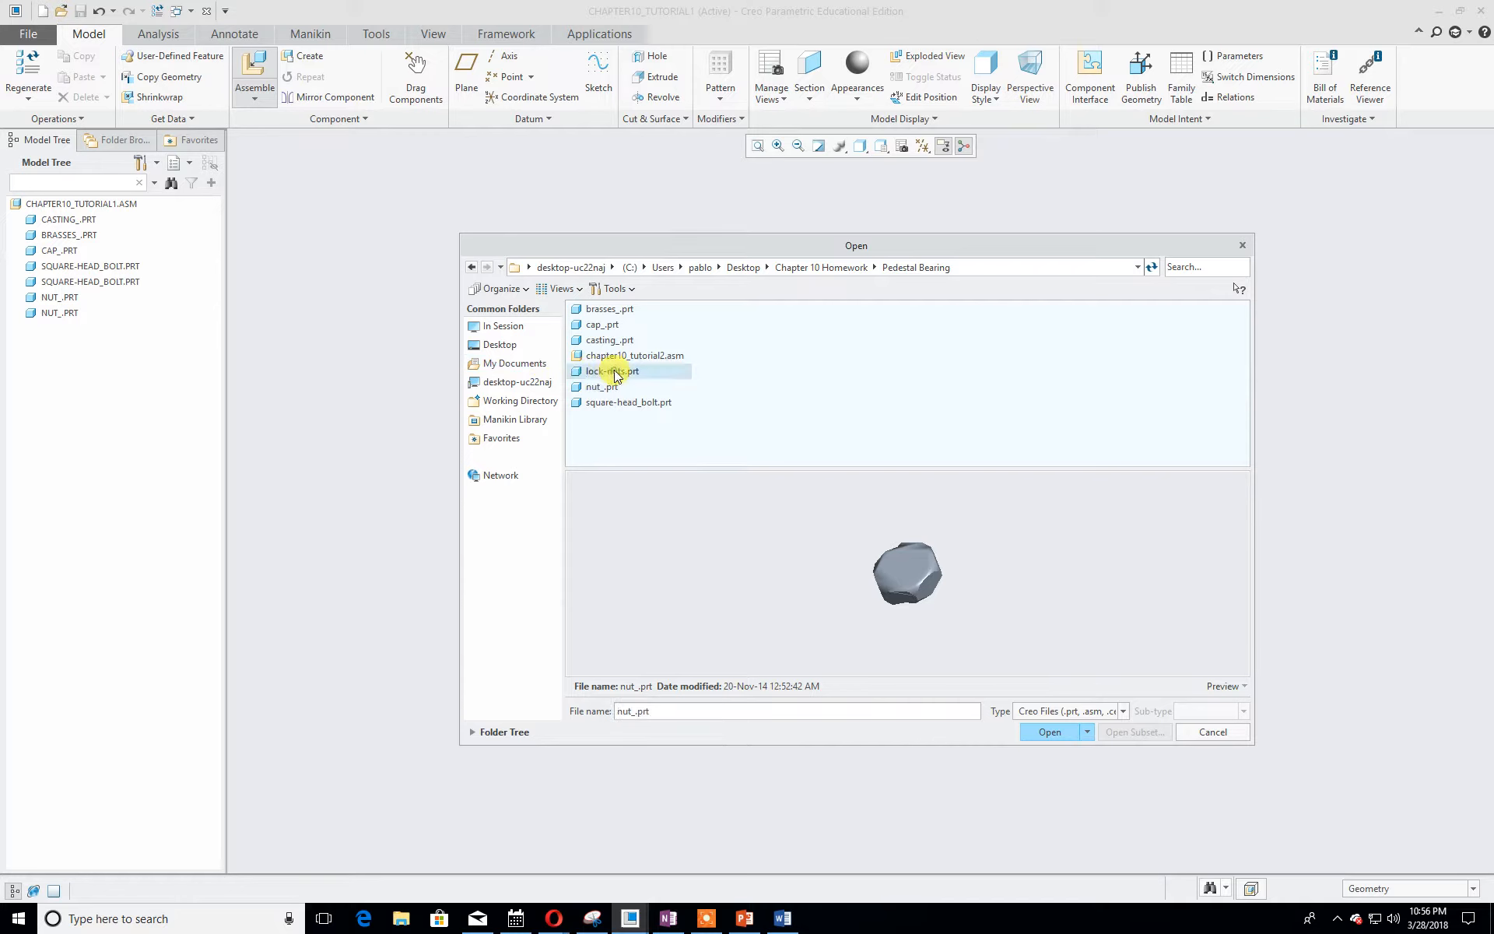
left_click(1050, 731)
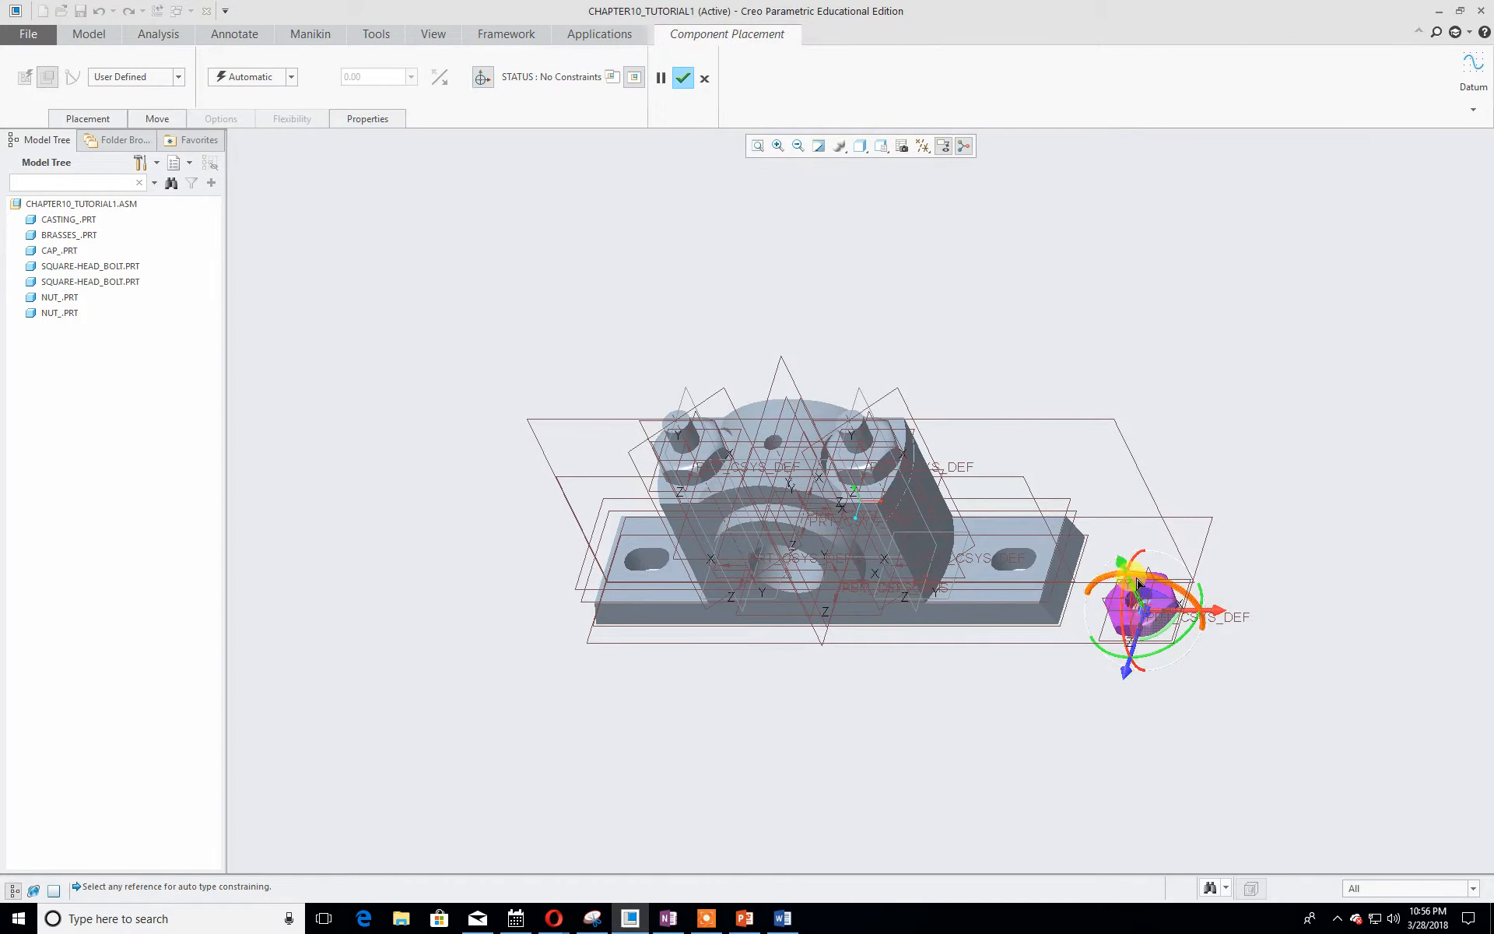
- Move the lock nut from beside the casting to above the cap, between the two bolts
left_click_drag(1120, 562, 993, 243)
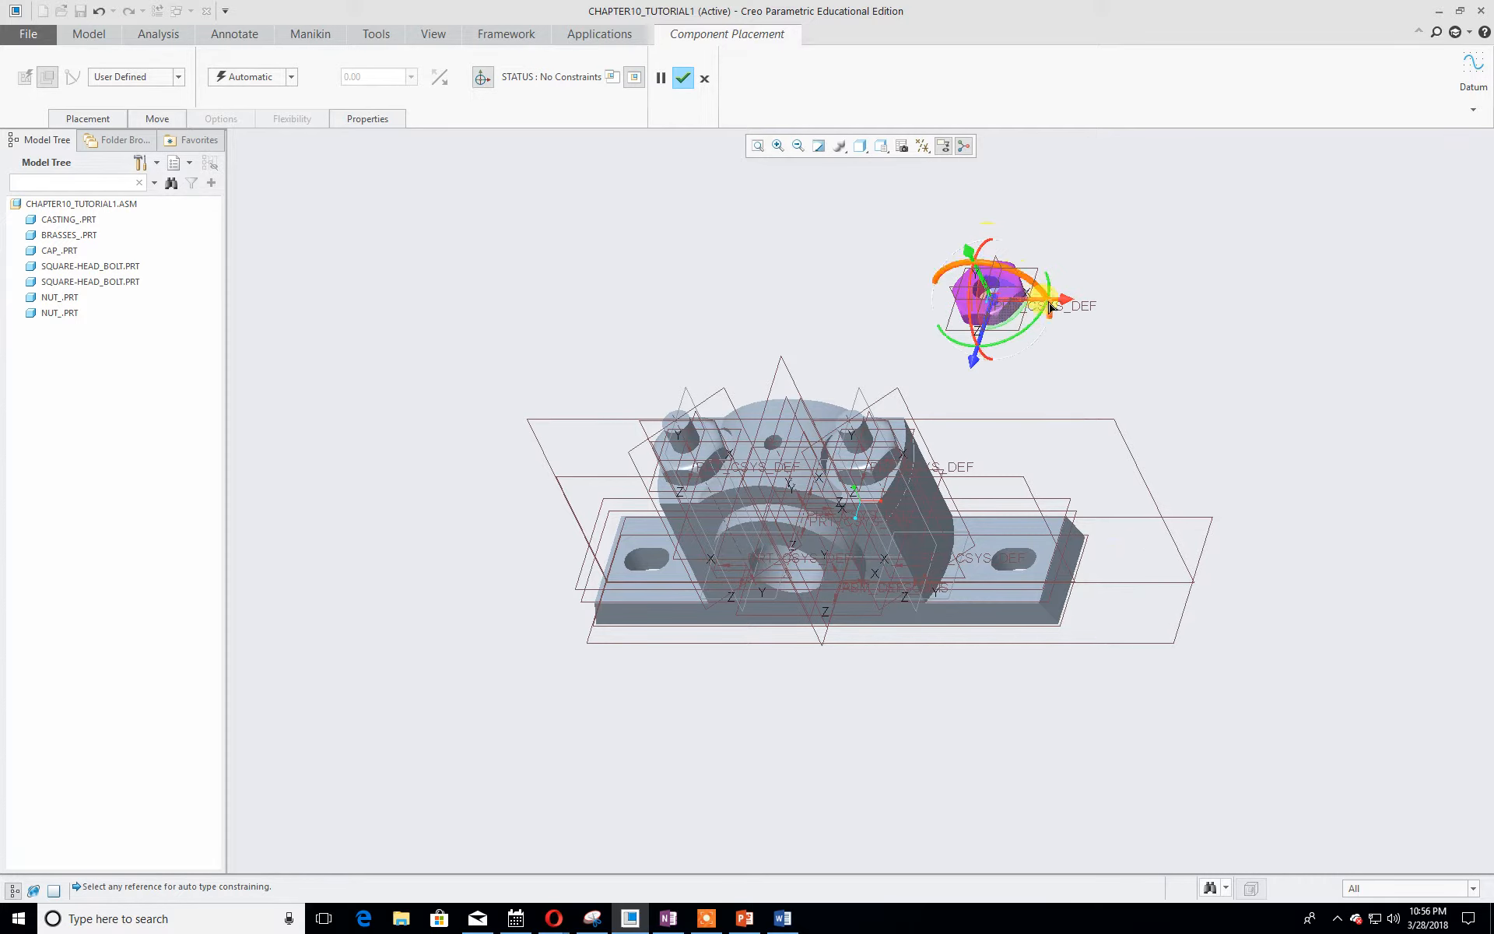
left_click_drag(1071, 302, 896, 302)
left_click_drag(790, 273, 792, 259)
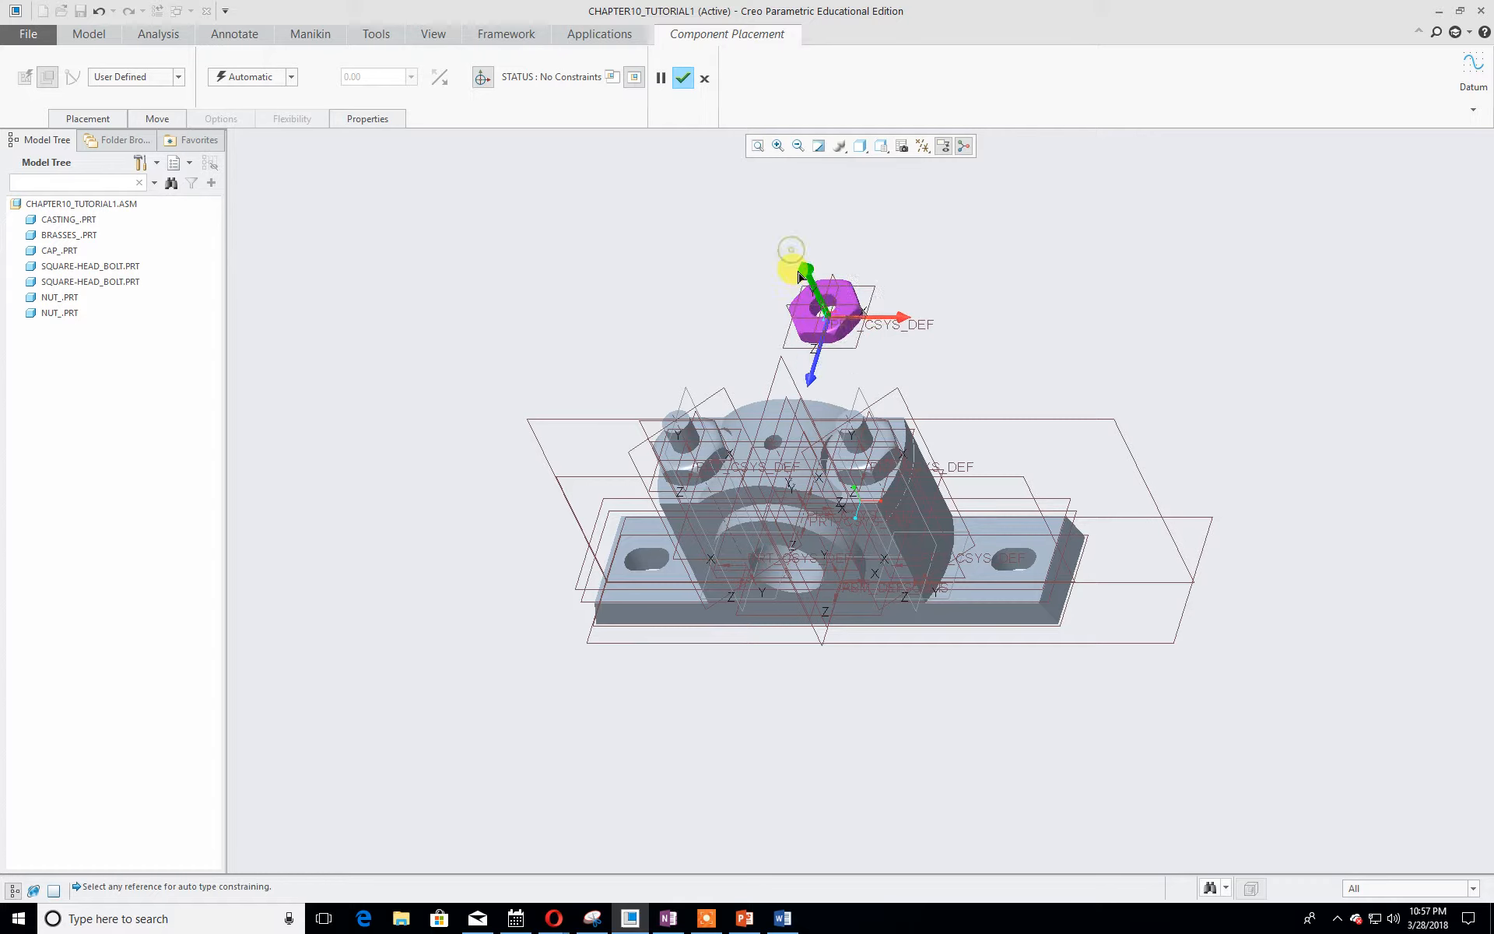
left_click_drag(913, 320, 898, 320)
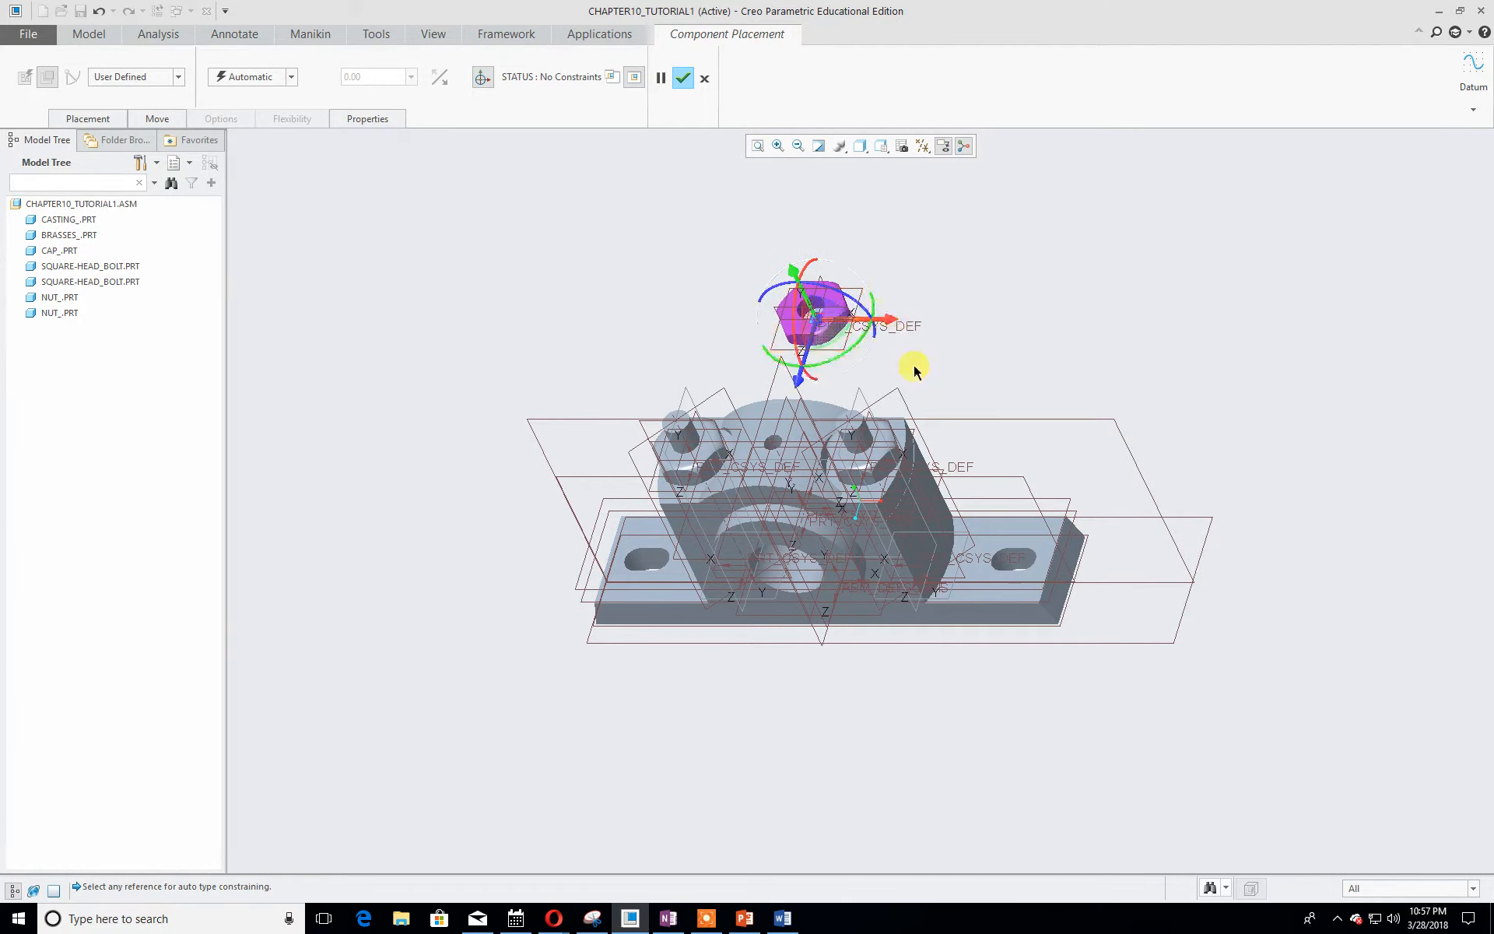
scroll(918, 375, "up", 2)
scroll(918, 375, "down", 3)
scroll(919, 376, "down", 1)
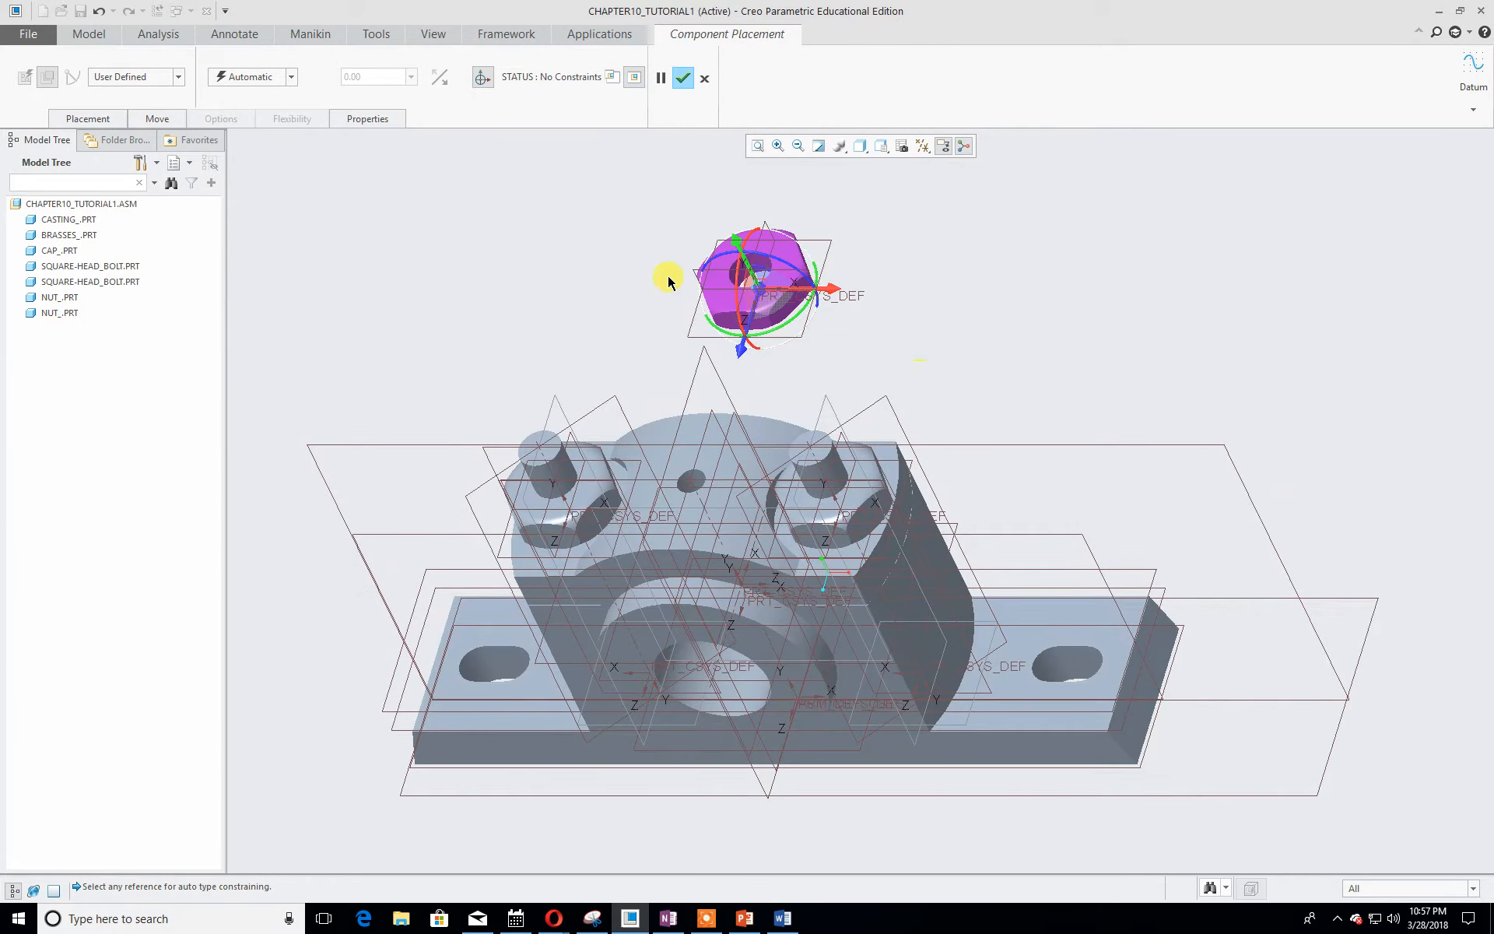
- Select the lock nut's hole axis as the component reference of its first placement constraint
left_click(88, 119)
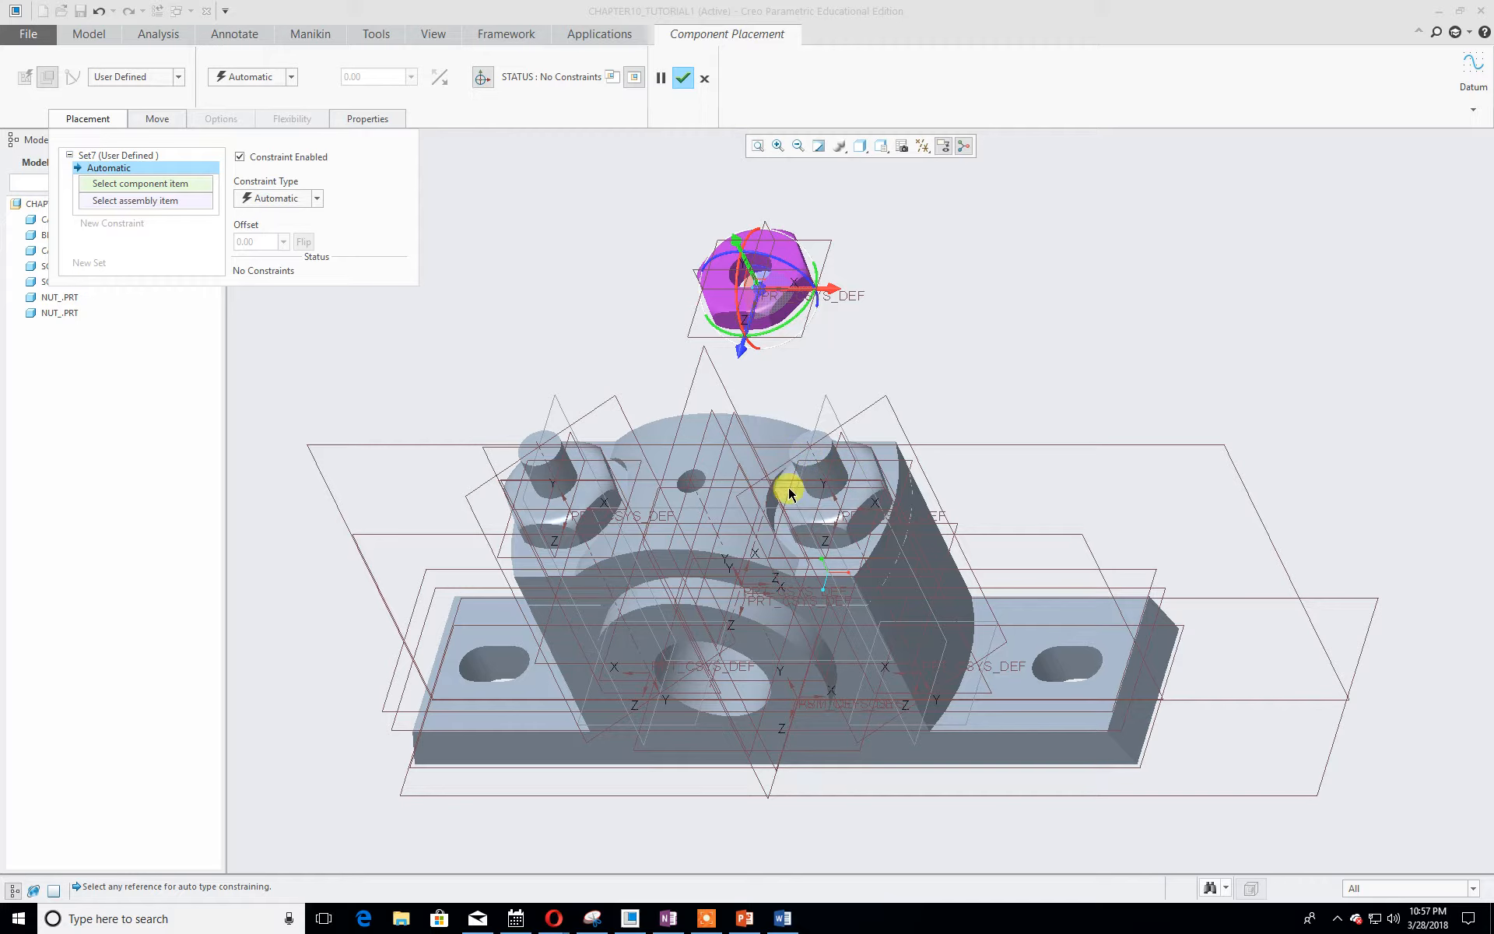
scroll(769, 288, "down", 5)
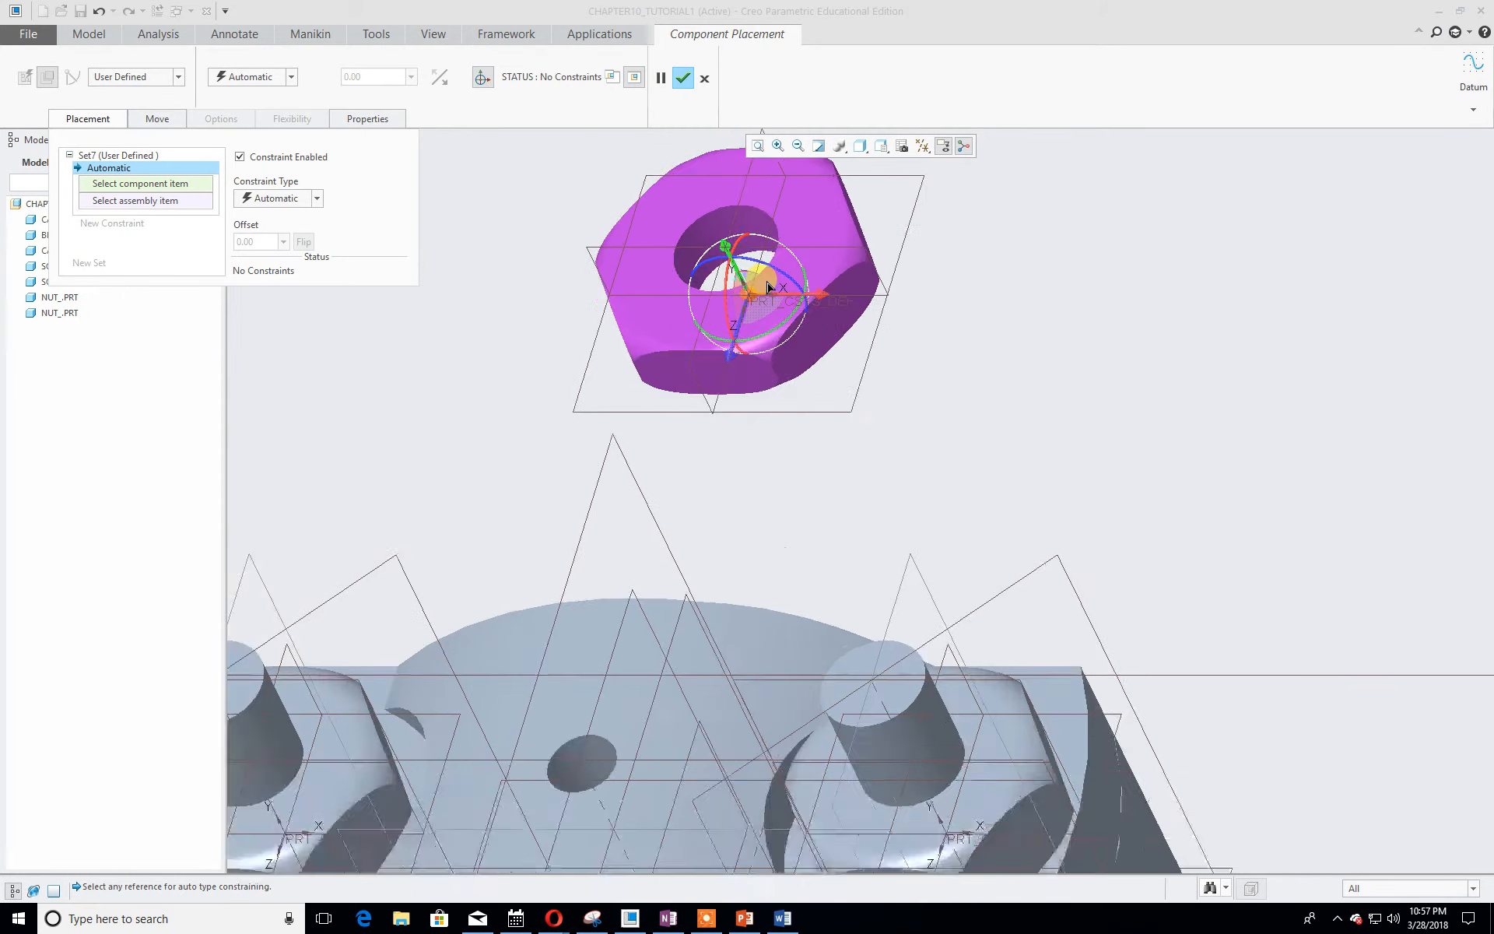
scroll(769, 288, "down", 3)
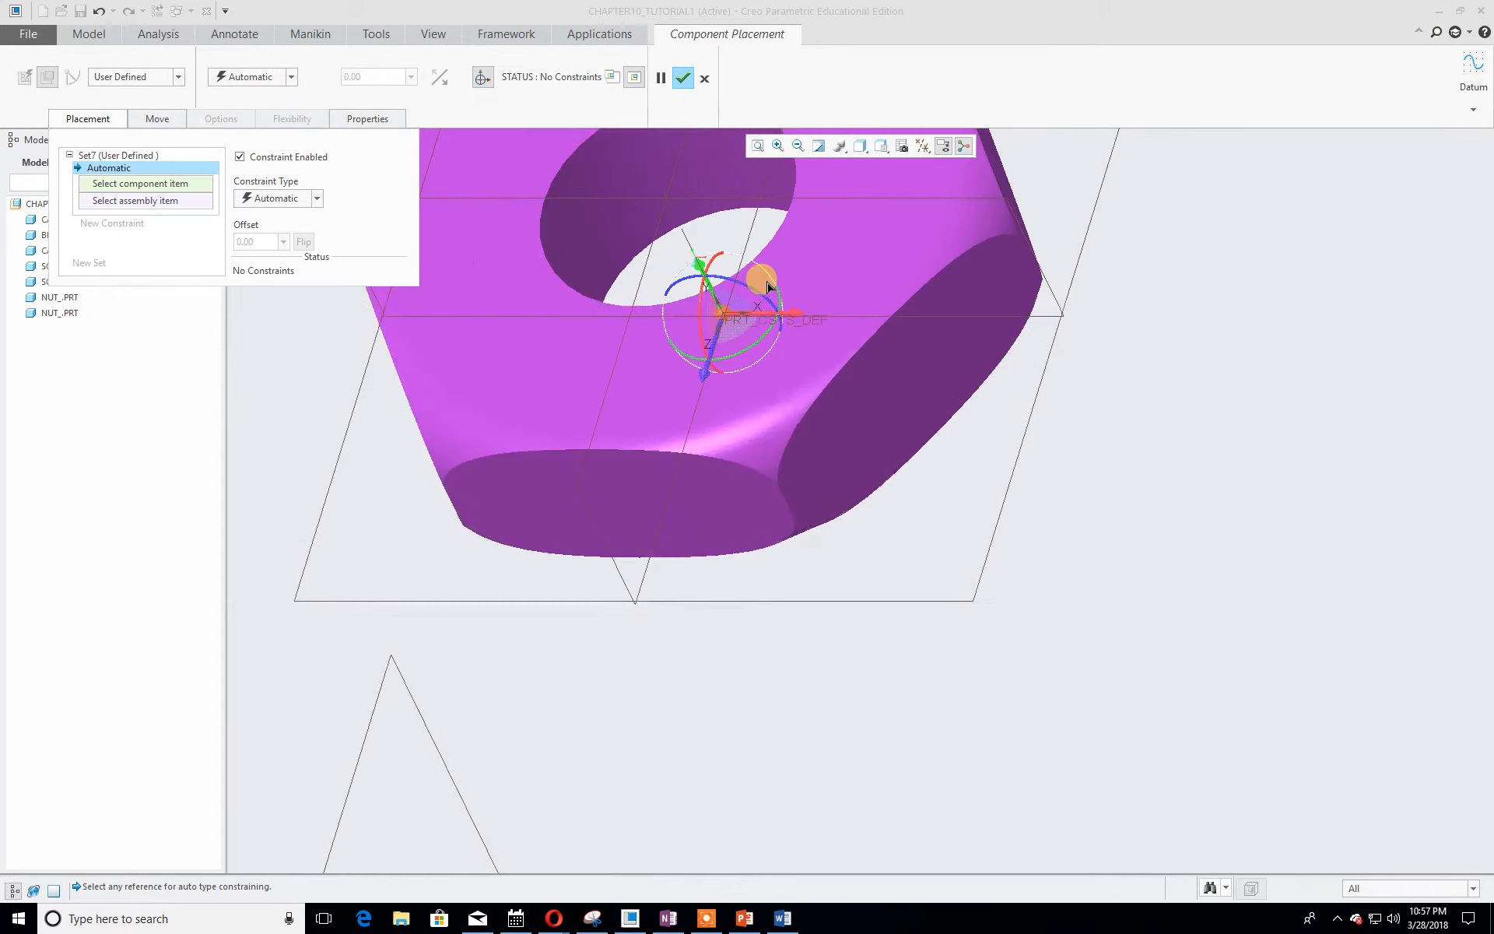
left_click(683, 236)
scroll(1041, 626, "up", 4)
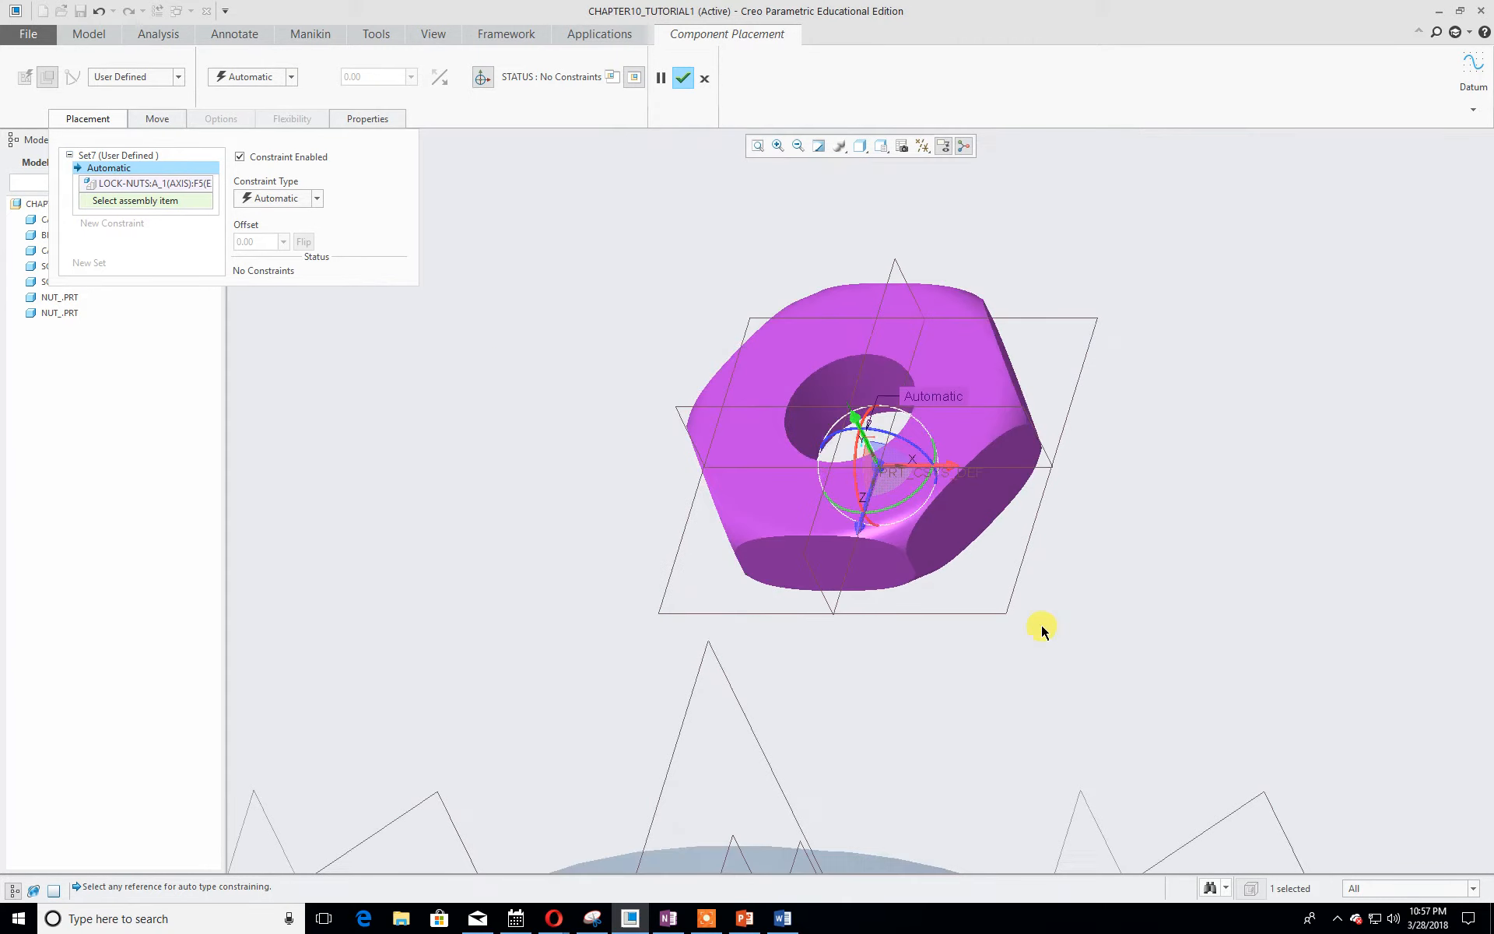
- Select the shank axis of the cap's right-hand bolt as the assembly reference and set the constraint type to Coincident
middle_click_drag(1042, 624, 963, 385, "shift")
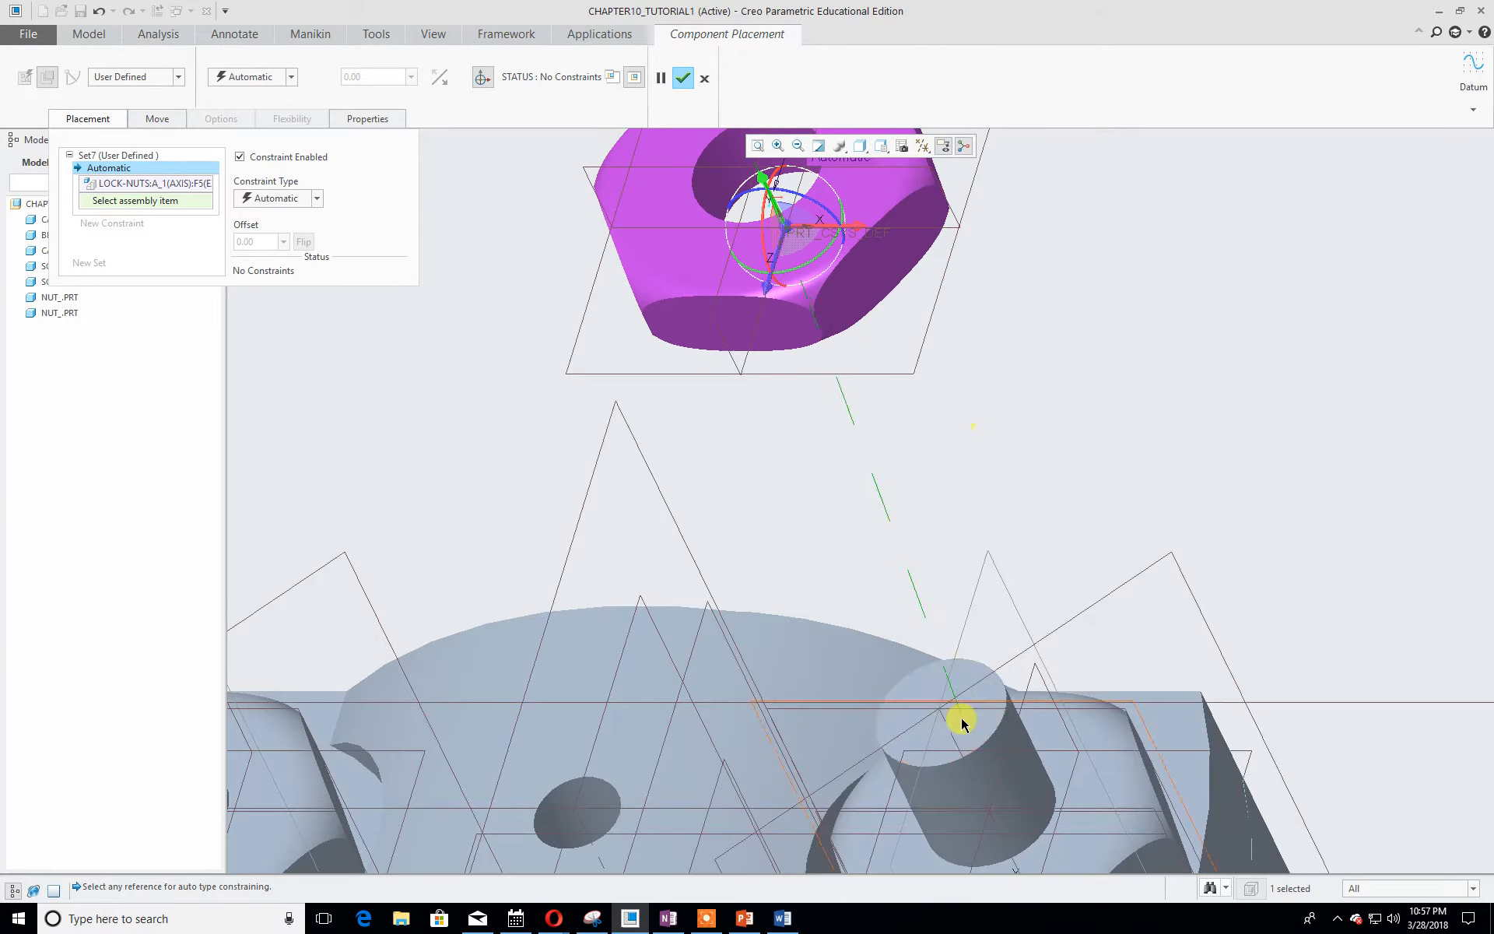
left_click(956, 736)
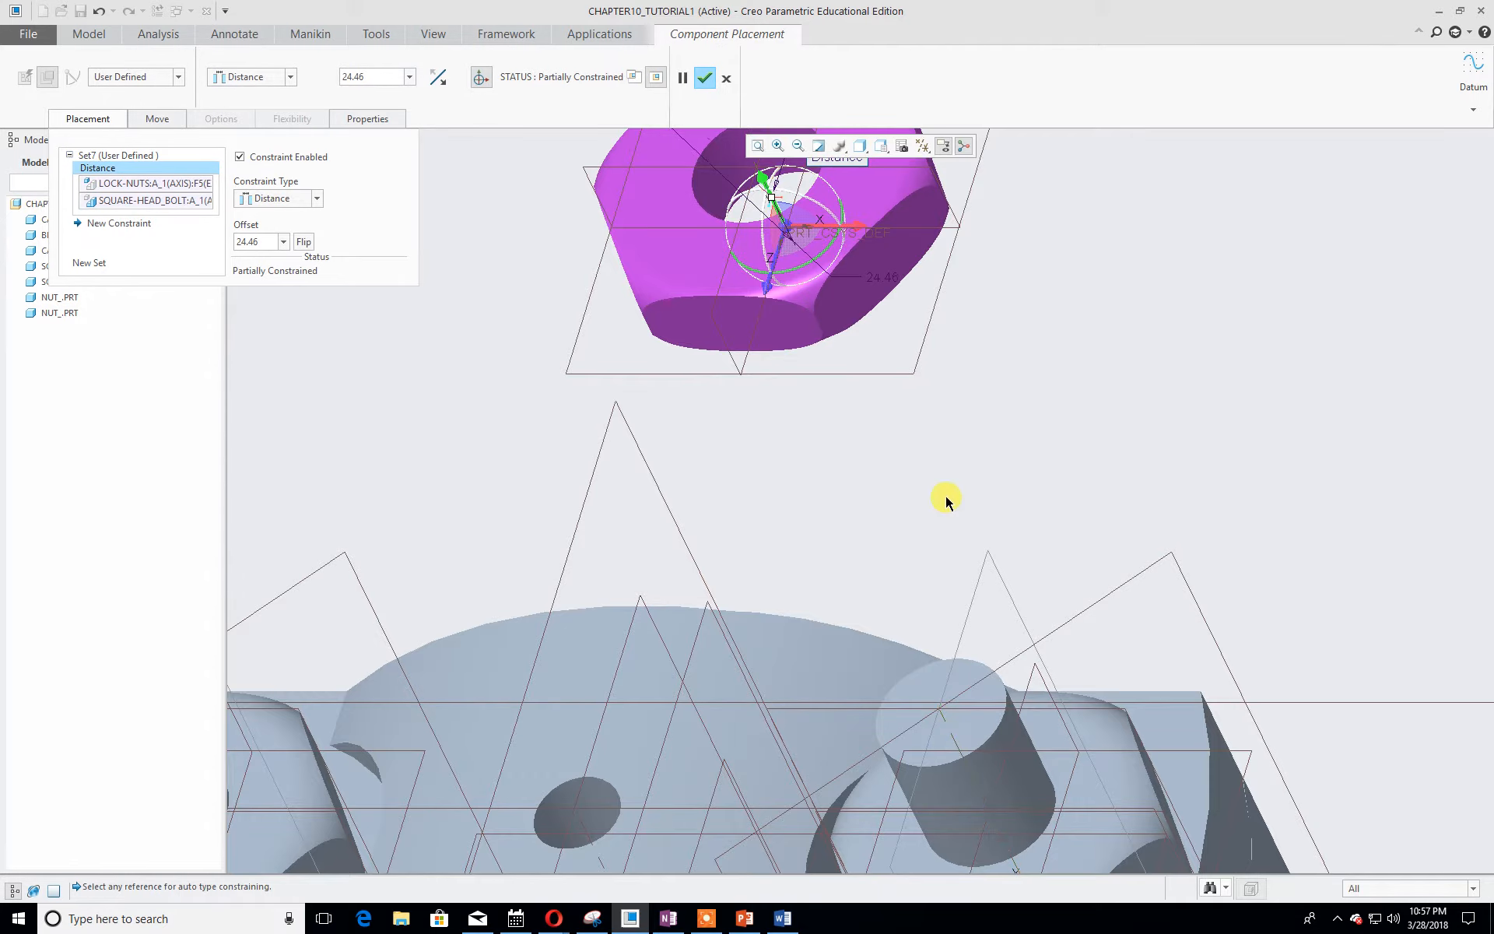
scroll(944, 501, "up", 3)
left_click(317, 198)
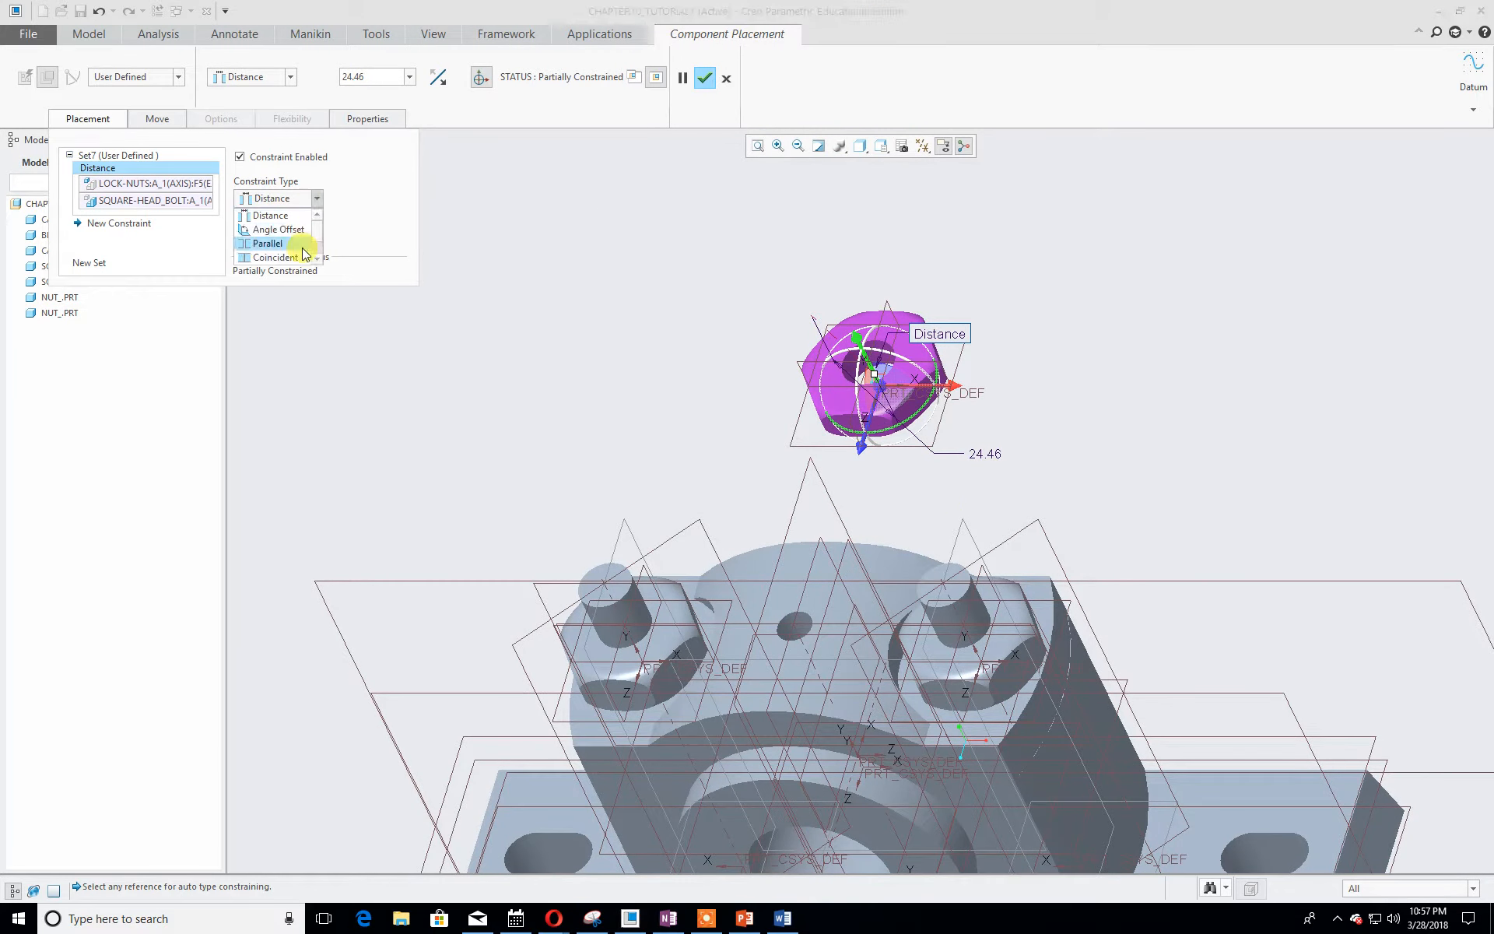
left_click(302, 257)
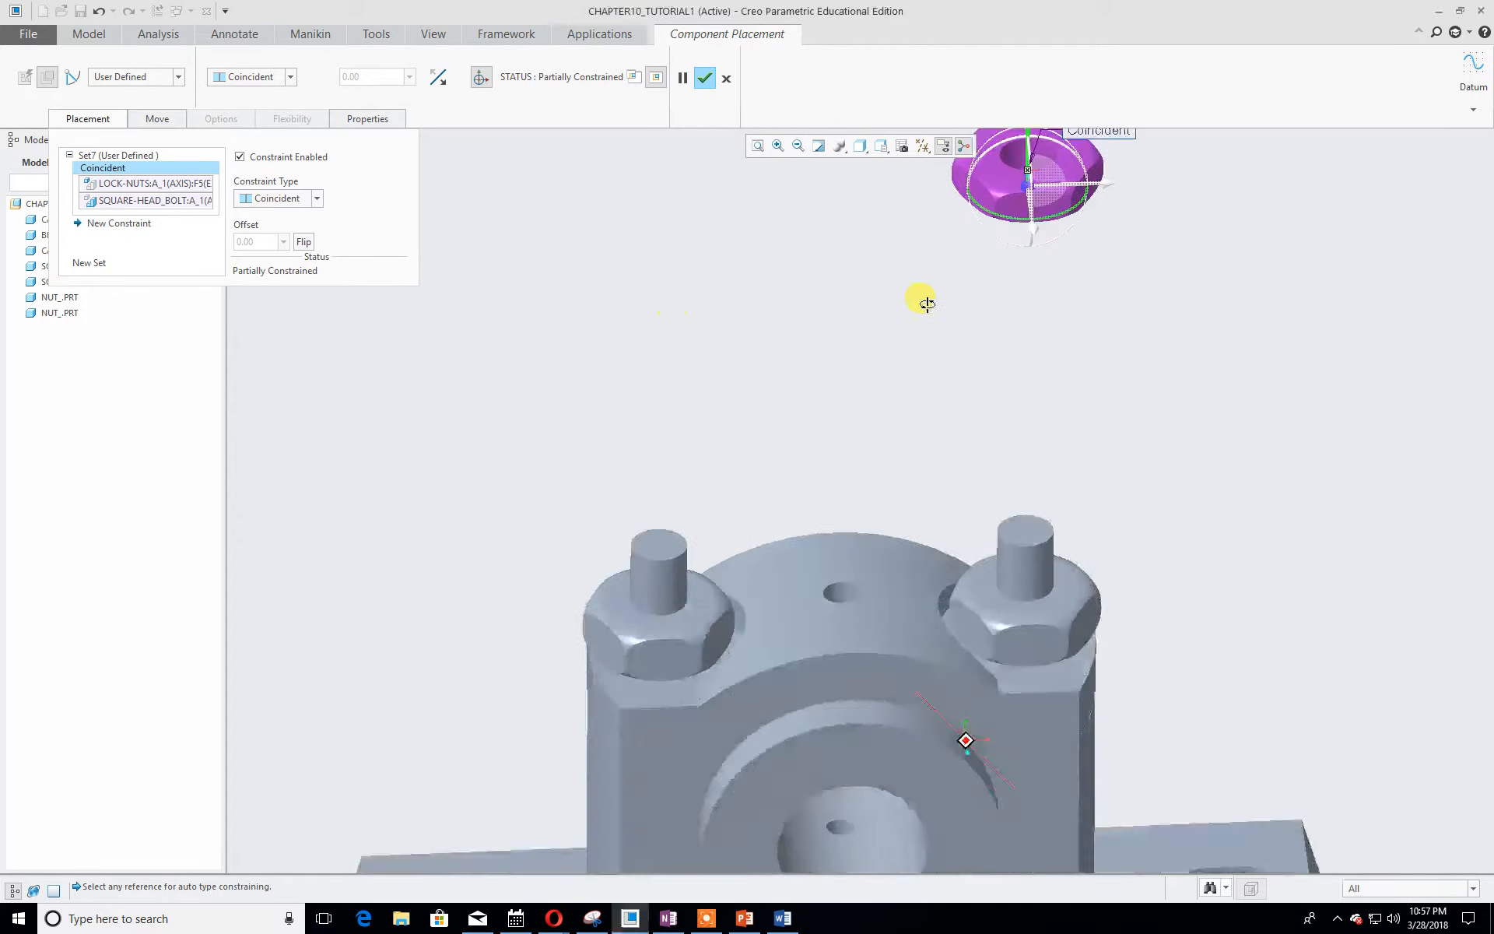
- Add a second constraint that pairs the top face of the nut on that bolt with the lock nut's underside
middle_click_drag(925, 310, 823, 315)
left_click(145, 225)
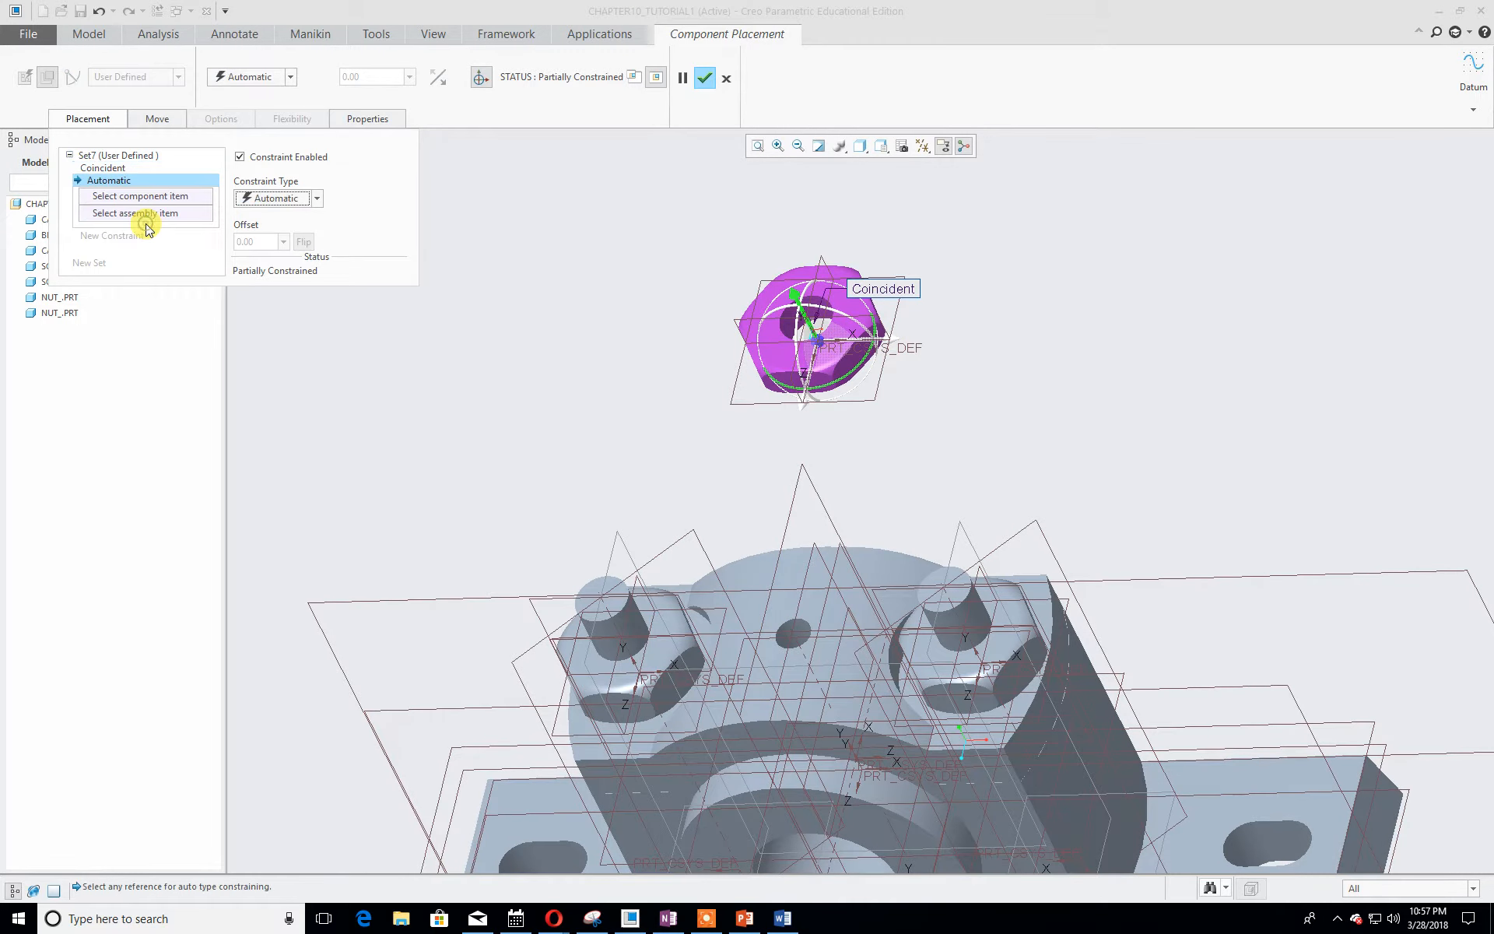
left_click(1002, 641)
middle_click_drag(1004, 506, 903, 333)
left_click(903, 333)
middle_click_drag(451, 334, 567, 411)
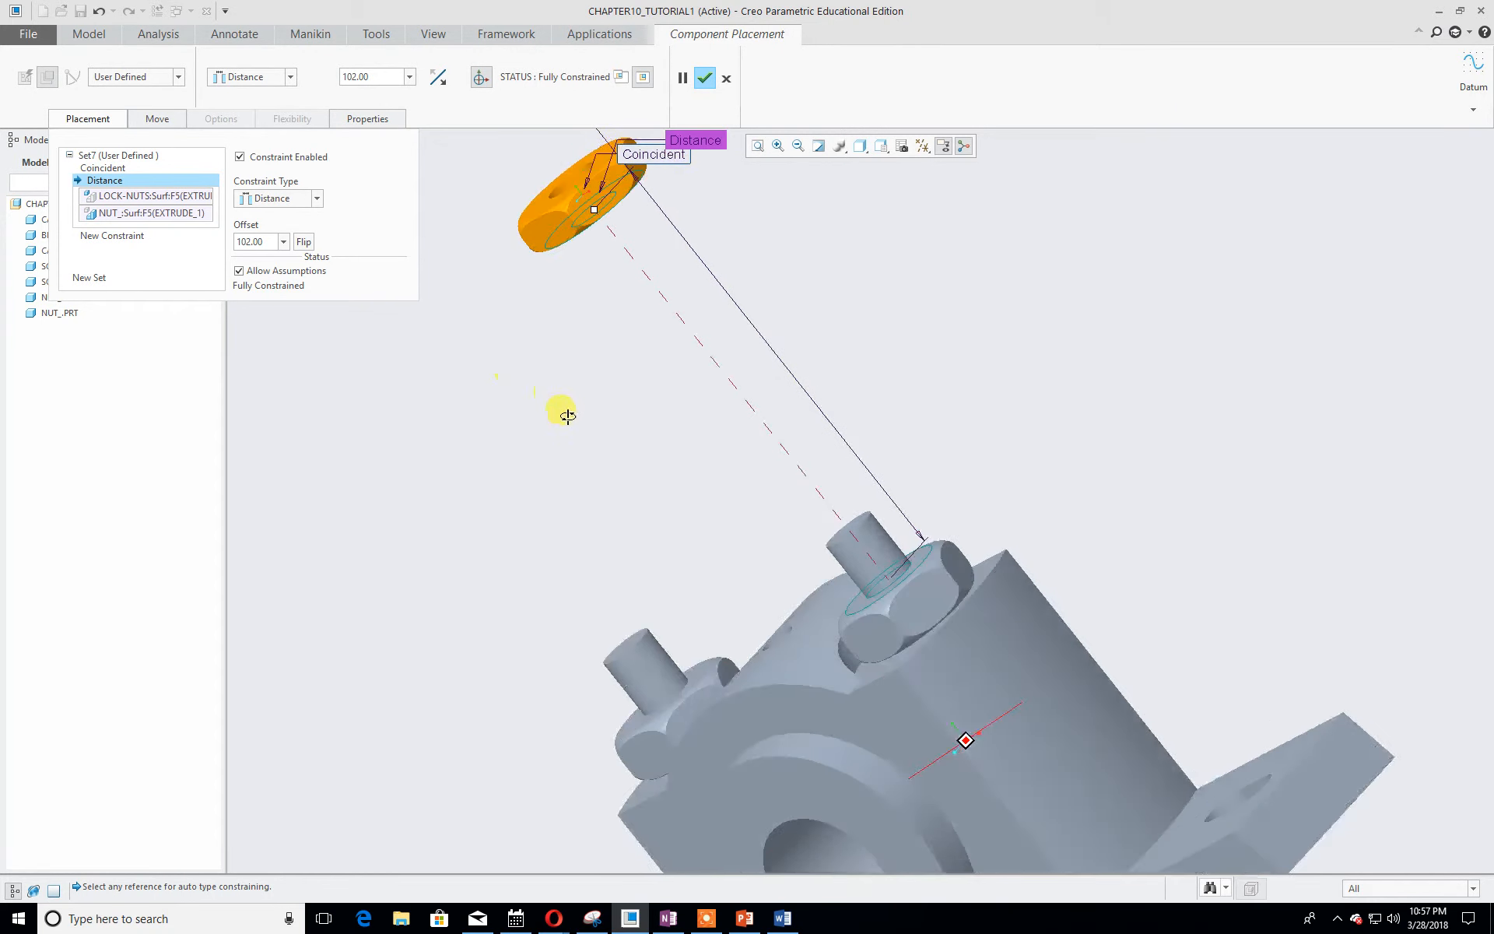
- Set the face constraint between the lock nut and the nut to Coincident and finish placing the lock nut
left_click(317, 198)
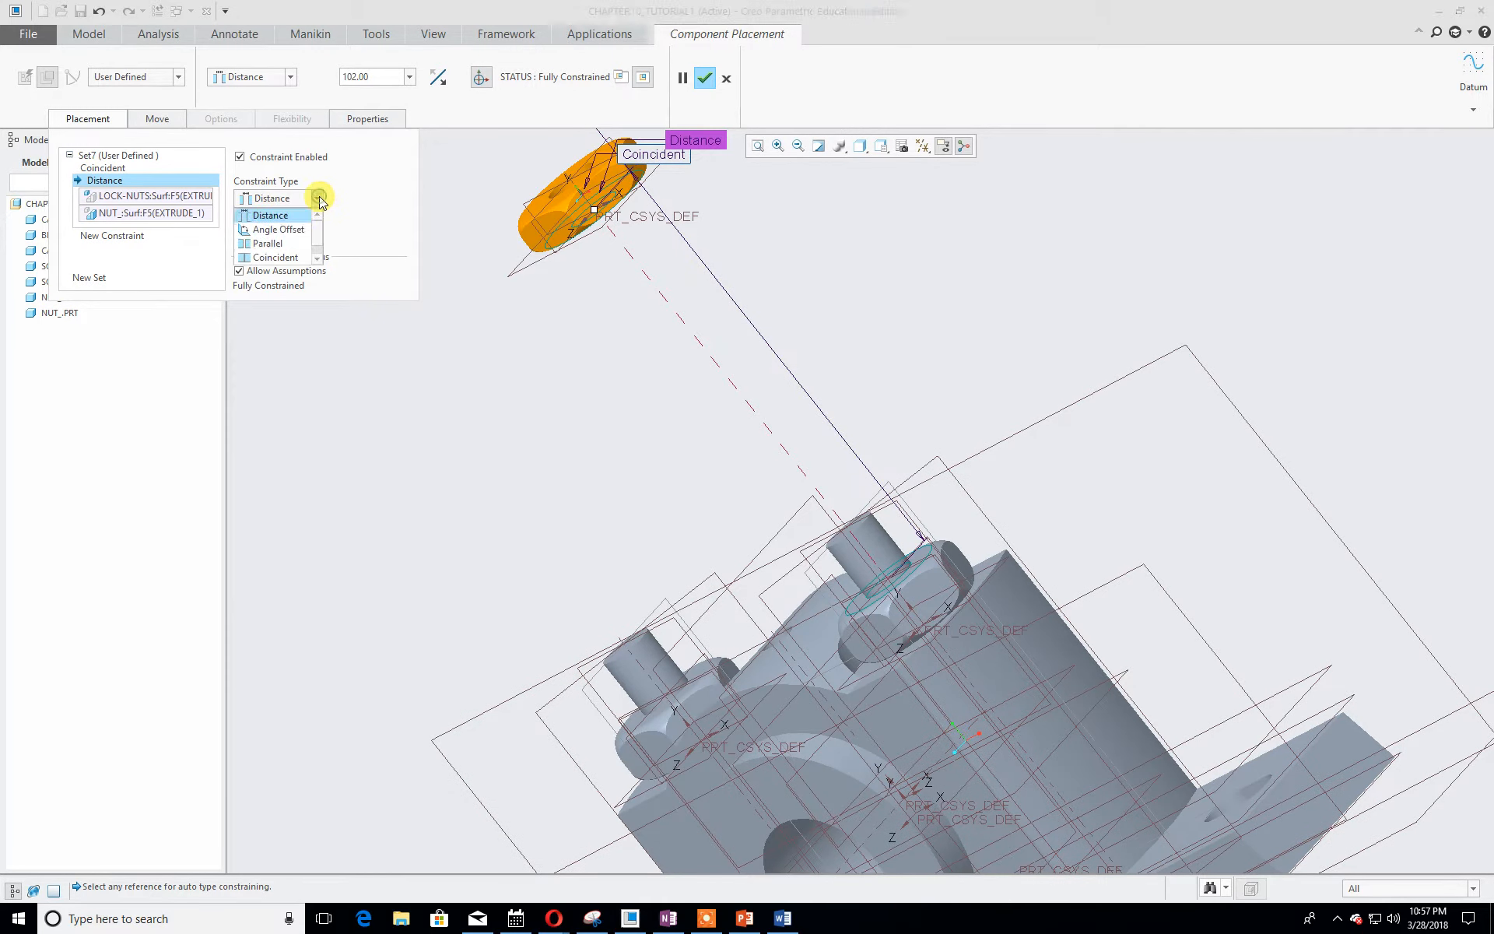
left_click(295, 258)
middle_click_drag(683, 343, 744, 320)
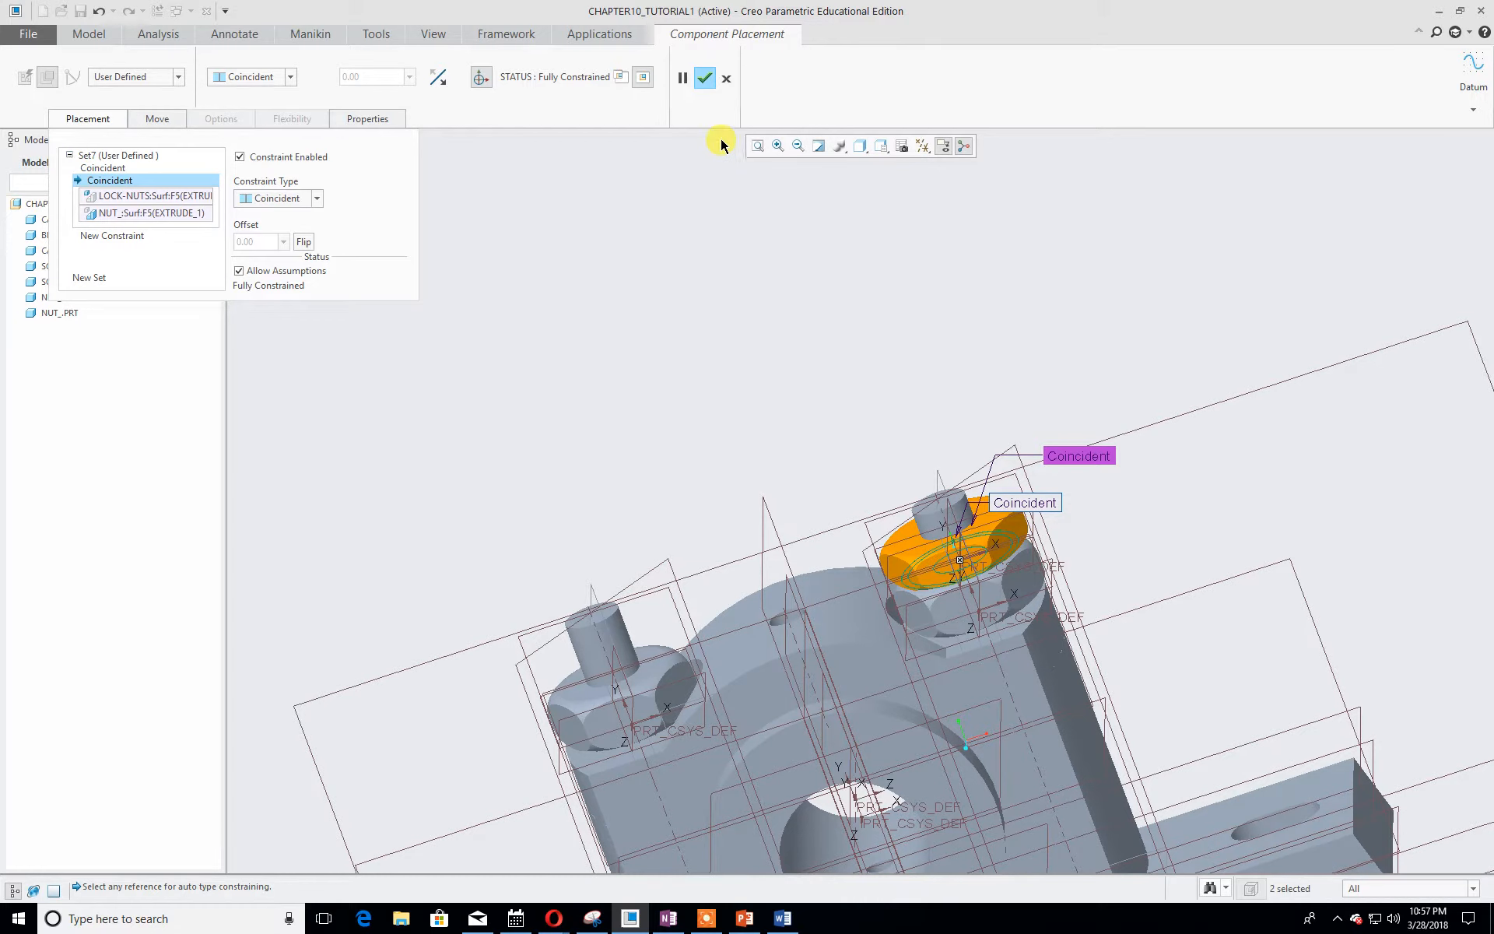
left_click(709, 82)
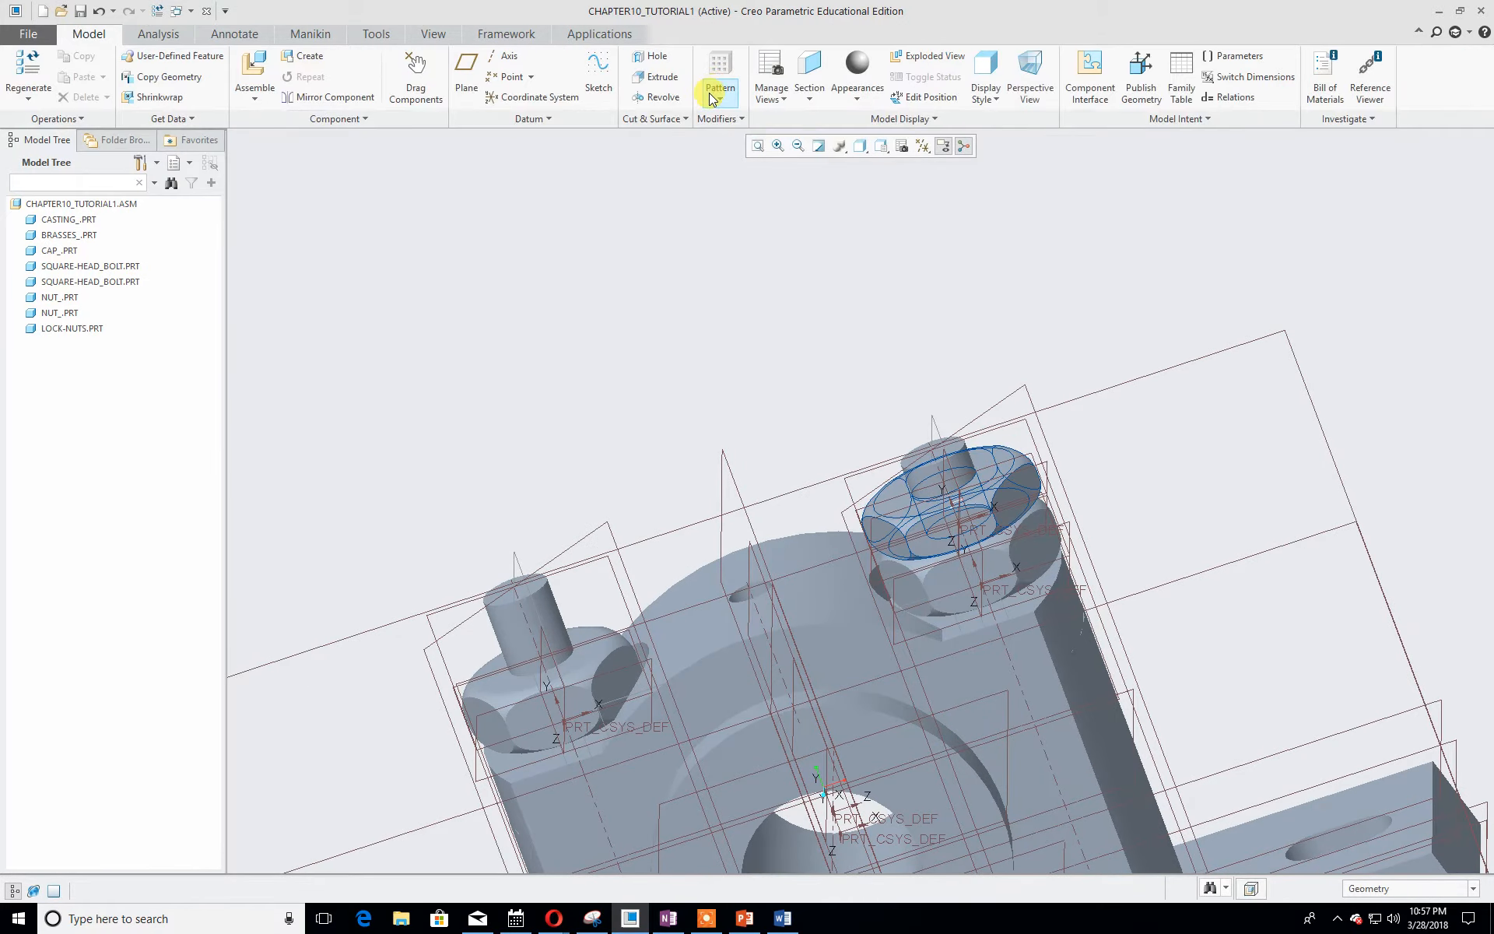
- Insert a second copy of lock-nuts.prt and move it above the bolt that has no lock nut yet
left_click(252, 64)
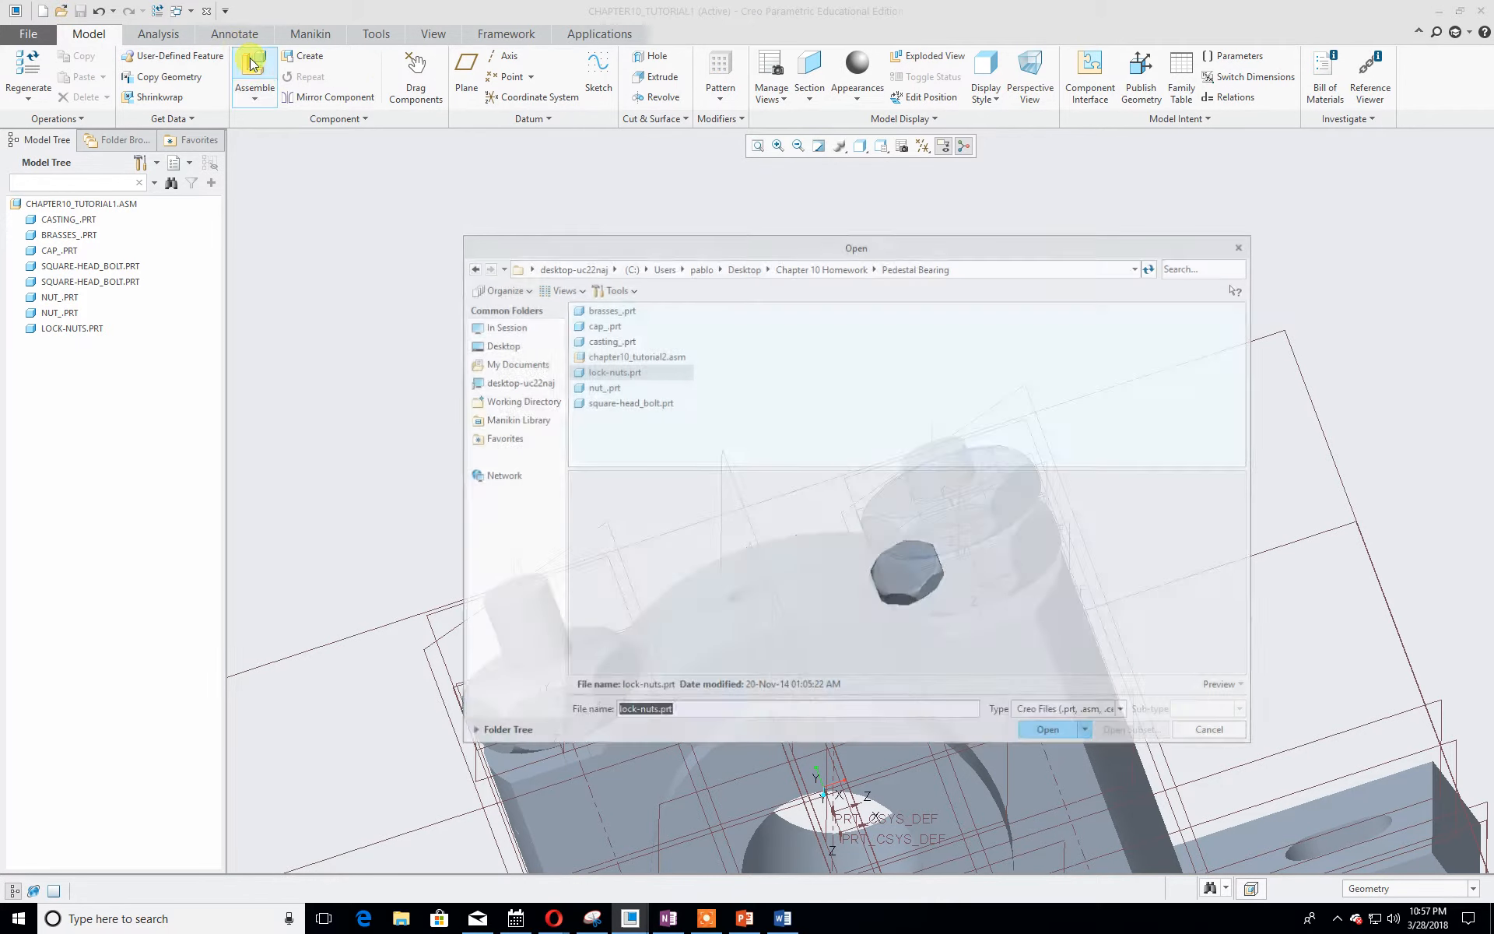
left_click(1050, 731)
left_click_drag(1395, 771, 767, 477)
scroll(772, 479, "up", 2)
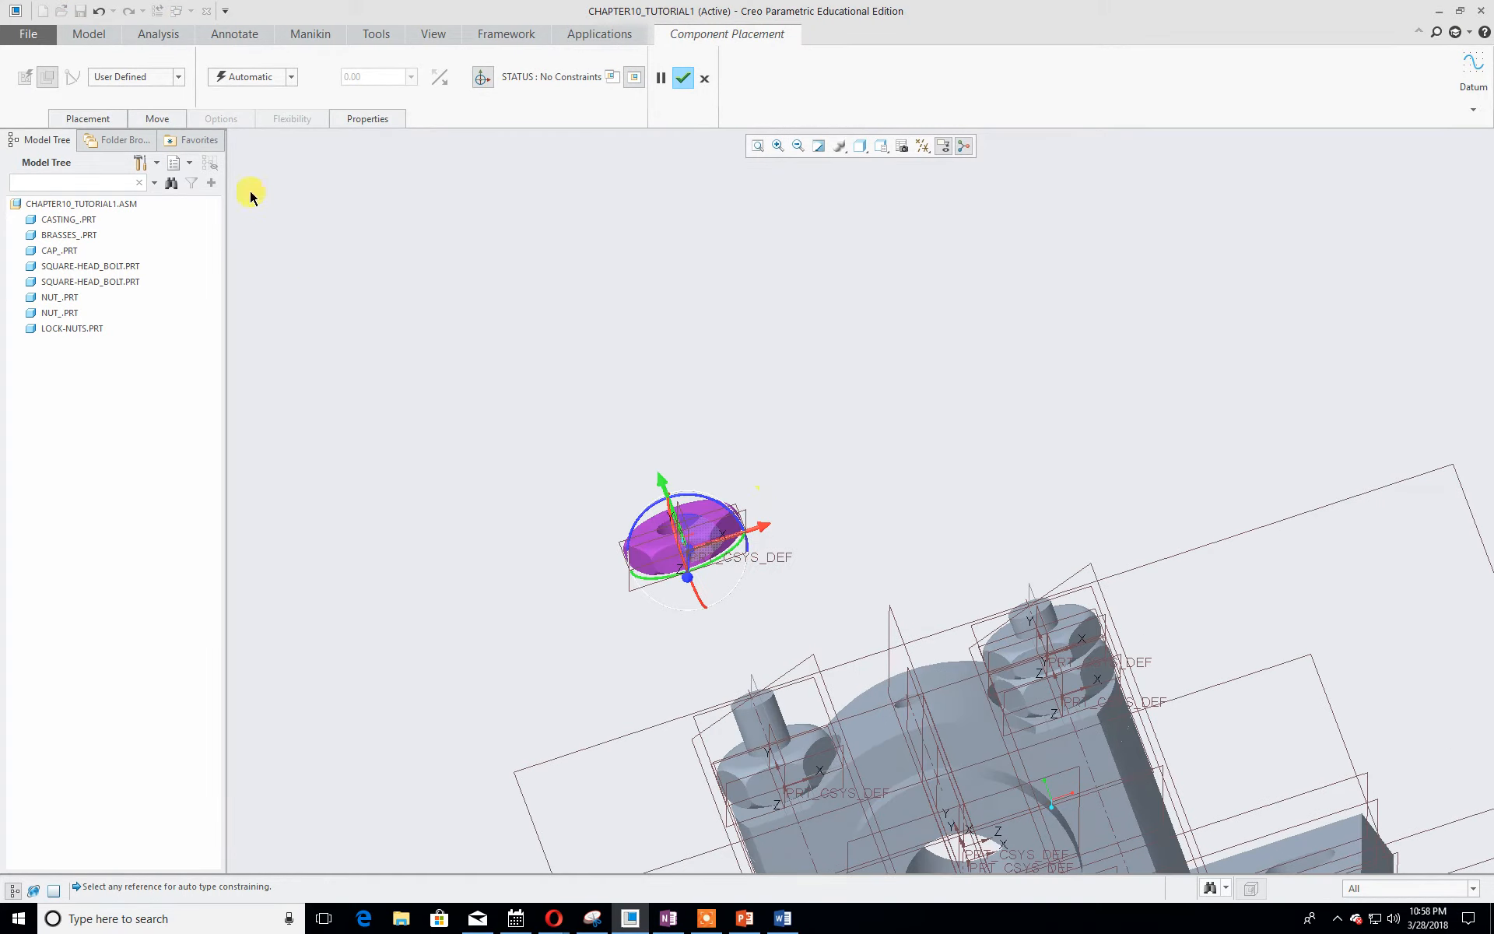
- Constrain the second lock nut's hole axis Coincident with the shank axis of the bolt that lacks a lock nut
left_click(89, 116)
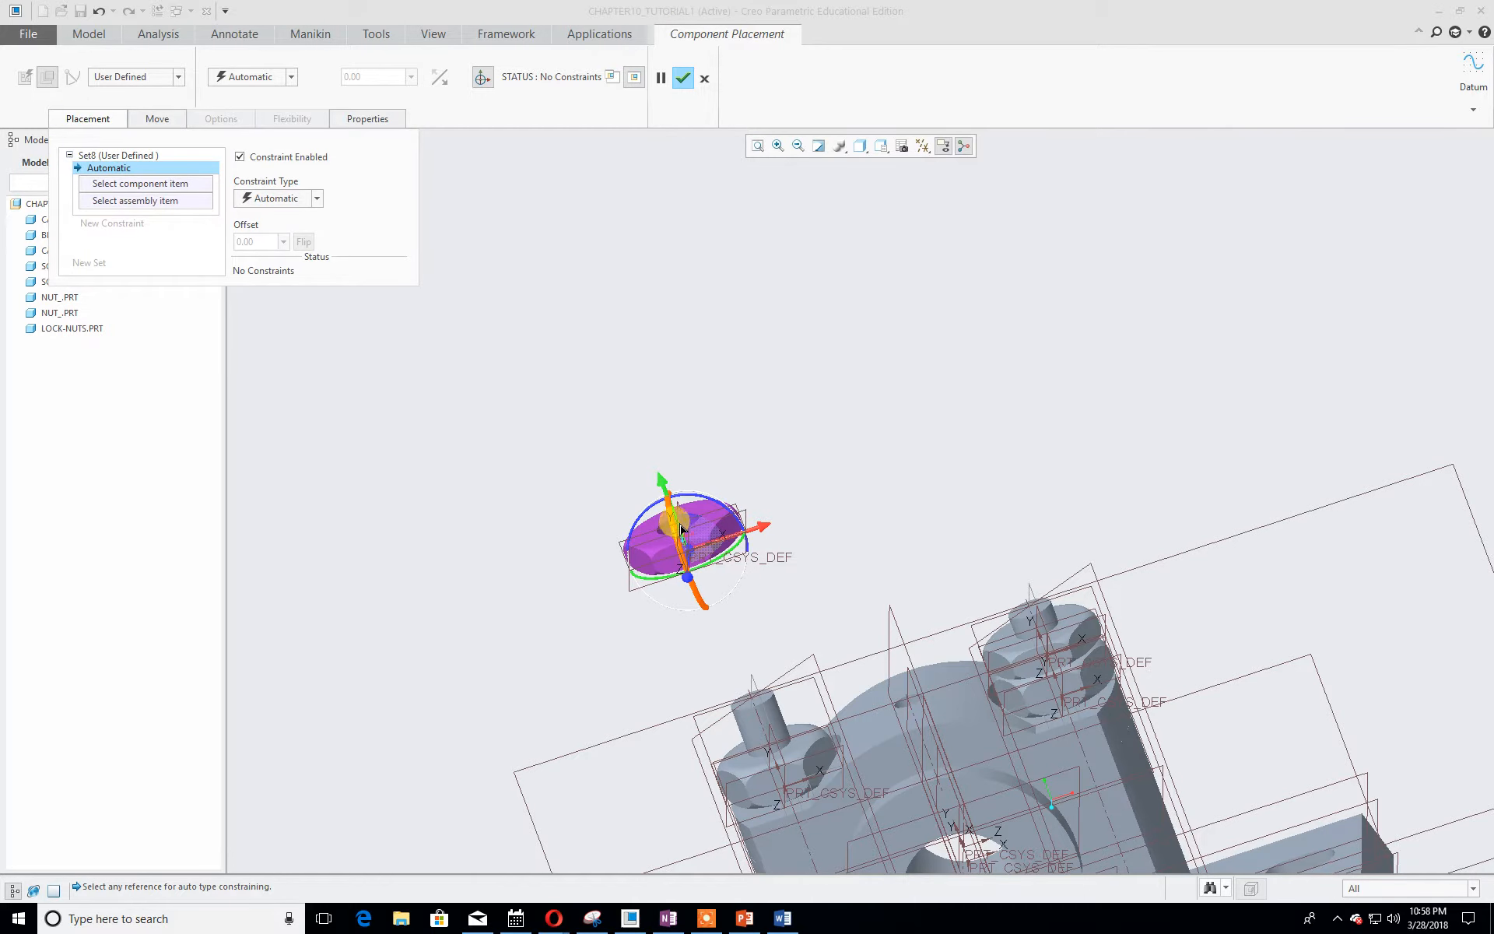
middle_click_drag(847, 511, 822, 554)
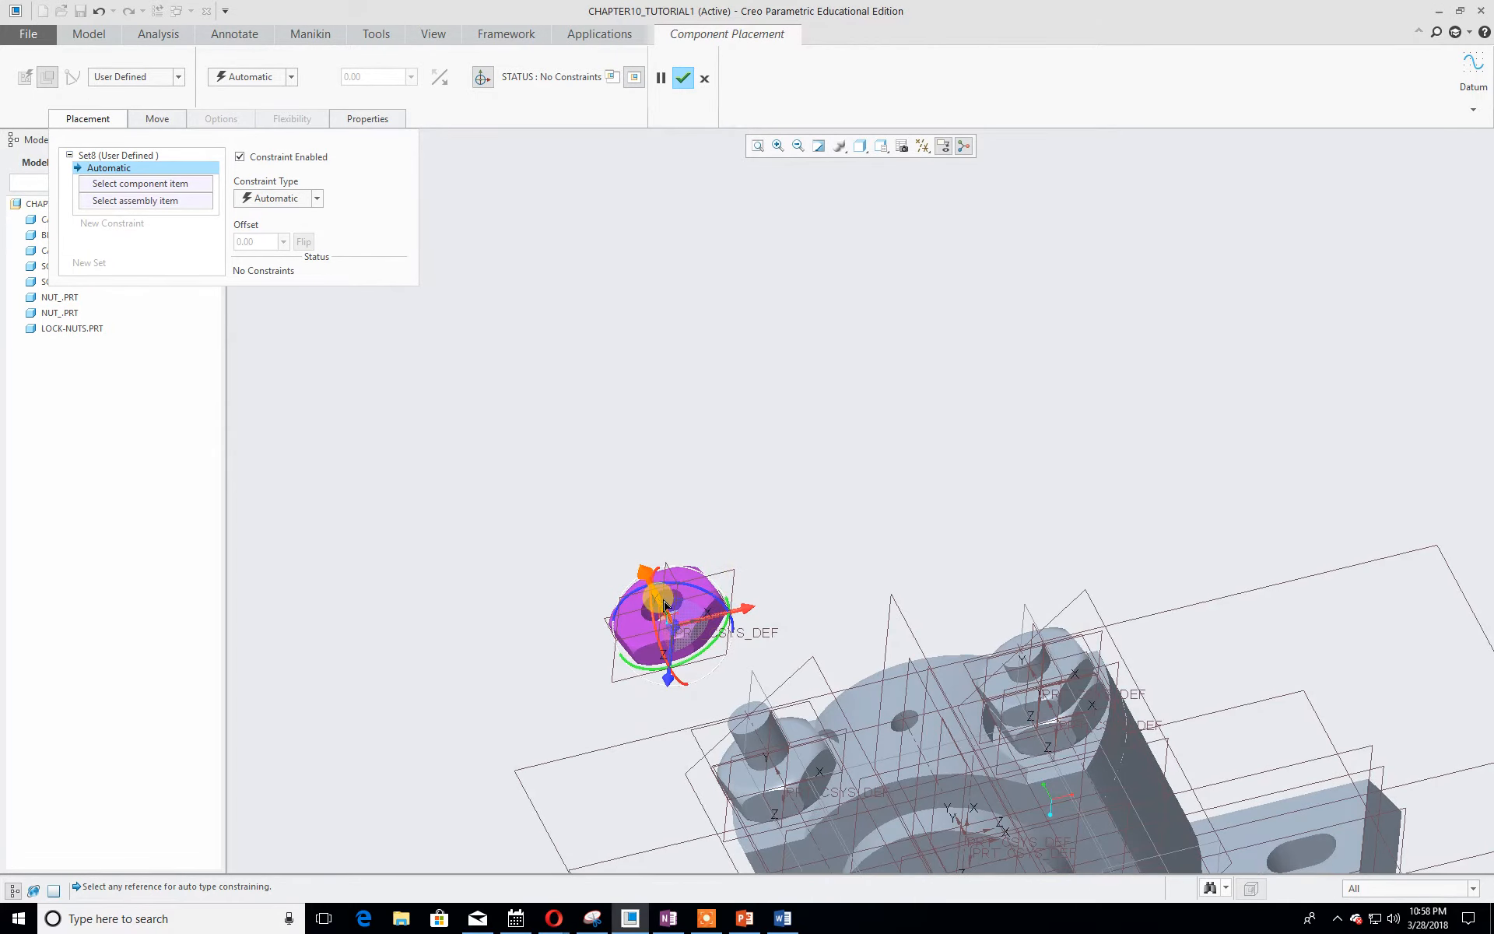
scroll(658, 603, "up", 5)
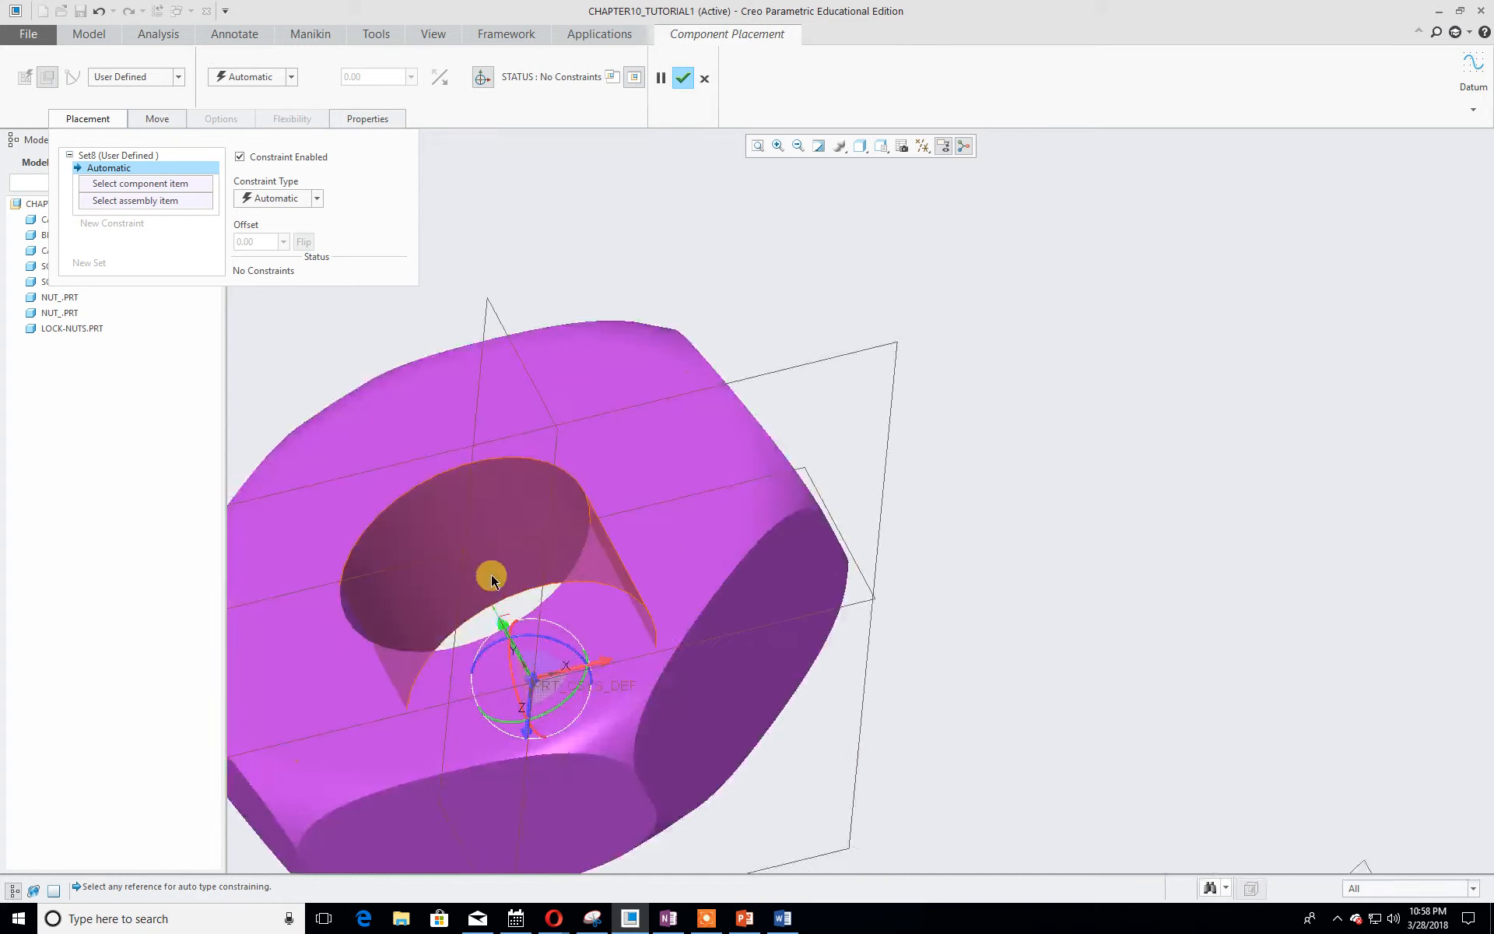
left_click(477, 579)
scroll(732, 670, "down", 3)
middle_click_drag(915, 691, 950, 450, "shift")
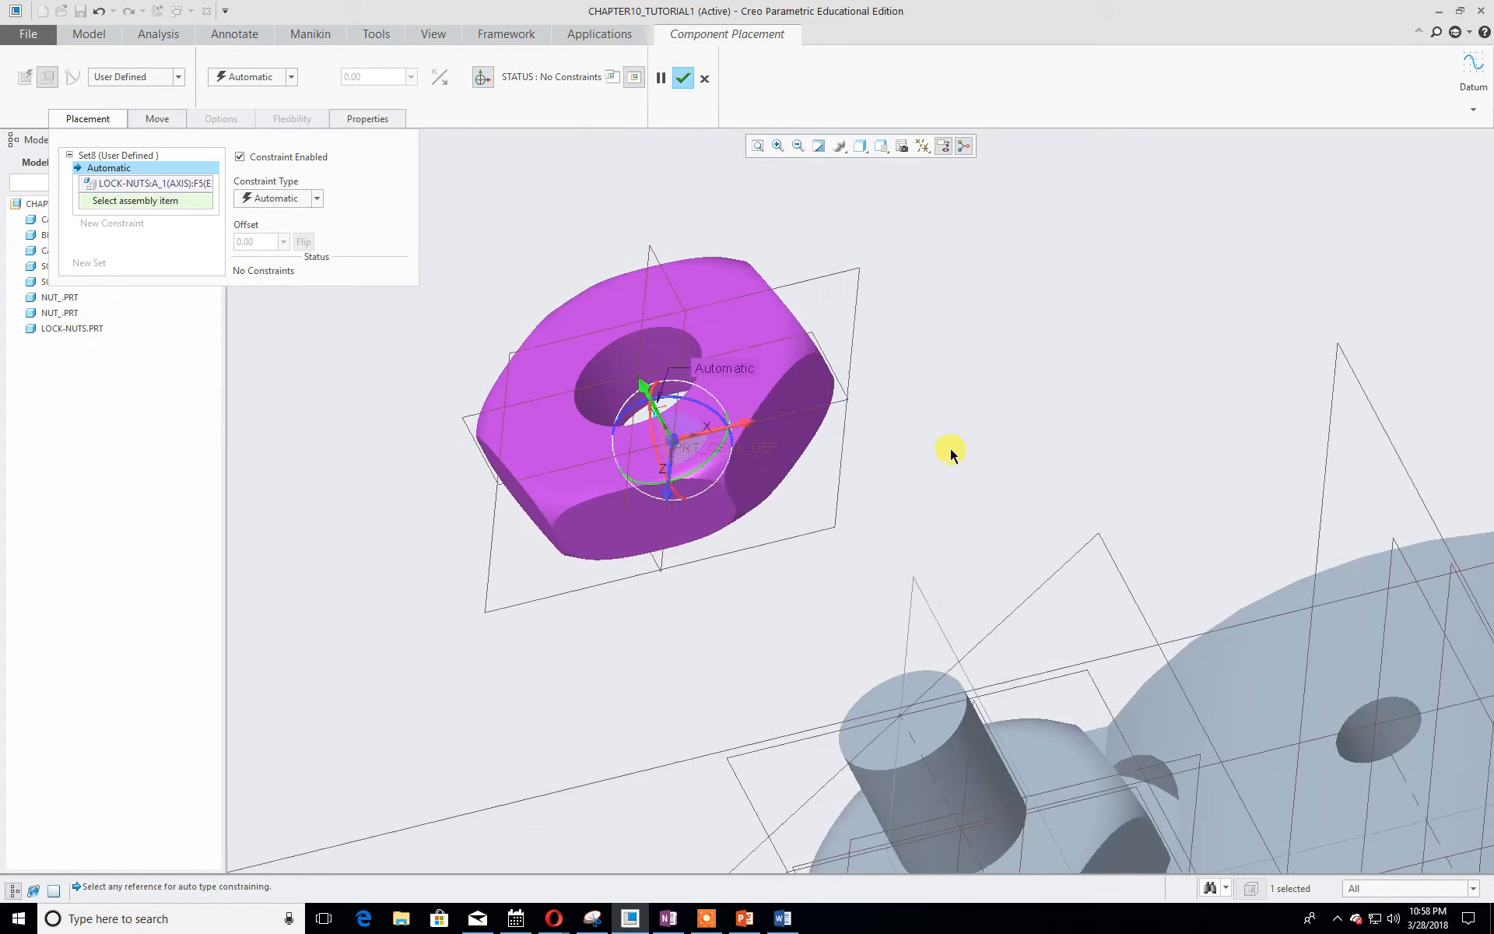
left_click(910, 738)
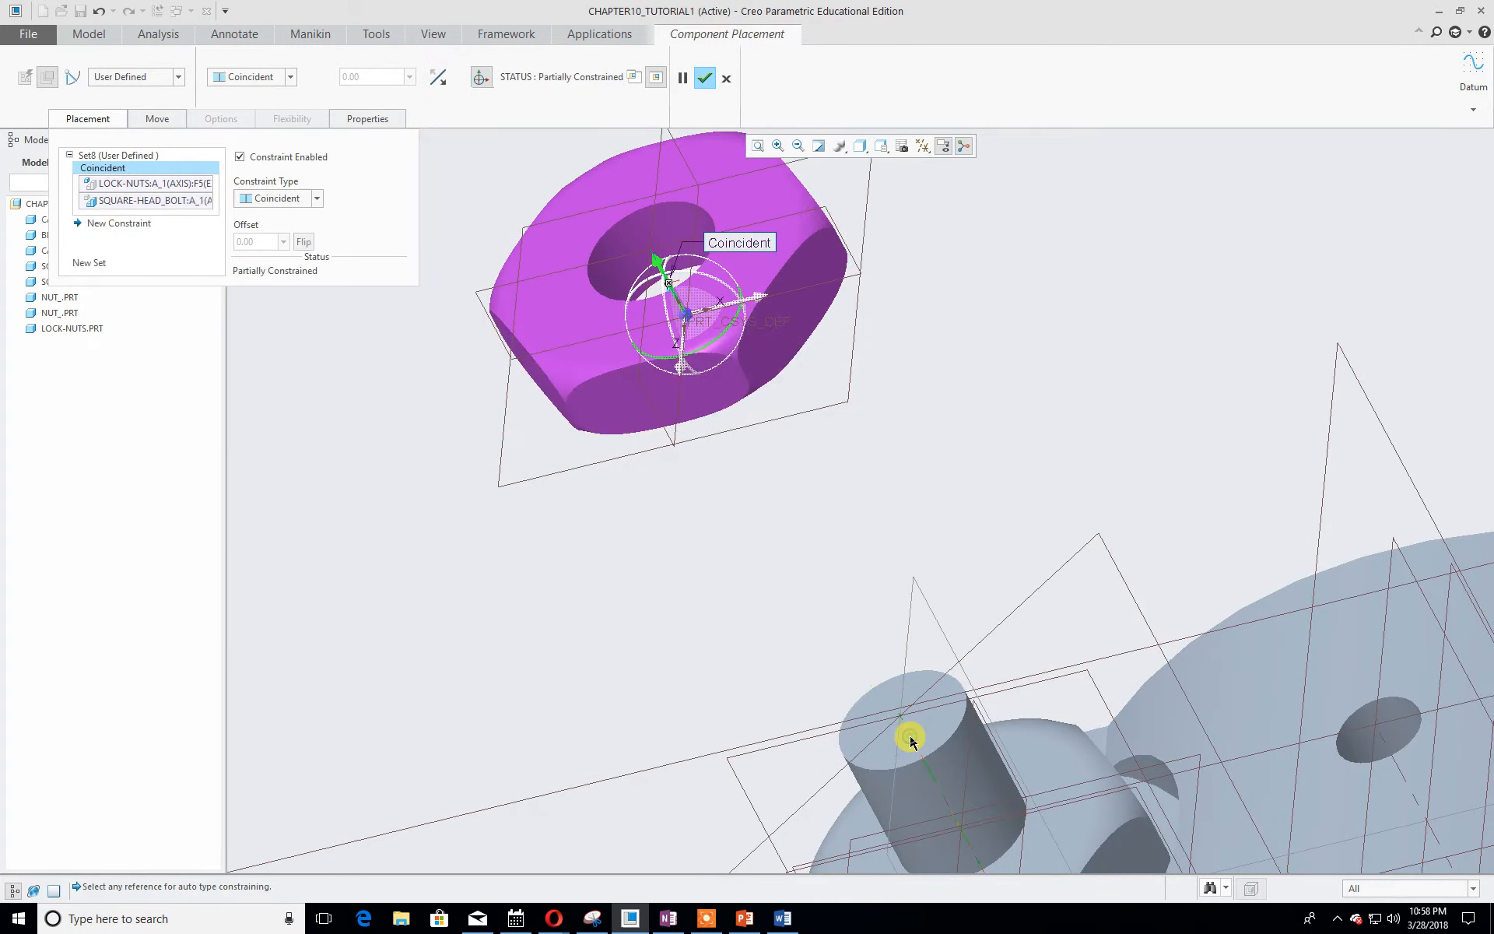
left_click(314, 200)
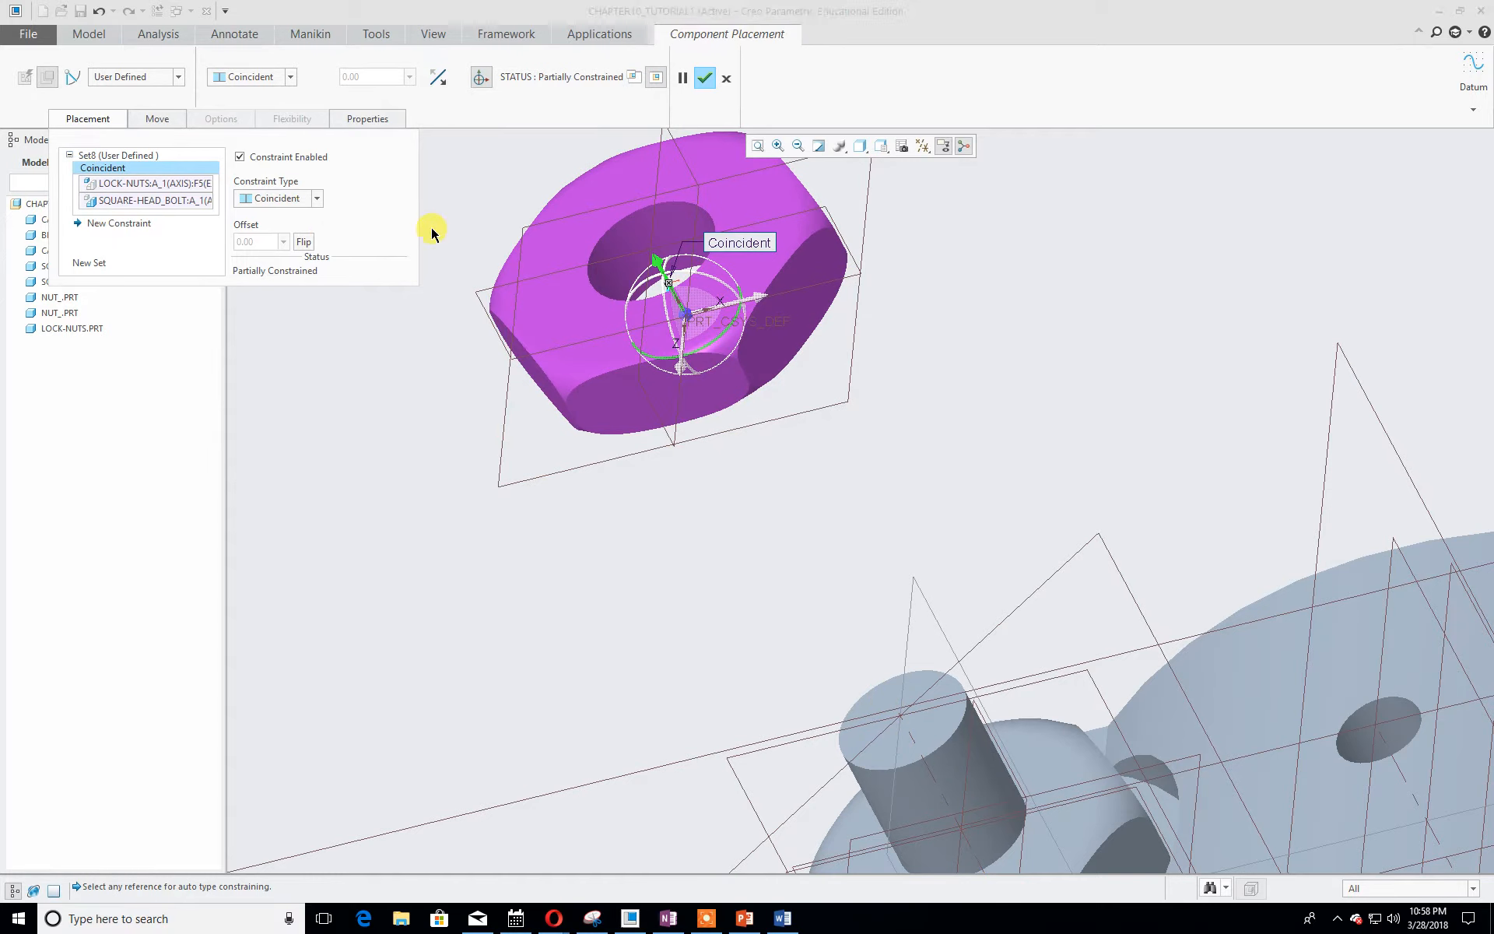
- Add a second constraint pairing the top face of the nut on that bolt with the second lock nut's underside
left_click(125, 224)
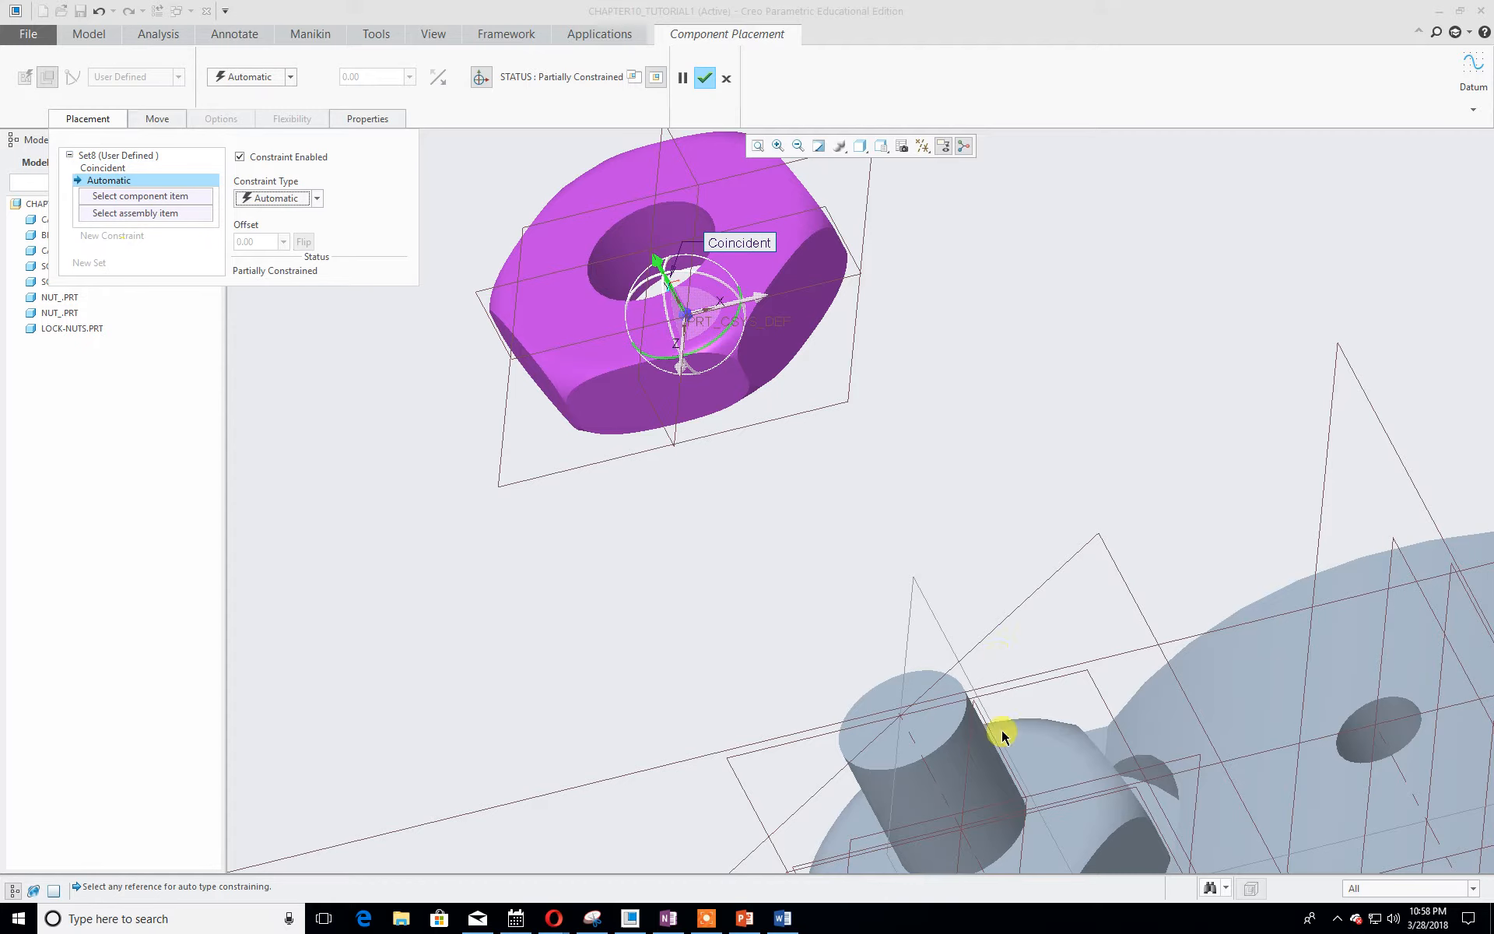
left_click(1049, 779)
middle_click_drag(891, 655, 833, 572)
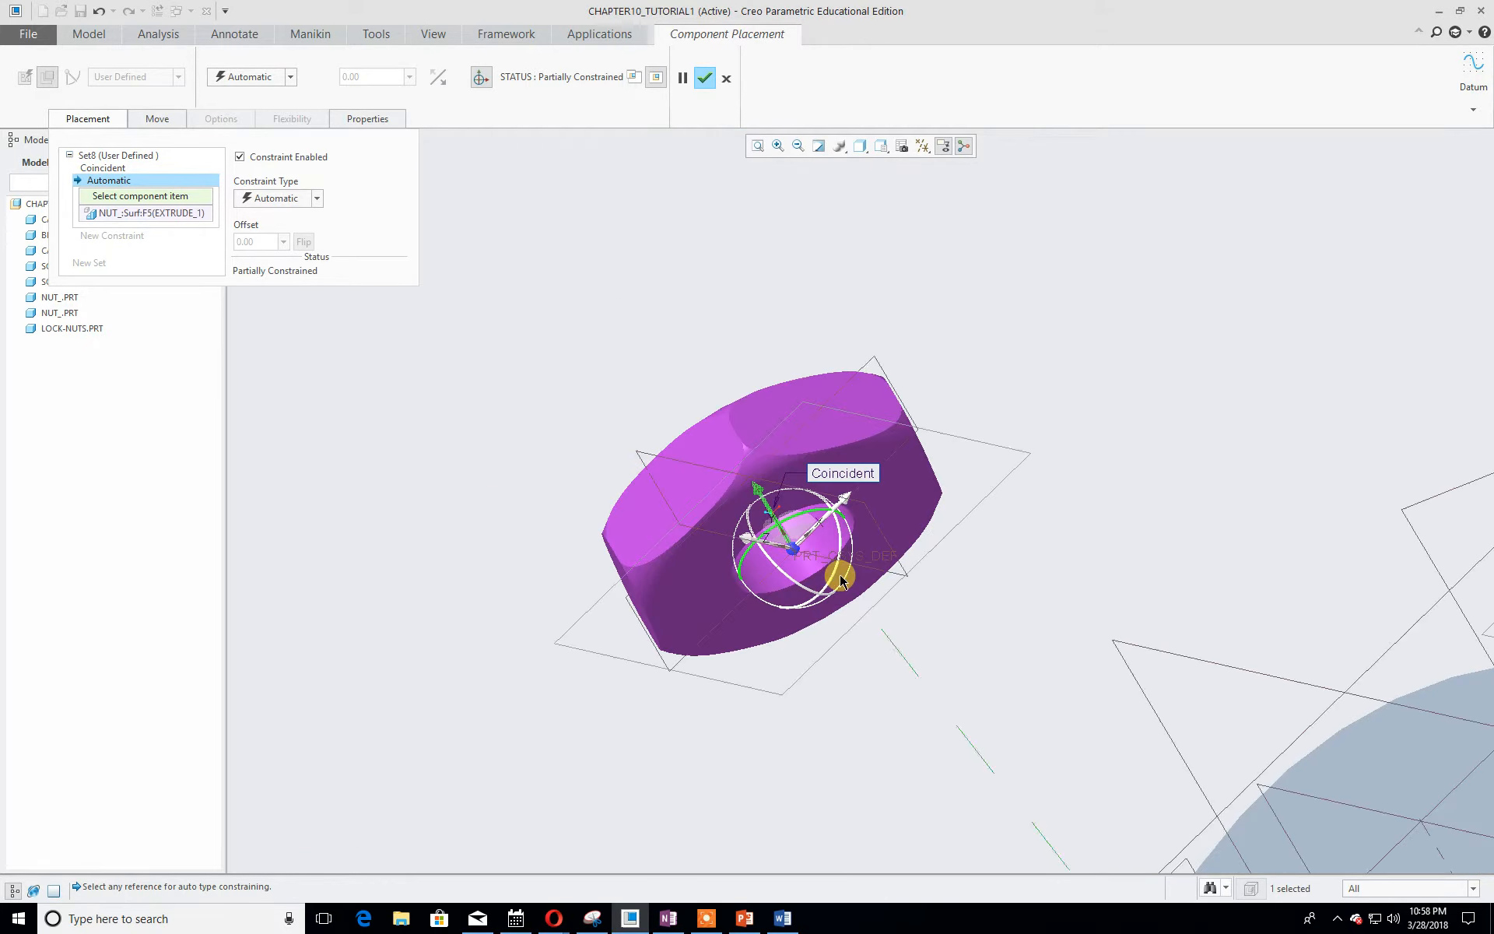
left_click(862, 528)
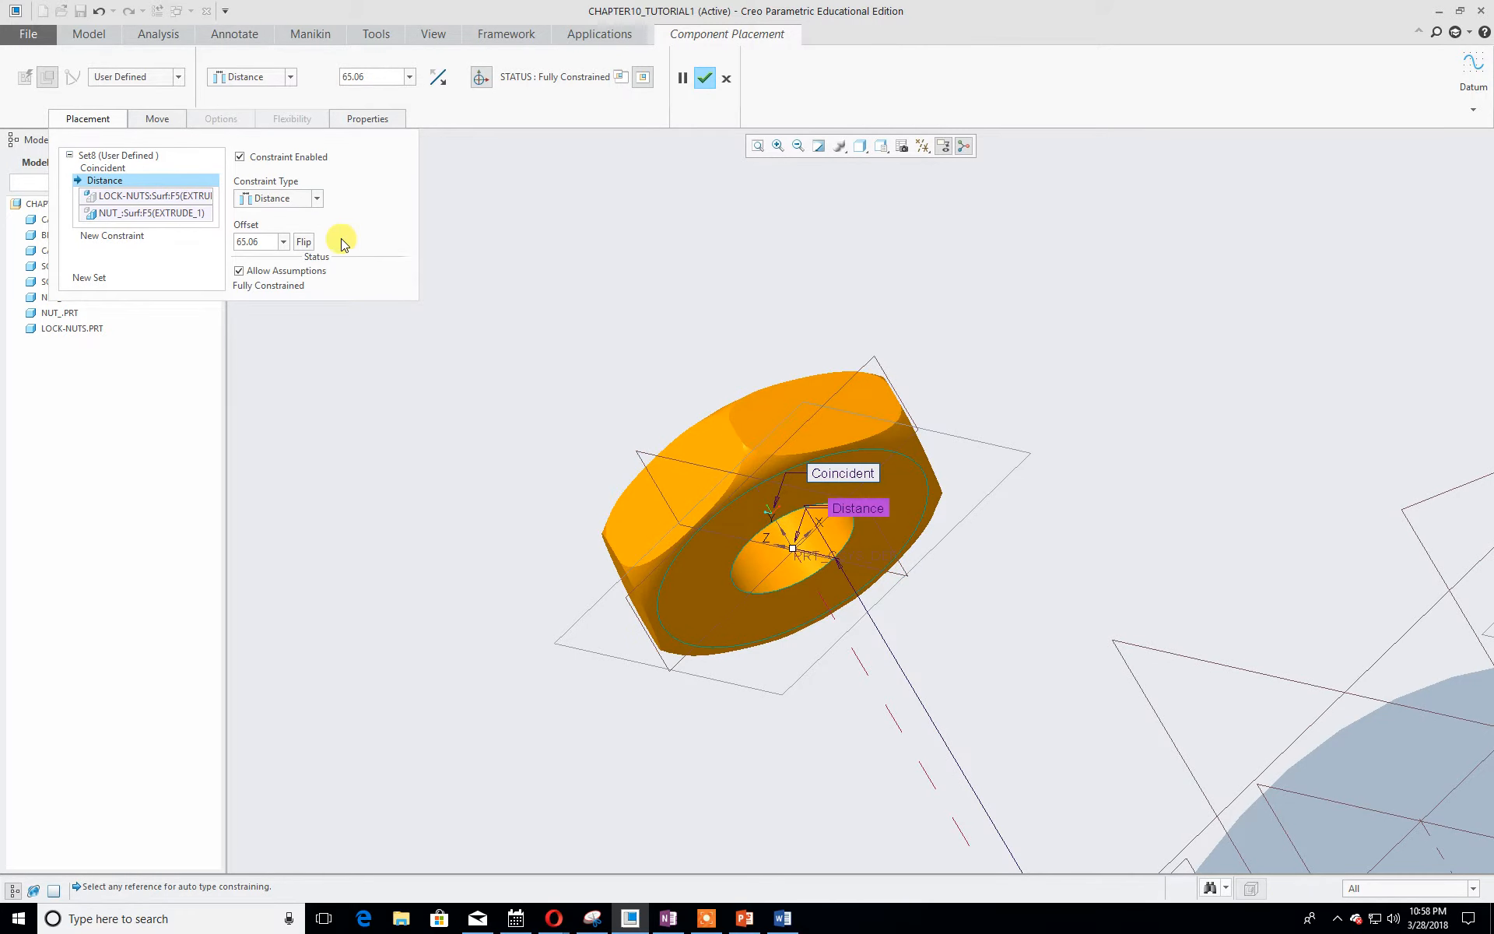
- Set the second lock nut's face constraint to Coincident, restore the standard orientation and finish placing the component
scroll(544, 457, "up", 3)
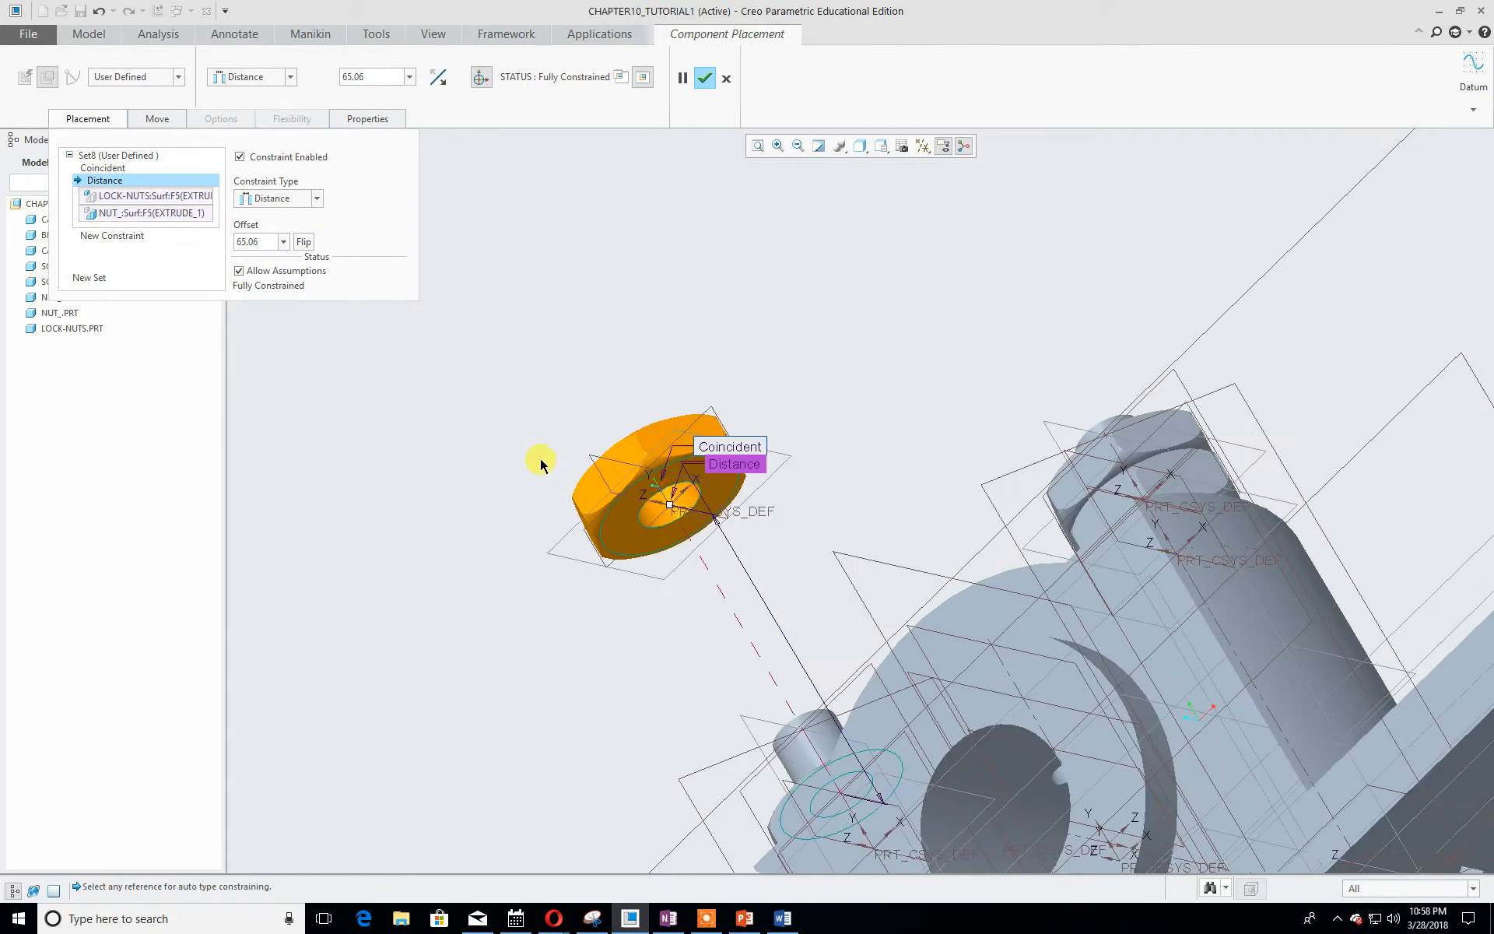
left_click(315, 199)
left_click(276, 257)
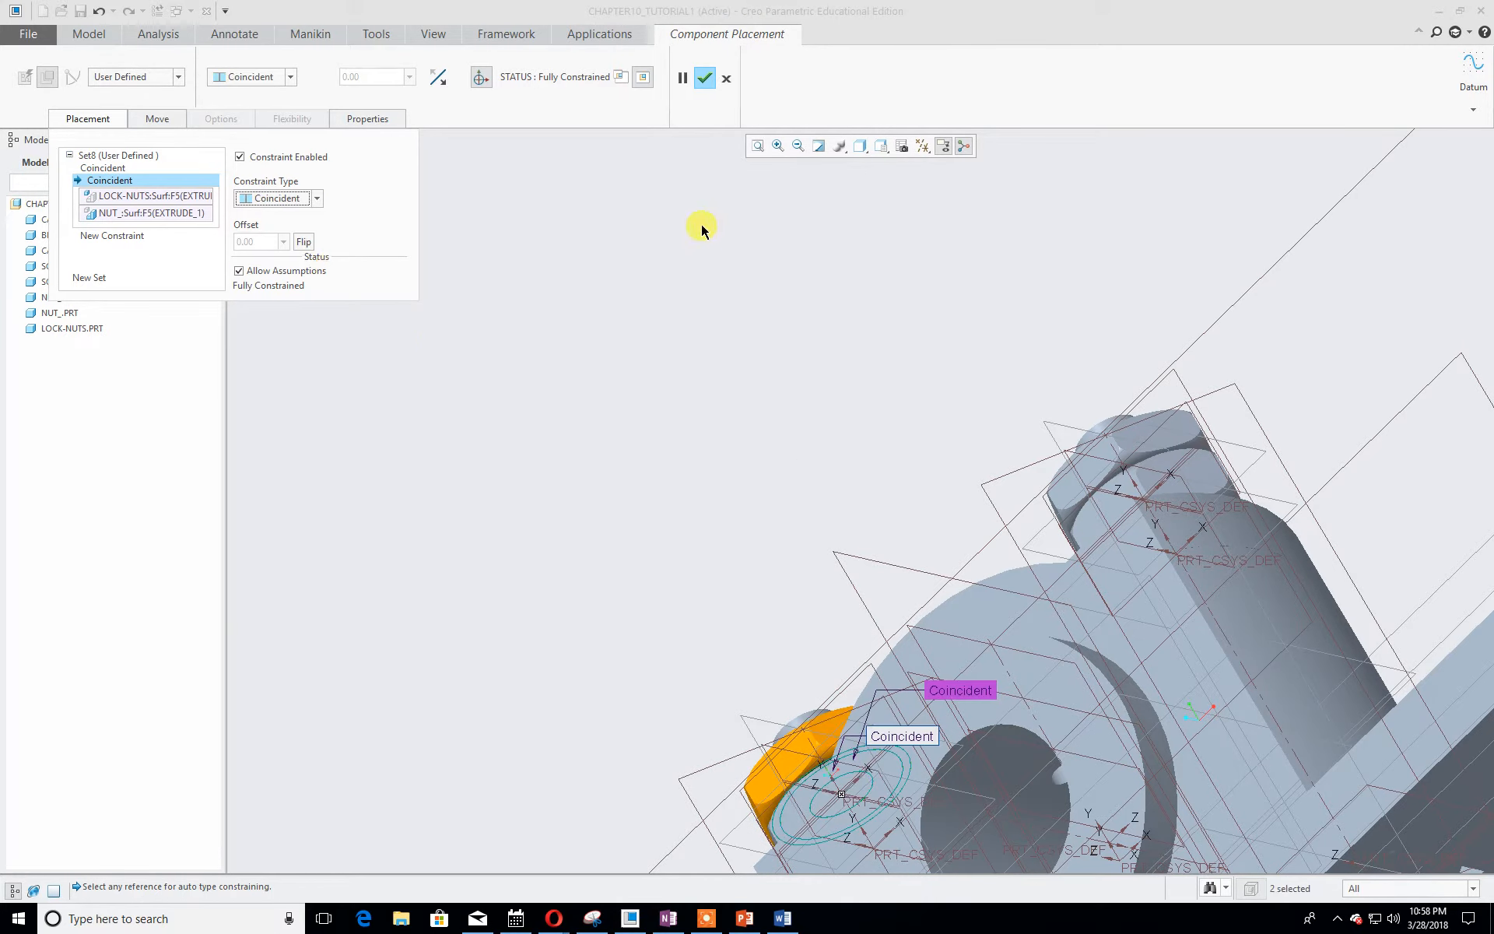
left_click(879, 146)
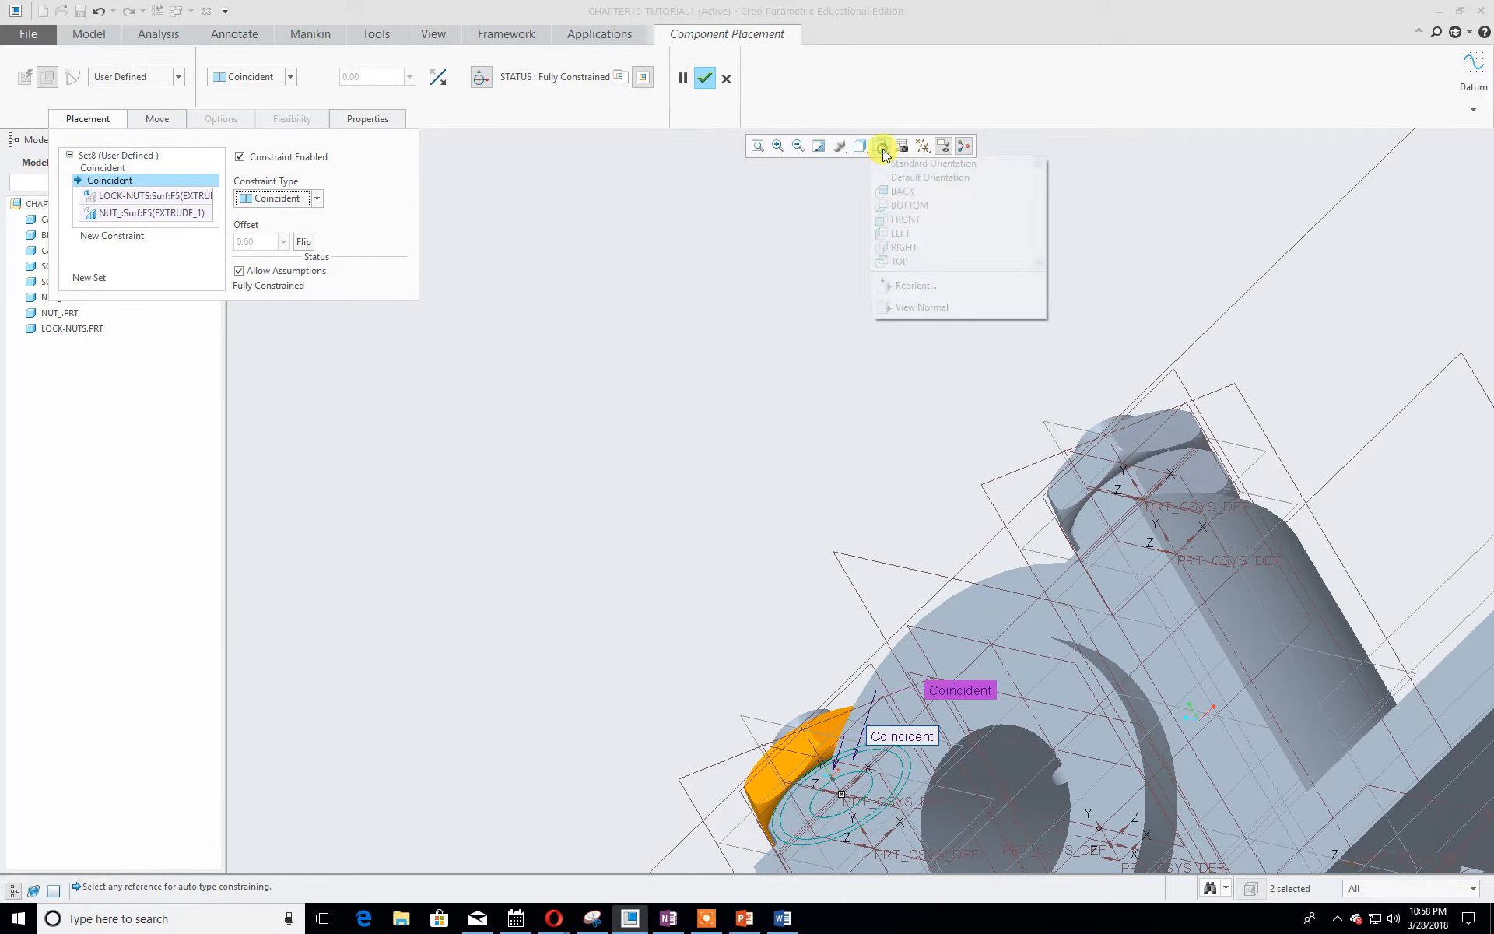
left_click(887, 166)
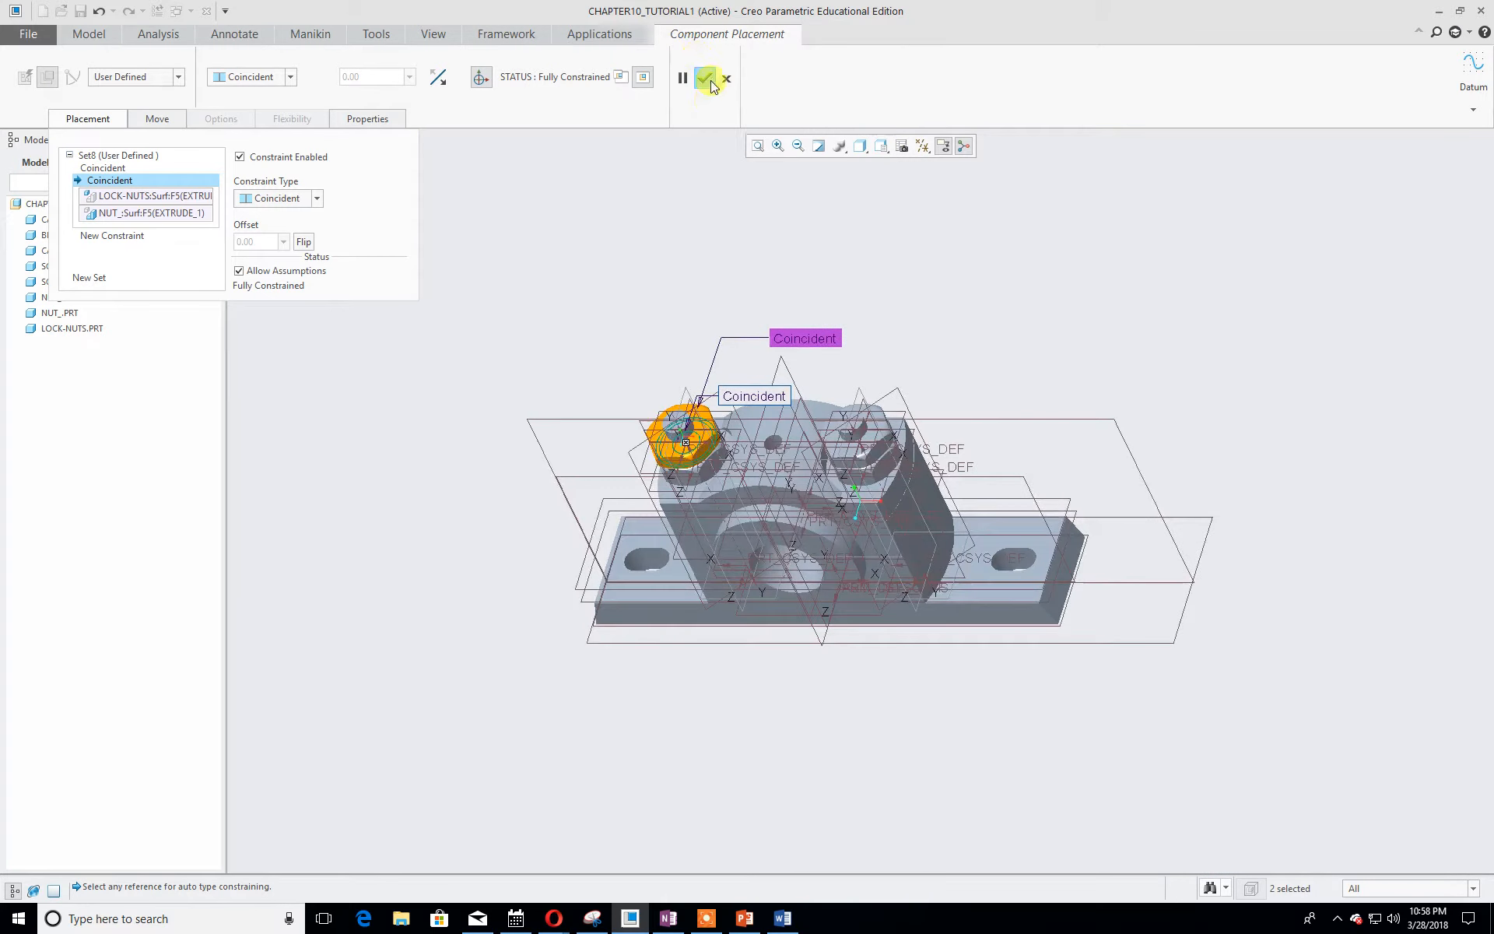
left_click(705, 78)
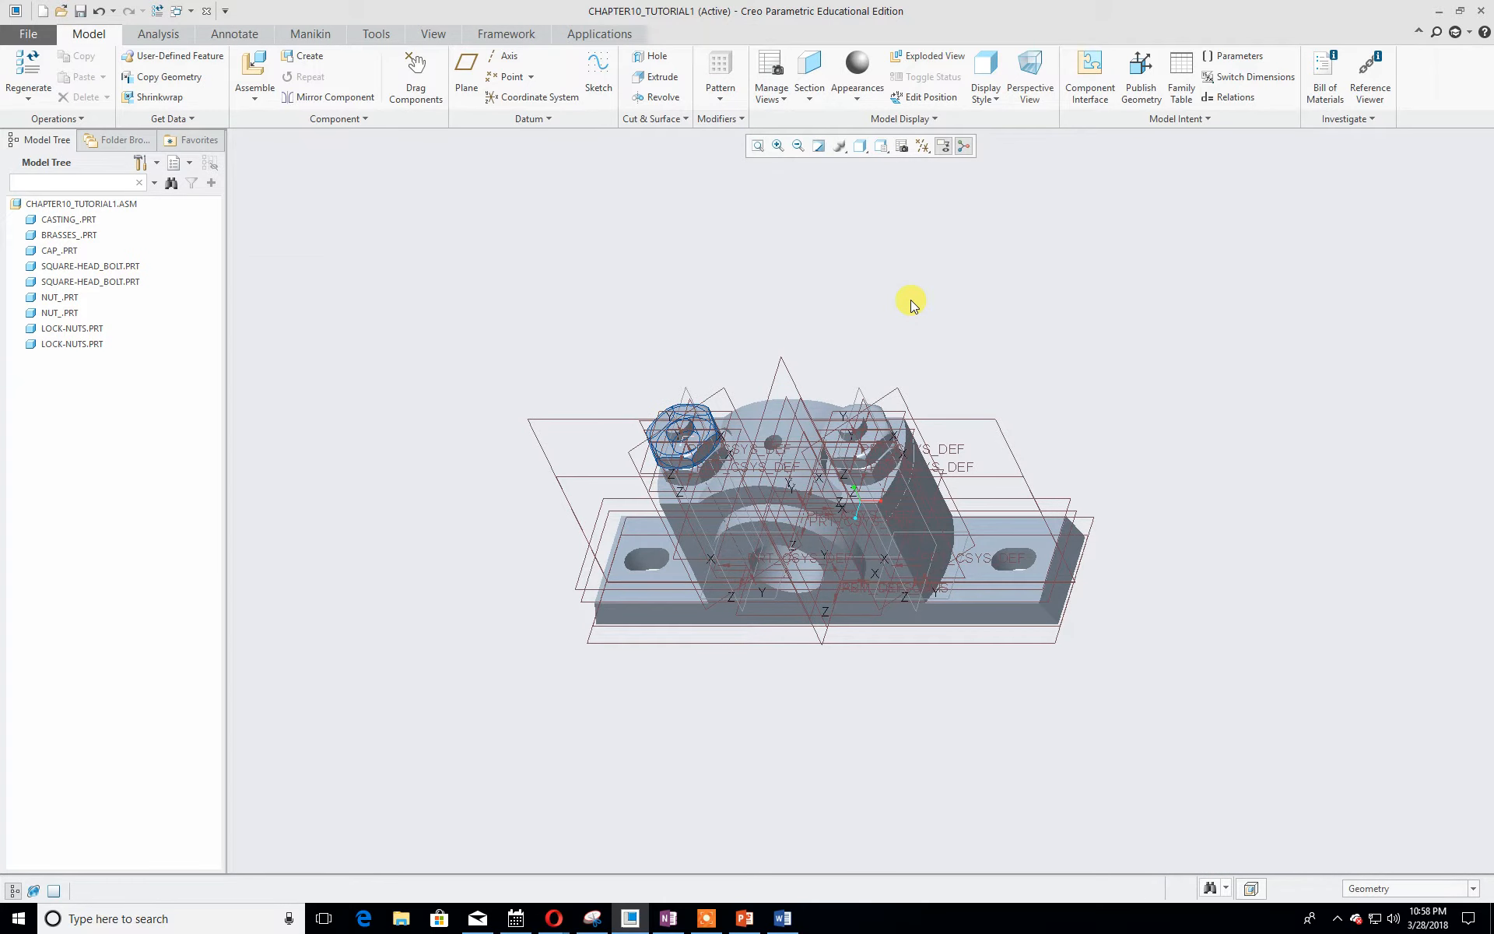
- Switch to PowerPoint to examine the Pedestal Bearing's exploded state in Figure 67, and return to the Creo assembly
left_click_drag(0, 179, 774, 0)
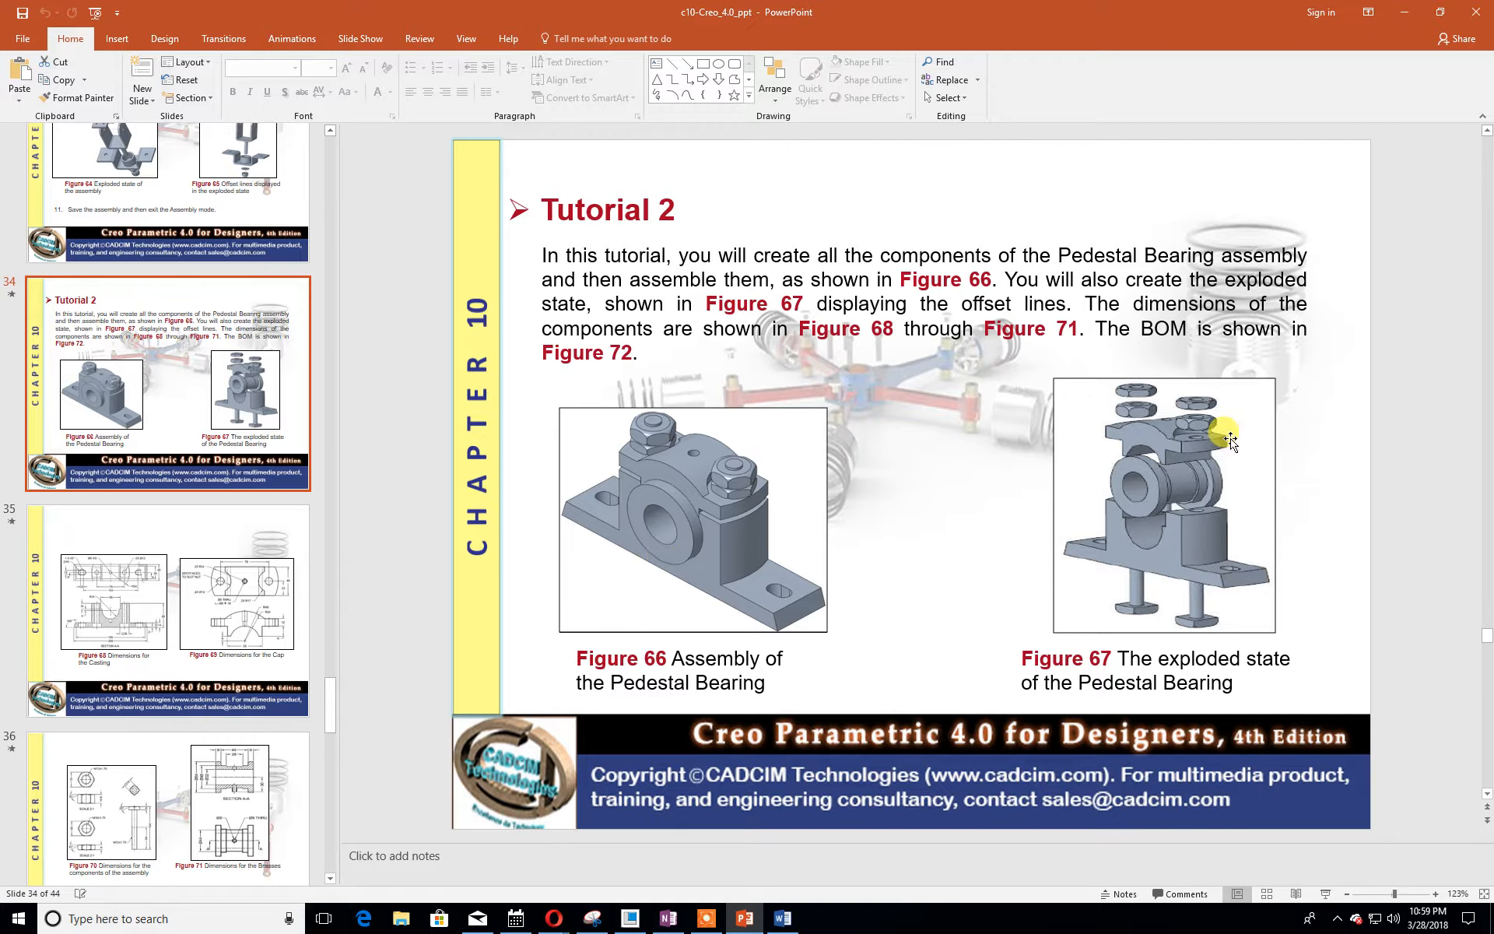
left_click_drag(743, 14, 0, 38)
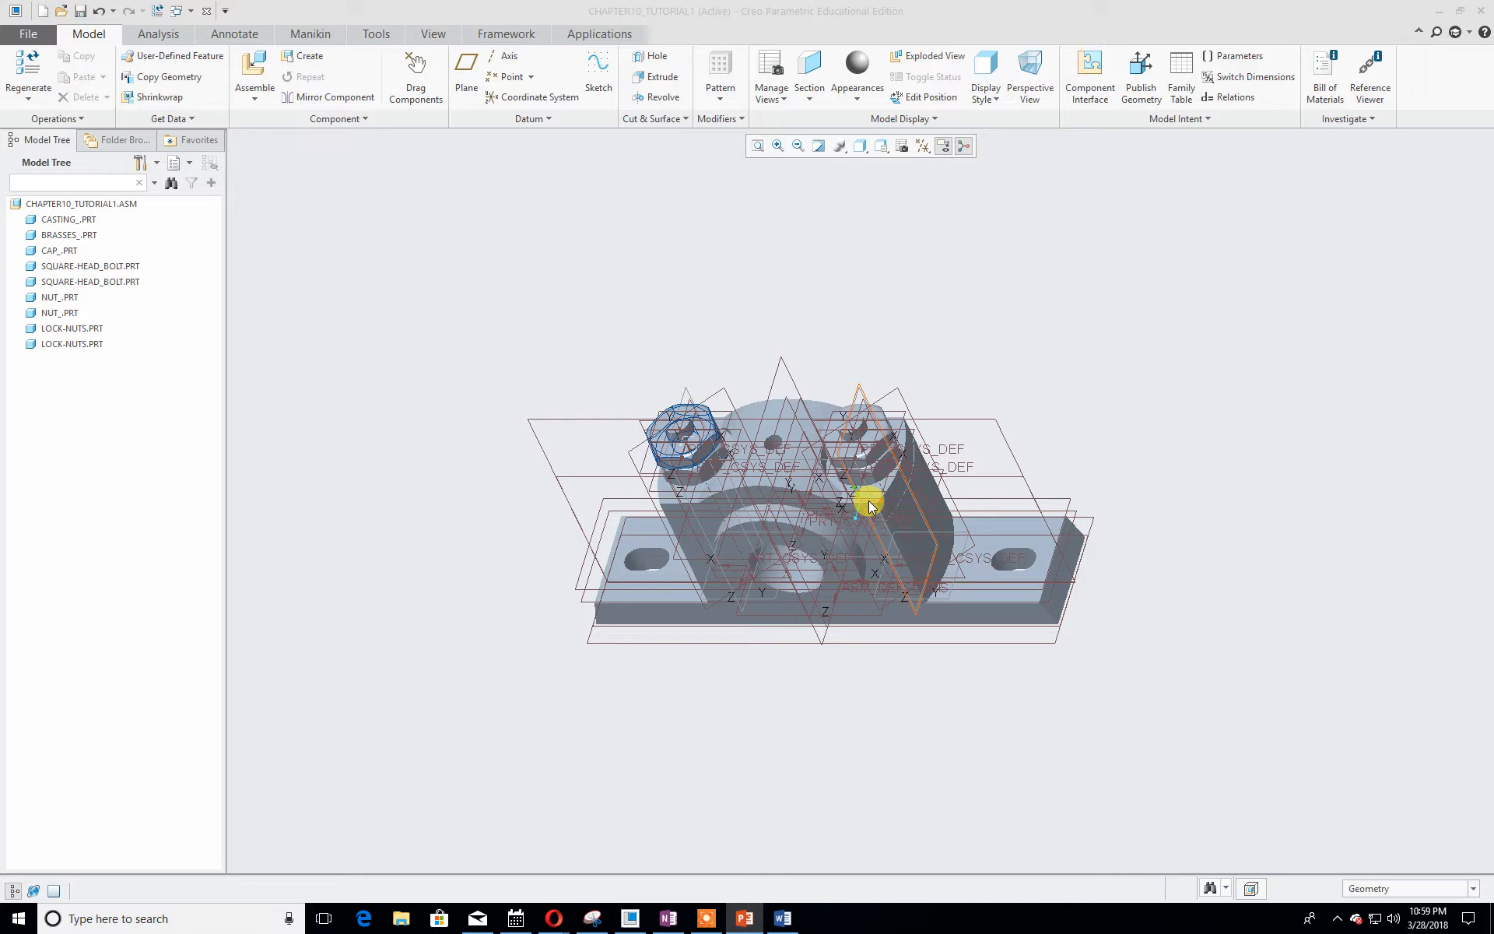
left_click(1037, 356)
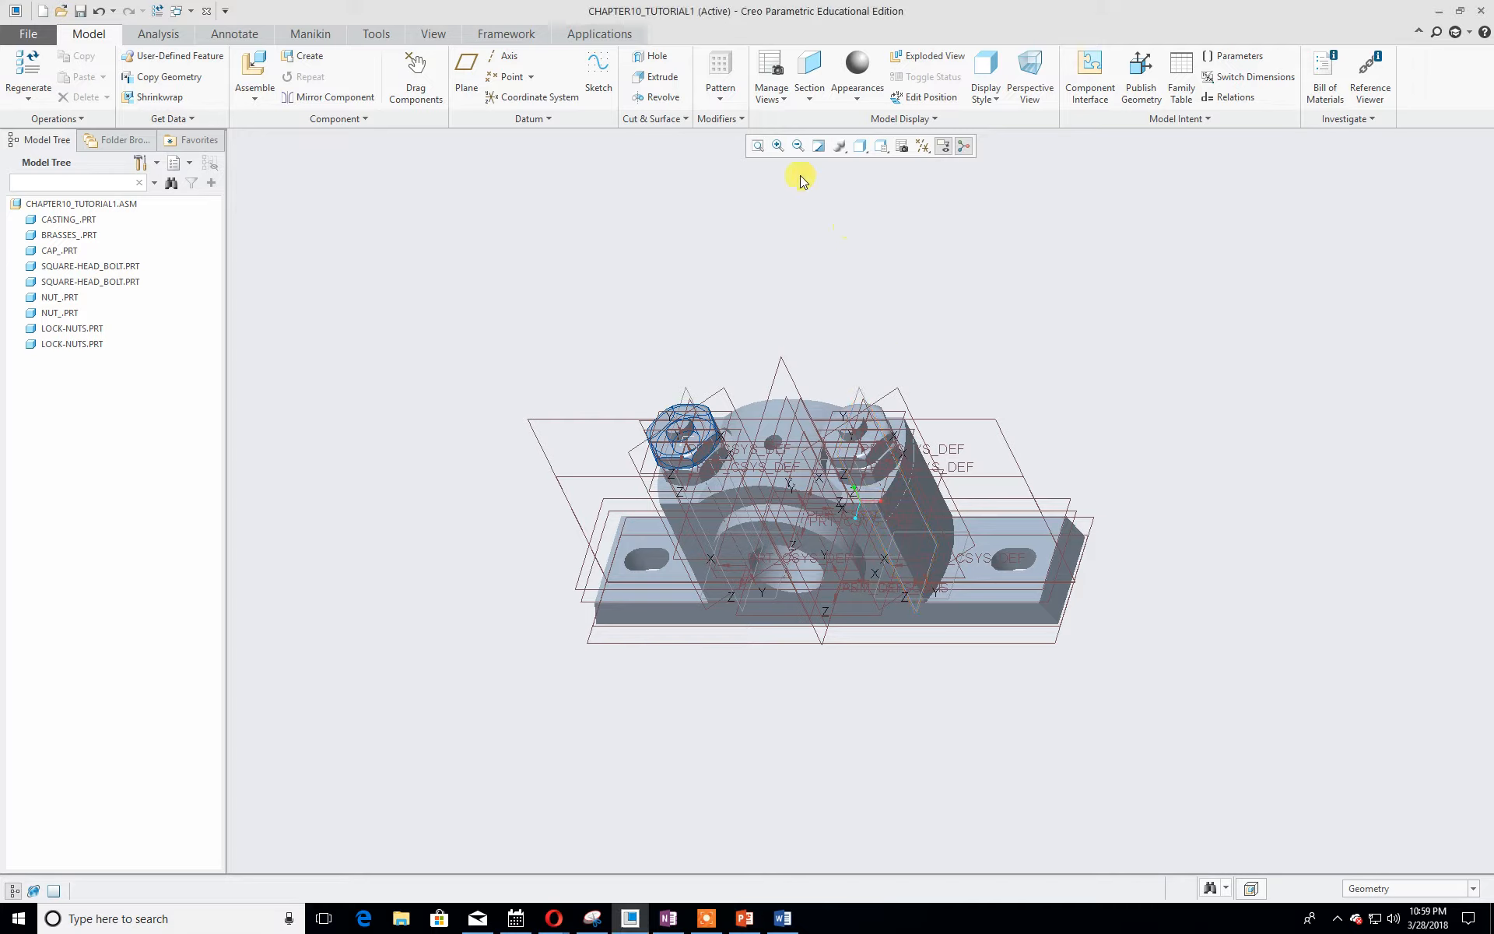
- Create a new explode state for the assembly in the View Manager and start editing its component positions
left_click(773, 66)
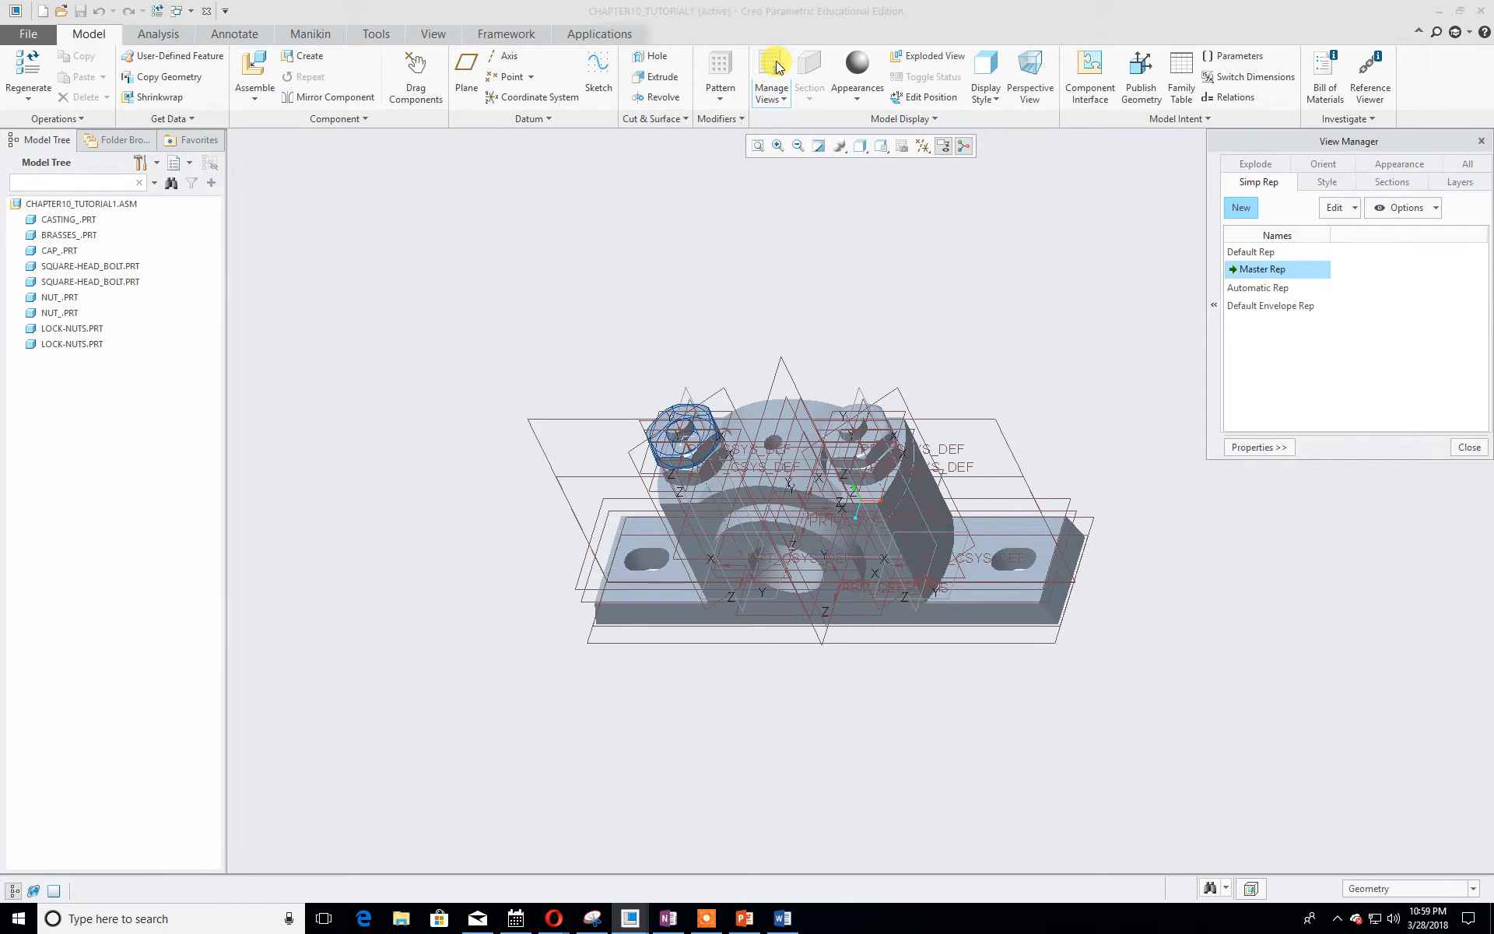
left_click(1255, 165)
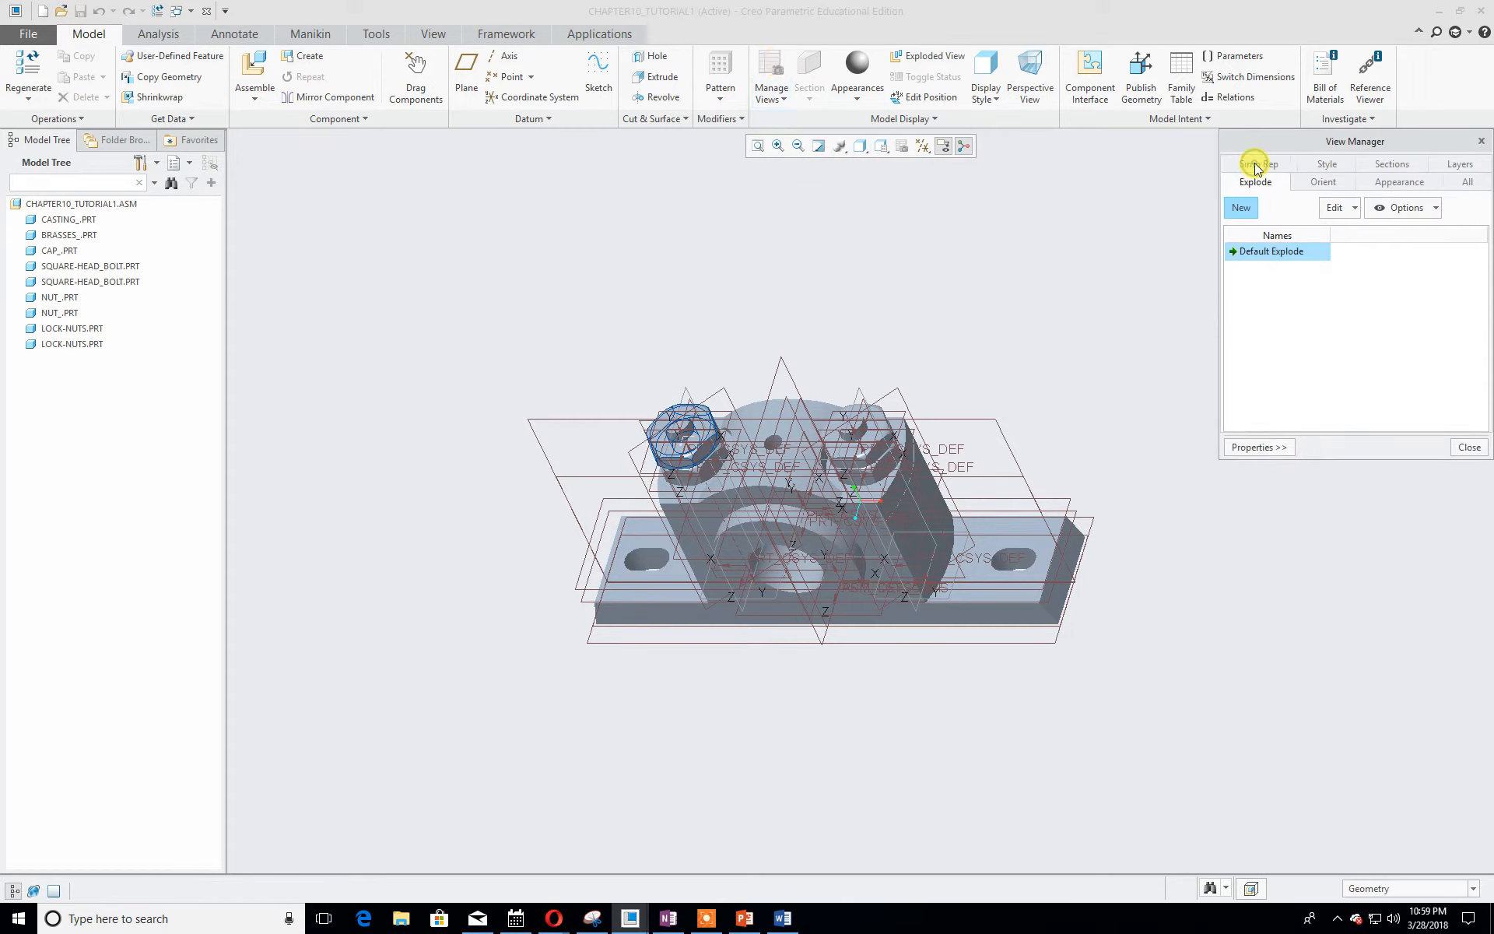
left_click(1248, 208)
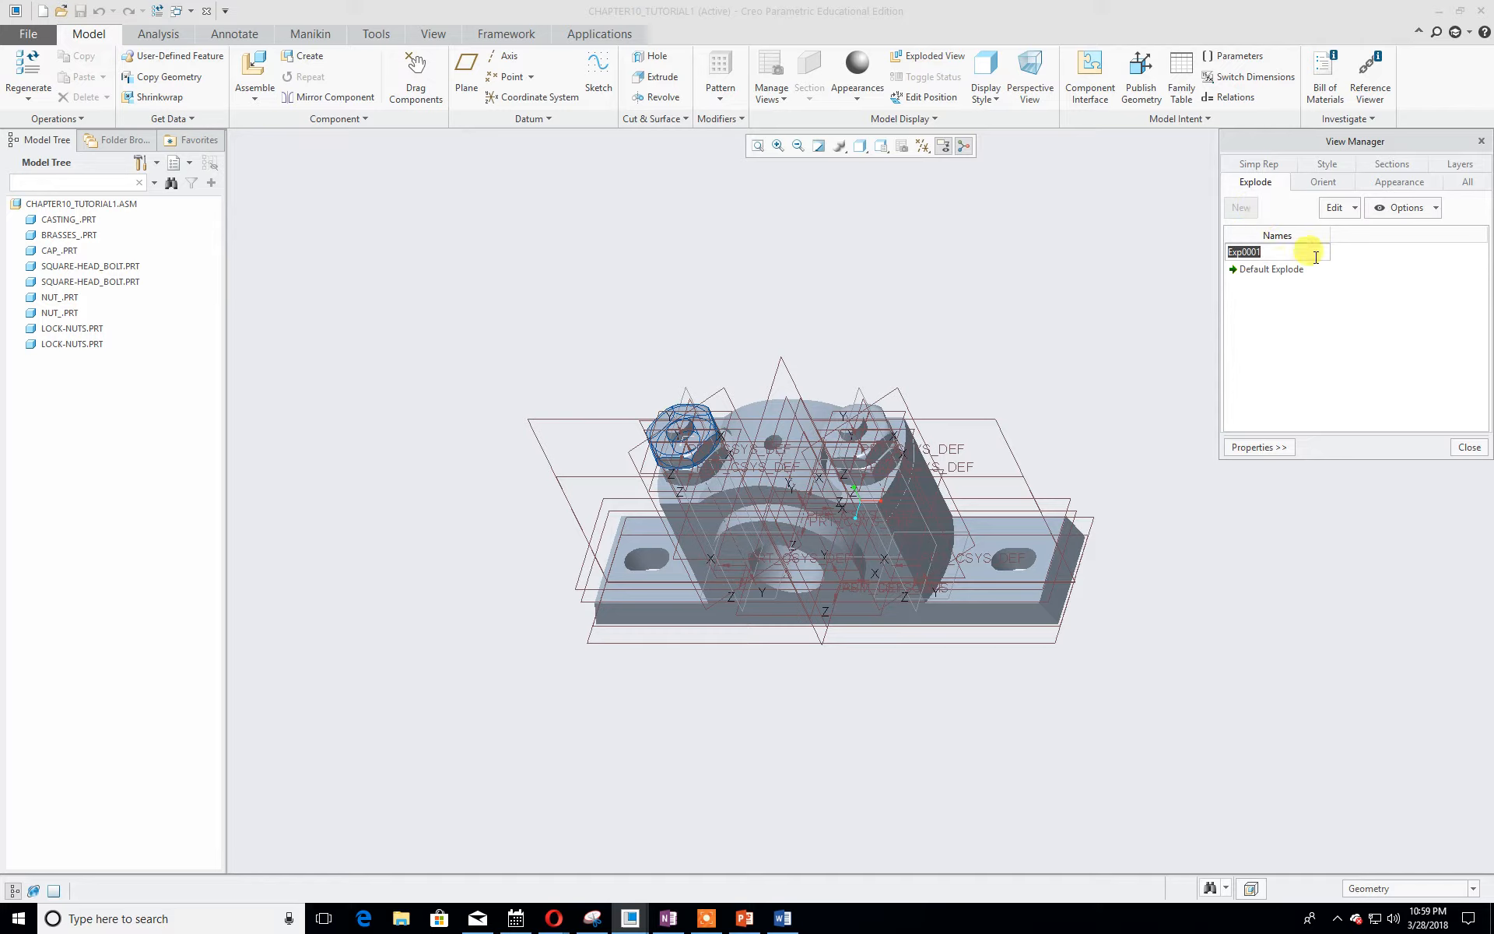
left_click(1332, 208)
left_click(1286, 327)
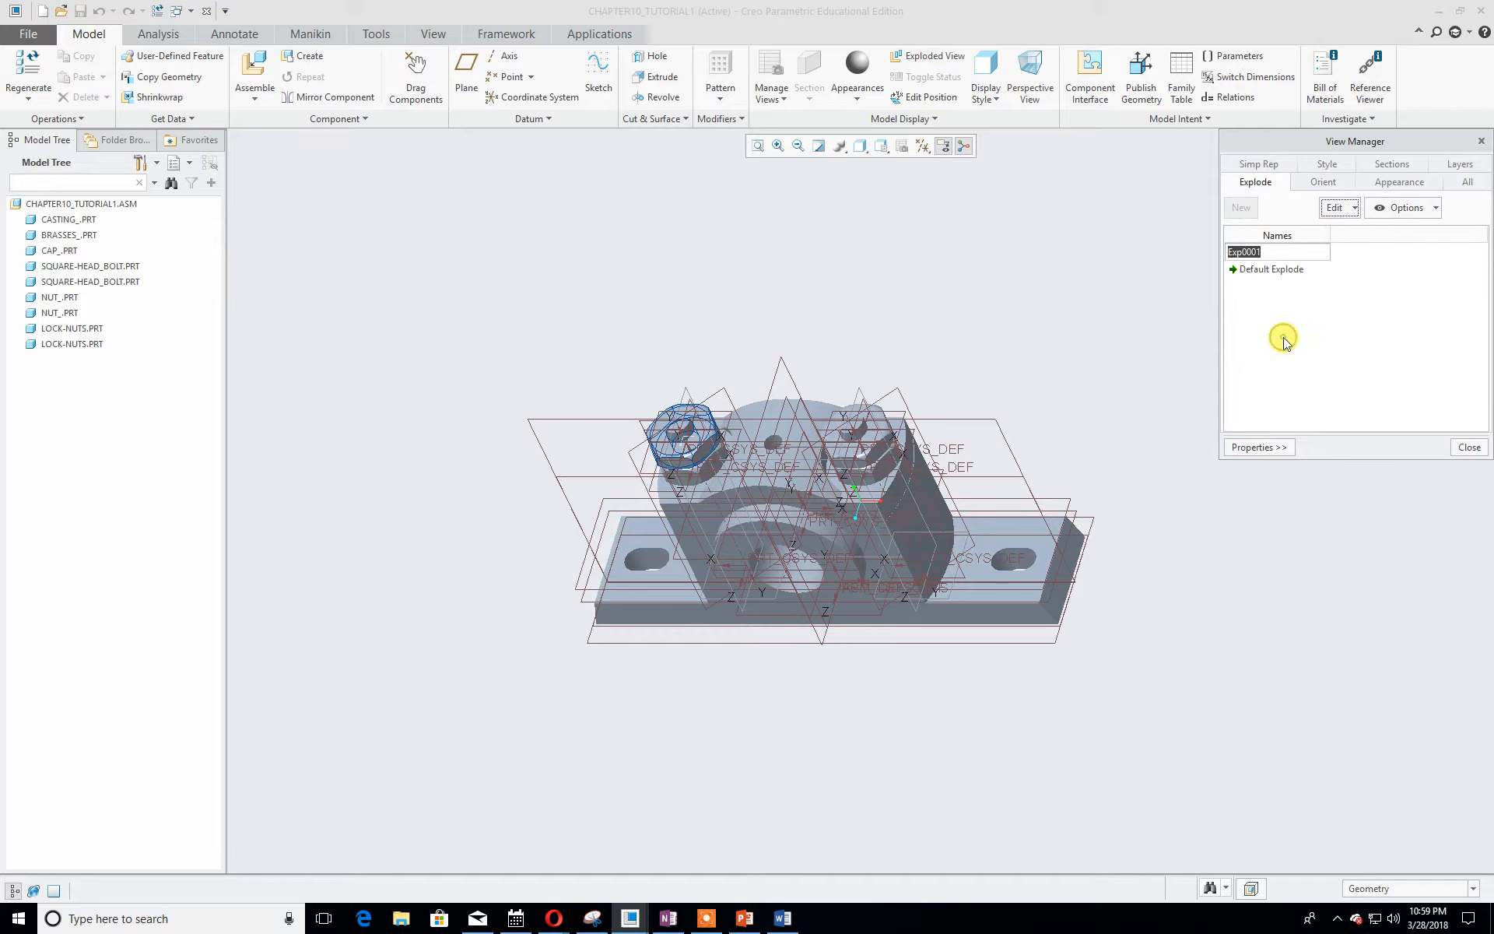
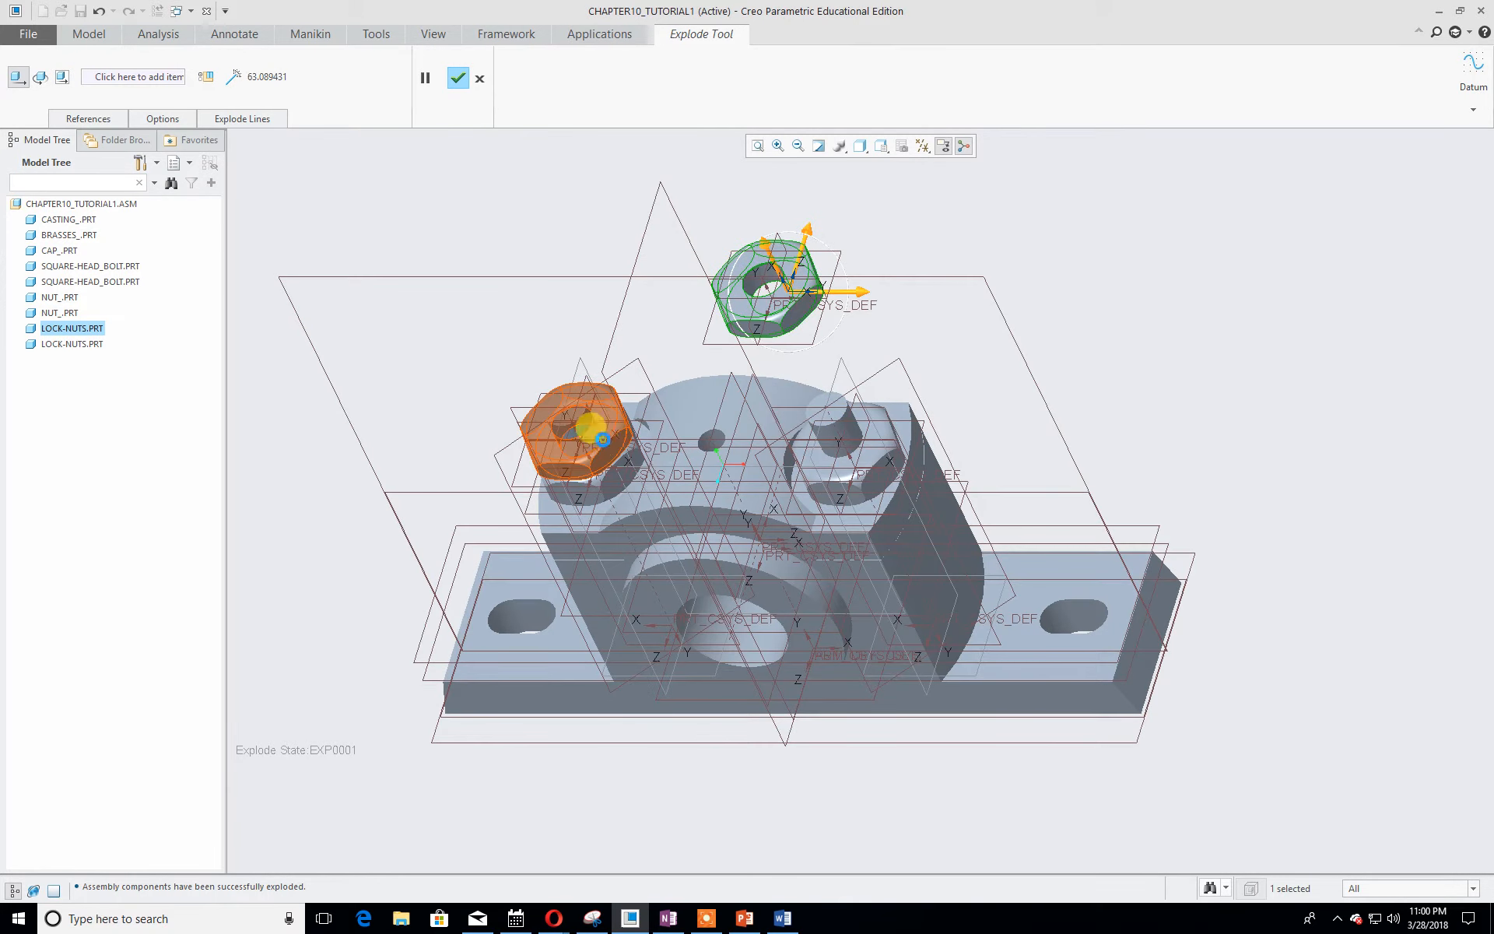
- Try moving the second lock nut off its bolt separately, and undo the individual moves of both lock nuts
left_click(605, 442)
left_click_drag(607, 409, 552, 299)
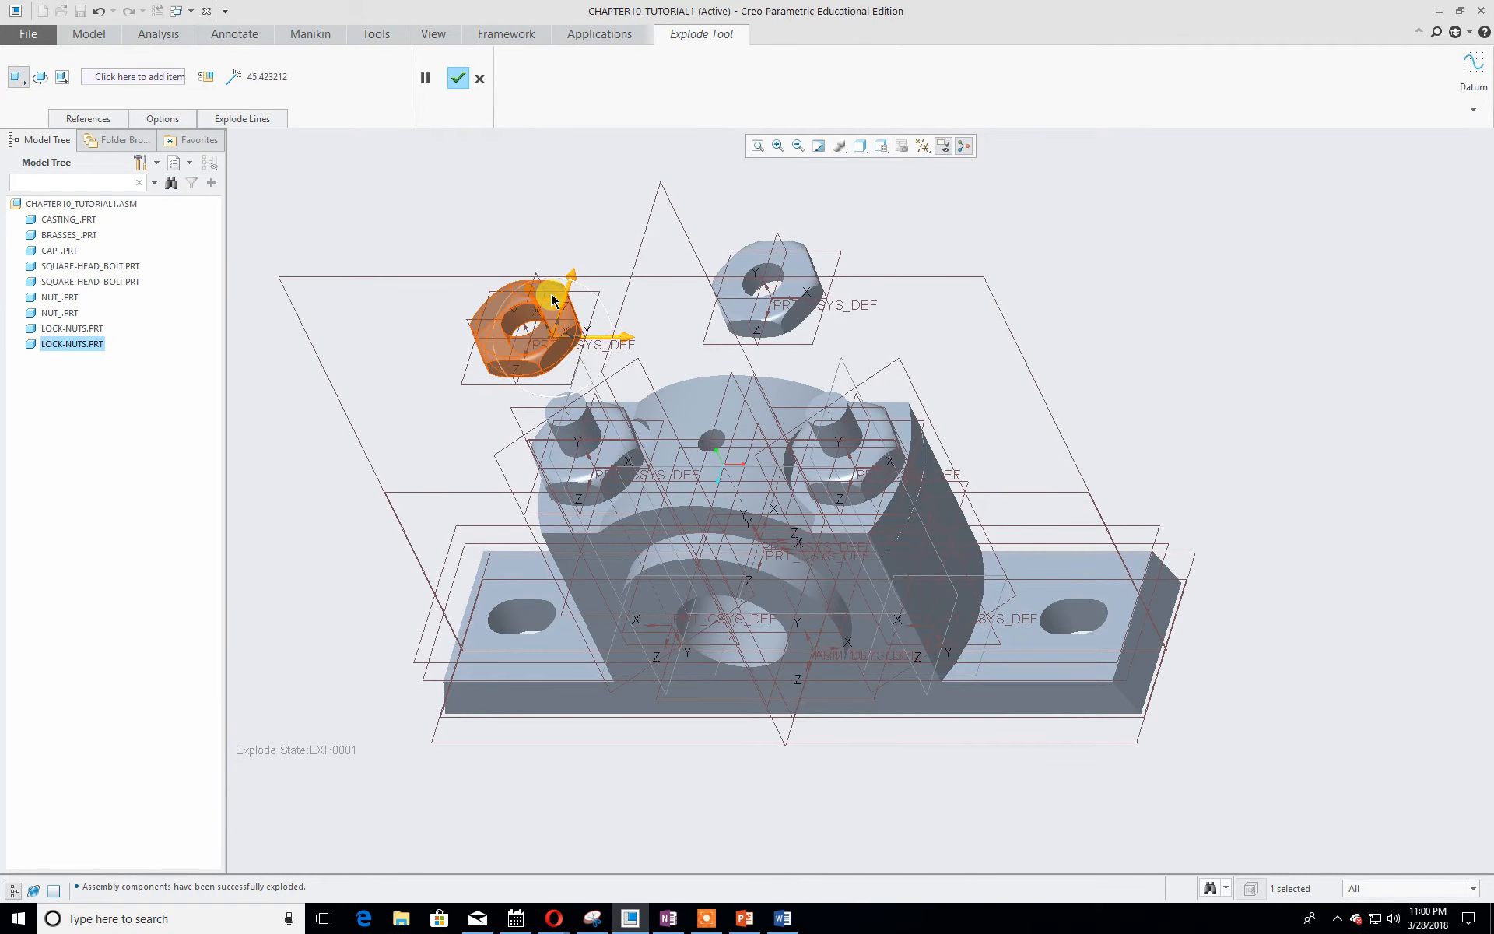
key("ctrl+z")
key("ctrl+z")
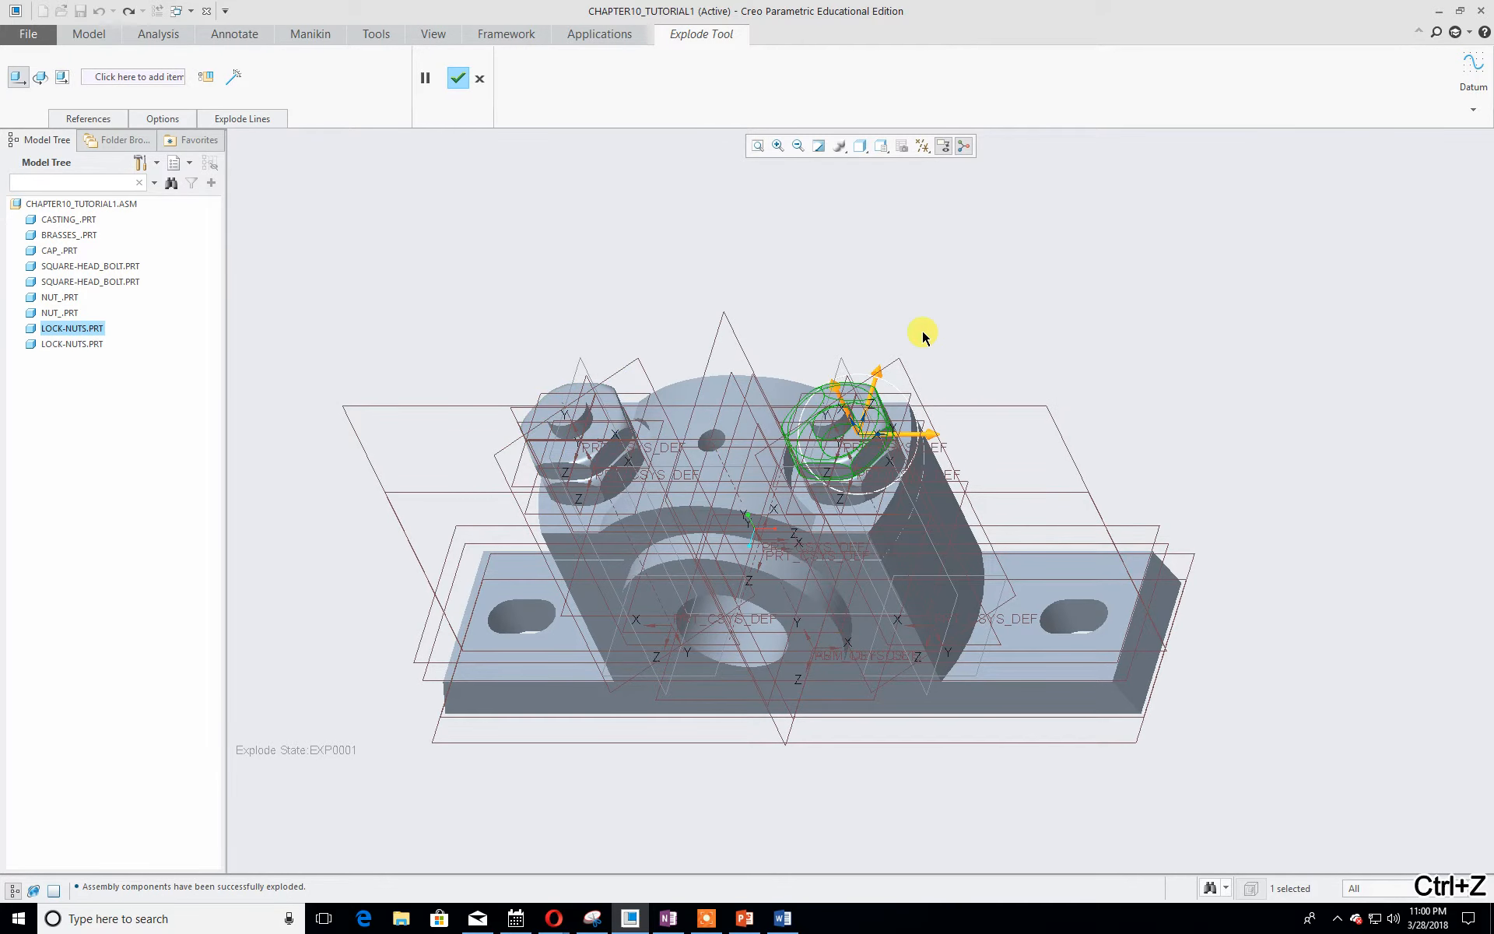
- Select both lock nuts and move them together about 95 units upward along the bolt axes
middle_click_drag(1372, 428, 1287, 404)
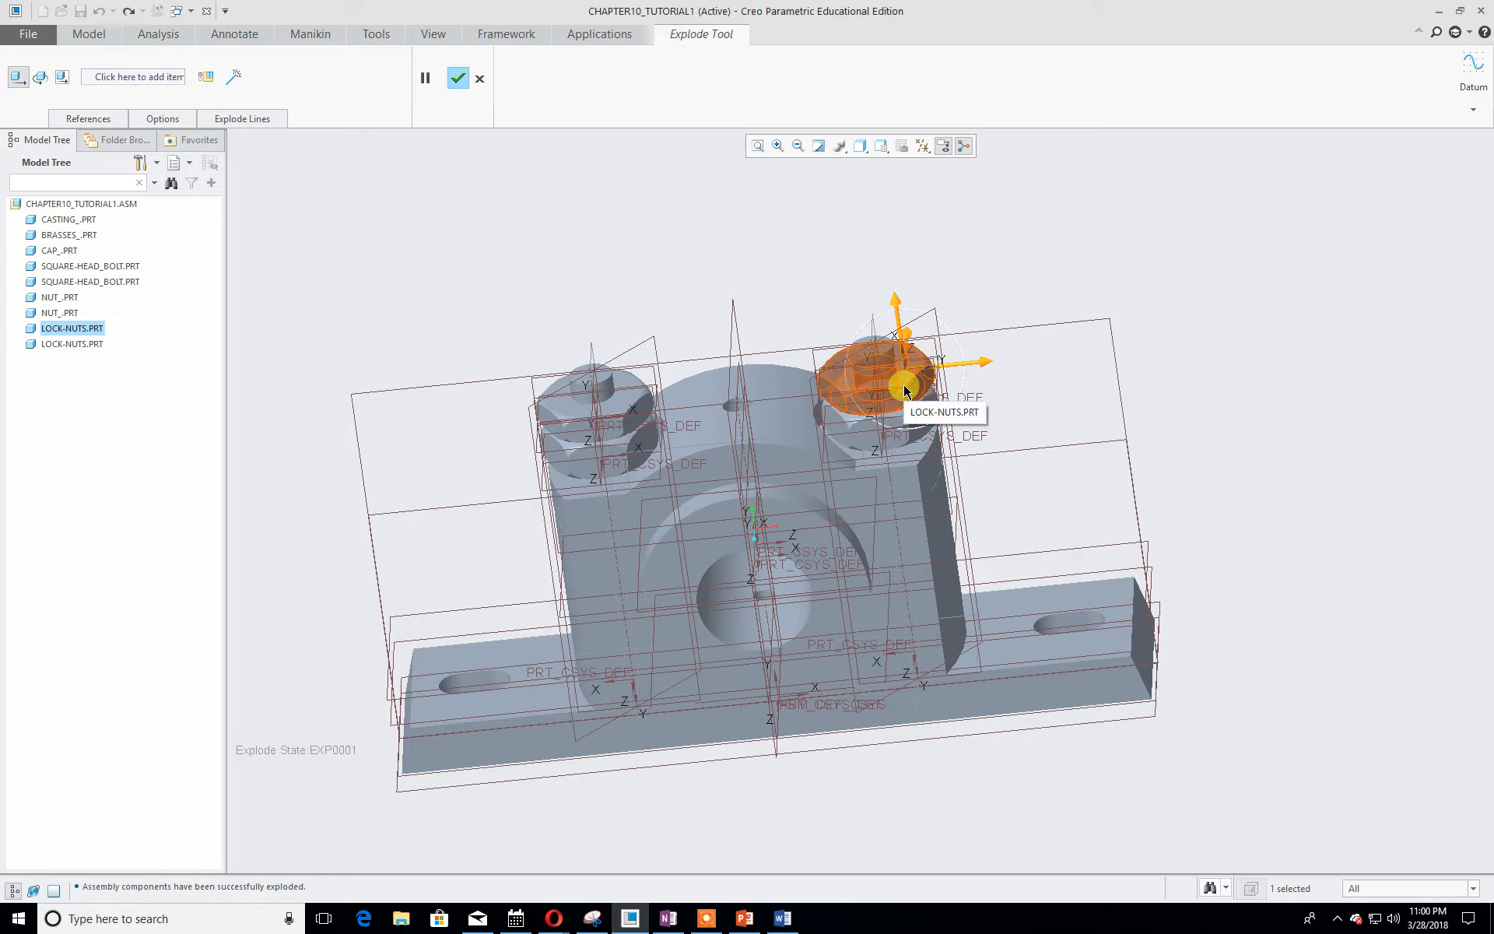
left_click(621, 388, "ctrl")
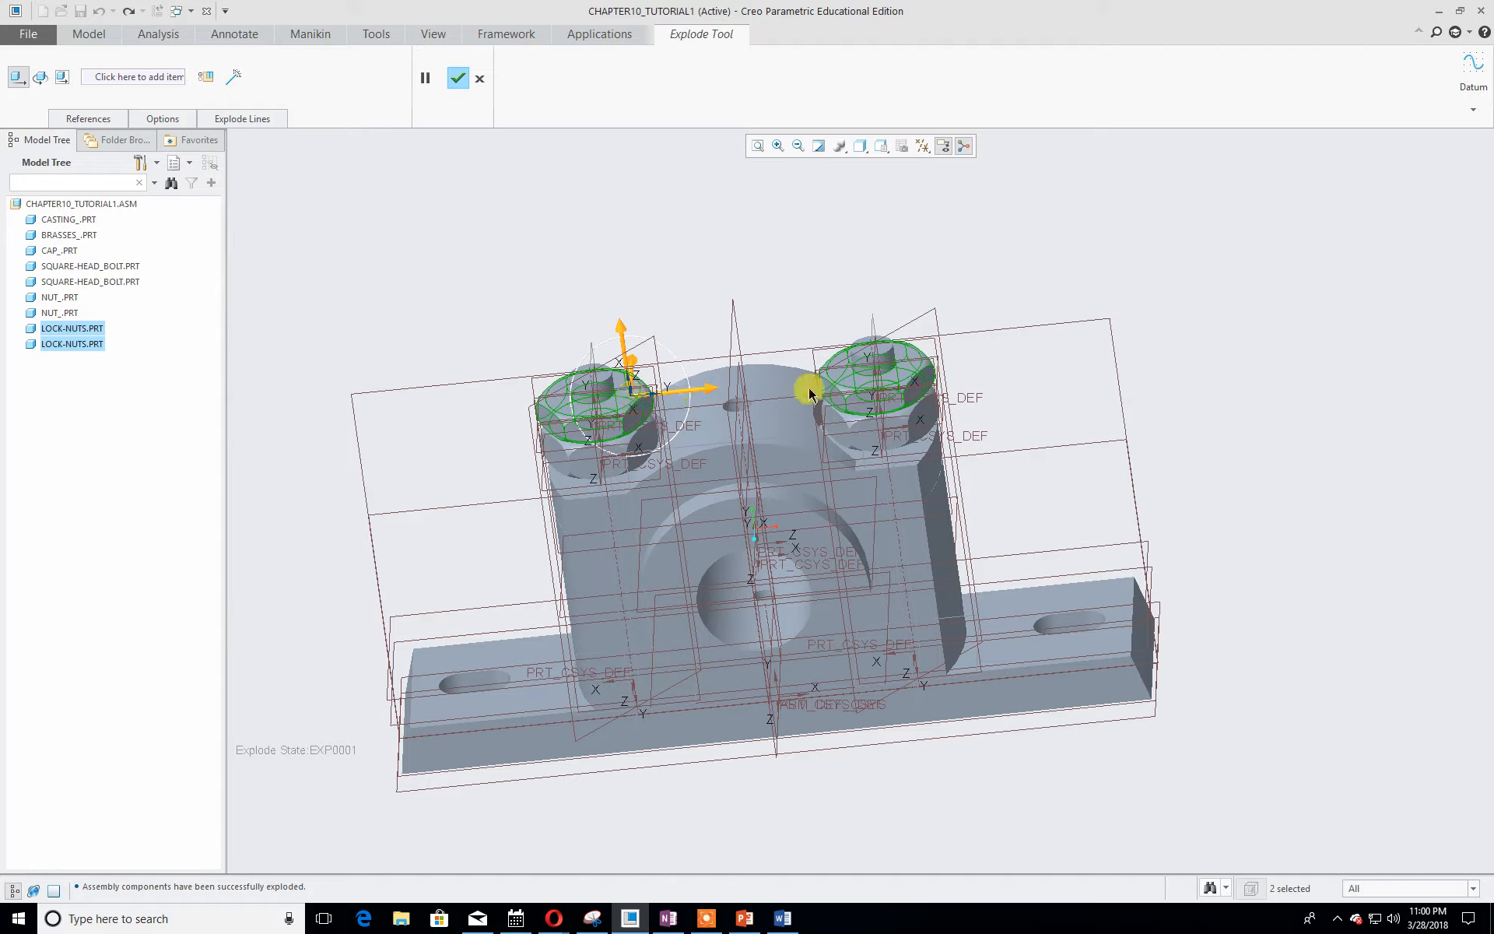
scroll(739, 391, "up", 3)
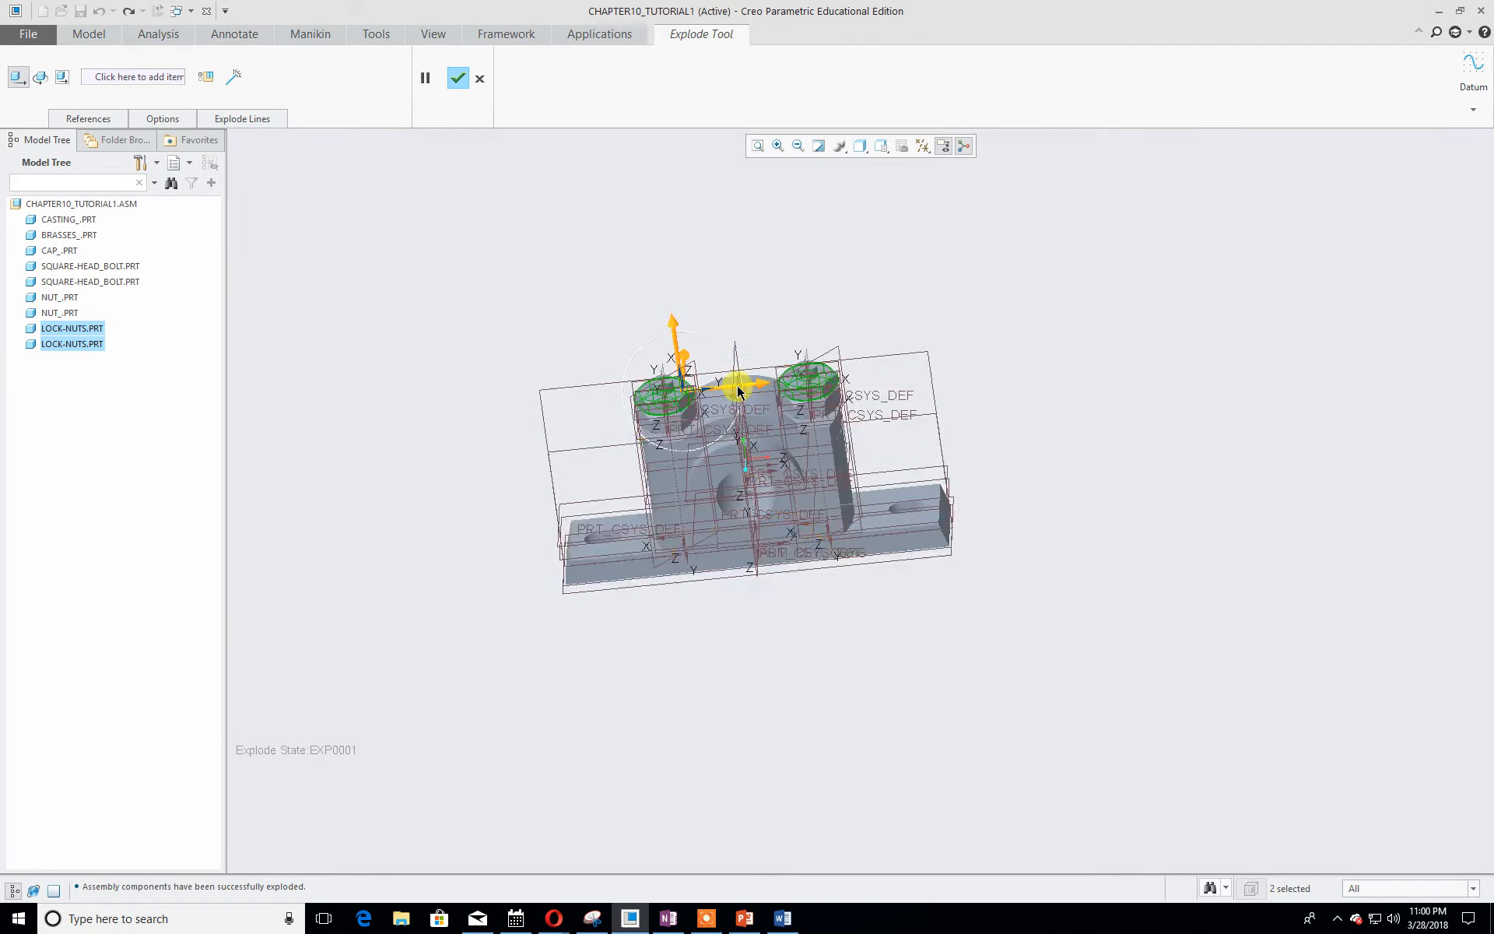
left_click_drag(669, 323, 654, 172)
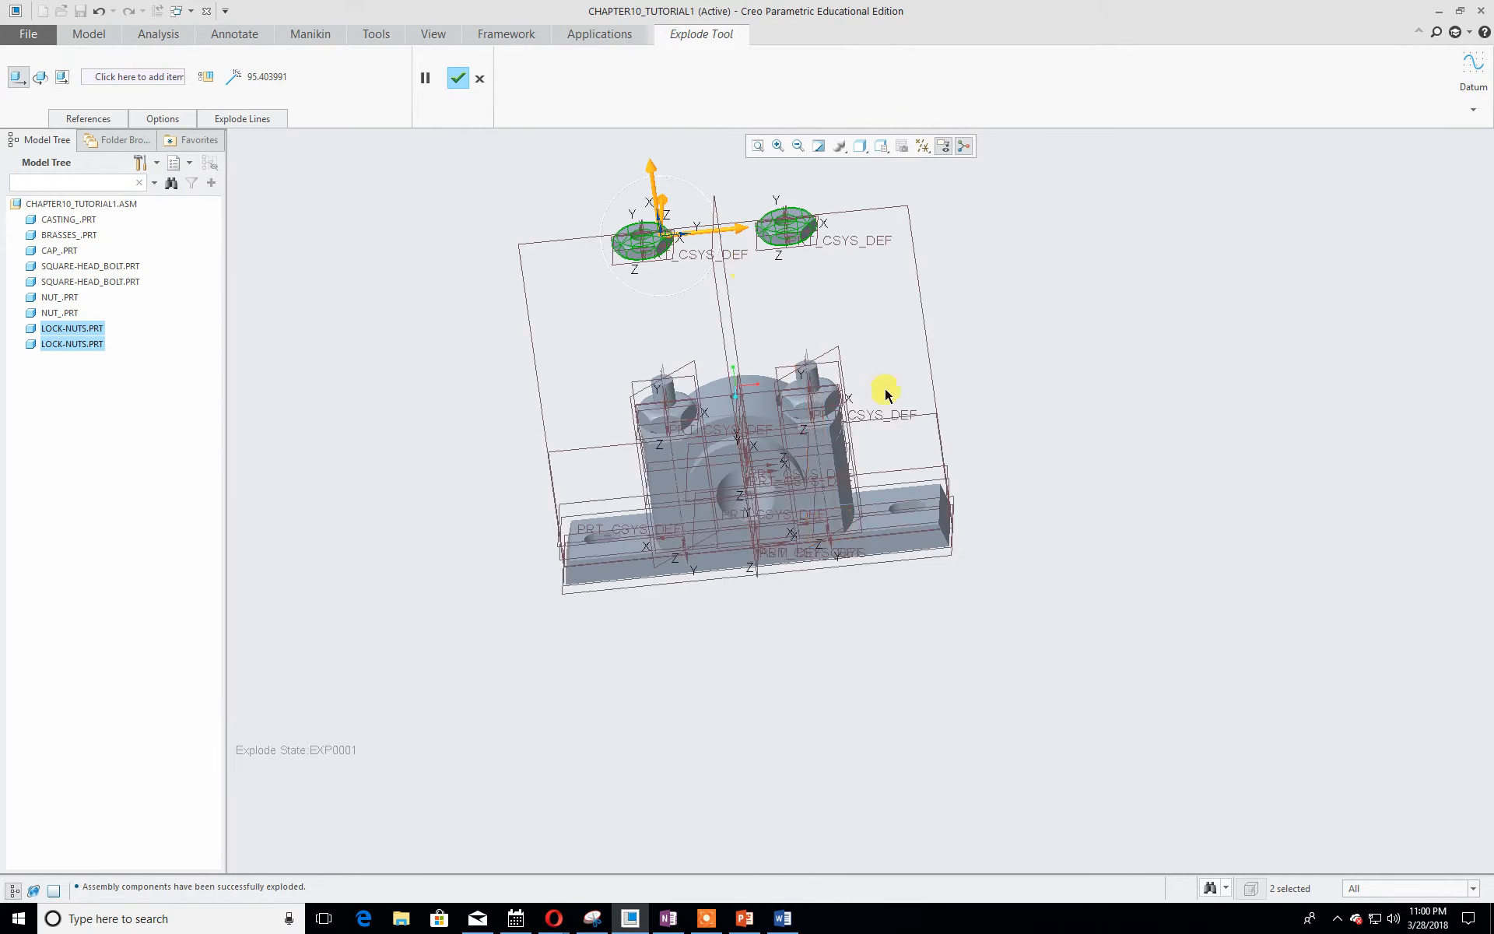
- Move both nuts together up off the bolts to just below the lock nuts, and raise the cap about 38 units
left_click(833, 406)
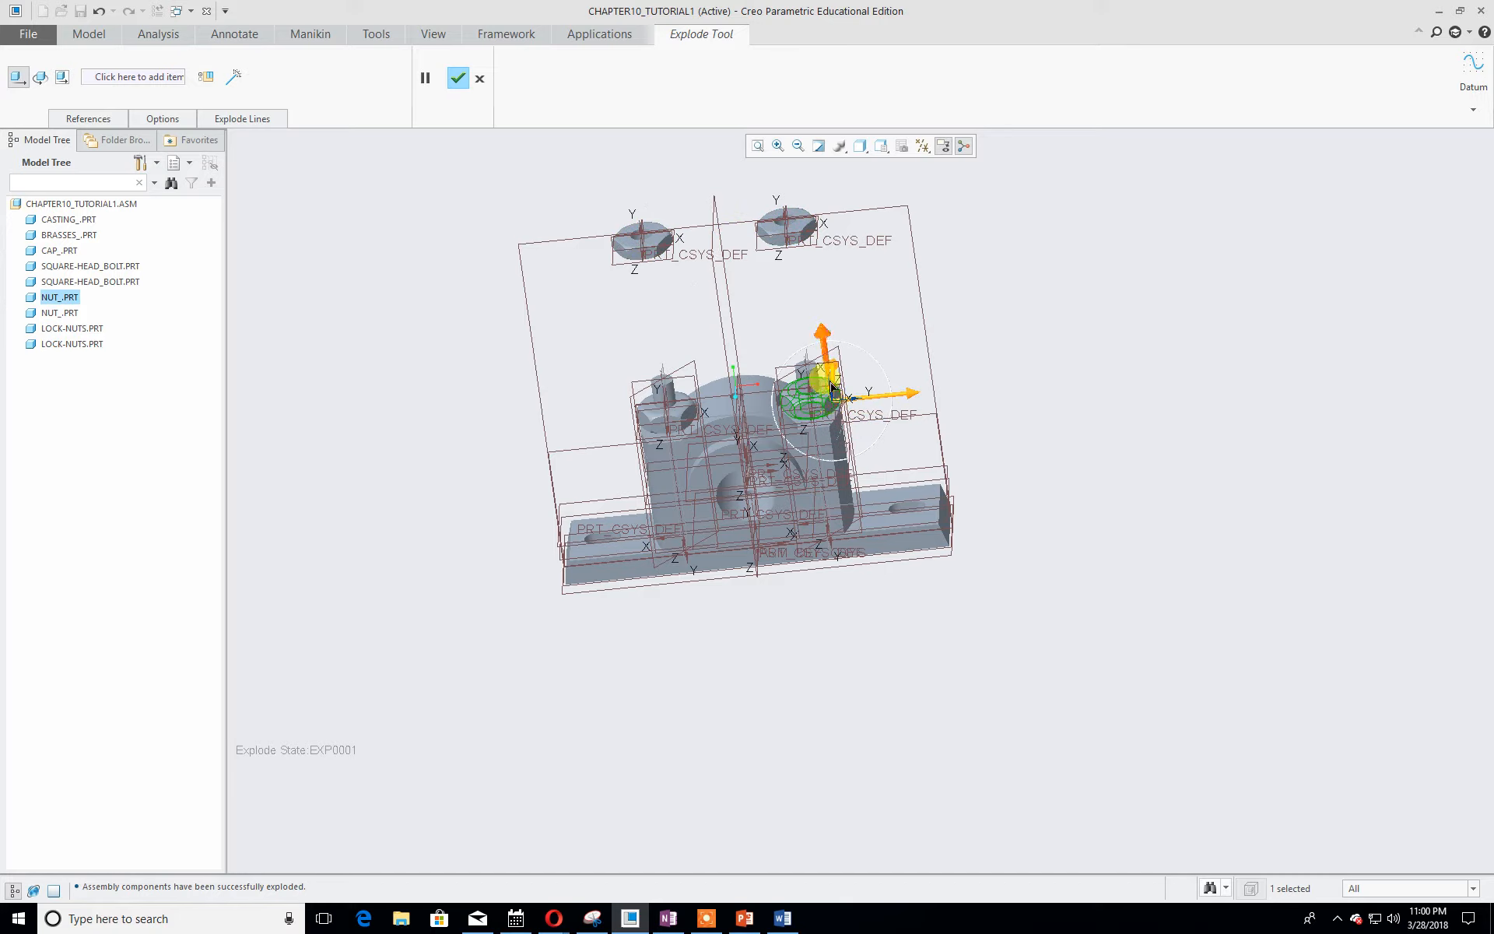
left_click(677, 418, "ctrl")
left_click_drag(663, 389, 656, 283)
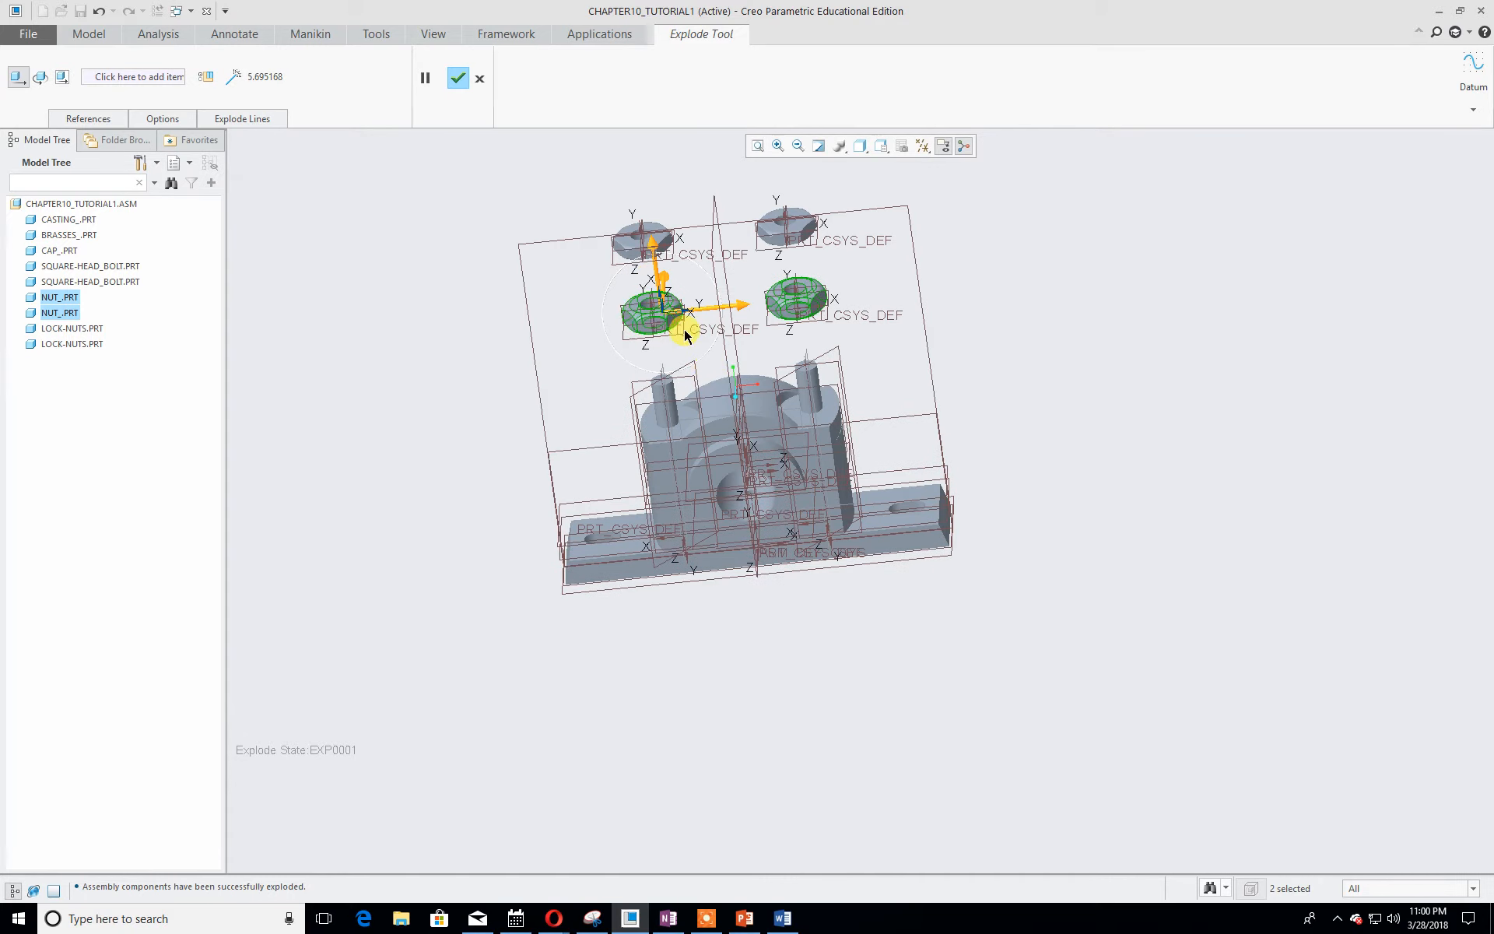
left_click(754, 406)
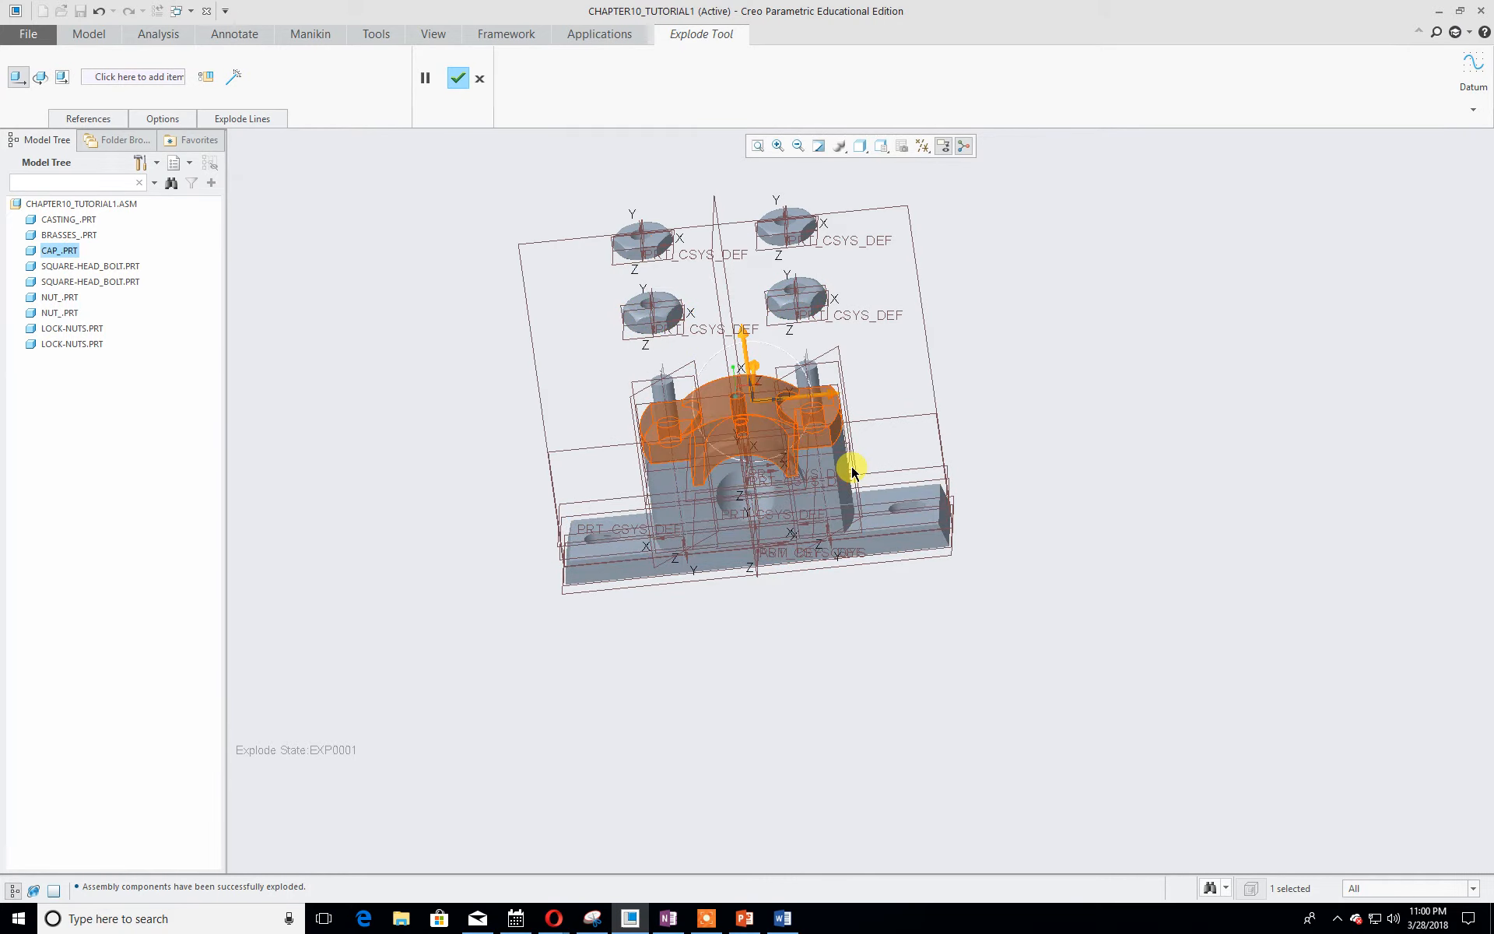
left_click_drag(748, 366, 739, 303)
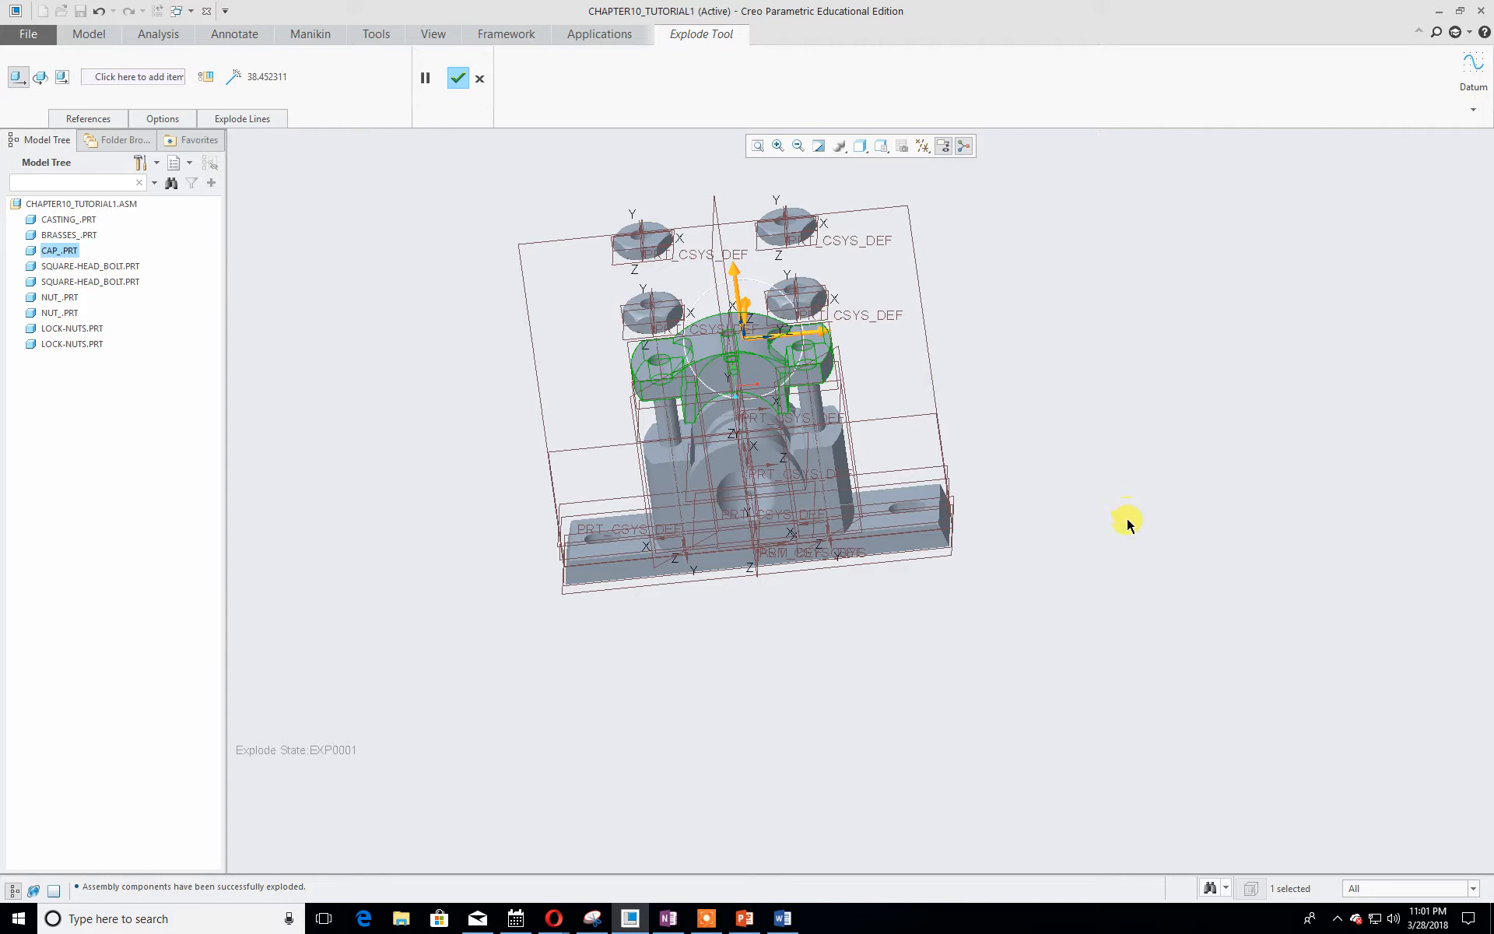
- Raise the brasses about 19 units out of the casting and lift the cap about 8 units further
middle_click_drag(1126, 512, 1116, 466)
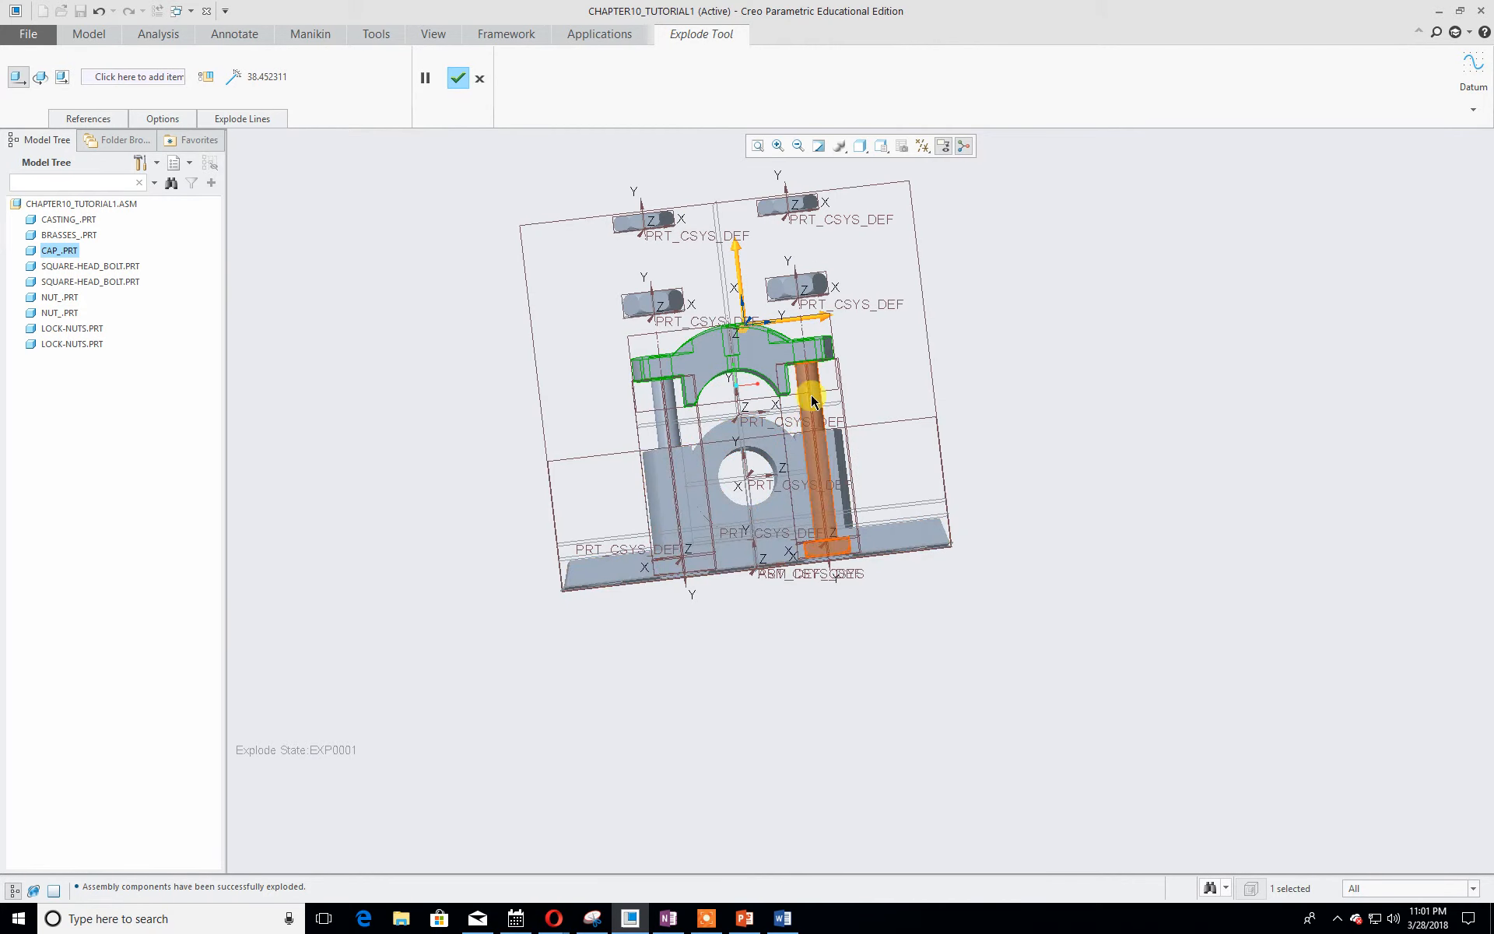
middle_click_drag(1030, 480, 1041, 483)
left_click(747, 428)
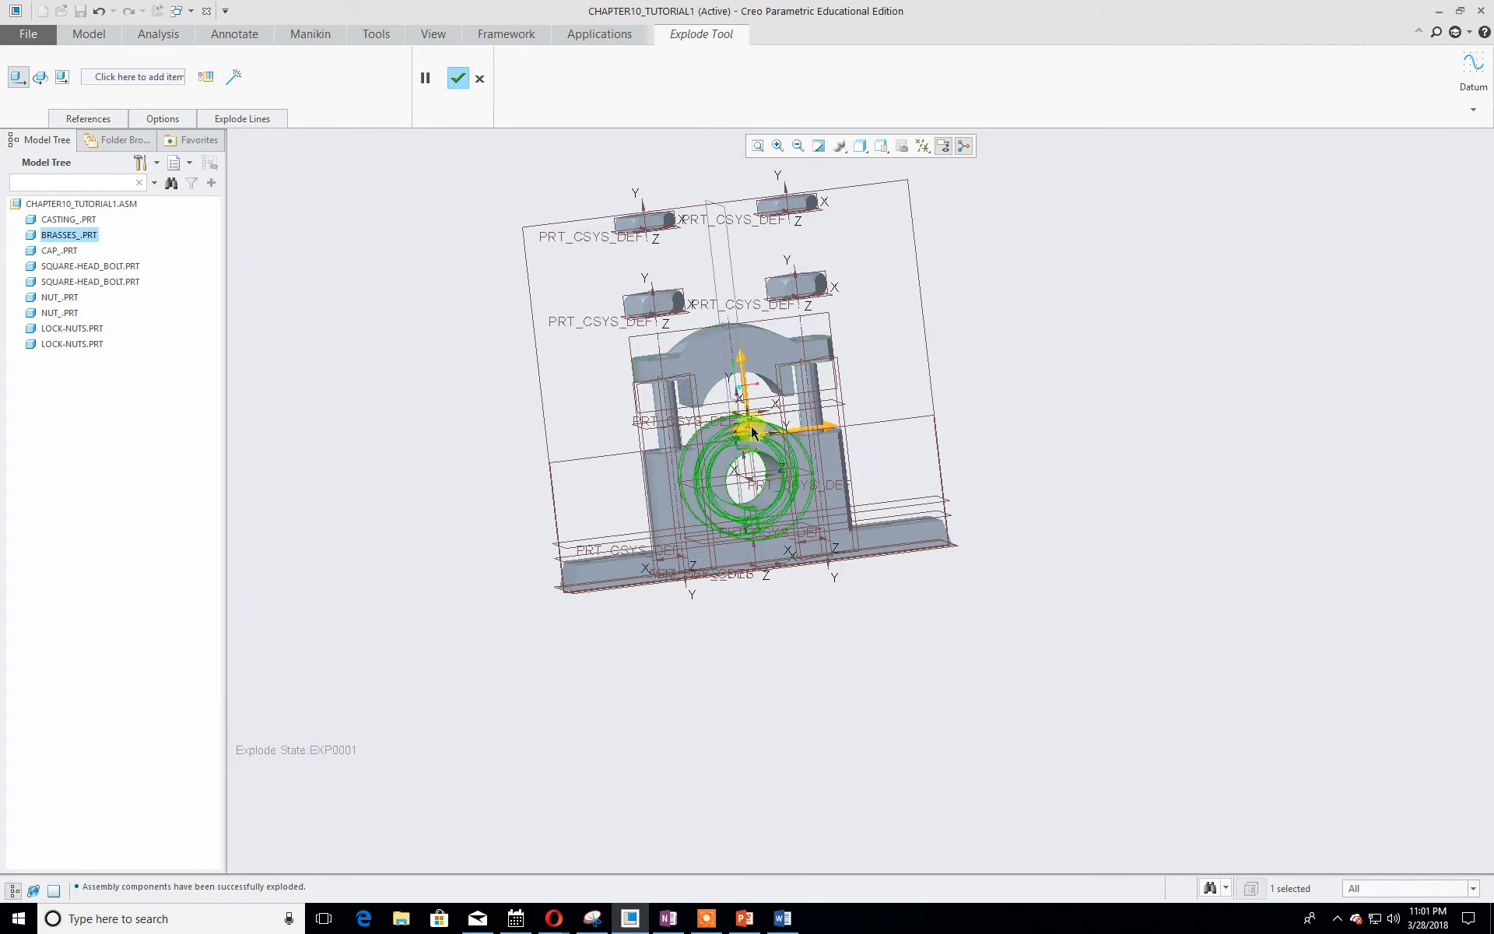
left_click_drag(749, 413, 748, 370)
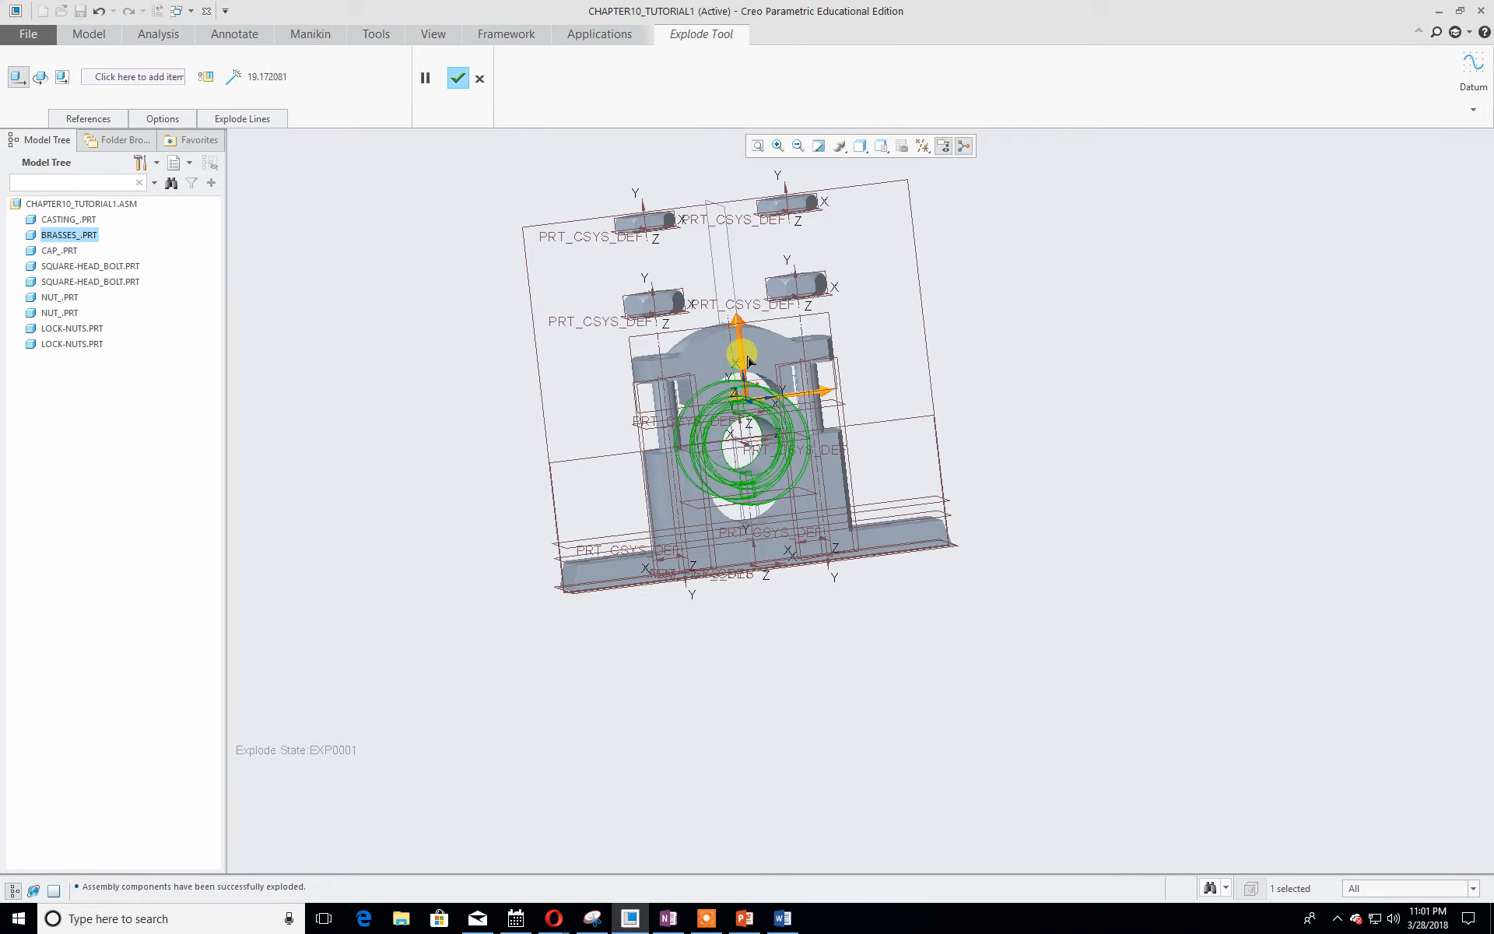
left_click(753, 346)
left_click_drag(752, 297, 743, 258)
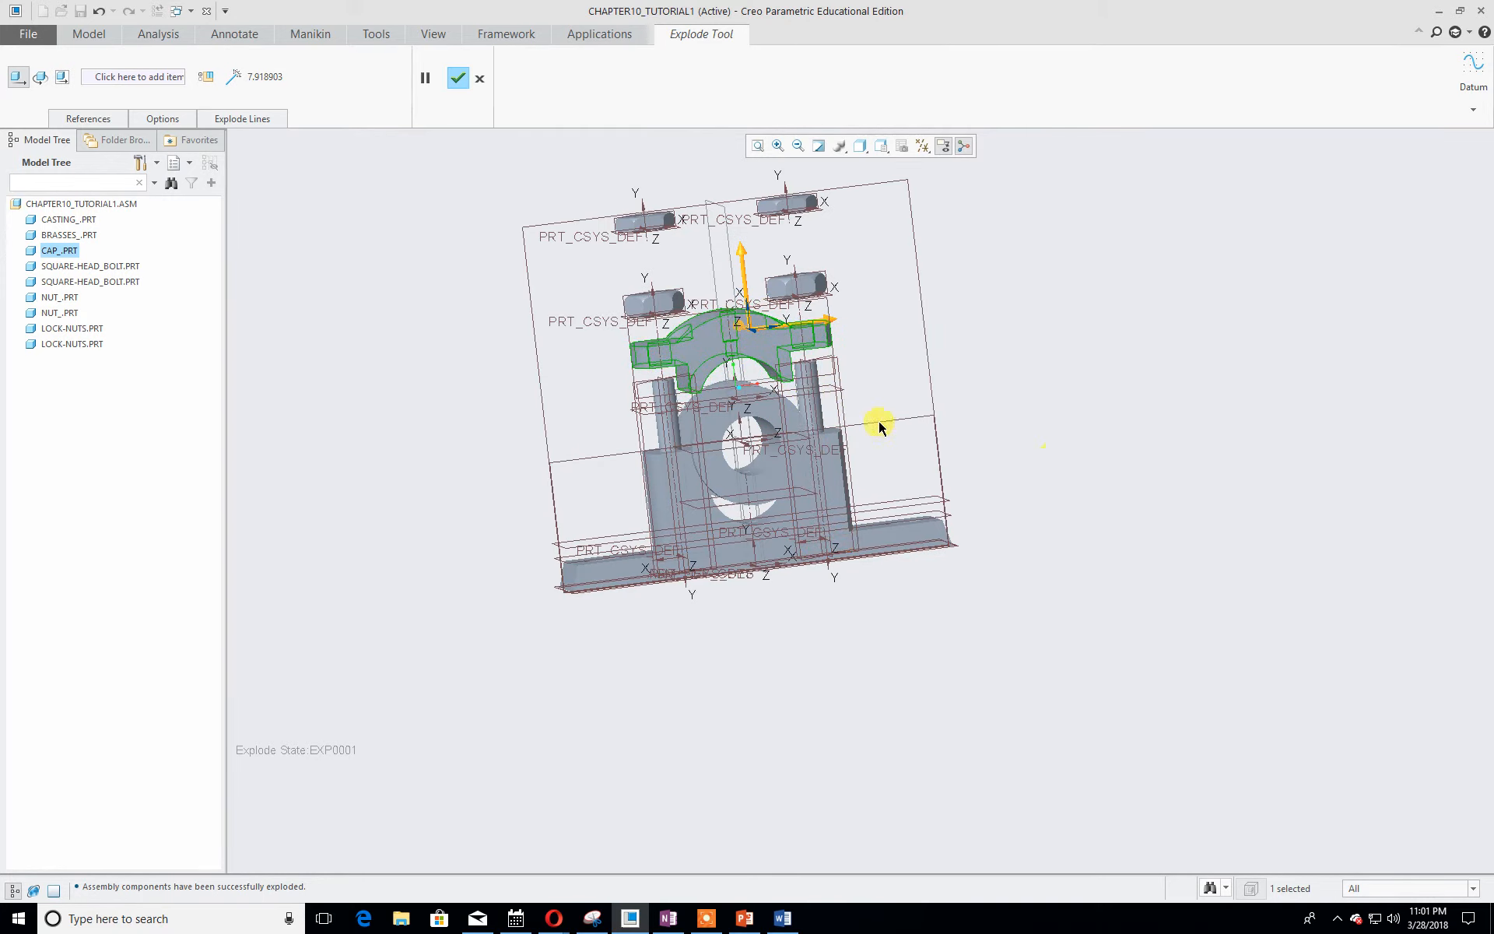
- Select both square-head bolts and move them together about 50 units downward out of the casting
left_click(811, 383)
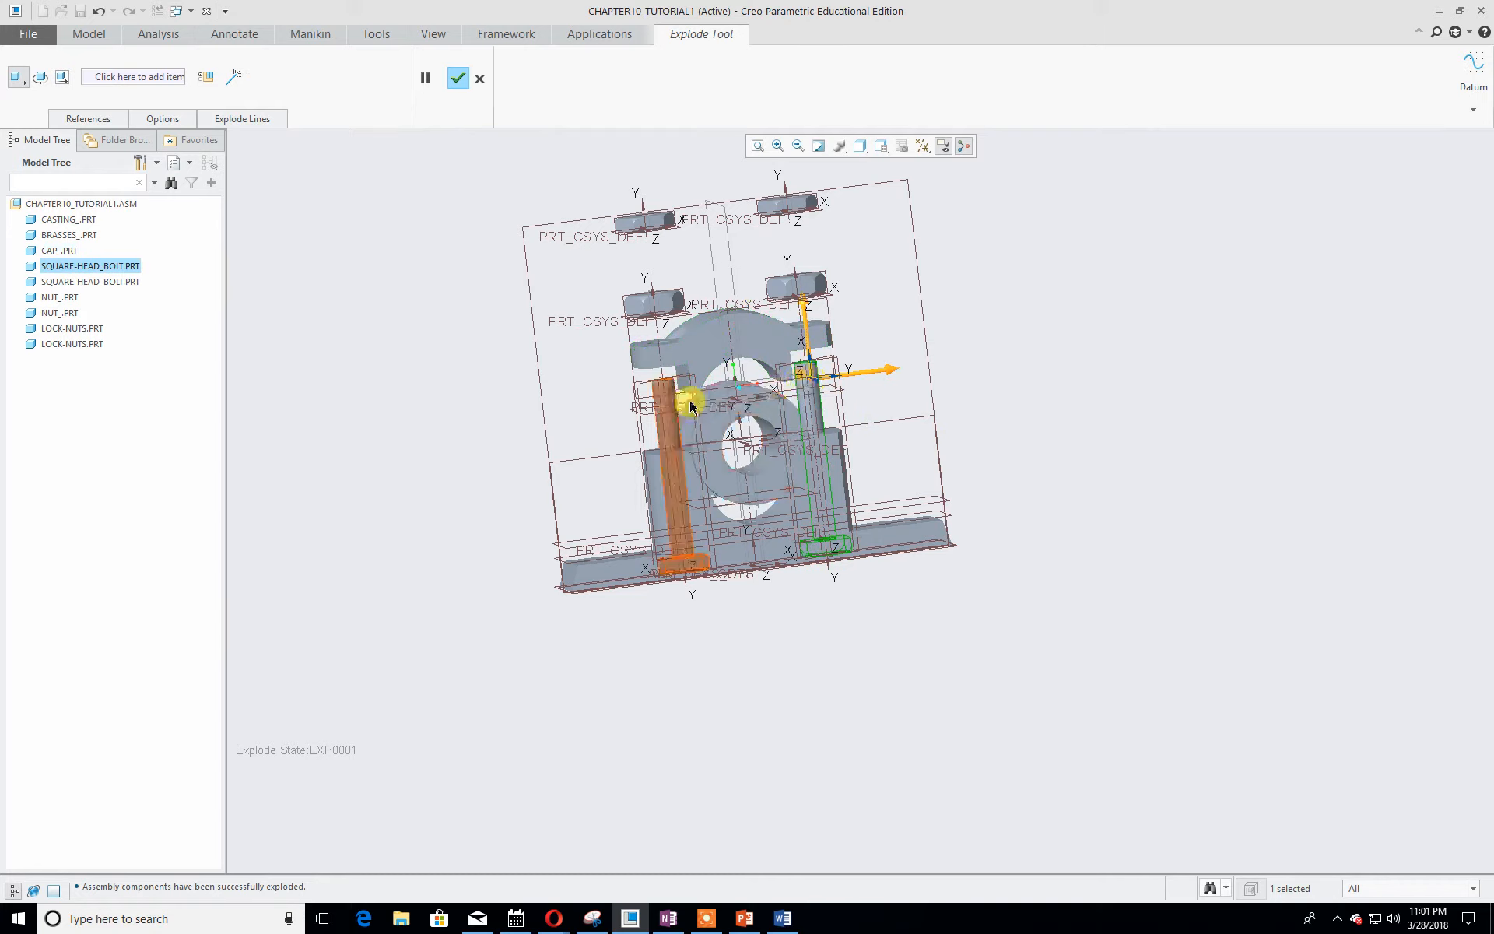
left_click(664, 424, "ctrl")
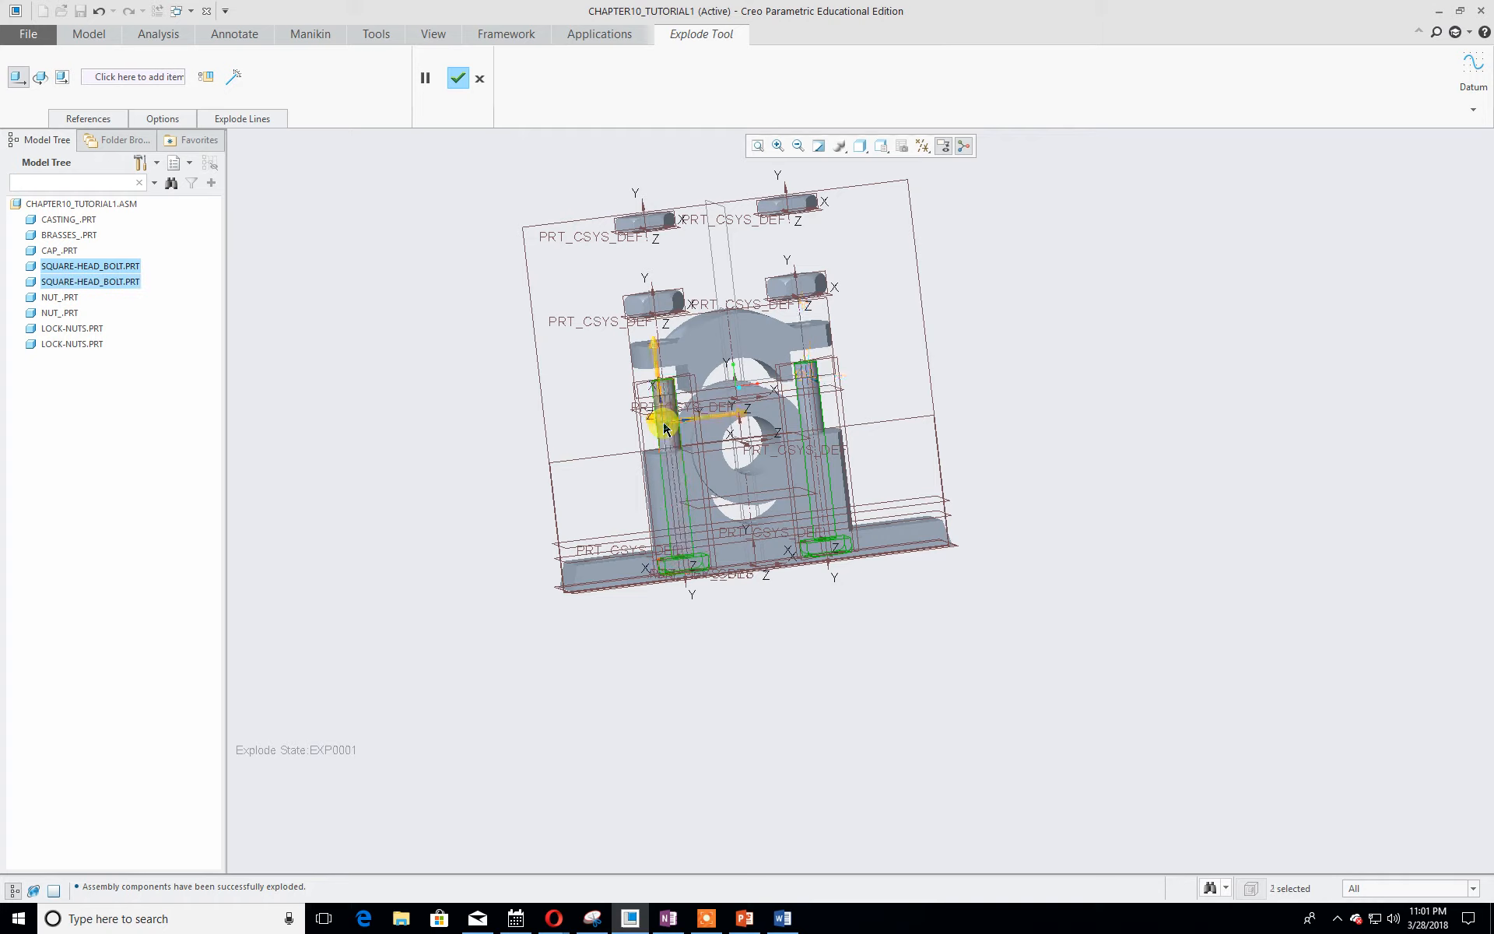
left_click_drag(655, 347, 669, 435)
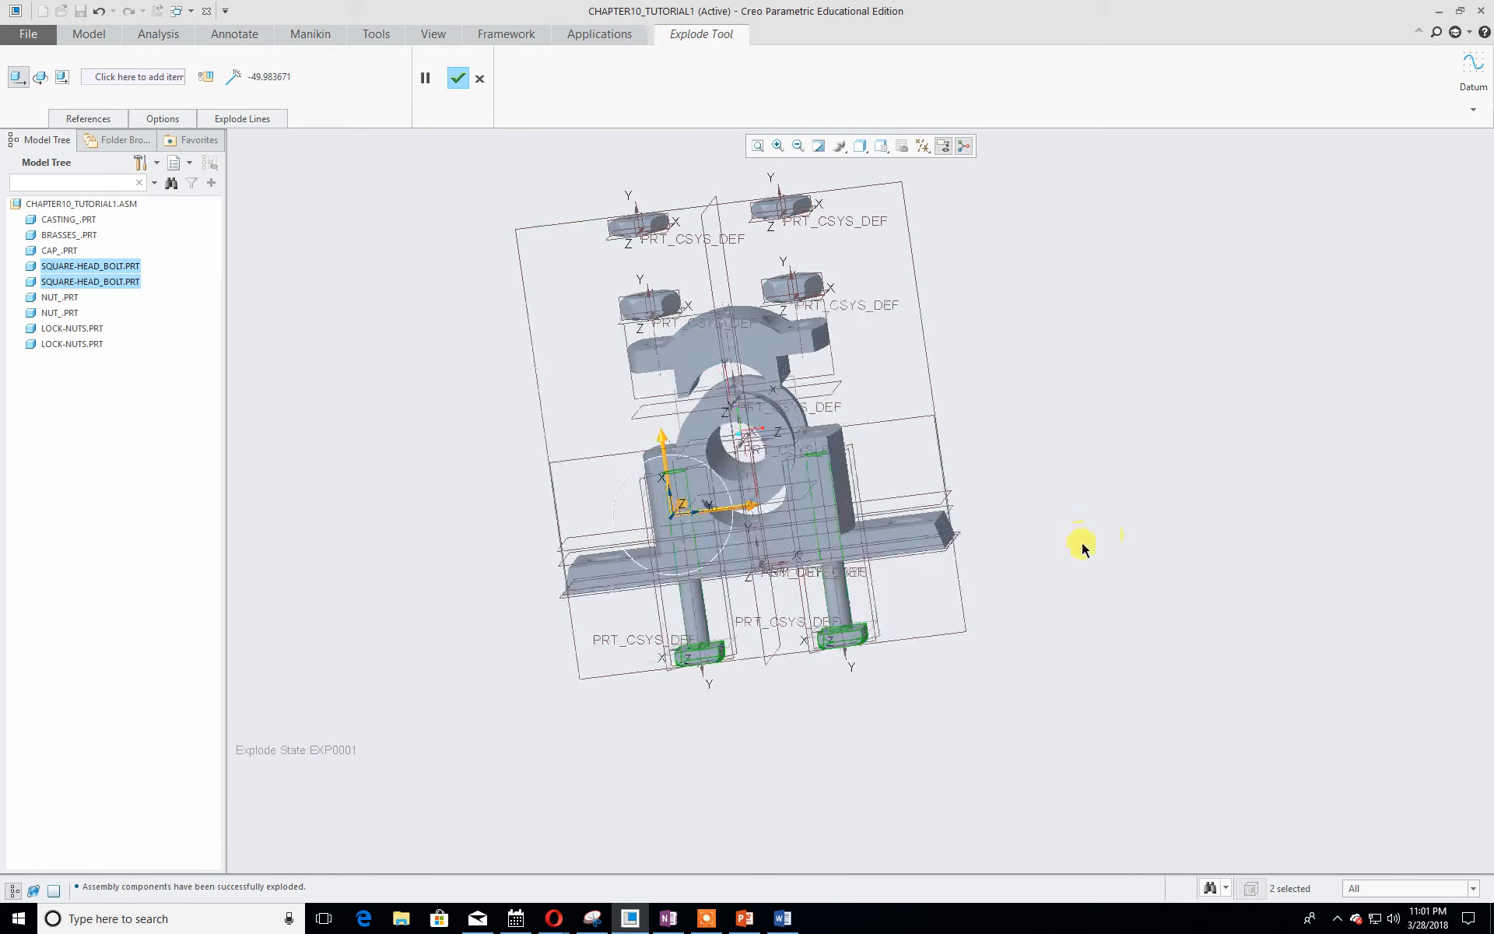
- Raise the brasses about 3 units further and accept the edited component positions of the explode state
left_click(738, 410)
left_click_drag(731, 373, 732, 368)
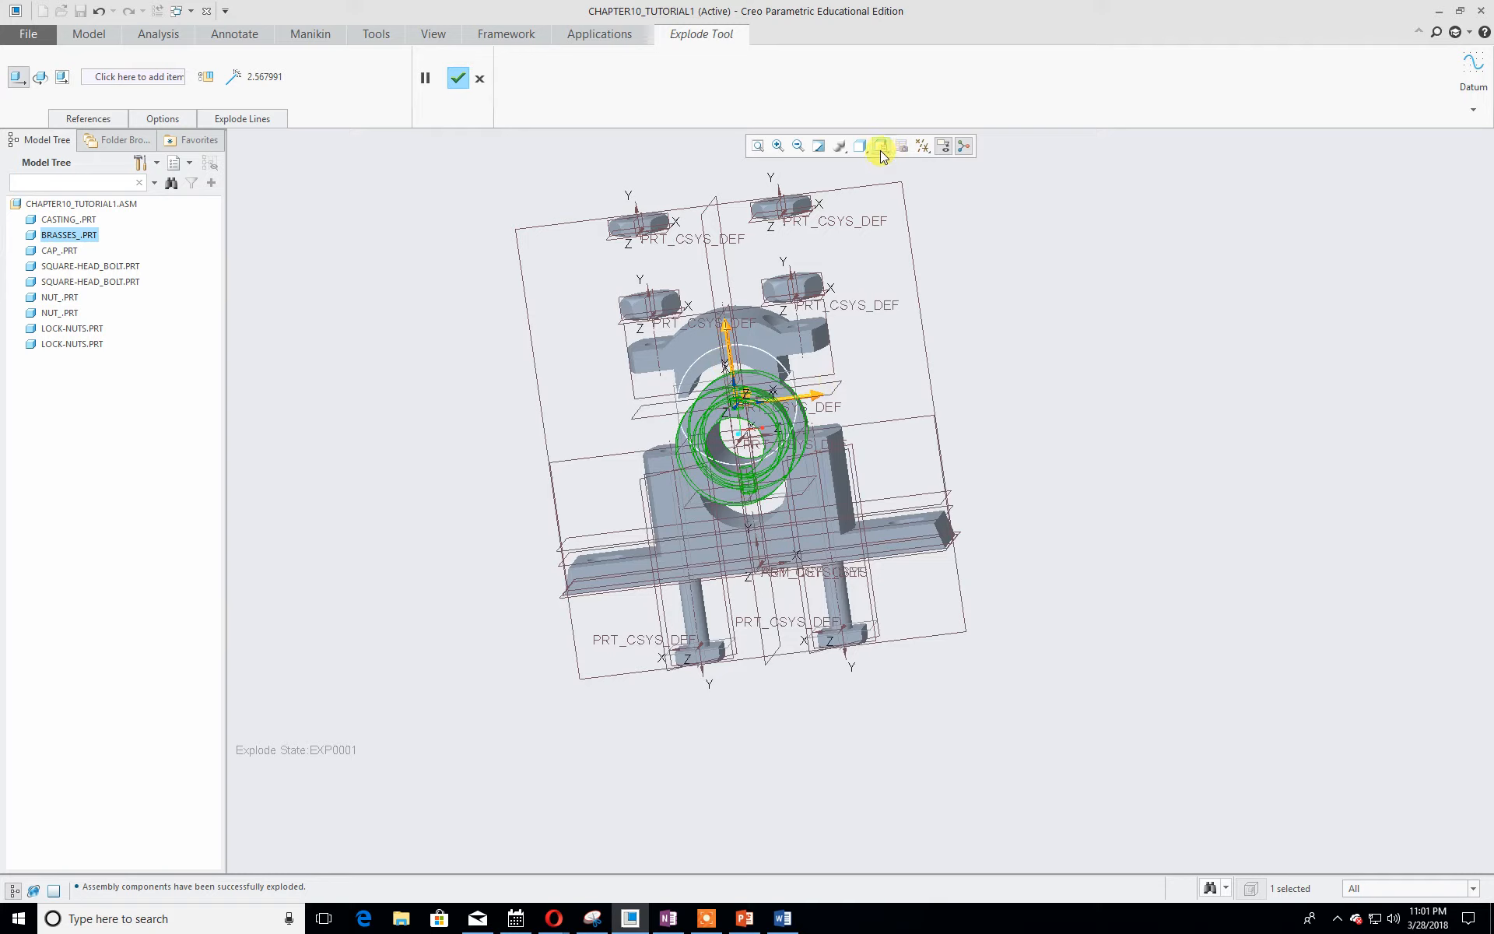
left_click(459, 79)
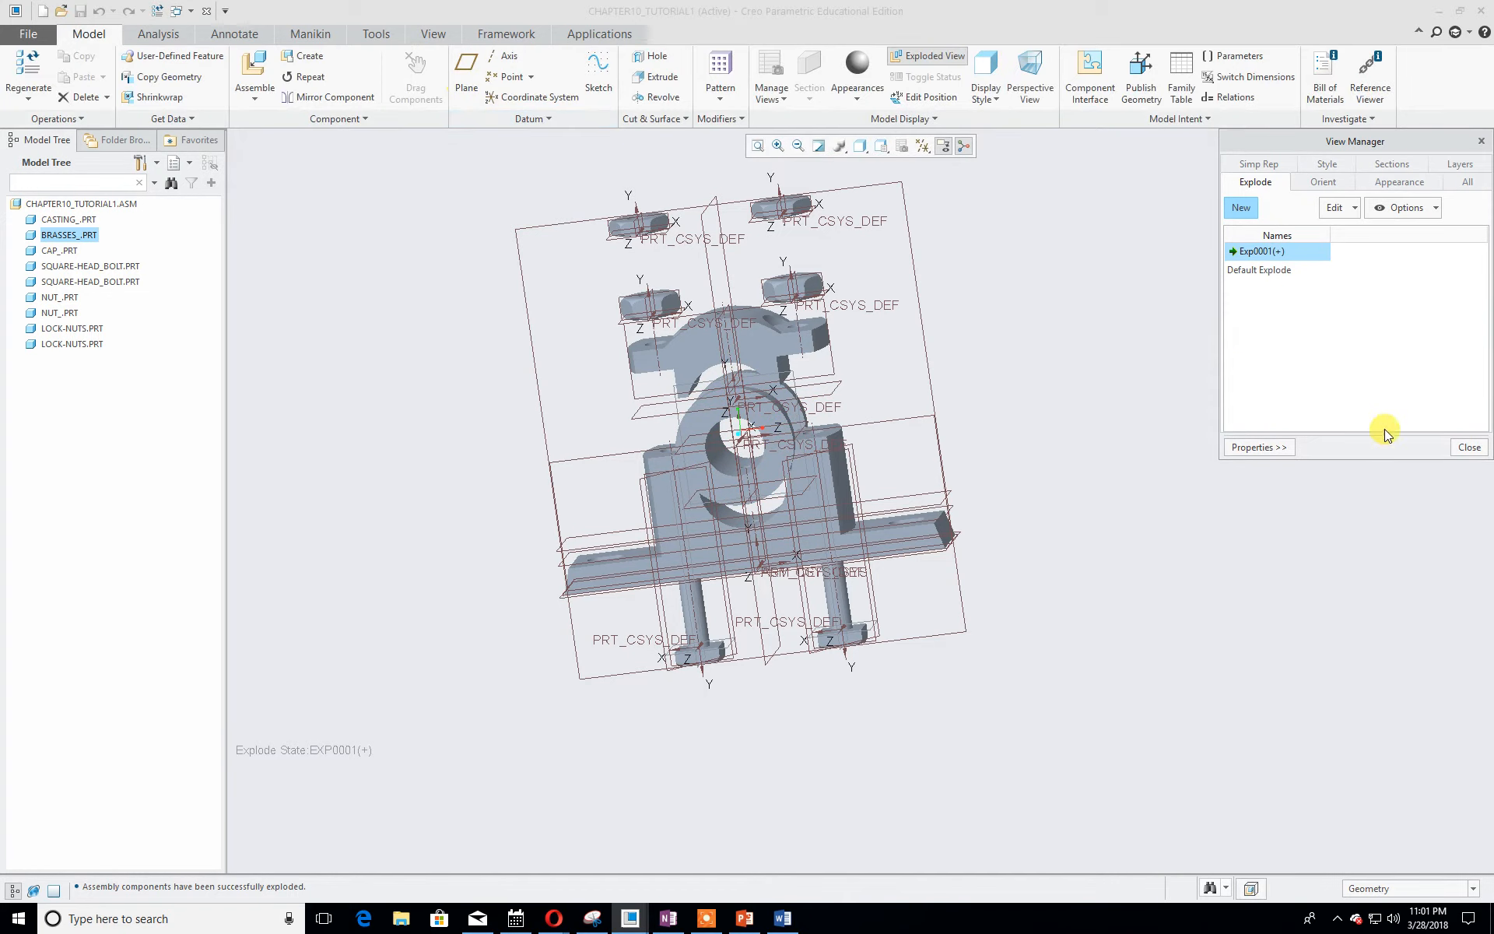
- Close the View Manager, restore the standard orientation and turn off the display of all datum axes, points, coordinate systems and planes
left_click(1468, 447)
left_click(880, 146)
left_click(890, 160)
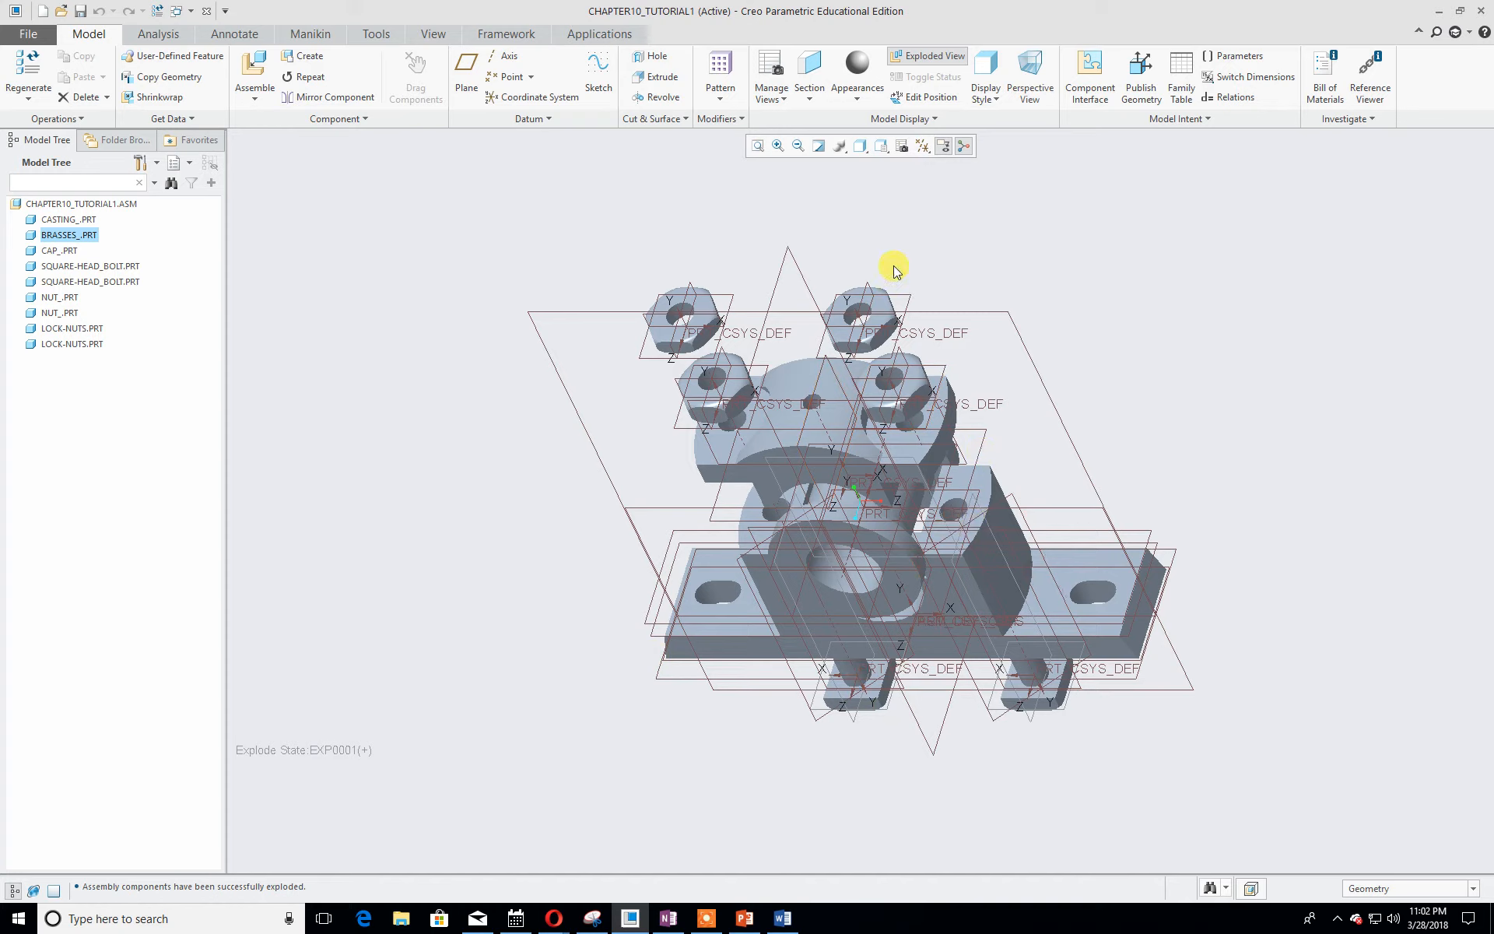
left_click(923, 146)
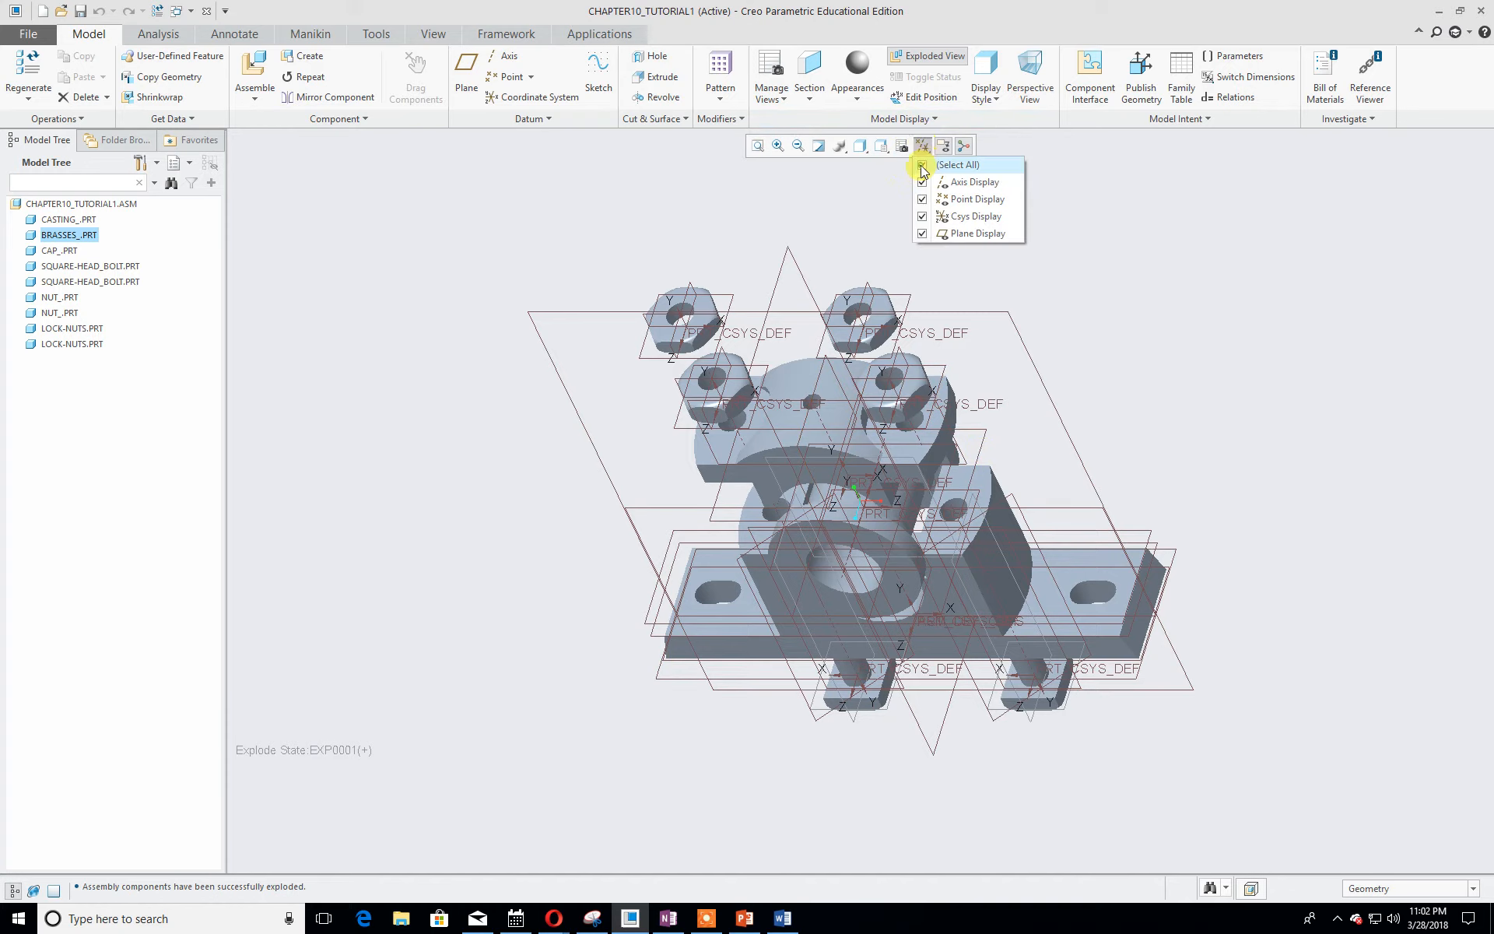
left_click(923, 165)
left_click(1122, 459)
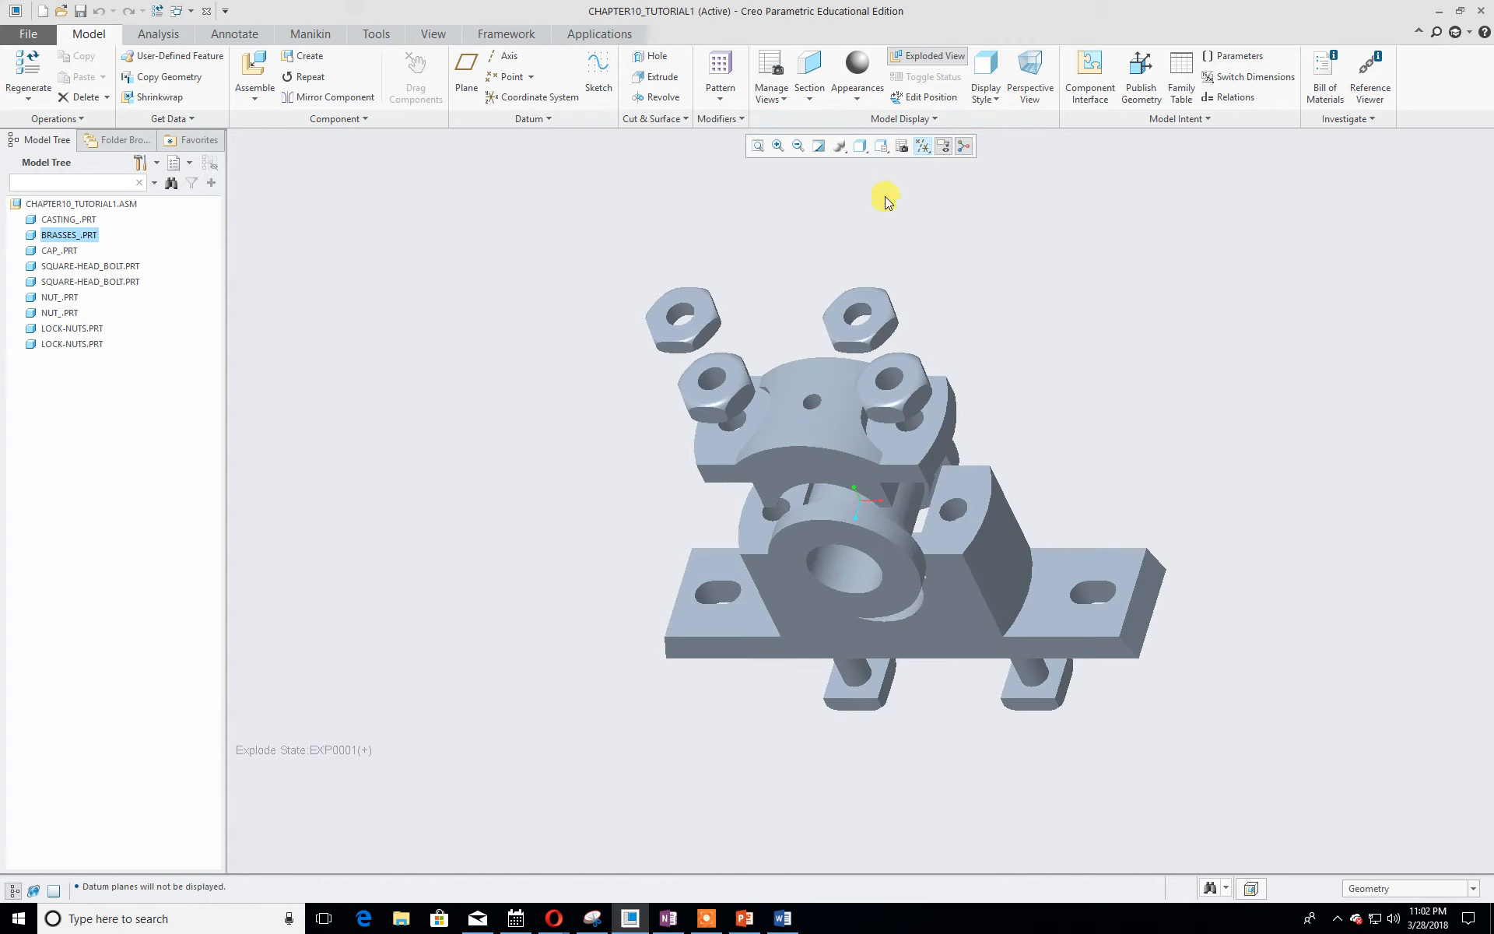
- Set the display style to Shading With Edges and return the exploded assembly to its standard orientation
middle_click_drag(1055, 358, 1057, 314)
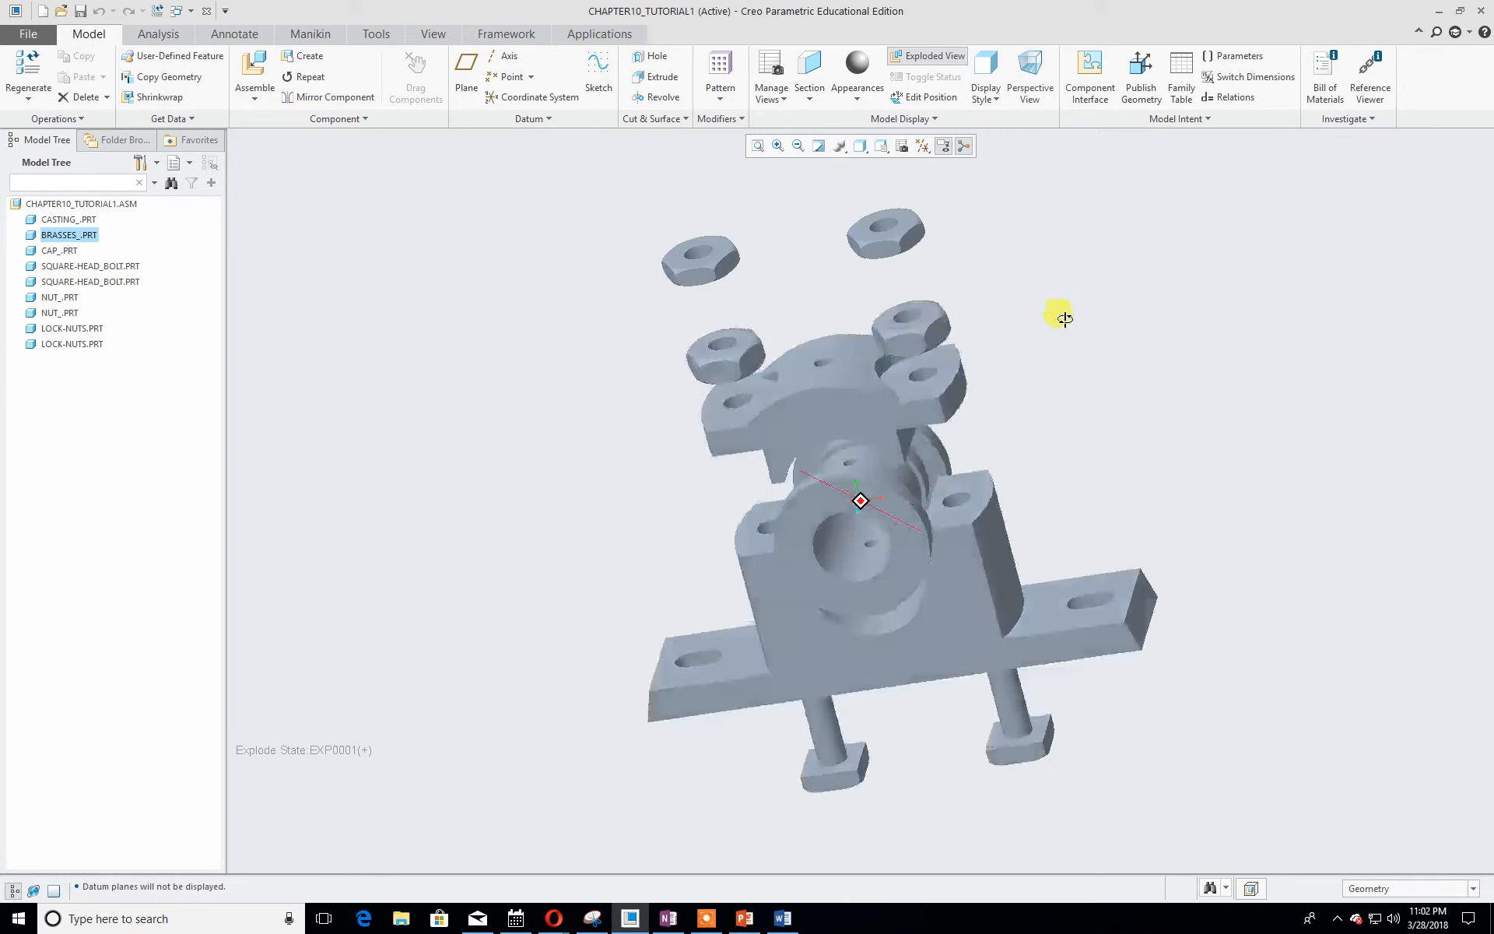
left_click(869, 150)
left_click(861, 147)
left_click(860, 147)
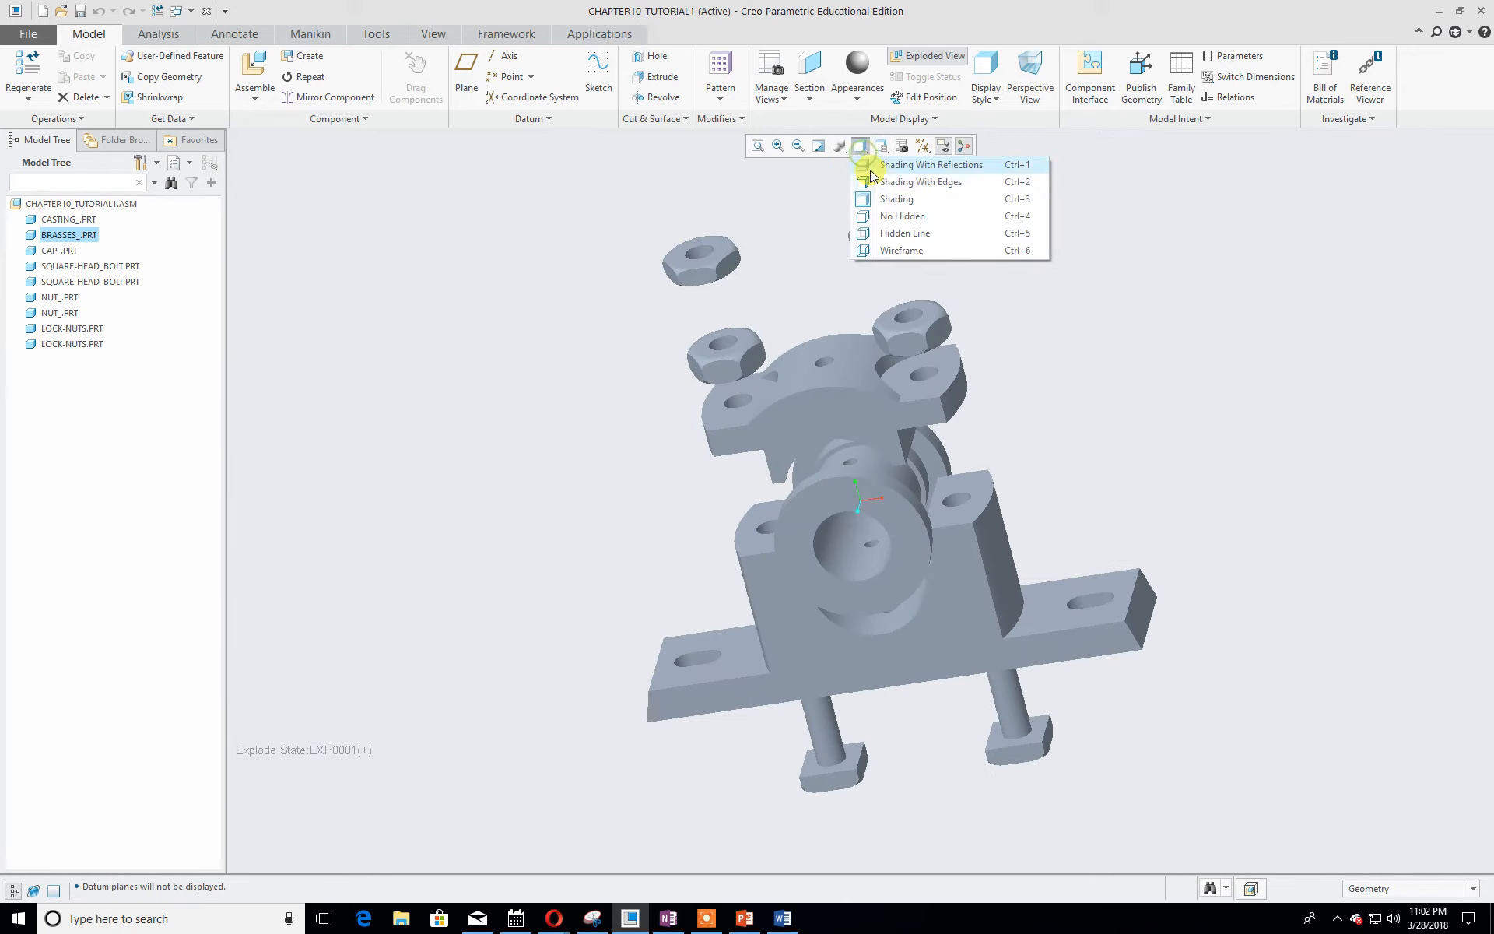
left_click(888, 184)
mouse_move(1216, 473)
middle_mouse_down()
mouse_move(1231, 373)
mouse_move(1164, 390)
mouse_move(1224, 394)
mouse_move(1228, 372)
mouse_move(1164, 410)
mouse_move(1124, 377)
middle_mouse_up()
left_click(881, 148)
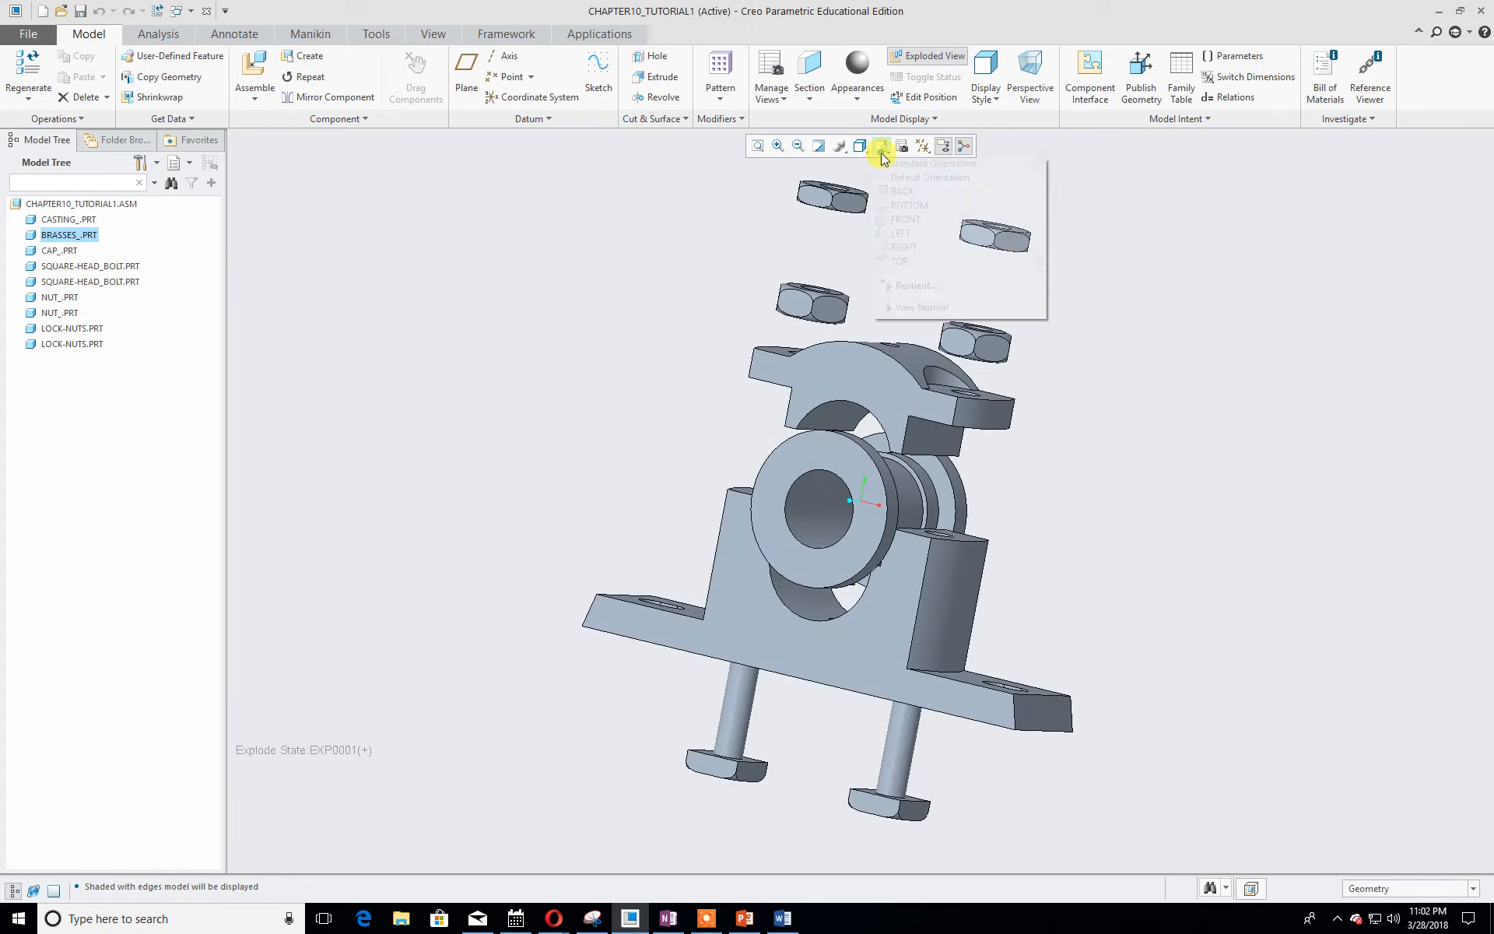
left_click(887, 163)
- Open the View Manager and alternately activate Default Explode and Exp0001 to compare the two explode states
left_click(772, 70)
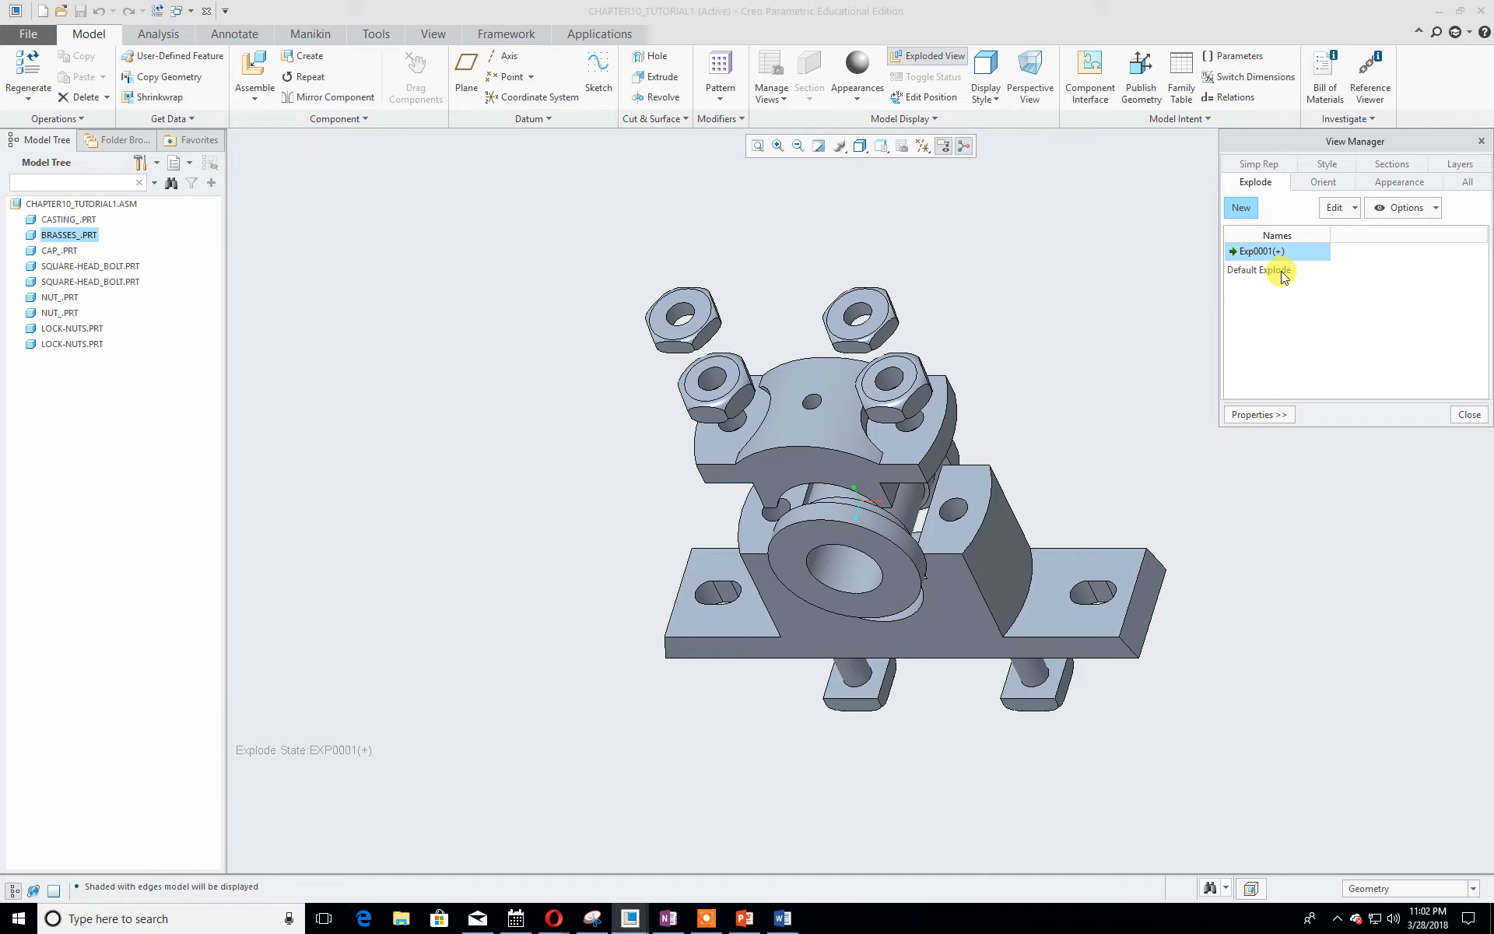
double_click(1282, 270)
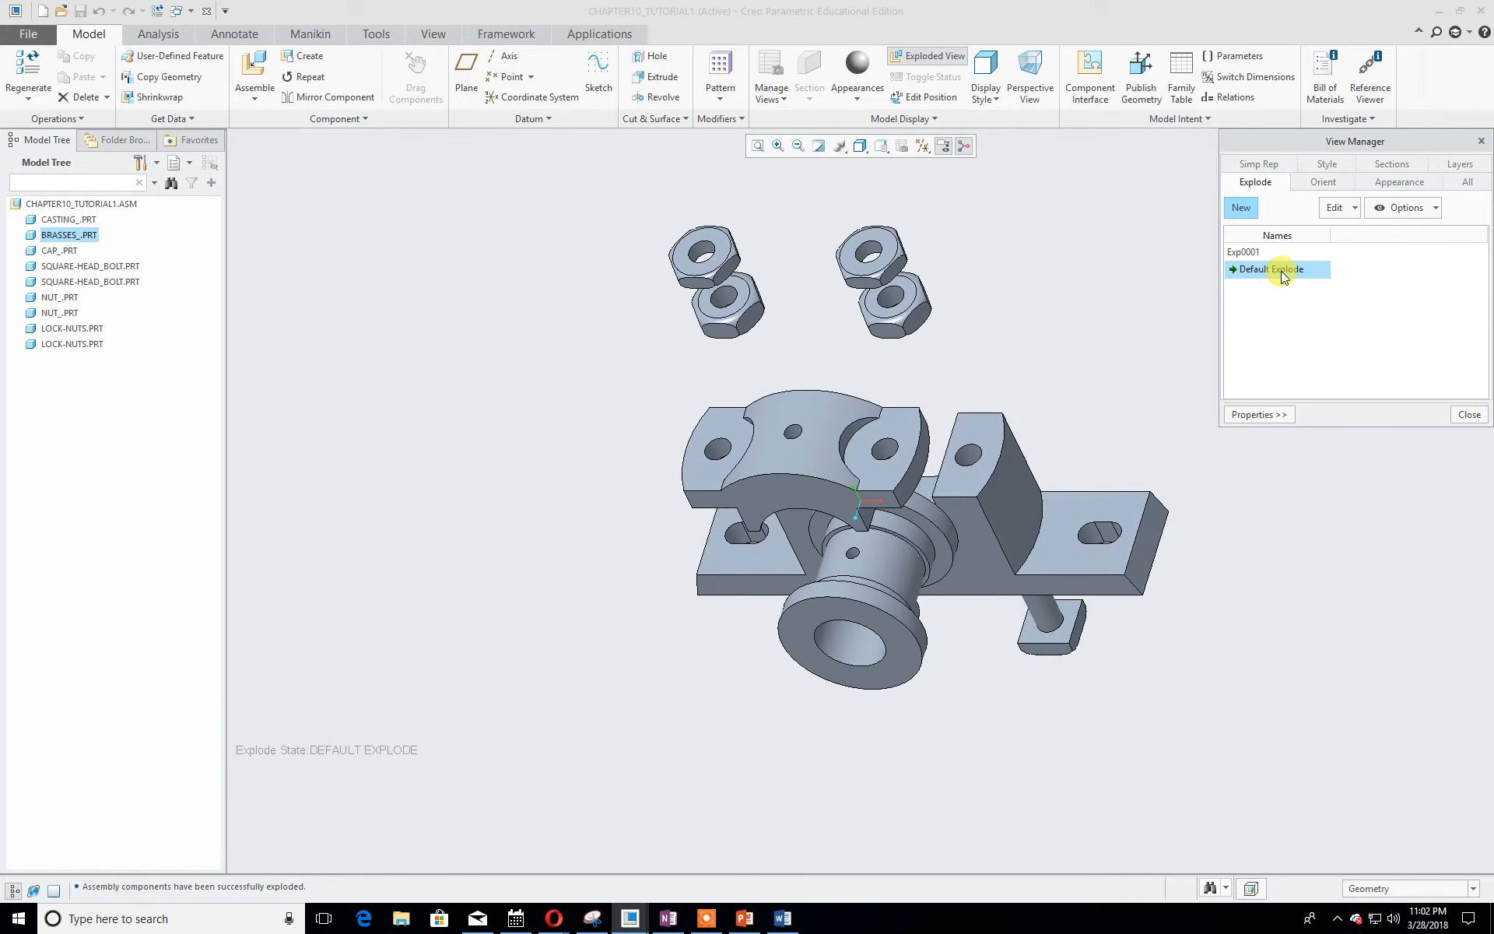
left_click(1258, 247)
double_click(1257, 247)
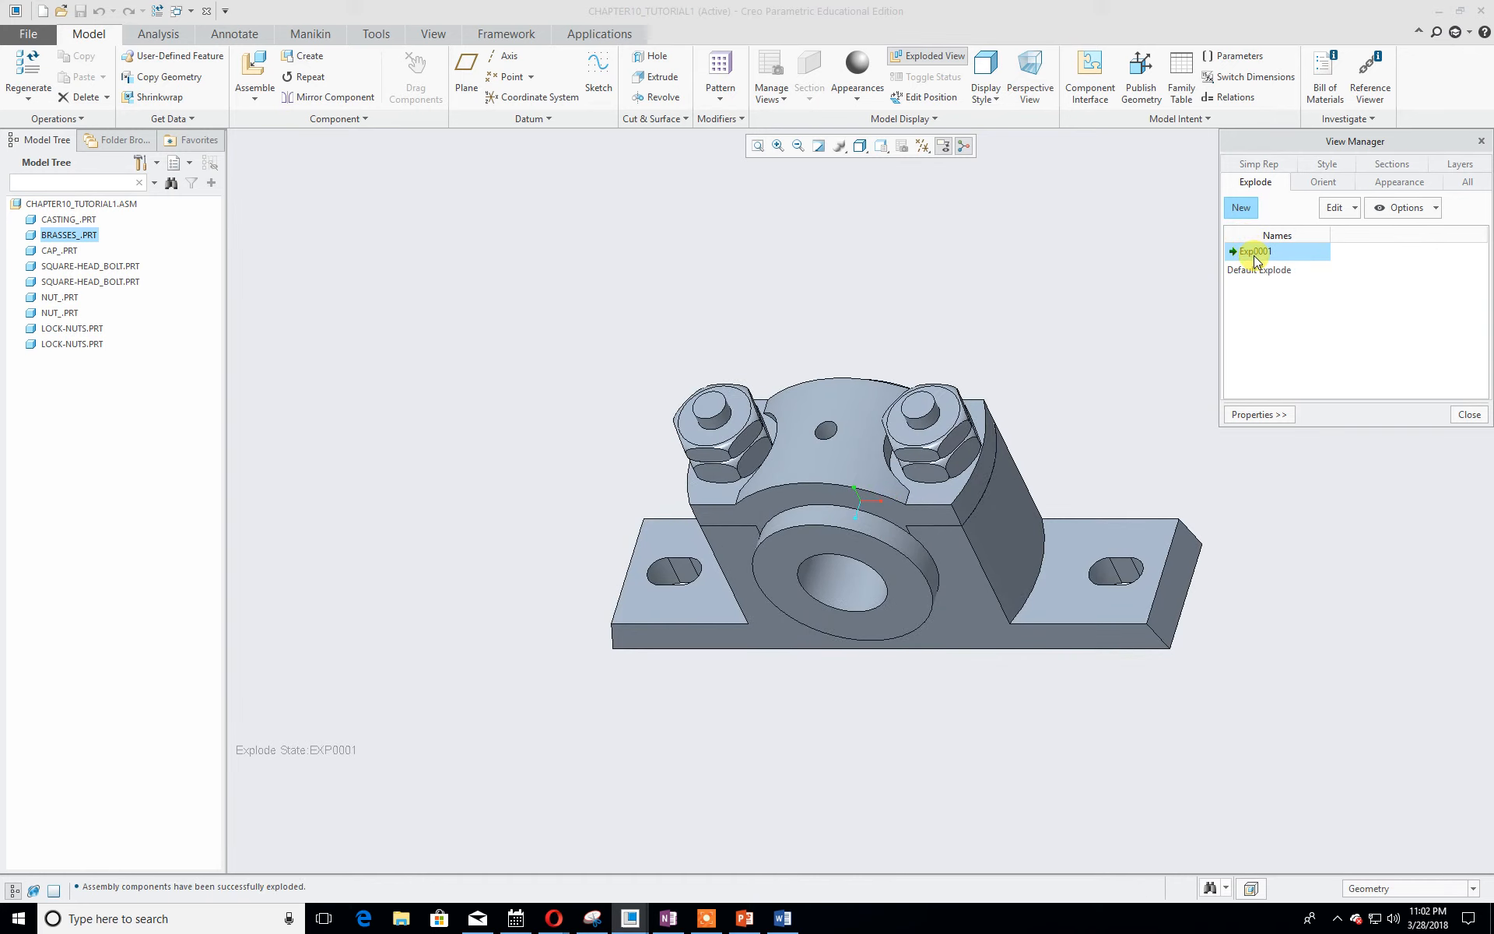
double_click(1258, 269)
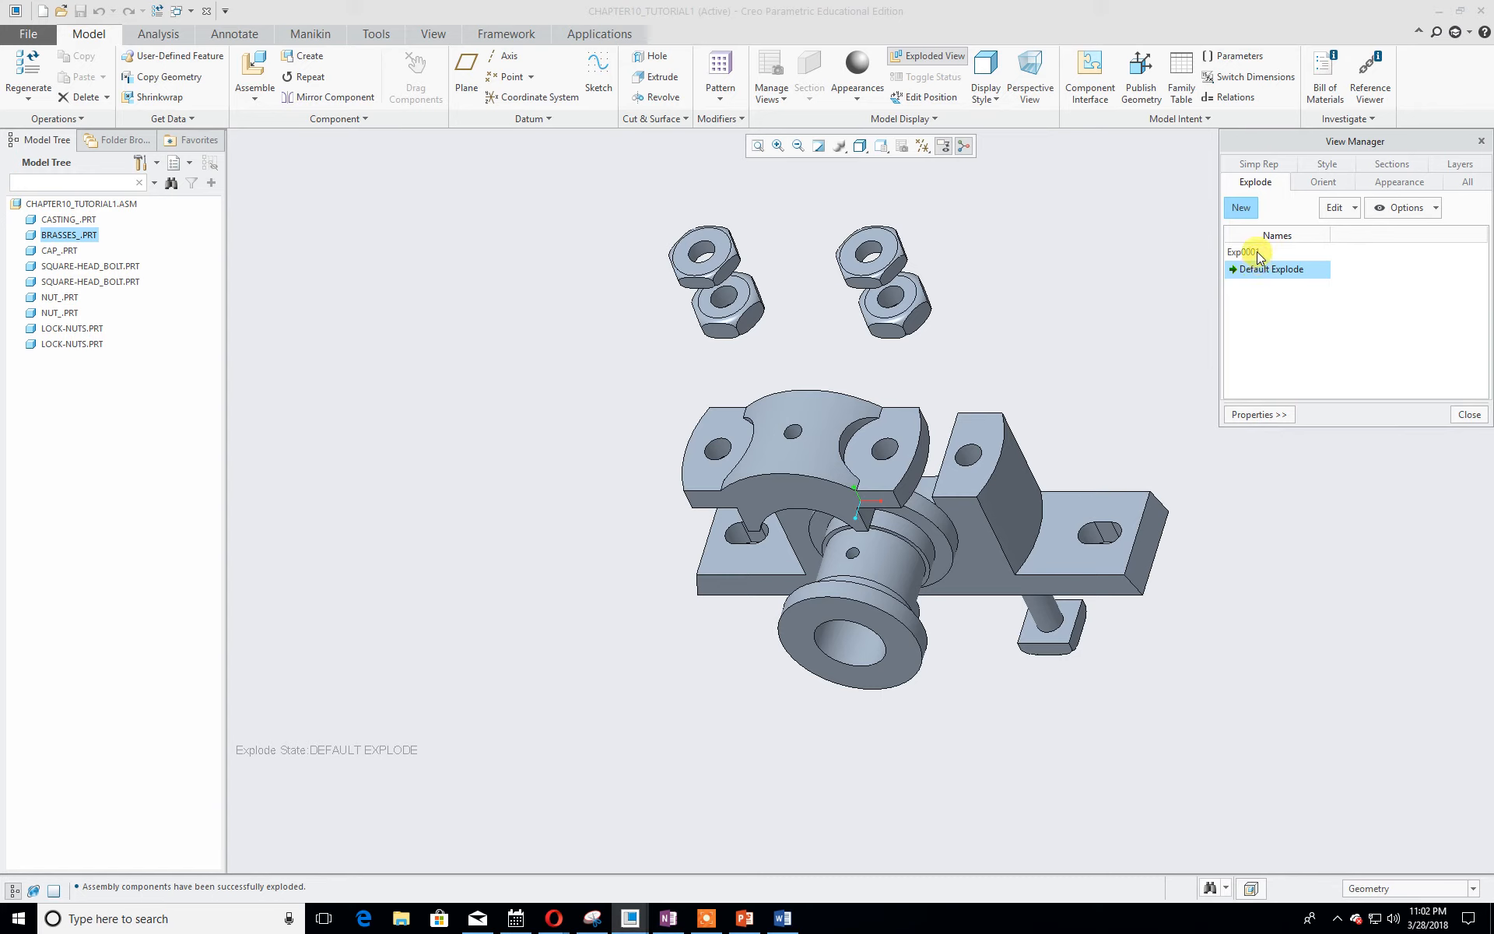
double_click(1258, 252)
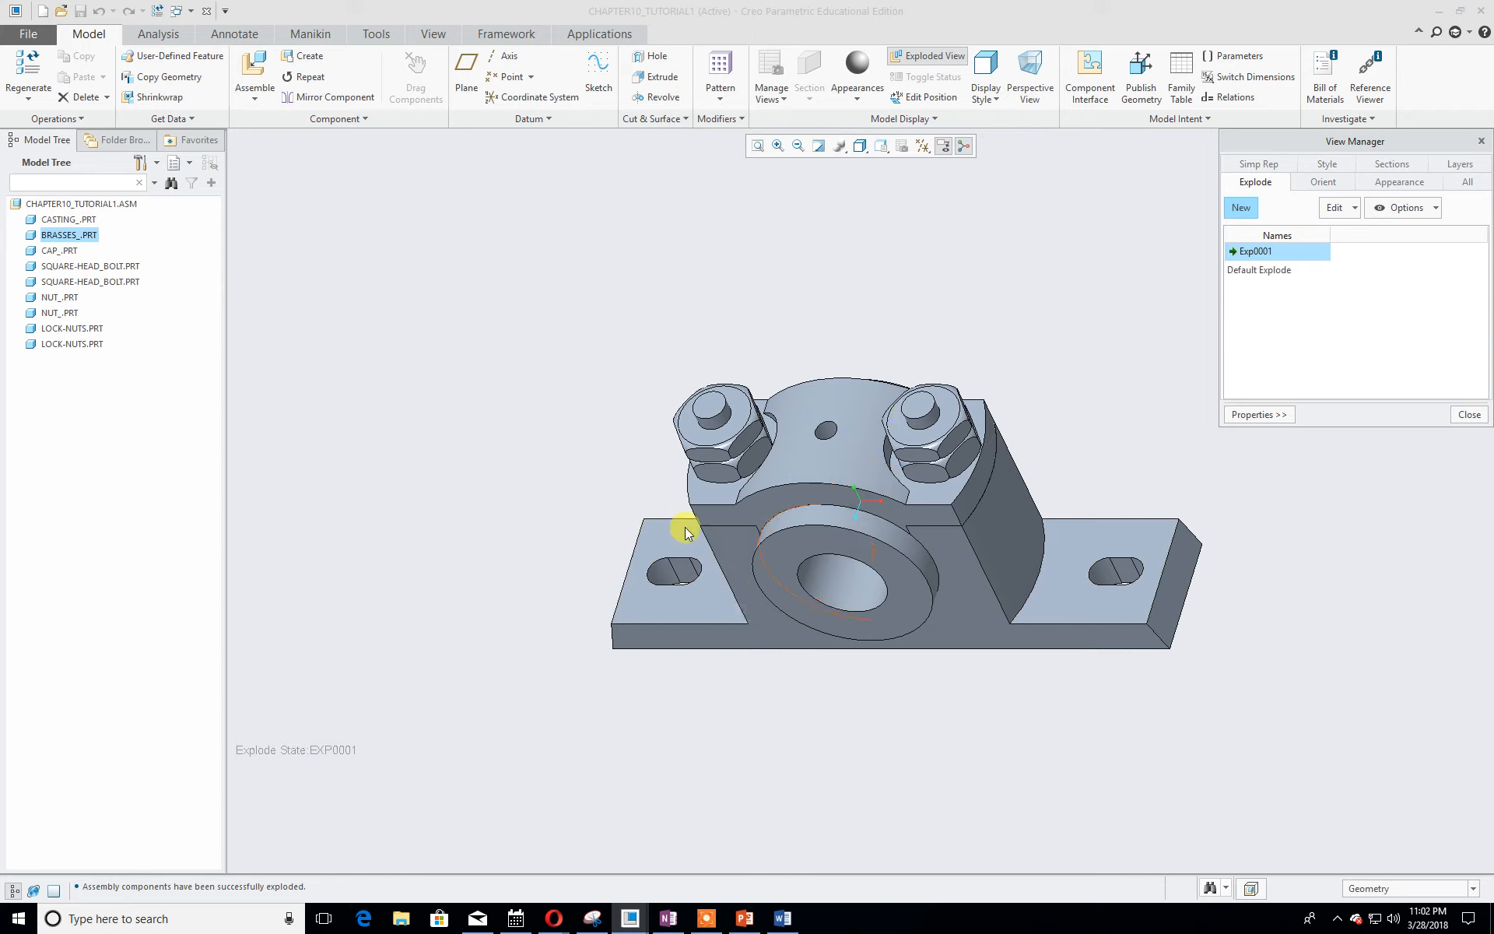
- Create a new explode state named Seperated_Parts
left_click(1239, 208)
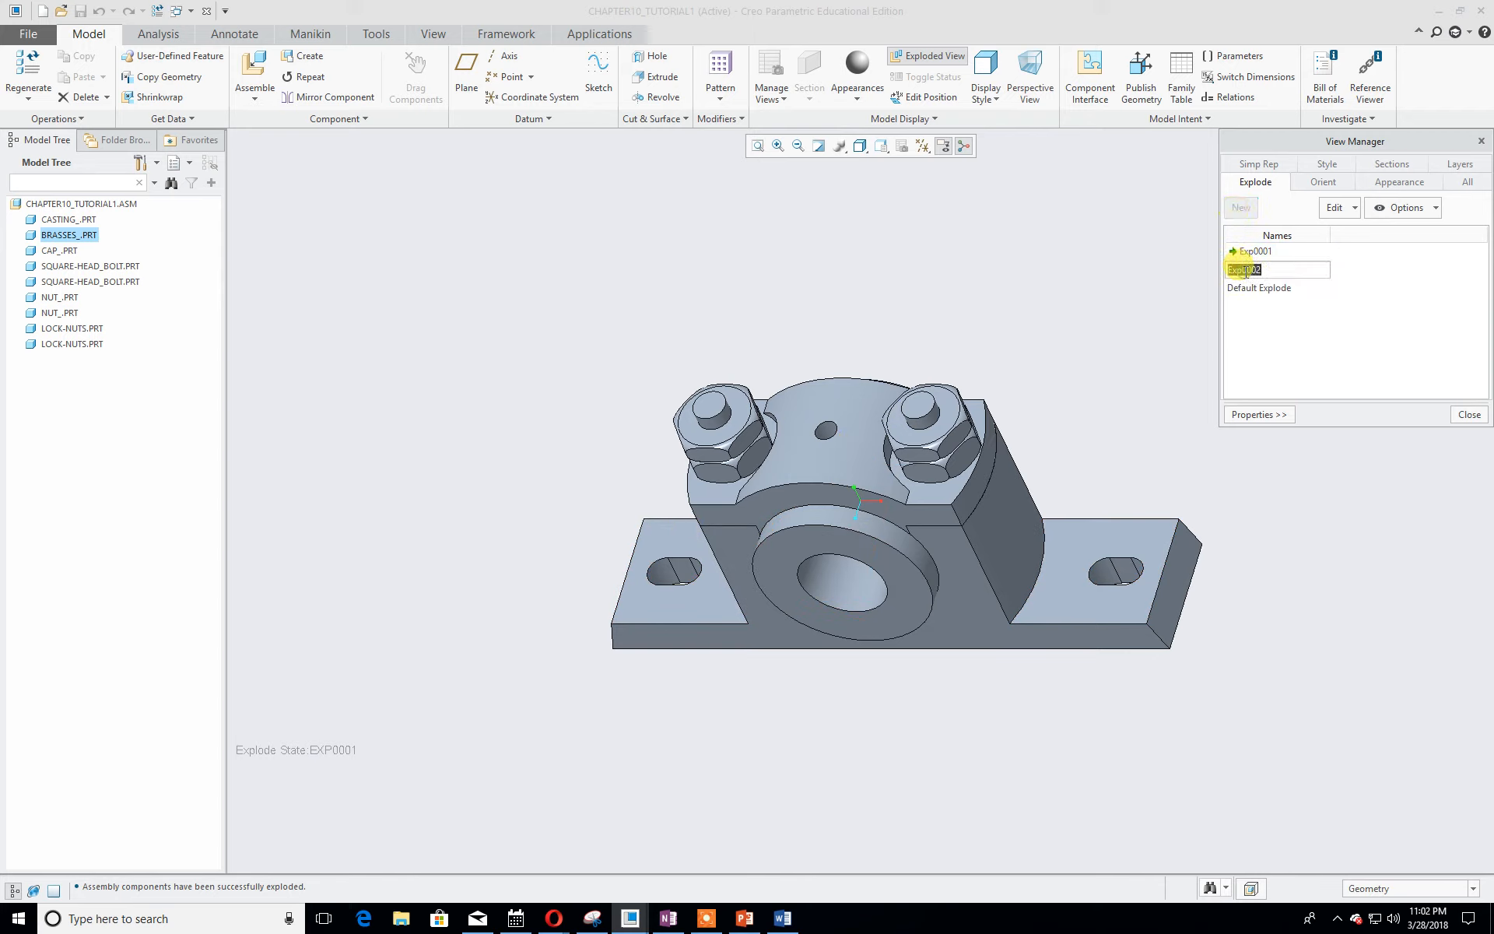
type("ted_Parts")
left_click(1248, 277)
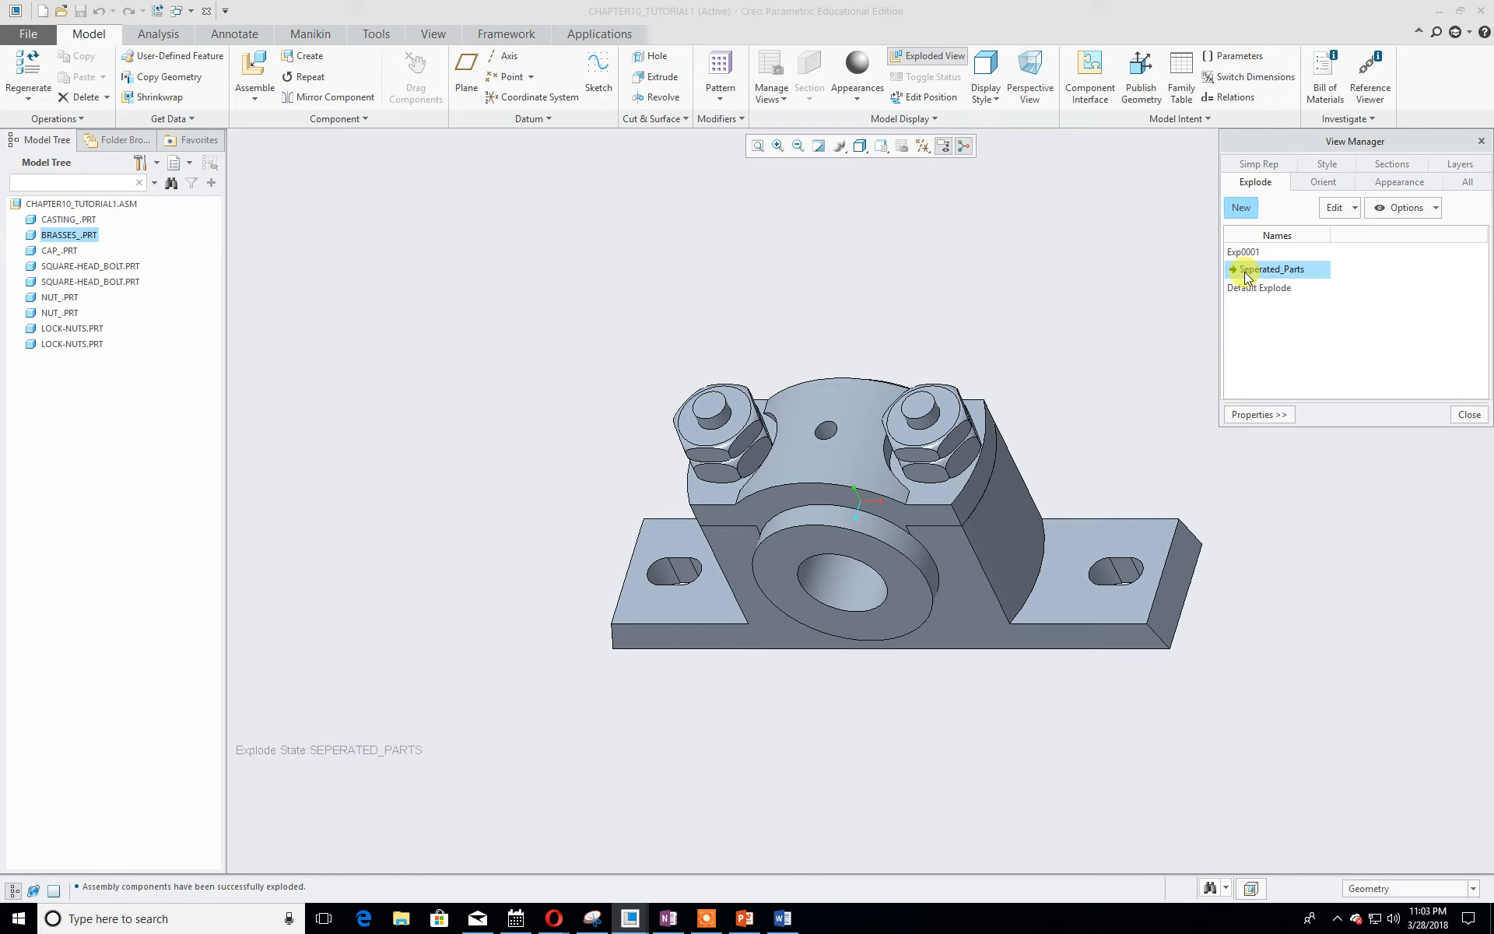
- Select the Exp0001 explode state and save its display elements with the orientation View0001
left_click(1253, 252)
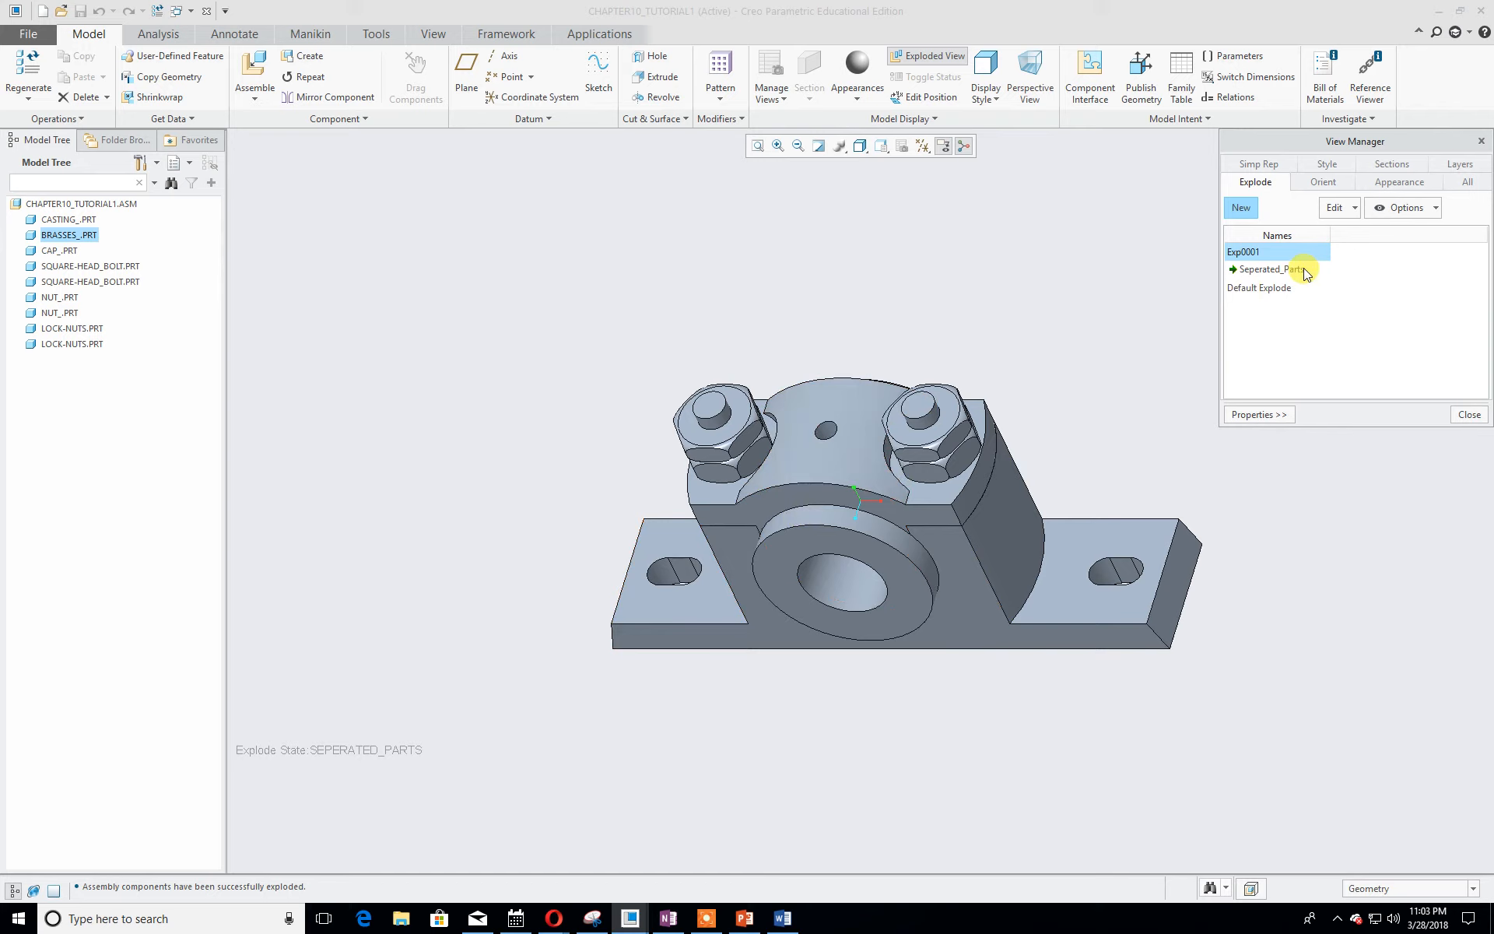
left_click(1335, 207)
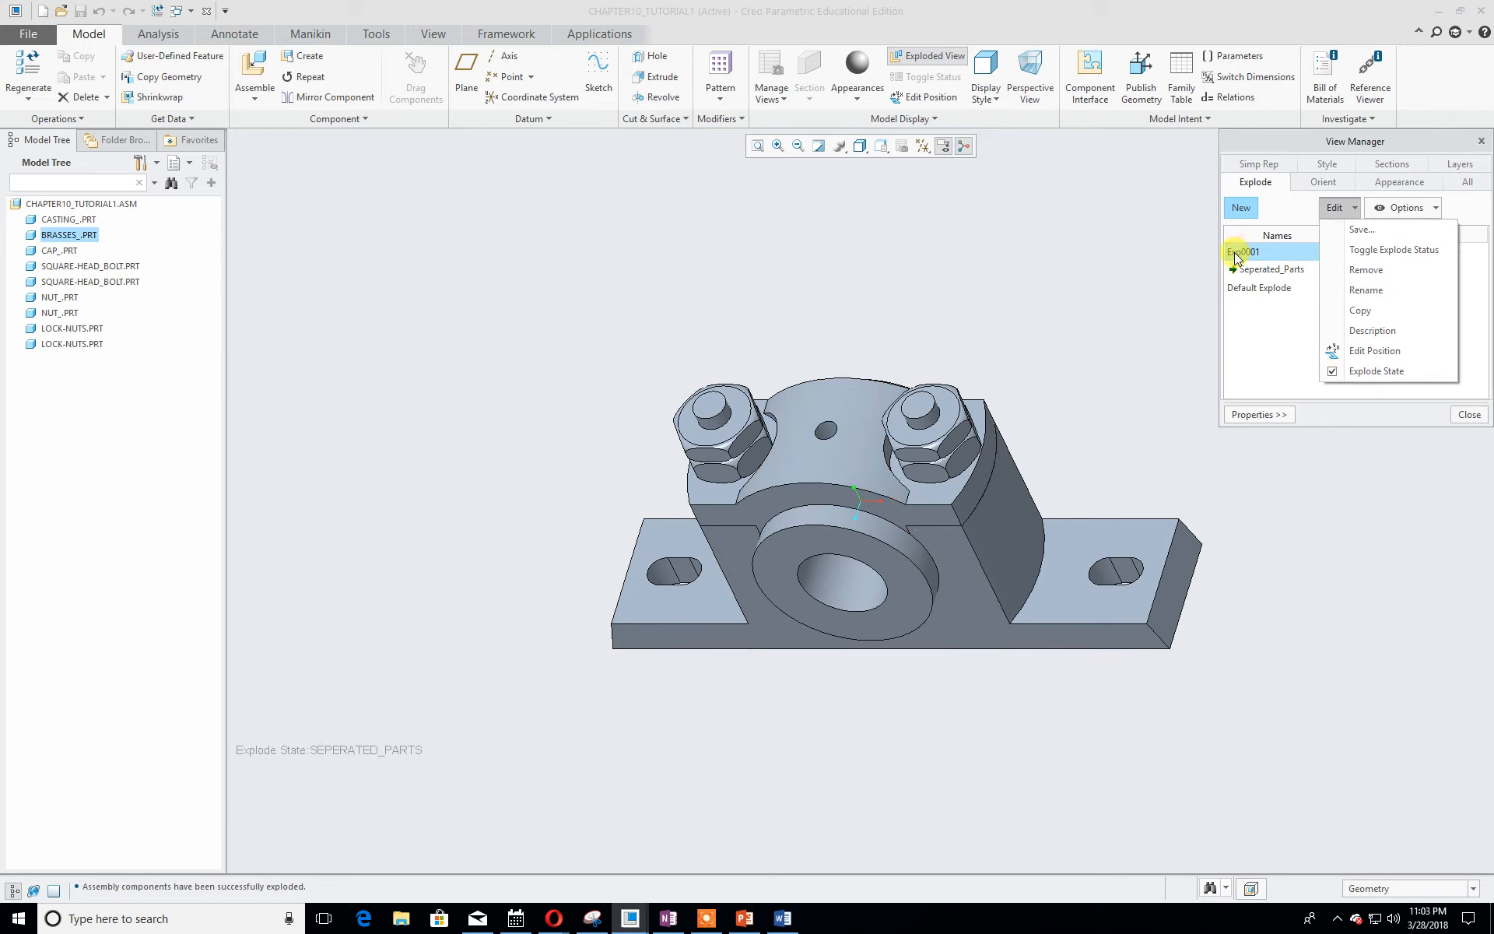
left_click(1237, 254)
left_click(1333, 207)
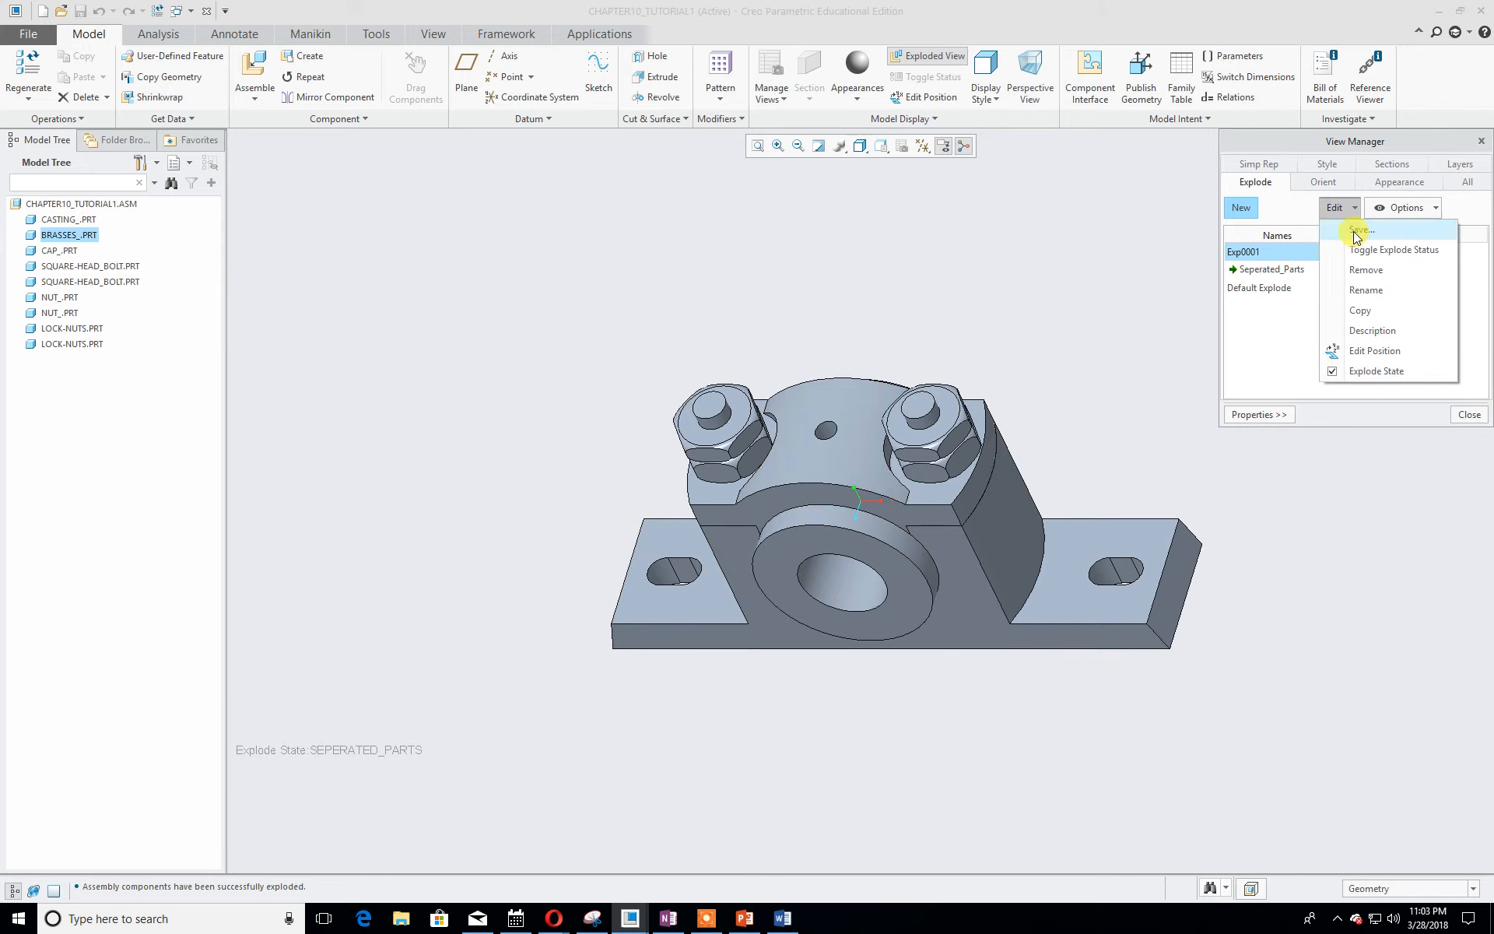
left_click(1358, 231)
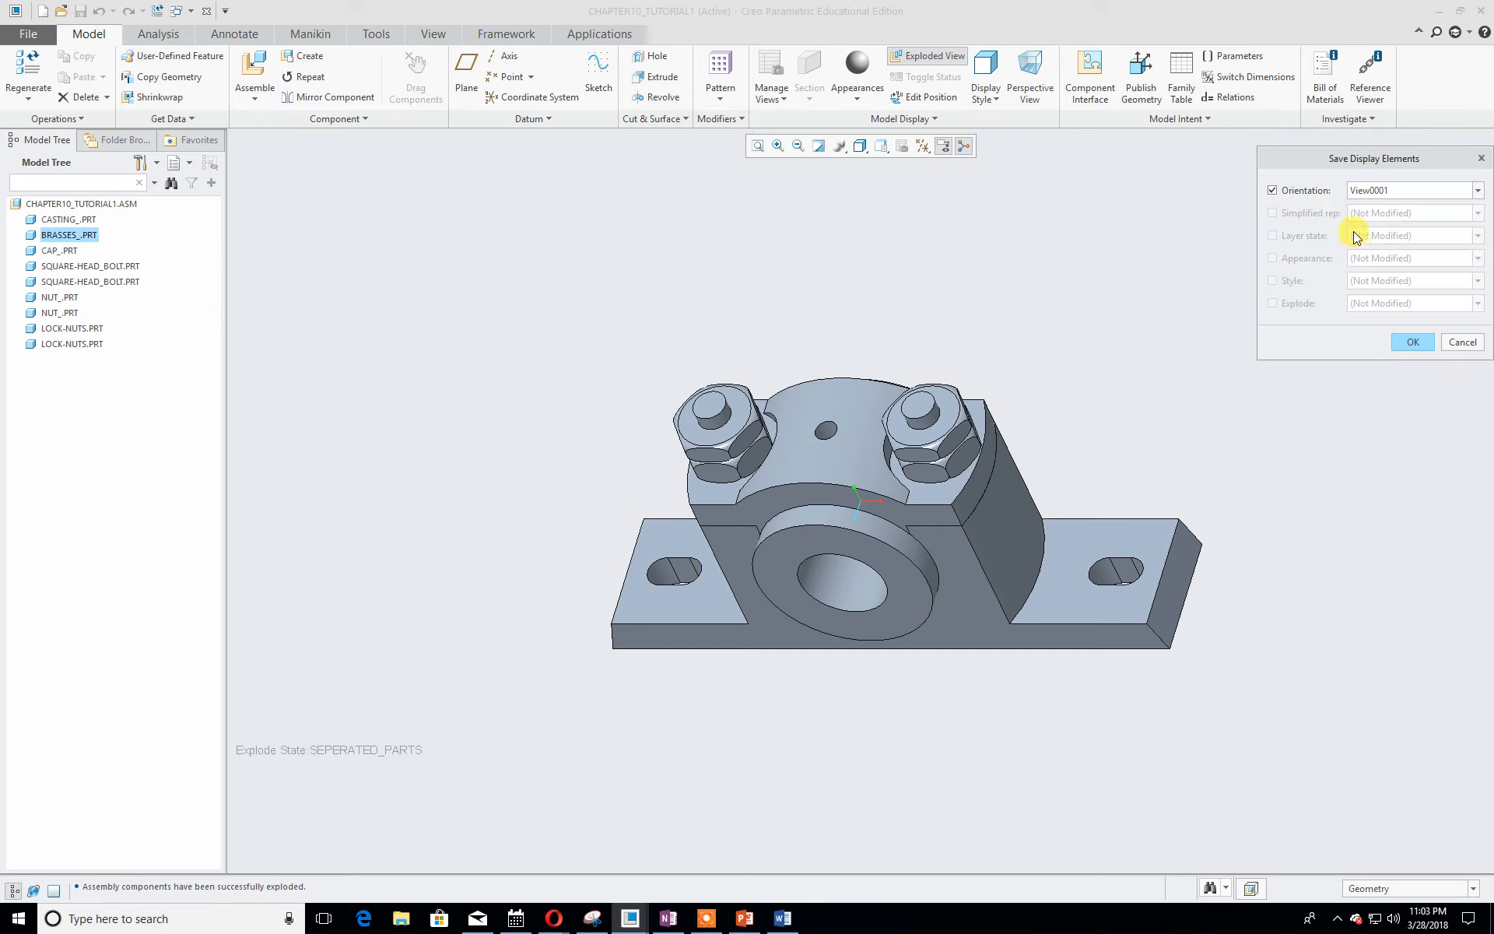
left_click(1409, 344)
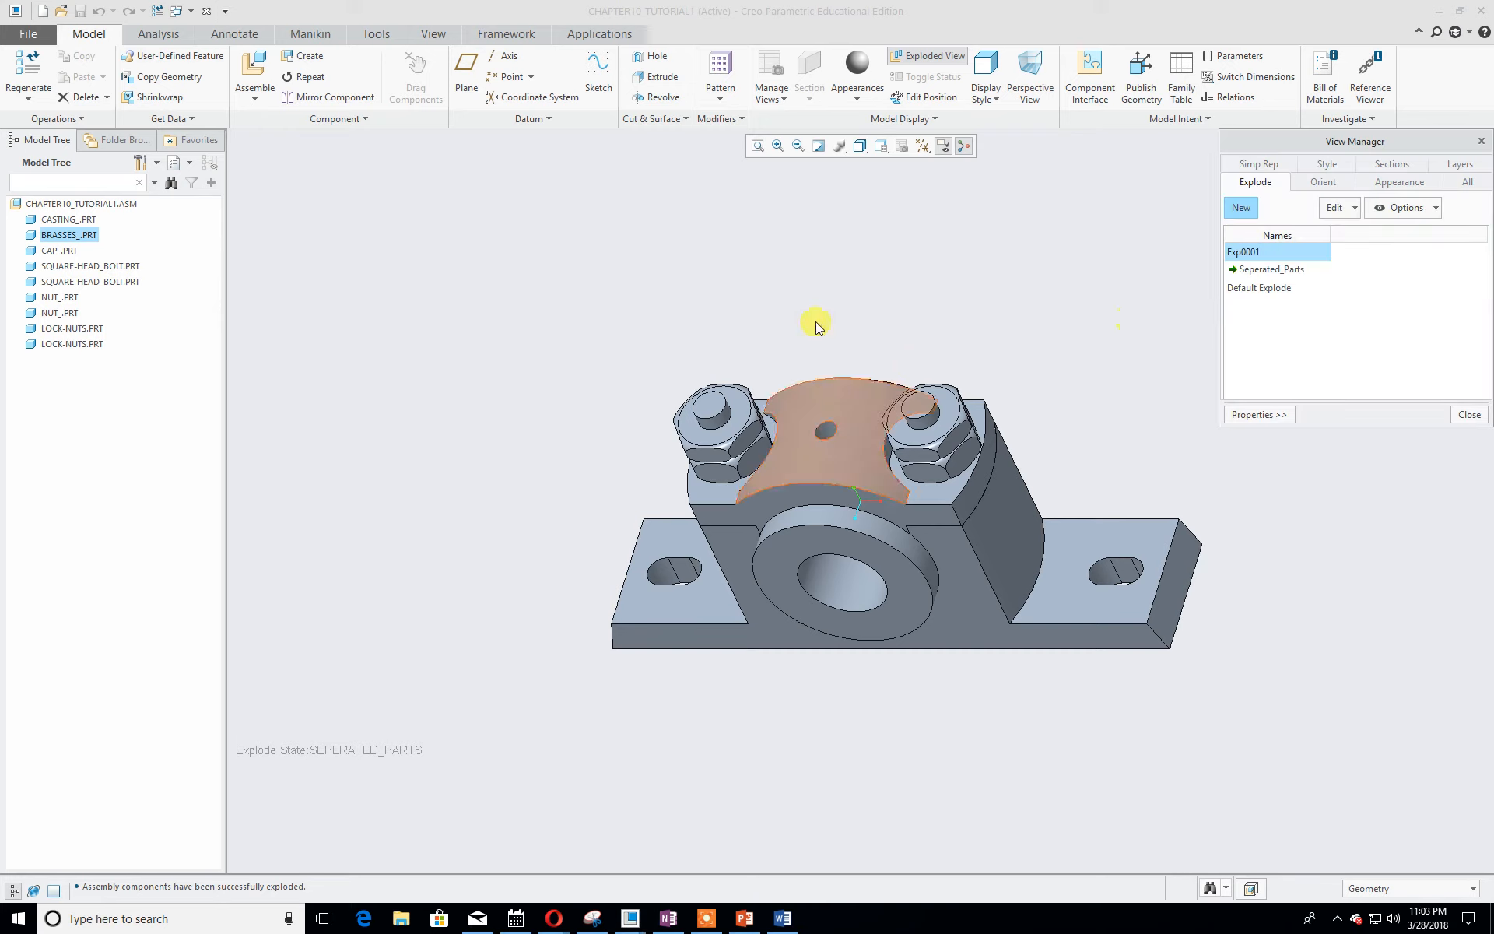
- Edit the component positions of Seperated_Parts and move both lock nuts together about 104 units up off the bolts
left_click(1280, 274)
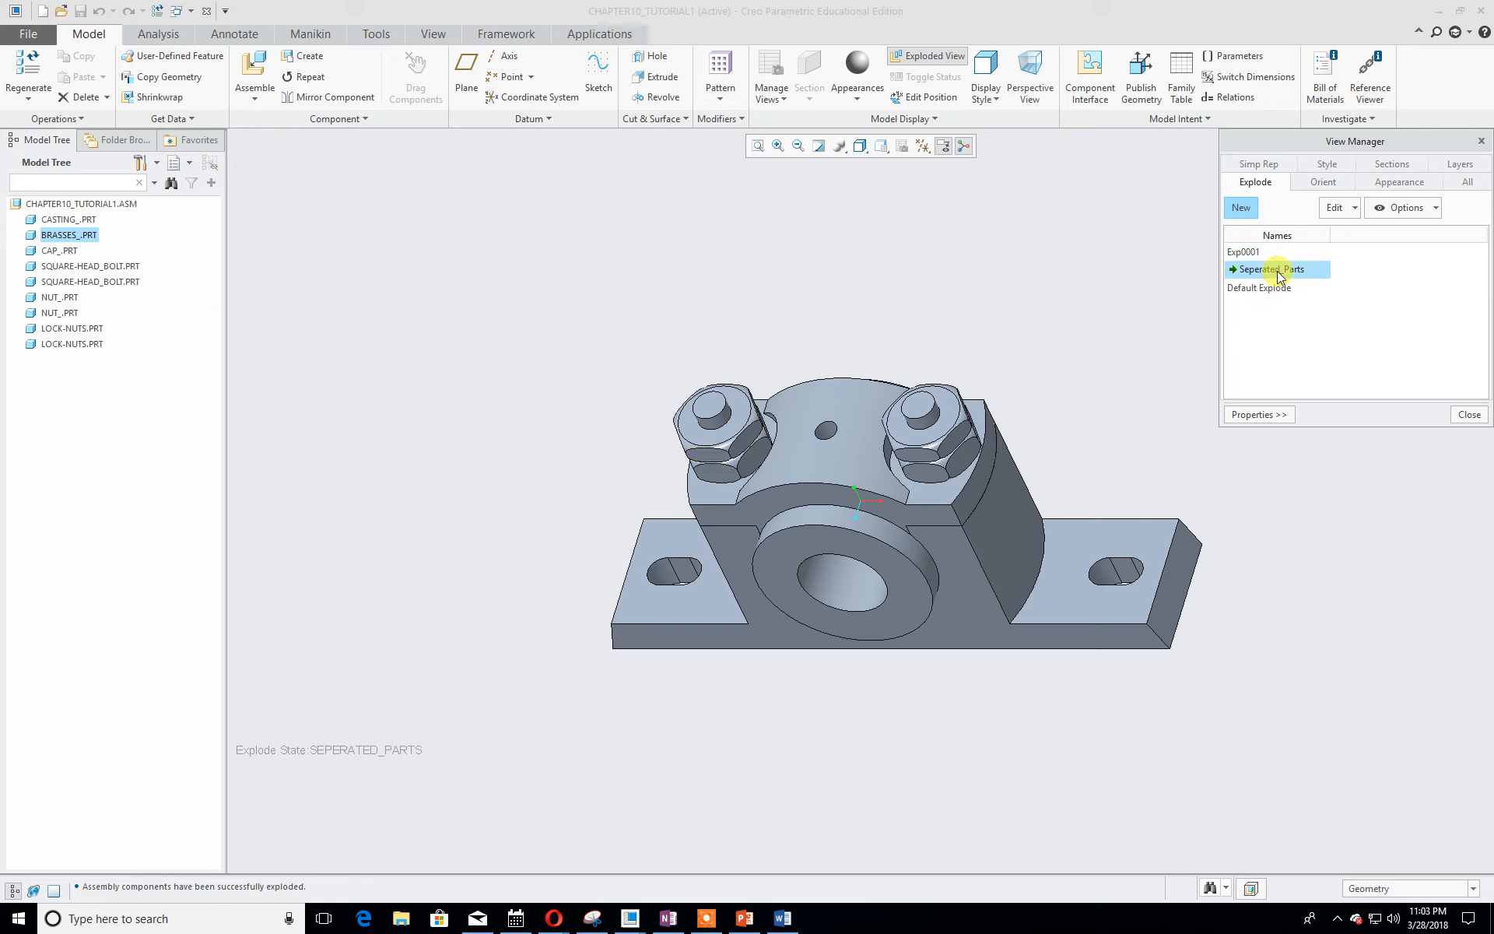
left_click(1335, 212)
left_click(1345, 344)
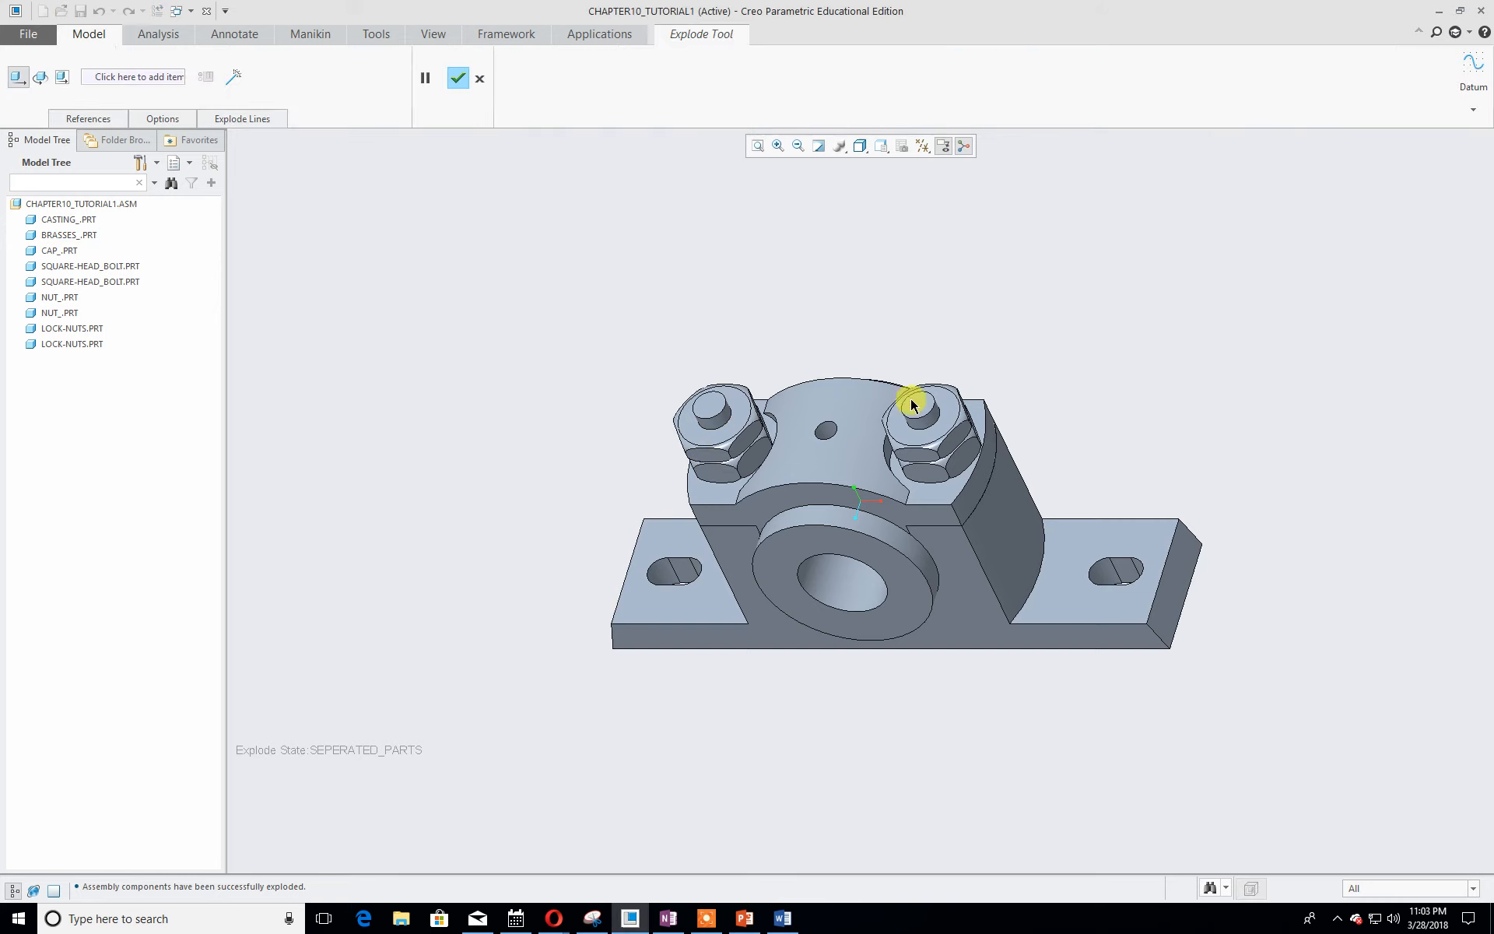
left_click(944, 430)
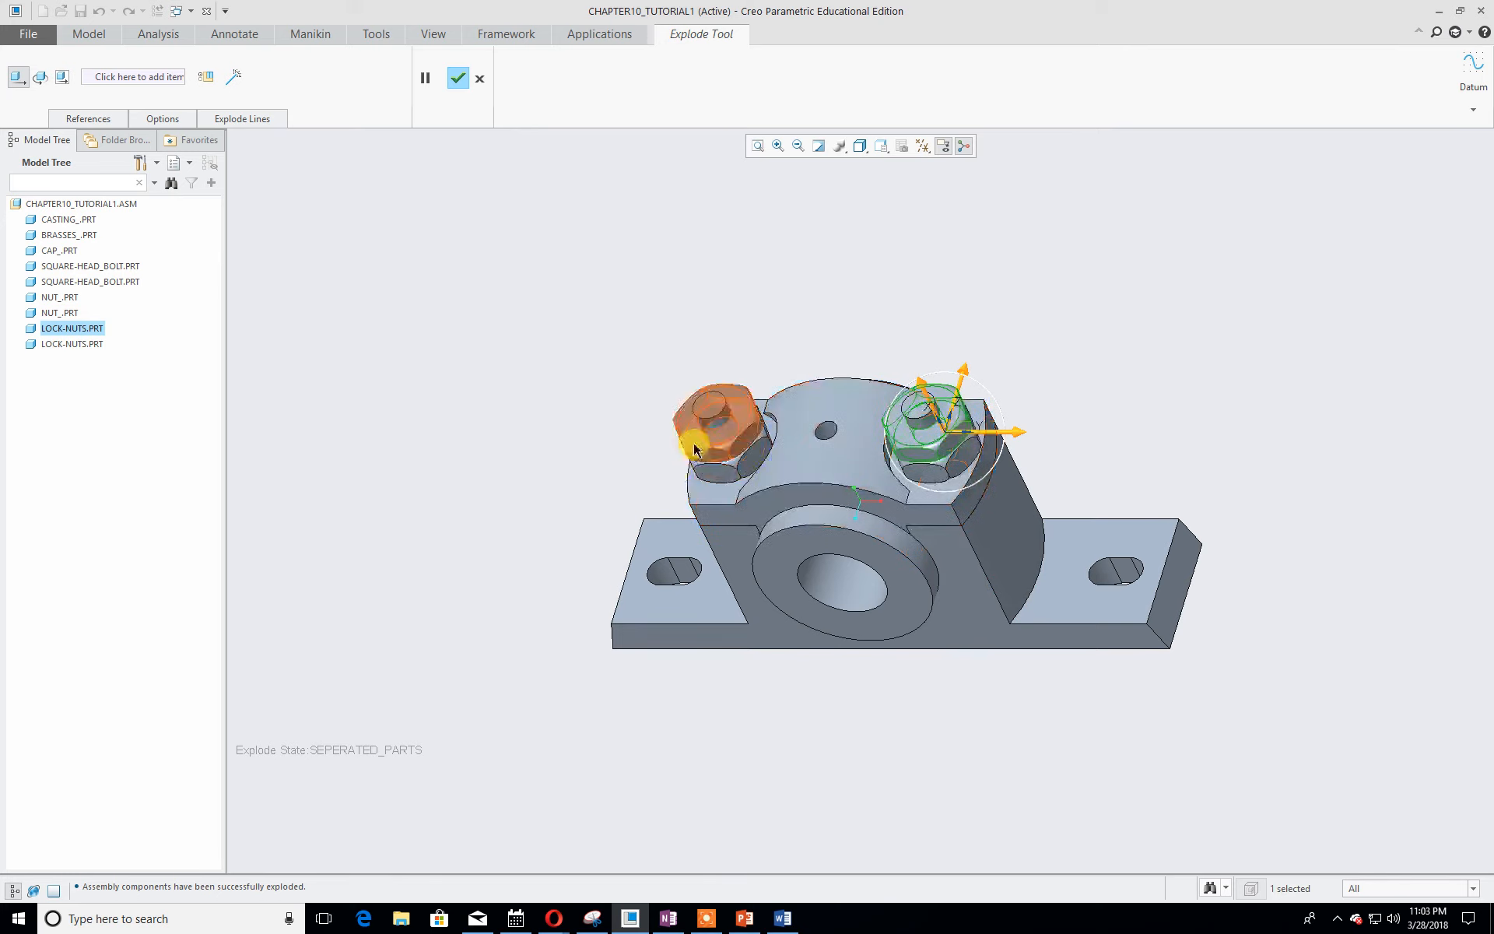
left_click(708, 445, "ctrl")
left_click_drag(713, 389, 629, 204)
- Move both nuts together up off the bolts to just below the lock nuts, and raise the cap about 56 units
left_click(717, 455)
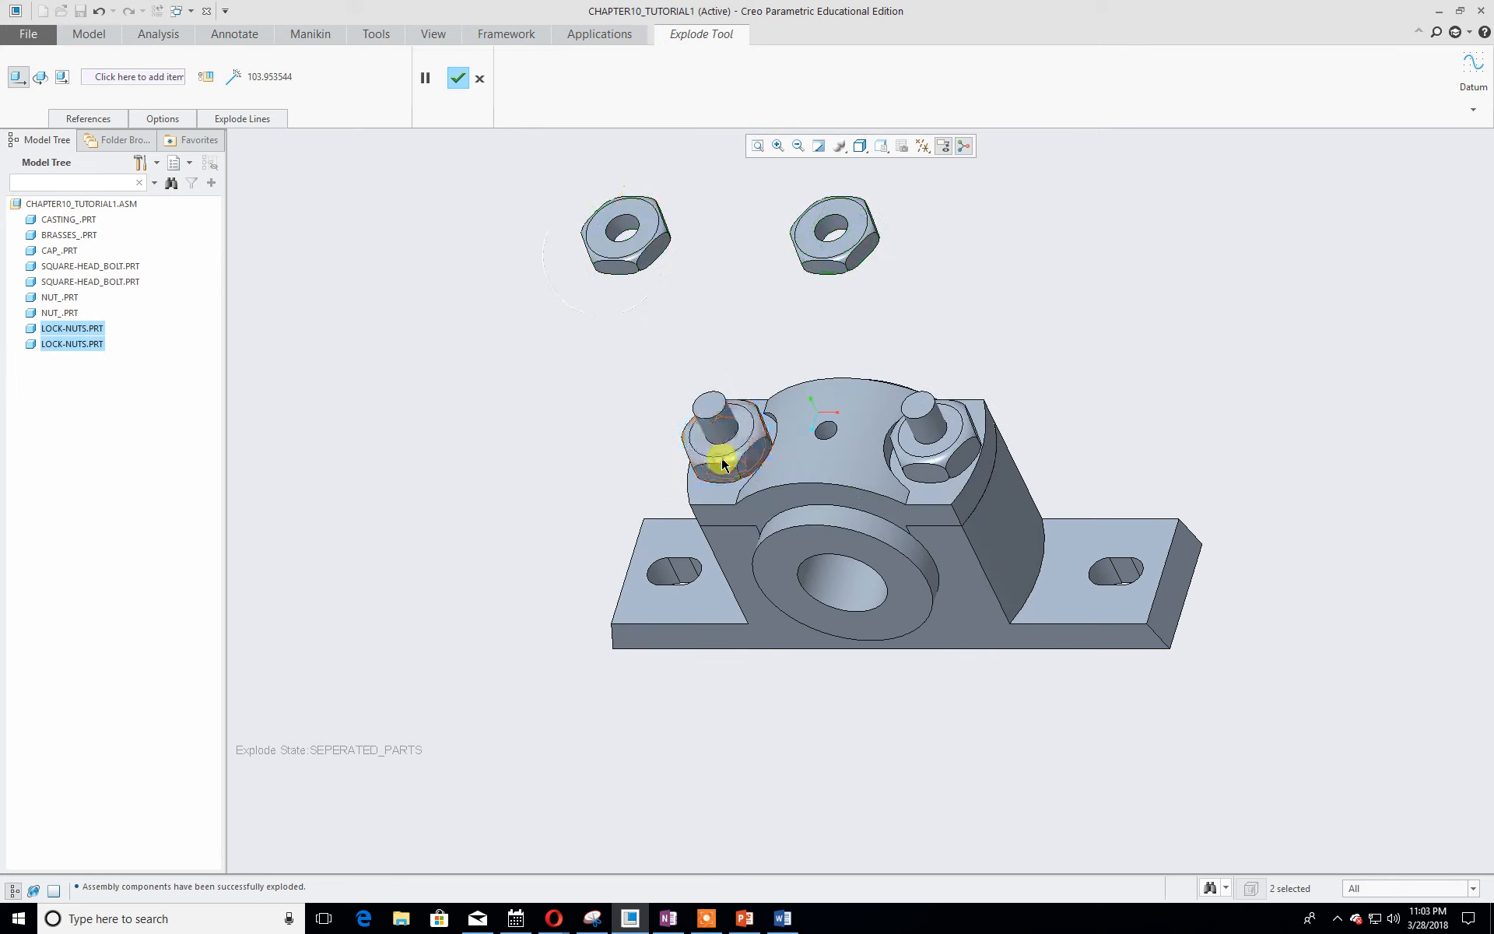
left_click(944, 461, "ctrl")
left_click_drag(932, 436, 859, 284)
left_click(833, 436)
left_click_drag(811, 407, 767, 316)
- Raise the brasses about 36 units out of the casting and move both square-head bolts together about 50 units downward
middle_click_drag(843, 463, 879, 438)
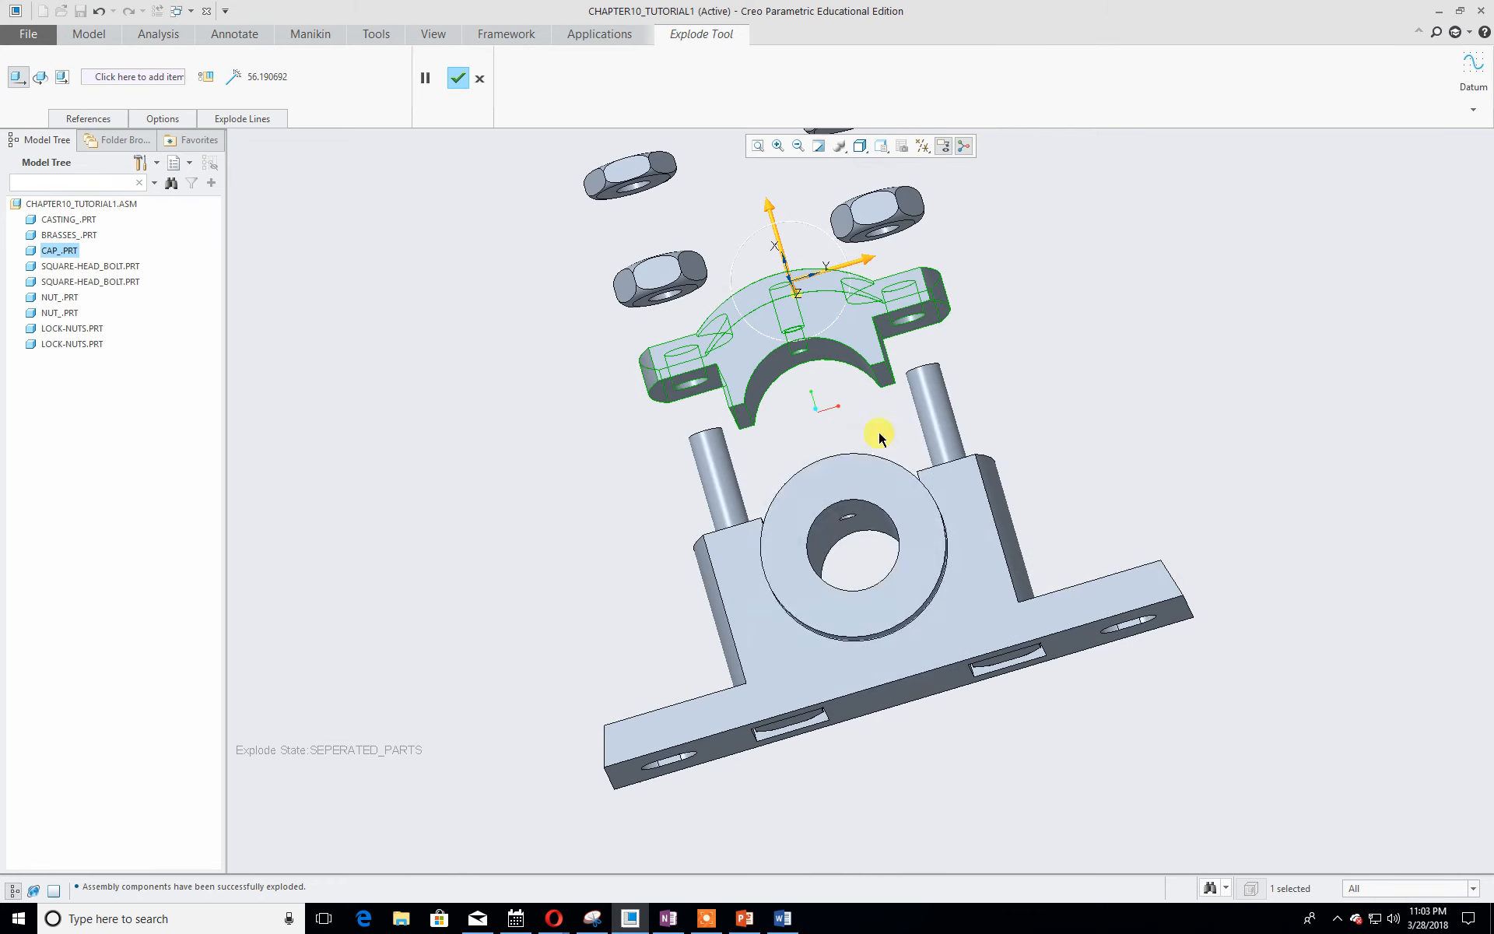
left_click(843, 491)
left_click_drag(813, 424, 805, 346)
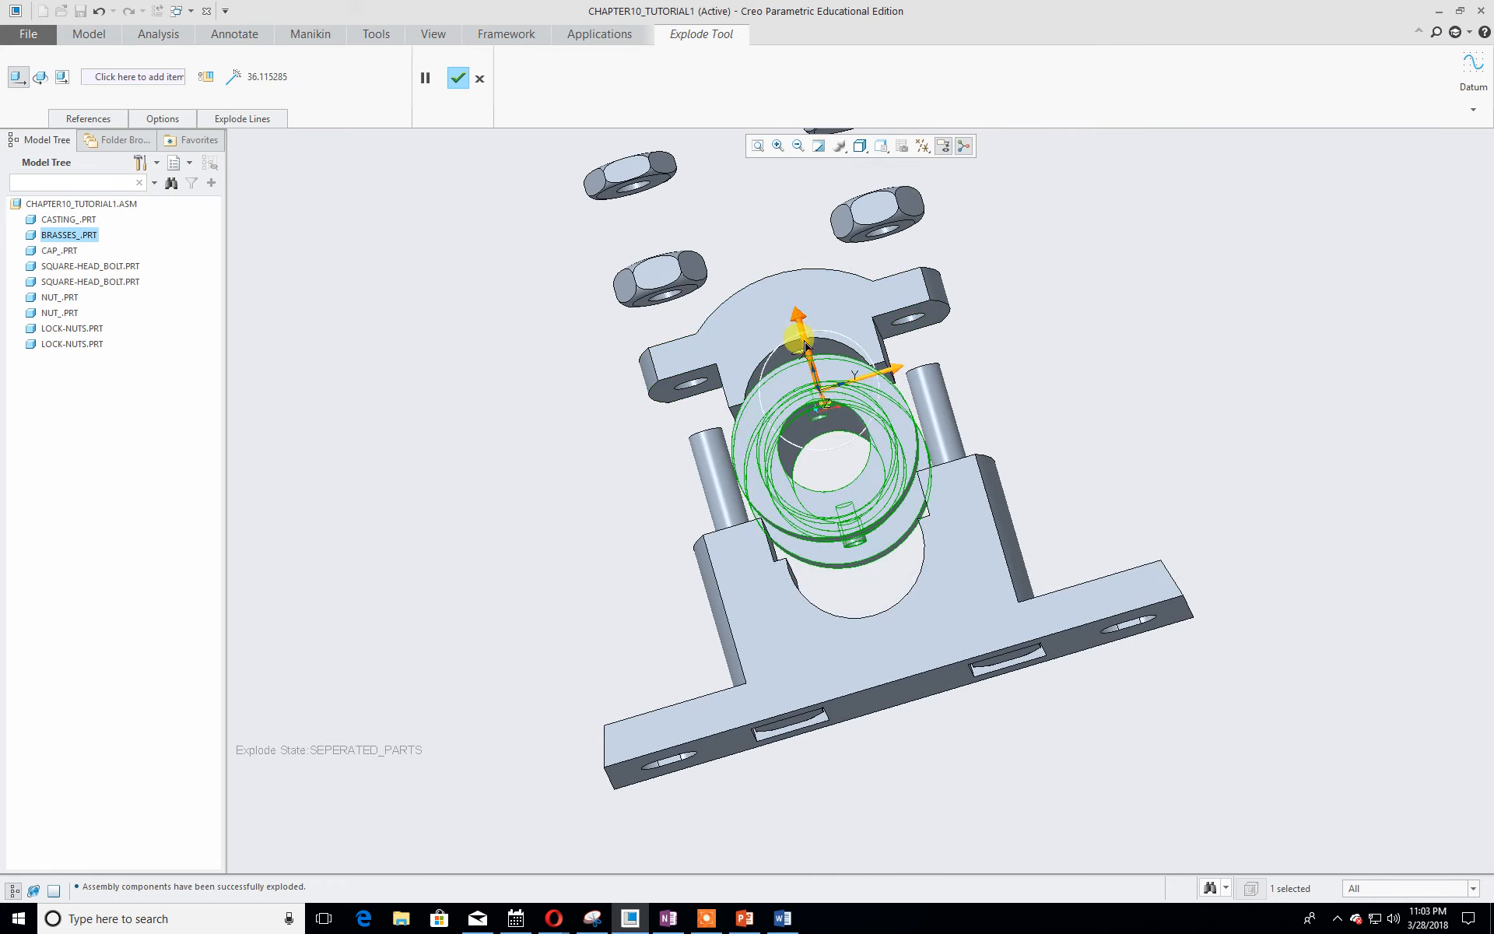
left_click(711, 442)
left_click(932, 410, "ctrl")
left_click_drag(912, 342, 935, 488)
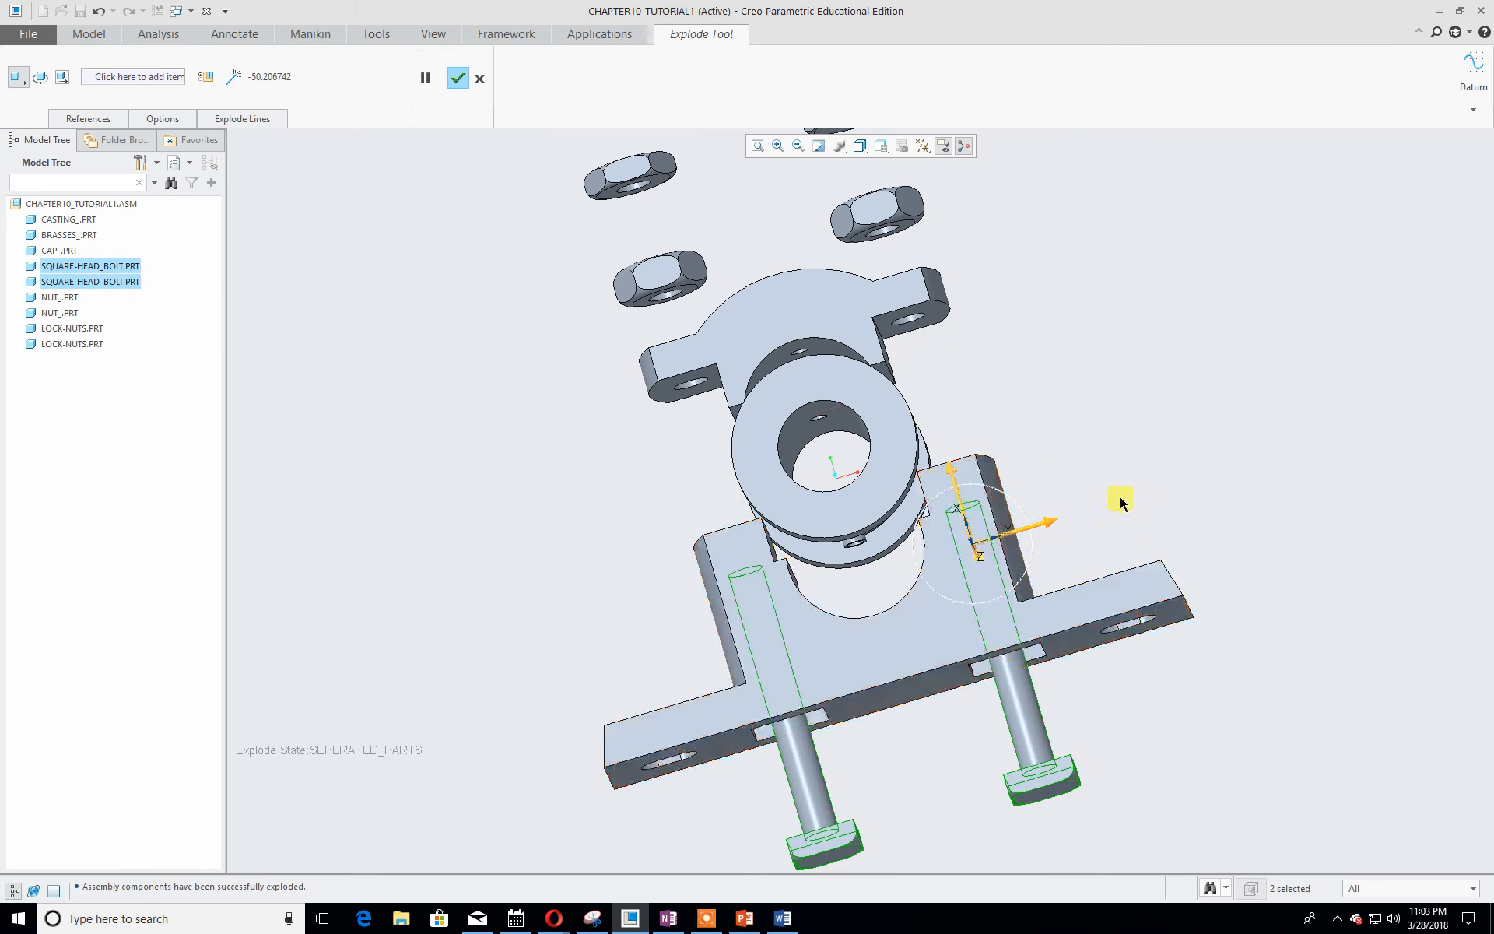
- Restore the standard orientation, lower both square-head bolts about 14 units further and accept the edited component positions
scroll(1139, 506, "down", 3)
left_click(885, 148)
left_click(893, 163)
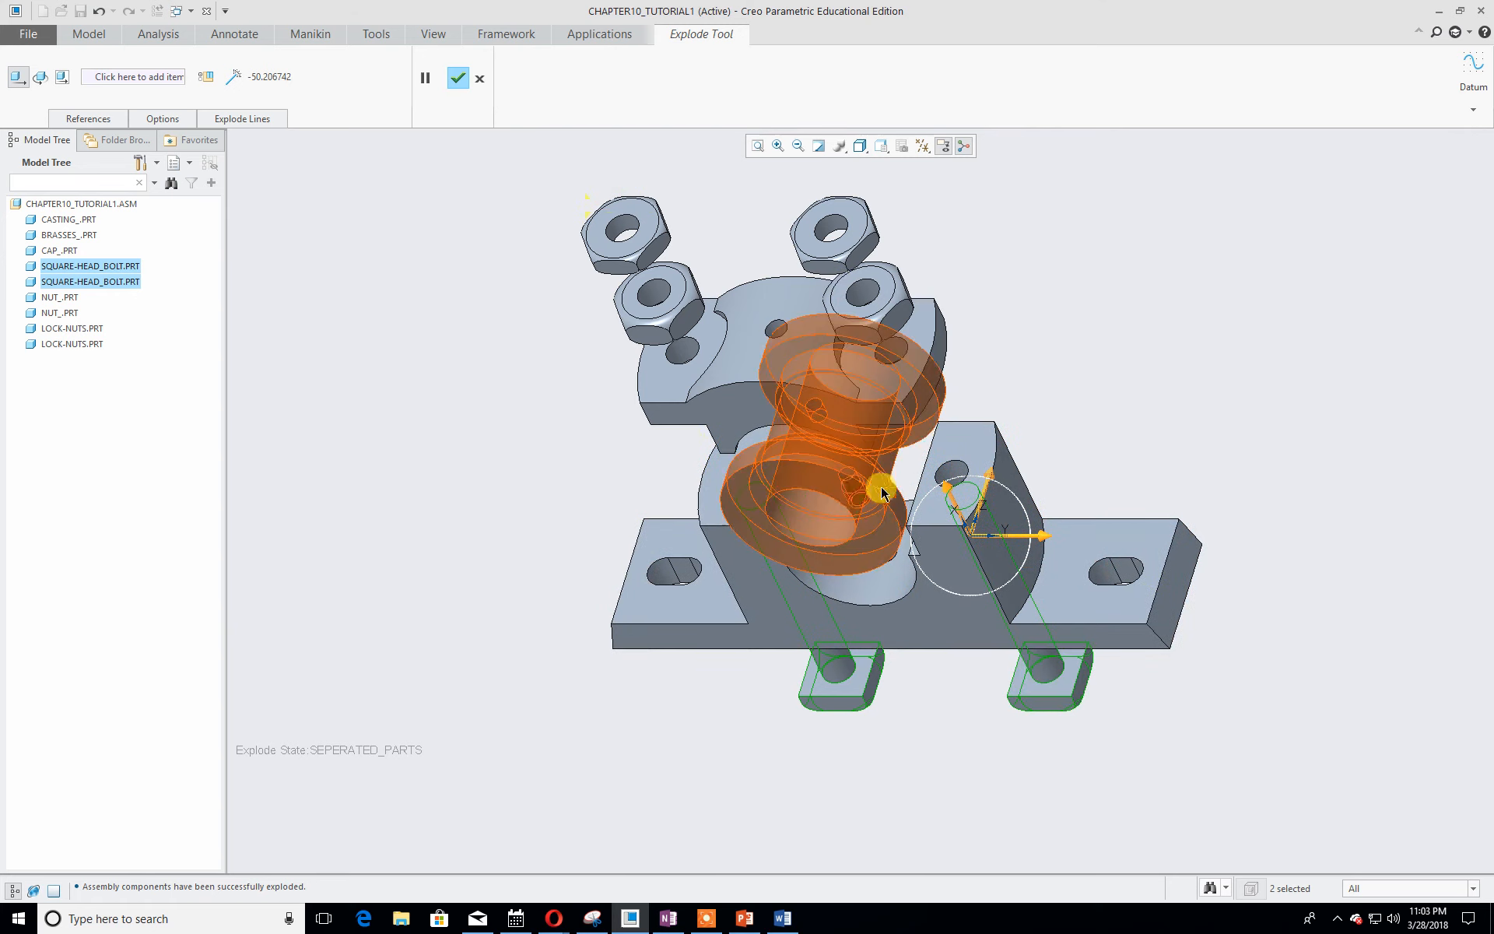
left_click_drag(944, 490, 950, 517)
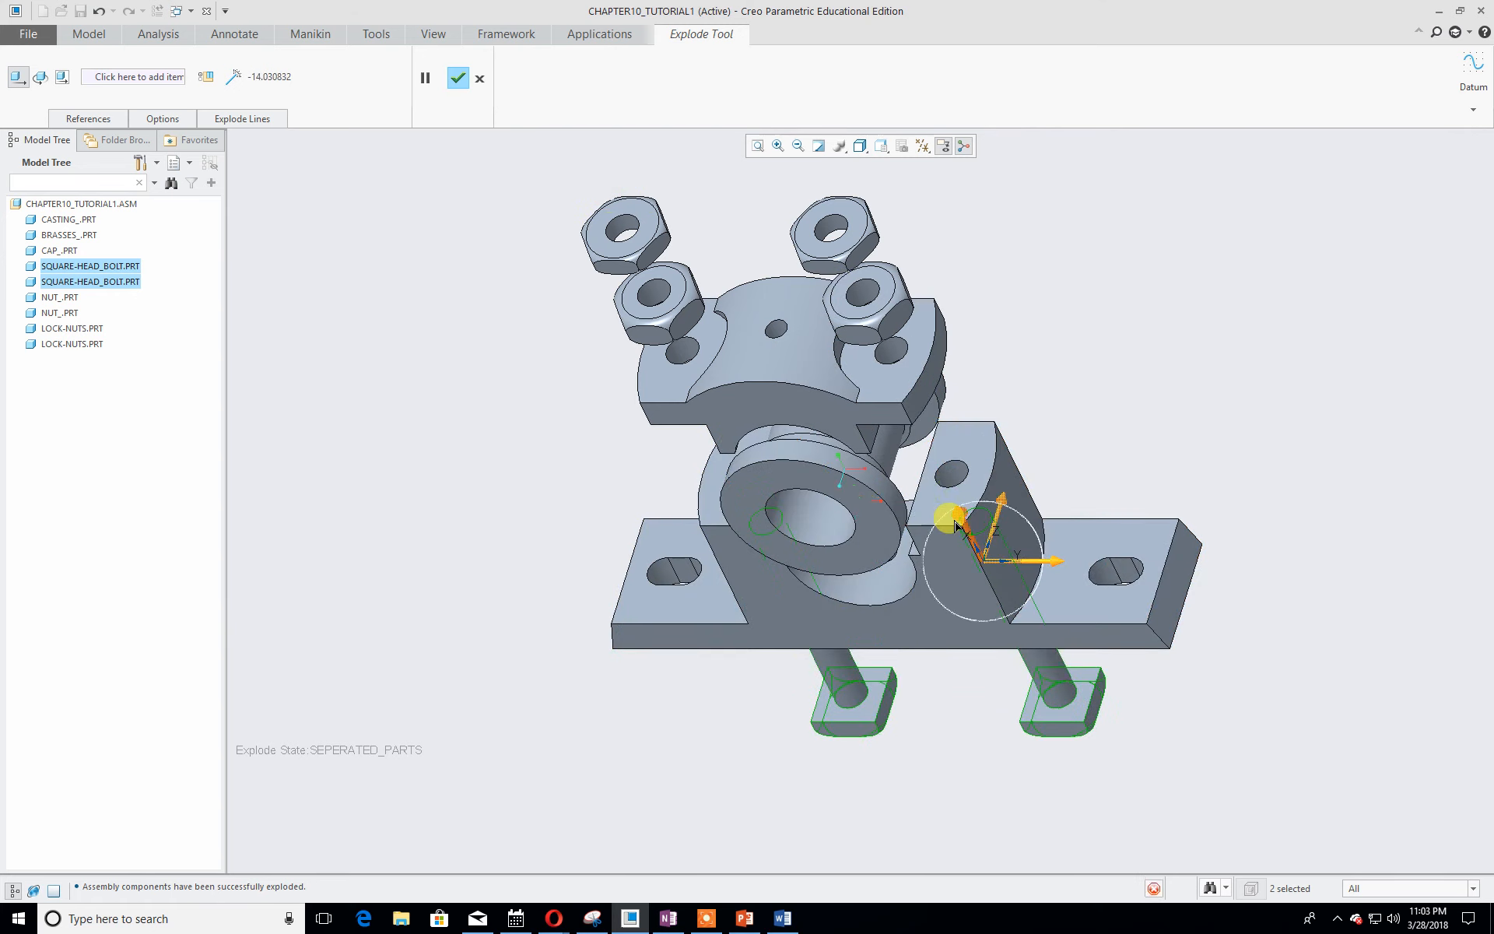
left_click(457, 78)
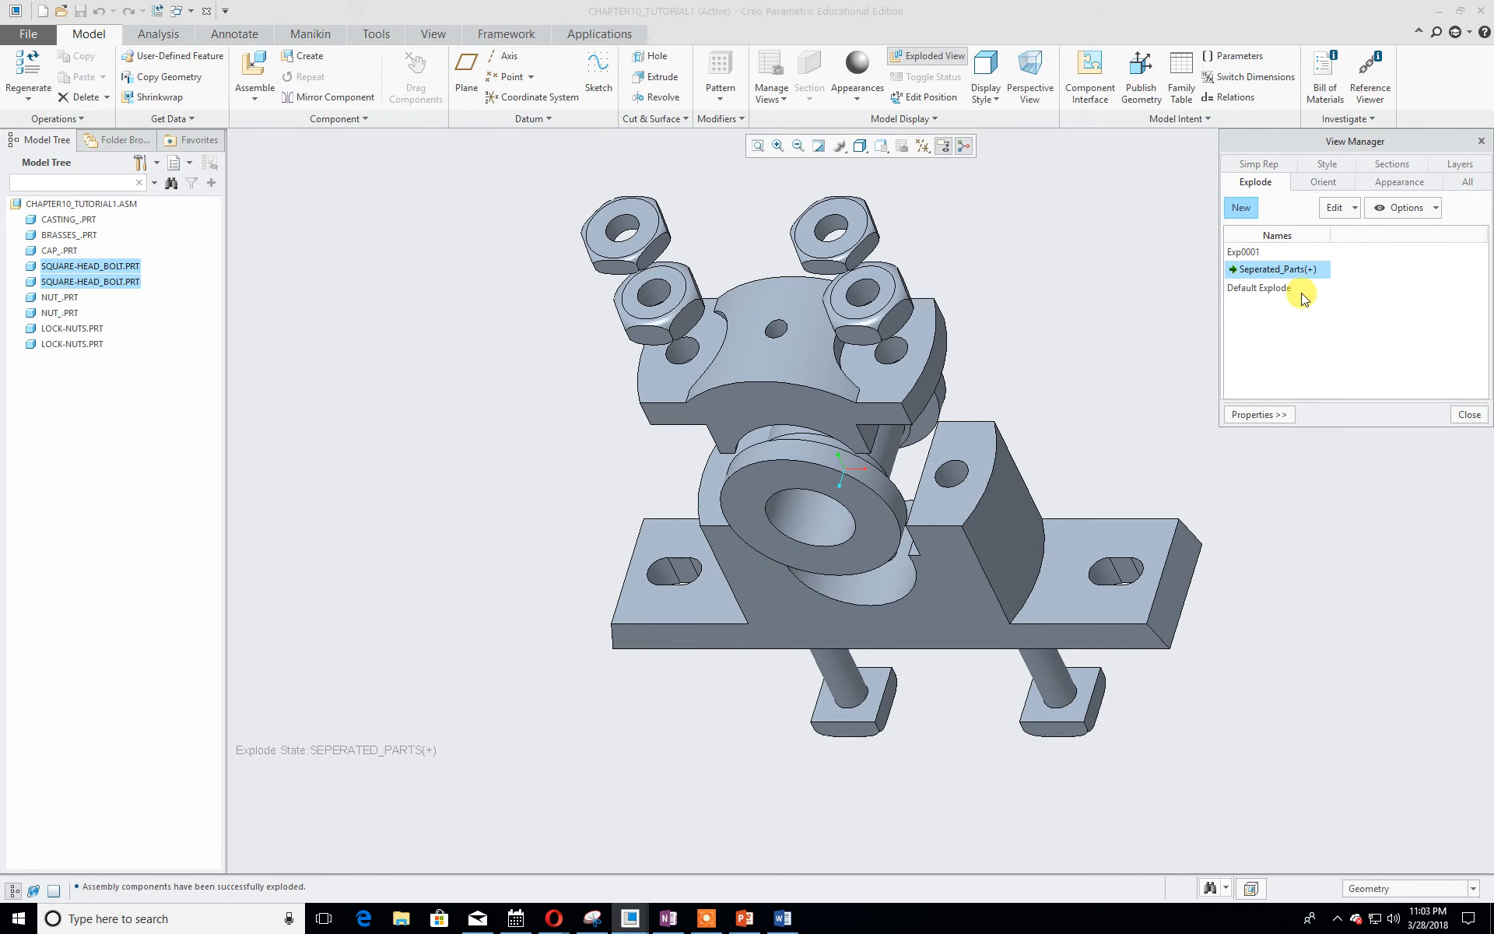
- Save the modified explode state under the name Seperated_Parts
left_click(1337, 209)
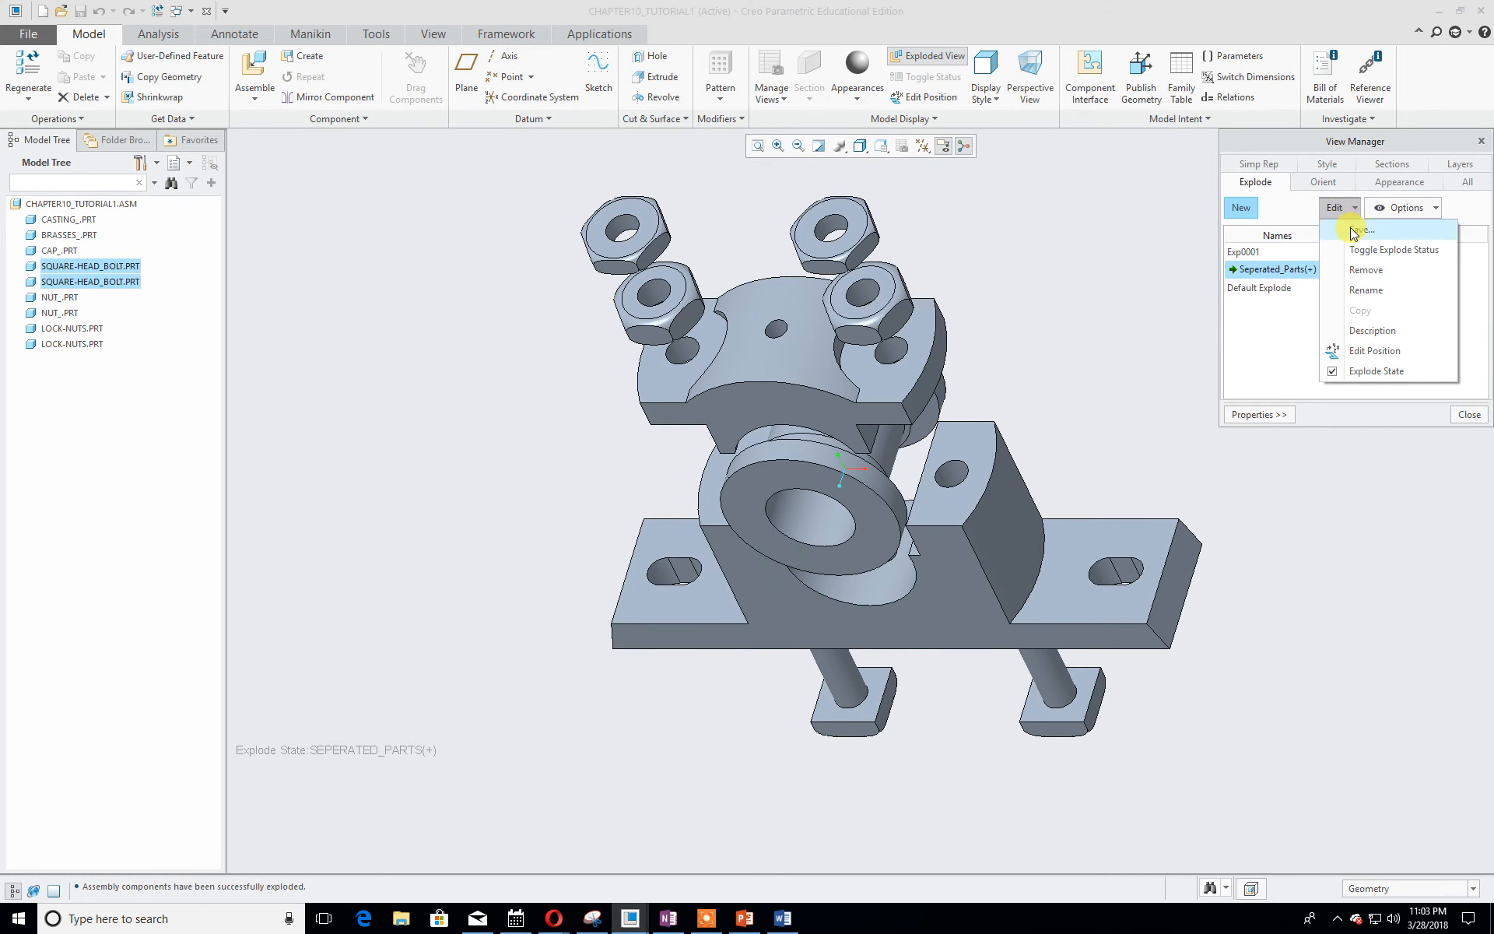
left_click(1354, 230)
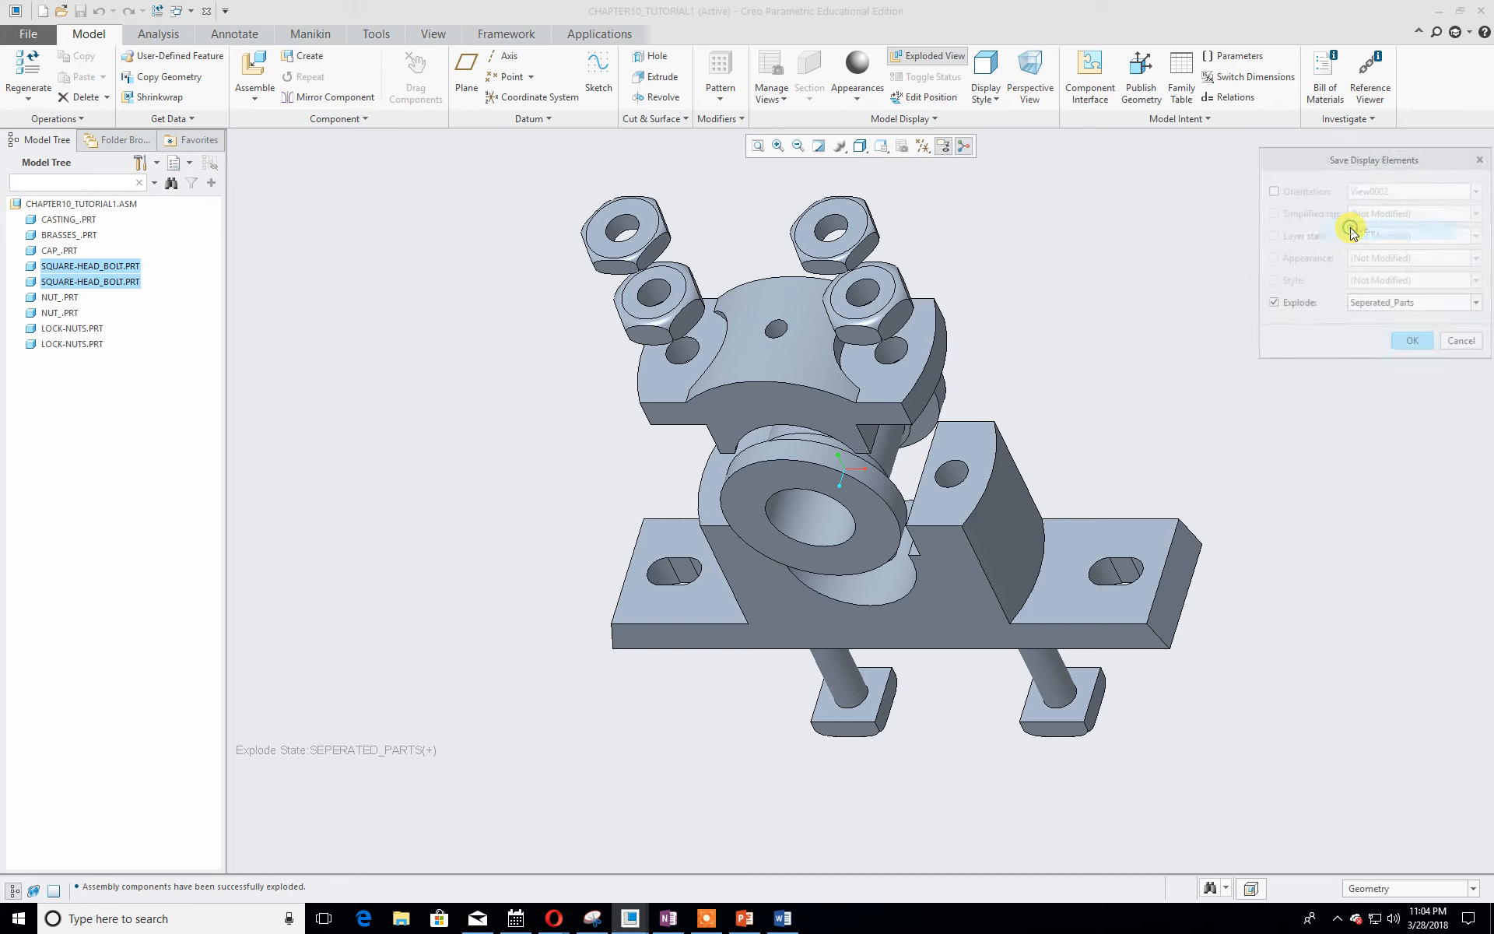
left_click(1410, 337)
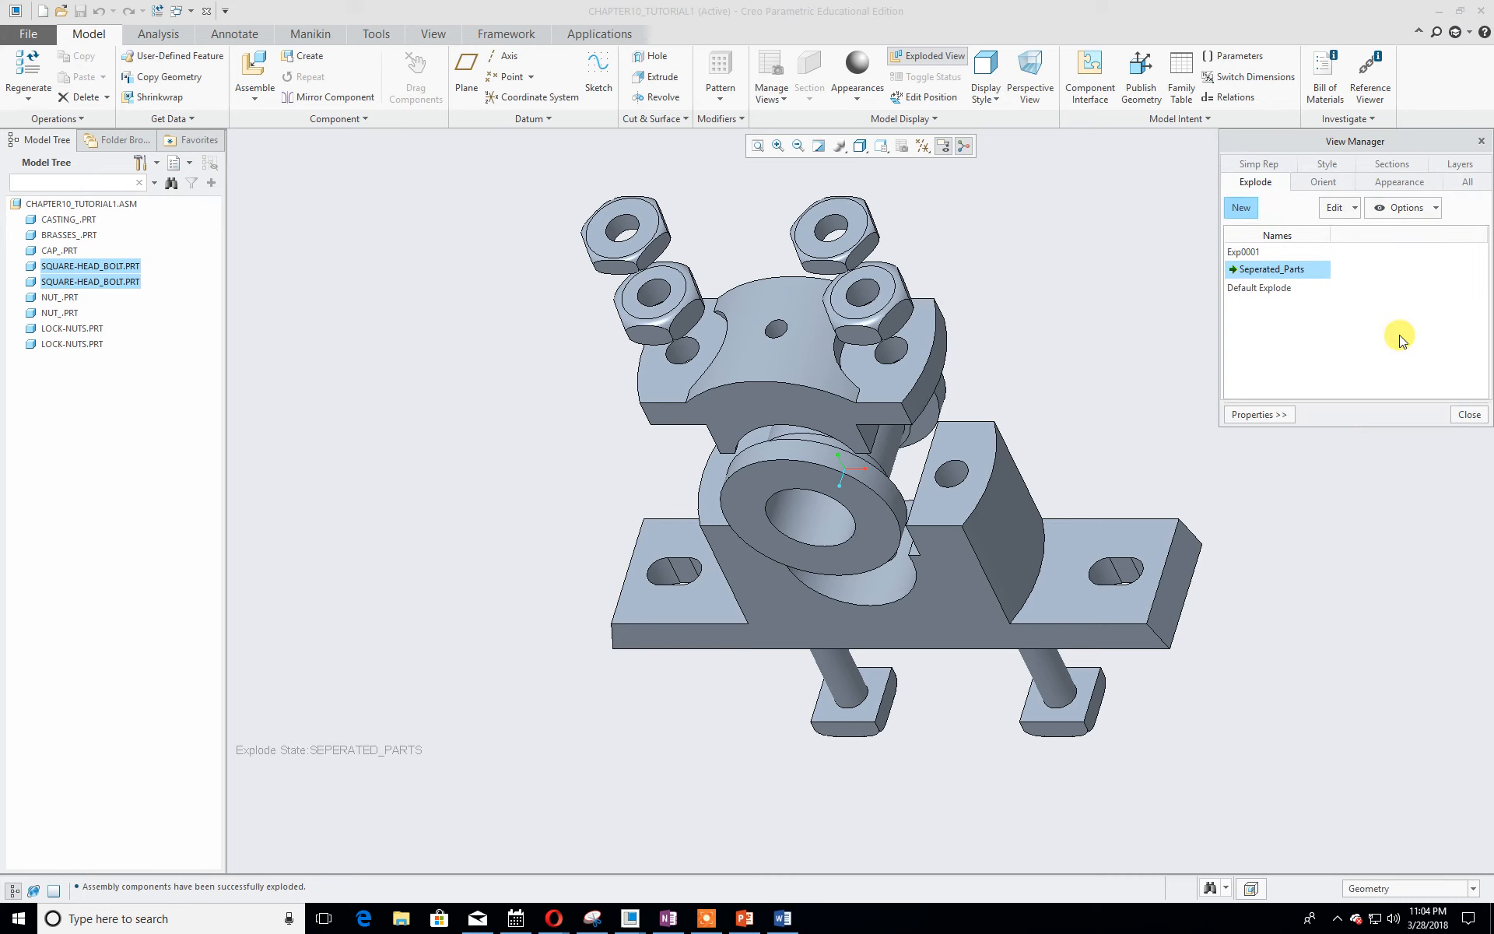
- Activate Exp0001, Seperated_Parts and Default Explode in turn to compare them, ending with Seperated_Parts in the standard orientation
double_click(1261, 251)
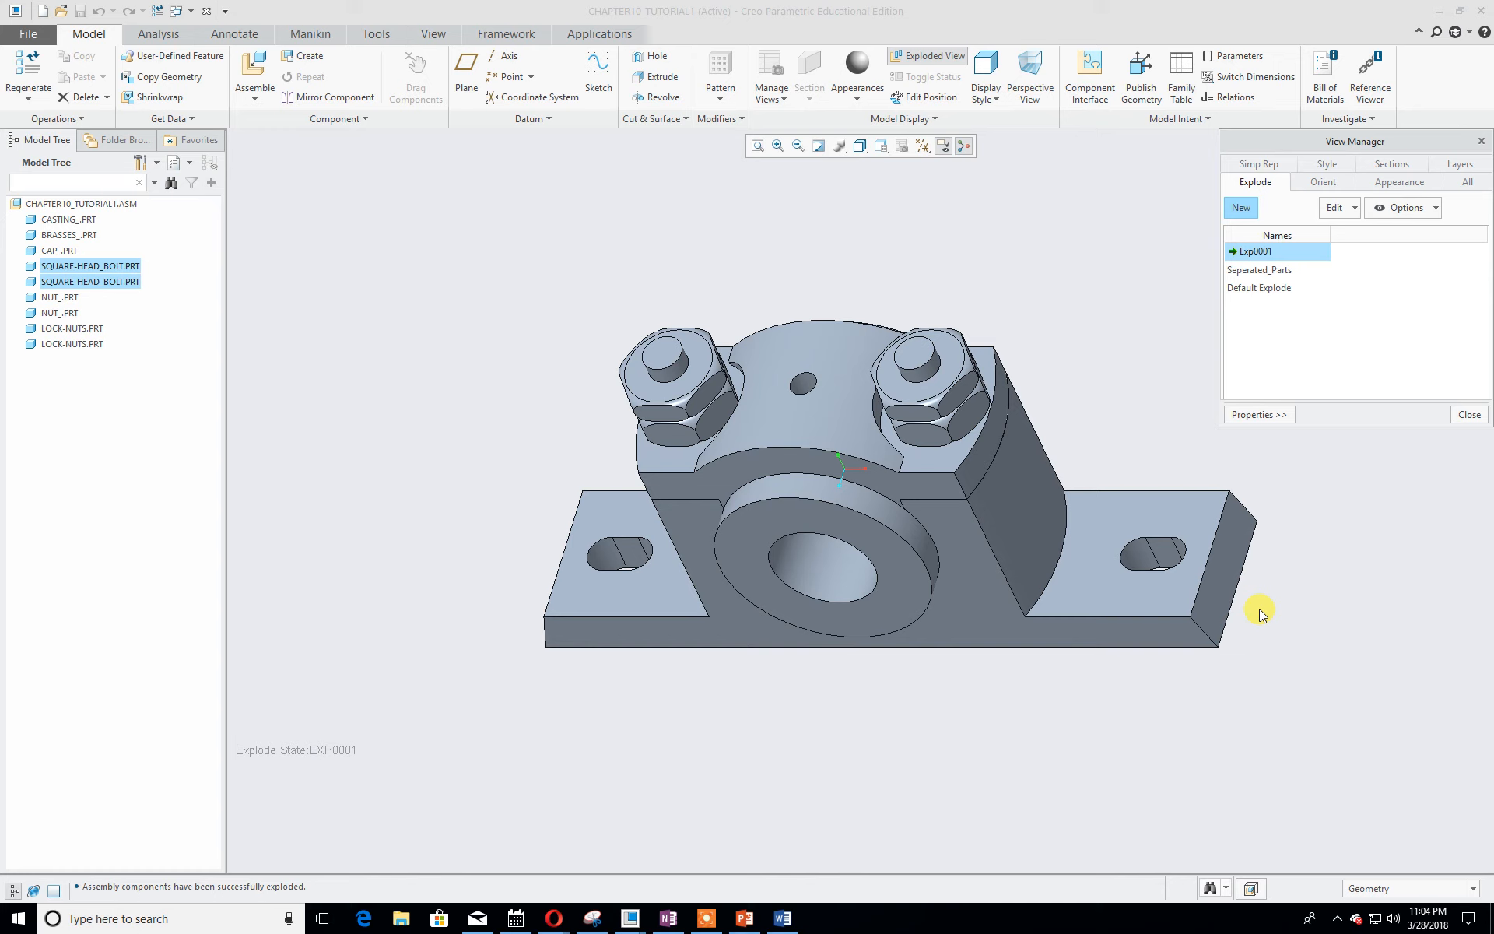
double_click(1267, 270)
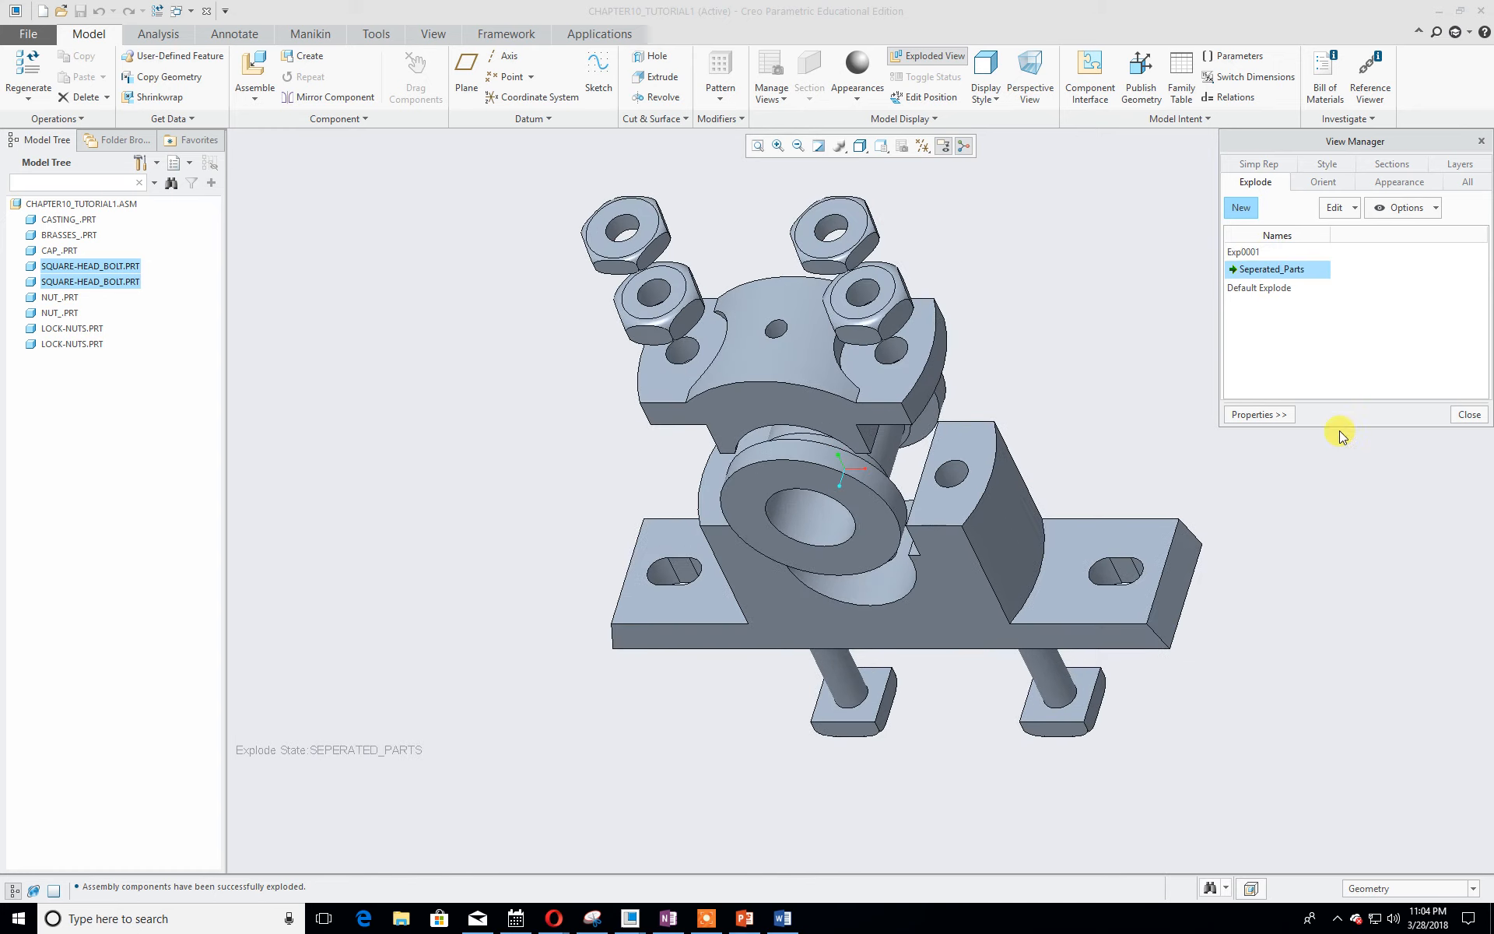
double_click(1269, 287)
middle_click_drag(1164, 611, 1067, 523)
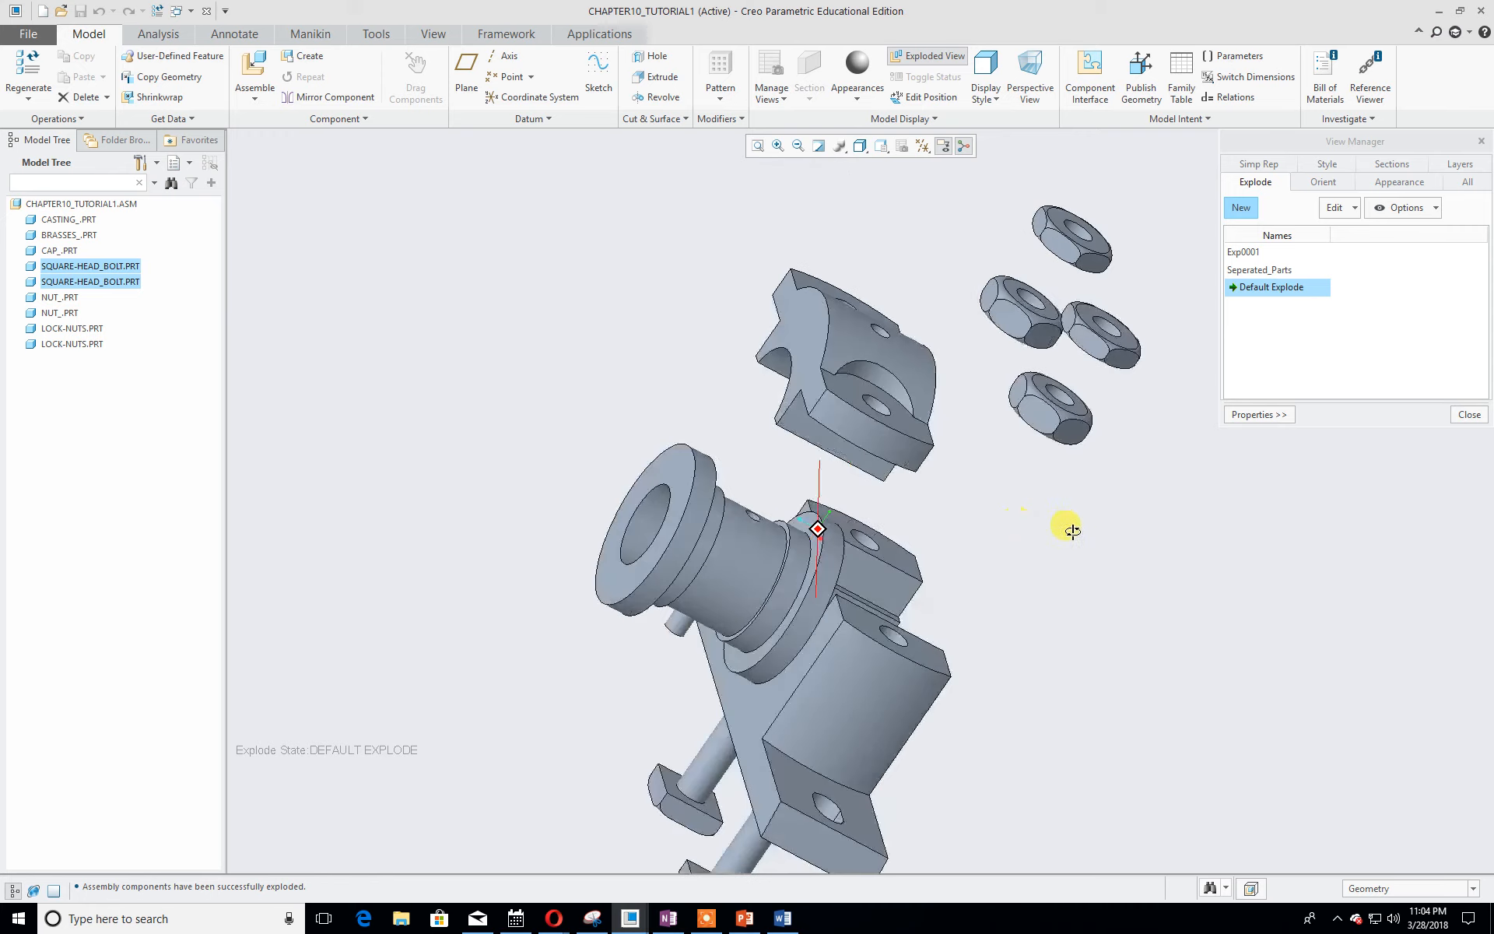
left_click(1246, 252)
double_click(1246, 252)
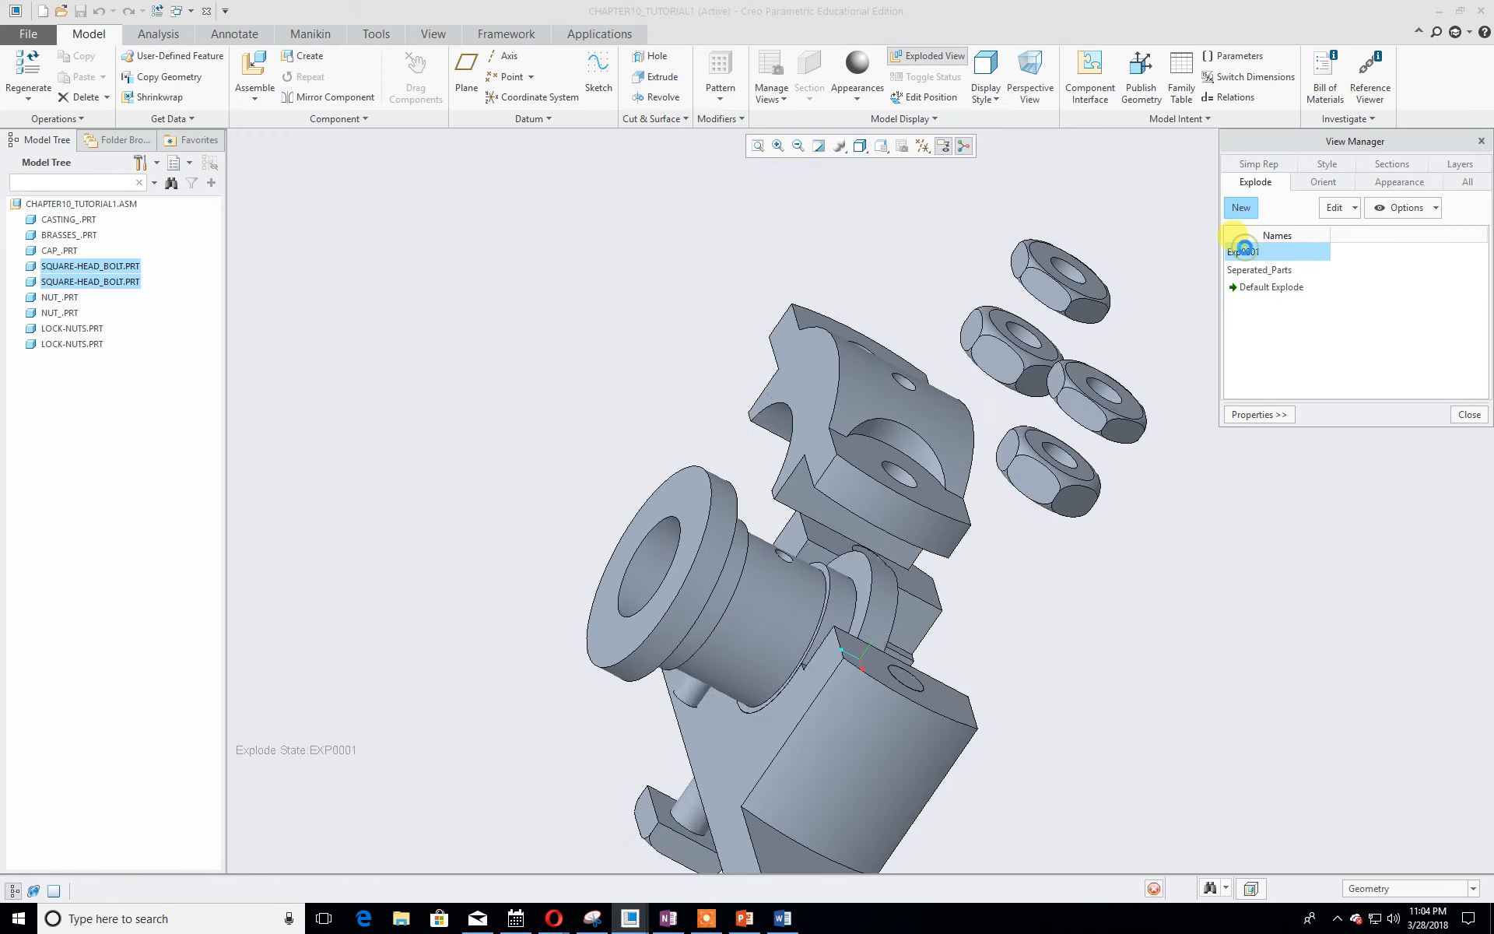
double_click(1245, 269)
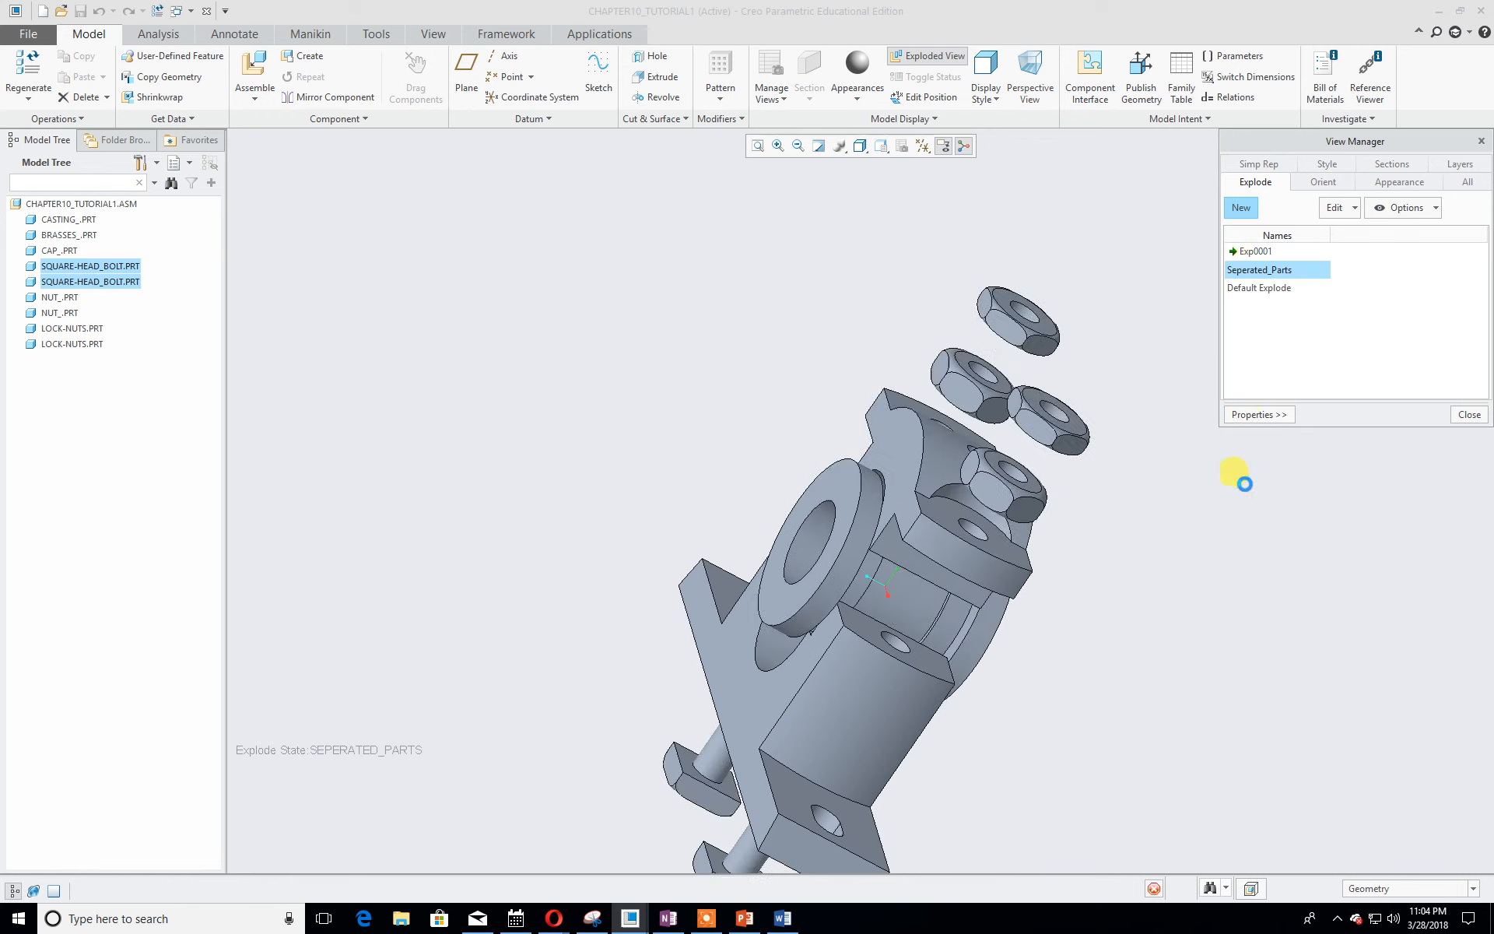
middle_click(1179, 599)
scroll(1179, 598, "up", 3)
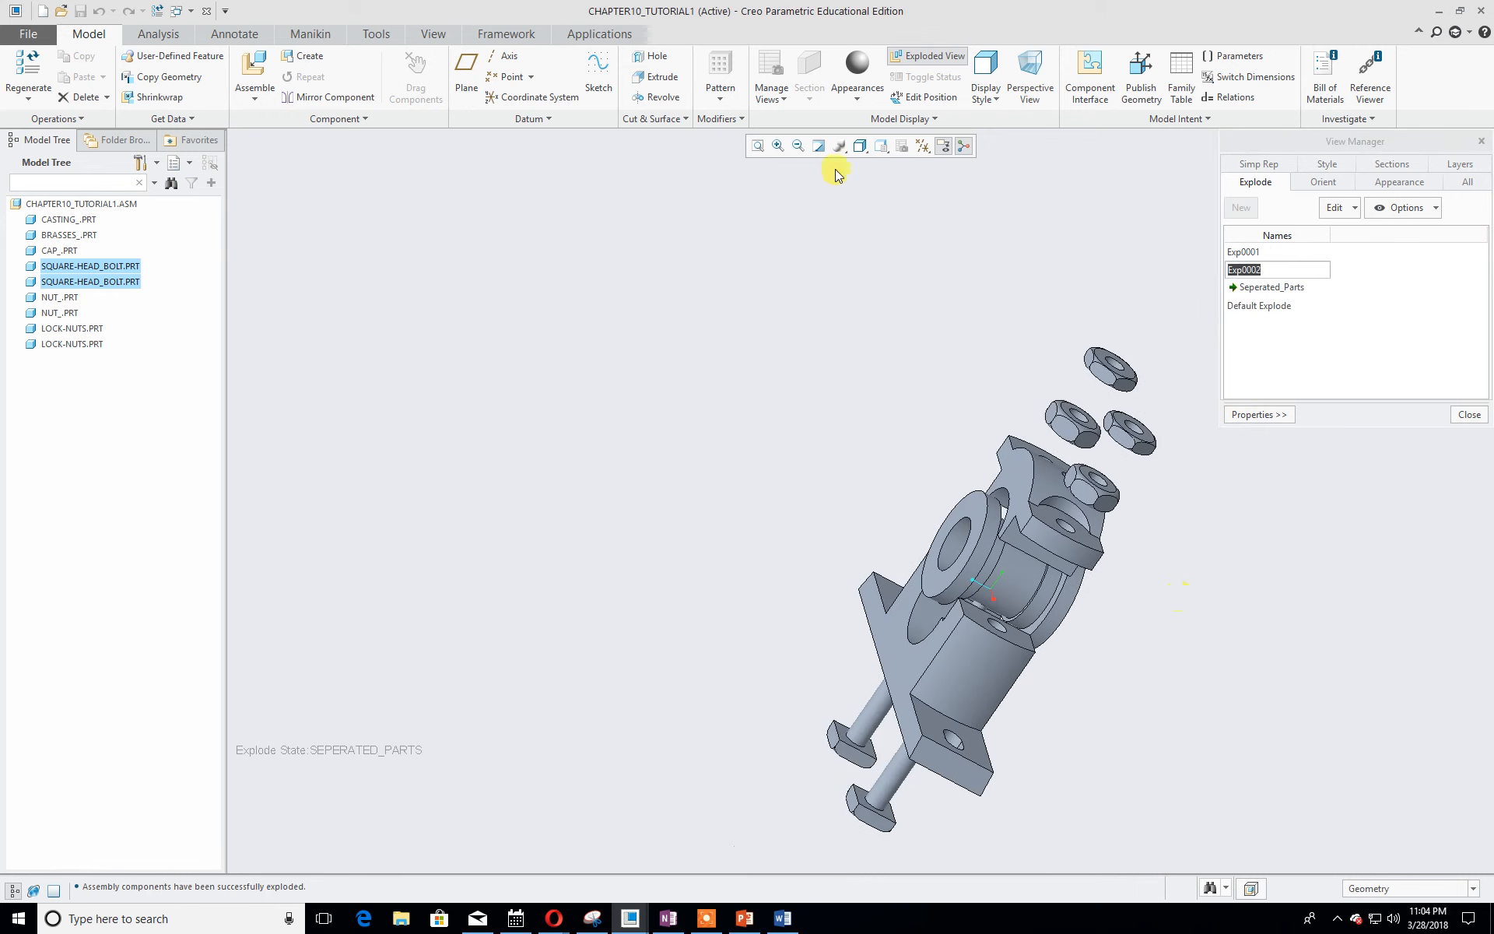
left_click(882, 146)
left_click(897, 163)
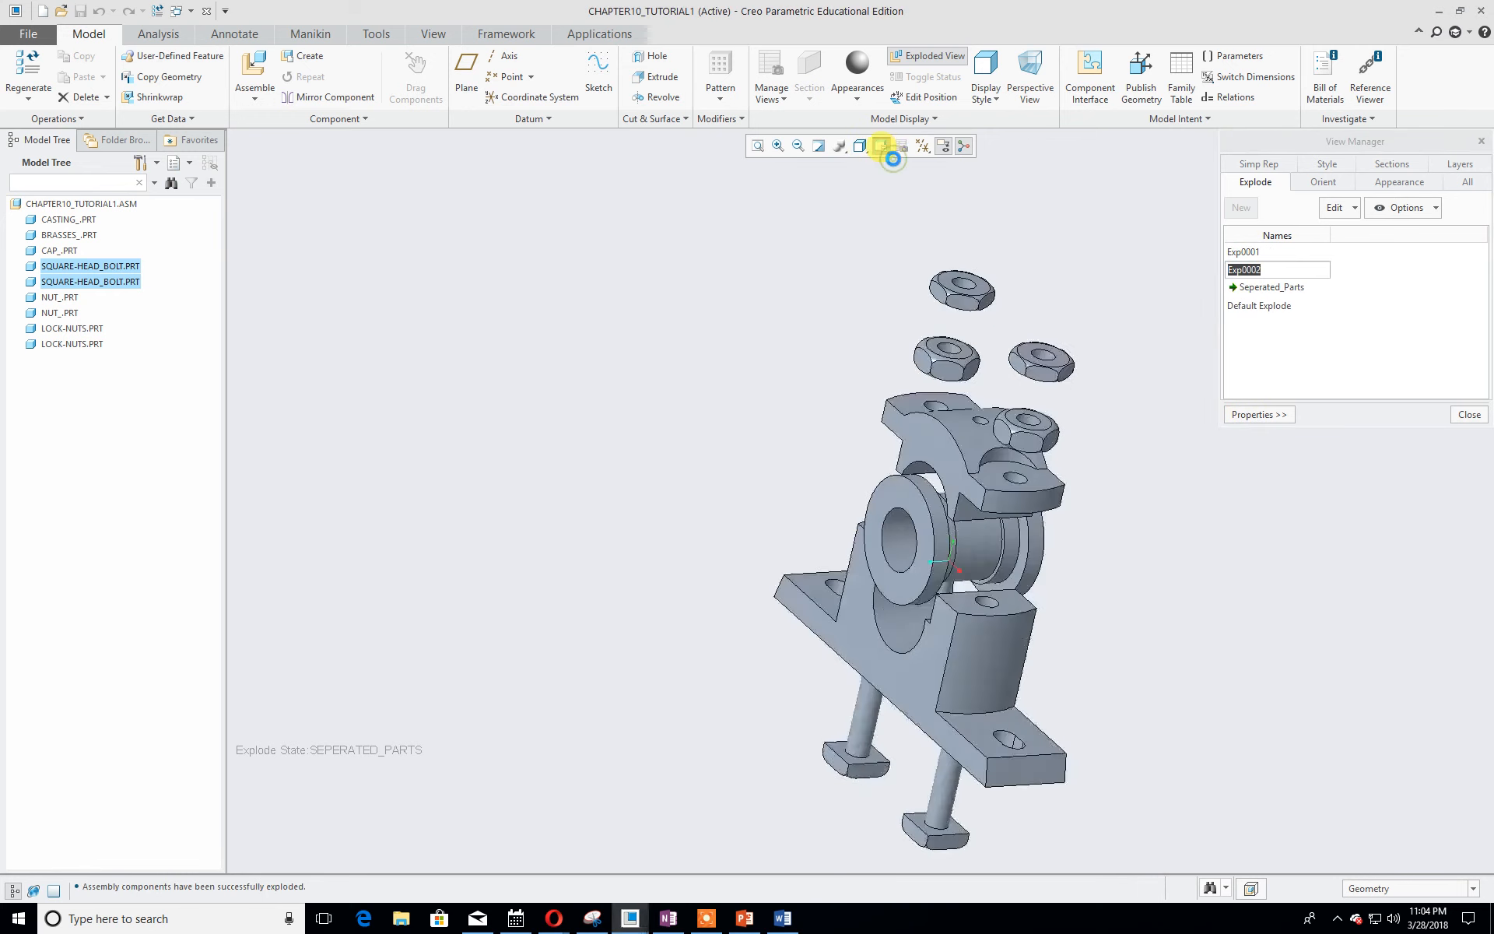